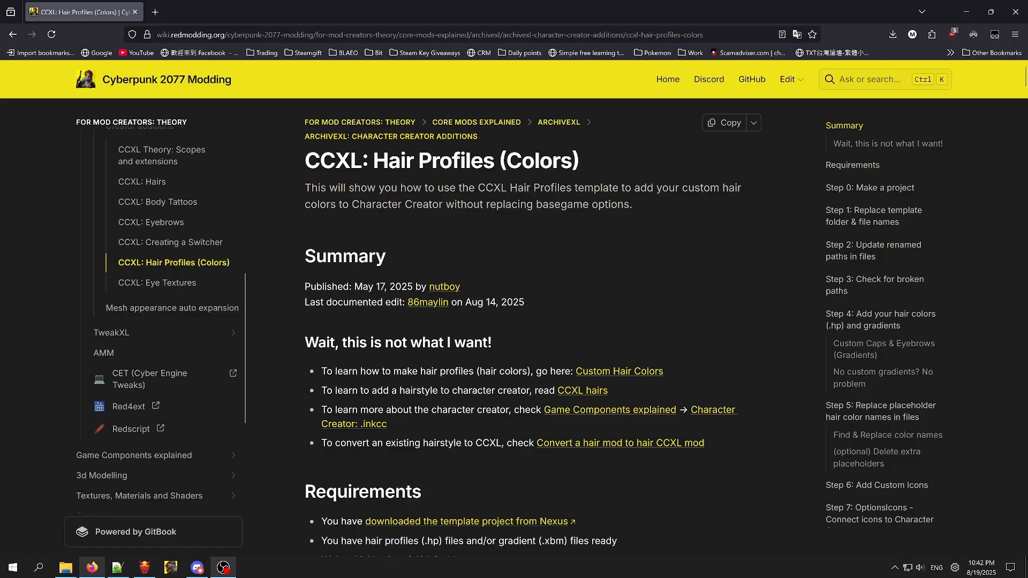
Review the CCXL hair profiles guide's summary, requirements and Step 0 on making a project.
scroll(491, 461, down, 10)
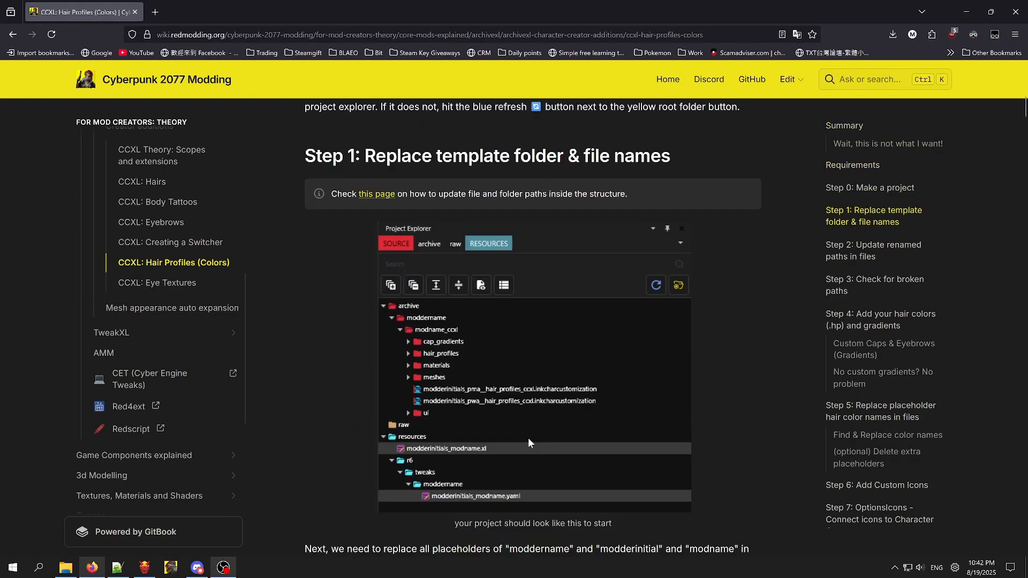
scroll(528, 437, up, 10)
scroll(518, 368, down, 3)
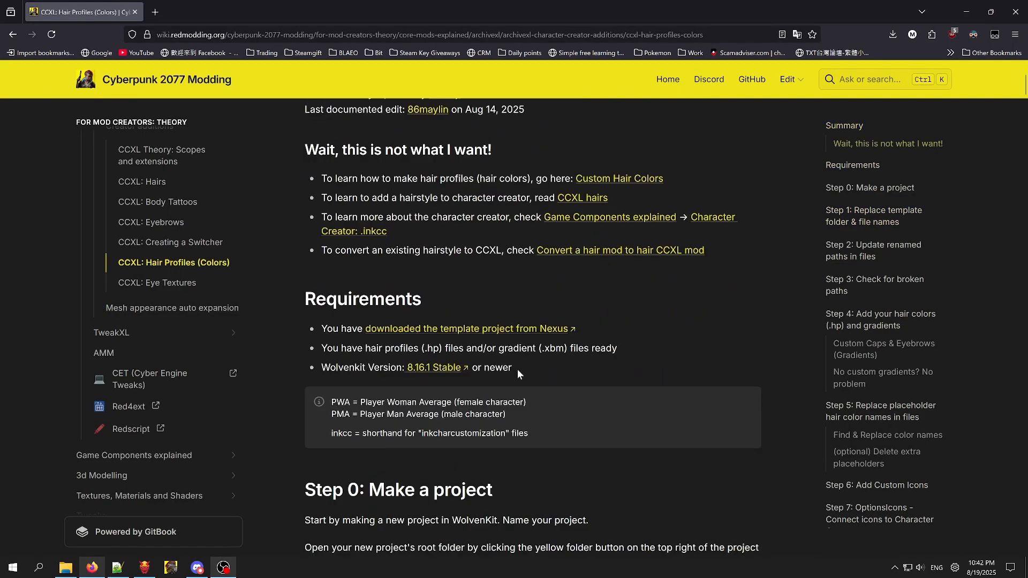
scroll(517, 368, up, 3)
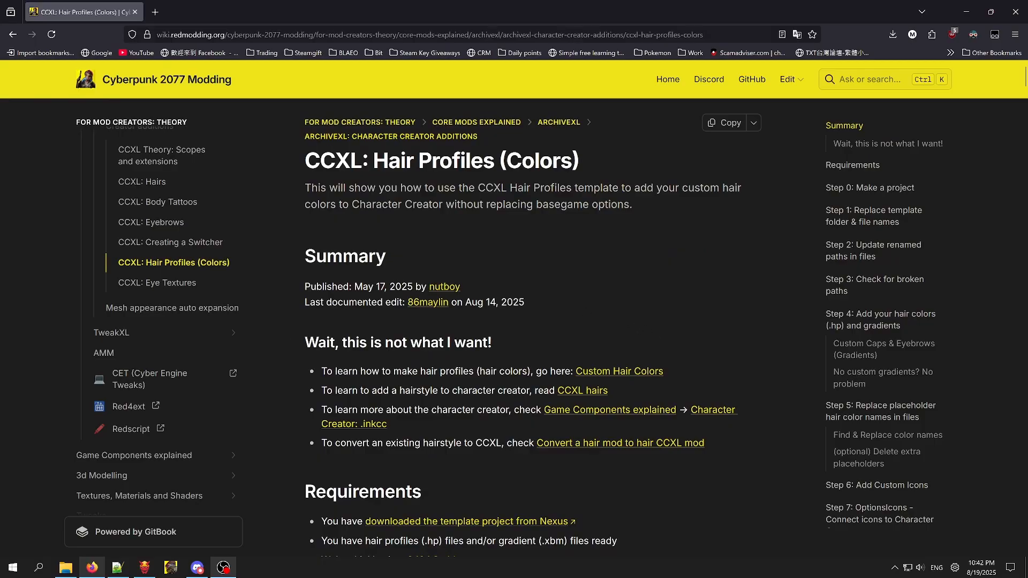
scroll(435, 386, down, 2)
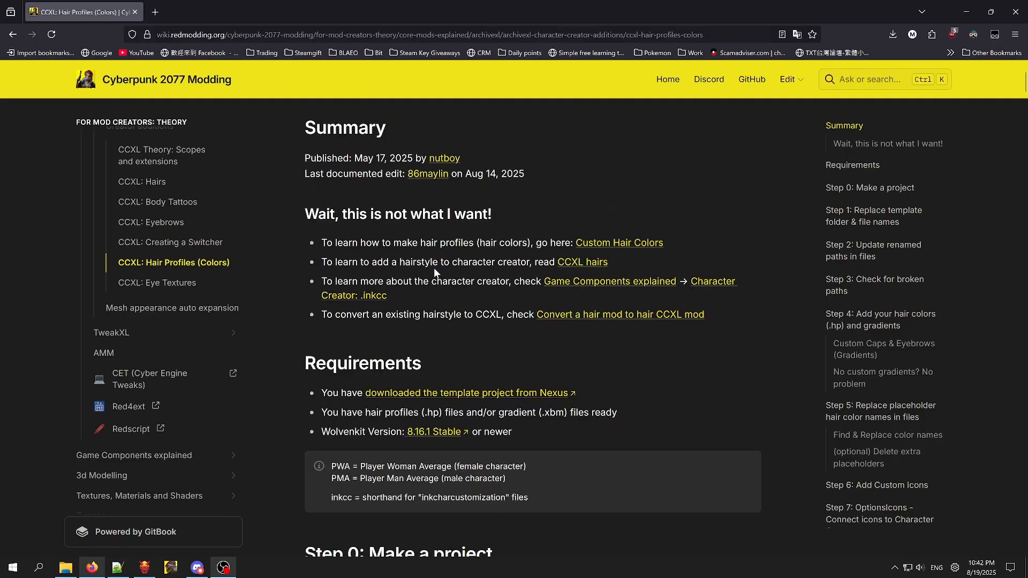
scroll(434, 272, down, 1)
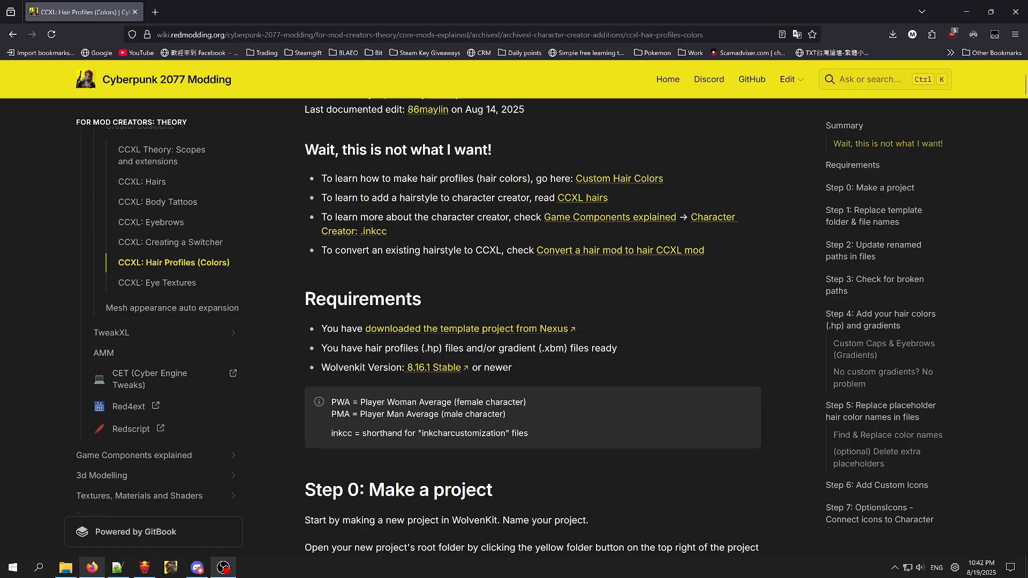
scroll(295, 236, down, 1)
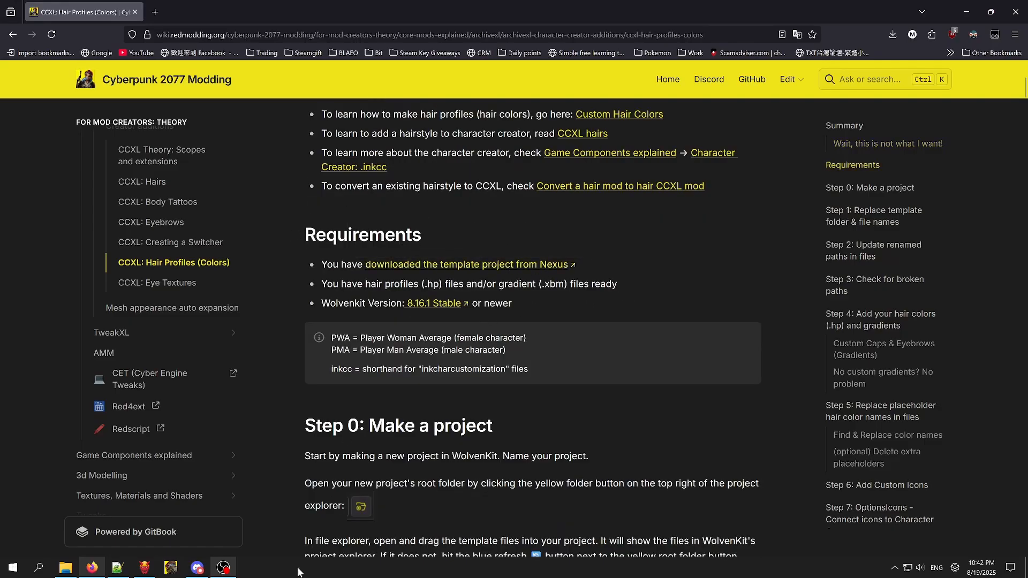
scroll(300, 505, down, 1)
Switch to WolvenKit and create a new Cyberpunk 2077 project named 86maylin_HairColorsTuto_CCXL, keeping D:\Wkit as the creation location.
click(145, 567)
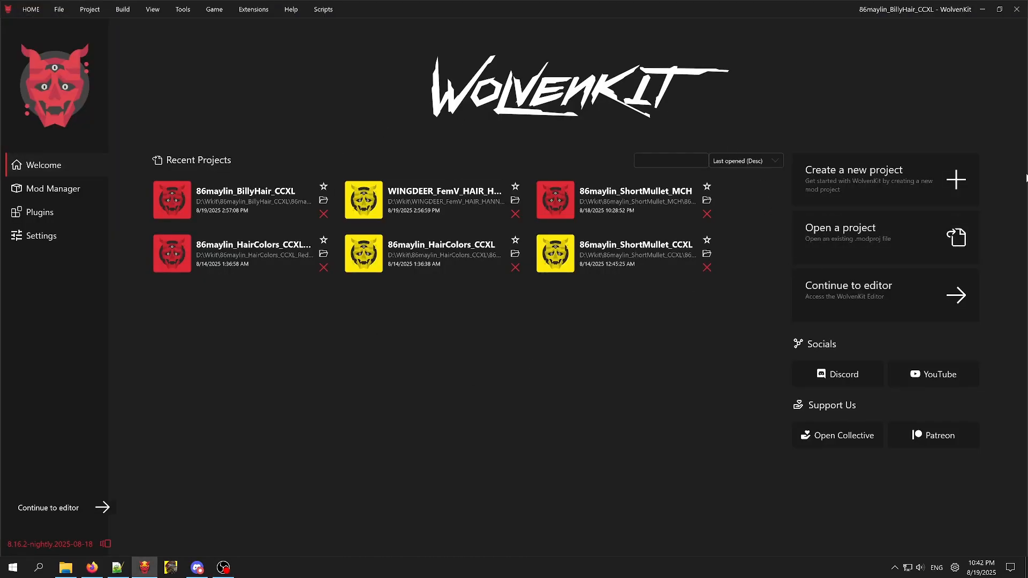
click(870, 189)
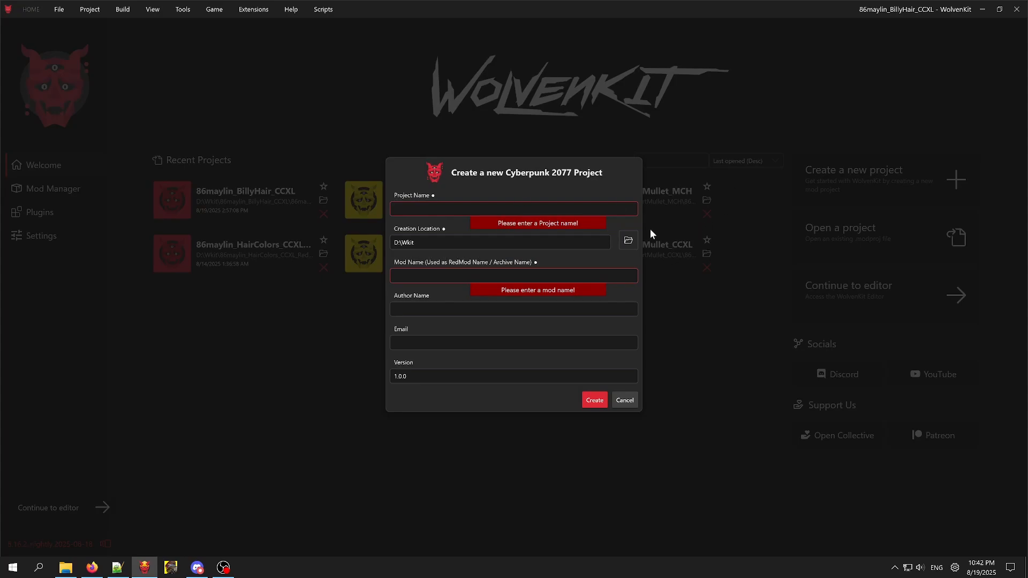
text(86maylin)
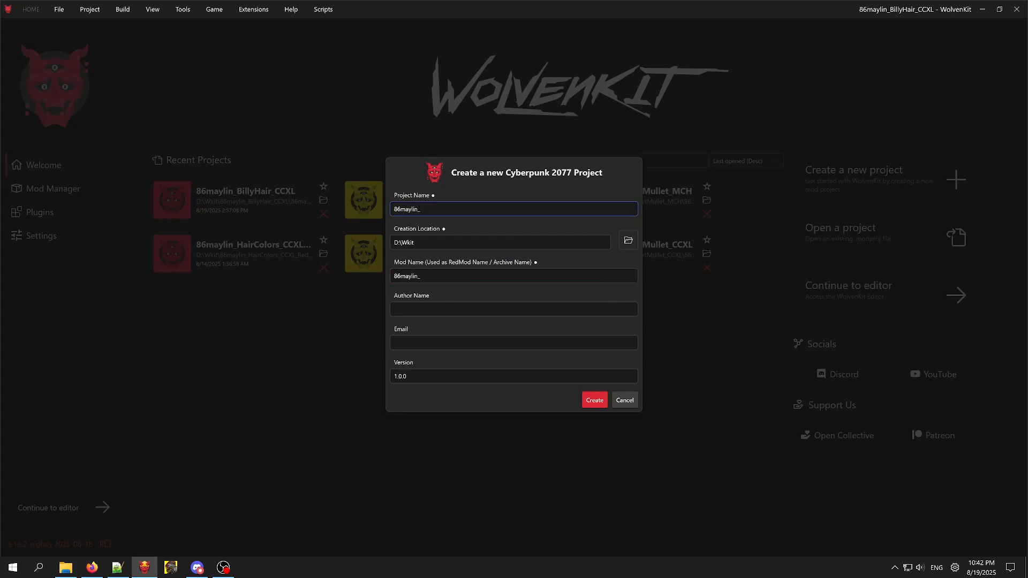
text(_HairColorsTuto_CCXL)
click(589, 400)
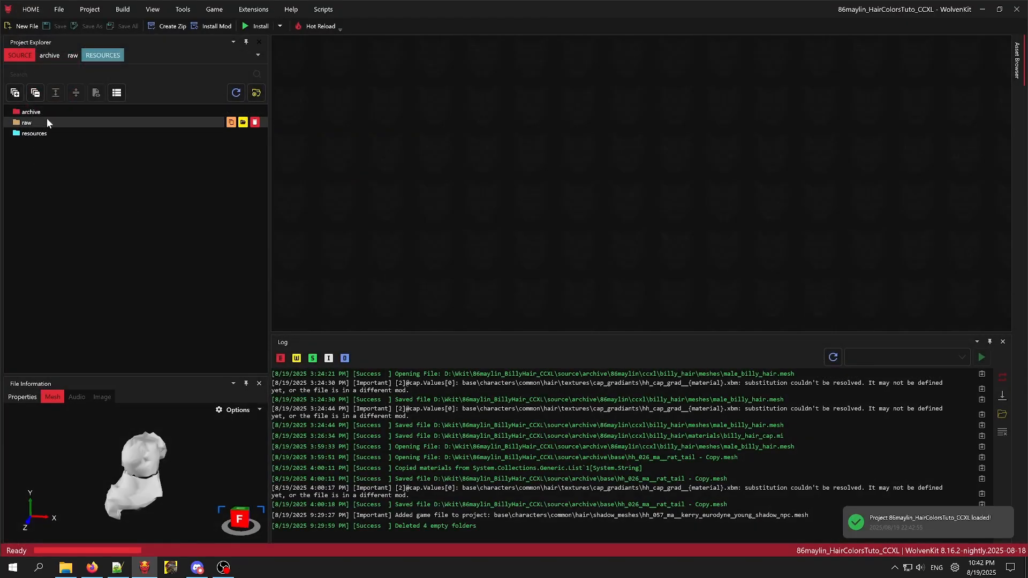
Open the new project's source folder in File Explorer from its archive folder.
click(158, 107)
click(243, 111)
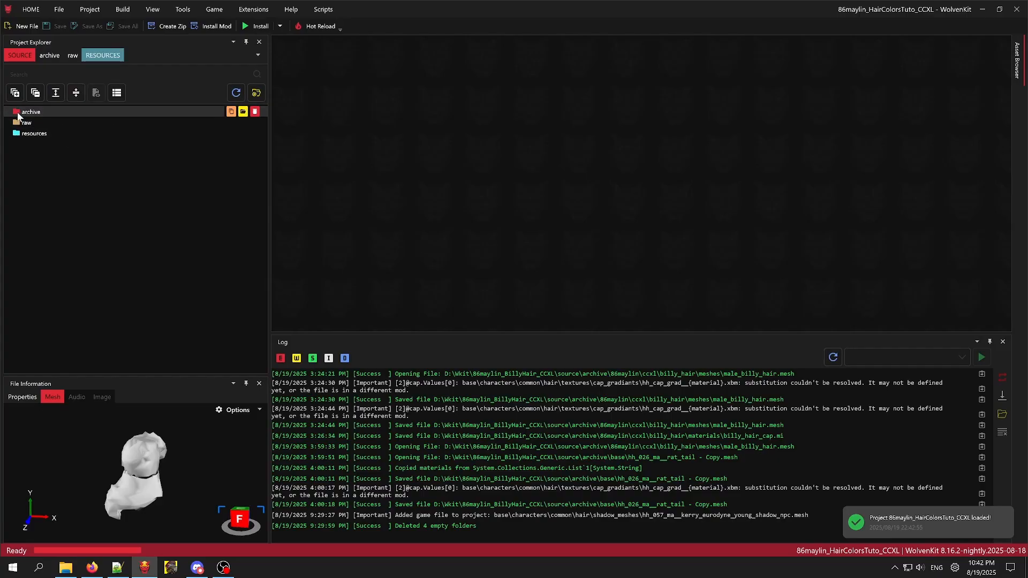
drag(374, 230, 449, 162)
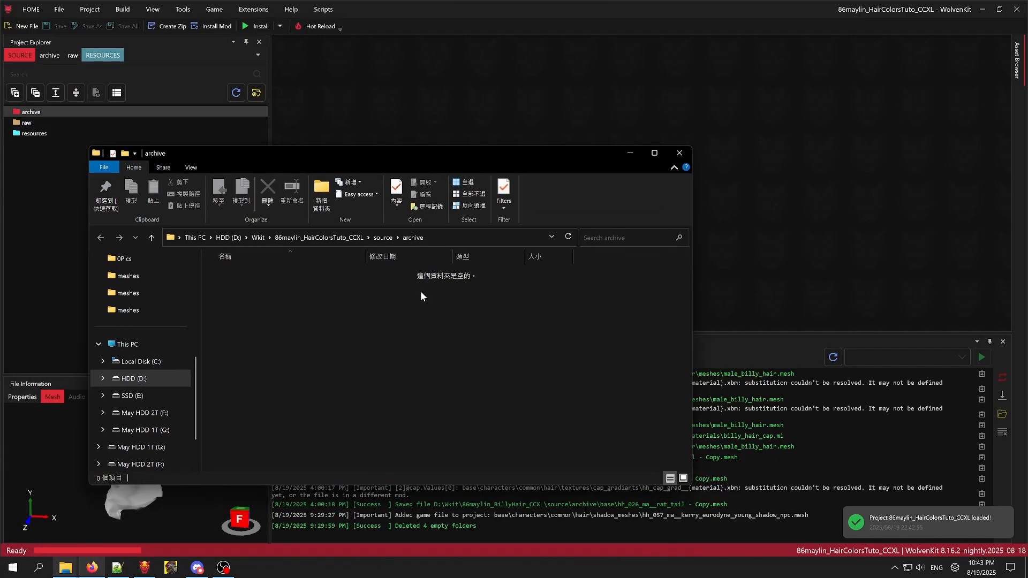
click(383, 238)
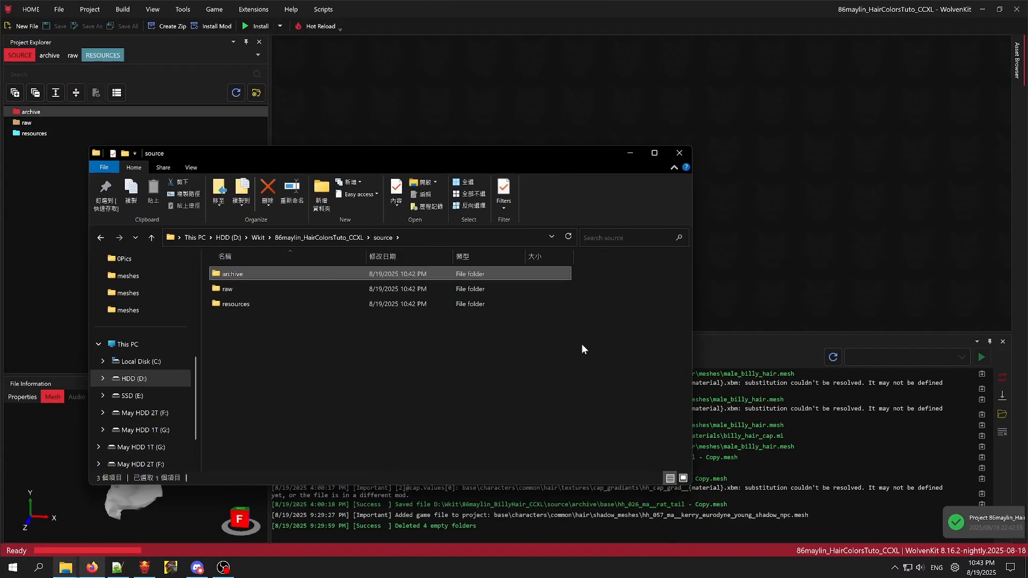
click(82, 571)
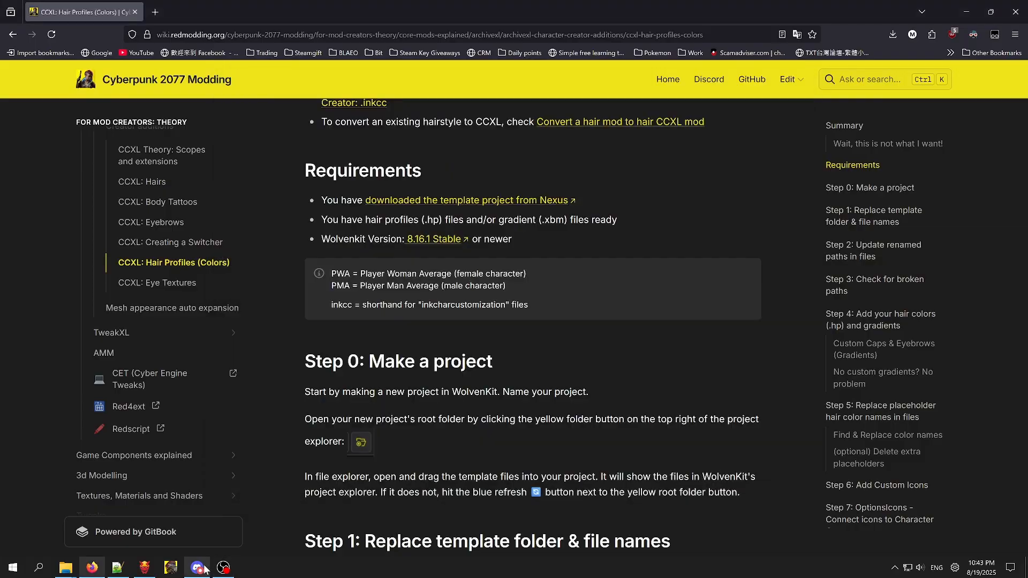
click(205, 570)
click(205, 569)
click(144, 567)
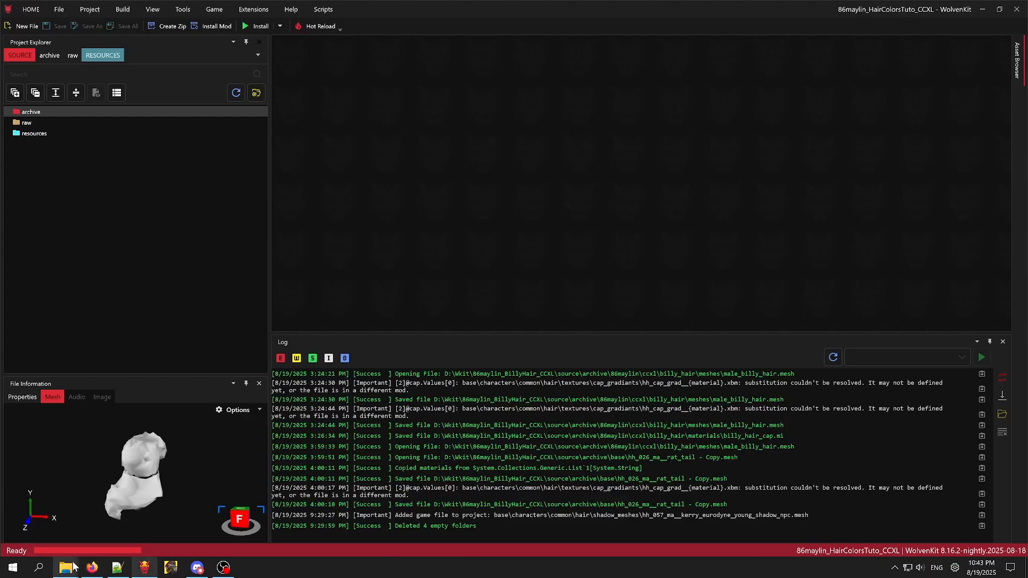
Copy the archive and resources folders from CCXL Hair Colors - Project Template into the project's source folder and check them in WolvenKit.
mouse_move(65, 568)
click(76, 510)
click(138, 527)
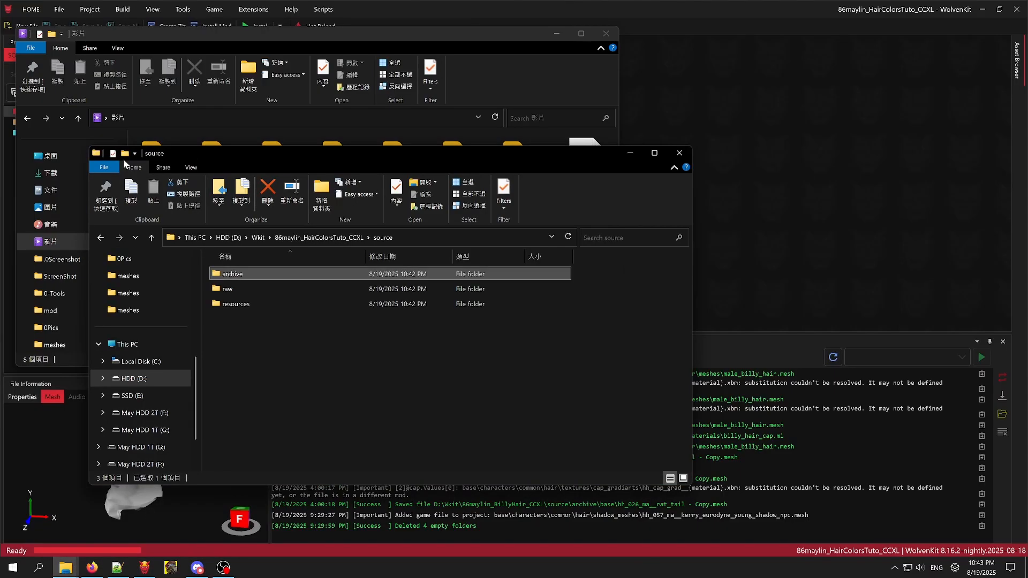
click(30, 119)
drag(174, 180, 752, 95)
click(405, 453)
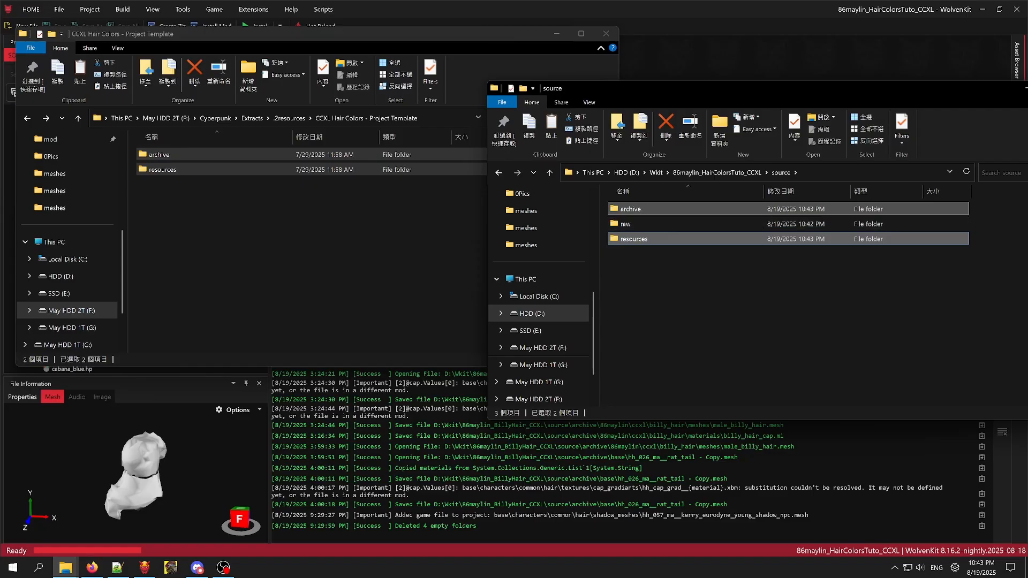
click(643, 468)
scroll(160, 204, up, 2)
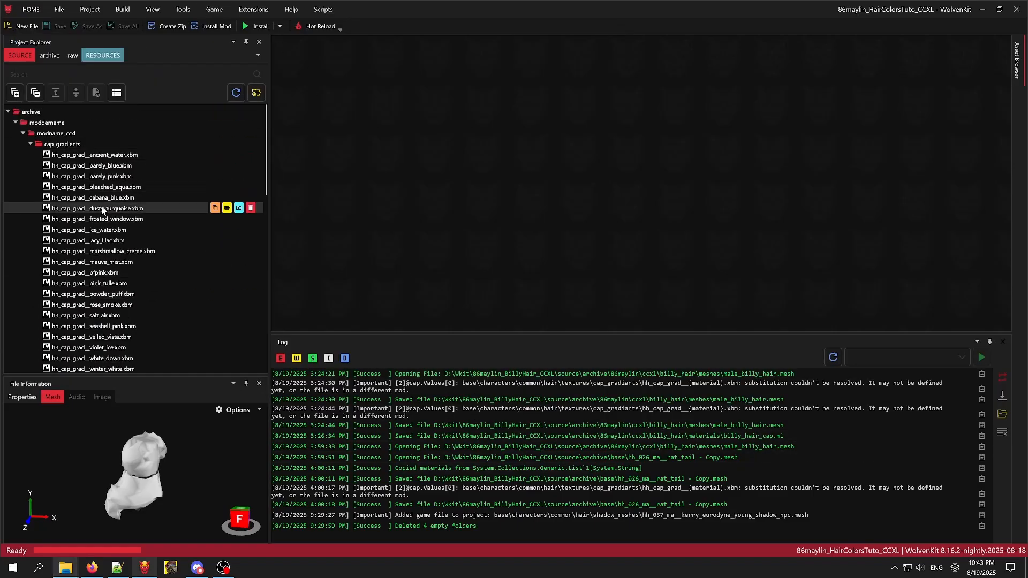
scroll(118, 267, down, 6)
Switch to the browser guide and read Step 1 on replacing the template folder and file names.
click(92, 567)
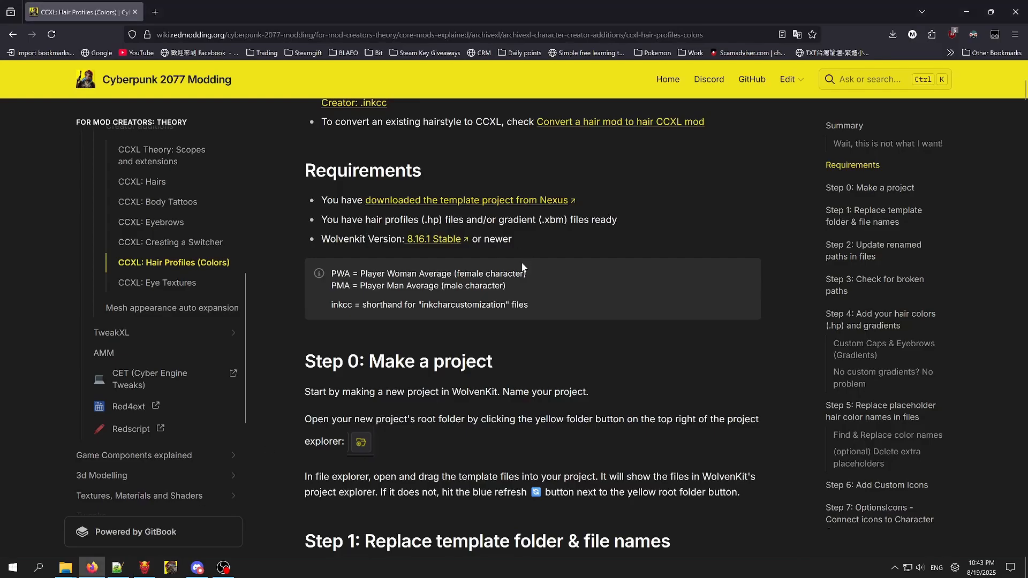
scroll(523, 266, down, 5)
scroll(502, 307, up, 3)
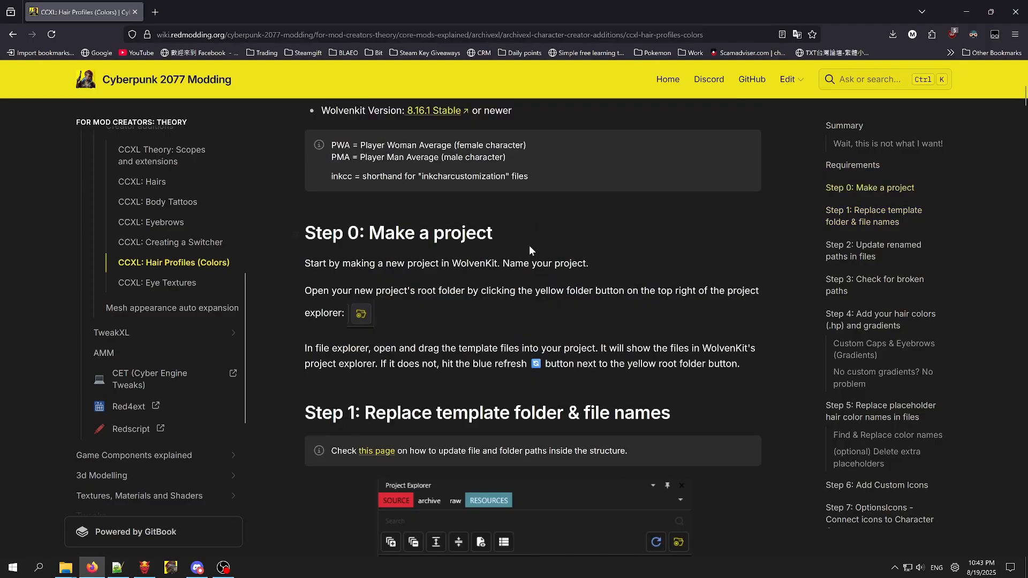
scroll(530, 248, down, 5)
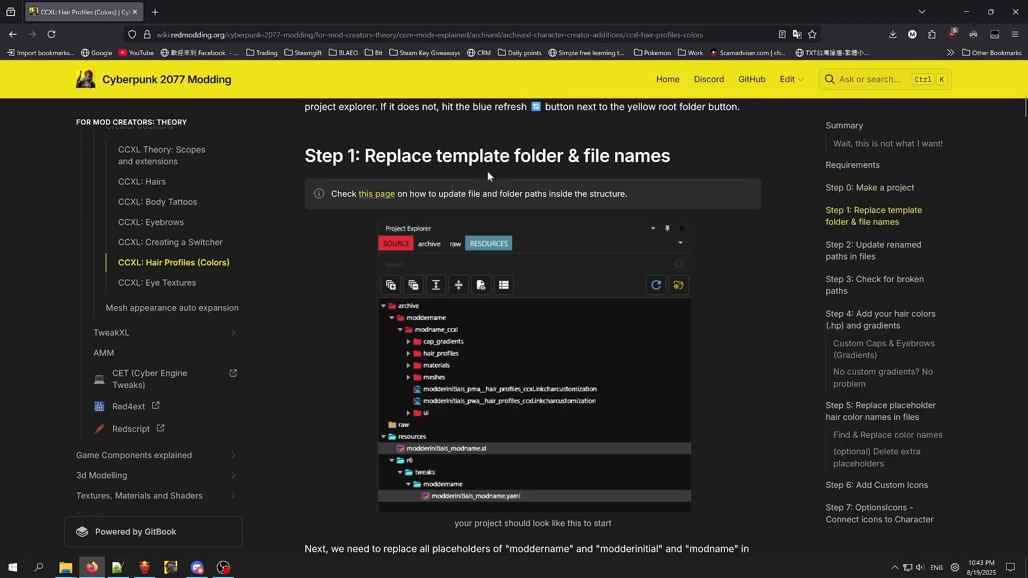
scroll(488, 177, down, 4)
scroll(560, 461, up, 5)
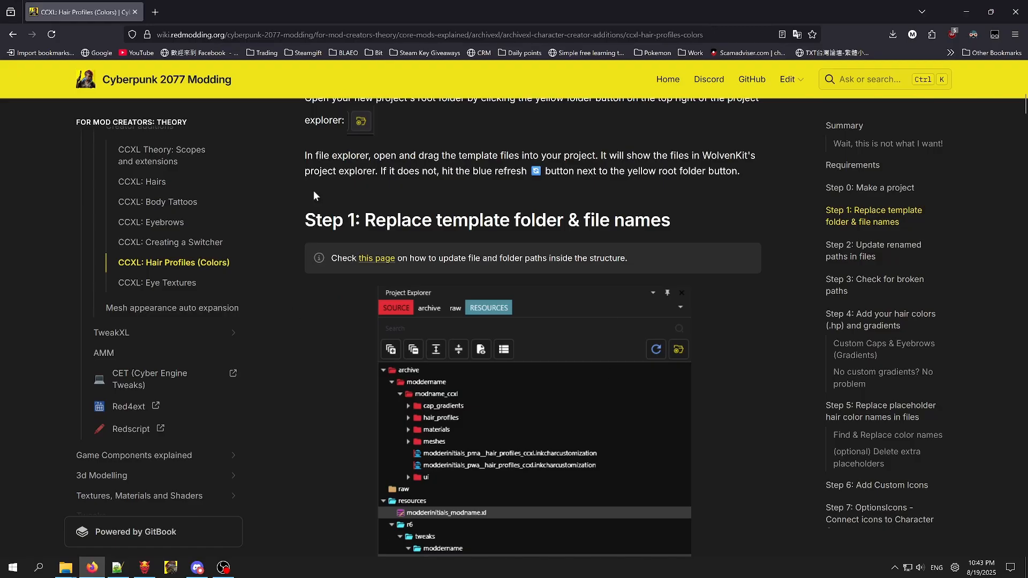
scroll(315, 196, down, 1)
Rename the modname_ccxl folder in the WolvenKit project to haircolortuto_ccxl, with the name updated in project files.
click(144, 567)
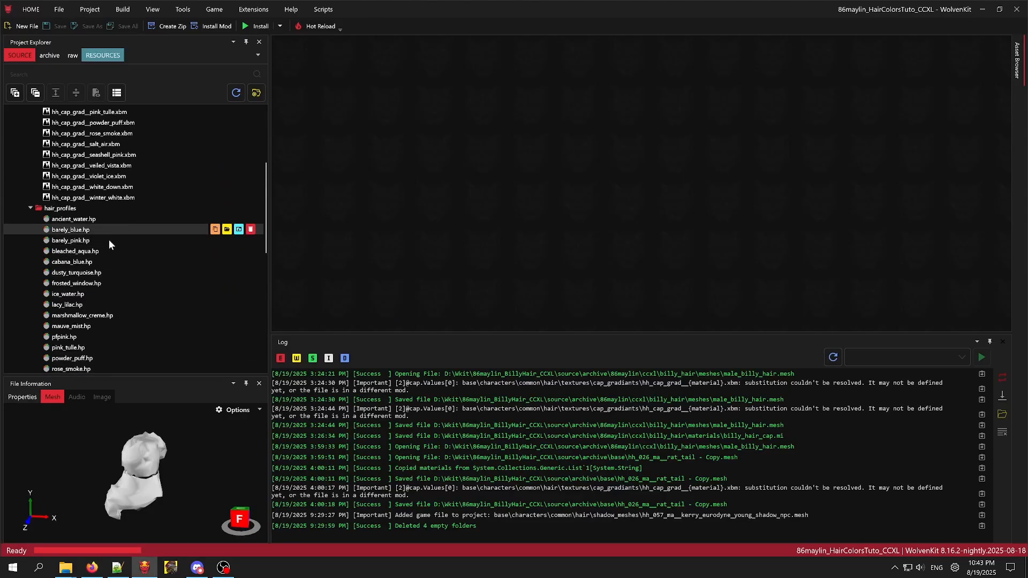
scroll(118, 257, up, 5)
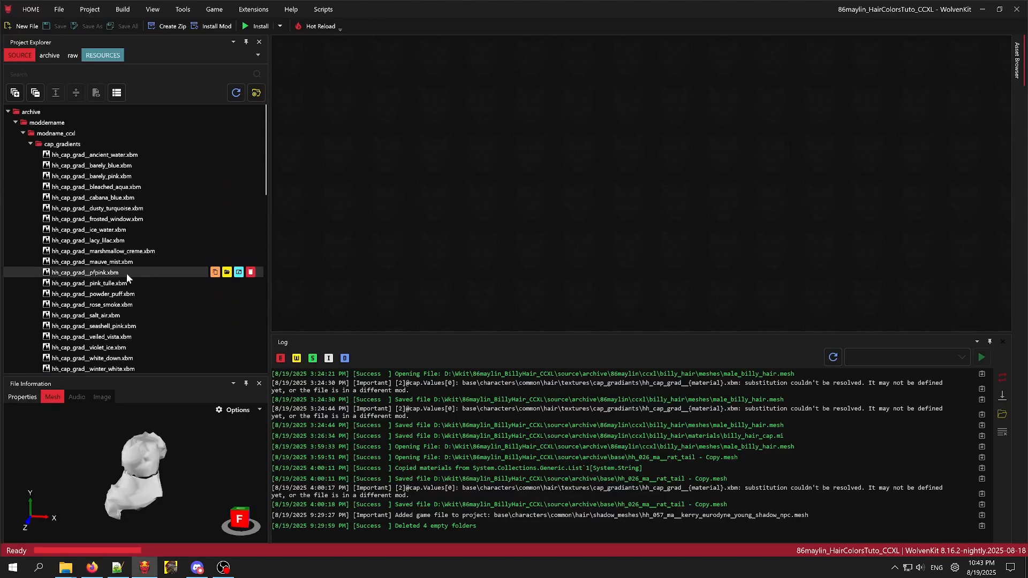
right_click(96, 131)
click(121, 199)
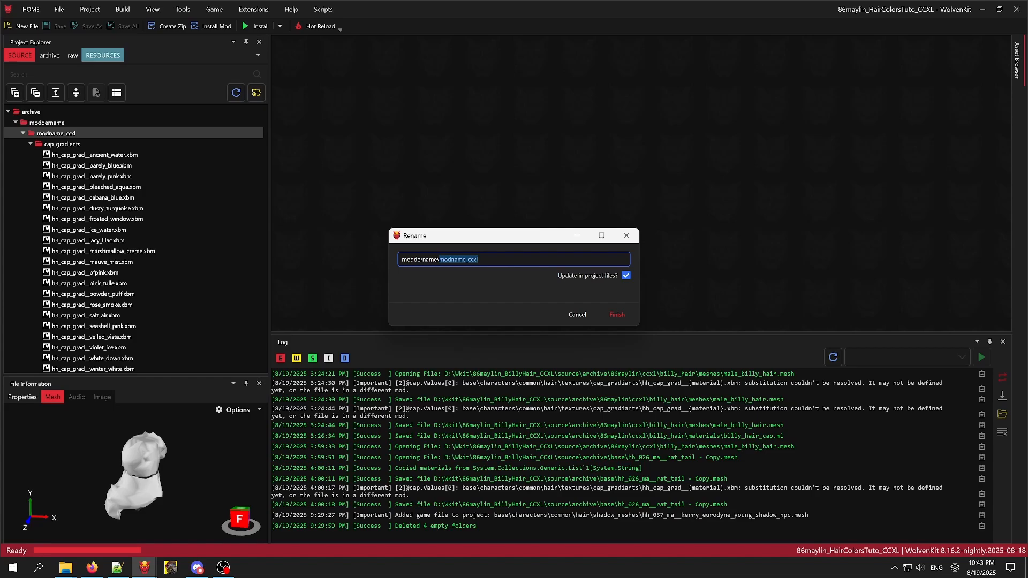
double_click(454, 259)
text(haircolortuto)
click(618, 316)
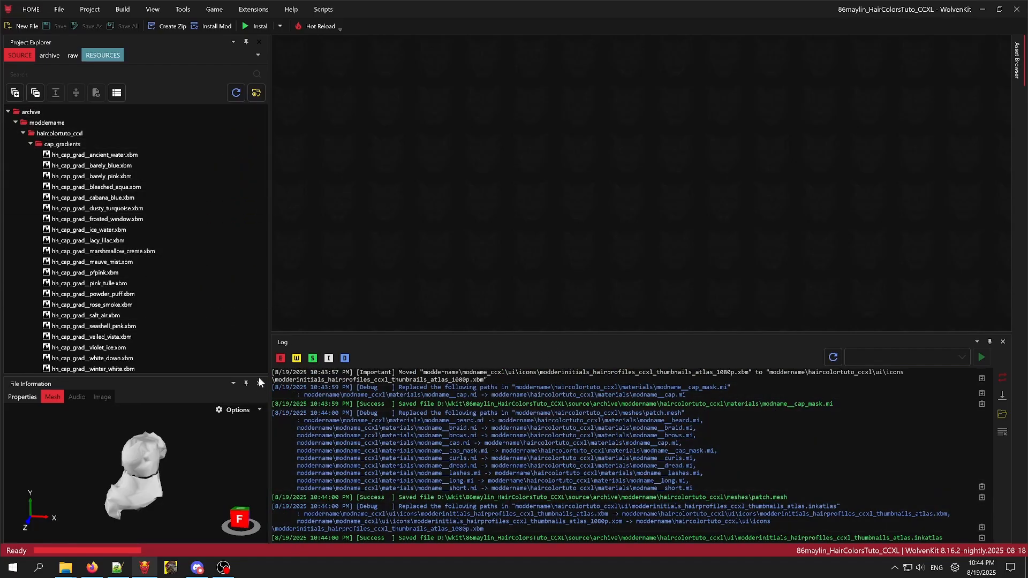
Rename the moddername folder under archive to 86maylin, with the name updated in project files.
scroll(154, 232, down, 3)
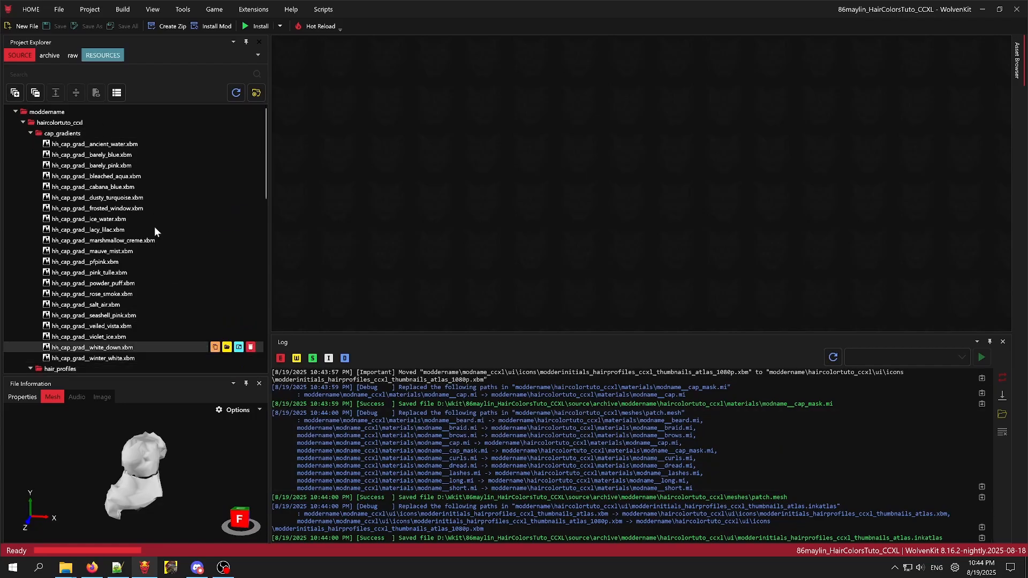
scroll(38, 130, up, 3)
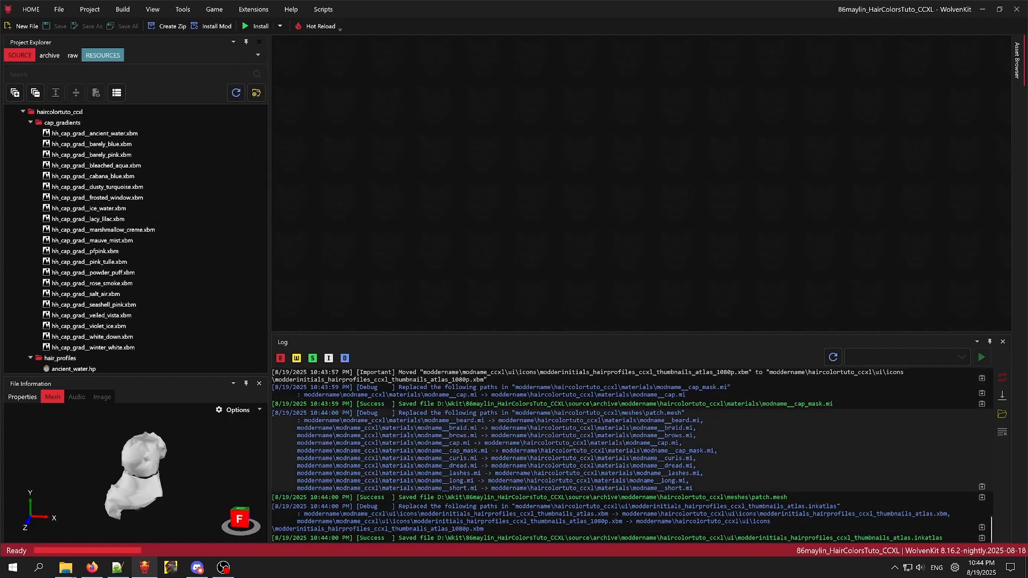
scroll(220, 190, up, 1)
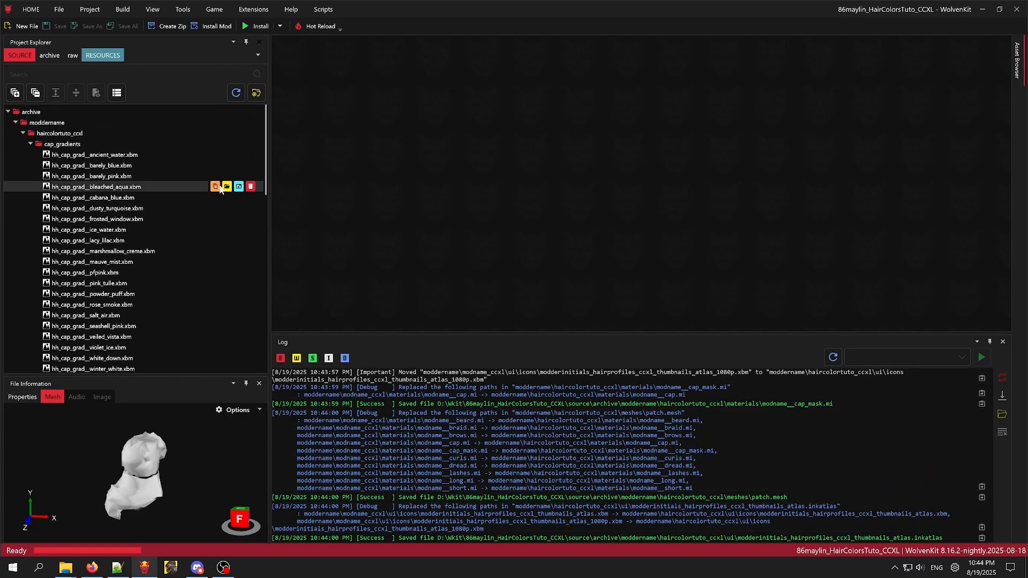
right_click(60, 124)
click(110, 196)
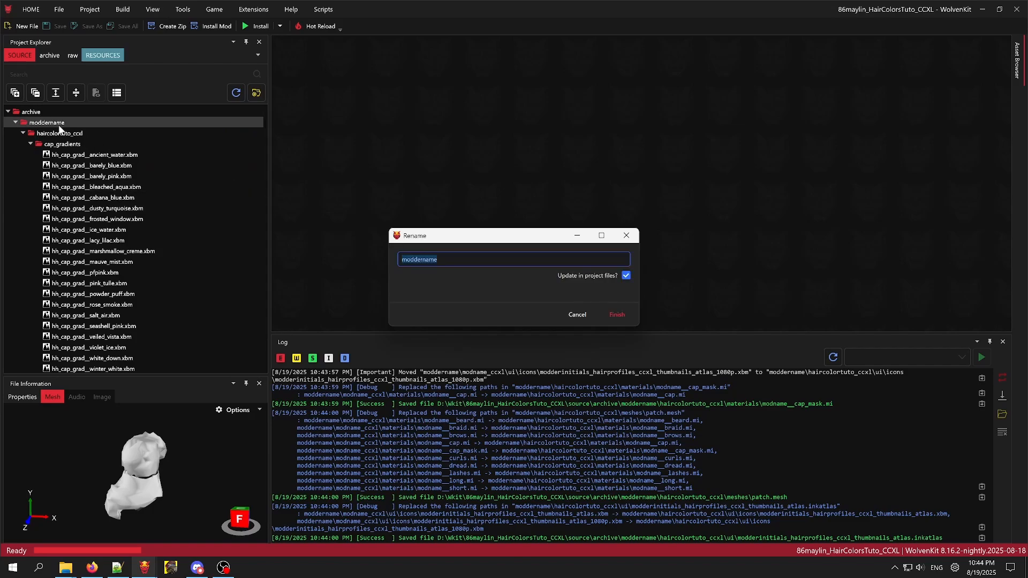
text(86maylin)
click(617, 315)
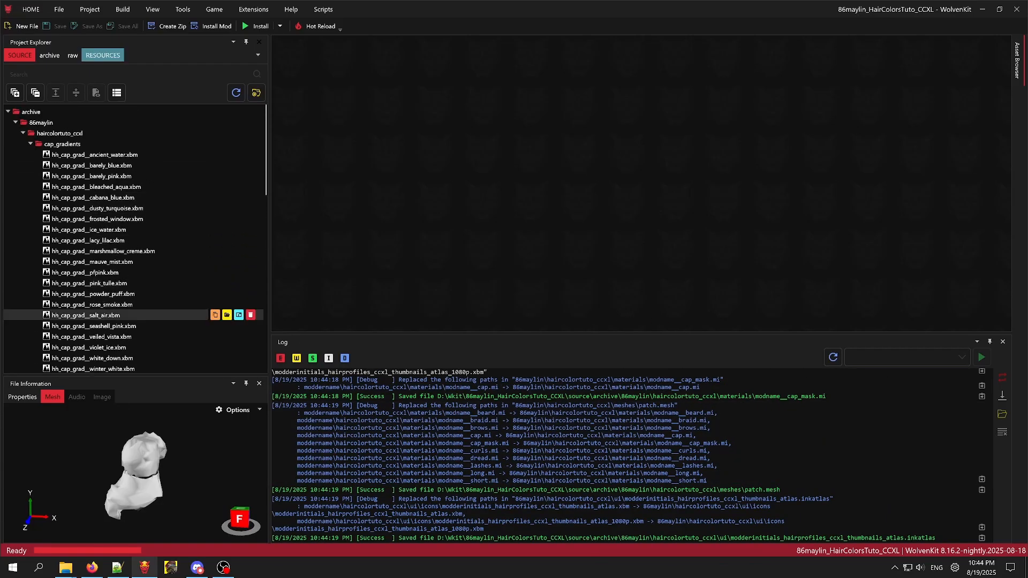
Return to the browser guide and examine the remaining Step 1 renaming instructions for resources, materials, inkcharcustomization and icon files.
click(92, 567)
scroll(519, 377, down, 4)
scroll(516, 380, up, 4)
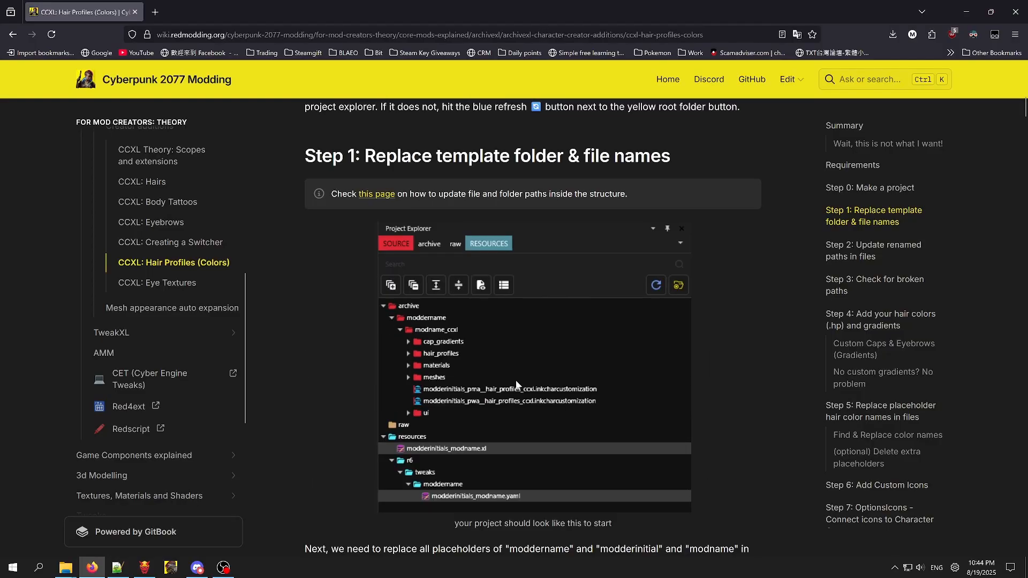
scroll(514, 391, down, 5)
scroll(510, 436, down, 2)
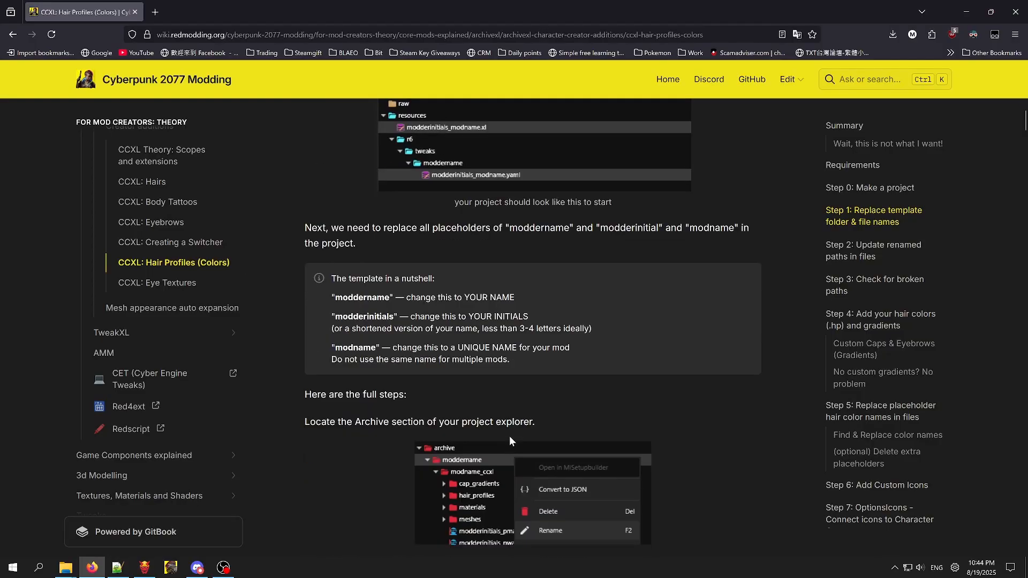
scroll(510, 440, down, 1)
scroll(423, 432, down, 10)
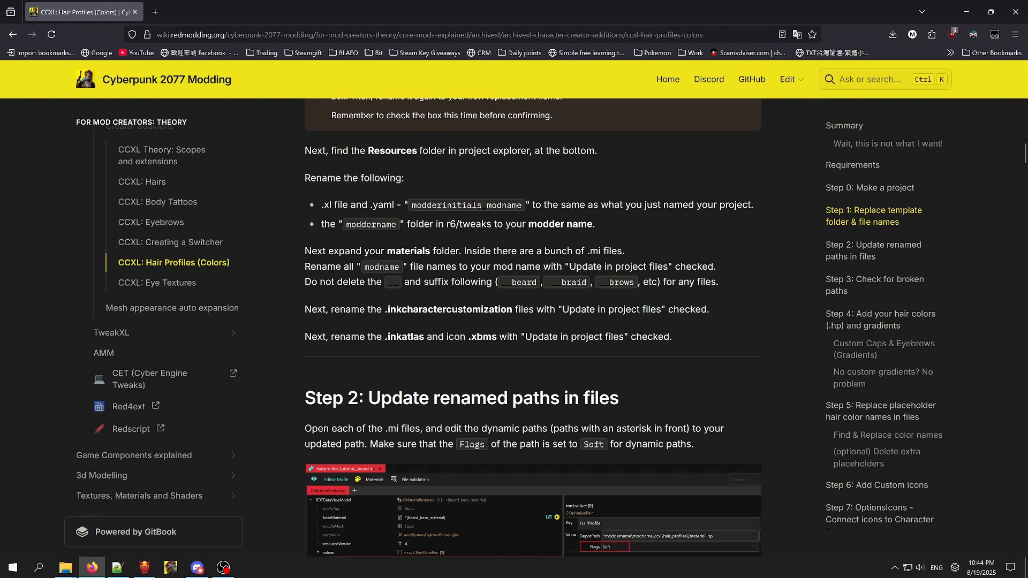
scroll(407, 435, up, 6)
scroll(407, 436, down, 8)
scroll(407, 436, up, 4)
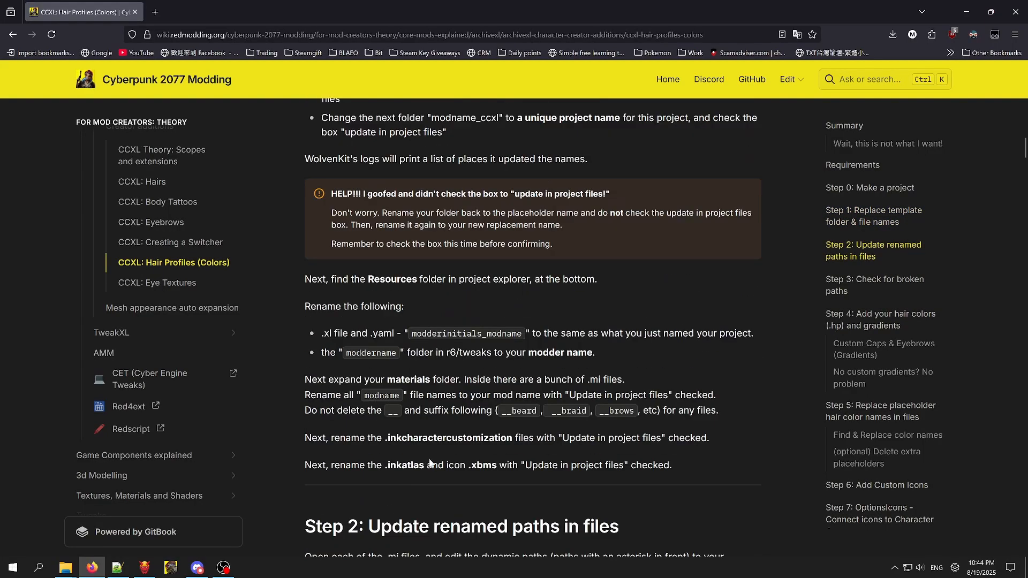
Switch to WolvenKit and look through the project files for the materials, inkcharcustomization and icon files that need renaming.
scroll(430, 463, up, 1)
click(145, 567)
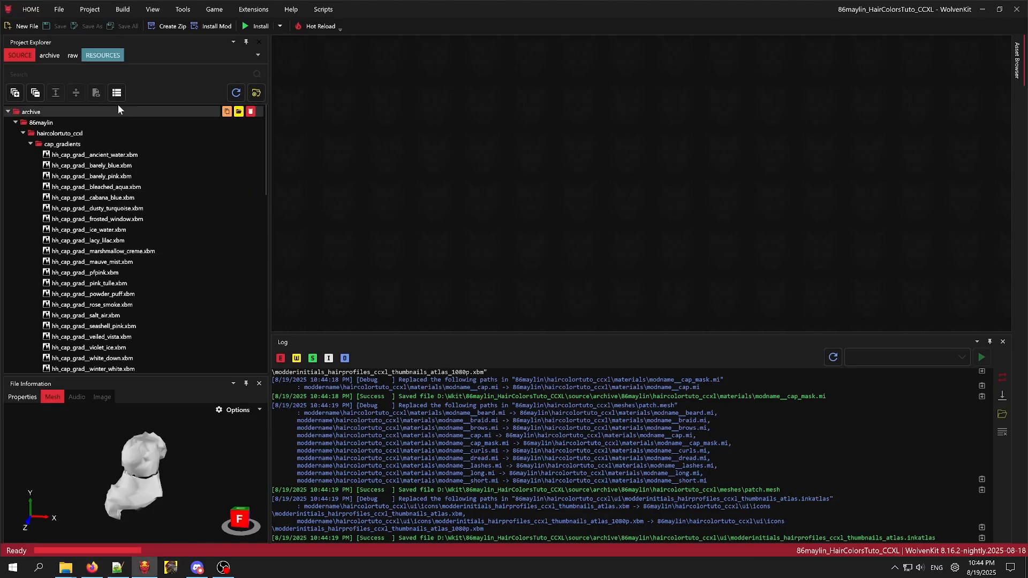
scroll(134, 196, down, 3)
scroll(169, 209, up, 3)
scroll(184, 209, down, 5)
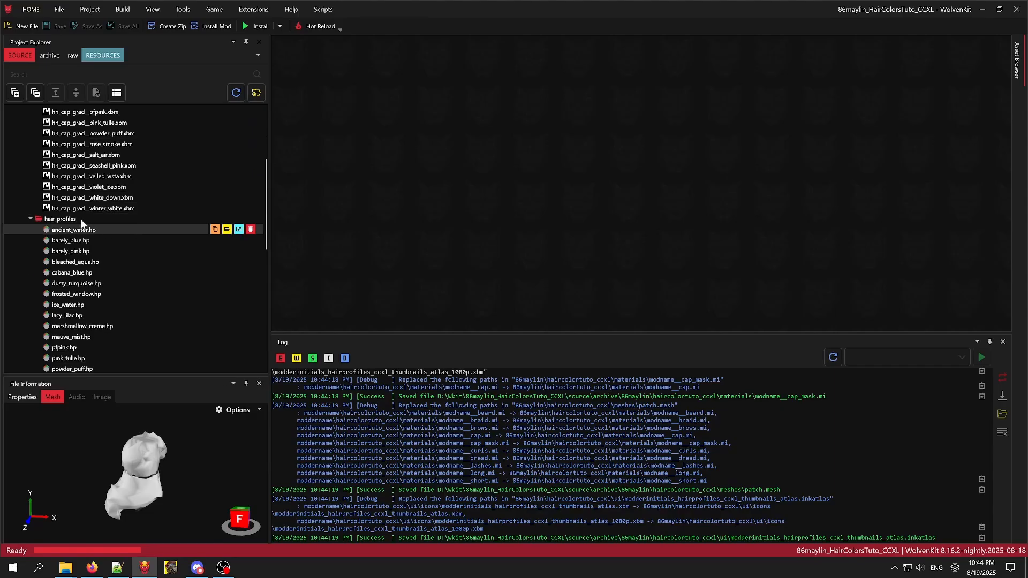
scroll(97, 215, down, 5)
scroll(101, 229, up, 6)
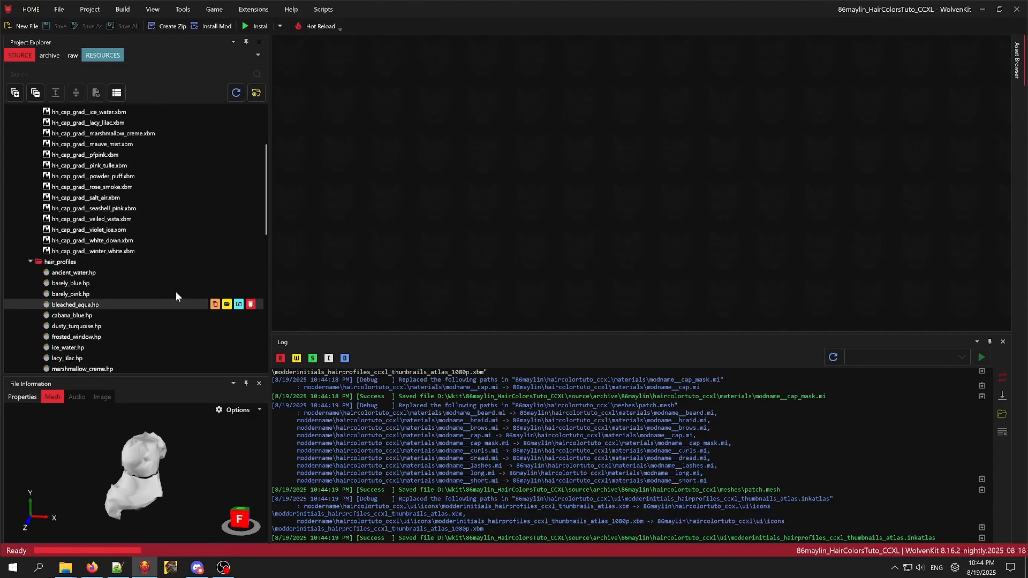
scroll(143, 155, up, 8)
scroll(126, 251, down, 9)
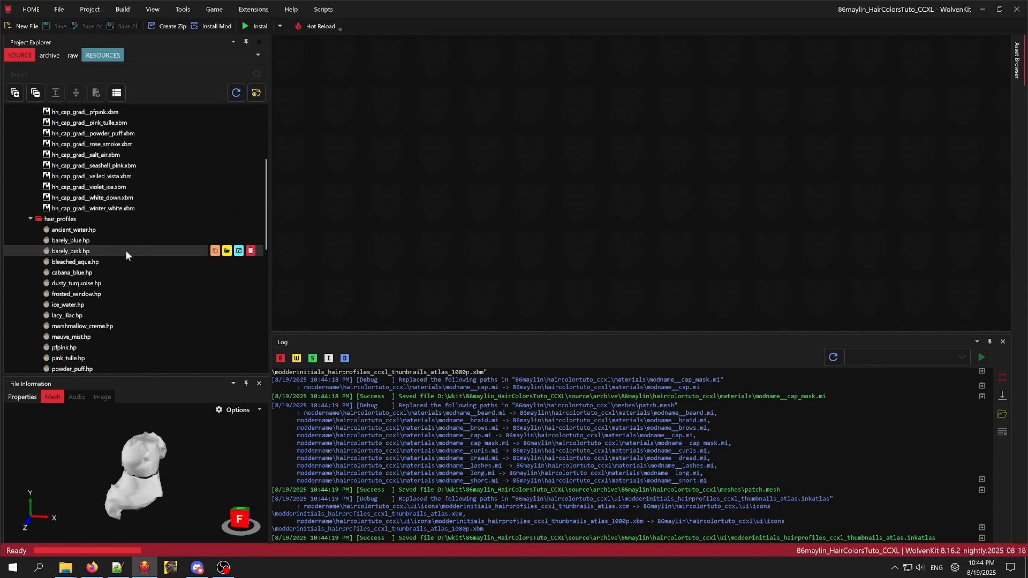
scroll(121, 239, down, 7)
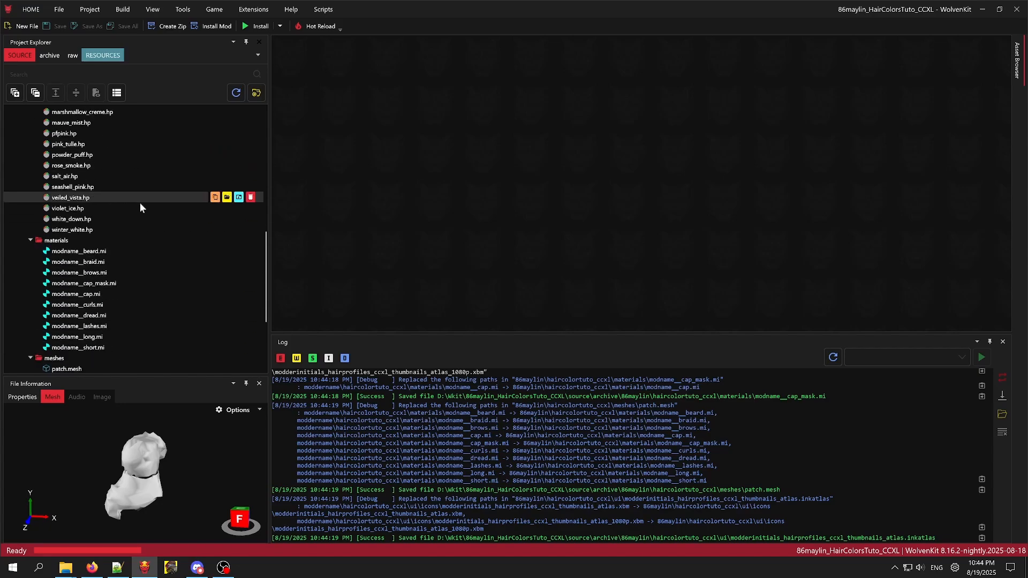
scroll(144, 176, down, 1)
scroll(107, 225, down, 2)
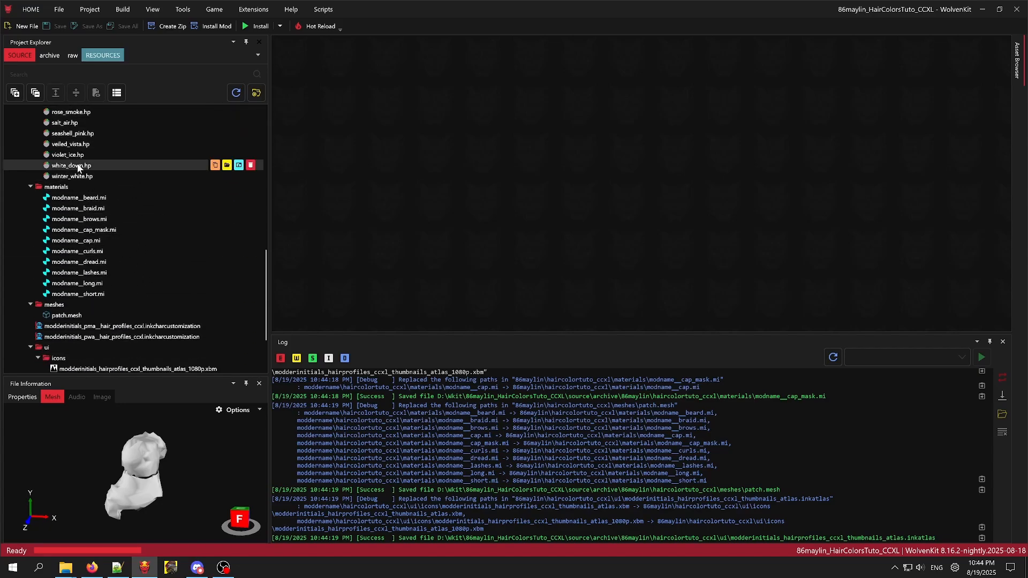
scroll(94, 241, down, 3)
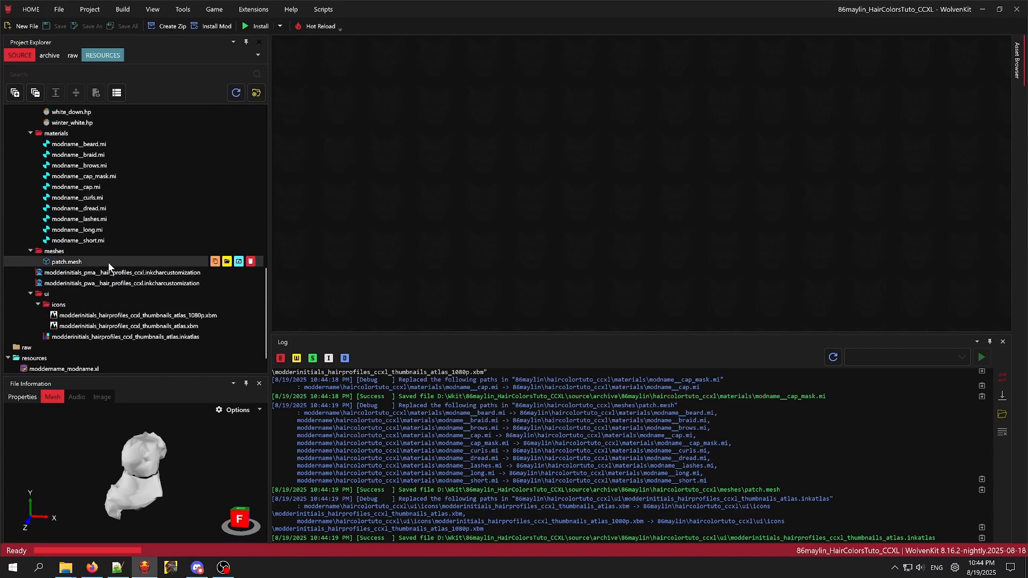
scroll(100, 255, down, 1)
scroll(86, 171, up, 1)
Rename modname__beard.mi in the materials folder to haircolortuto__beard.mi, with the name updated in project files.
right_click(89, 135)
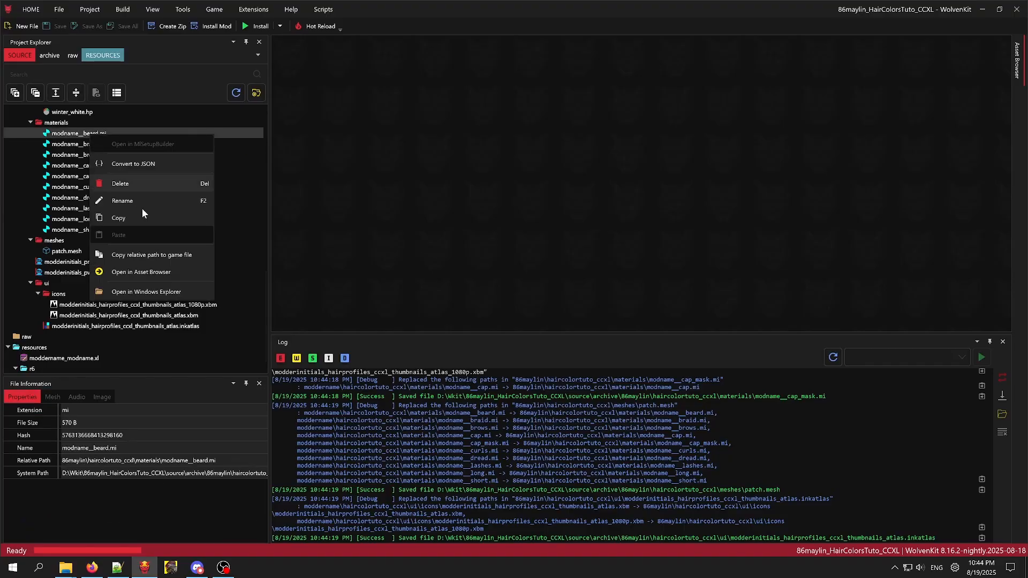
click(129, 206)
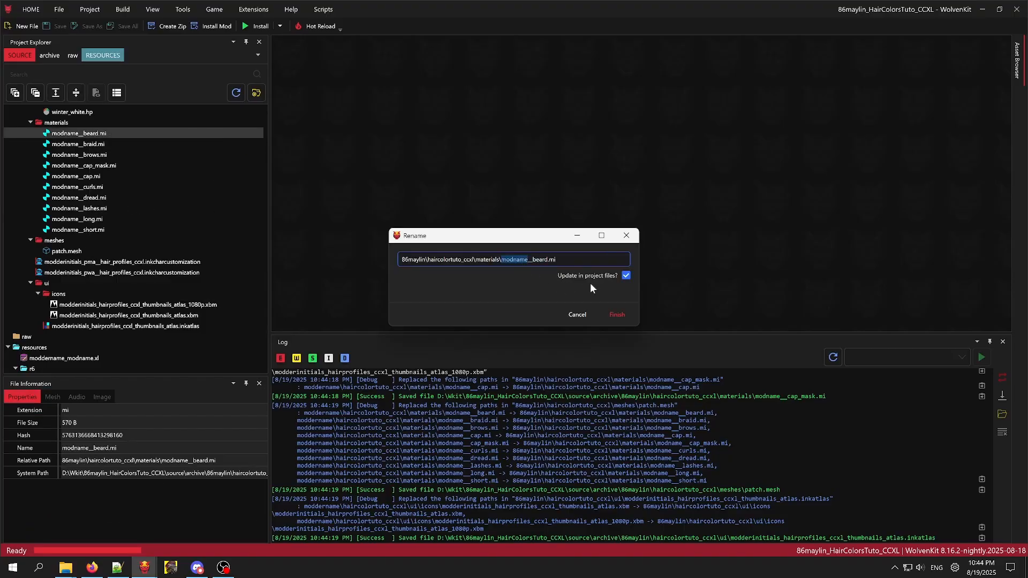
text(haircolor)
text(tuto)
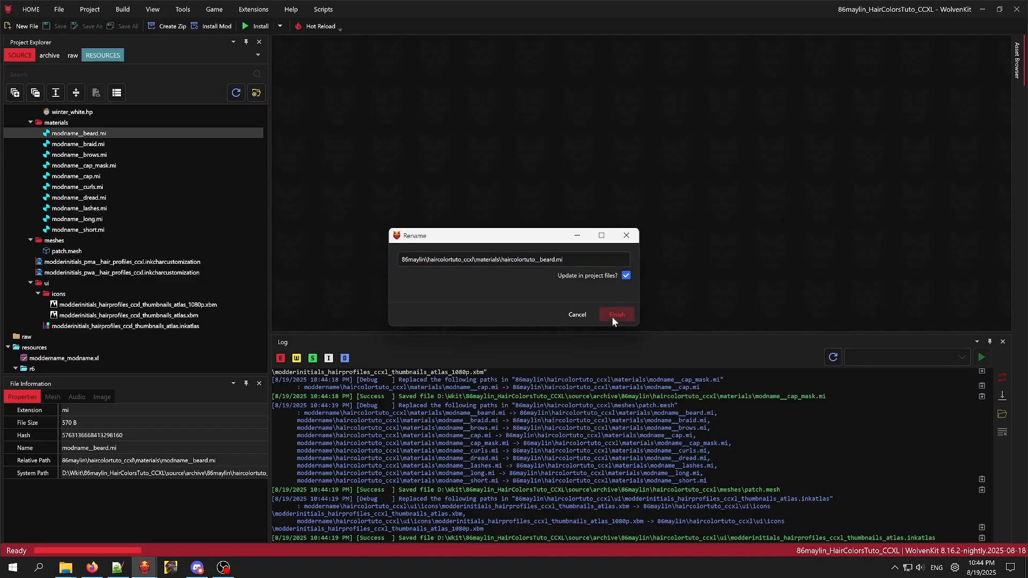
click(612, 316)
Rename modname__braid.mi in the materials folder to haircolortuto__braid.mi, with the name updated in project files.
right_click(73, 146)
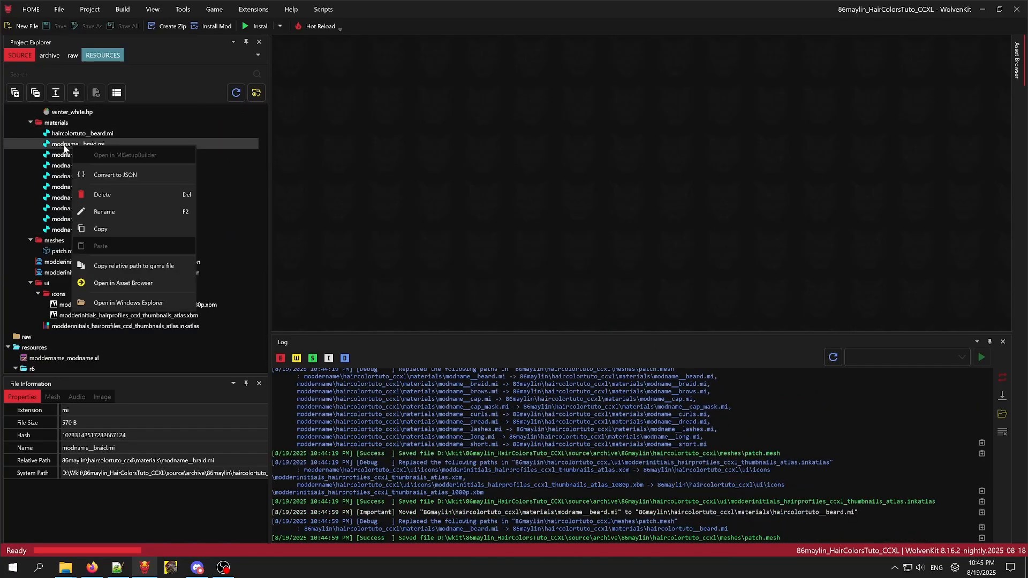
click(103, 213)
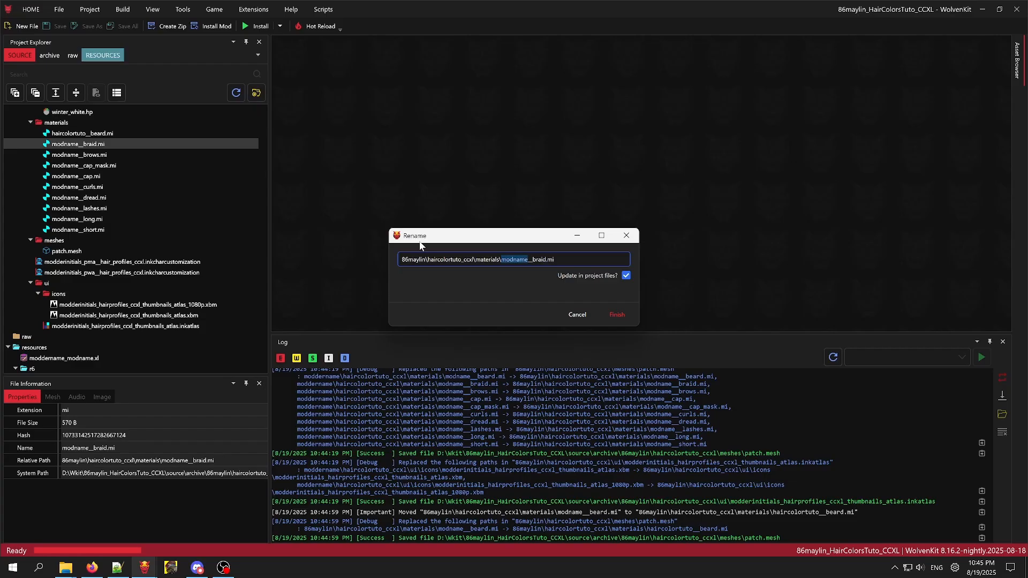
text(haircolortuto)
key(BackSpace)
click(617, 315)
Rename modname__brows.mi in the materials folder to haircolortuto__brows.mi, with the name updated in project files.
right_click(104, 156)
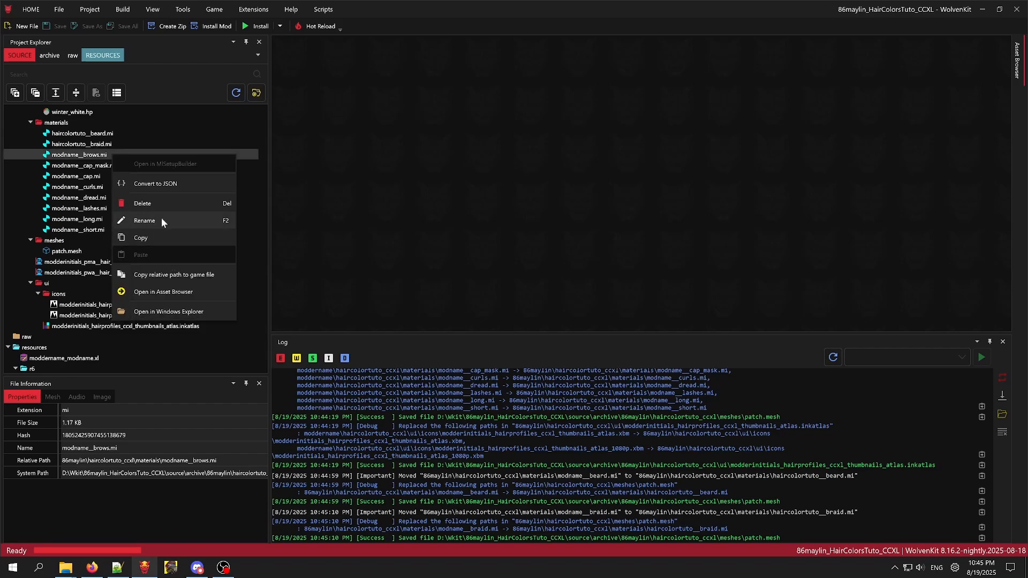
click(162, 217)
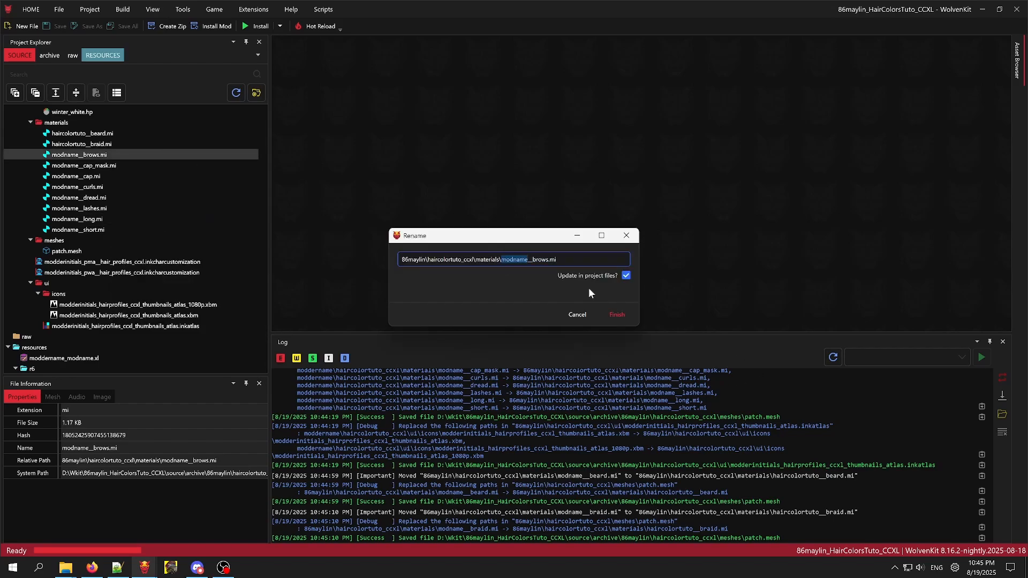
text(haircolortuto)
click(618, 315)
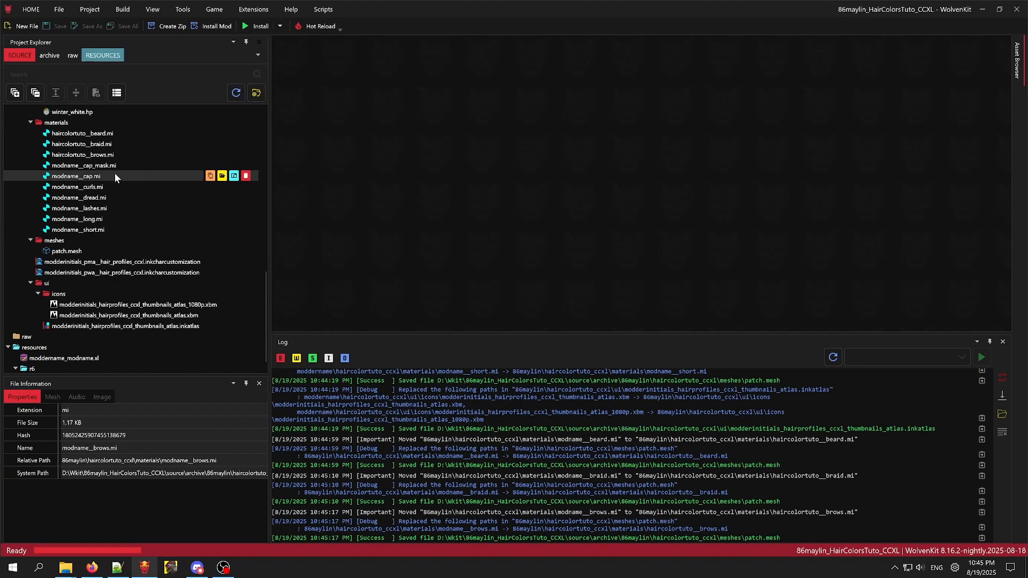
Rename modname__cap_mask.mi in the materials folder to haircolortuto__cap_mask.mi, with the name updated in project files.
right_click(86, 166)
click(123, 236)
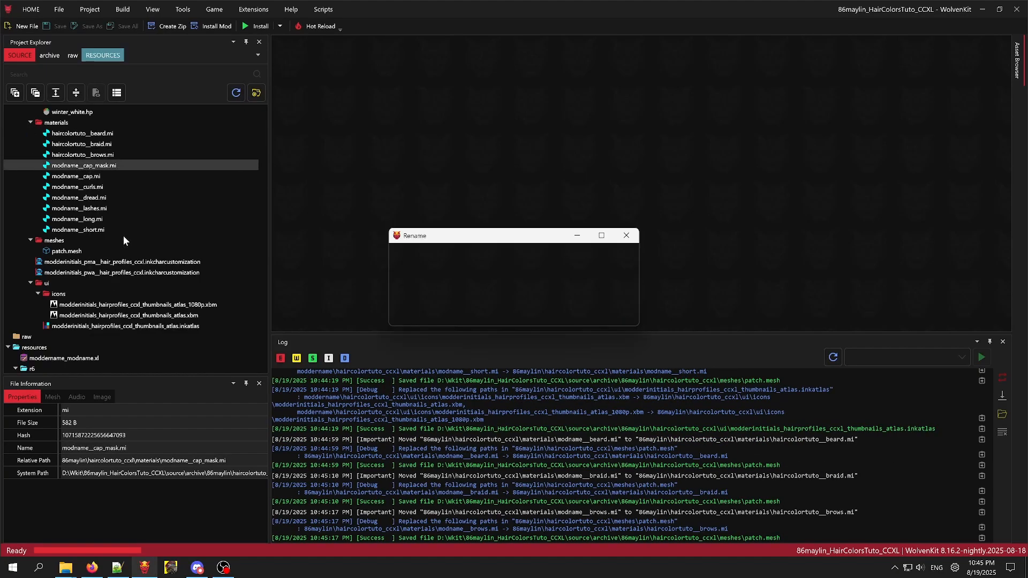
double_click(518, 259)
text(haircolortuto_ccxl\materials\haircolortuto__cap_mask.mi)
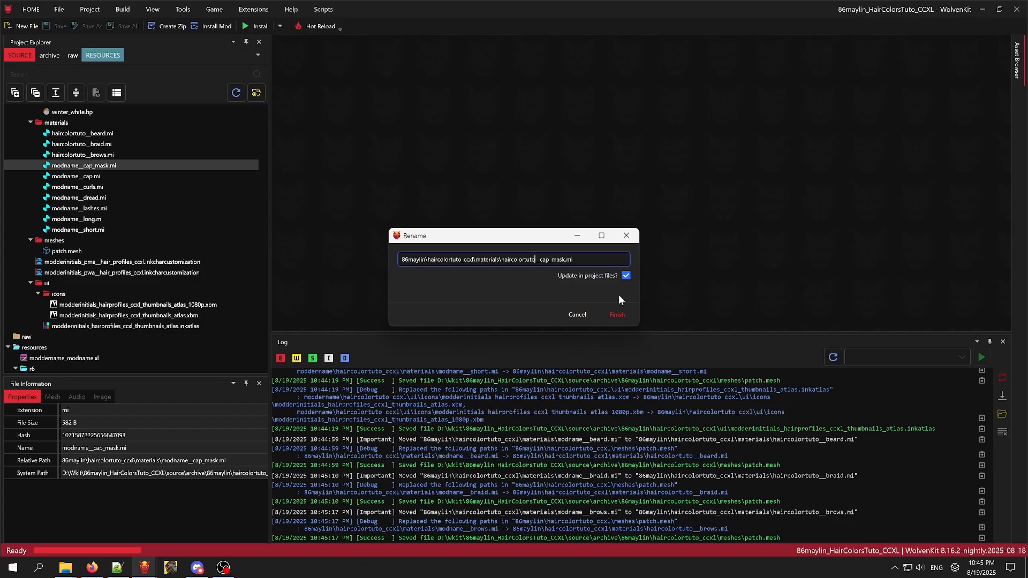
click(624, 309)
Rename modname__cap.mi in the materials folder to haircolortuto__cap.mi, with the name updated in project files.
right_click(101, 177)
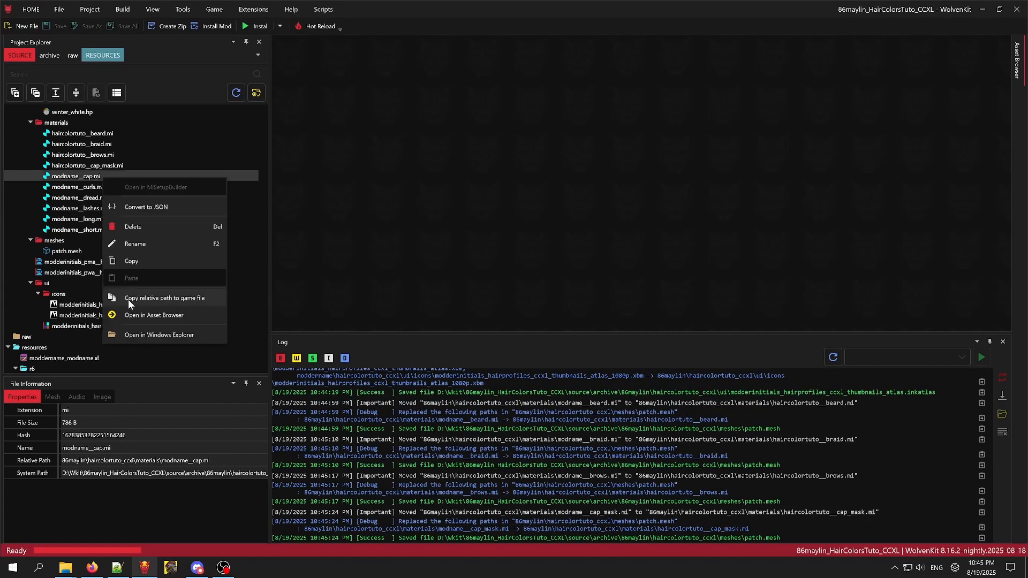
click(136, 244)
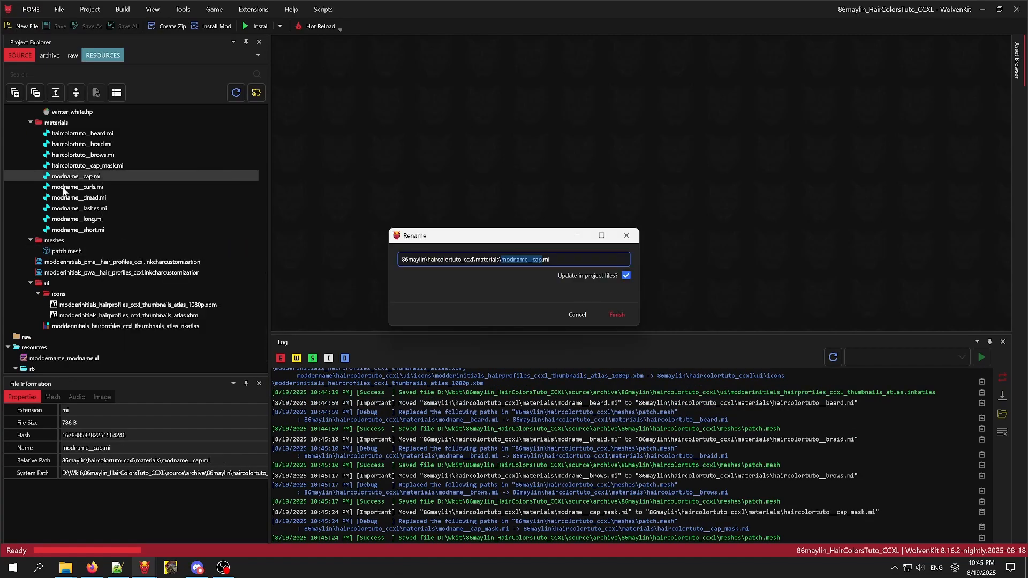
double_click(507, 260)
text(haircolortuto)
key(Return)
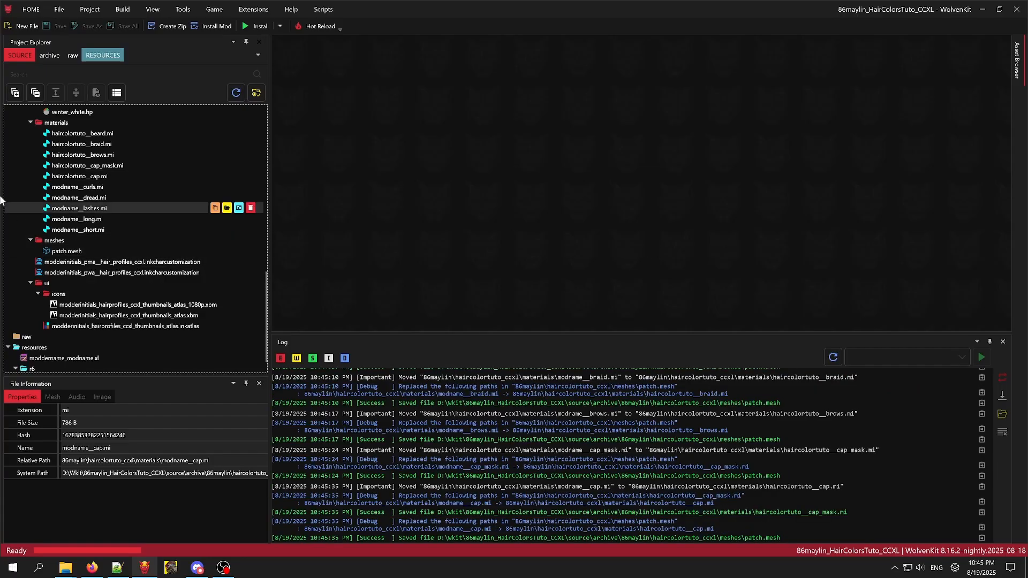
Rename modname__curls.mi in the materials folder to haircolortuto__curls.mi, with the name updated in project files.
right_click(78, 187)
click(112, 249)
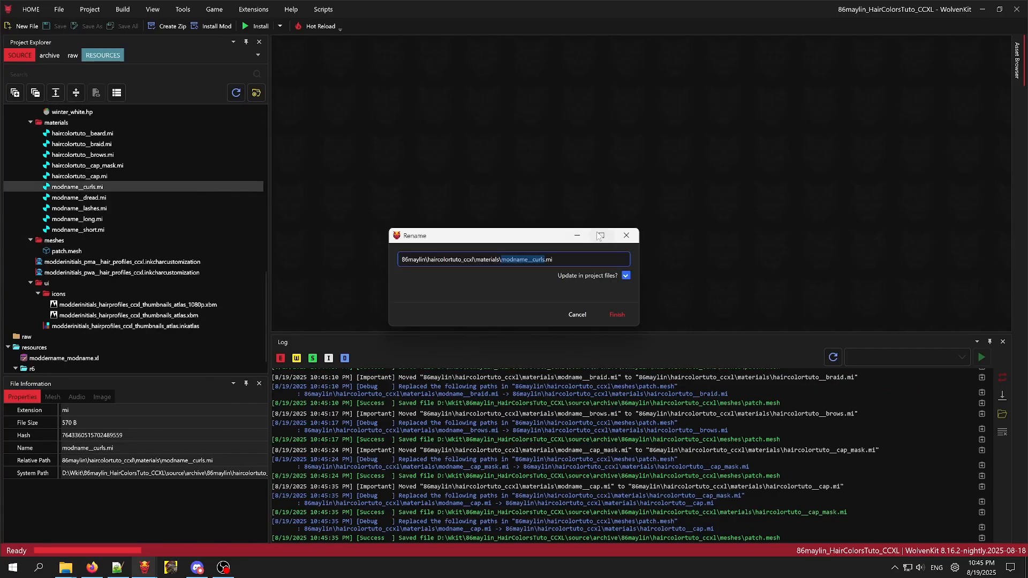
double_click(511, 260)
text(haircolortuto)
click(625, 313)
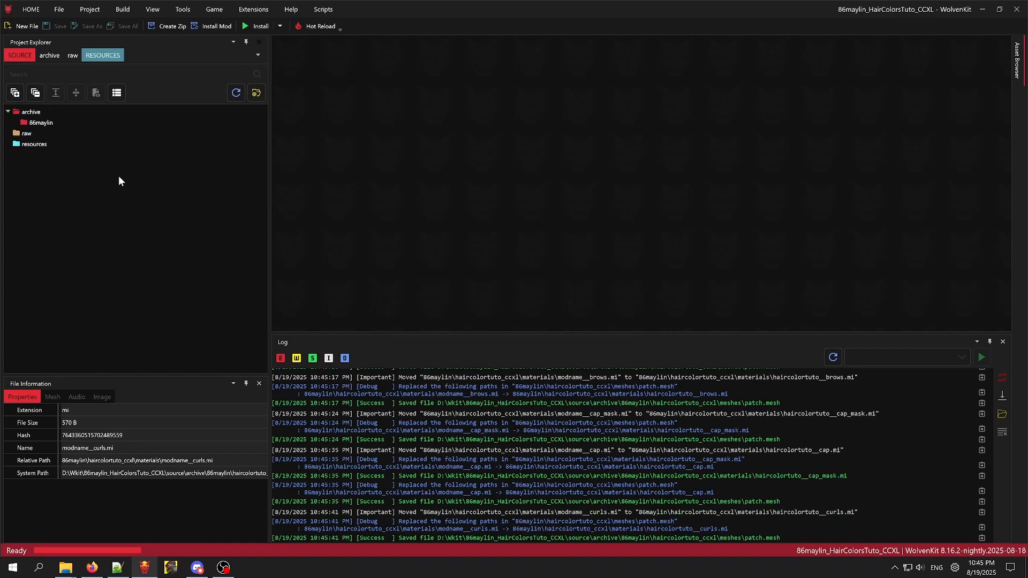
Rename modname__dread.mi in the materials folder to haircolortuto__dread.mi, with the name updated in project files.
right_click(83, 197)
double_click(510, 260)
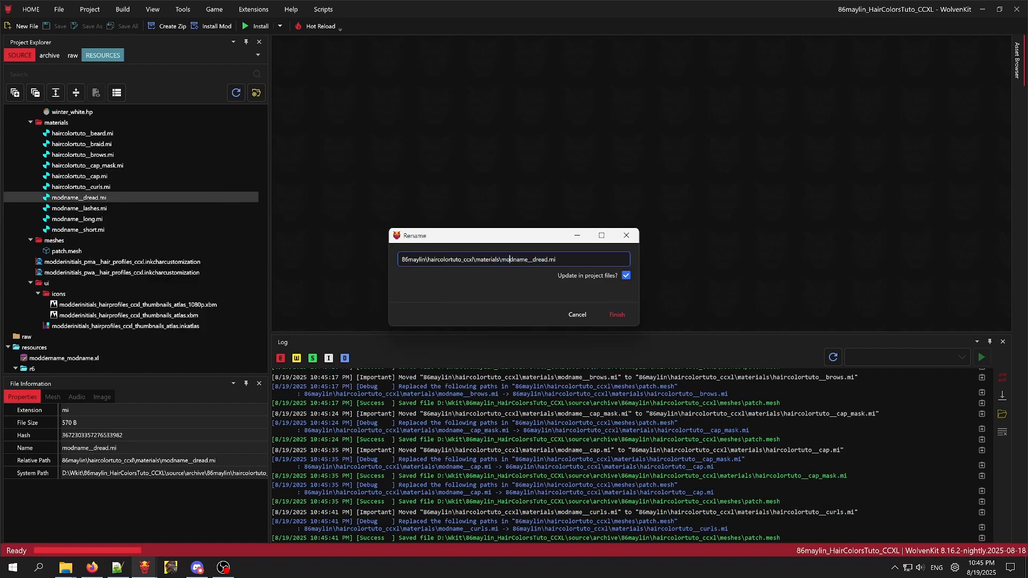
text(haircolortuto)
key(Return)
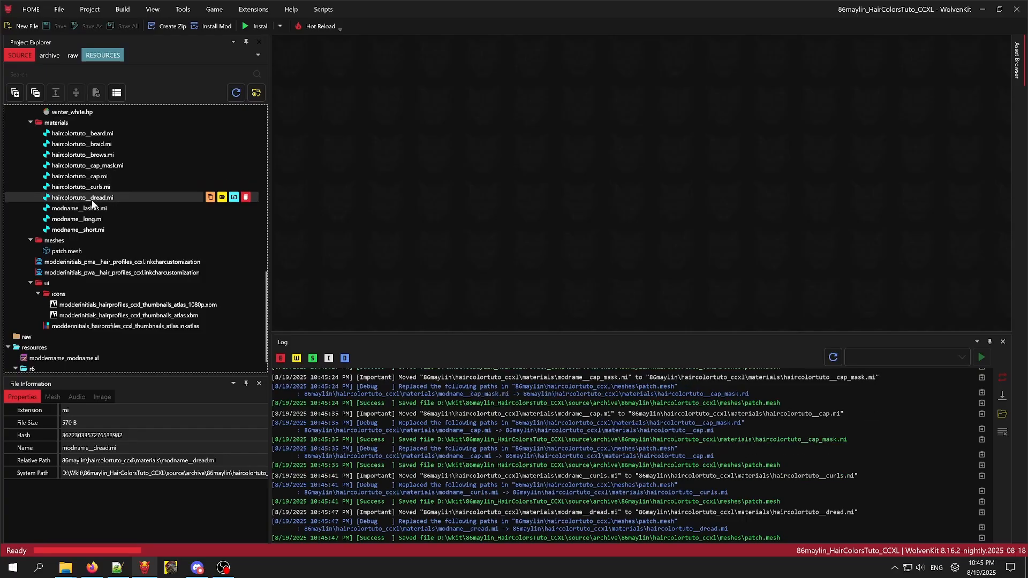
Rename modname__lashes.mi in the materials folder to haircolortuto__lashes.mi, with the name updated in project files.
right_click(107, 208)
click(132, 272)
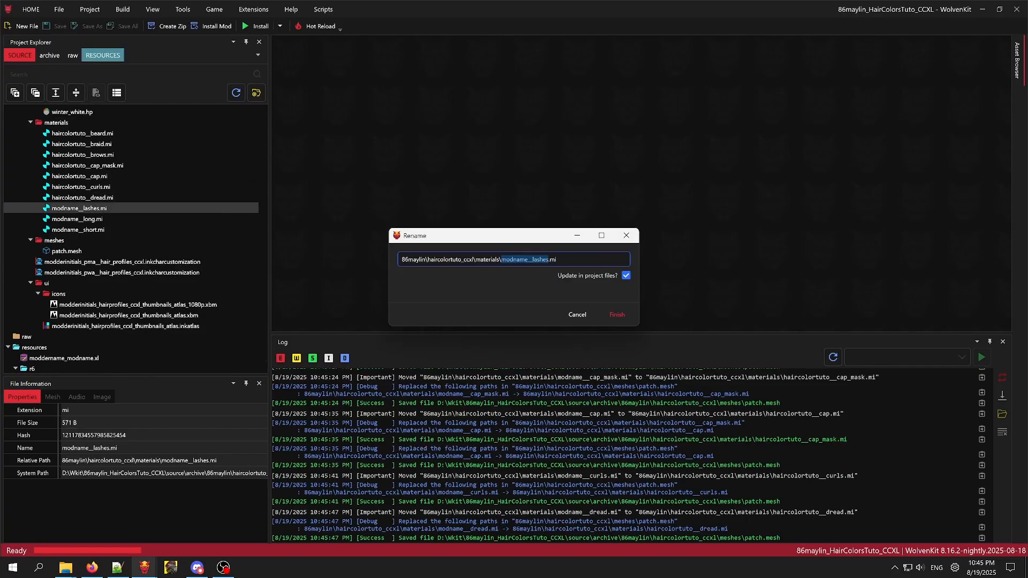
key(ctrl+shift+Left)
key(ctrl+shift+Left)
text(haircolortuto)
key(Return)
Rename modname__long.mi in the materials folder to haircolortuto__long.mi, with the name updated in project files.
click(106, 218)
right_click(106, 219)
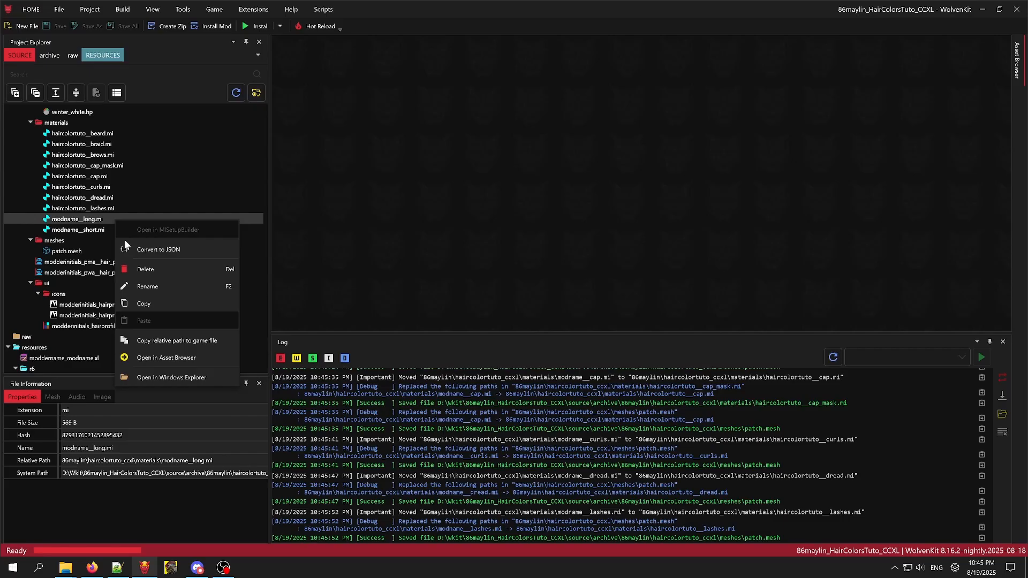
click(151, 287)
key(ctrl+shift+Left)
key(ctrl+shift+Left)
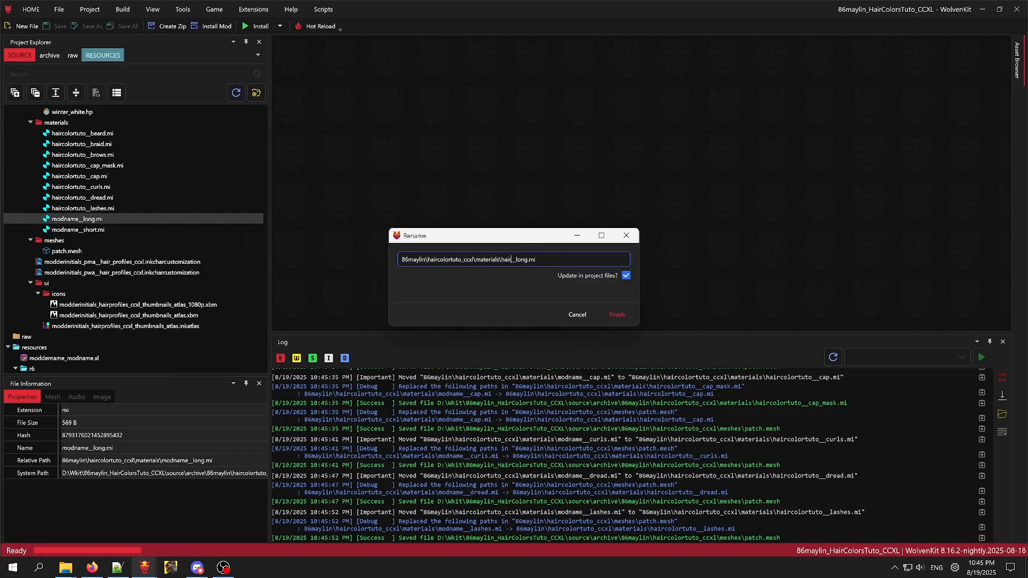
text(haircolortuto)
key(Return)
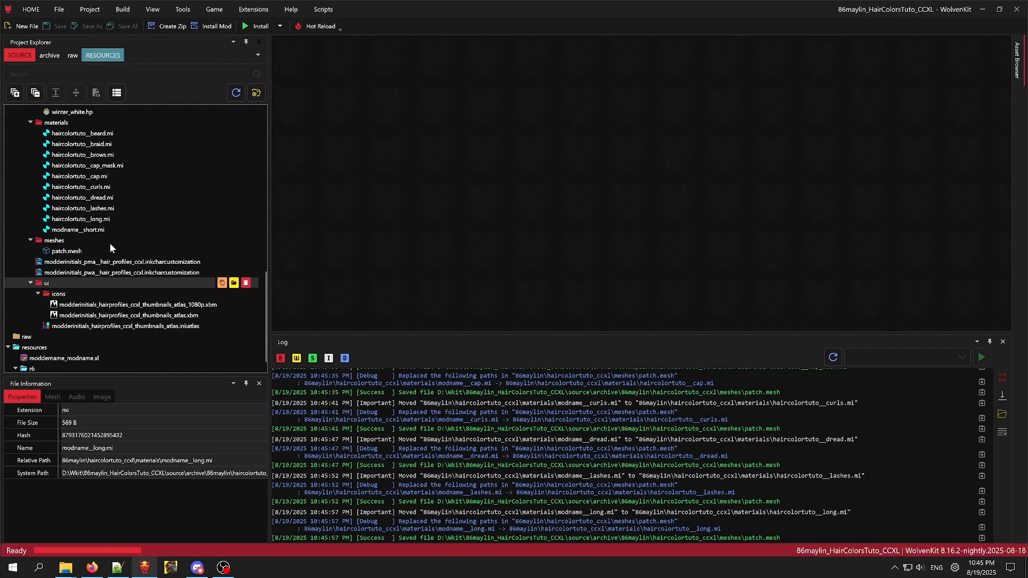
Rename modname__short.mi in the materials folder to haircolortuto__short.mi, with the name updated in project files.
click(92, 229)
right_click(92, 229)
click(143, 293)
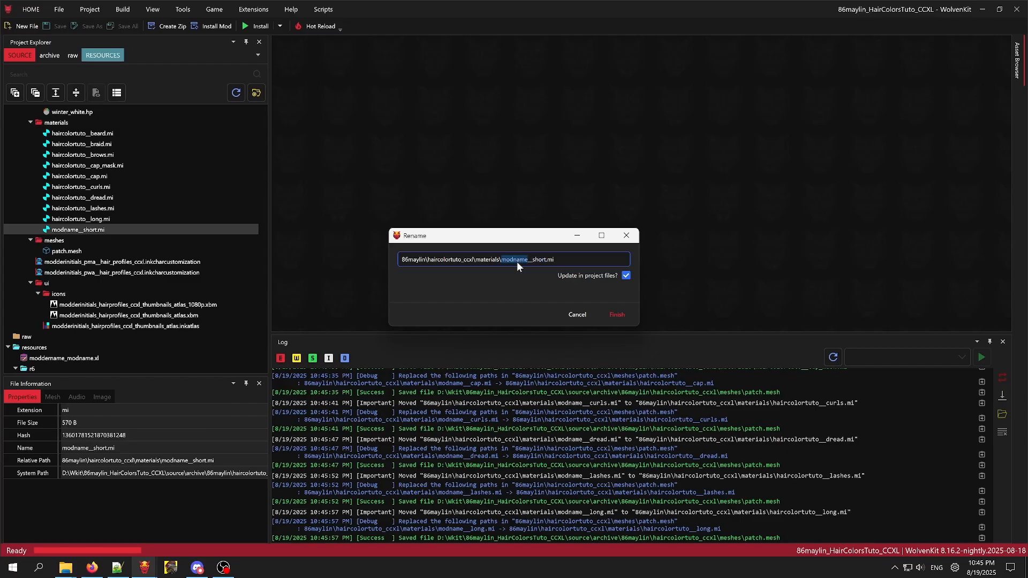
text(haircolortuto)
key(Return)
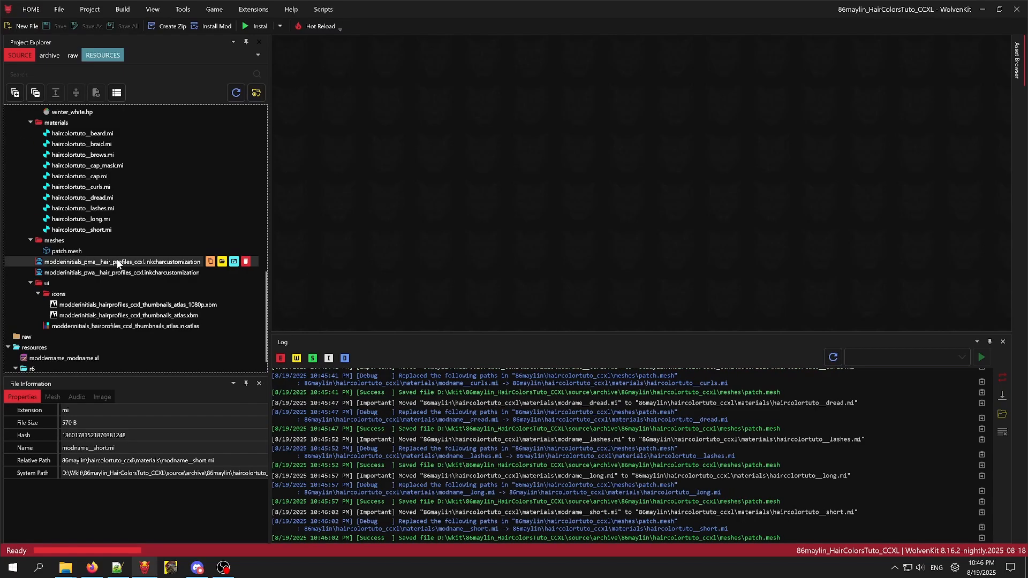
Rename the pma inkcharcustomization file to 86maylin_pma__hair_profiles_ccxl.inkcharcustomization, with the name updated in project files.
scroll(118, 264, down, 1)
right_click(89, 231)
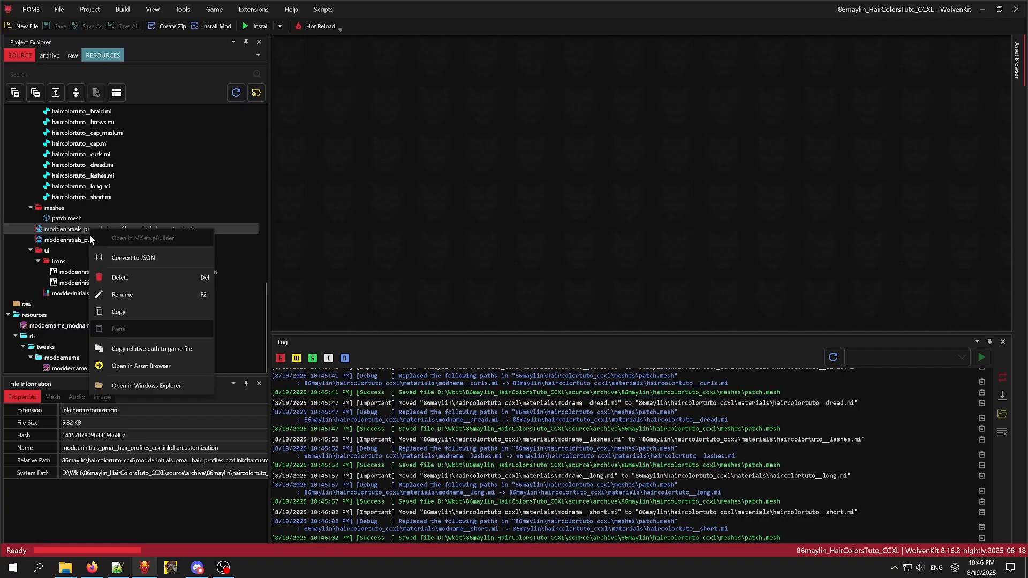
click(121, 299)
drag(509, 260, 473, 259)
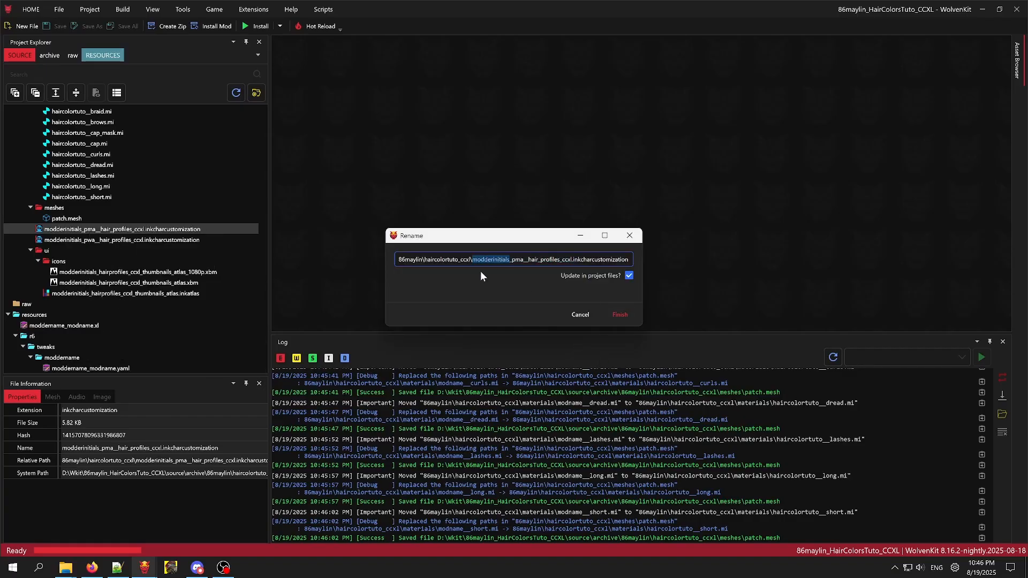
text(86maylin)
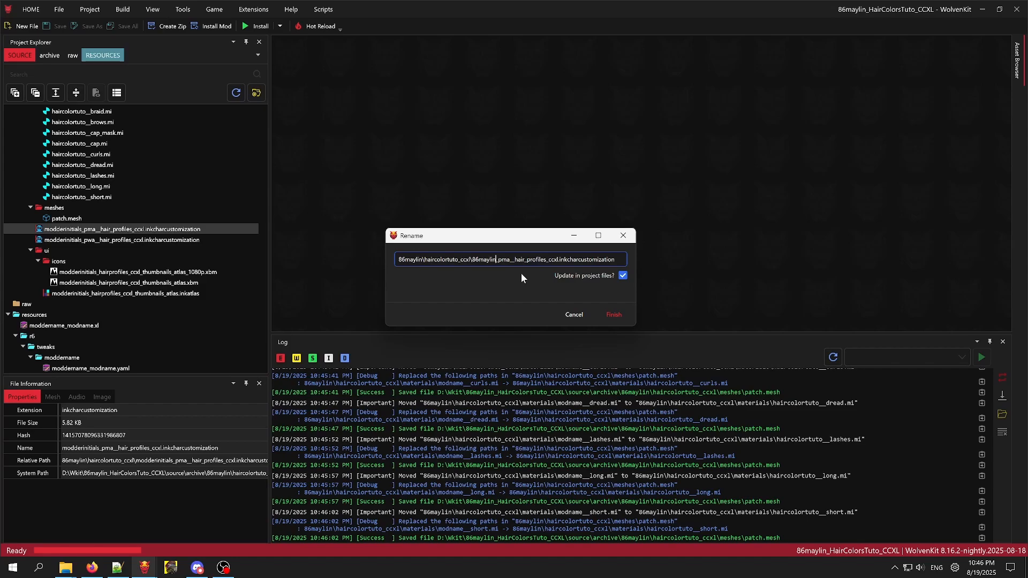
click(604, 316)
Rename the pwa inkcharcustomization file to 86maylin_pwa__hair_profiles_ccxl.inkcharcustomization, with the name updated in project files.
right_click(103, 241)
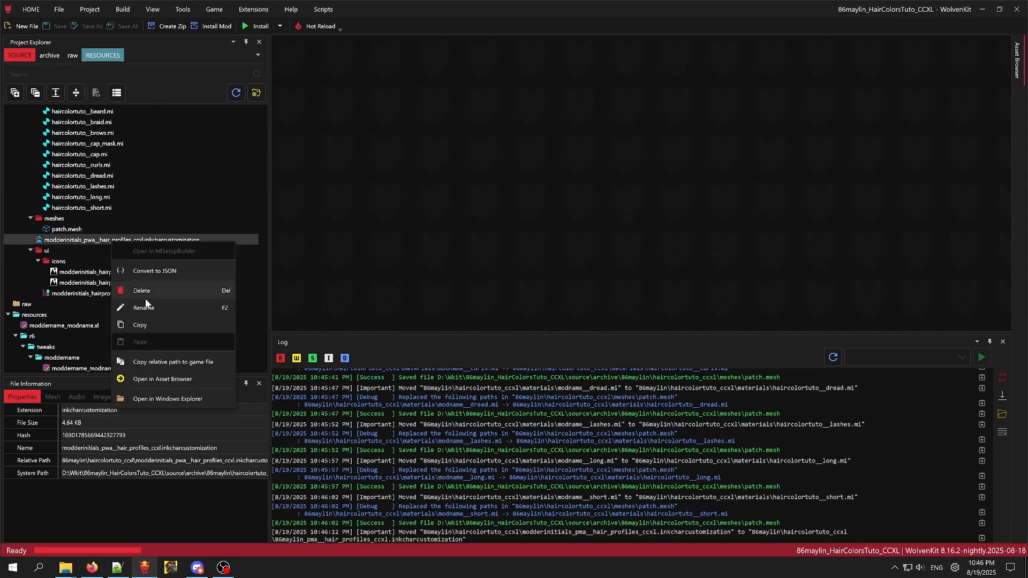
click(151, 301)
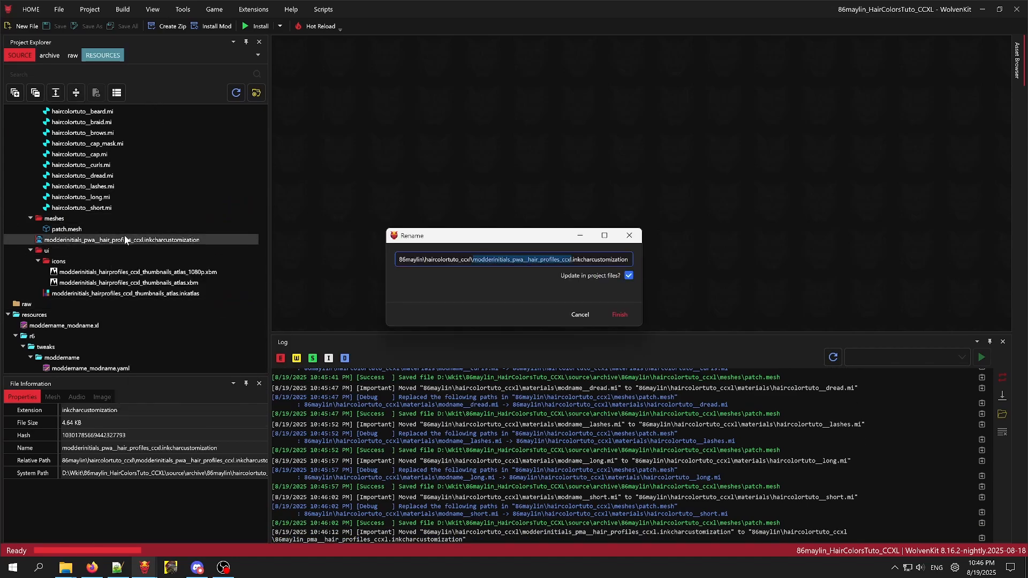
double_click(493, 262)
text(86maylin)
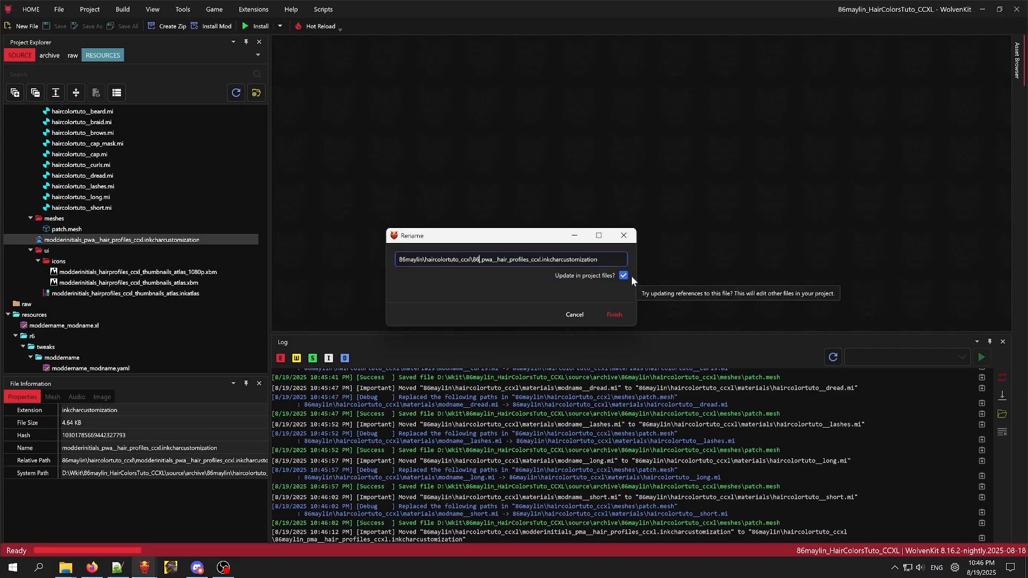
click(621, 314)
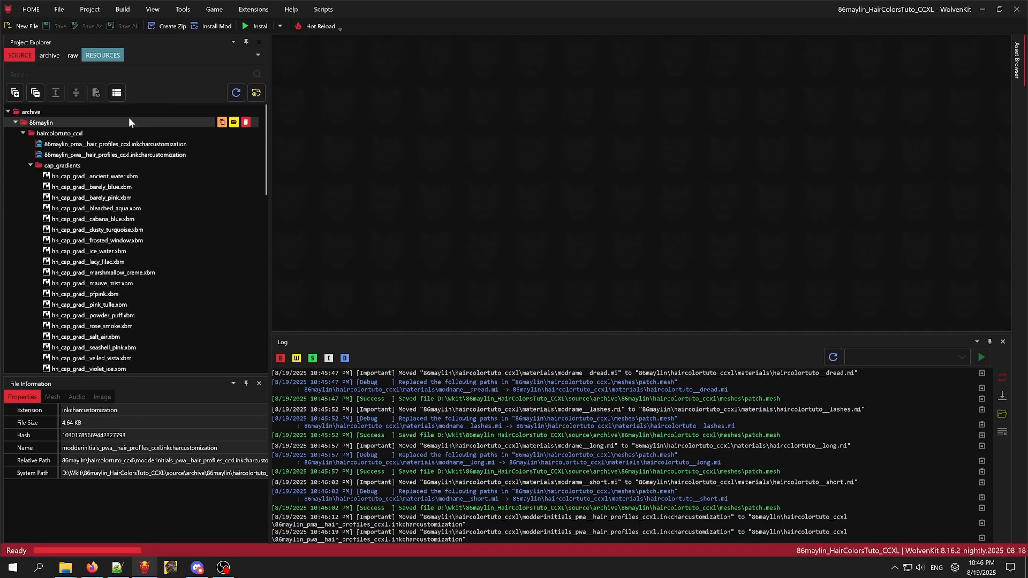
Search the modding wiki in the browser for "long" and for "path", and return to WolvenKit with the search cleared.
scroll(179, 335, down, 10)
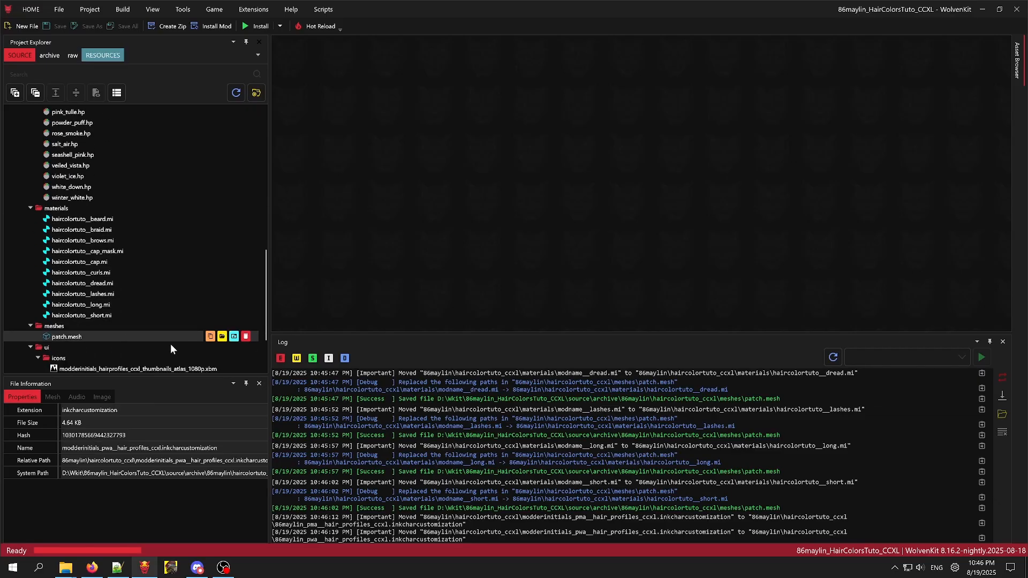
click(104, 572)
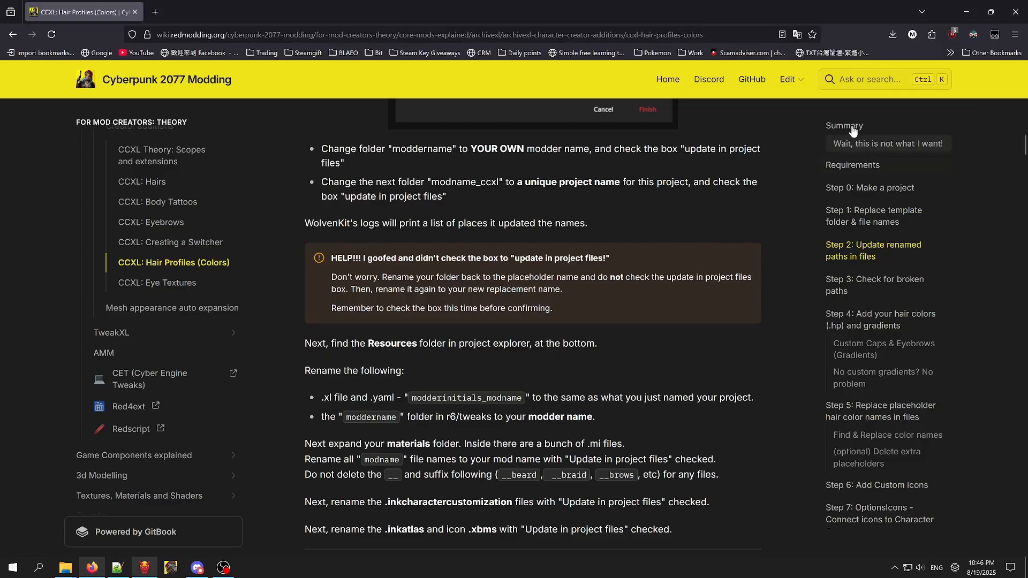
text(long)
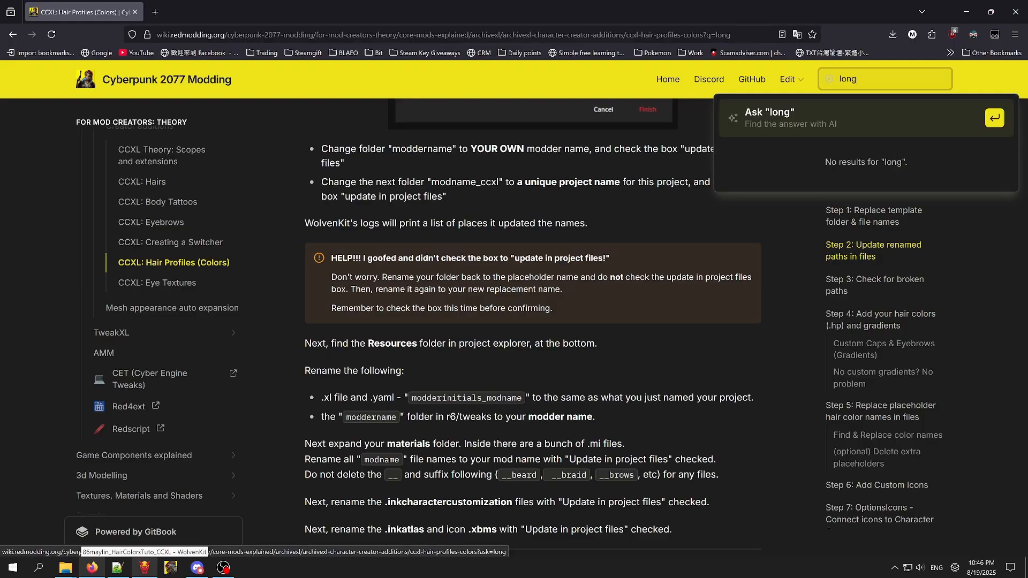
key(BackSpace)
key(BackSpace)
key(BackSpace)
key(BackSpace)
text(path)
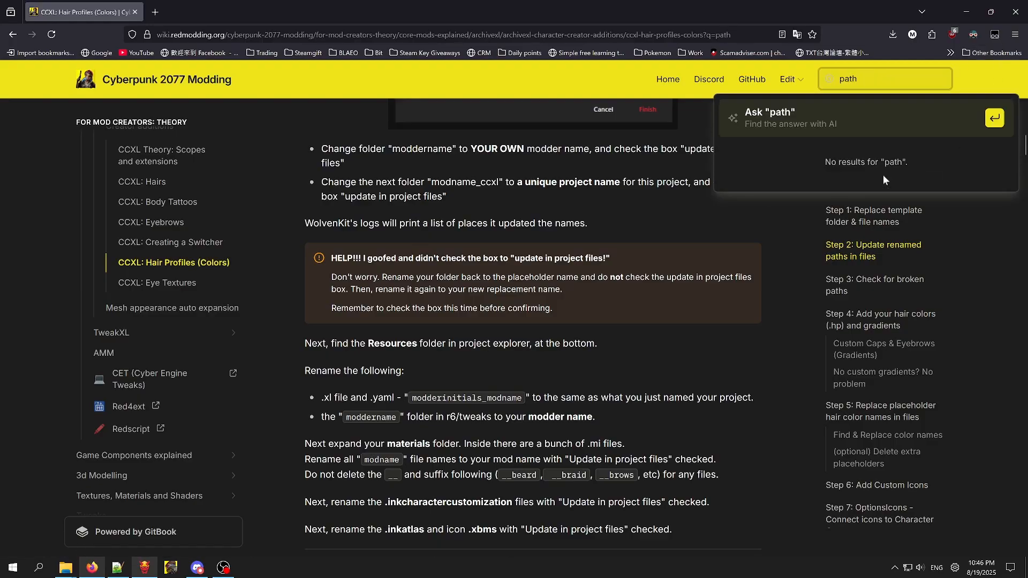
key(BackSpace)
key(BackSpace)
key(BackSpace)
key(BackSpace)
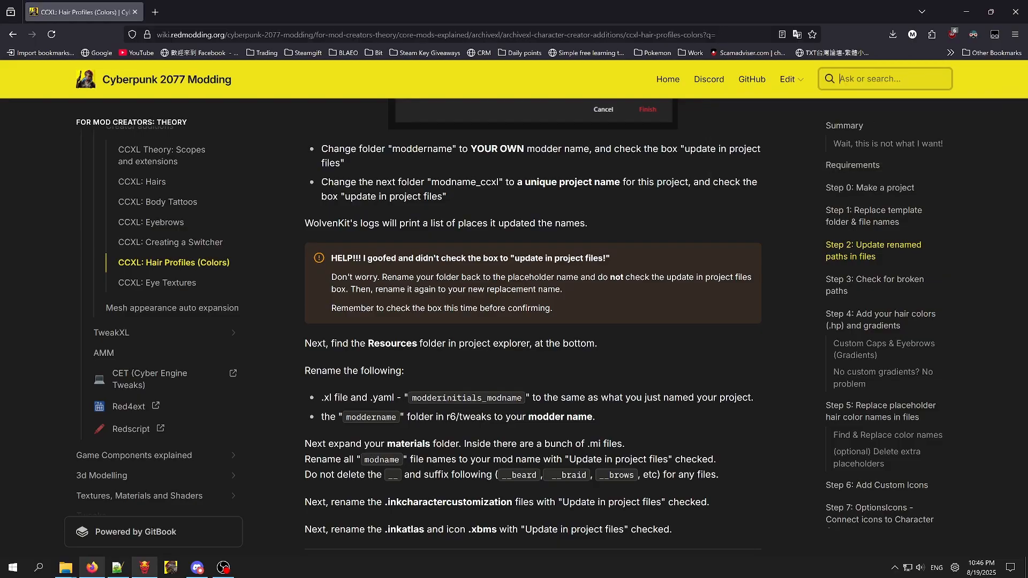
text(syo)
key(BackSpace)
key(BackSpace)
key(BackSpace)
click(694, 240)
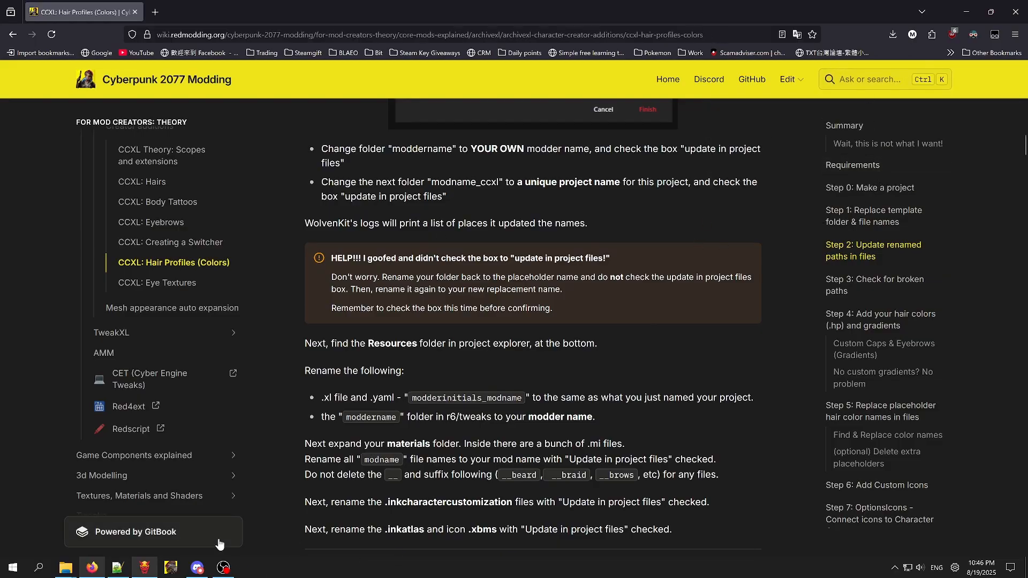
click(94, 569)
click(95, 571)
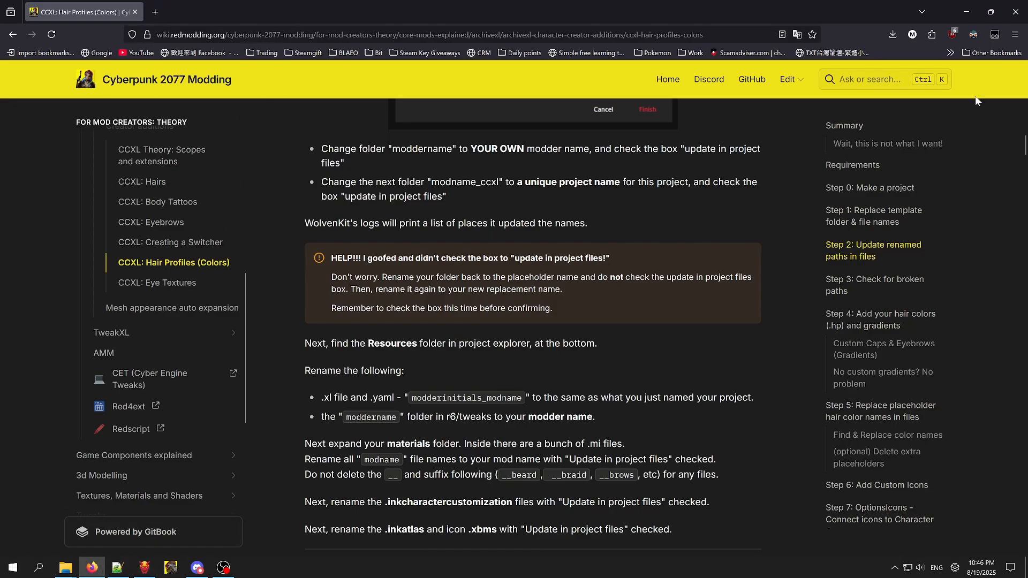
click(144, 567)
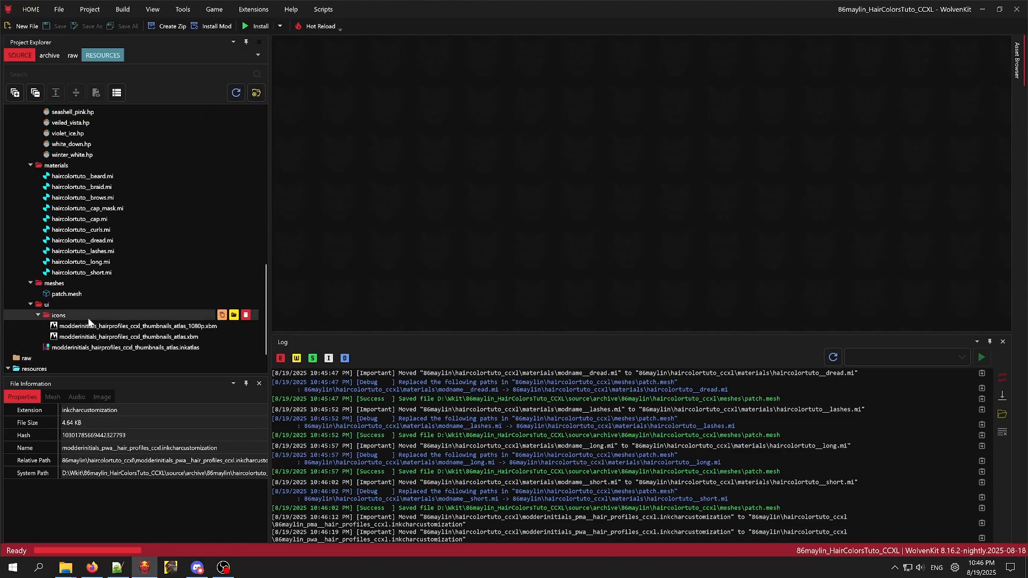
Rename the inkatlas file in the ui folder to 86maylin_hairprofiles_ccxl_thumbnails_atlas.inkatlas, with the name updated in project files.
right_click(123, 273)
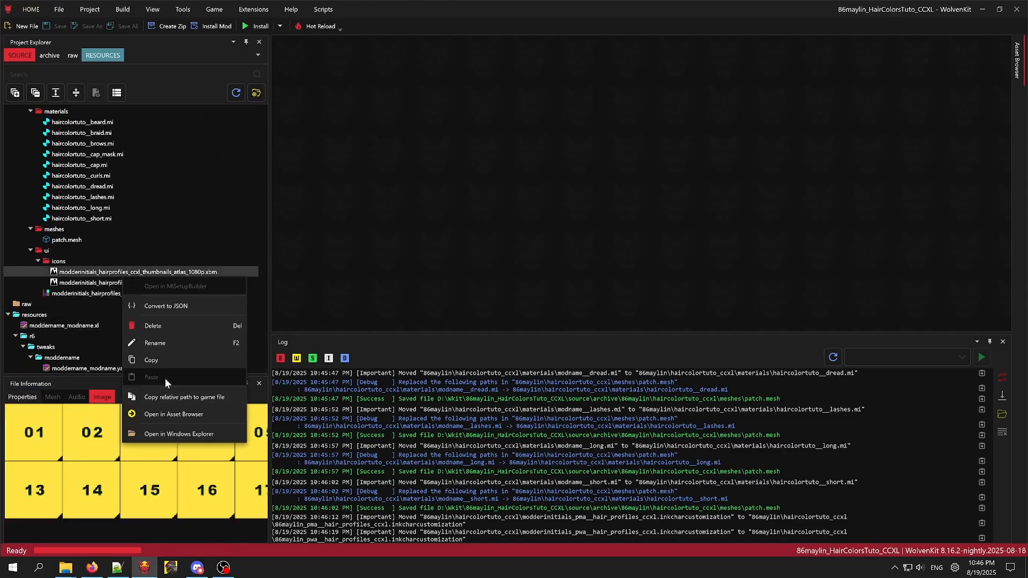
right_click(86, 296)
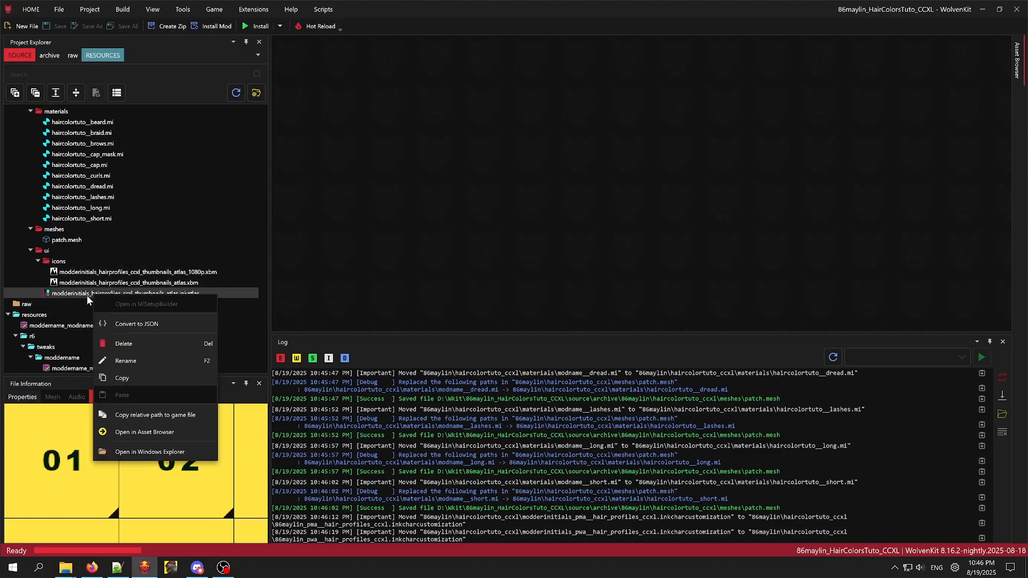
click(129, 355)
double_click(506, 260)
text(86may)
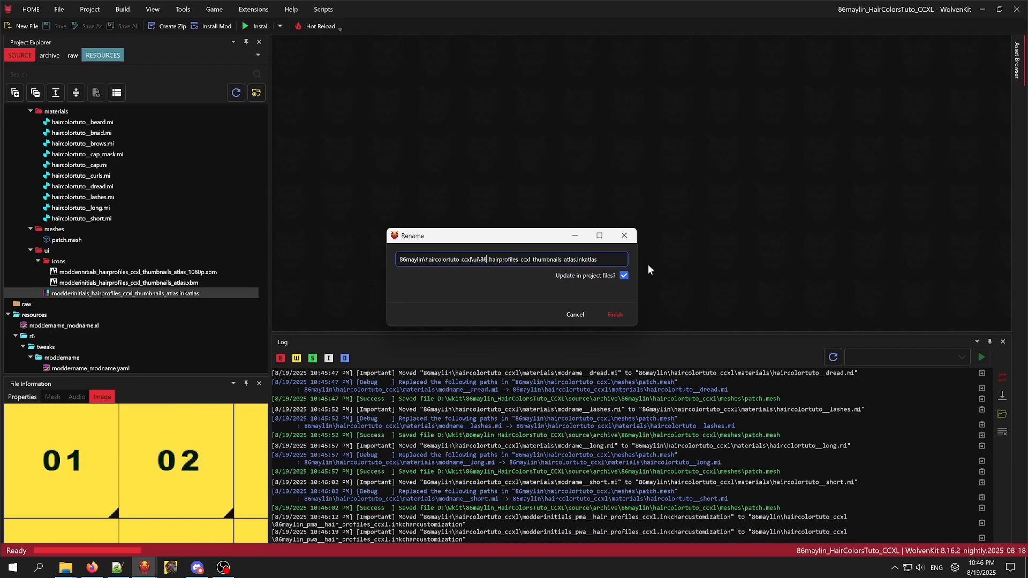
text(lin)
click(615, 316)
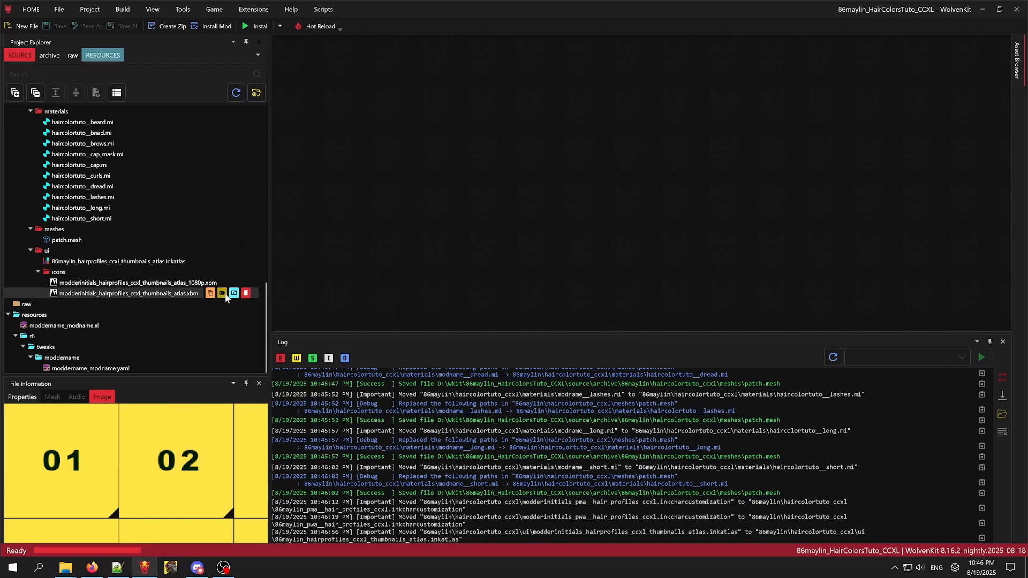
Rename the 1080p icon texture to 86maylin_hairprofiles_ccxl_thumbnails_atlas_1080p.xbm, with the name updated in project files.
right_click(179, 284)
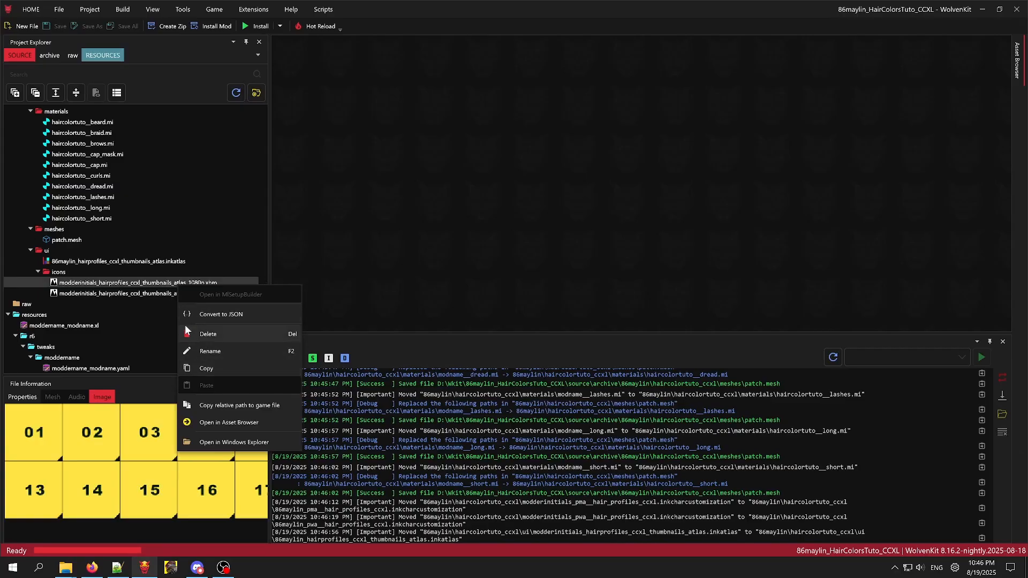
click(213, 348)
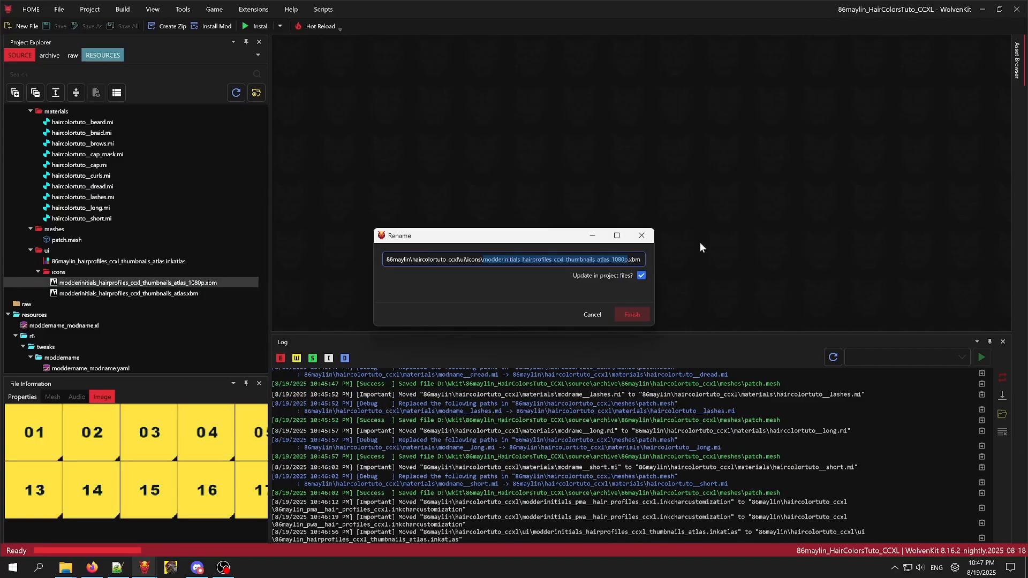
click(521, 259)
double_click(521, 260)
double_click(399, 260)
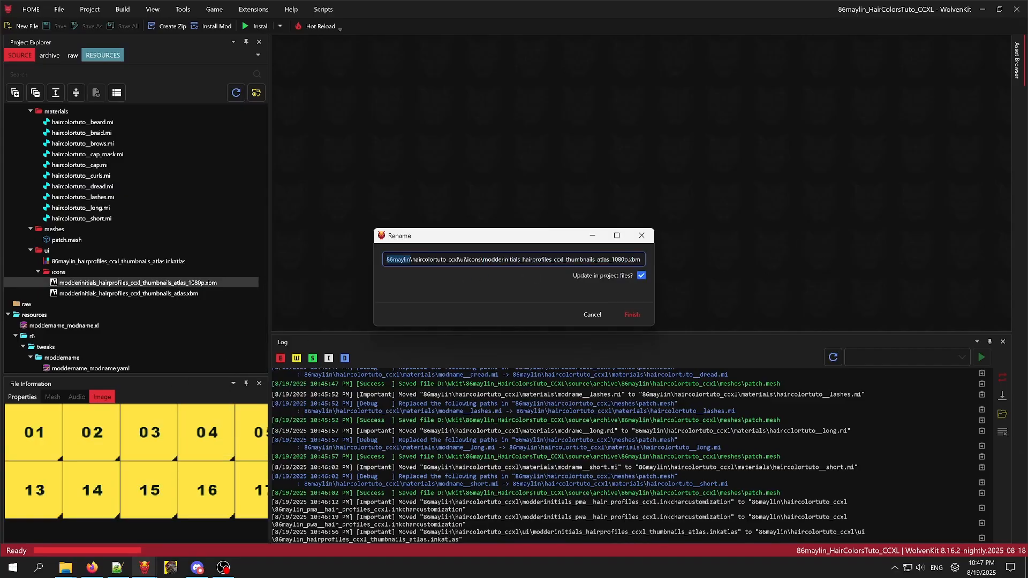
key(ctrl+c)
double_click(501, 259)
key(ctrl+v)
click(632, 314)
Rename the other texture in the icons folder to 86maylin_hairprofiles_ccxl_thumbnails_atlas.xbm, with the name updated in project files.
right_click(114, 293)
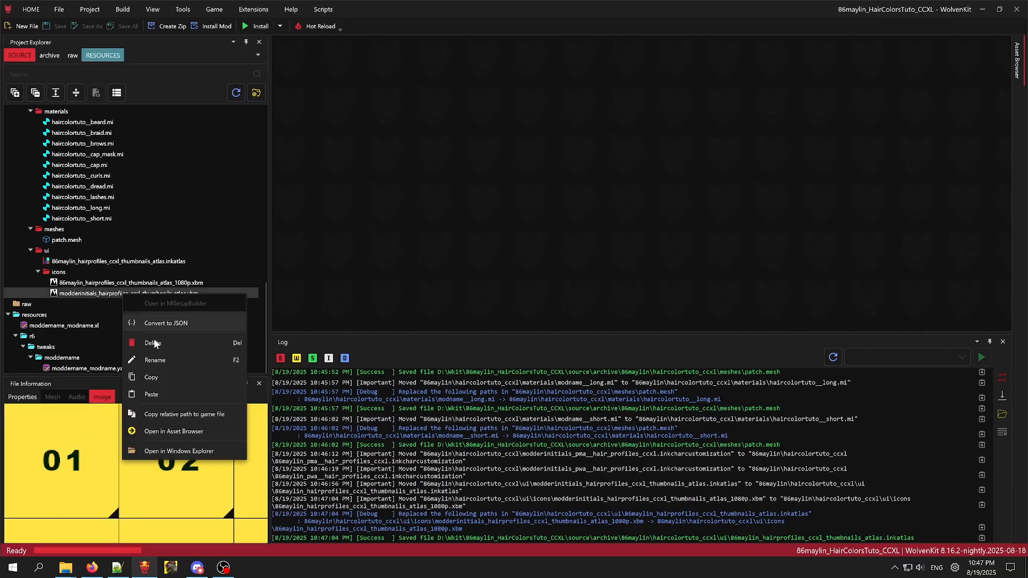
click(159, 359)
double_click(516, 259)
key(ctrl+v)
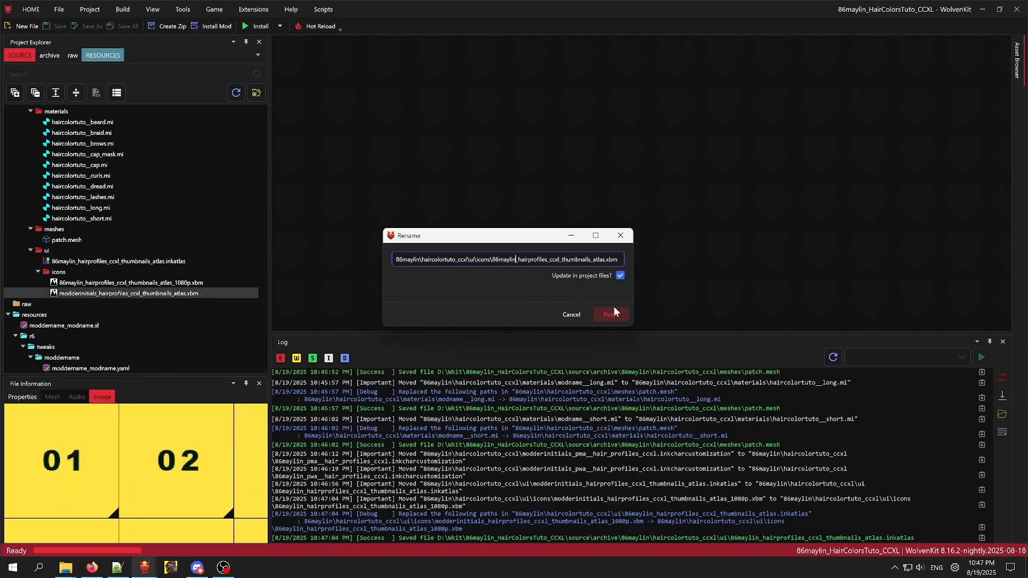
click(615, 312)
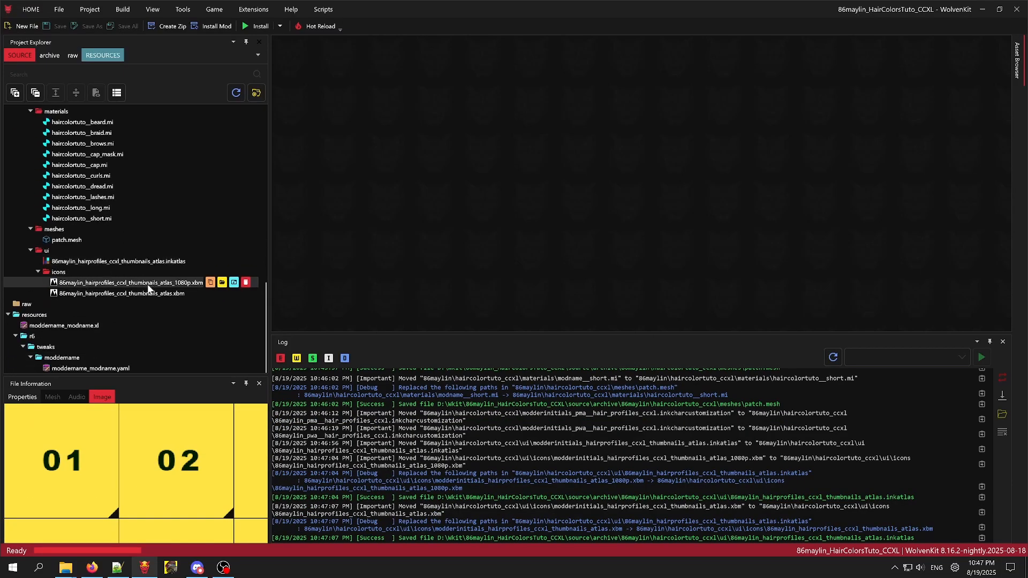
Rename moddername_modname.xl in the resources folder to 86maylin_haircolortuto.xl.
right_click(86, 326)
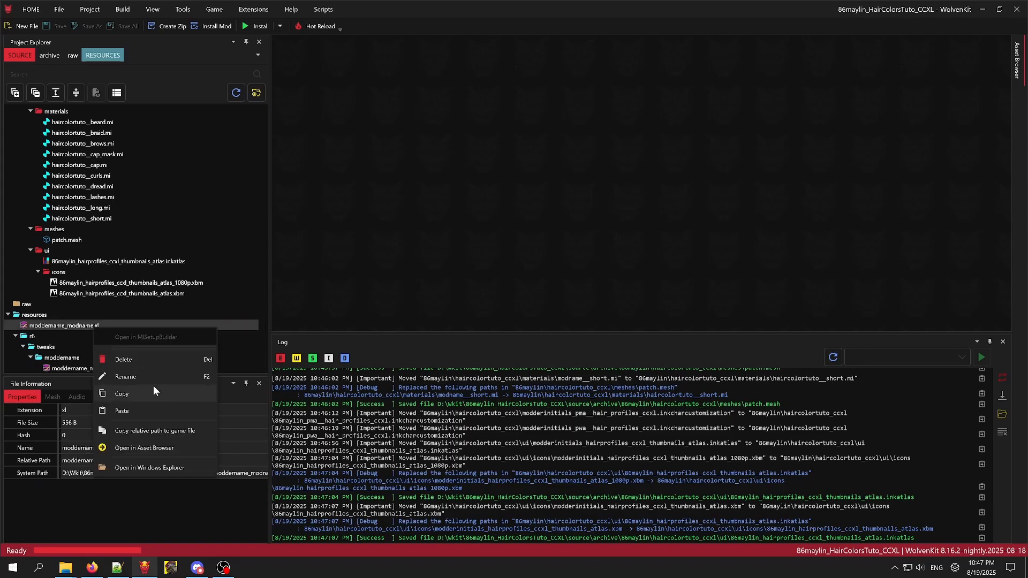
click(153, 377)
double_click(435, 260)
key(ctrl+v)
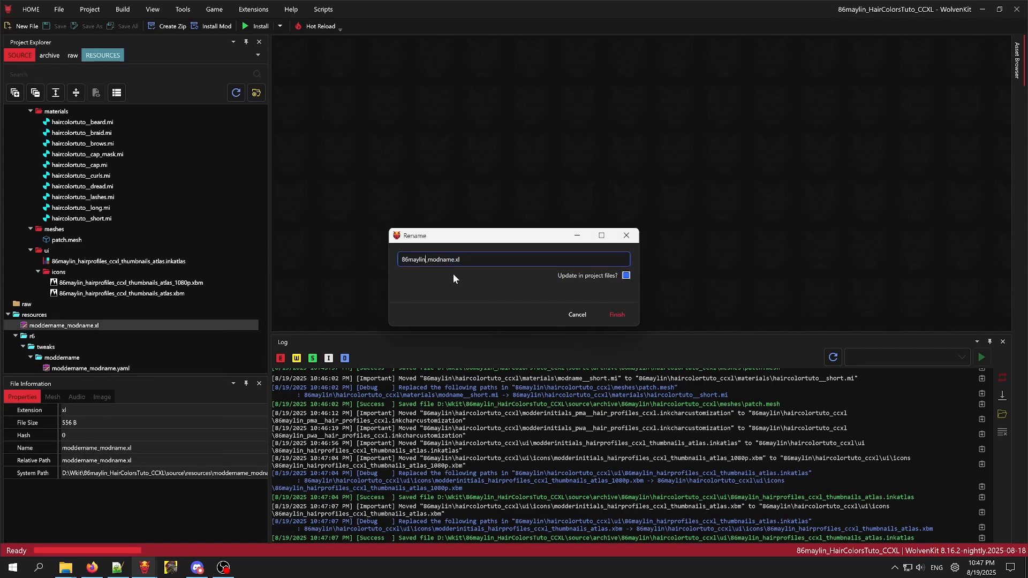
double_click(440, 259)
text(haircolortuto)
key(Return)
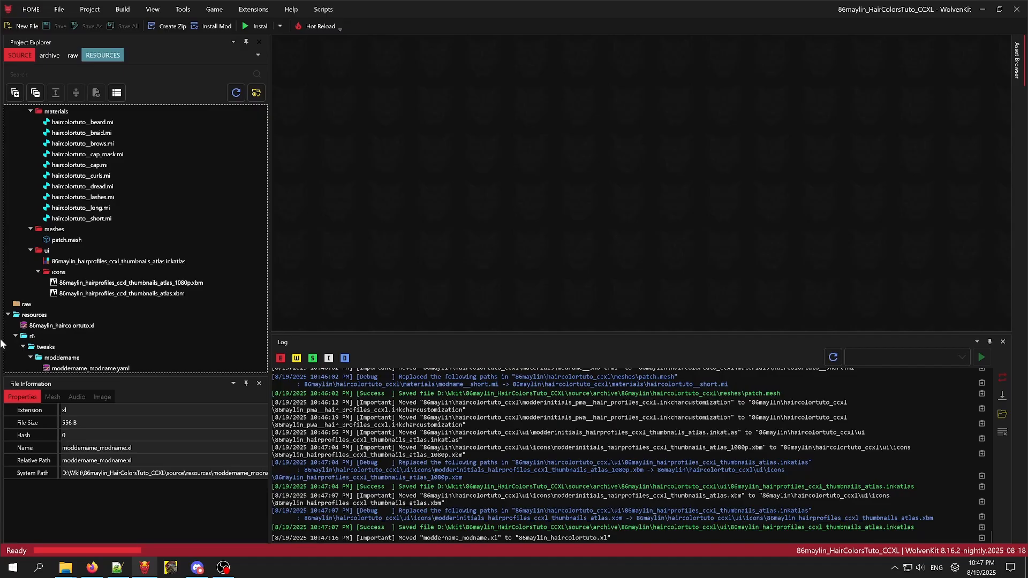
Rename the tweak file moddername_modname.yaml and its parent folder so the path reads r6\tweaks\86maylin\86maylin_haircolortuto.yaml.
right_click(102, 367)
click(182, 412)
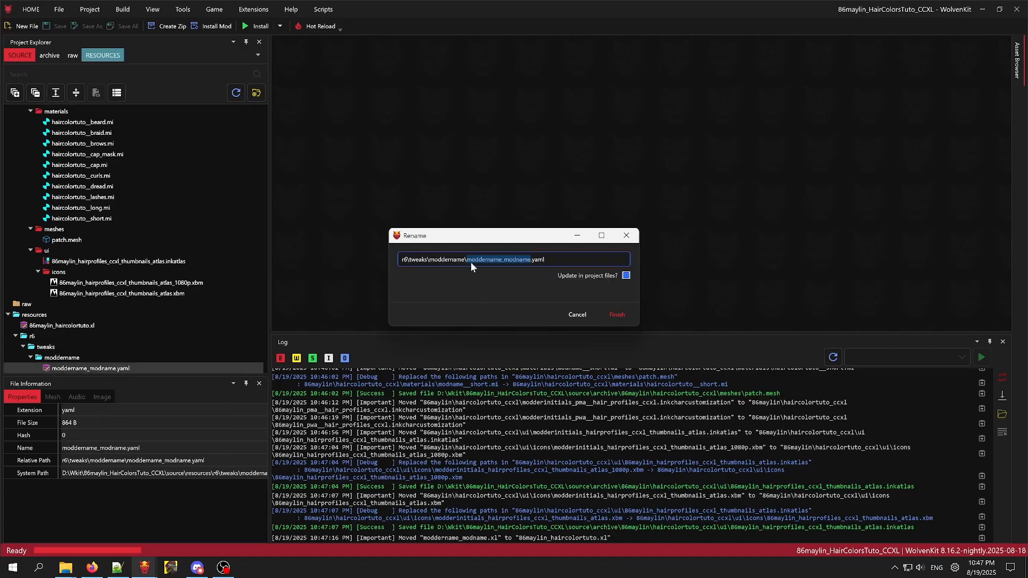
double_click(447, 260)
key(ctrl+v)
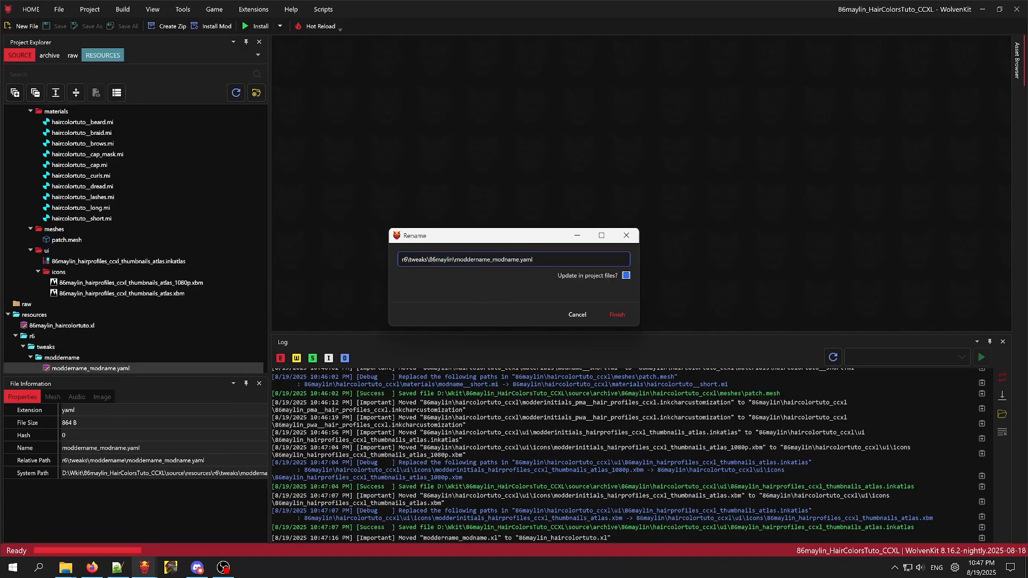
double_click(471, 260)
key(ctrl+v)
double_click(496, 259)
text(ha)
key(Return)
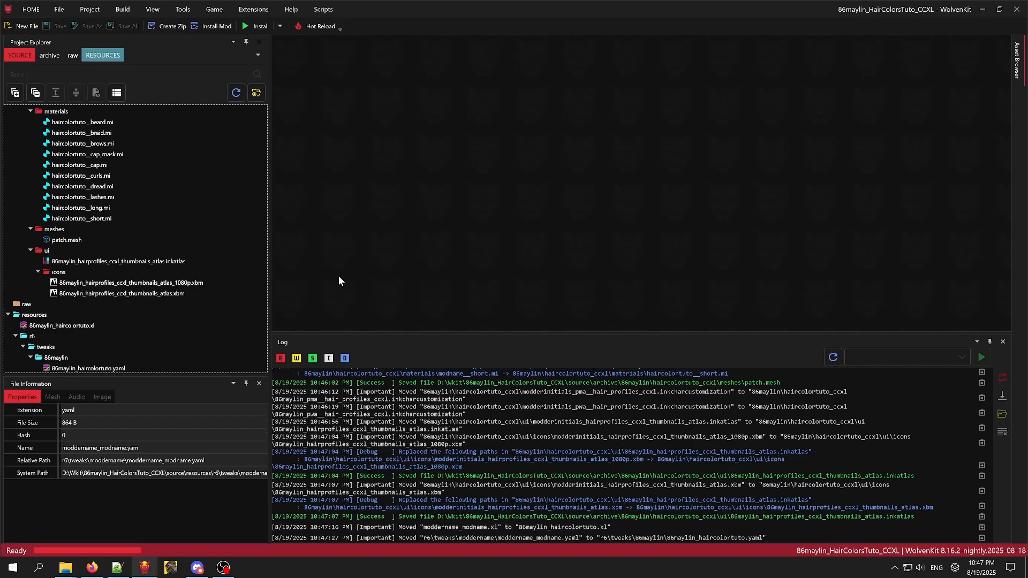
Examine the HairProfile depot path in the beard, short and braid .mi files of the materials folder.
scroll(103, 274, up, 7)
scroll(162, 320, up, 10)
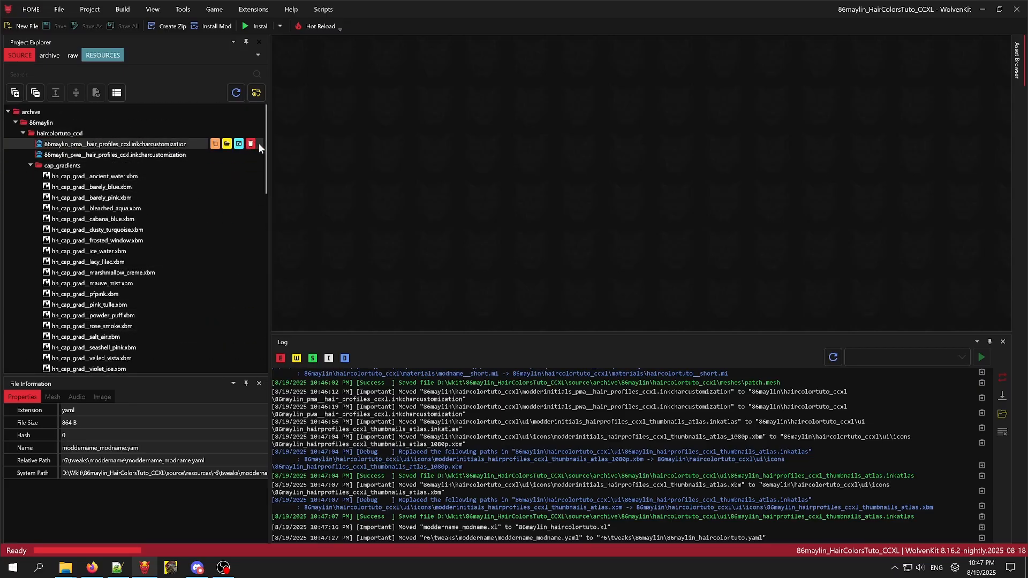
scroll(225, 258, down, 5)
scroll(108, 279, down, 8)
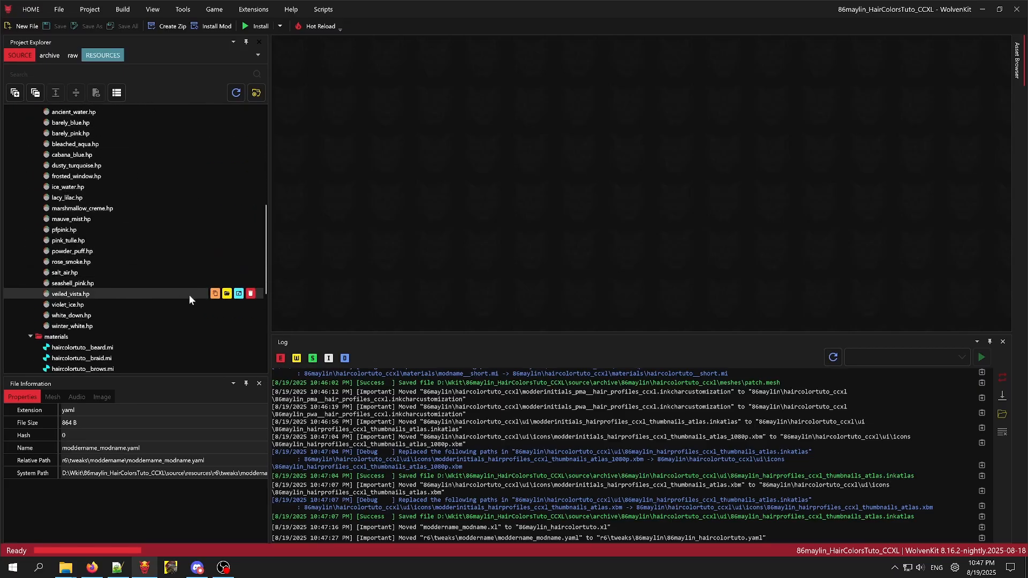
double_click(97, 244)
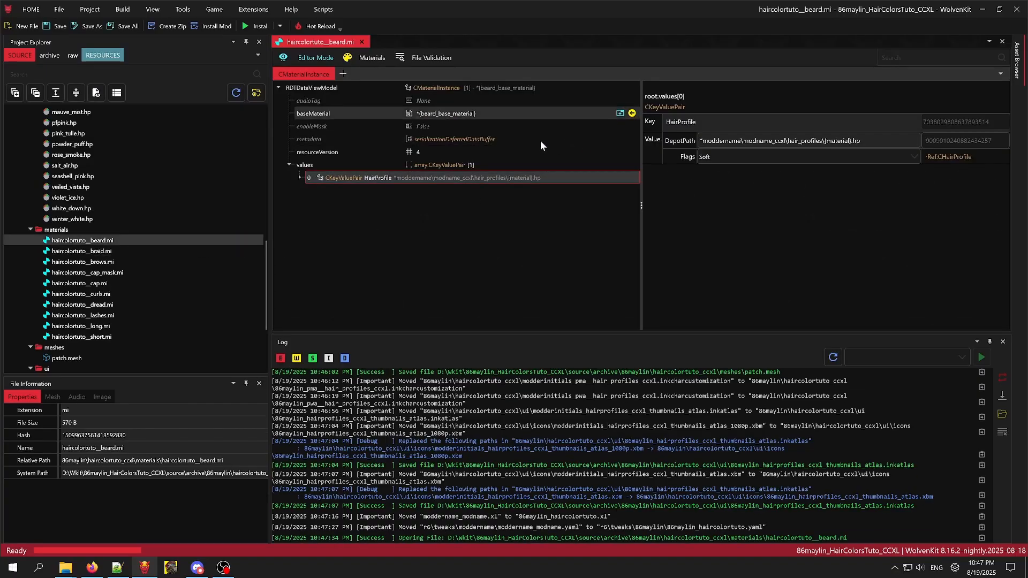
click(468, 180)
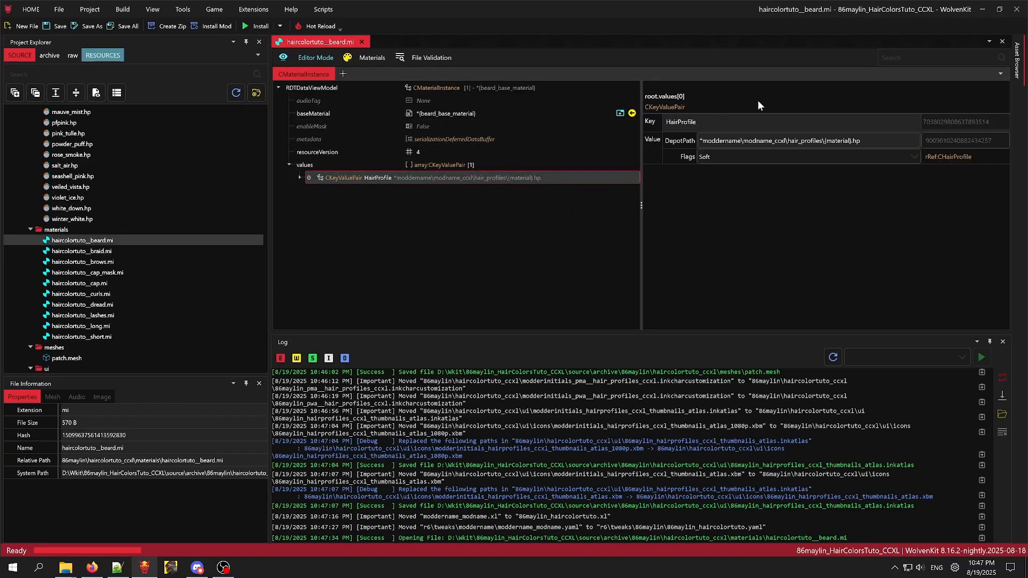
scroll(95, 294, down, 3)
click(96, 252)
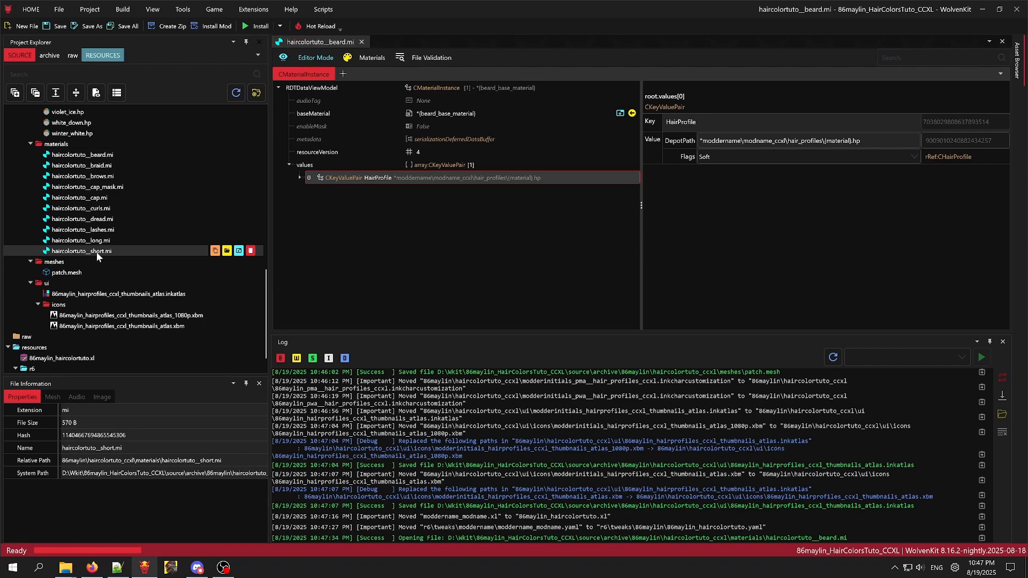
double_click(96, 253)
click(461, 41)
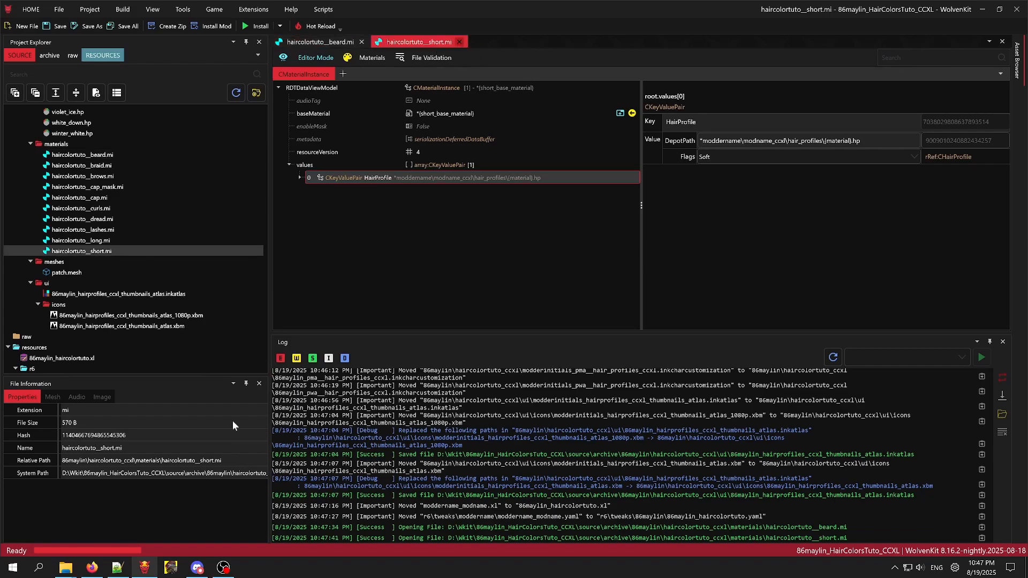
double_click(103, 165)
click(362, 42)
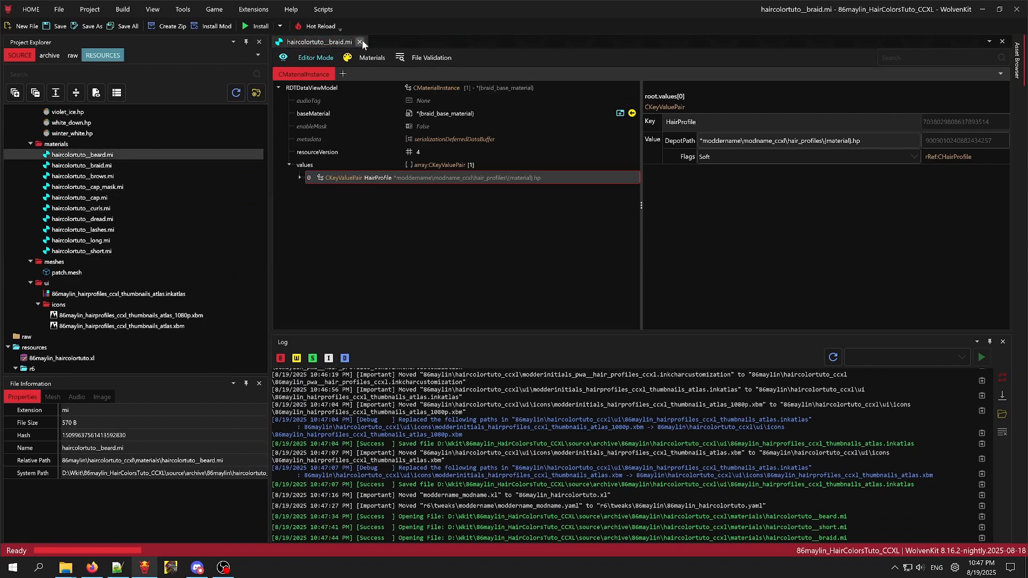
click(362, 42)
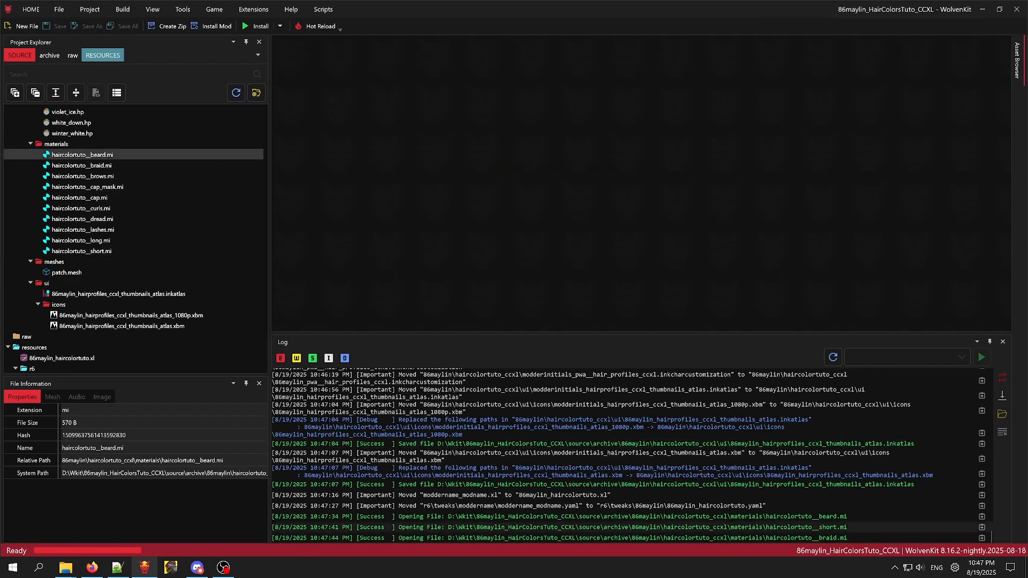
click(143, 568)
click(143, 569)
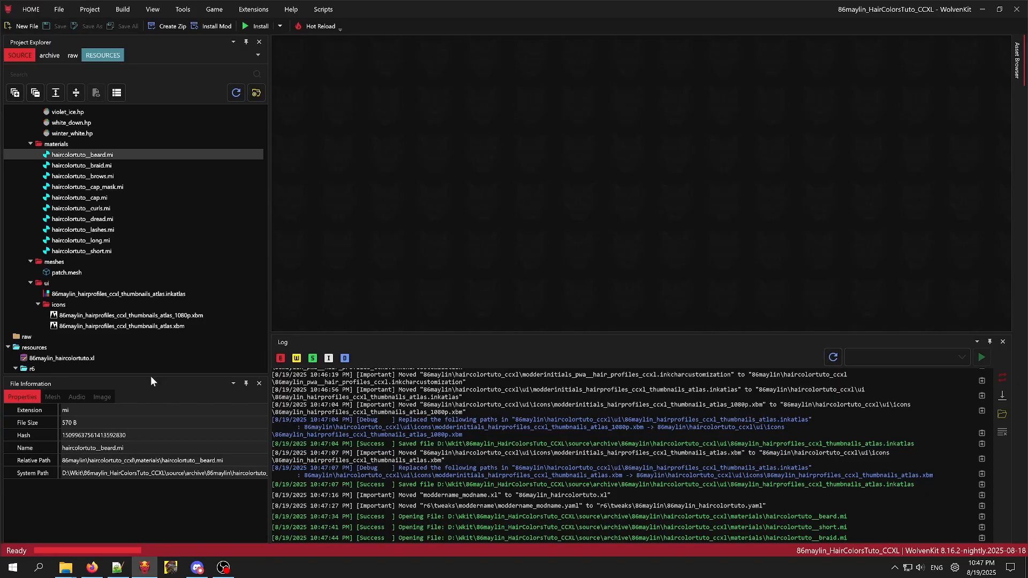
right_click(109, 155)
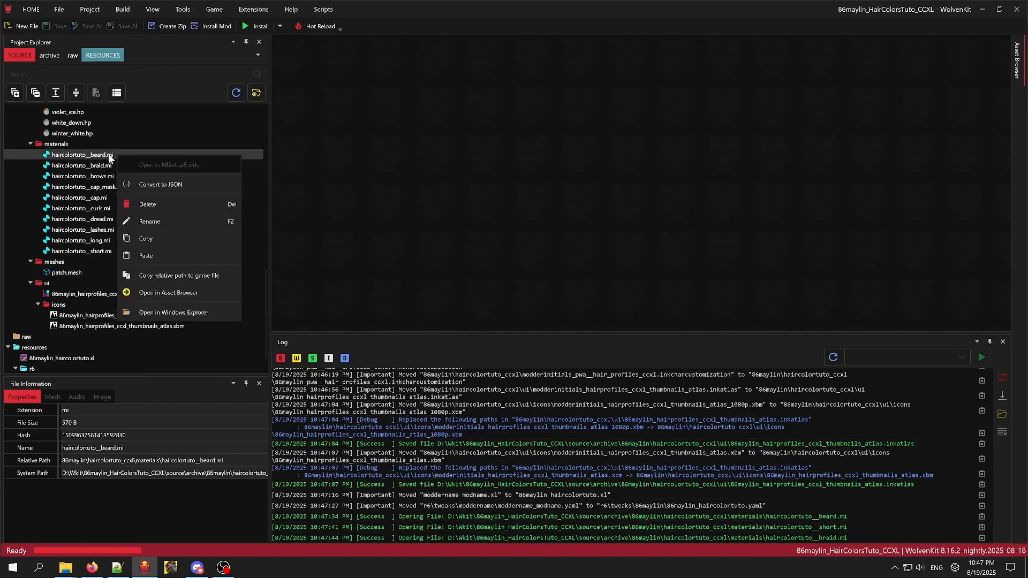
click(155, 221)
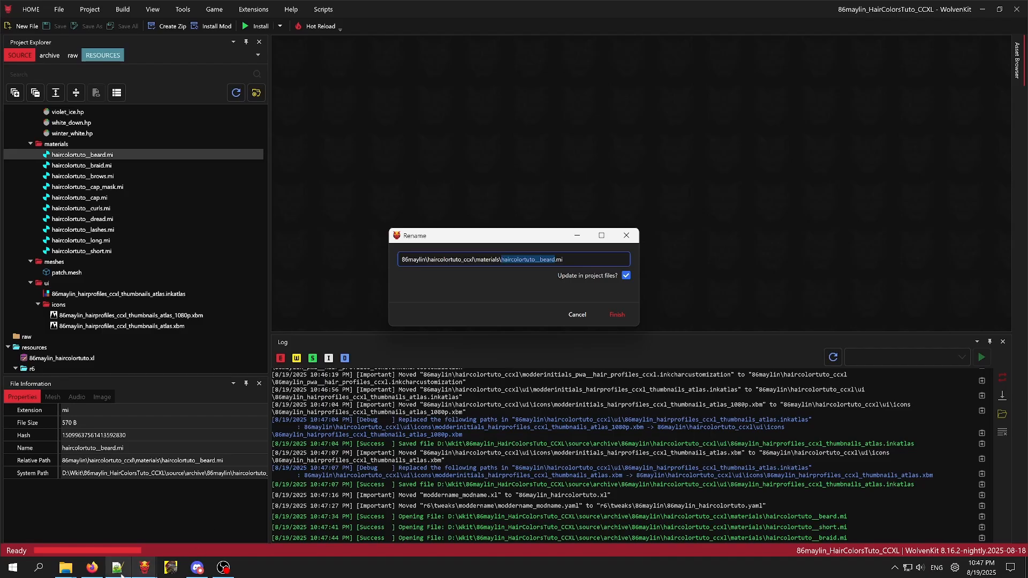
click(92, 568)
scroll(473, 298, down, 7)
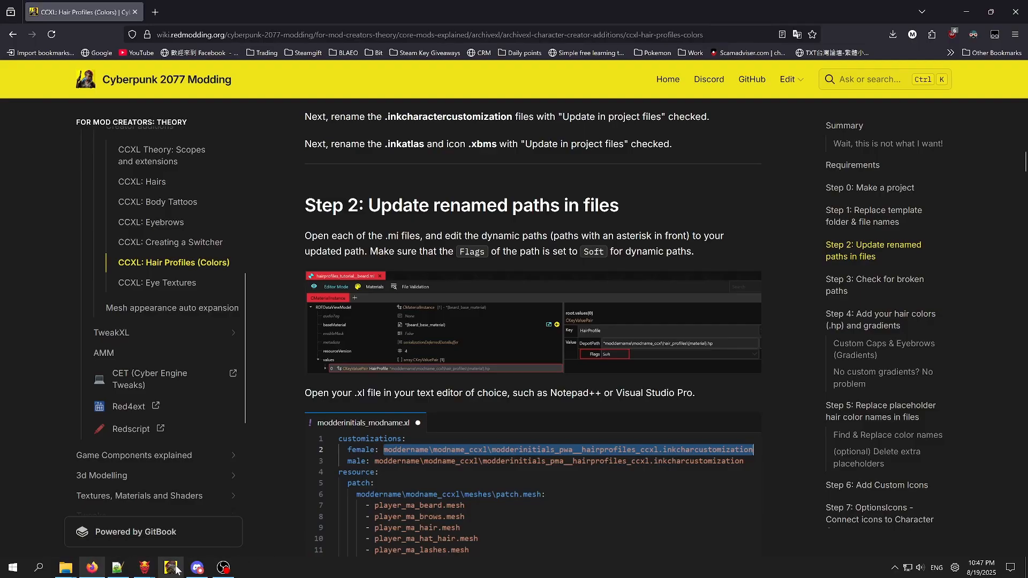
mouse_move(144, 568)
click(194, 528)
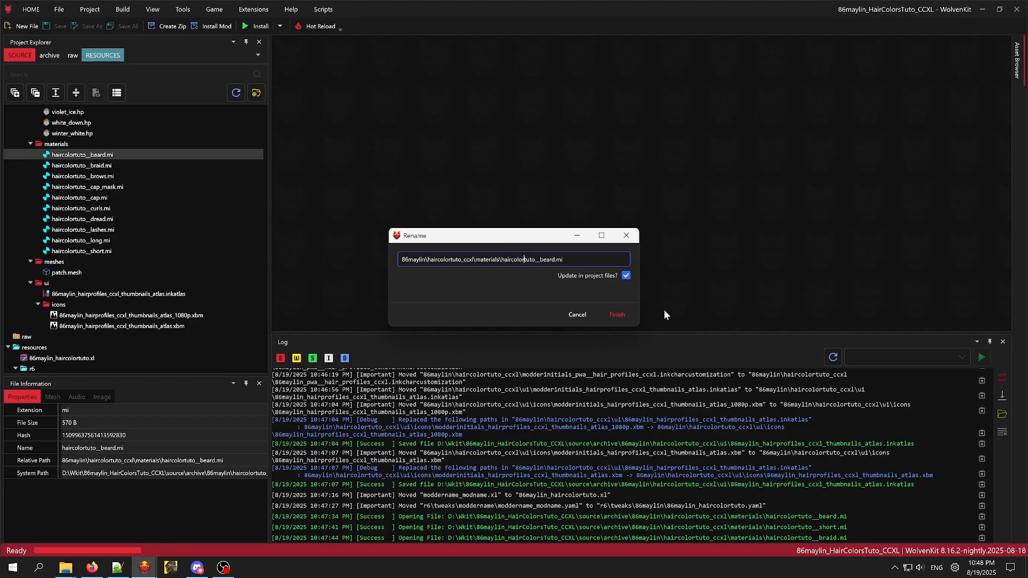
click(628, 237)
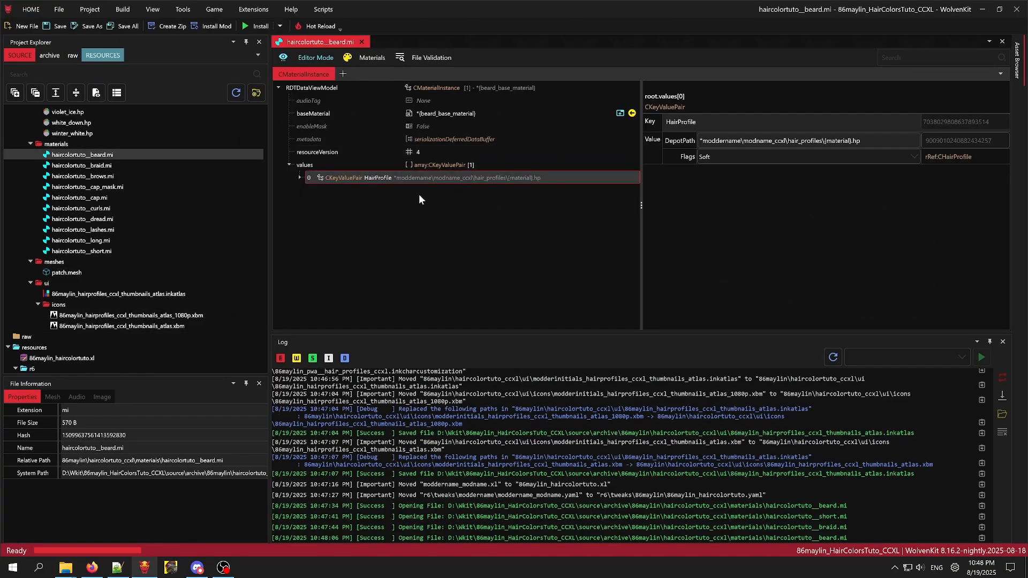
Set the HairProfile depot path in haircolortuto__beard.mi to *86maylin\haircolortuto_ccxl\hair_profiles\{material}.hp, copy its start through _ccxl, and save and close the file.
double_click(721, 141)
key(ctrl+v)
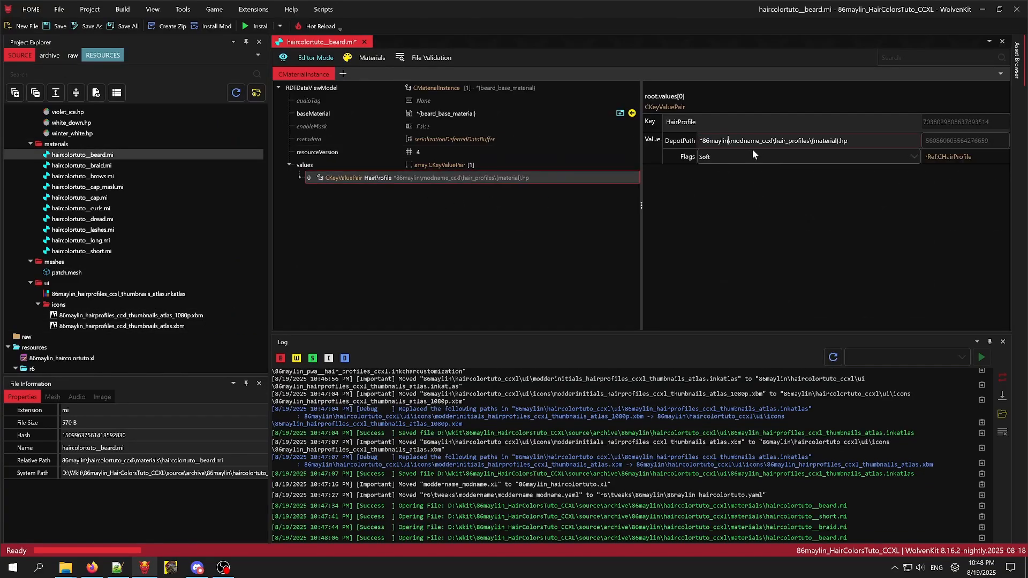
double_click(747, 141)
text(haircolo)
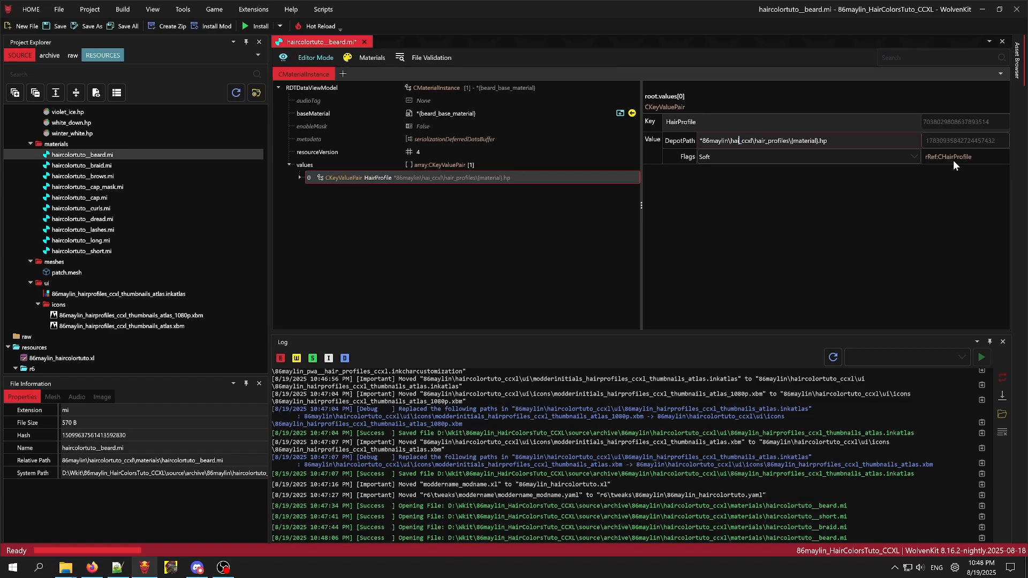
text(rtuto)
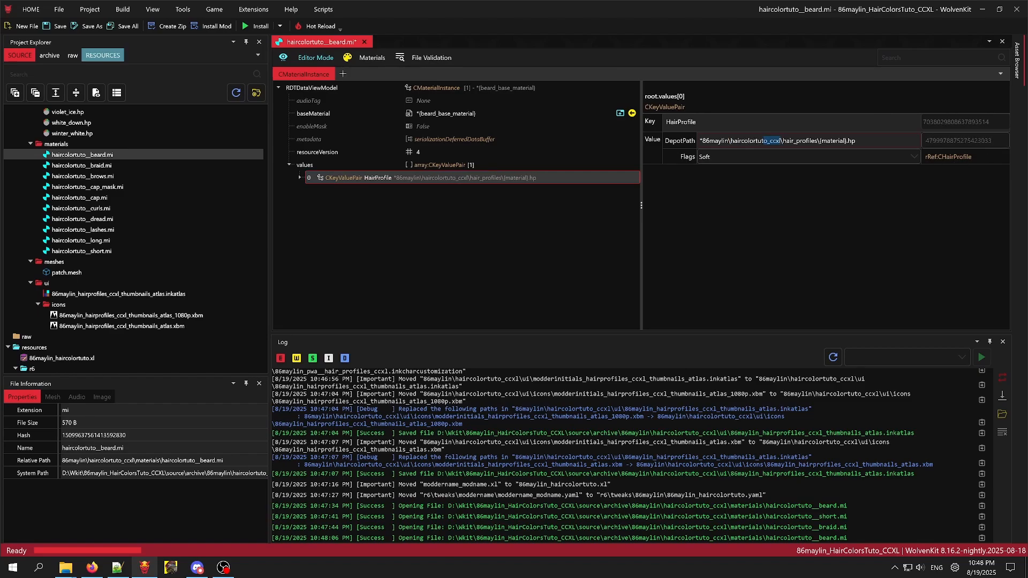
drag(764, 140, 700, 140)
key(ctrl+c)
key(ctrl+s)
click(362, 42)
Replace moddername\modname_ccxl in the HairProfile depot path of haircolortuto__braid.mi with the copied *86maylin\haircolortuto_ccxl and save the file.
double_click(101, 165)
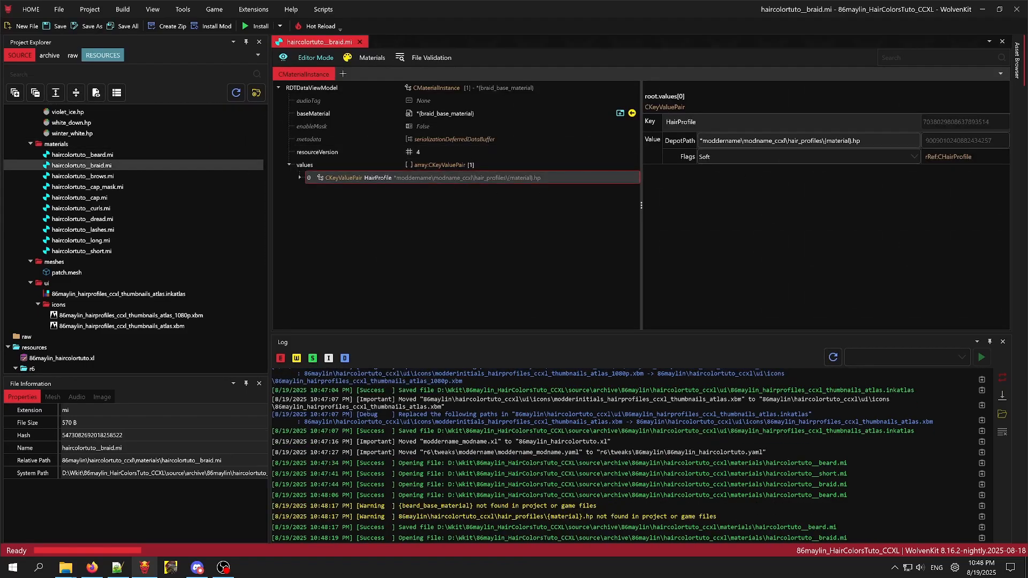
drag(786, 141, 708, 141)
key(ctrl+v)
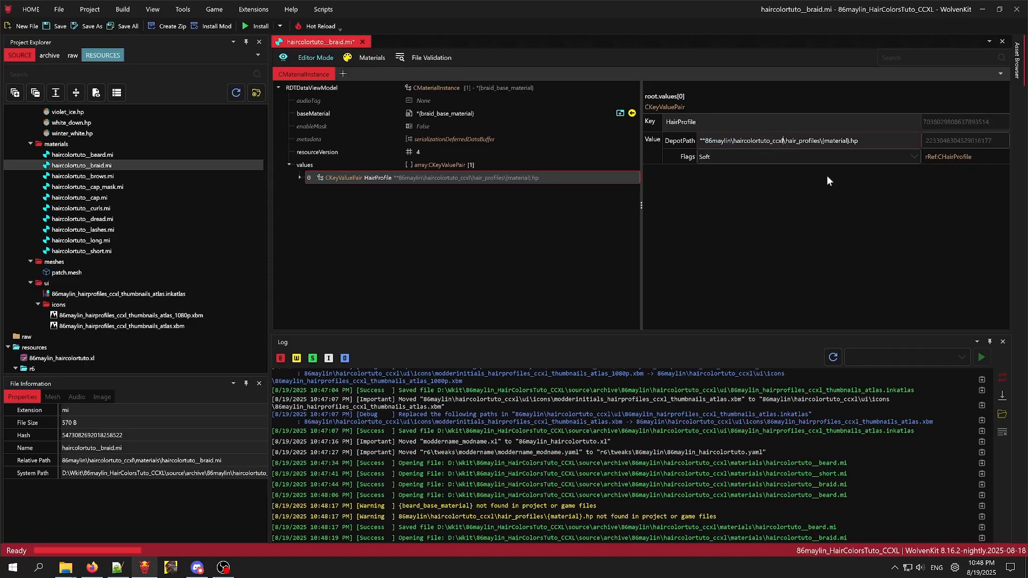
key(ctrl+s)
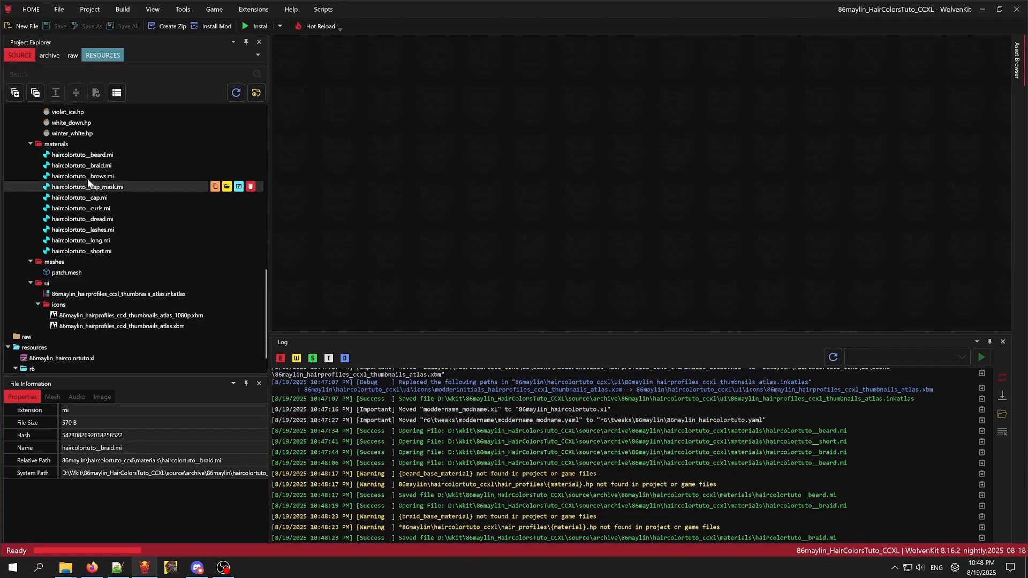
Set the GradientMap depot path in haircolortuto__brows.mi to *86maylin\haircolortuto_ccxl\cap_gradients\hh_cap_grad__{material}.xbm, save the file and reopen it to check.
double_click(89, 177)
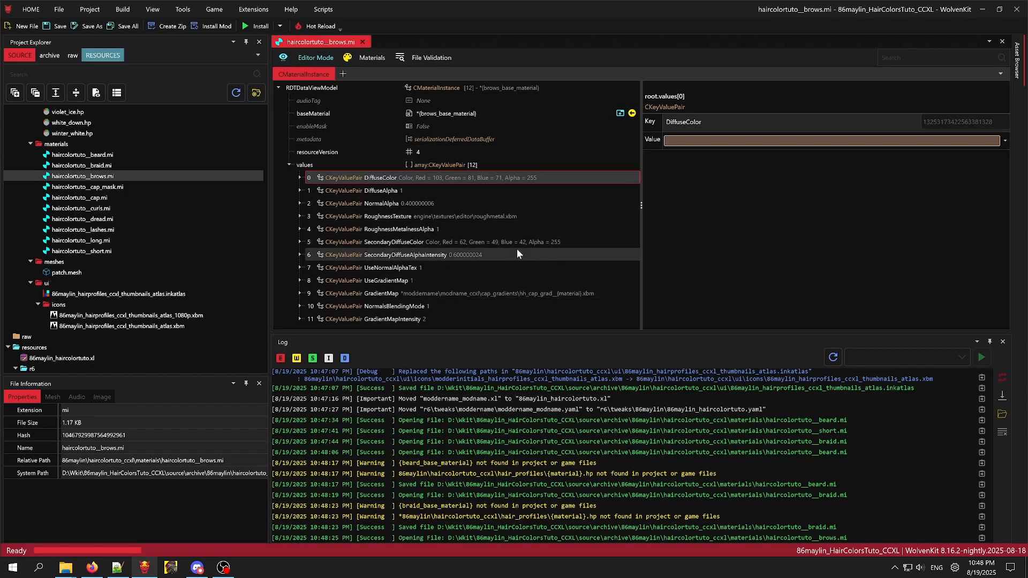
click(554, 292)
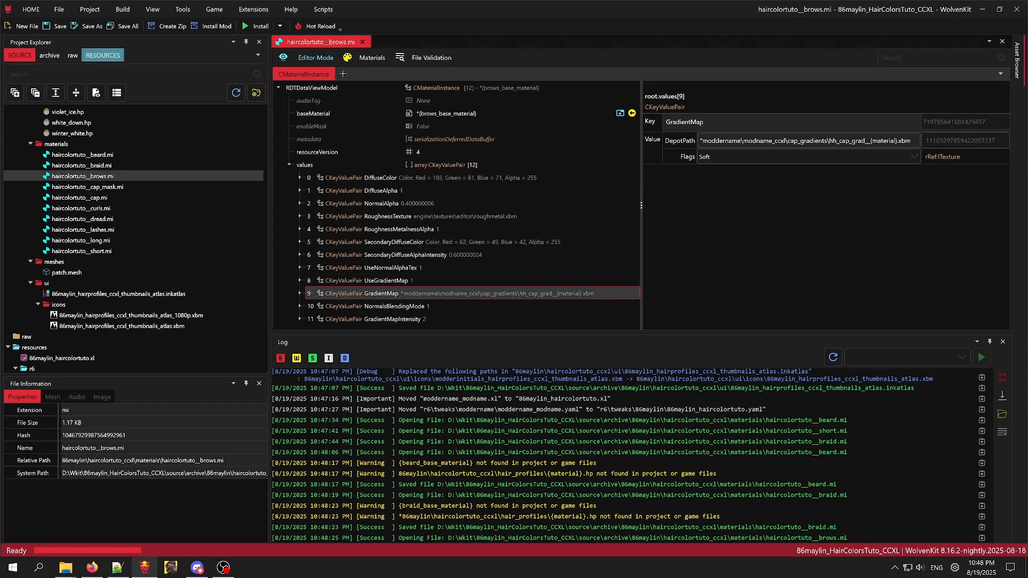
drag(702, 141, 786, 141)
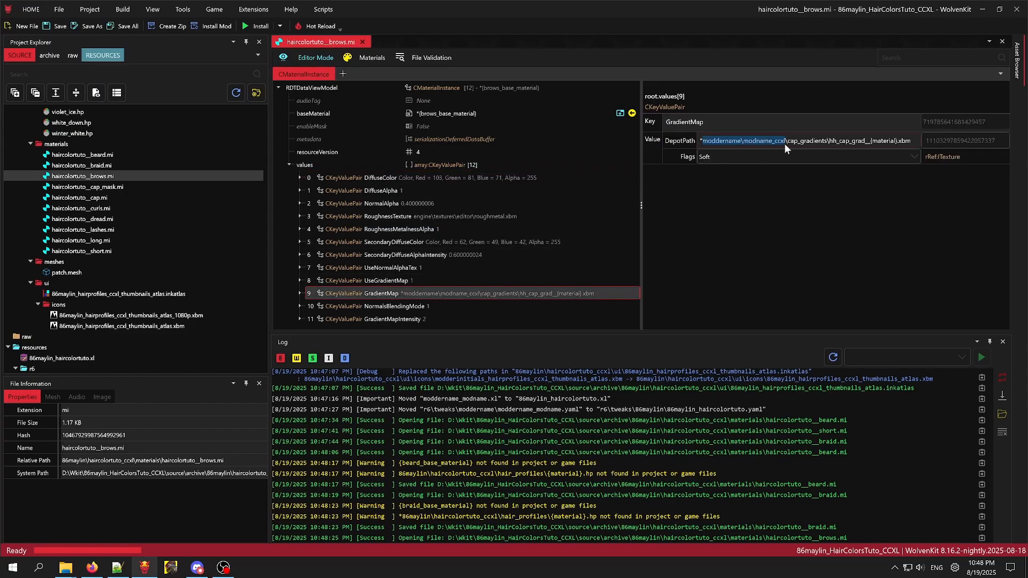
key(ctrl+v)
key(BackSpace)
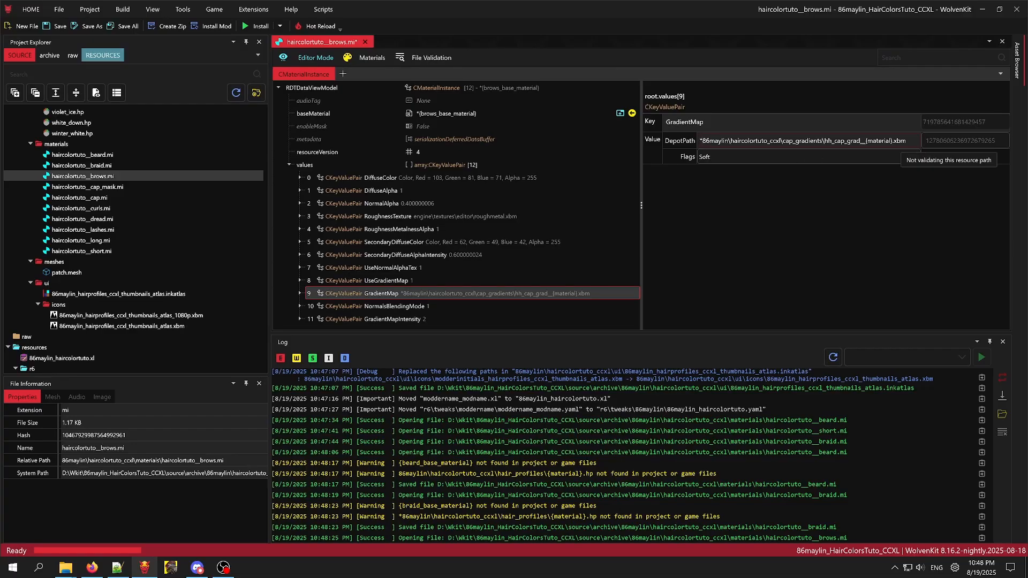
key(ctrl+s)
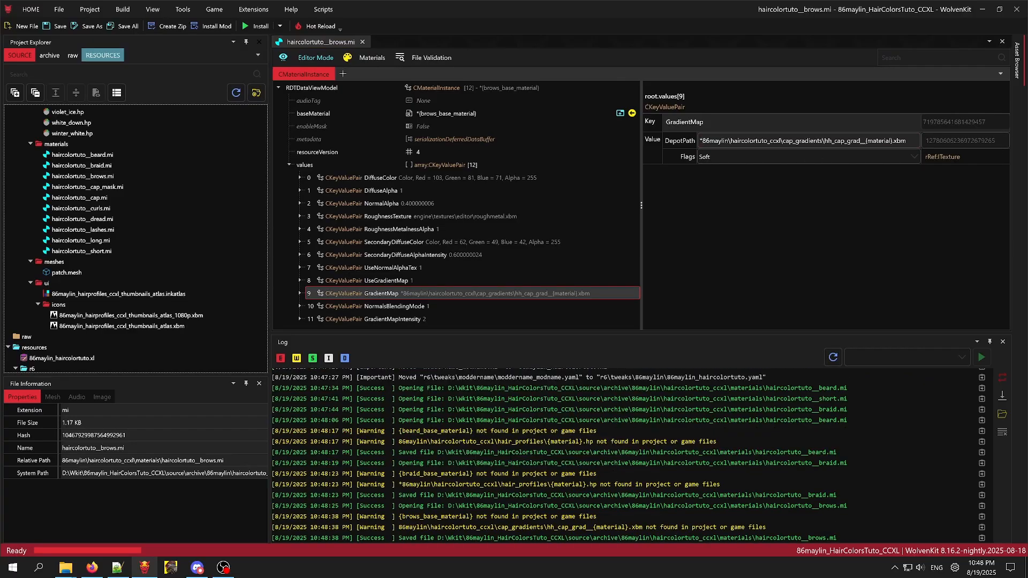
click(363, 42)
double_click(88, 177)
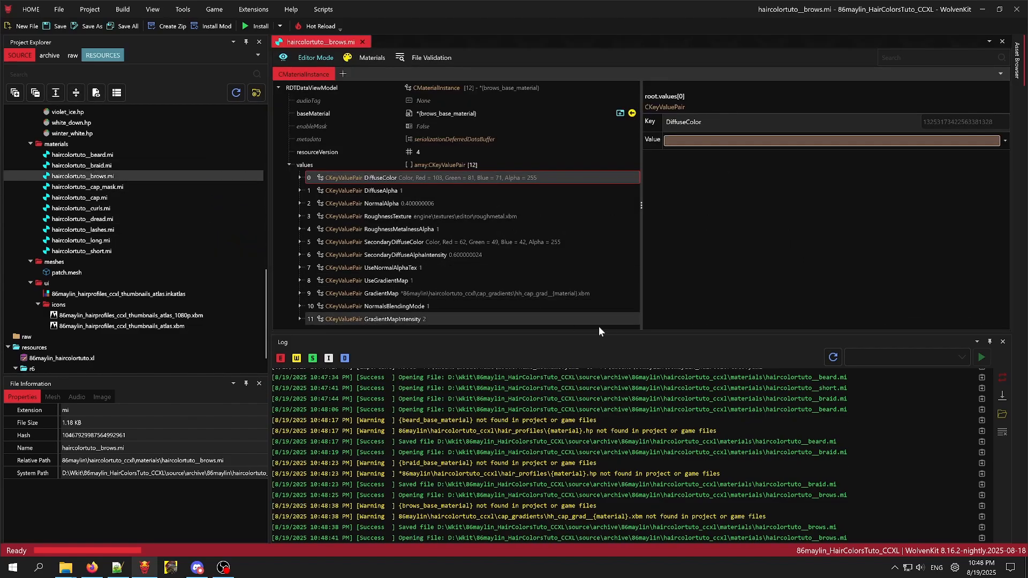
Remove the extra asterisk from the HairProfile depot path in haircolortuto__braid.mi, copy 86maylin\haircolortuto_ccxl from it, save, and close the open files.
click(83, 165)
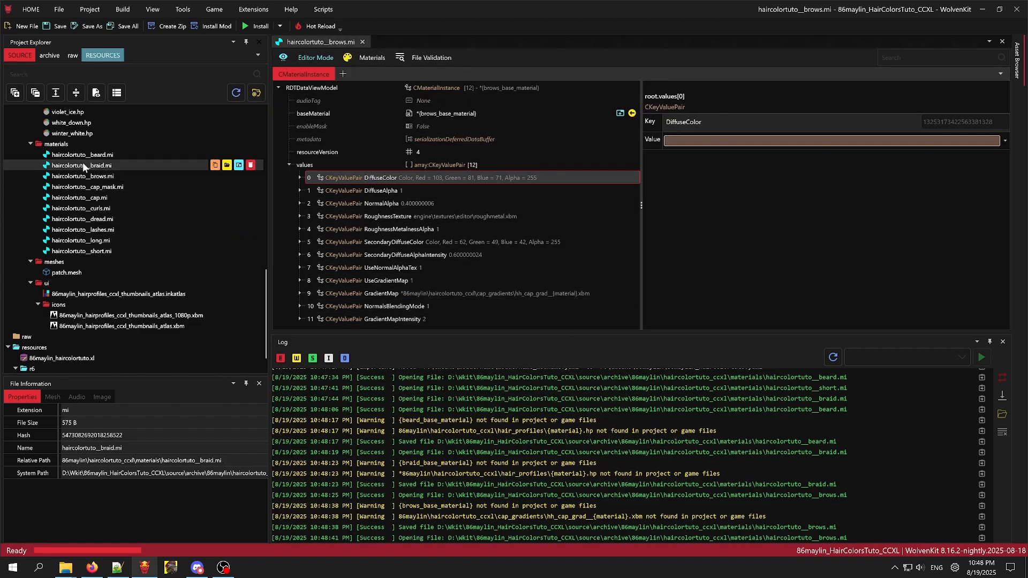
double_click(83, 166)
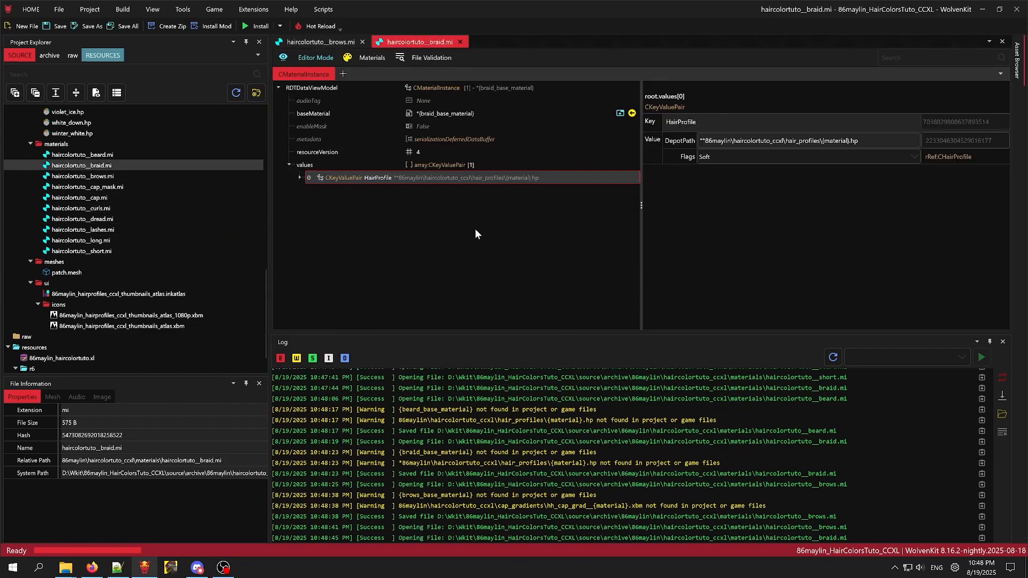
click(705, 140)
key(BackSpace)
drag(702, 141, 780, 141)
key(ctrl+c)
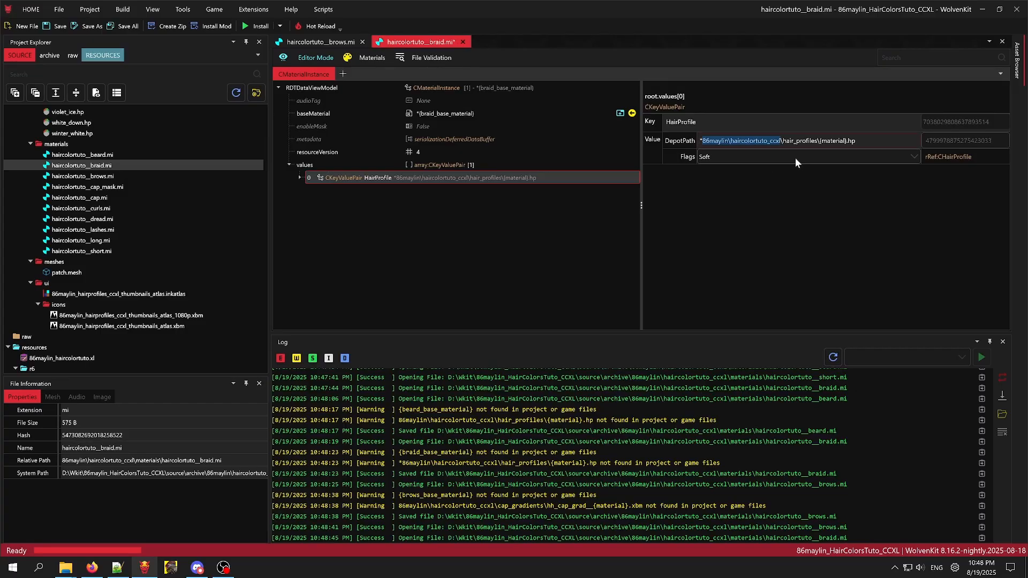
key(ctrl+s)
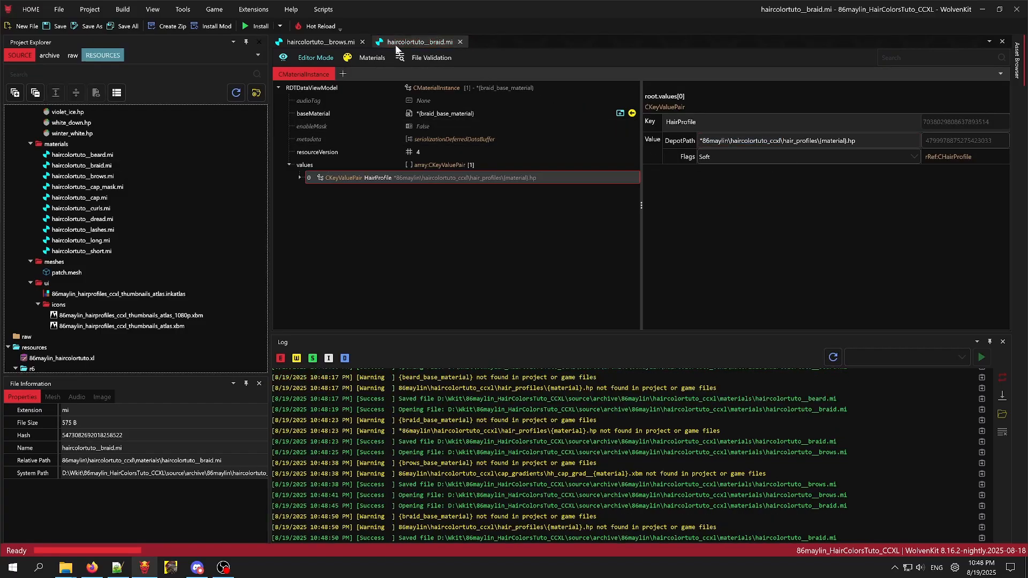
click(364, 42)
click(360, 42)
Check haircolortuto__cap_mask.mi, then set the GradientMap depot path in haircolortuto__cap.mi to *86maylin\haircolortuto_ccxl\cap_gradients\hh_cap_grad__{material}.xbm and save.
click(114, 188)
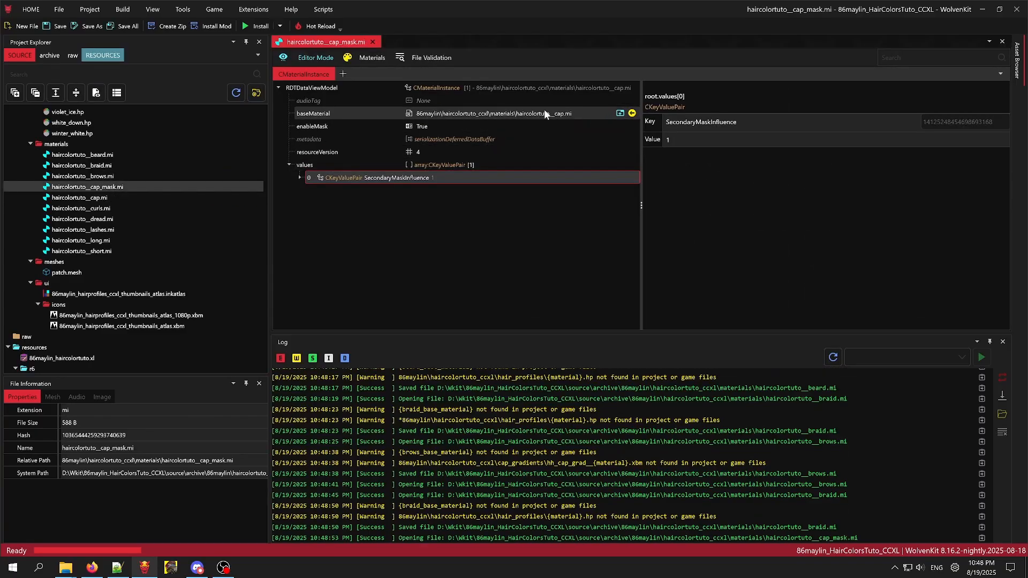
click(373, 42)
double_click(113, 198)
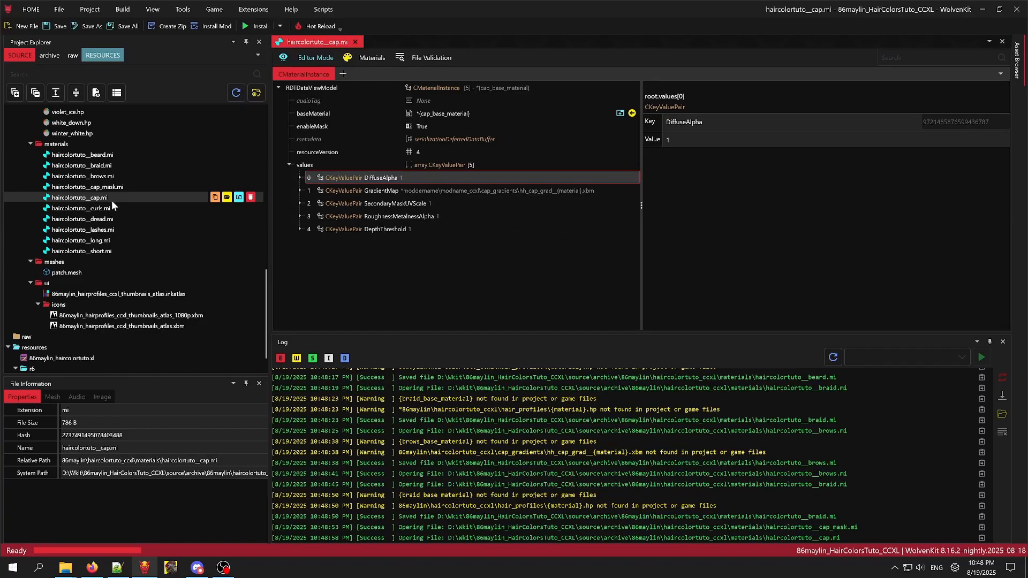
click(423, 193)
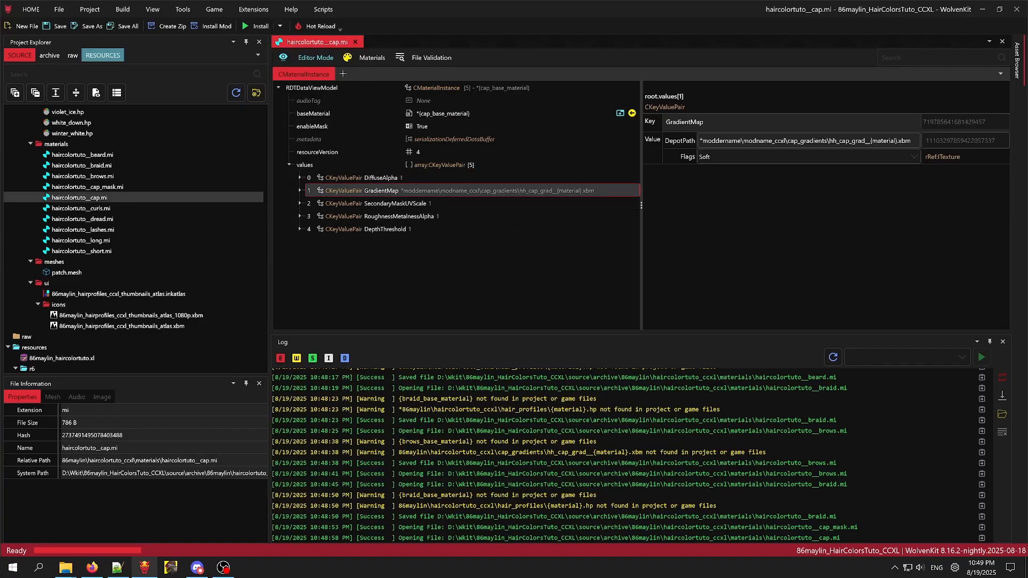
click(702, 141)
key(ctrl+v)
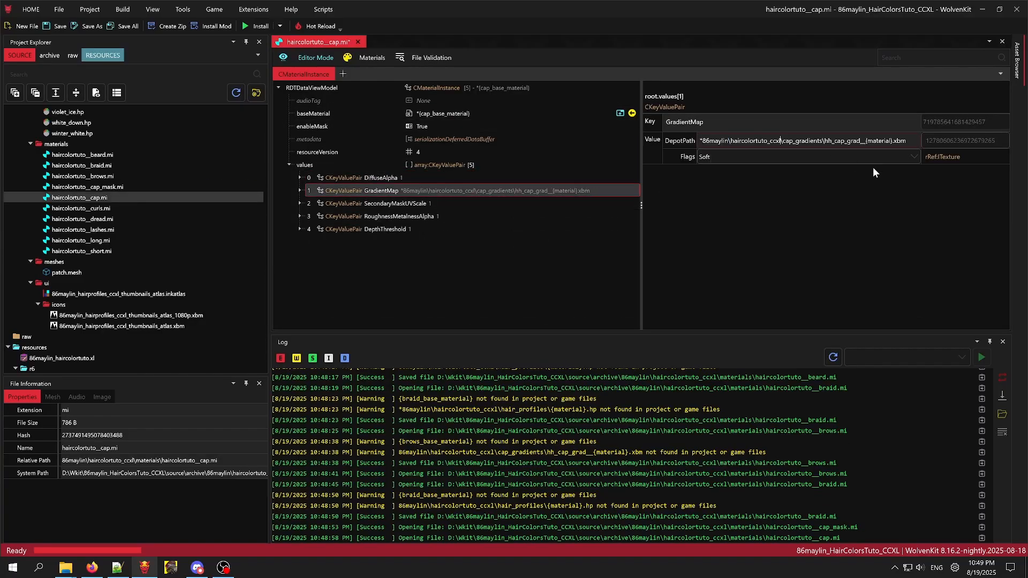
key(ctrl+s)
click(355, 41)
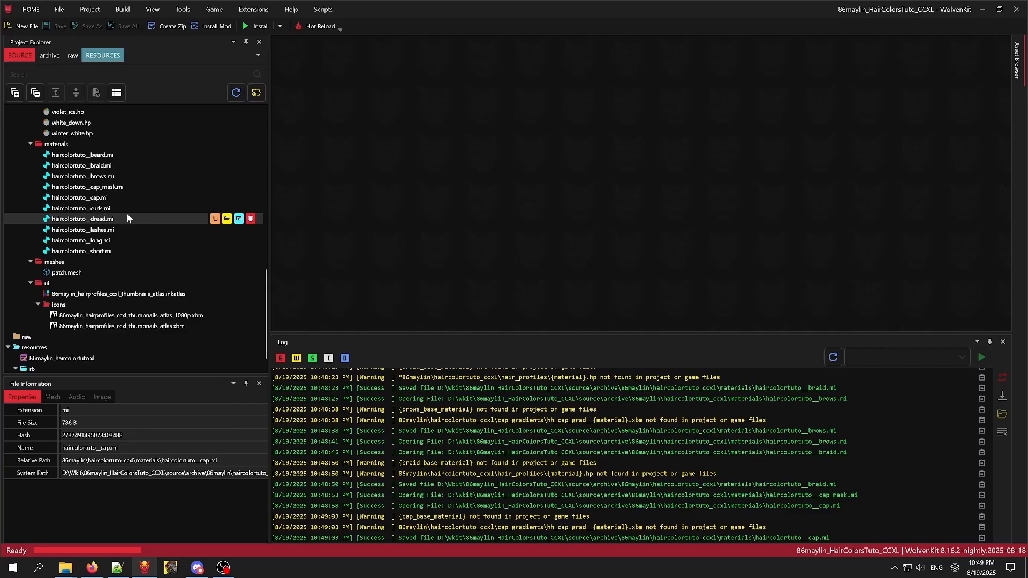
Set the HairProfile depot path in haircolortuto__curls.mi to *86maylin\haircolortuto_ccxl\hair_profiles\{material}.hp and save the file.
double_click(126, 214)
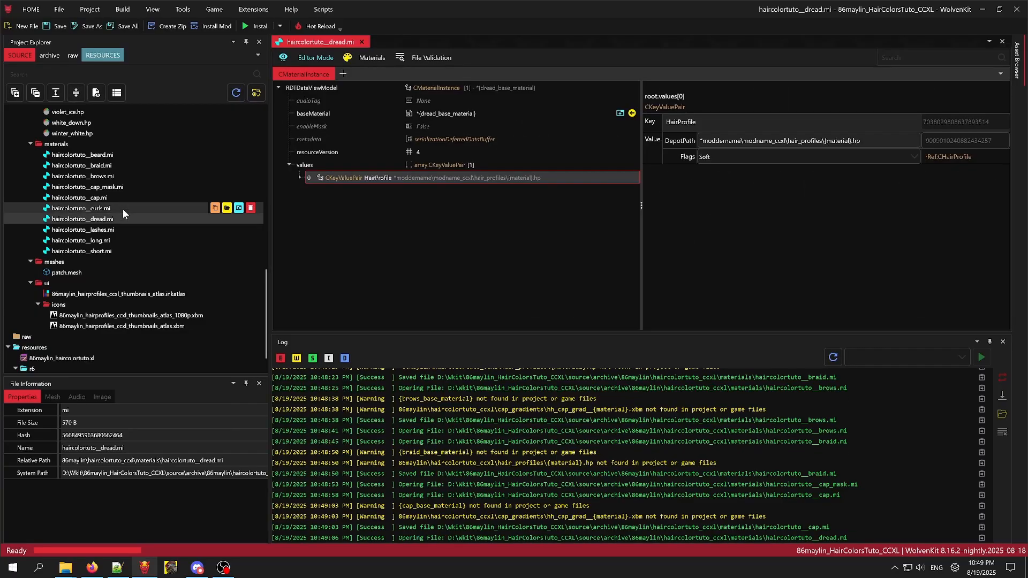
click(123, 210)
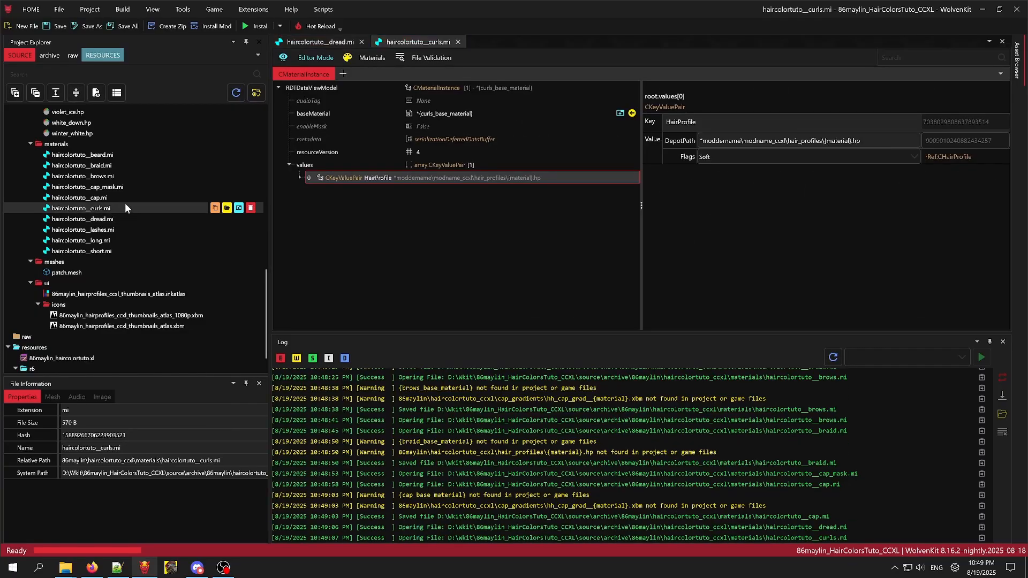
click(120, 197)
double_click(123, 206)
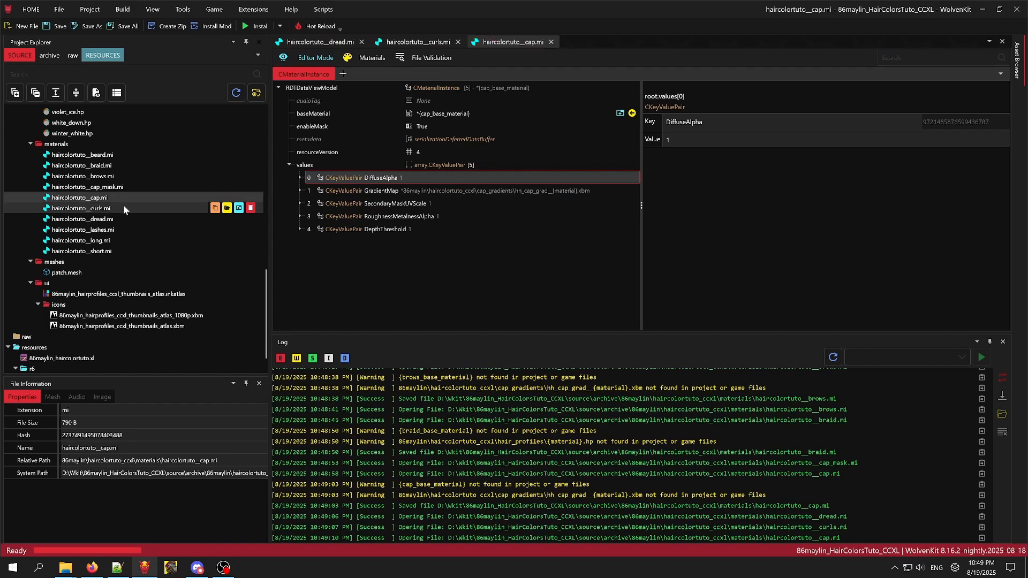
click(786, 140)
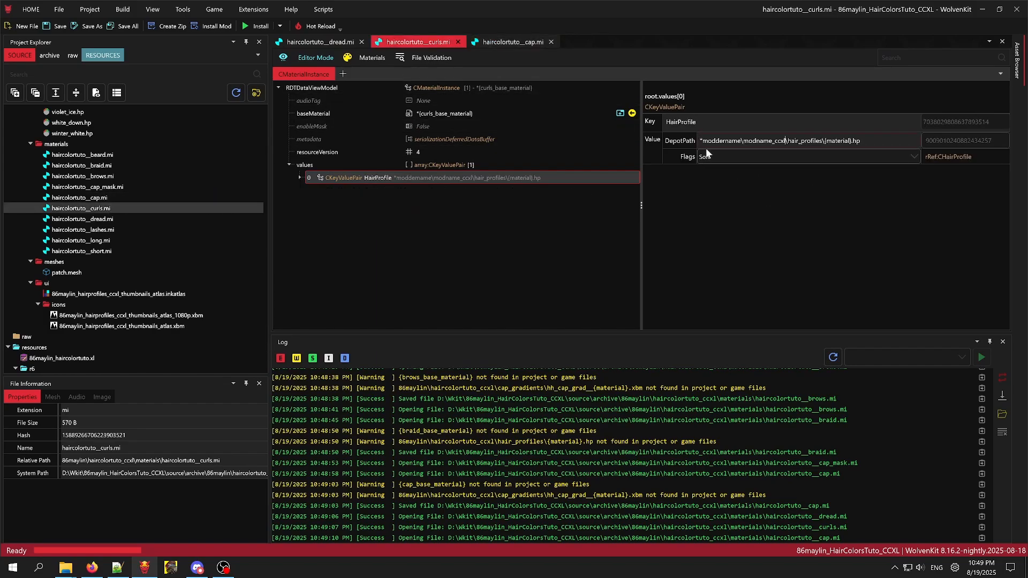
key(ctrl+v)
key(ctrl+s)
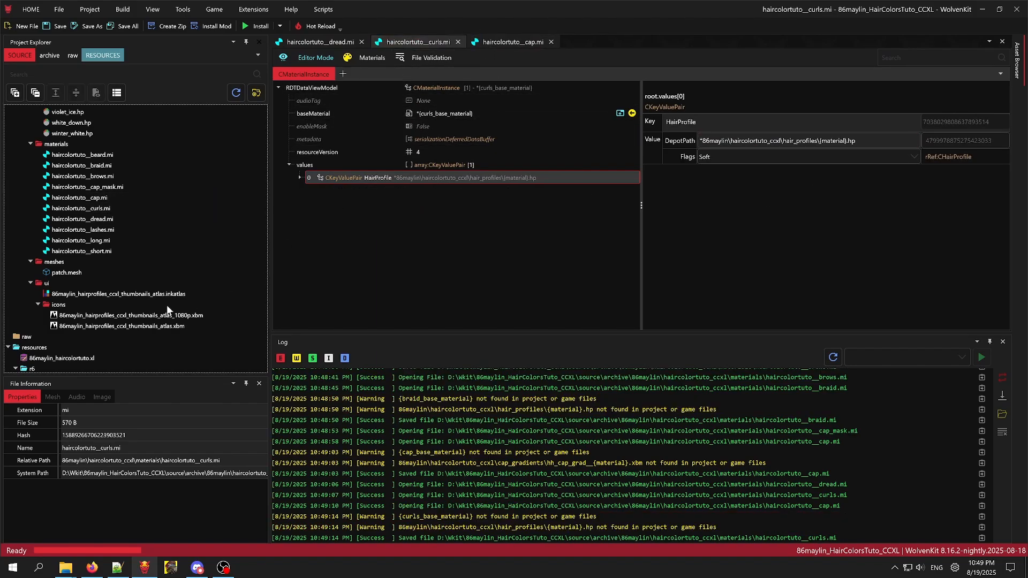
Set the HairProfile depot path in haircolortuto__dread.mi to *86maylin\haircolortuto_ccxl\hair_profiles\{material}.hp and save the file.
double_click(111, 218)
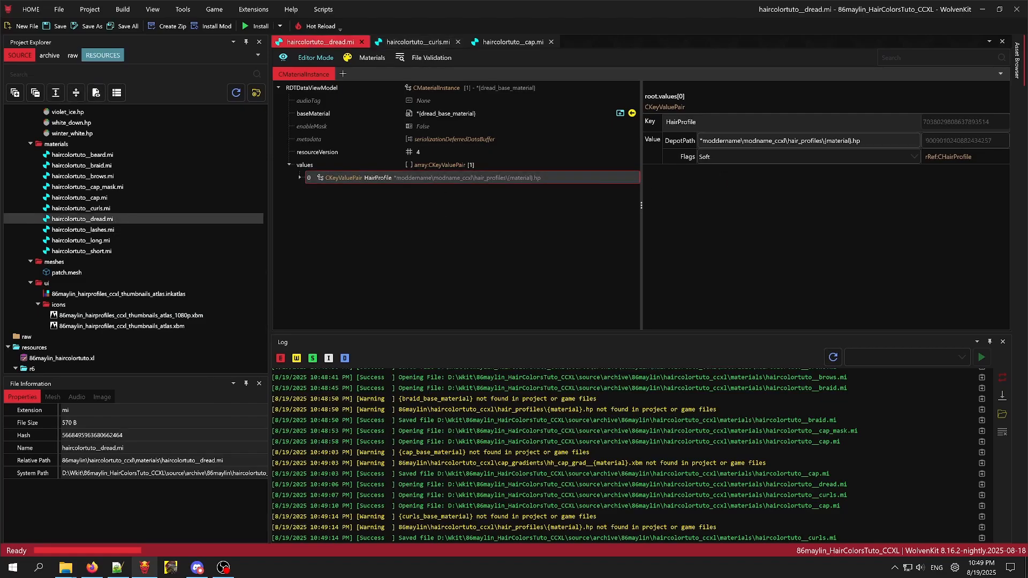
drag(703, 141, 771, 140)
text(86maylin\haircolortuto)
key(ctrl+s)
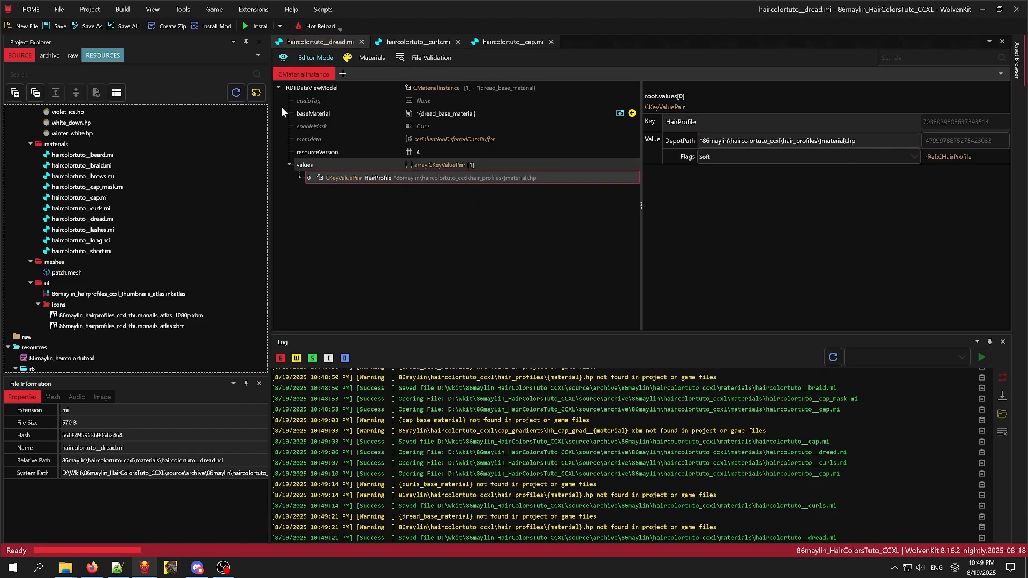
Set the HairProfile depot path in haircolortuto__lashes.mi to *86maylin\haircolortuto_ccxl\hair_profiles\{material}.hp and save the file.
double_click(113, 229)
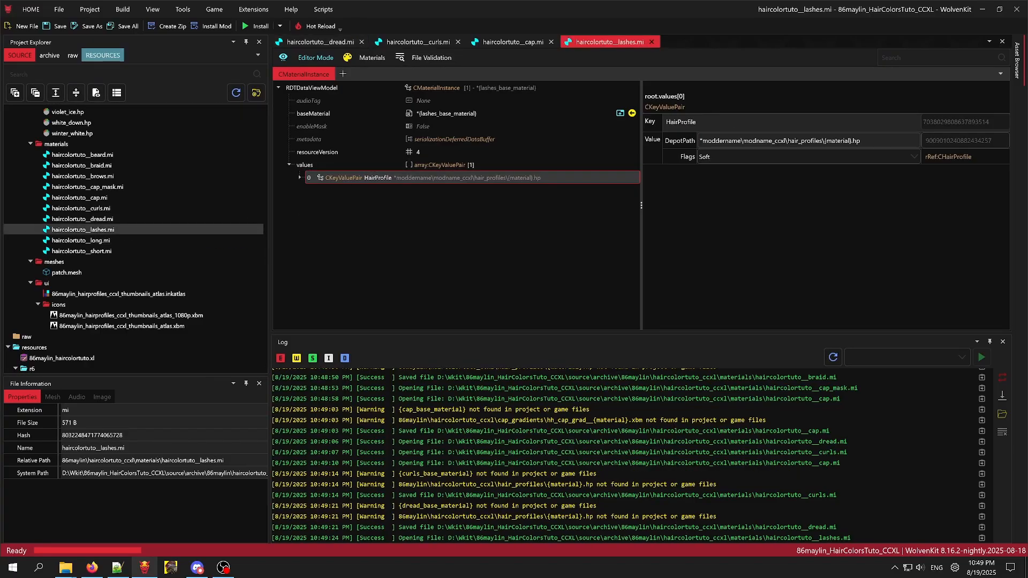
click(701, 140)
drag(702, 140, 785, 140)
key(ctrl+v)
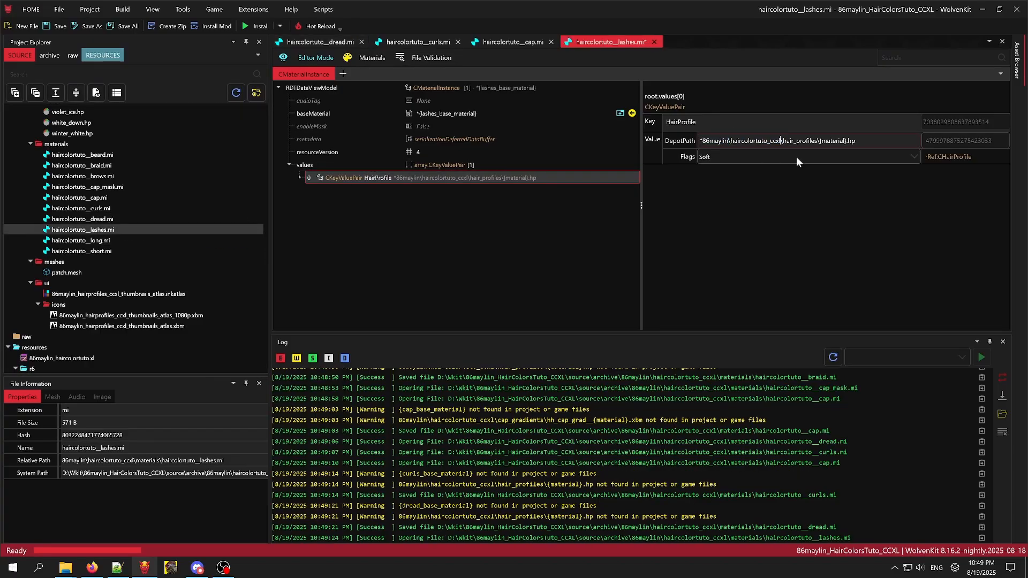
key(ctrl+s)
Set the HairProfile depot path in haircolortuto__long.mi to *86maylin\haircolortuto_ccxl\hair_profiles\{material}.hp and save the file.
click(110, 240)
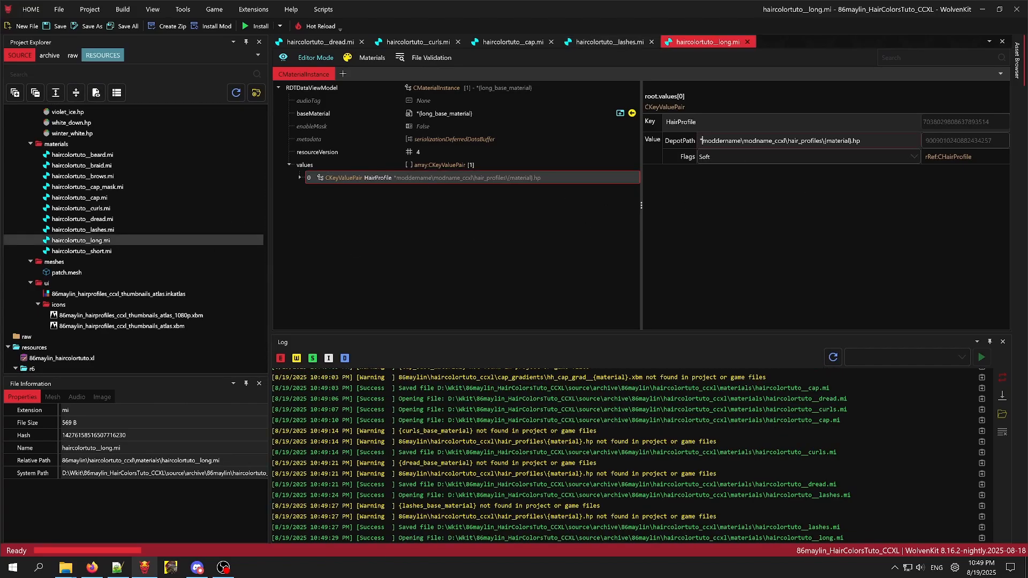
drag(702, 141, 765, 141)
key(ctrl+v)
key(ctrl+s)
Replace moddername\modname_ccxl with 86maylin\haircolortuto_ccxl in the HairProfile depot path of haircolortuto__short.mi, save it, and close all open files.
double_click(106, 251)
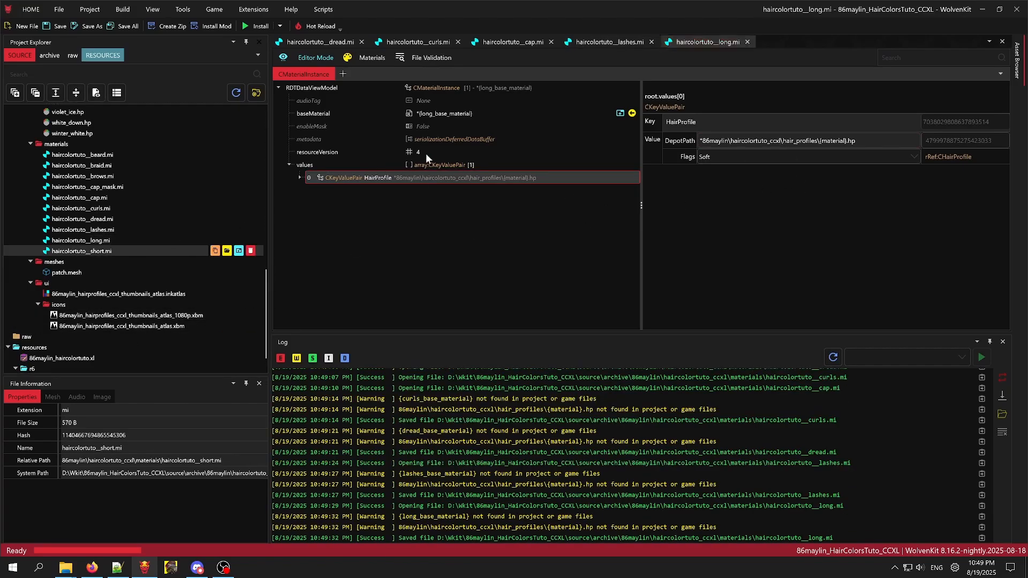
drag(702, 141, 776, 141)
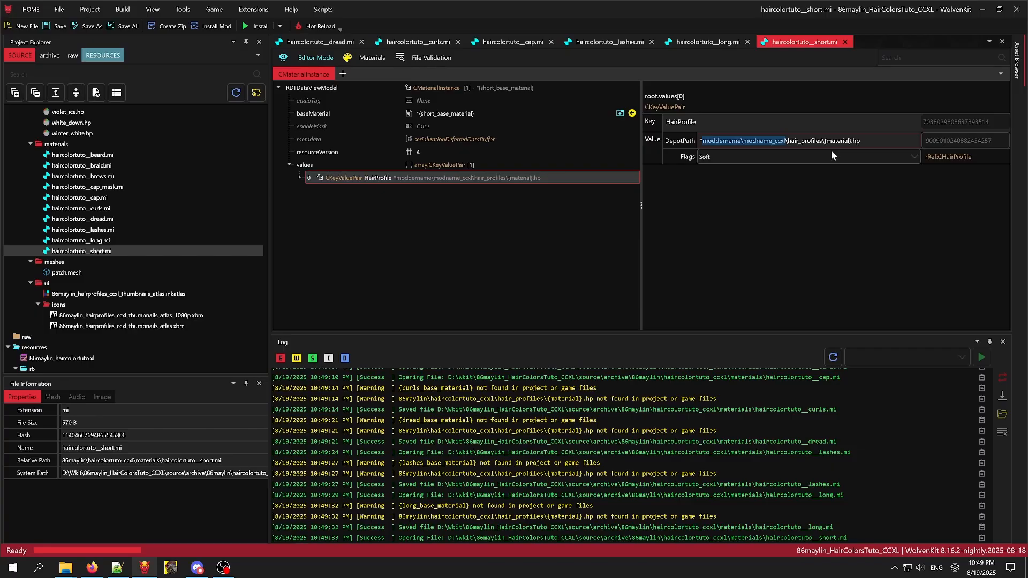
key(ctrl+v)
key(ctrl+s)
right_click(799, 38)
click(855, 76)
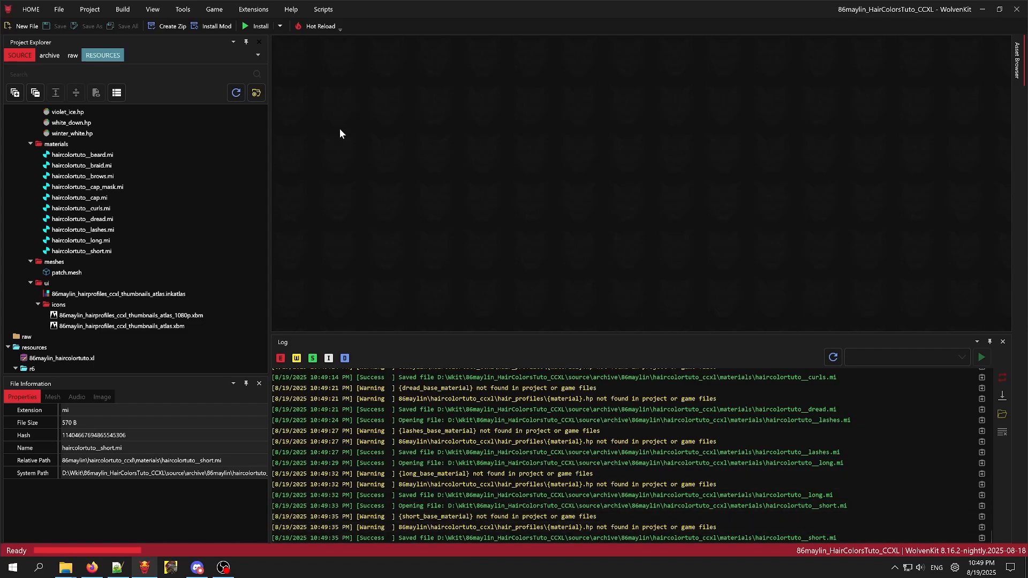
Switch to Firefox and read the wiki's Step 2 instructions on updating the paths in the .xl and .yaml files.
scroll(75, 231, down, 2)
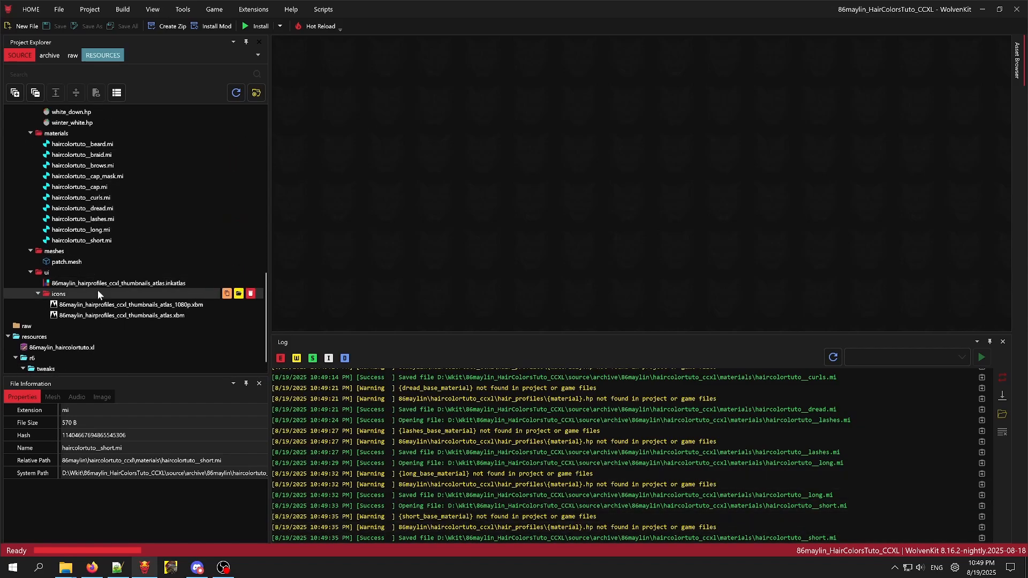
click(93, 568)
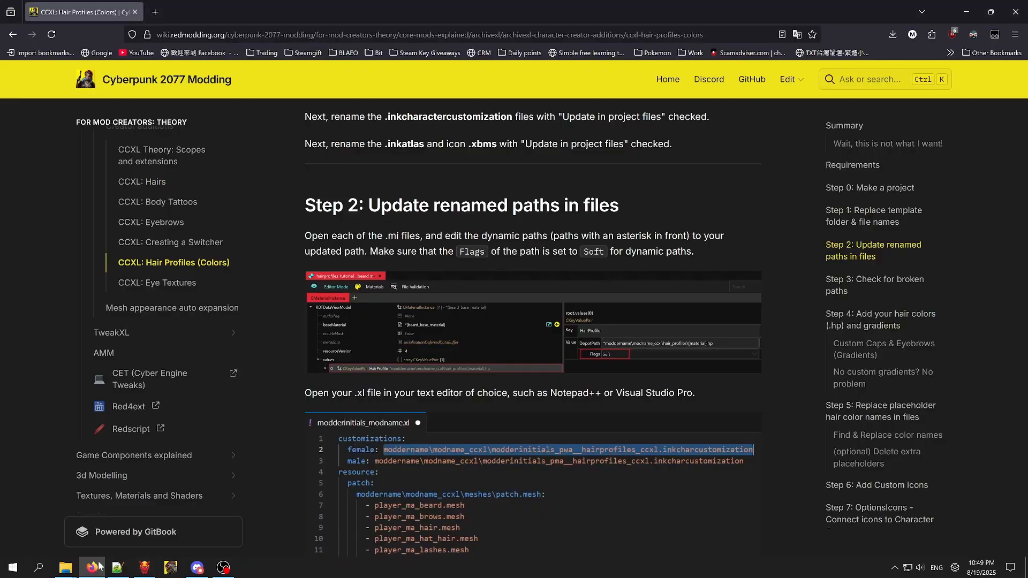
scroll(517, 302, down, 5)
scroll(517, 302, up, 1)
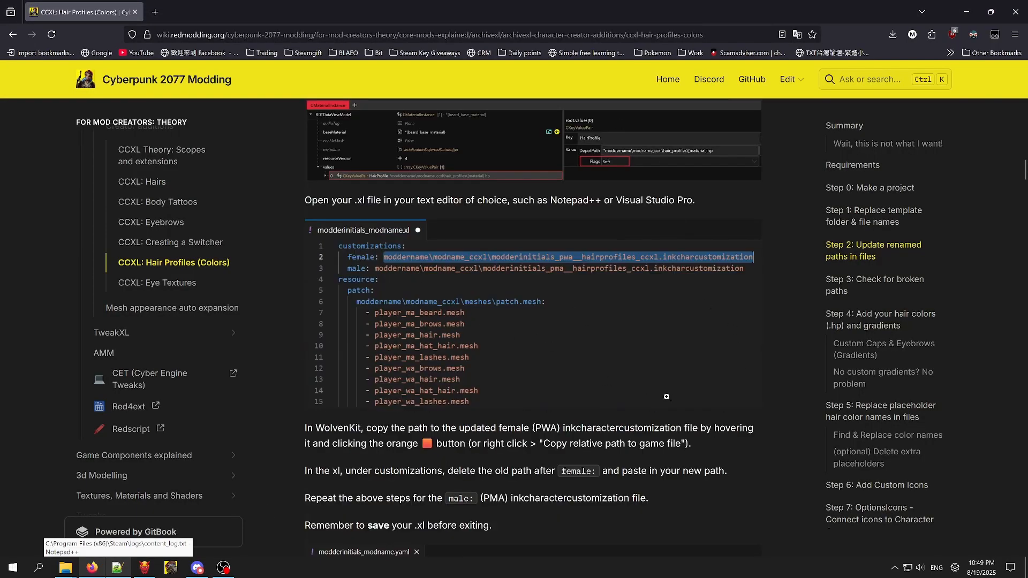
scroll(443, 280, down, 1)
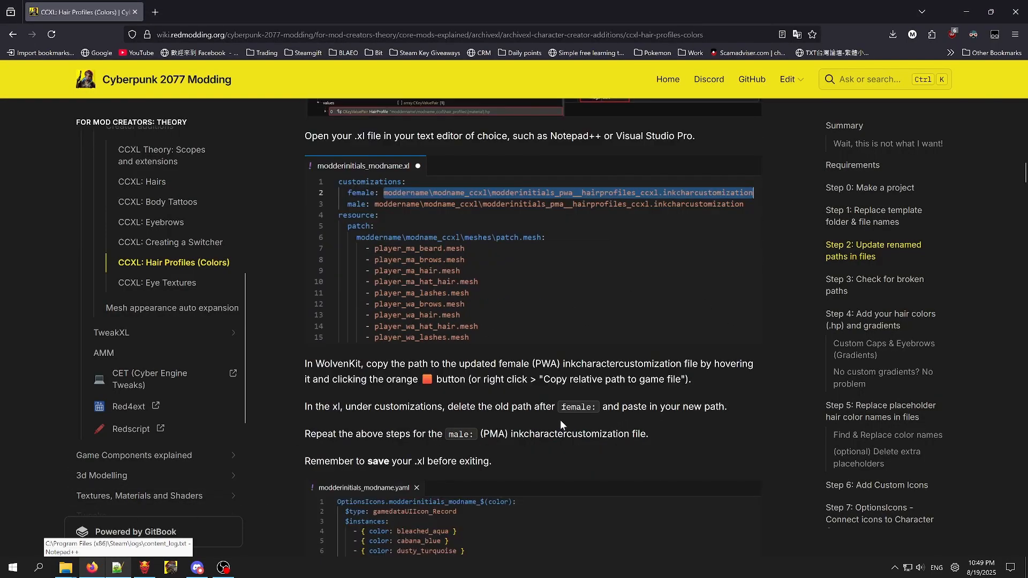
scroll(621, 432, down, 3)
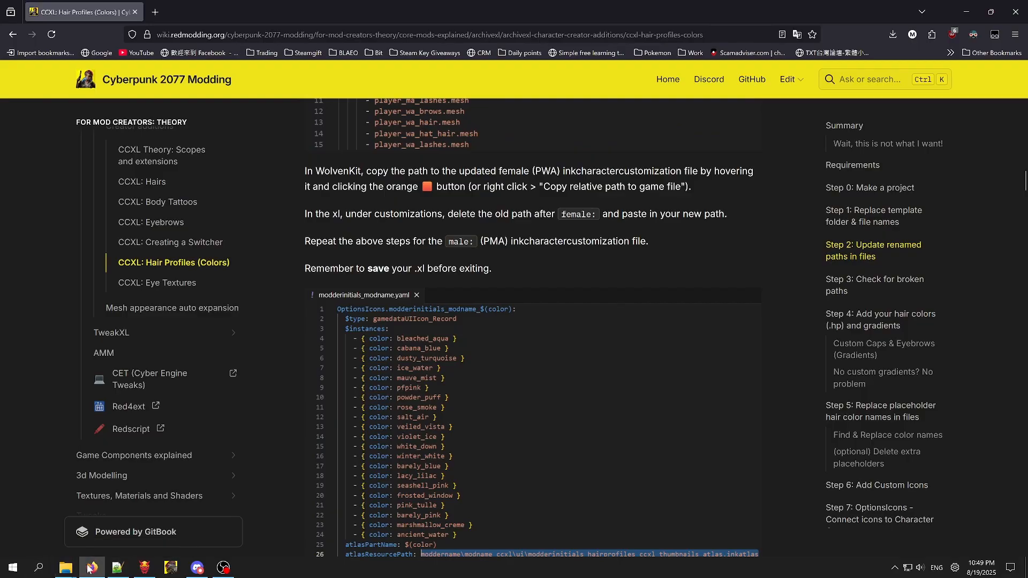
mouse_move(68, 569)
Return to WolvenKit, show 86maylin_haircolortuto.yaml in its folder, open it in Notepad++, and accept reloading the modified log file.
click(145, 568)
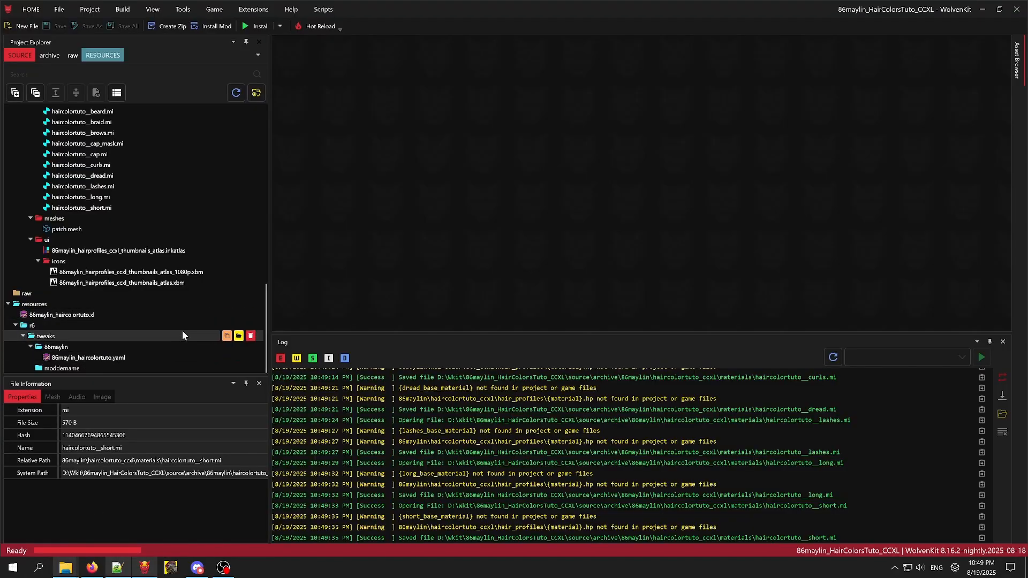
click(227, 357)
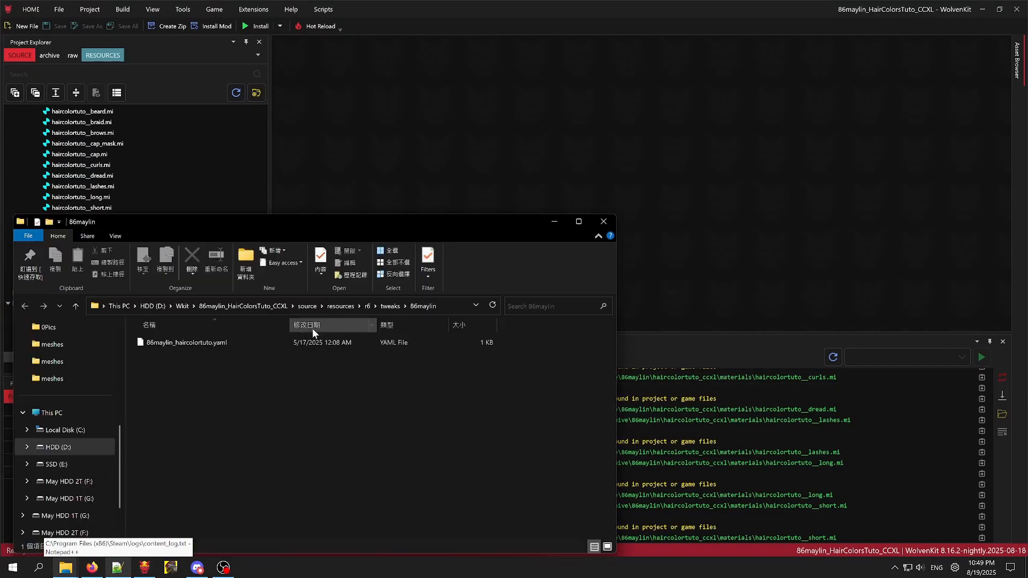
right_click(277, 342)
click(329, 155)
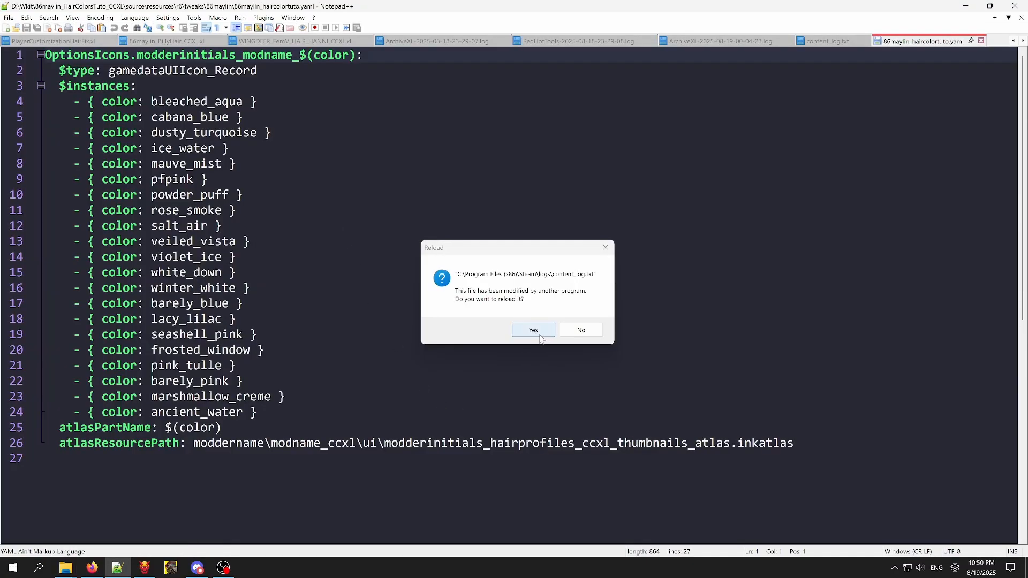
click(543, 337)
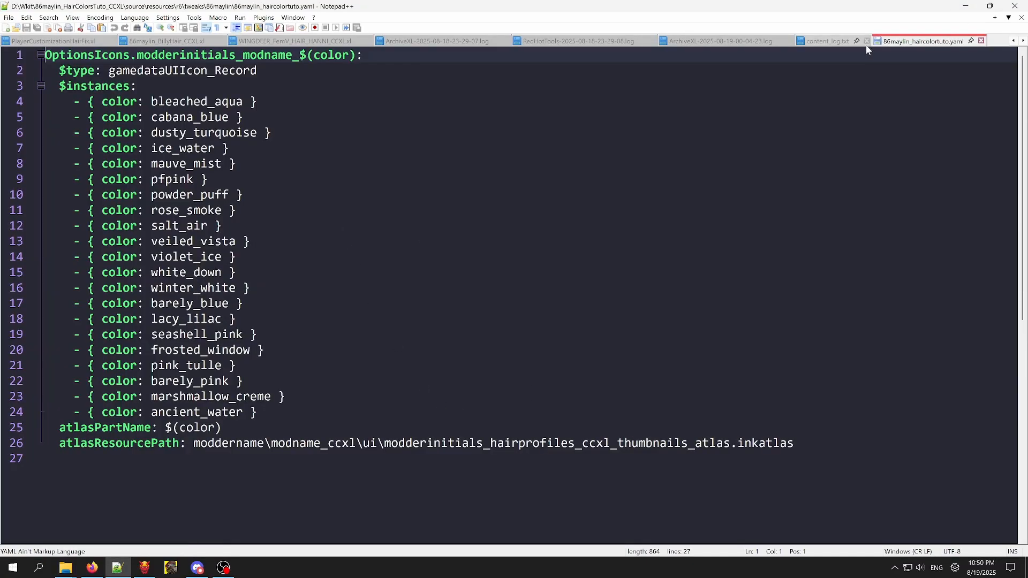
Go up to the project's resources folder in File Explorer and open 86maylin_haircolortuto.xl in Notepad++.
click(967, 6)
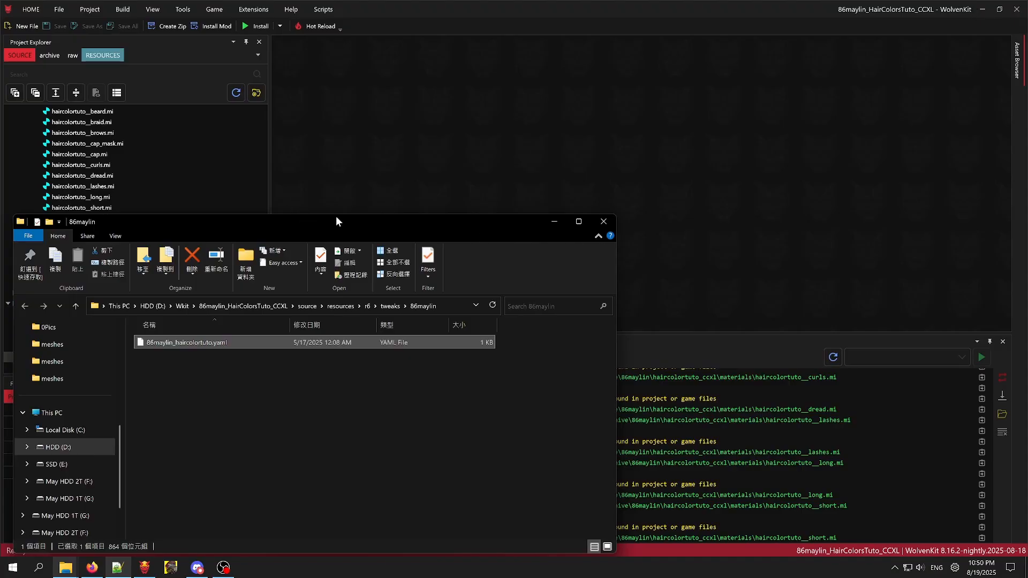
drag(336, 217, 369, 123)
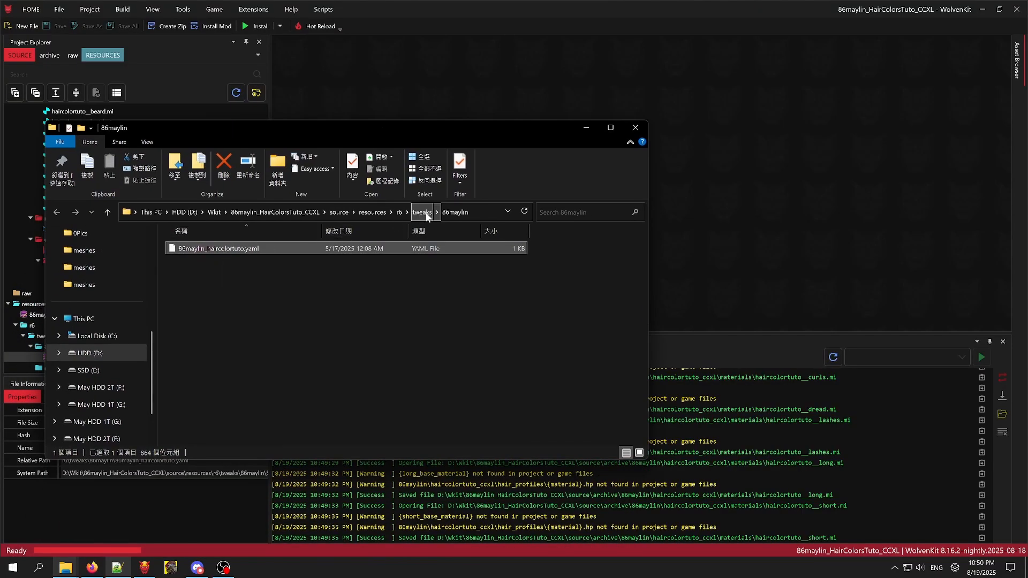
click(399, 212)
click(378, 213)
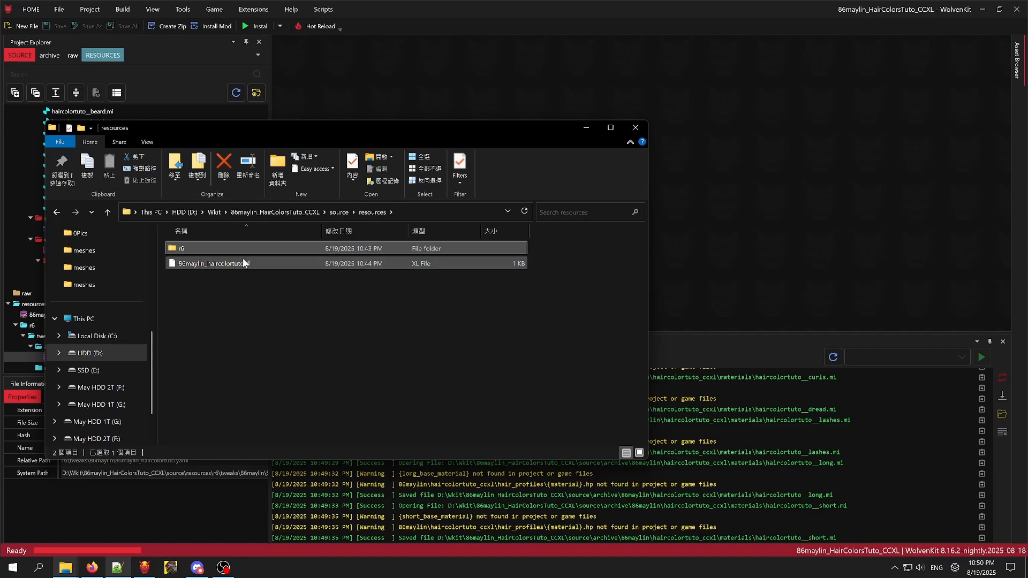
right_click(243, 262)
click(283, 302)
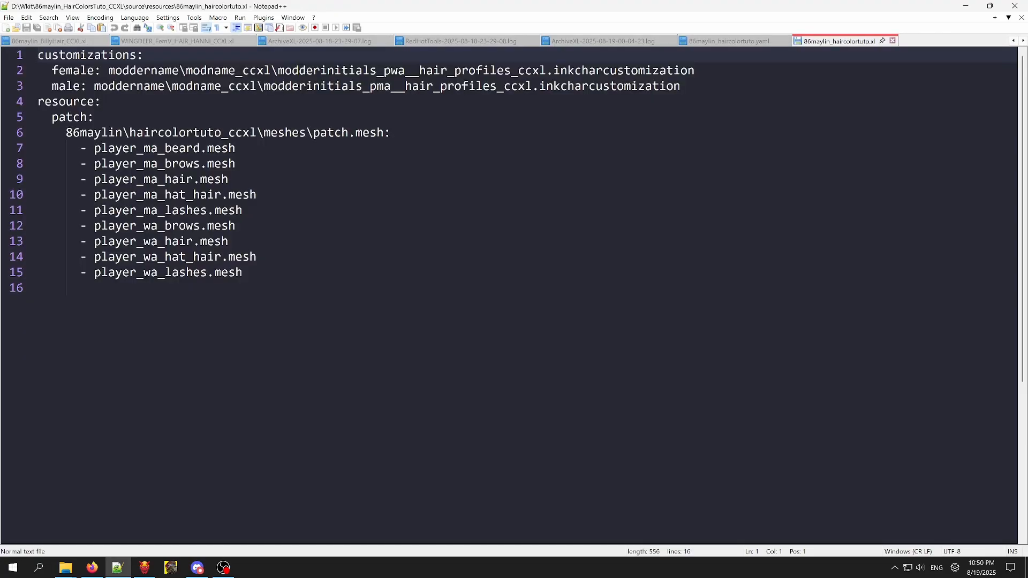
Replace all occurrences of modderinitials with 86maylin in both 86maylin_haircolortuto.yaml and 86maylin_haircolortuto.xl.
click(749, 41)
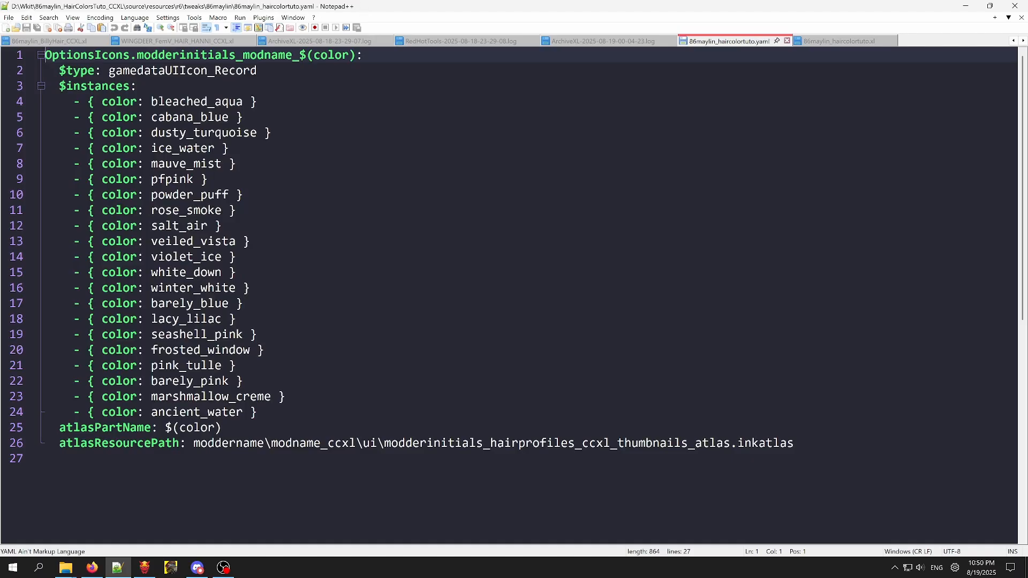
drag(136, 54, 243, 55)
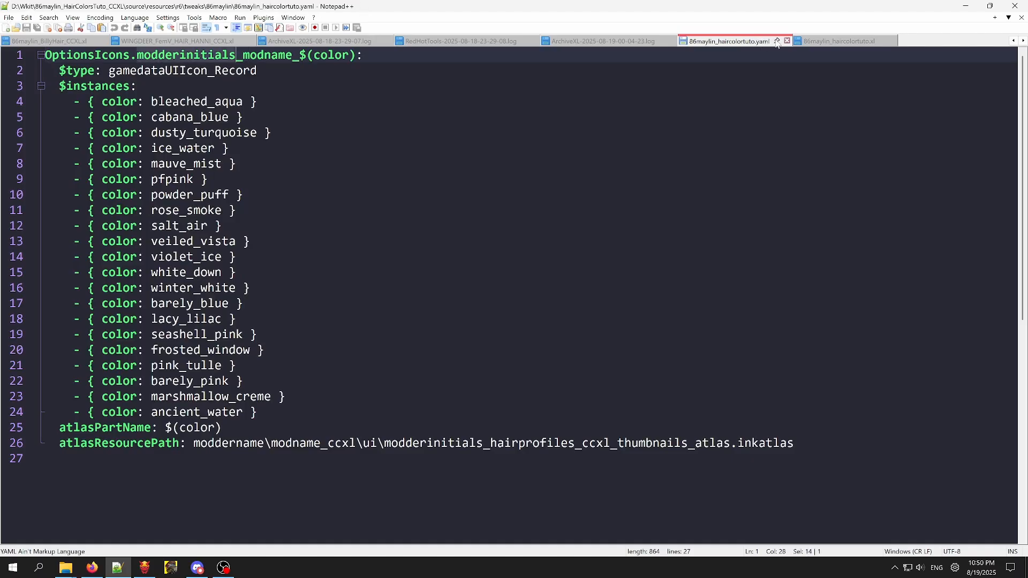
key(ctrl+h)
key(Tab)
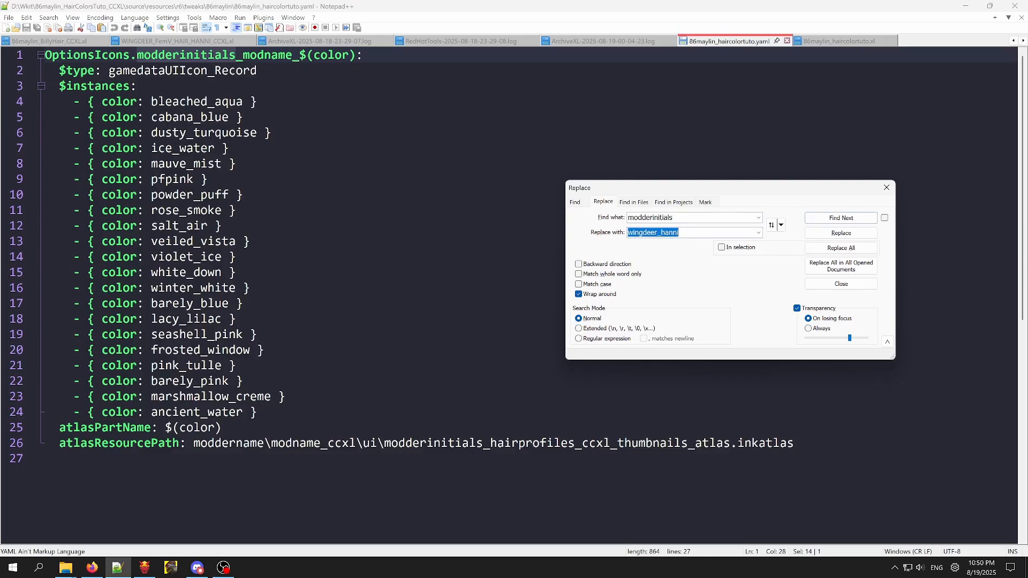
text(86maylin)
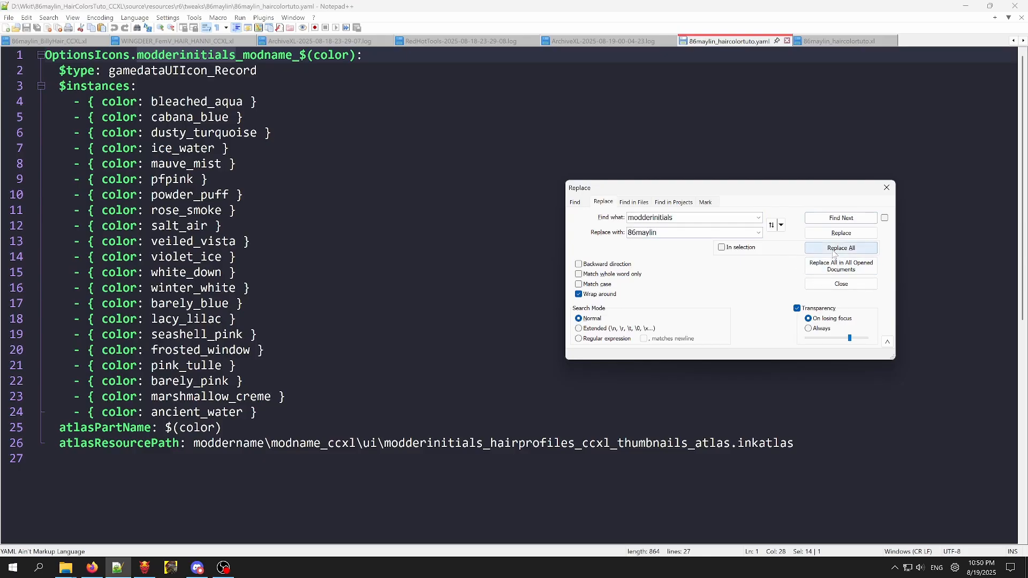
click(841, 248)
click(837, 41)
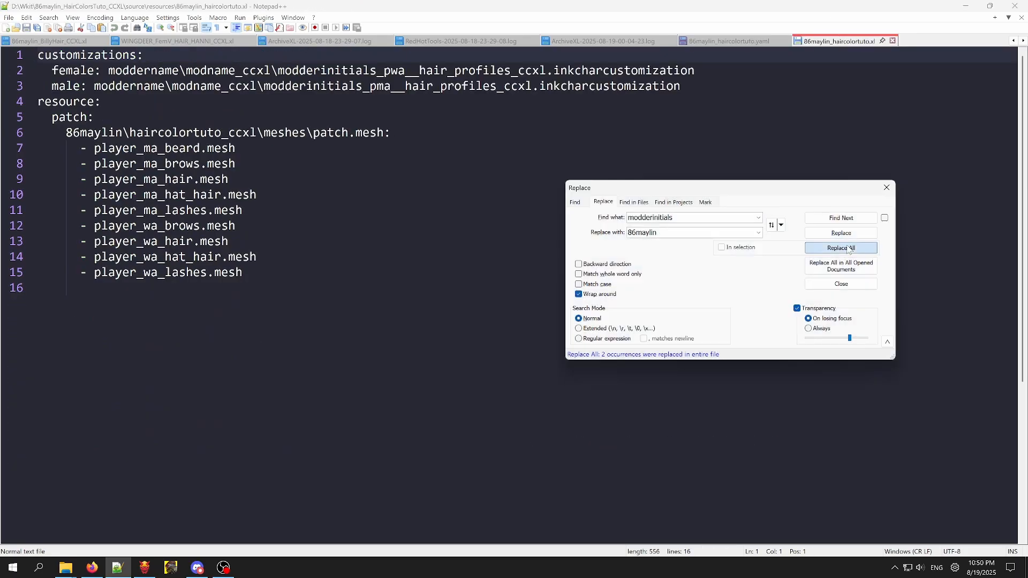
click(841, 246)
Replace all occurrences of modname with haircolortuto in 86maylin_haircolortuto.yaml and 86maylin_haircolortuto.xl, and save both files.
click(718, 41)
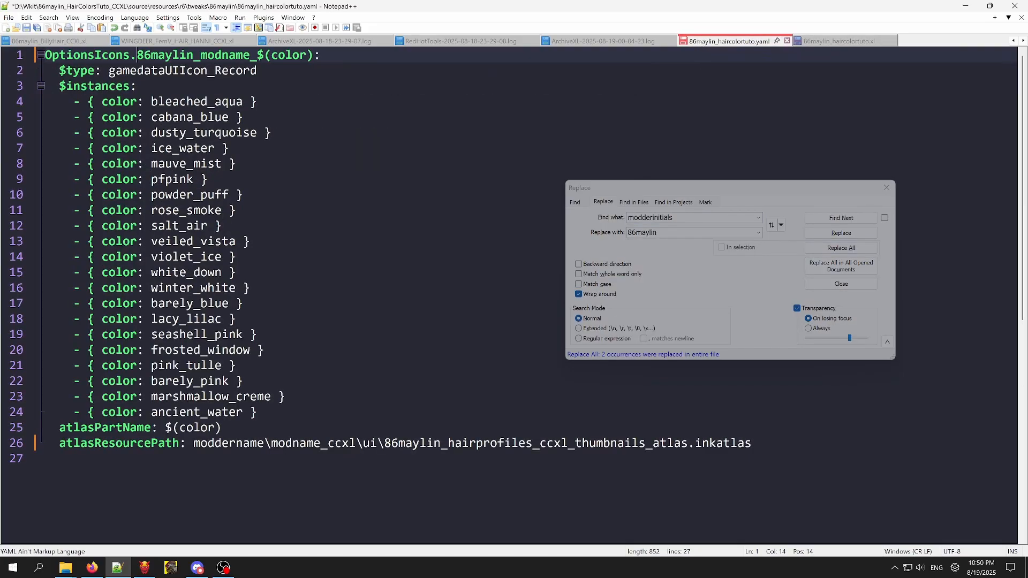
key(shift+Left)
key(shift+Left)
key(shift+Left)
key(shift+Left)
key(shift+Left)
key(shift+Left)
key(shift+Left)
key(ctrl+h)
key(Tab)
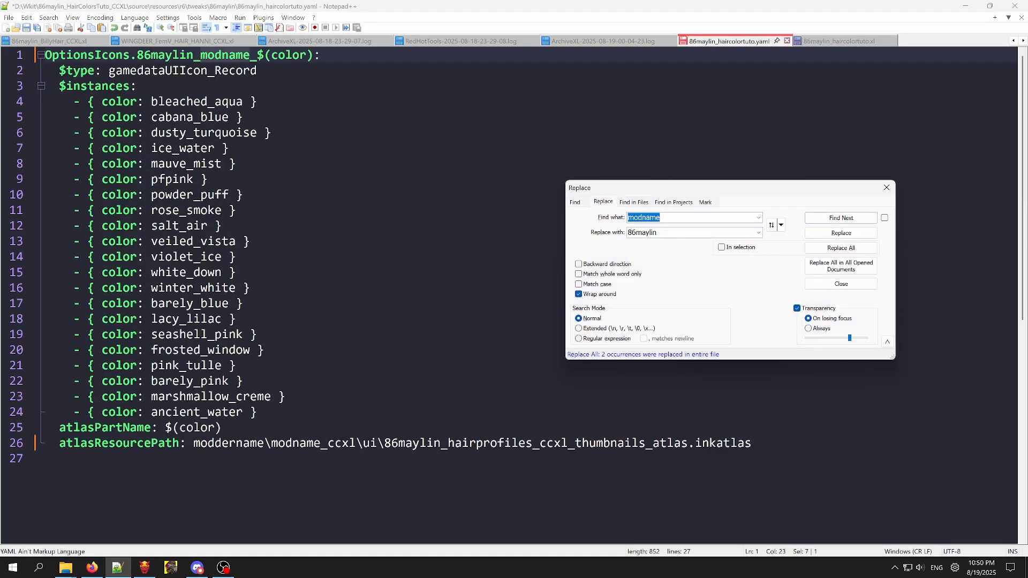
text(haircolortuto)
click(840, 248)
click(851, 117)
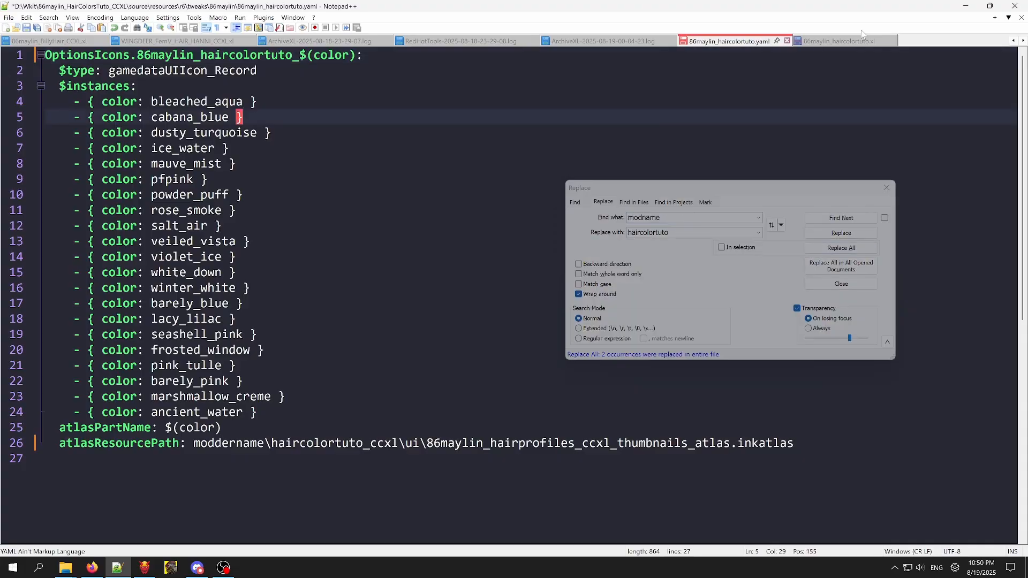
click(839, 41)
click(841, 248)
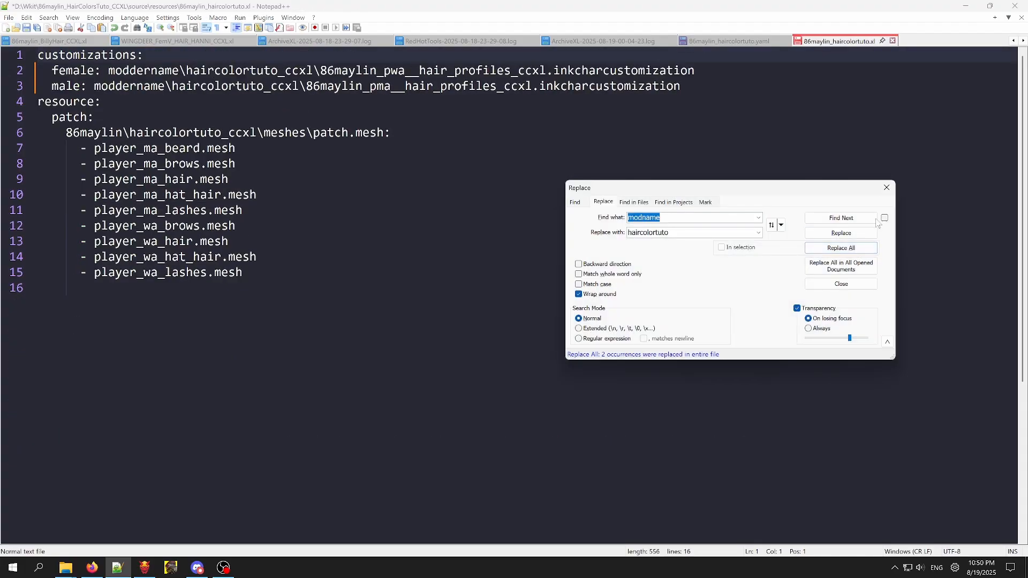
click(886, 188)
click(322, 164)
key(ctrl+s)
Replace moddername with 86maylin in the atlasResourcePath of 86maylin_haircolortuto.yaml and save the file.
key(ctrl+Tab)
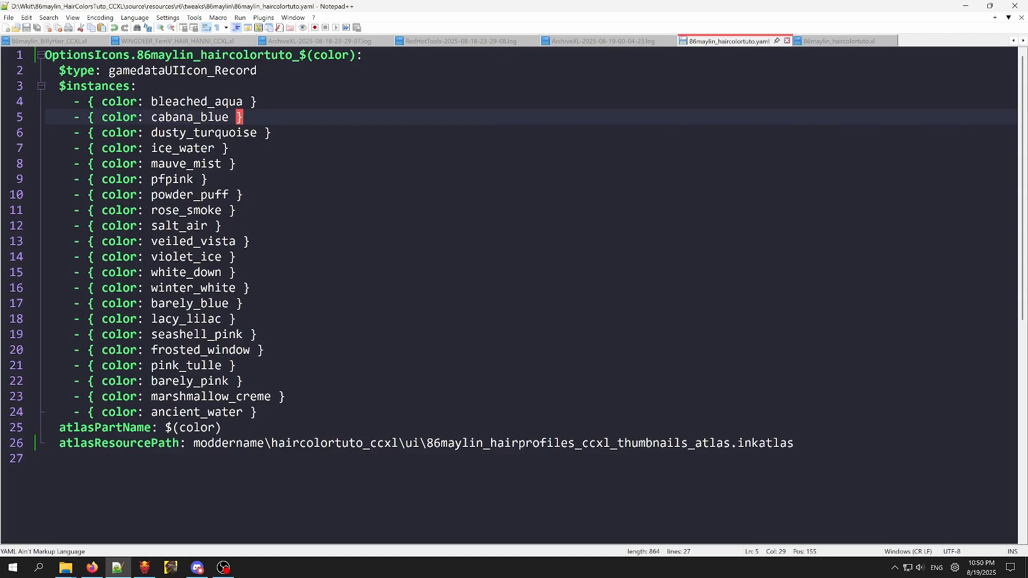
double_click(225, 443)
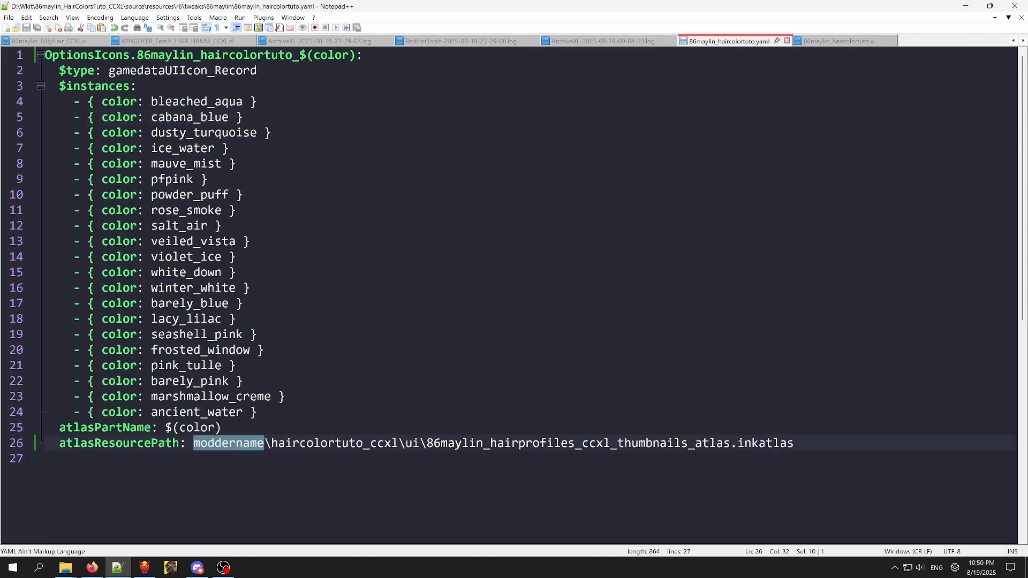
key(ctrl+f)
key(ctrl+h)
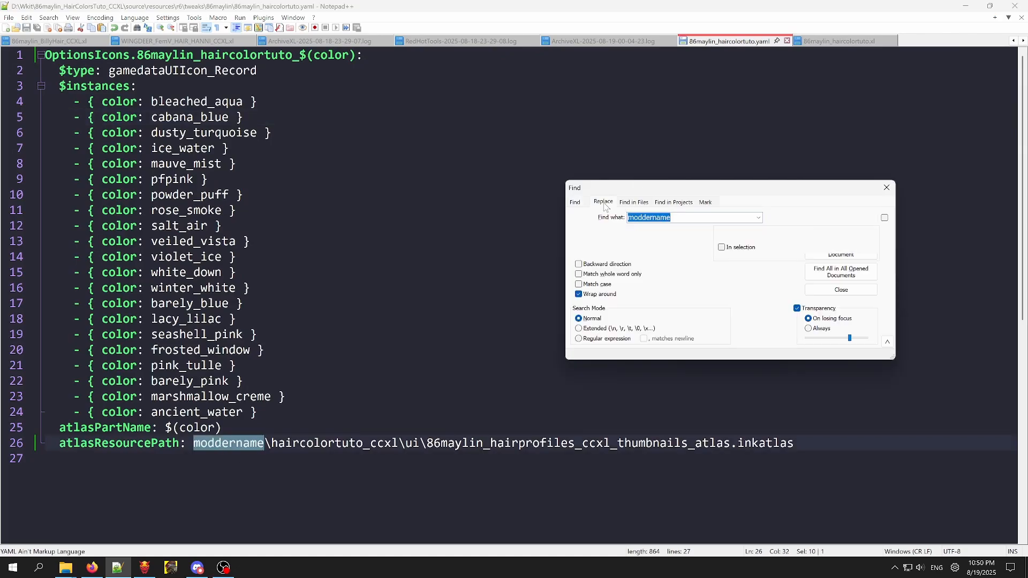
key(Tab)
text(86maylin)
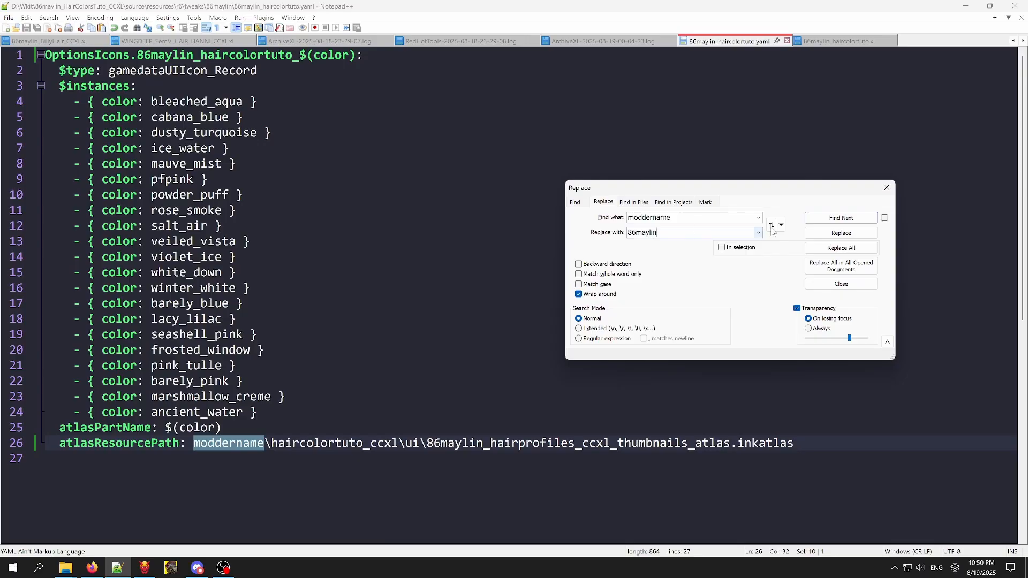
click(840, 248)
click(888, 193)
click(889, 195)
key(ctrl+s)
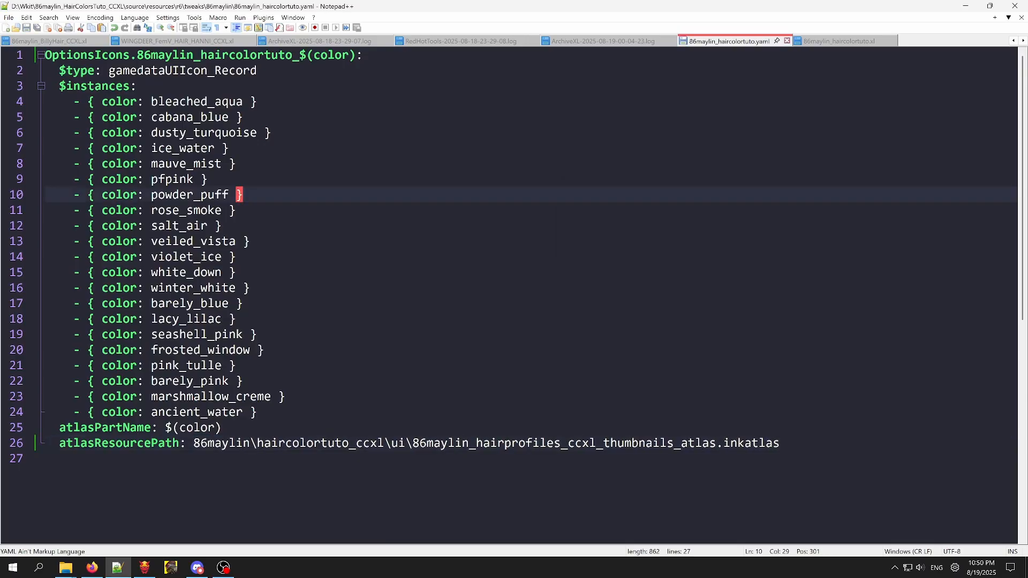
click(236, 257)
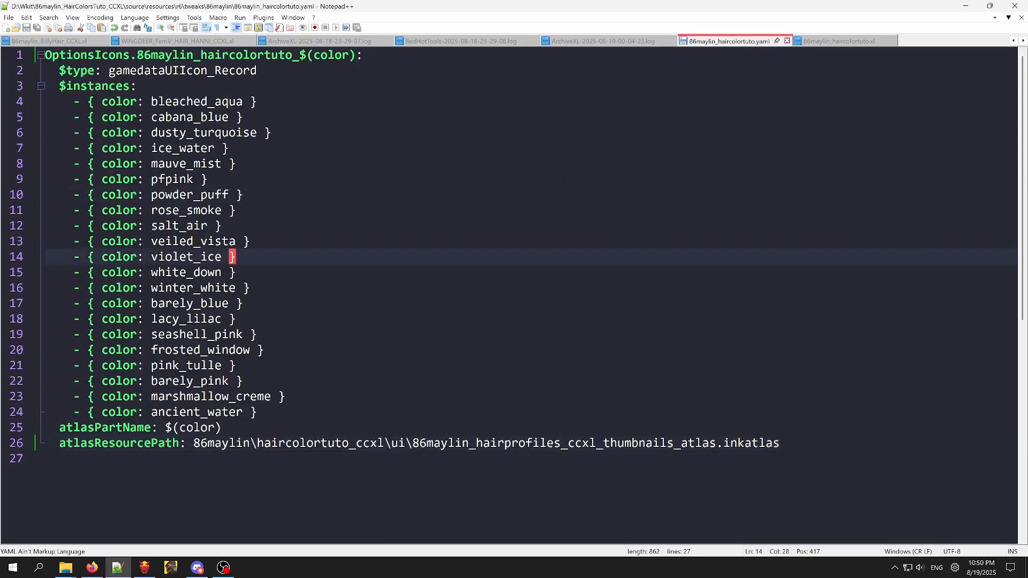
click(391, 50)
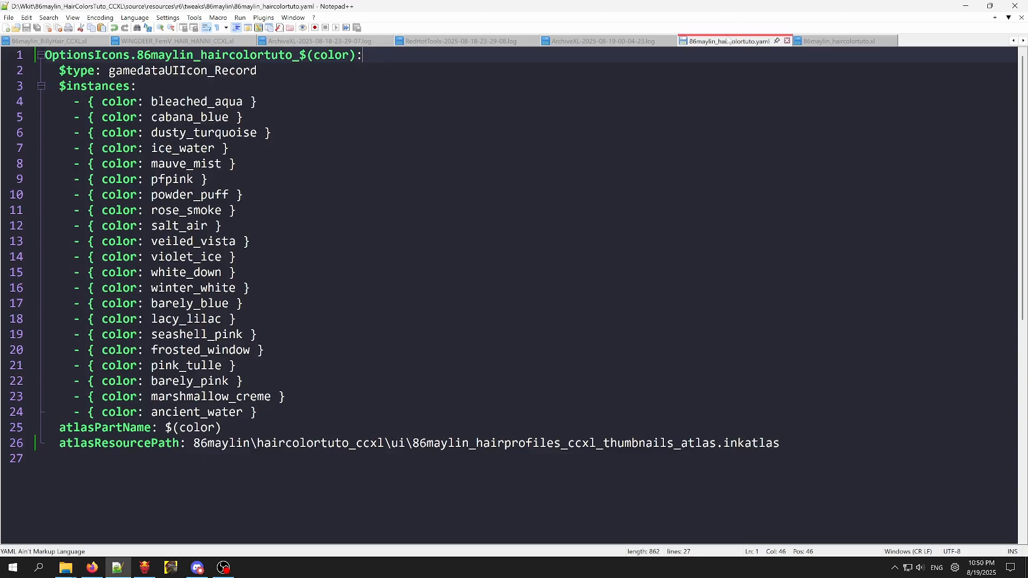
Switch to the Cyberpunk 2077 Modding wiki in Firefox and read the Step 3 instructions on checking for broken paths.
click(673, 41)
click(155, 563)
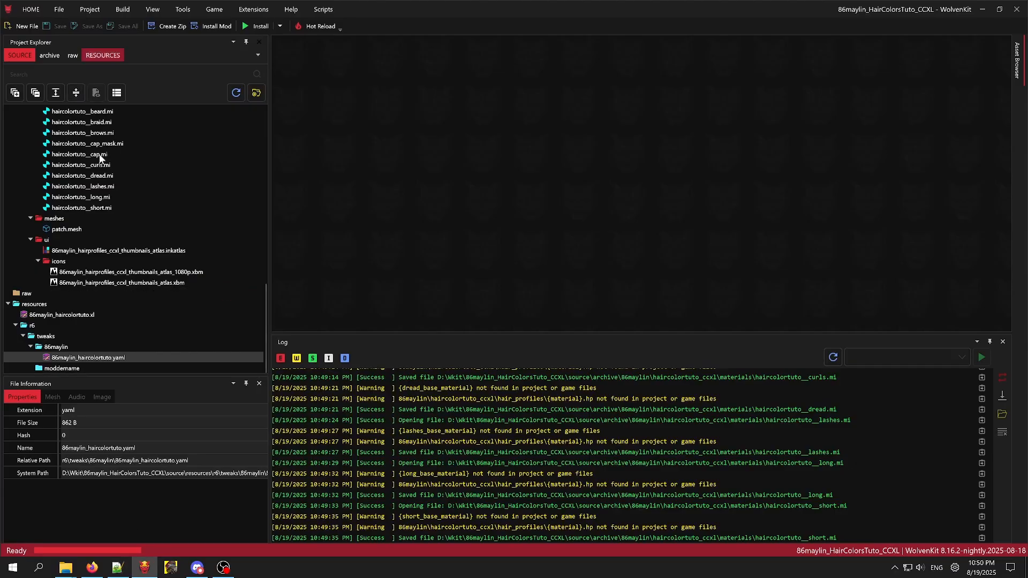
scroll(117, 294, up, 2)
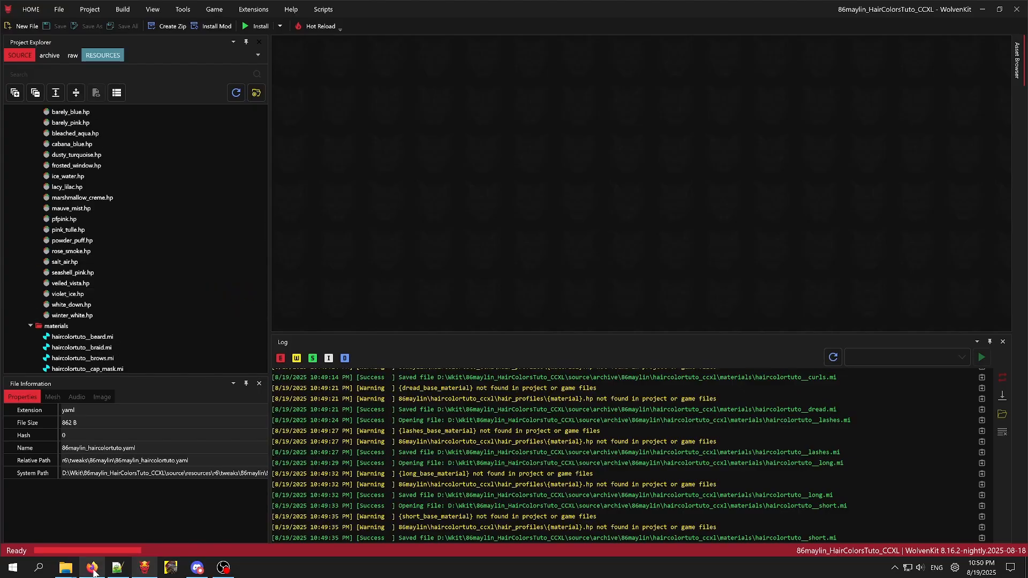
click(93, 571)
scroll(557, 373, down, 6)
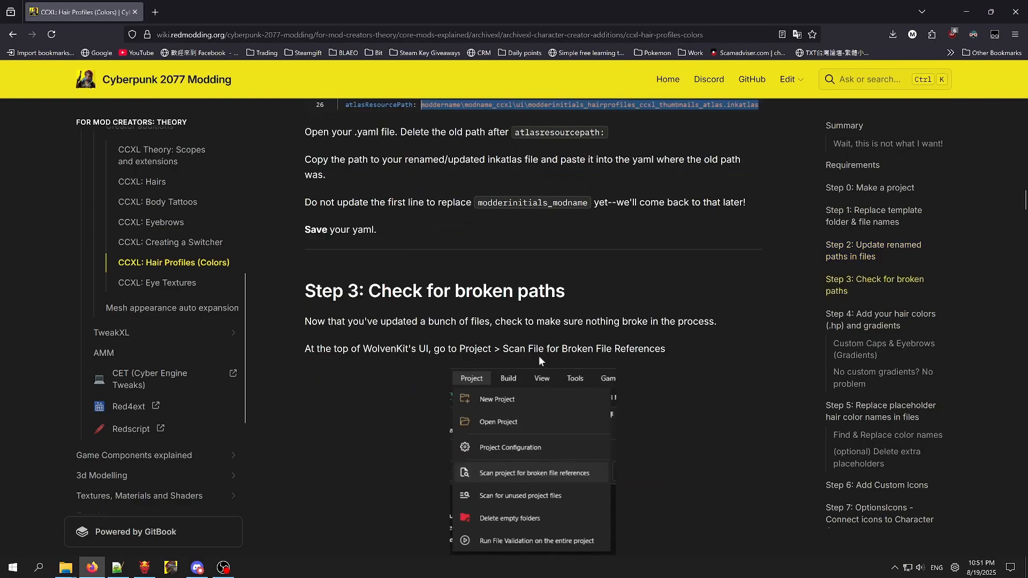
scroll(539, 355, up, 3)
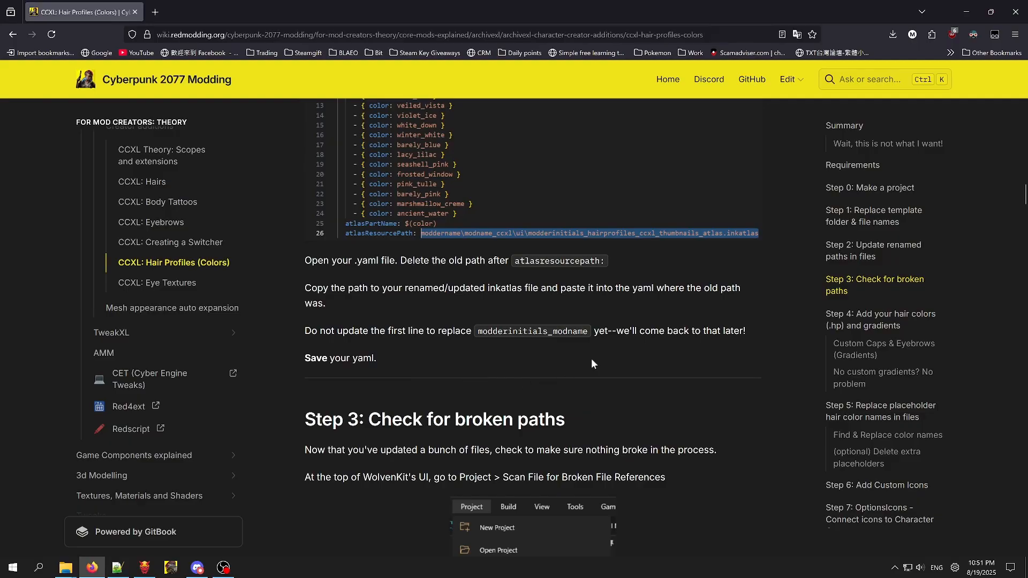
scroll(578, 369, down, 3)
scroll(515, 371, down, 1)
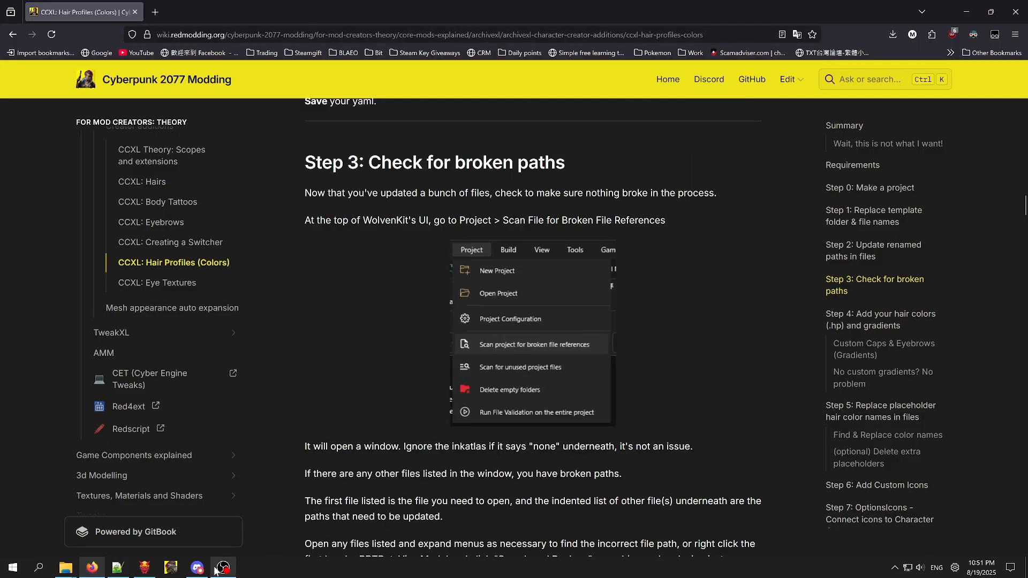
Scan the 86maylin_HairColorsTuto_CCXL project for broken file references in WolvenKit, review the report and close it.
click(145, 568)
click(91, 9)
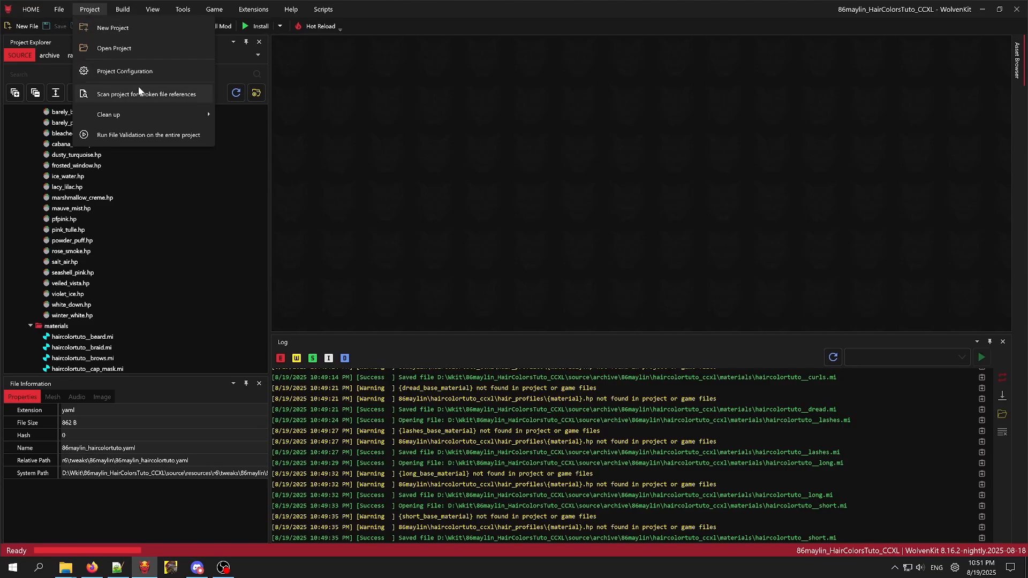
click(152, 94)
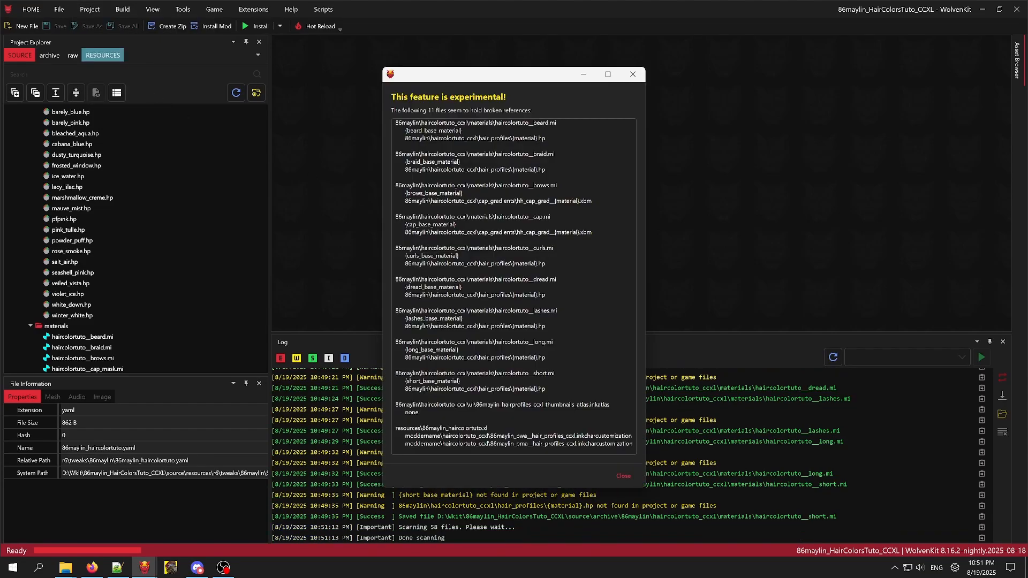
click(632, 75)
Open haircolortuto__beard.mi and inspect its baseMaterial and the DepotPath of its HairProfile value.
scroll(160, 279, up, 10)
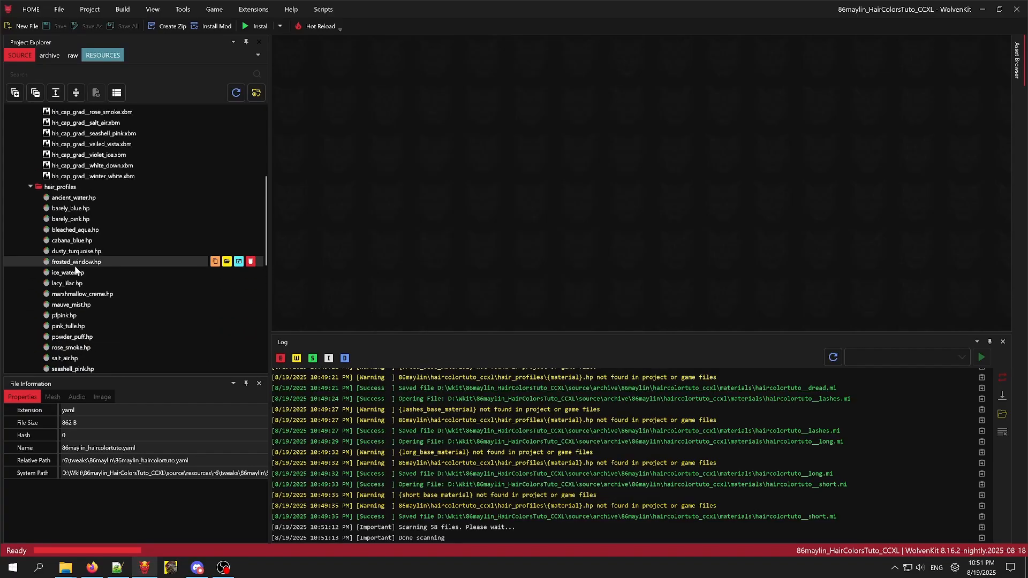
scroll(139, 247, down, 13)
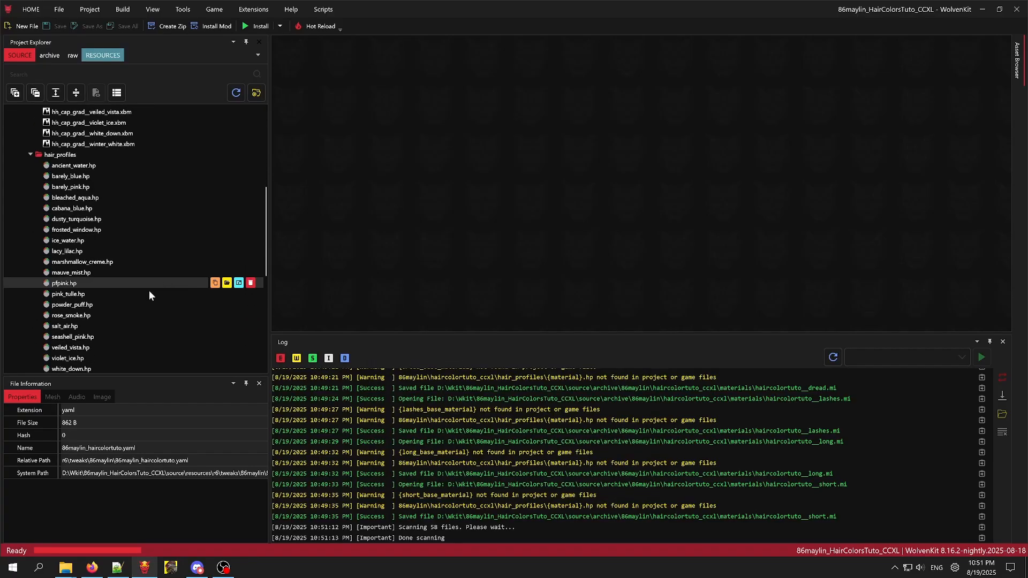
double_click(85, 219)
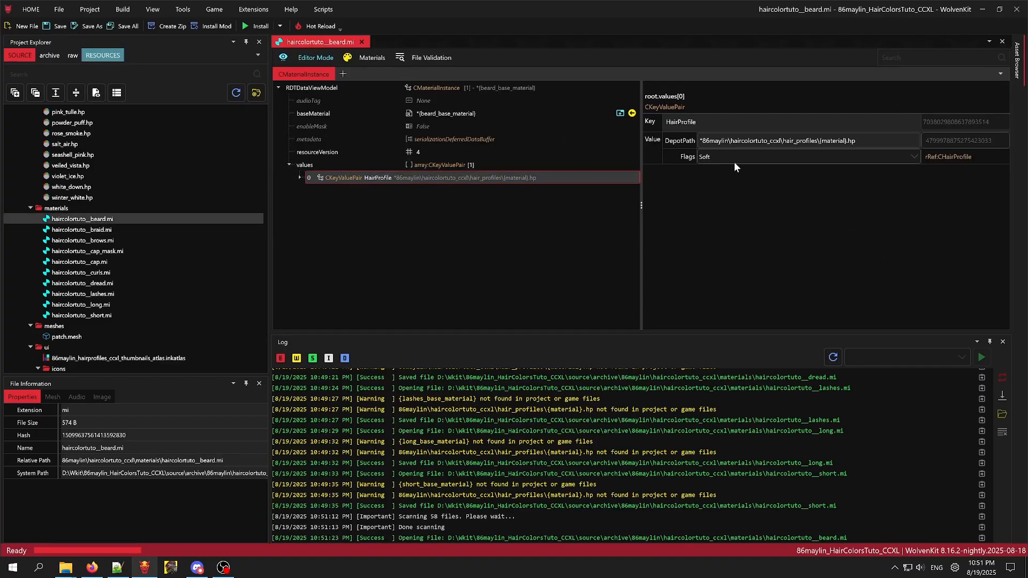
click(432, 114)
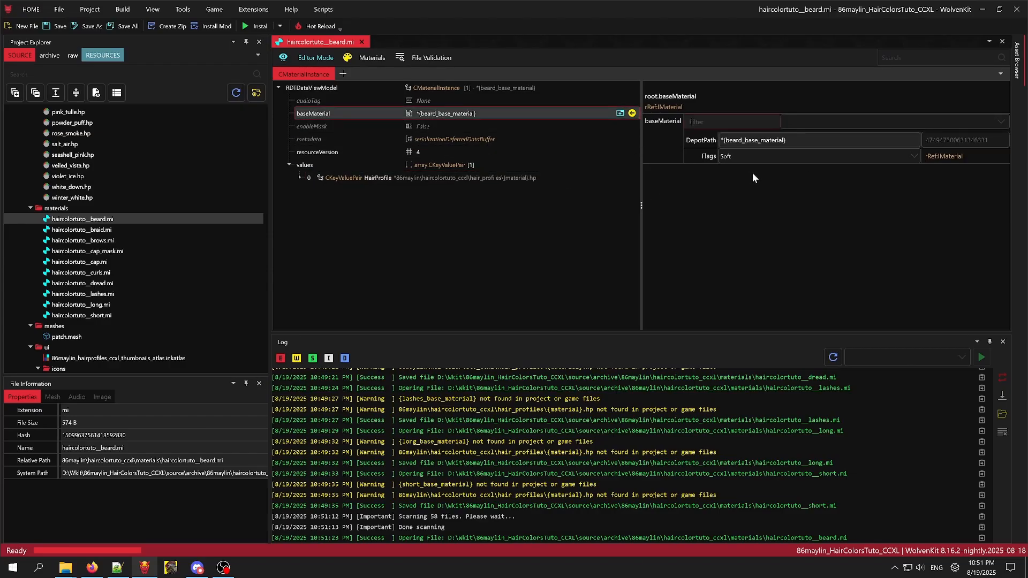
click(471, 178)
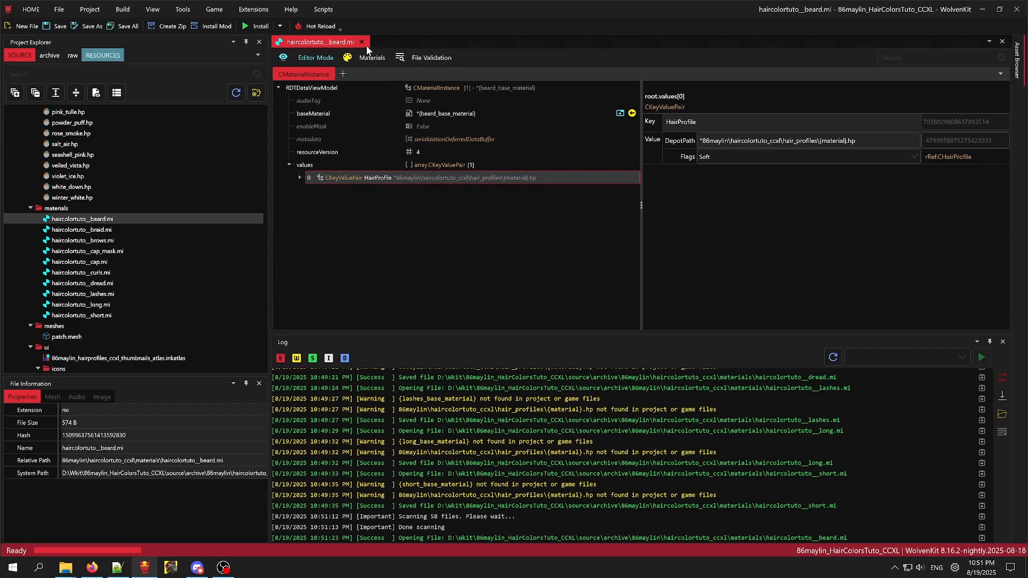
triple_click(734, 141)
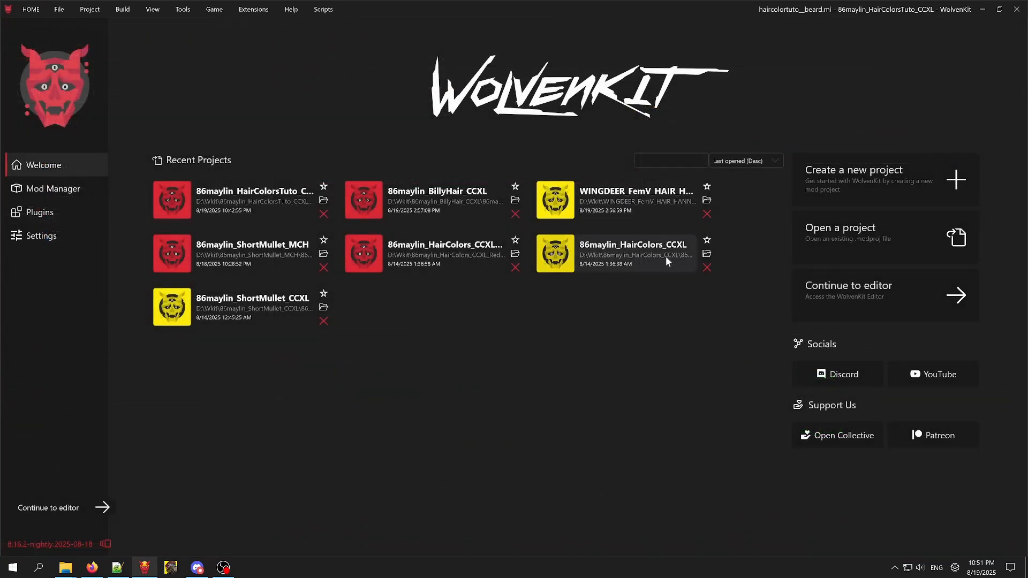
Open the 86maylin_HairColors_CCXL project, inspect the paths in haircolor__braid.mi for comparison and close the file.
click(655, 251)
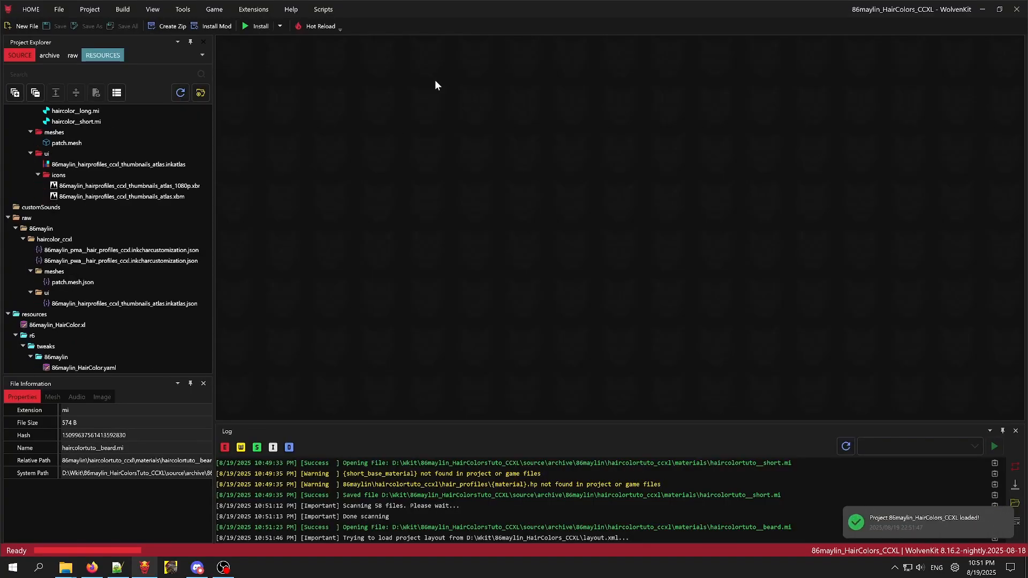
scroll(97, 304, up, 6)
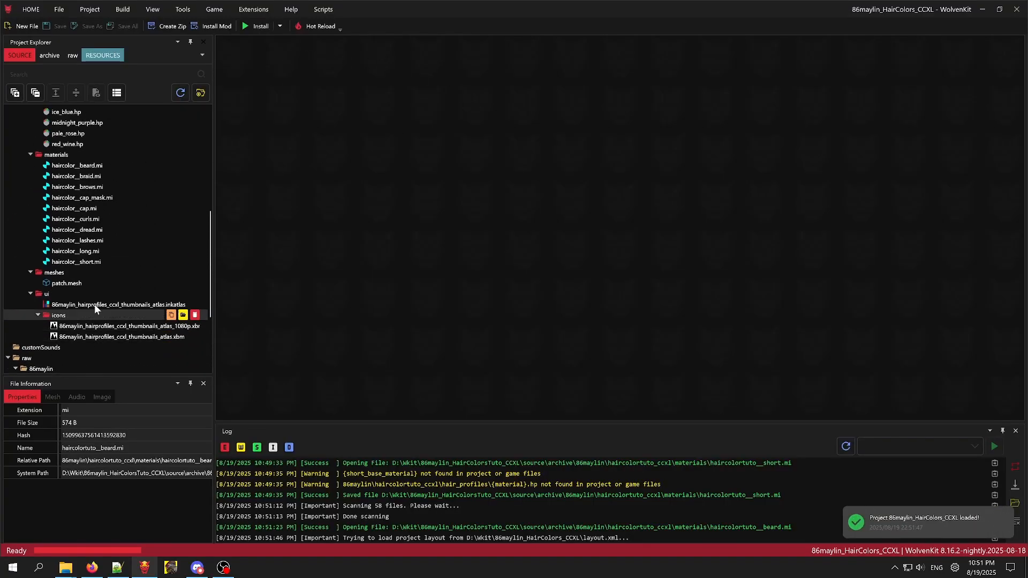
double_click(100, 228)
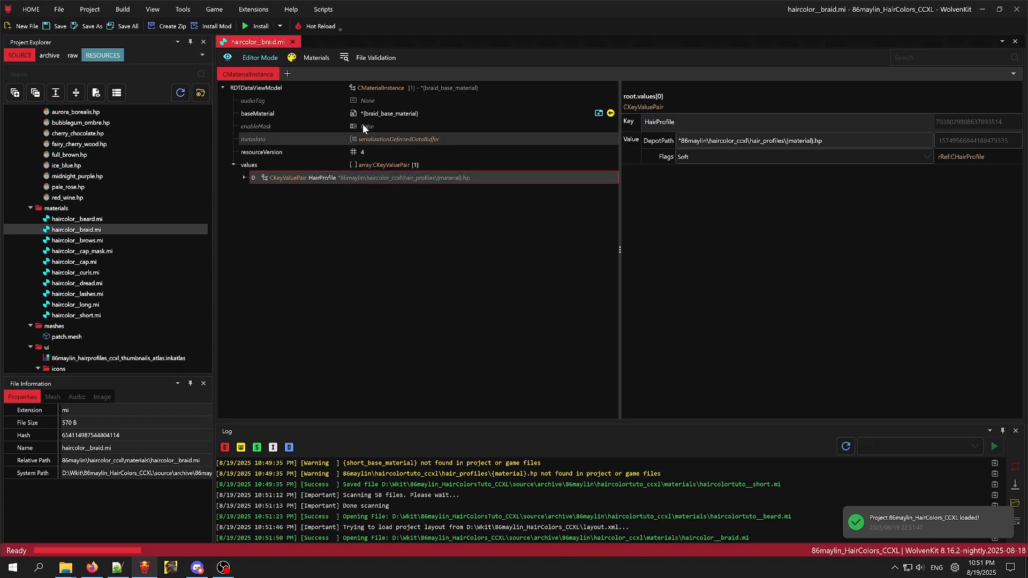
click(292, 41)
Scan the 86maylin_HairColors_CCXL project for broken file references and close the report.
click(131, 11)
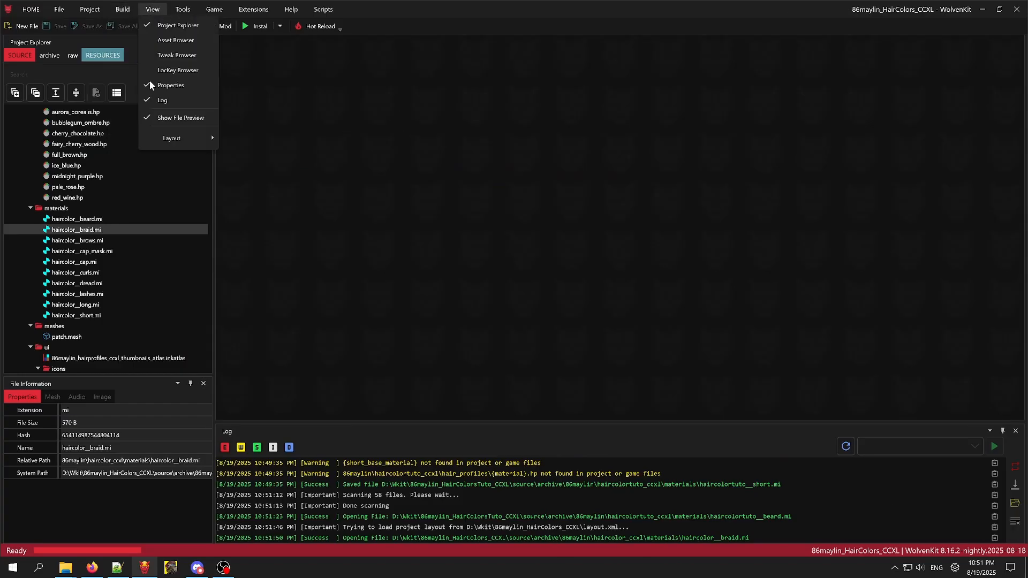
click(130, 93)
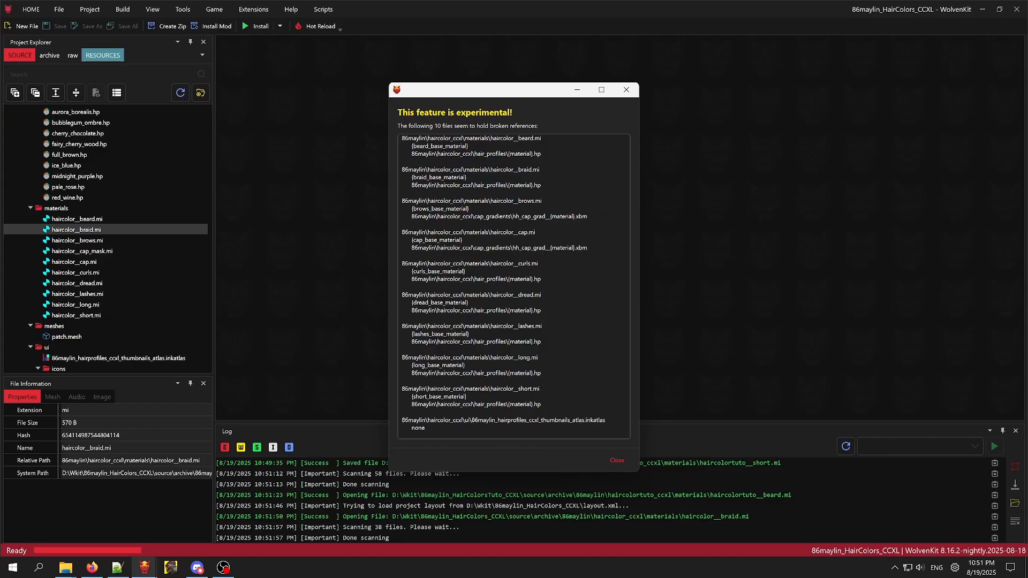
click(617, 461)
Reopen the 86maylin_HairColorsTuto_CCXL project from the recent projects.
click(35, 11)
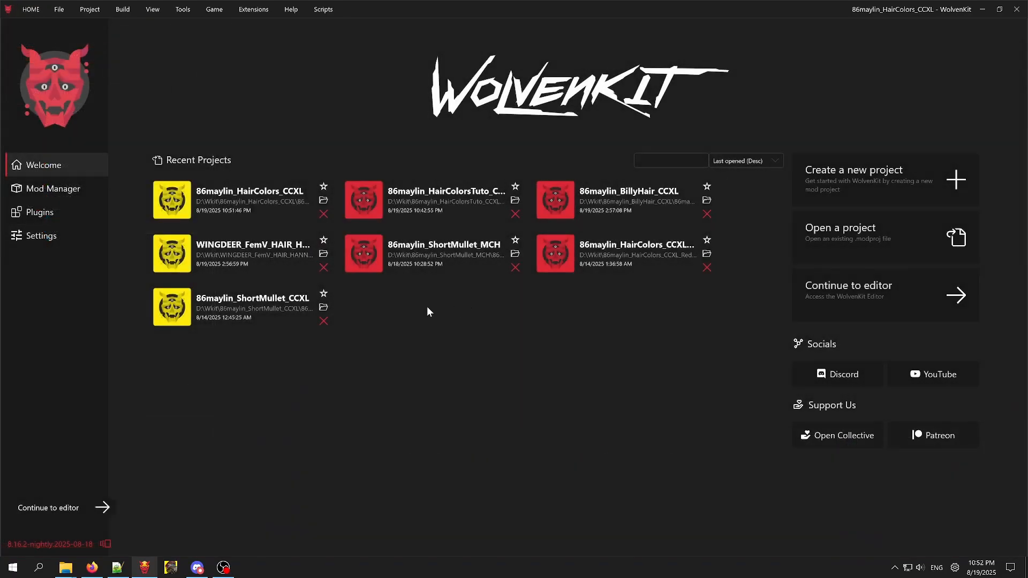
click(449, 202)
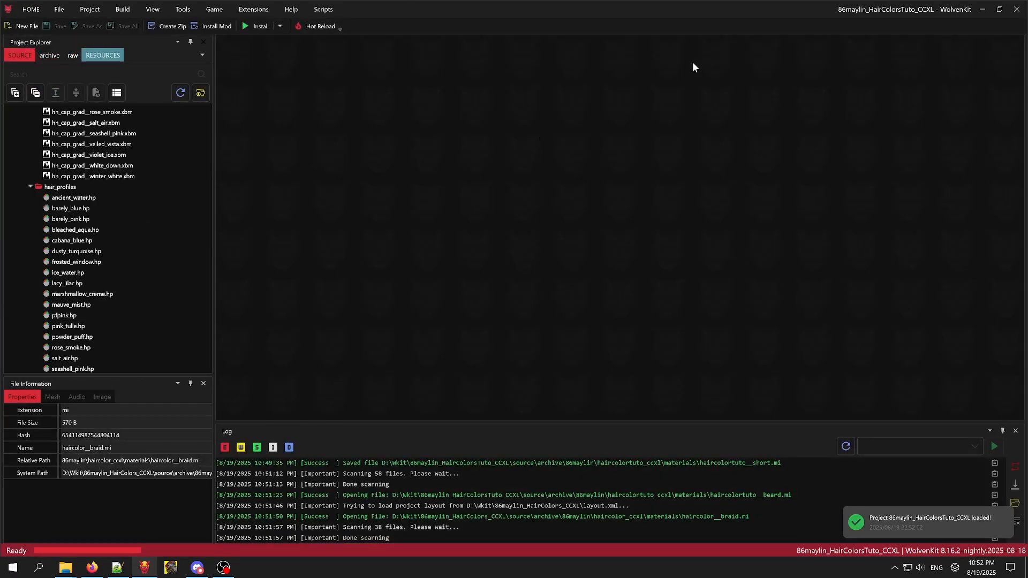
scroll(117, 279, up, 7)
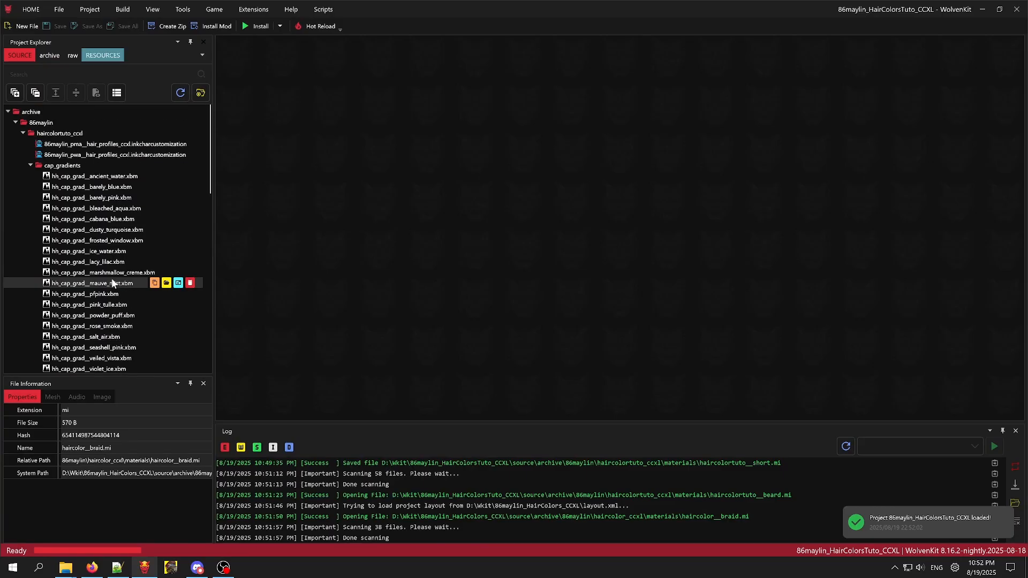
scroll(112, 279, down, 3)
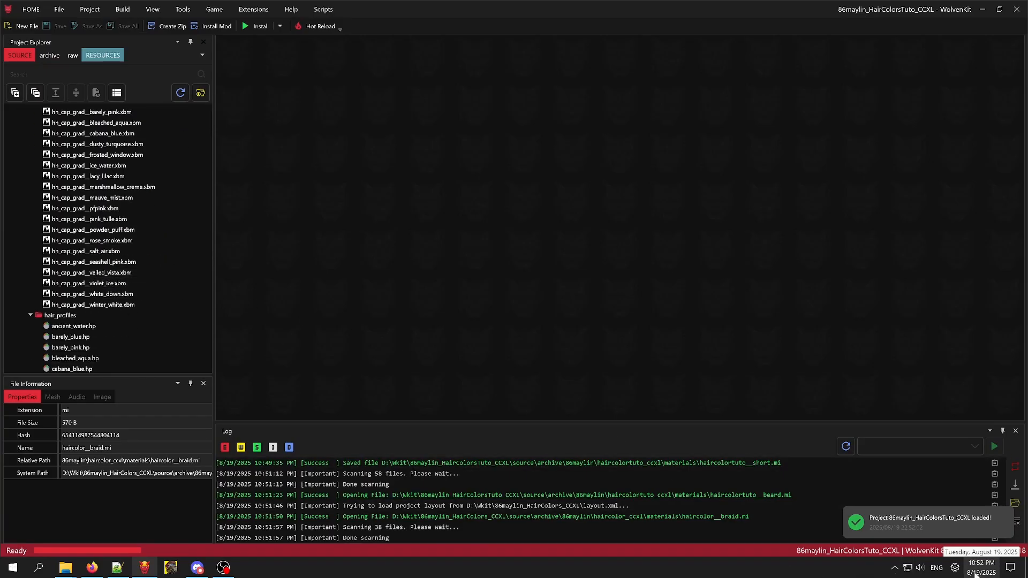
click(121, 10)
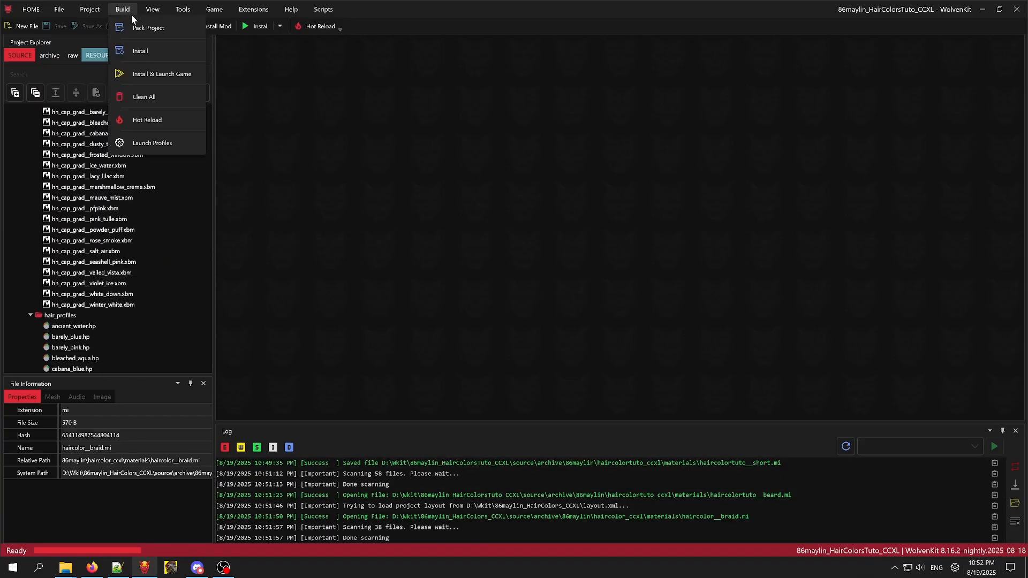
click(108, 10)
click(89, 10)
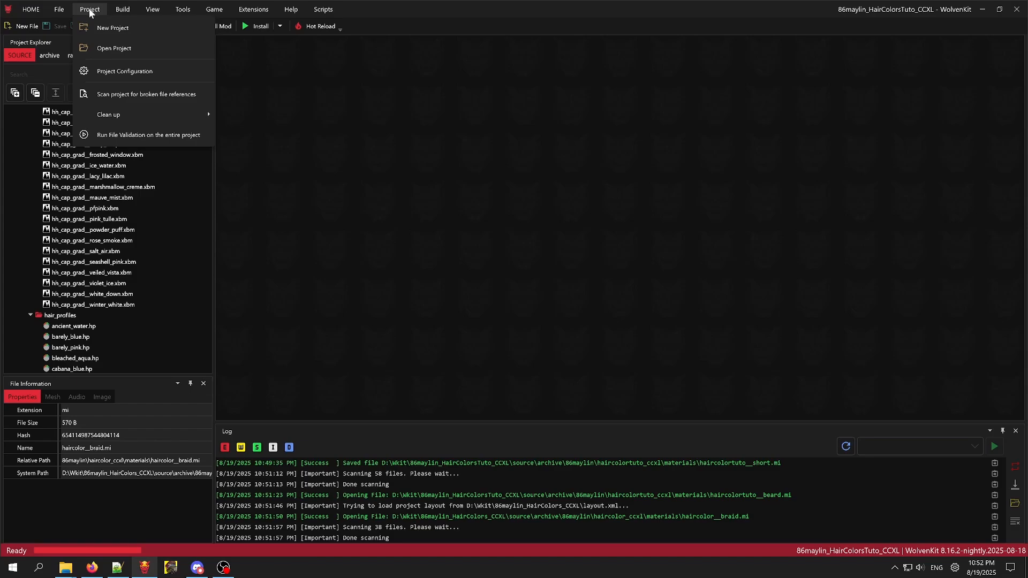
click(367, 166)
scroll(98, 257, up, 3)
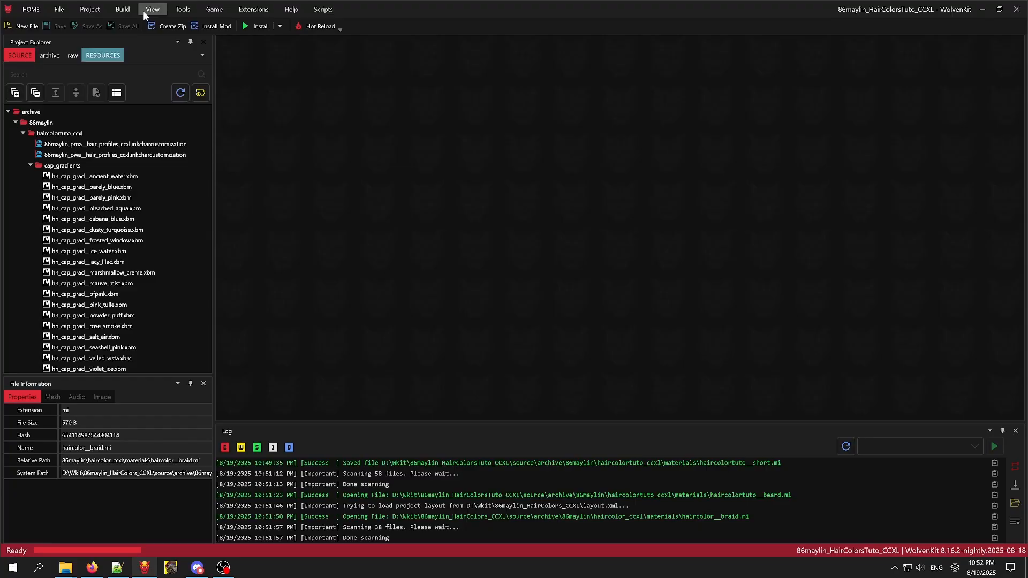
Rescan the project for broken file references and examine the entries for the .mi materials, the thumbnails inkatlas and 86maylin_haircolortuto.xl.
click(103, 9)
click(126, 93)
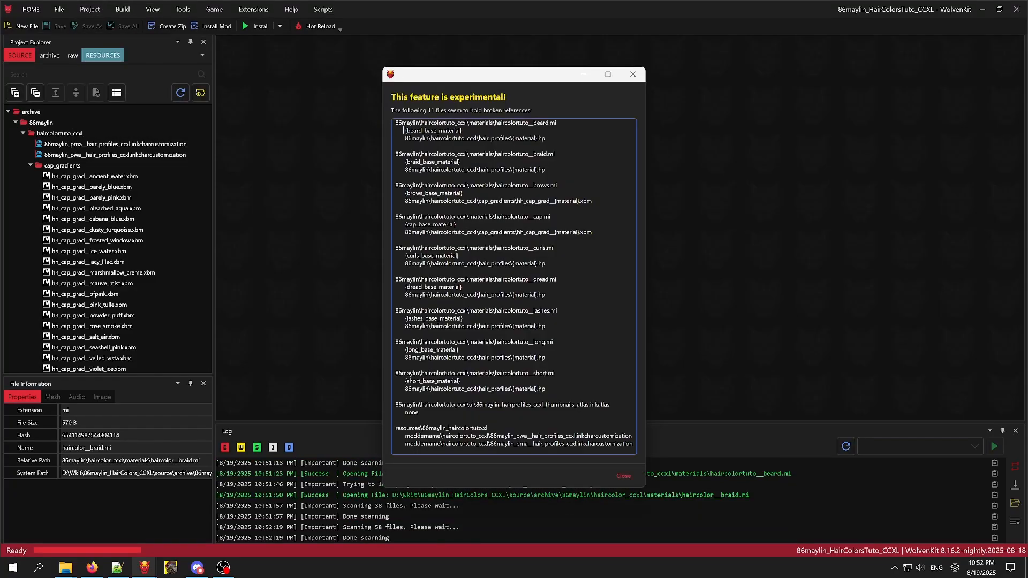
drag(405, 131, 464, 123)
drag(462, 131, 545, 389)
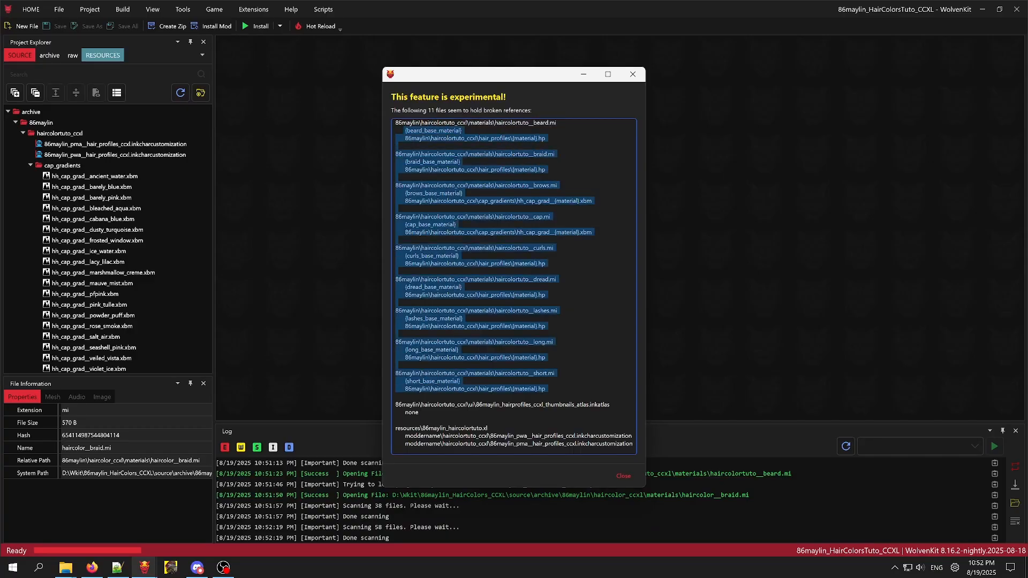
click(460, 381)
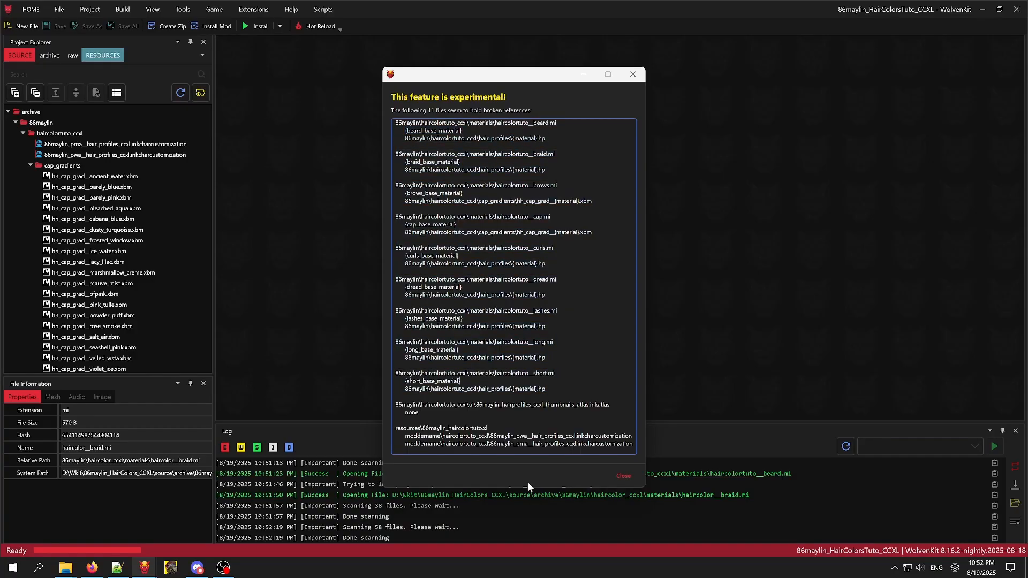
drag(633, 444, 392, 427)
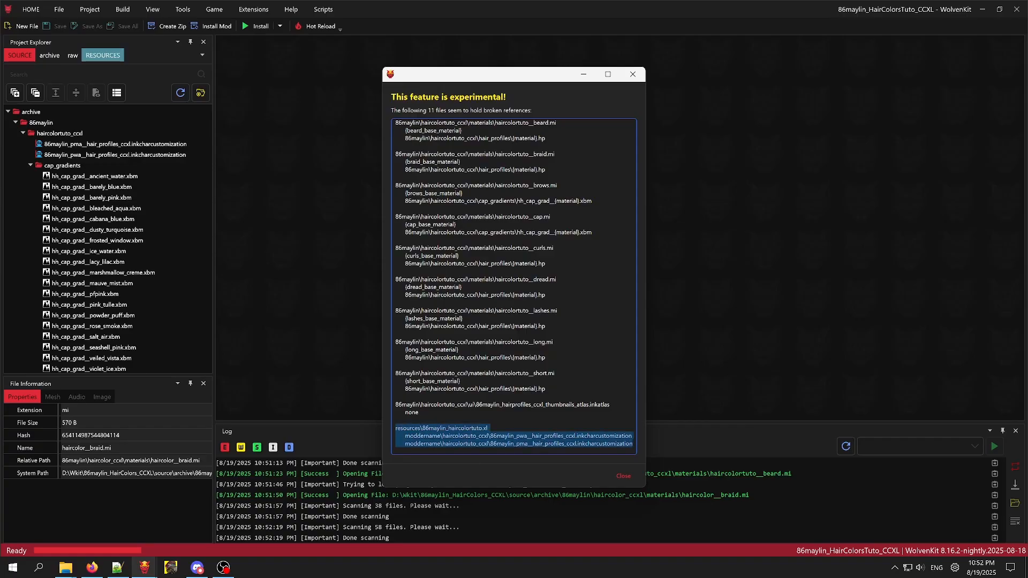
click(504, 444)
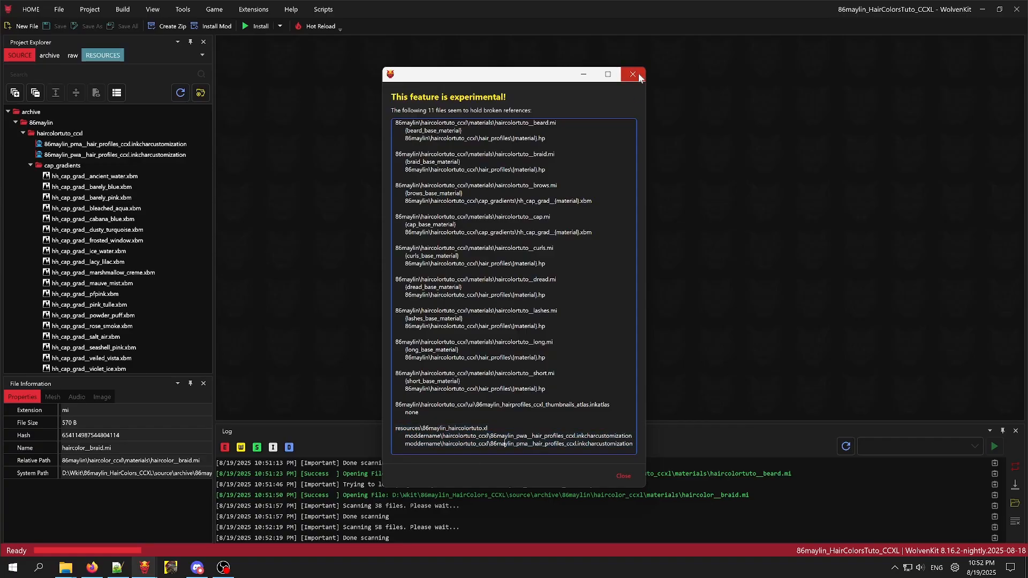
drag(419, 413, 400, 405)
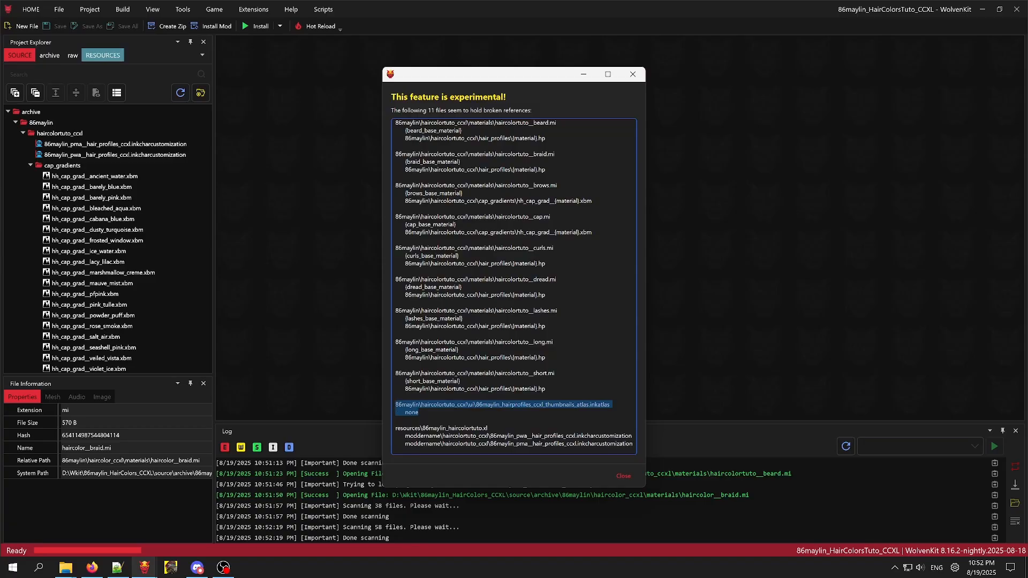
click(407, 412)
Return to the wiki in Firefox and read which broken references to ignore and how to fix the others.
click(92, 567)
scroll(473, 323, down, 1)
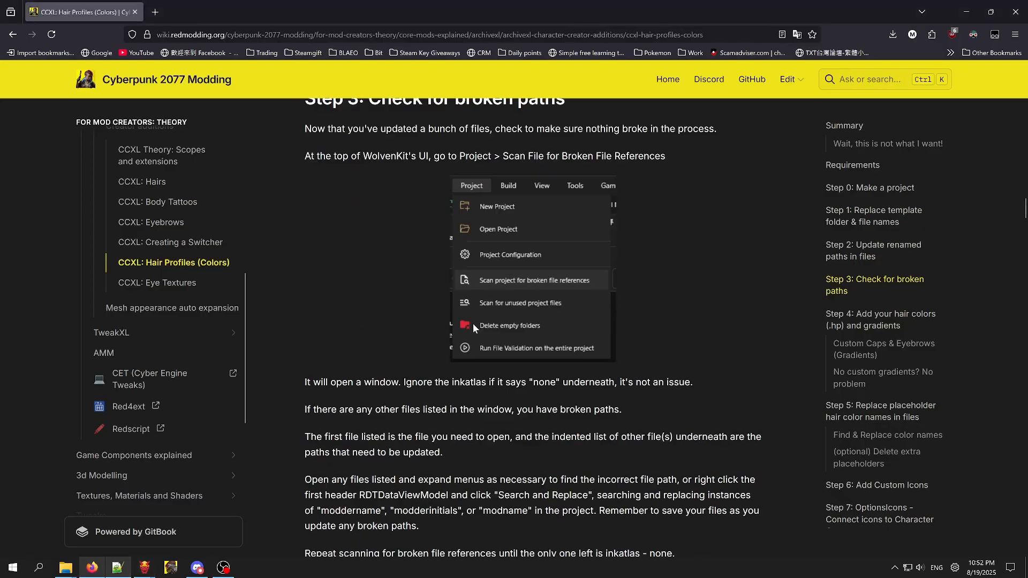
scroll(472, 323, up, 2)
scroll(386, 418, down, 10)
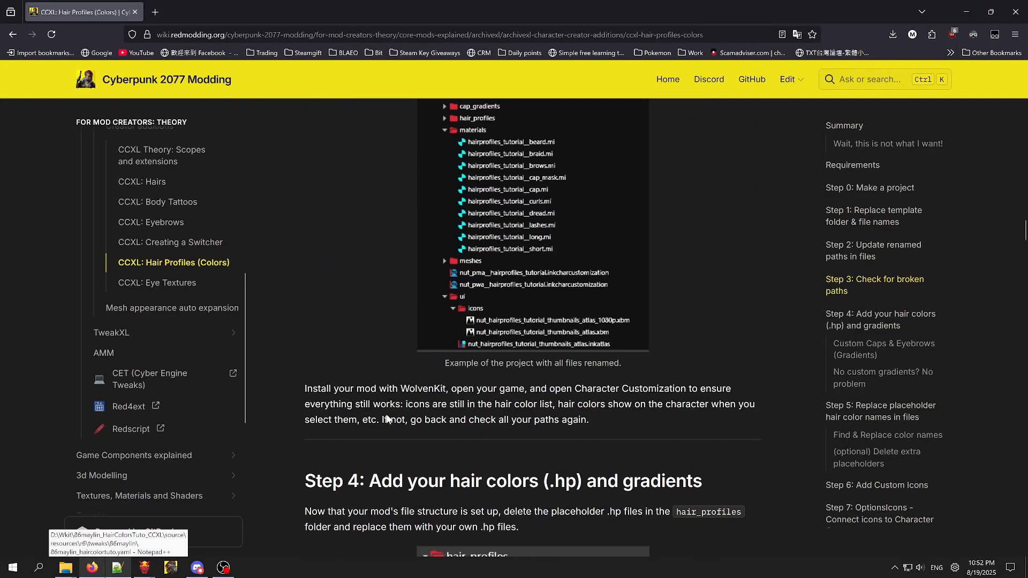
scroll(386, 418, up, 10)
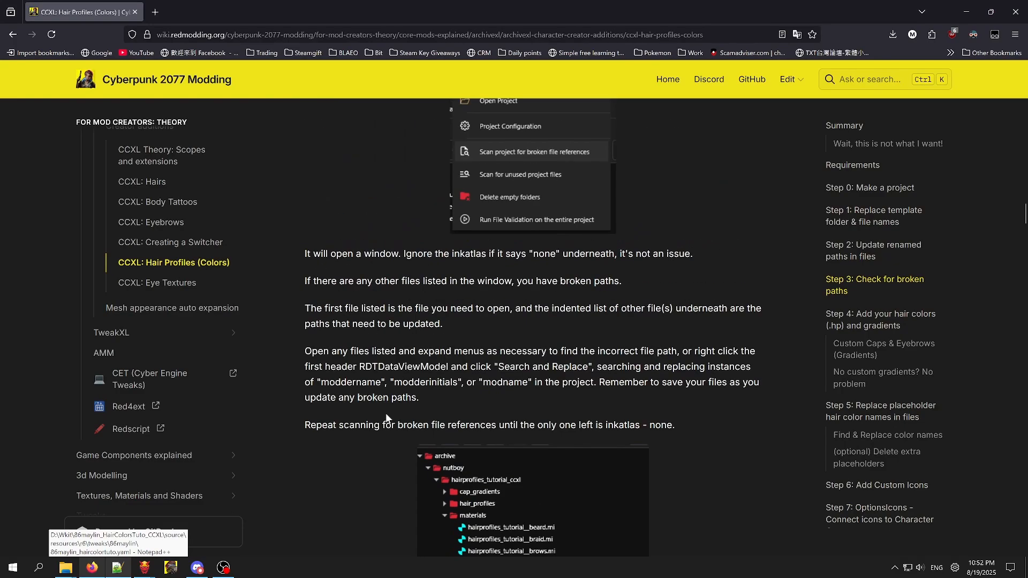
scroll(429, 331, up, 1)
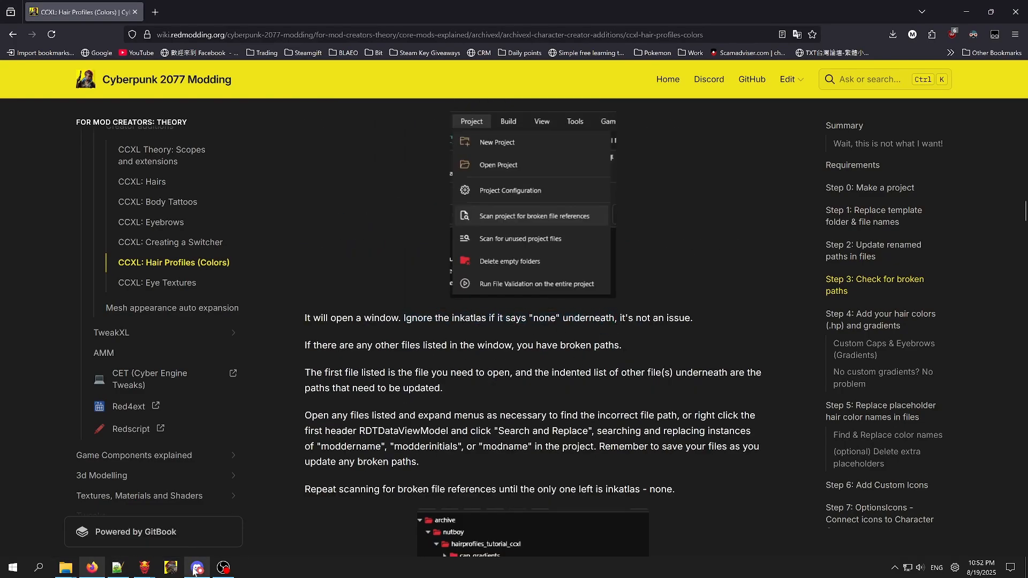
Check the .xl entry in WolvenKit's broken references report, and switch to 86maylin_haircolortuto.xl in Notepad++.
mouse_move(145, 568)
click(188, 510)
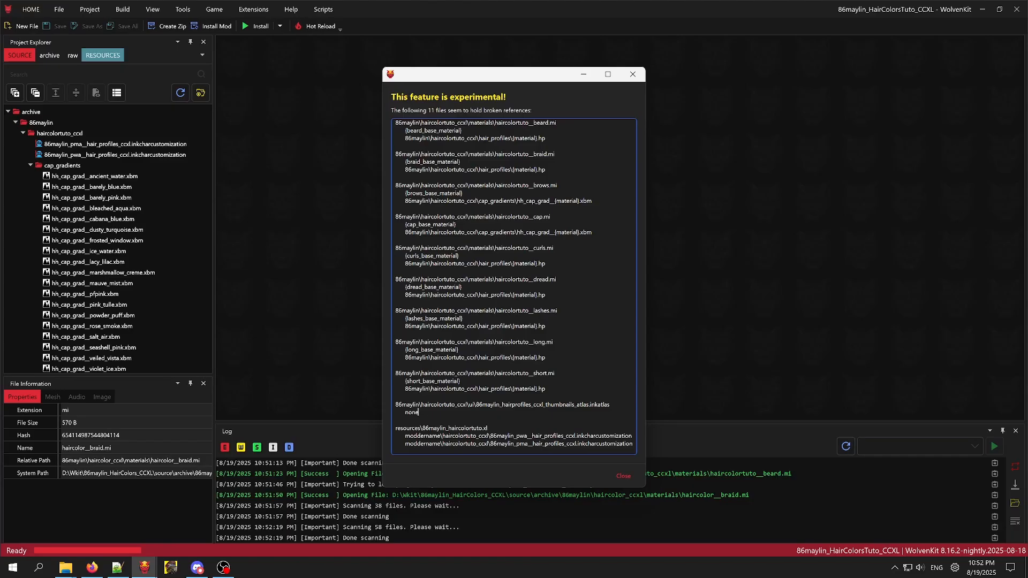
drag(396, 428, 624, 437)
click(127, 567)
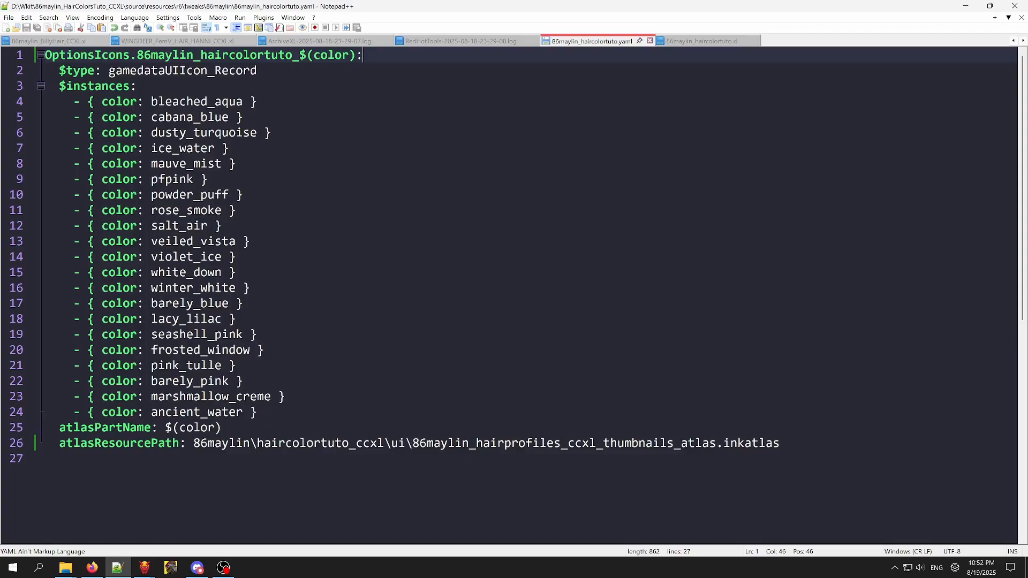
click(243, 195)
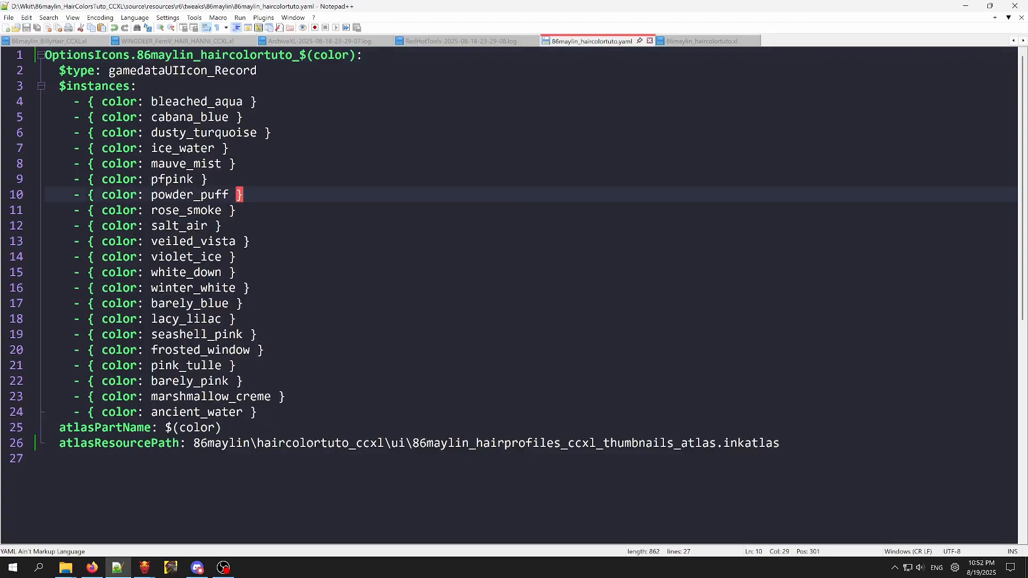
click(729, 41)
click(243, 272)
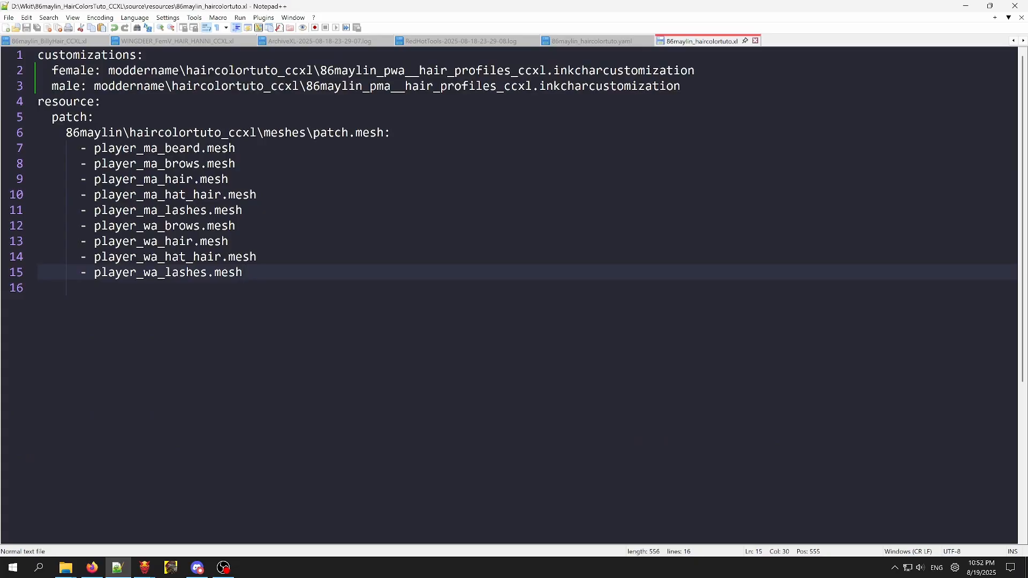
Replace every moddername with 86maylin in 86maylin_haircolortuto.xl and save the file.
double_click(143, 70)
key(ctrl+f)
click(603, 202)
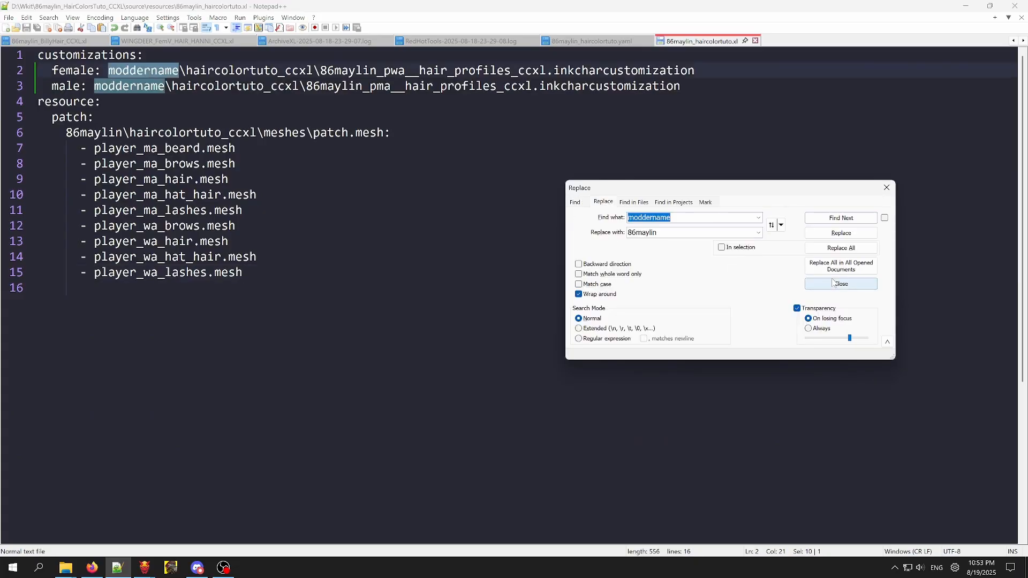
click(836, 250)
click(887, 187)
click(236, 226)
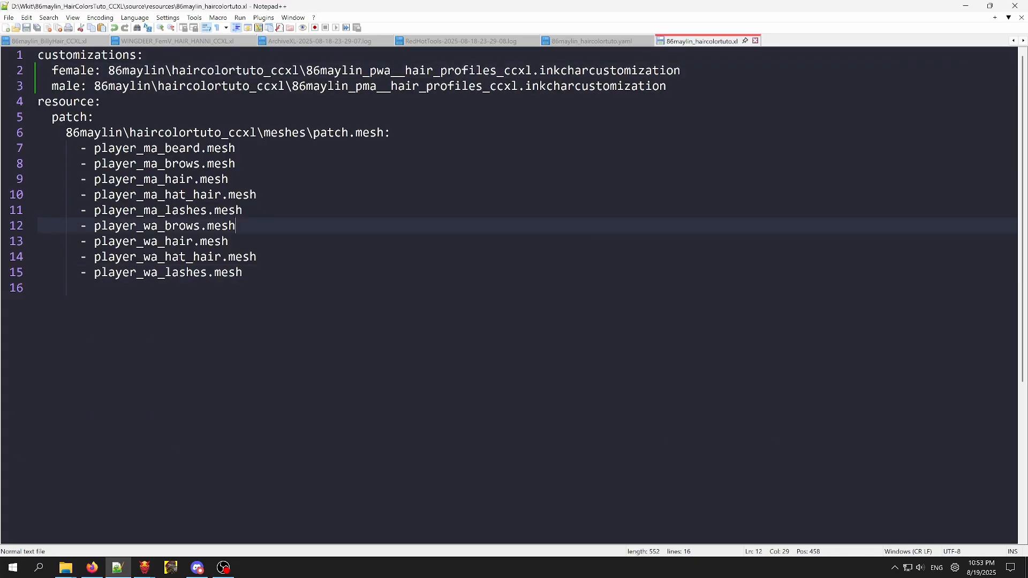
Return to WolvenKit, close the old report and rescan the project for broken file references.
click(965, 6)
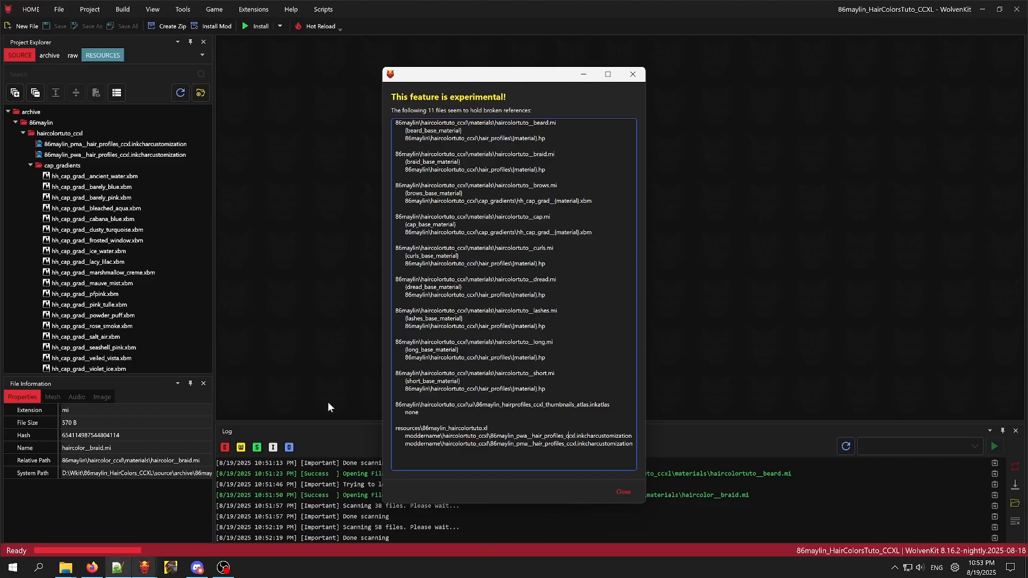
click(627, 492)
click(89, 9)
click(136, 94)
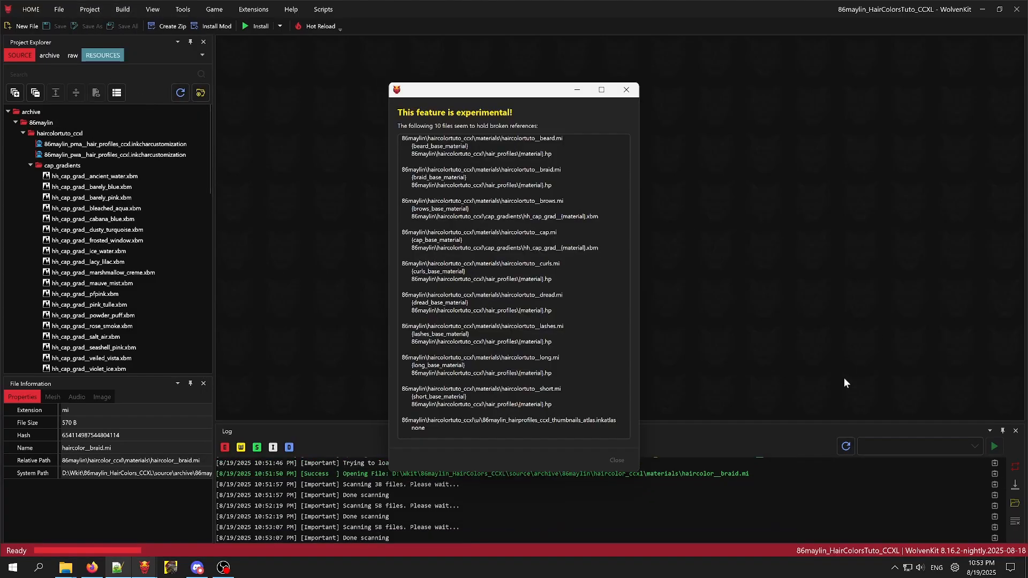
Examine the report's .mi material entries and the thumbnails inkatlas entry, and close the report.
drag(568, 405, 396, 127)
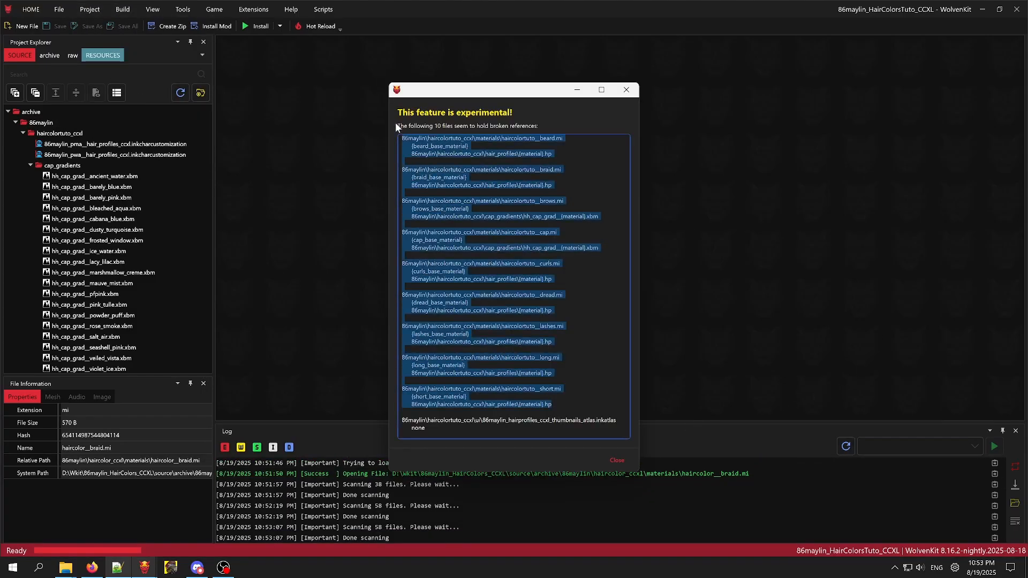
drag(428, 431, 401, 412)
click(436, 420)
click(466, 397)
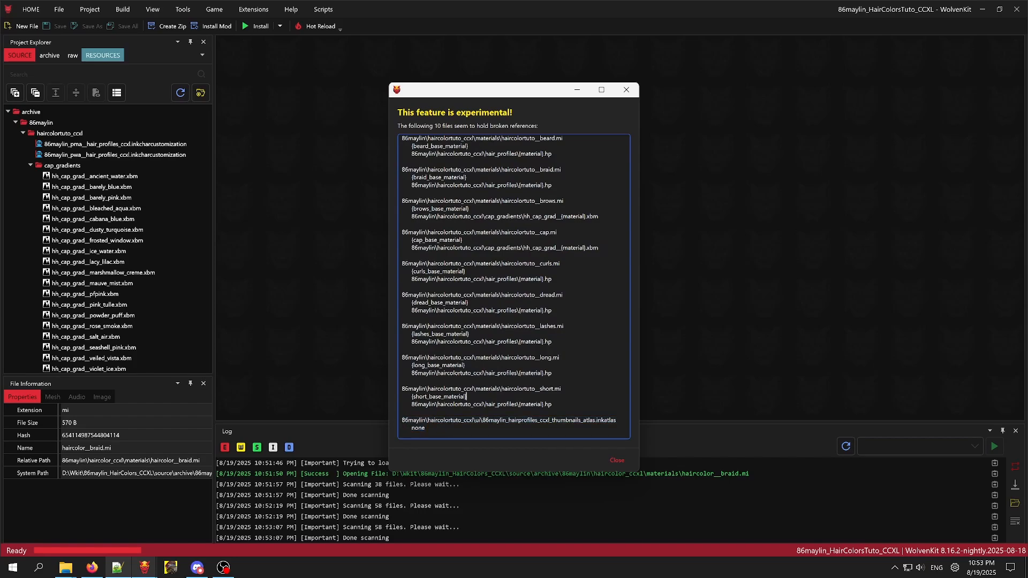
drag(555, 405, 482, 192)
click(573, 373)
click(626, 459)
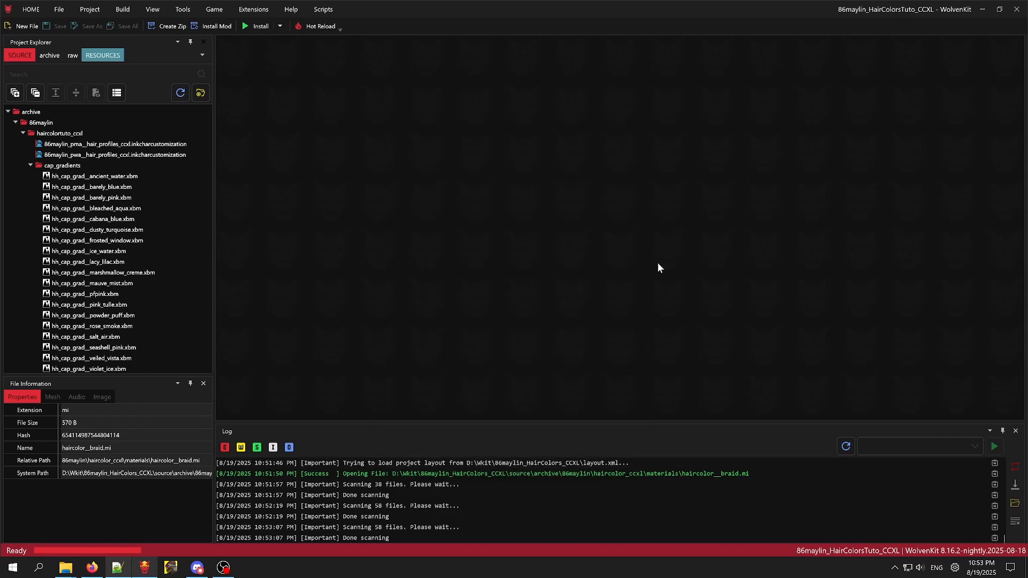
Return to the wiki in Firefox and read Step 4 on replacing the placeholder .hp files.
scroll(156, 284, down, 1)
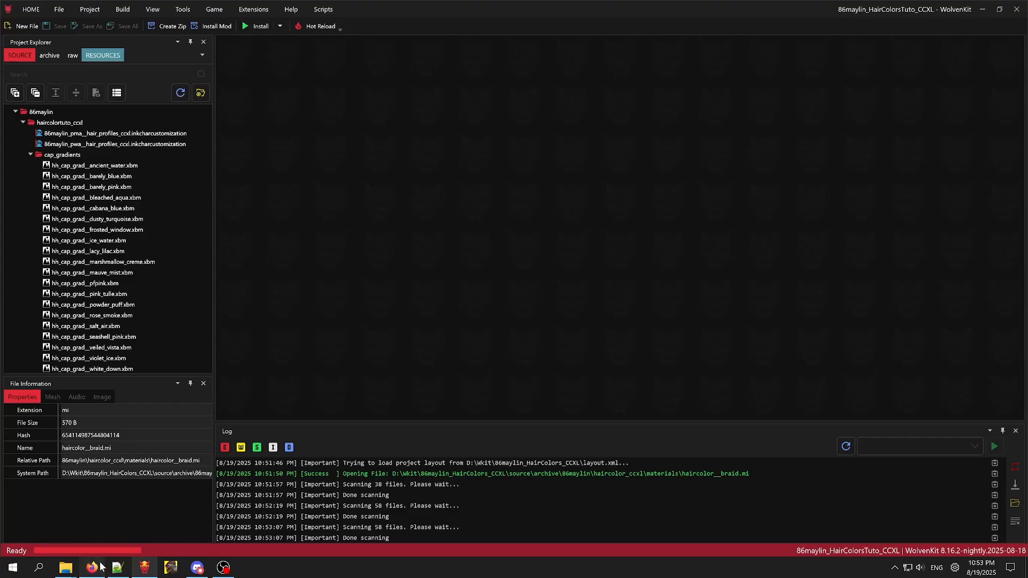
key(alt+Tab)
scroll(590, 355, down, 10)
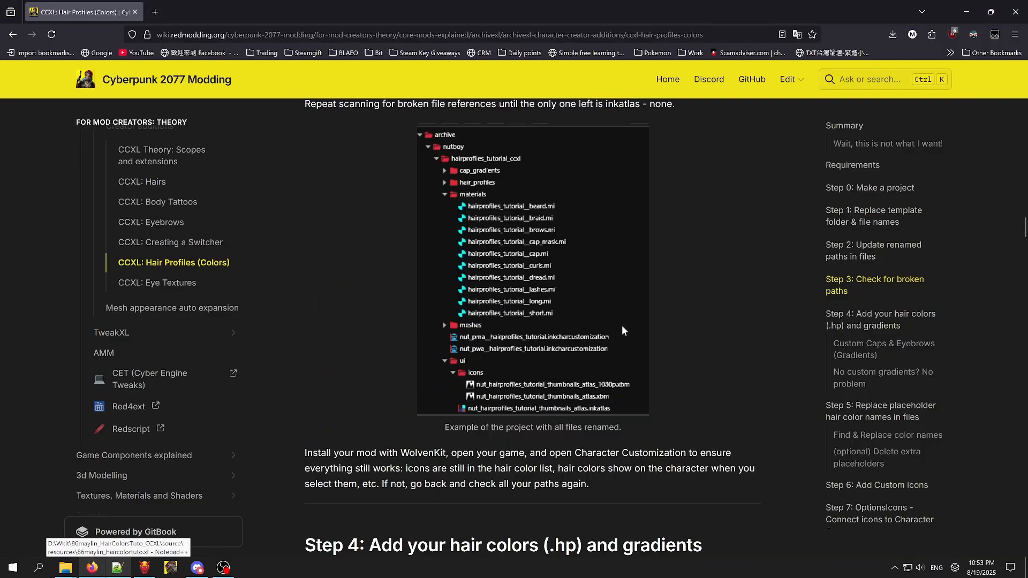
scroll(374, 410, down, 3)
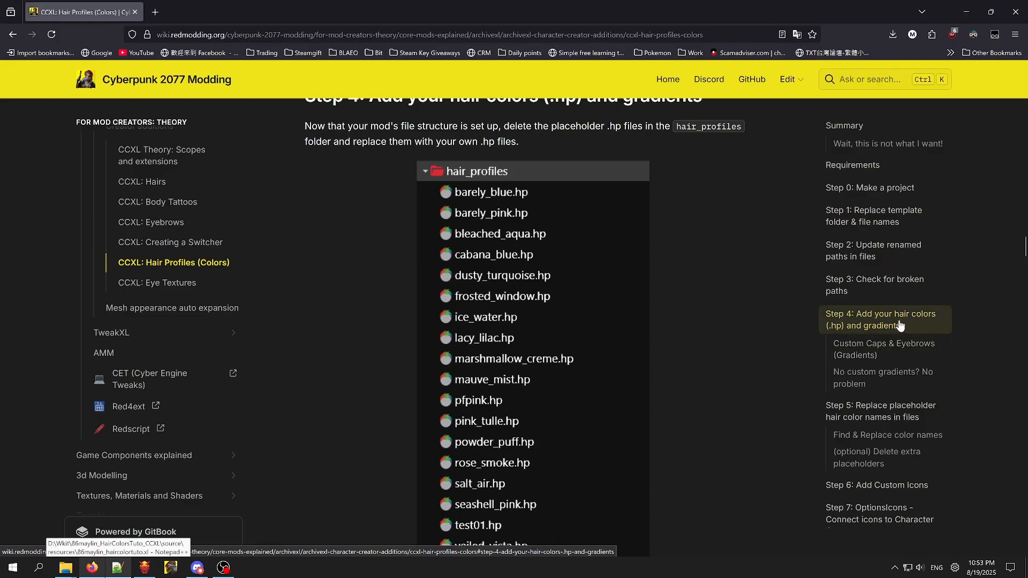
In File Explorer, copy all .hp files from the hair_profiles folder of the 86maylin_HairColors_CCXL project.
mouse_move(66, 568)
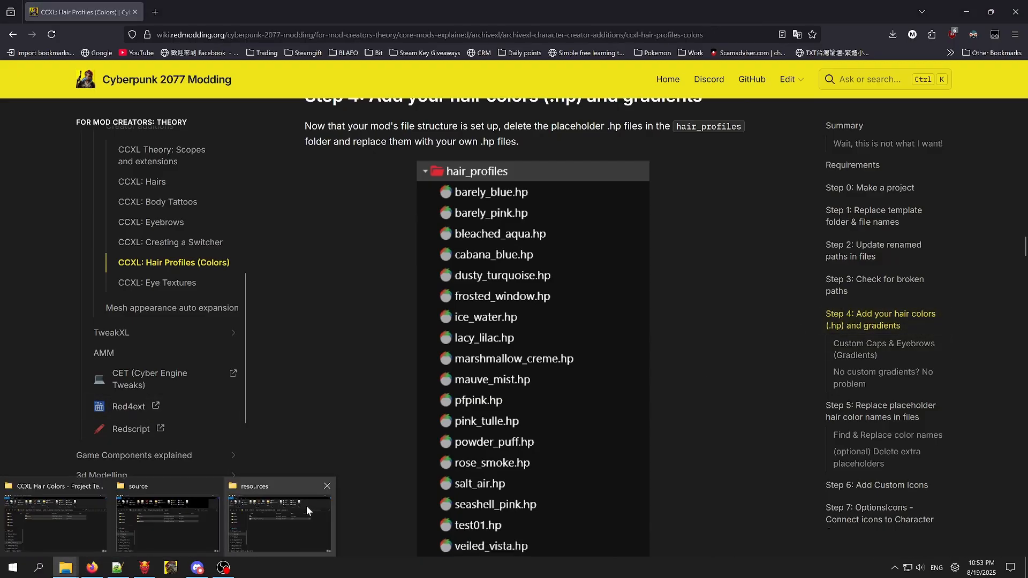
click(259, 523)
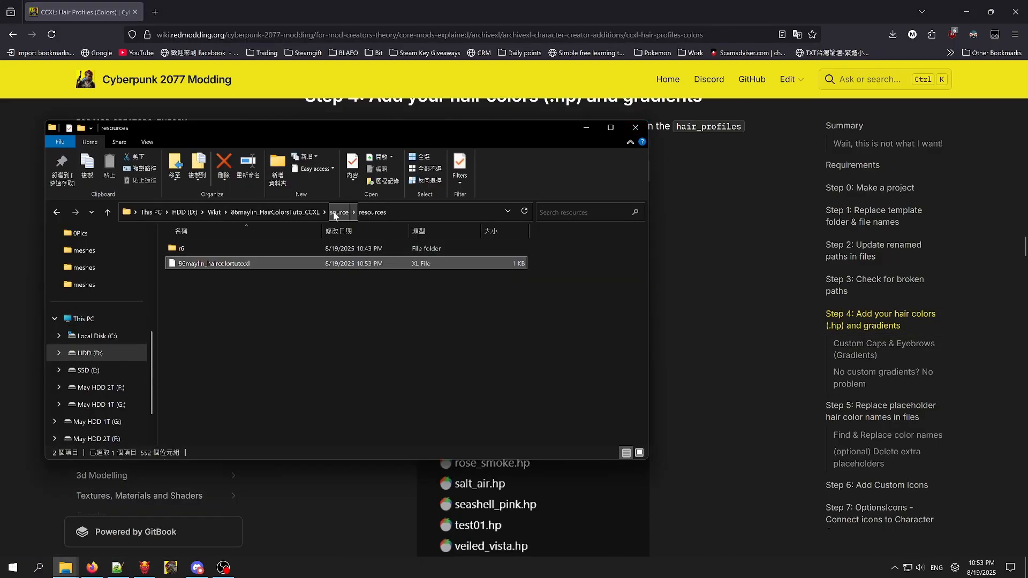
click(215, 213)
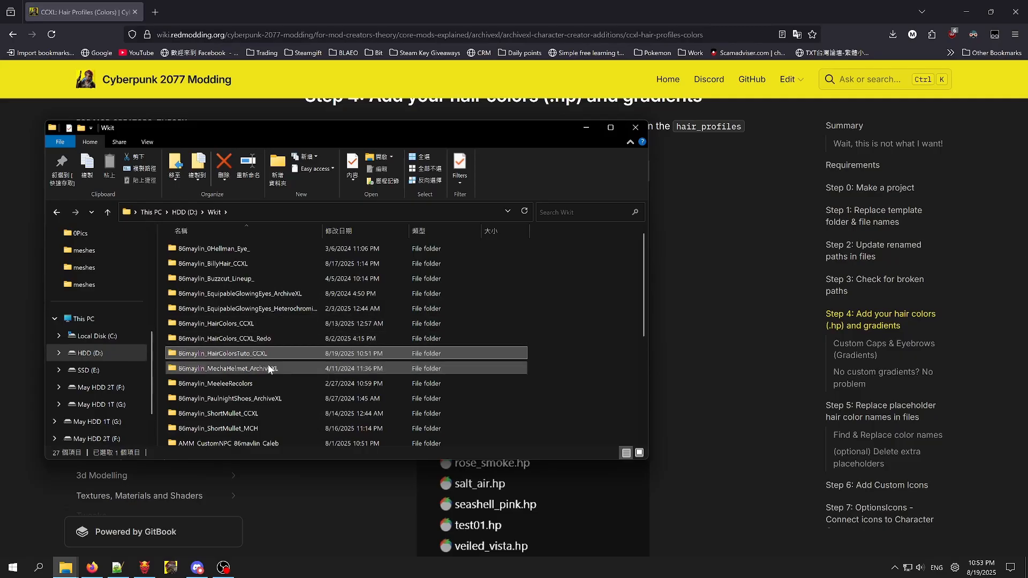
click(261, 323)
double_click(262, 323)
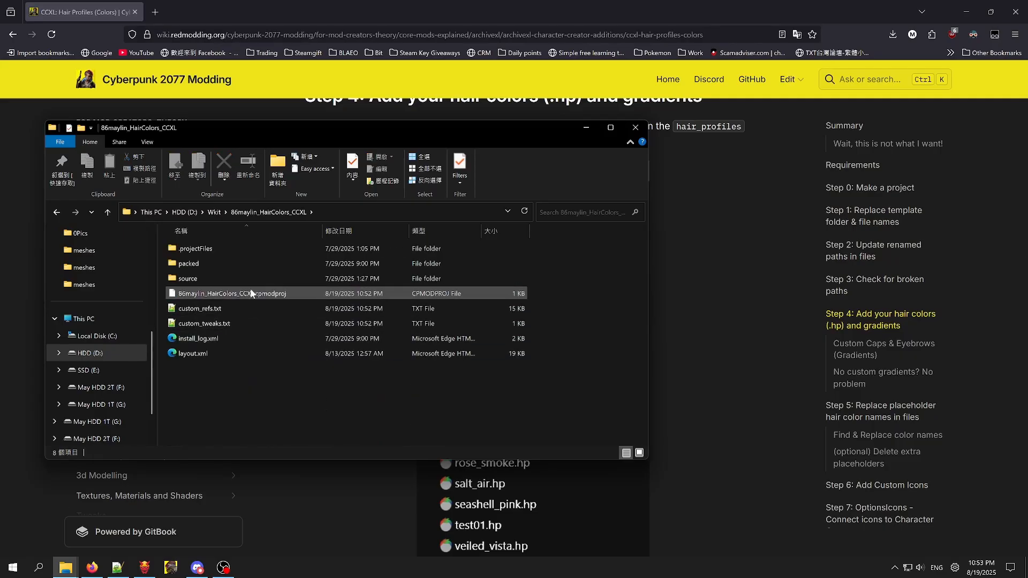
double_click(217, 279)
double_click(200, 250)
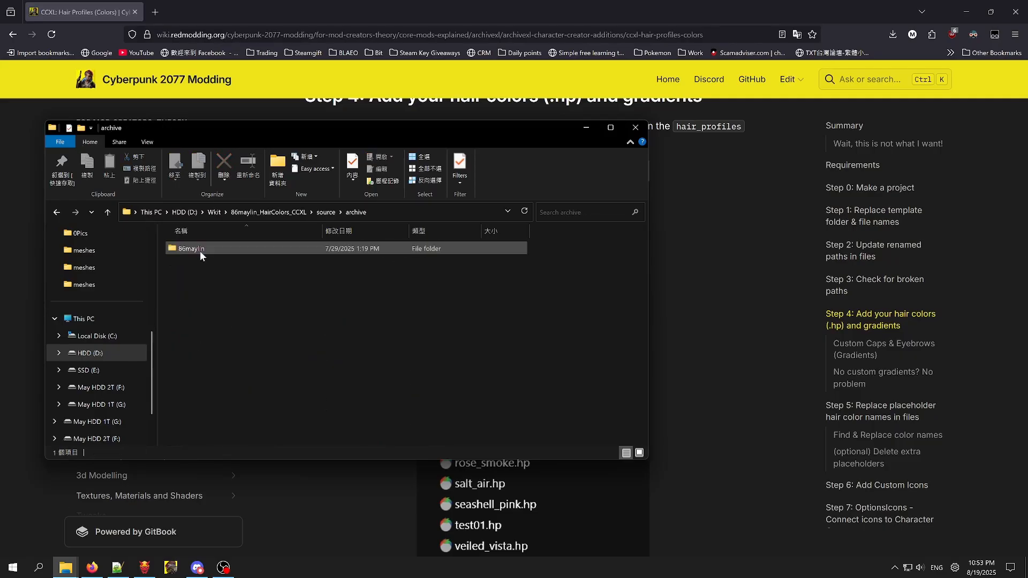
double_click(204, 250)
double_click(203, 254)
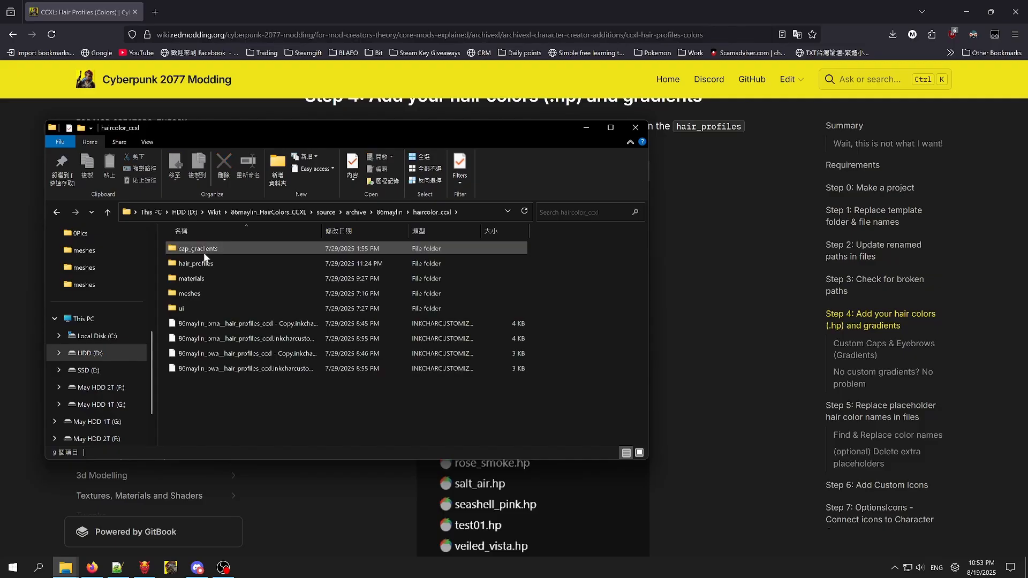
click(218, 265)
double_click(218, 264)
drag(278, 399, 220, 232)
Open the haircolortuto_ccxl folder of the 86maylin_HairColorsTuto_CCXL project in the other Explorer window and place it beside the source folder.
mouse_move(74, 564)
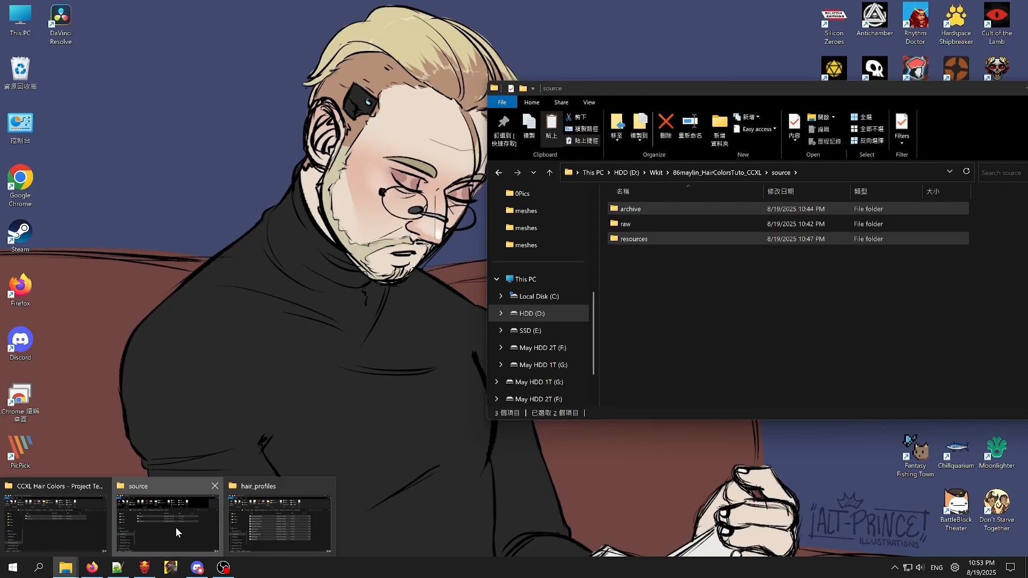
click(175, 527)
double_click(647, 213)
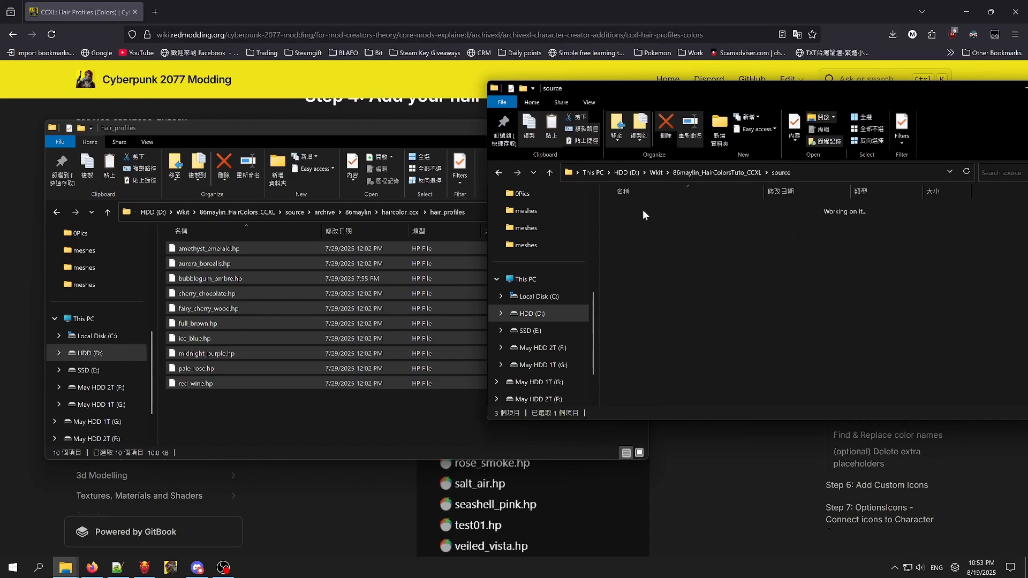
double_click(643, 209)
double_click(645, 210)
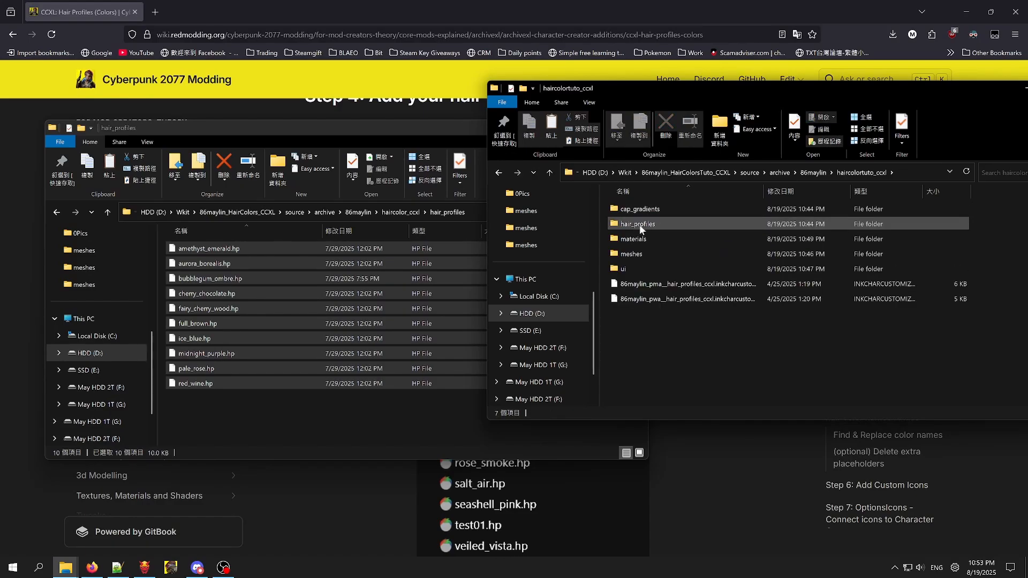
drag(684, 85, 586, 73)
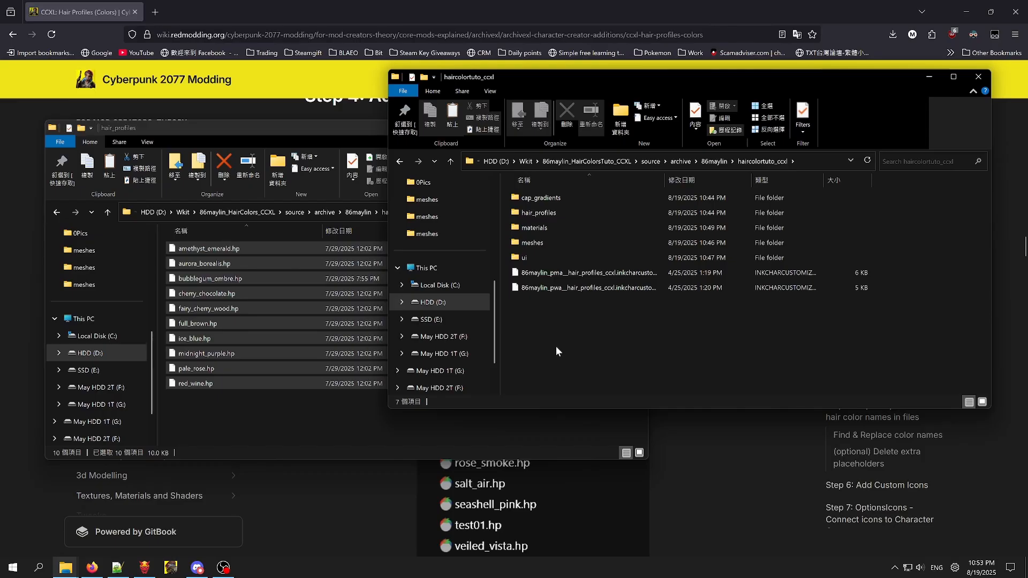
Delete all placeholder .hp files in the tutorial project's hair_profiles folder and paste in the copied hair profiles.
double_click(558, 213)
click(557, 195)
scroll(557, 225, down, 3)
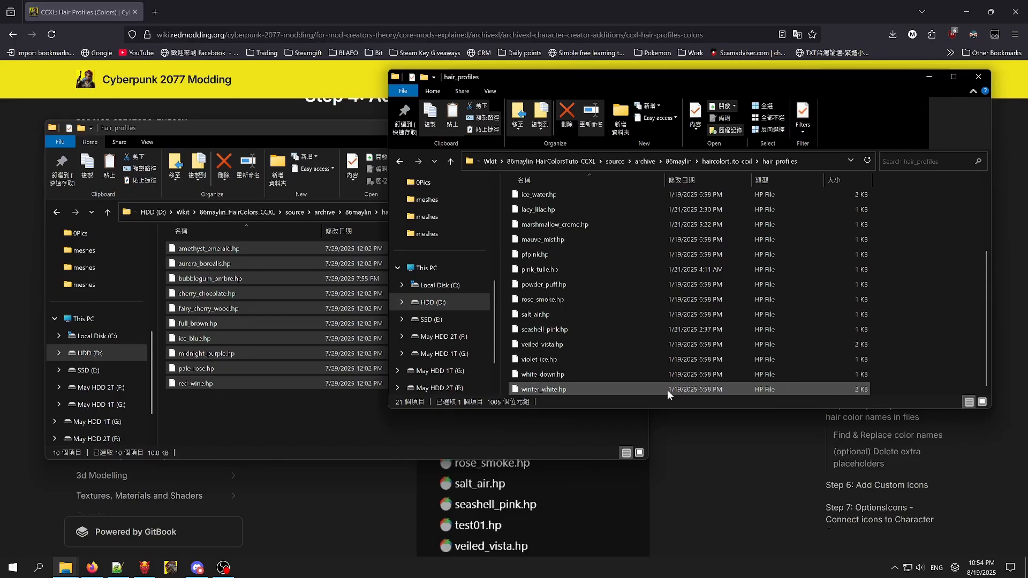
key(ctrl+a)
right_click(627, 389)
click(651, 371)
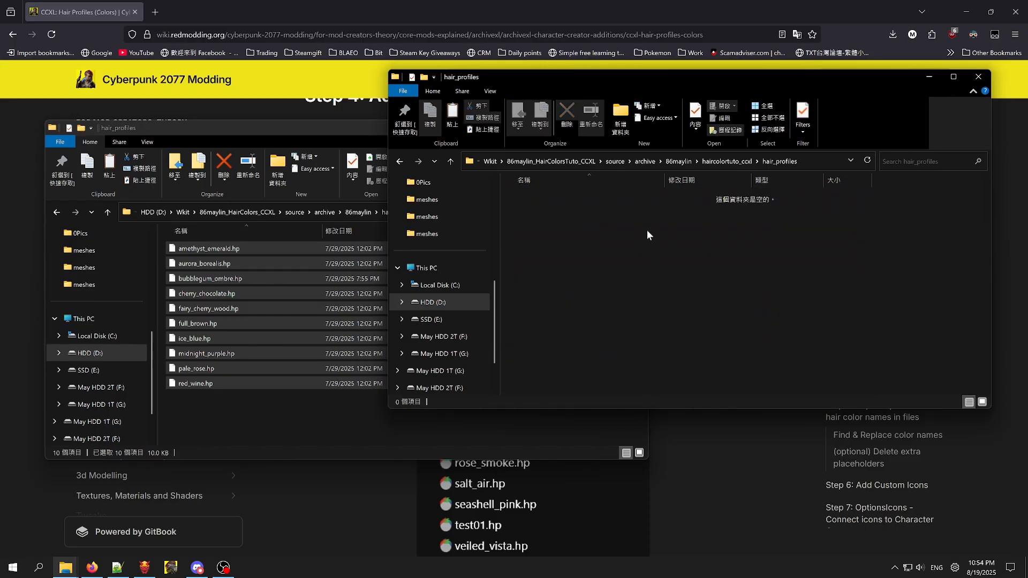
key(ctrl+v)
click(693, 371)
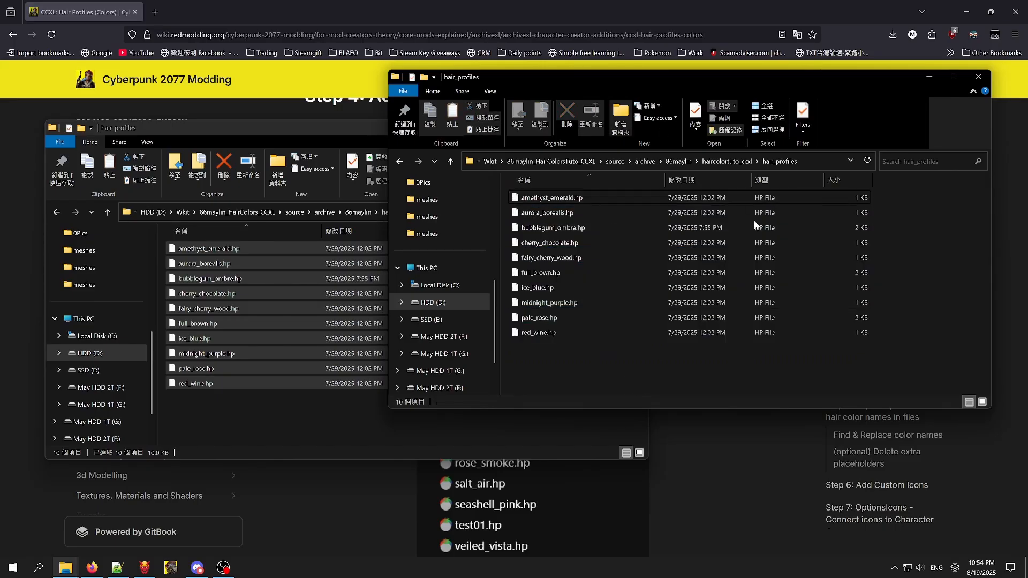
Delete all placeholder .xbm gradients in the tutorial project's cap_gradients folder.
click(739, 162)
double_click(540, 197)
scroll(636, 307, down, 3)
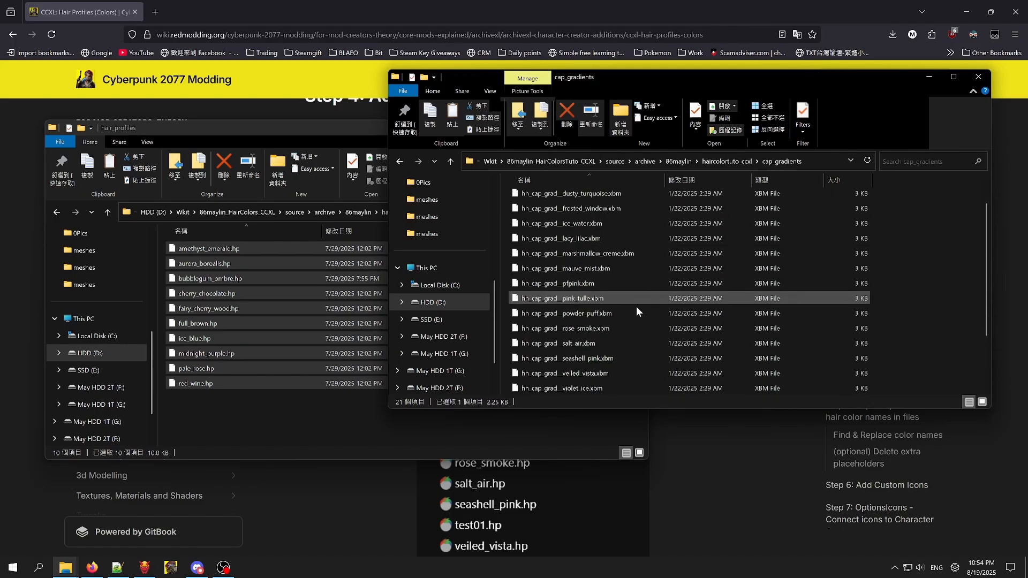
key(ctrl+a)
key(Delete)
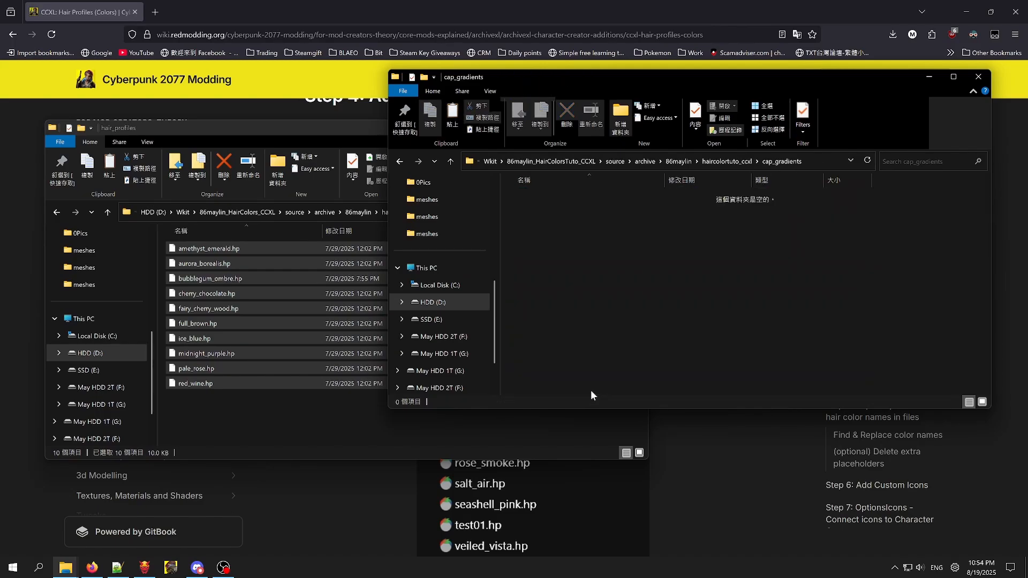
Copy all .xbm files from the 86maylin_HairColors_CCXL project's cap_gradients folder into the tutorial project's cap_gradients folder.
click(200, 436)
click(401, 212)
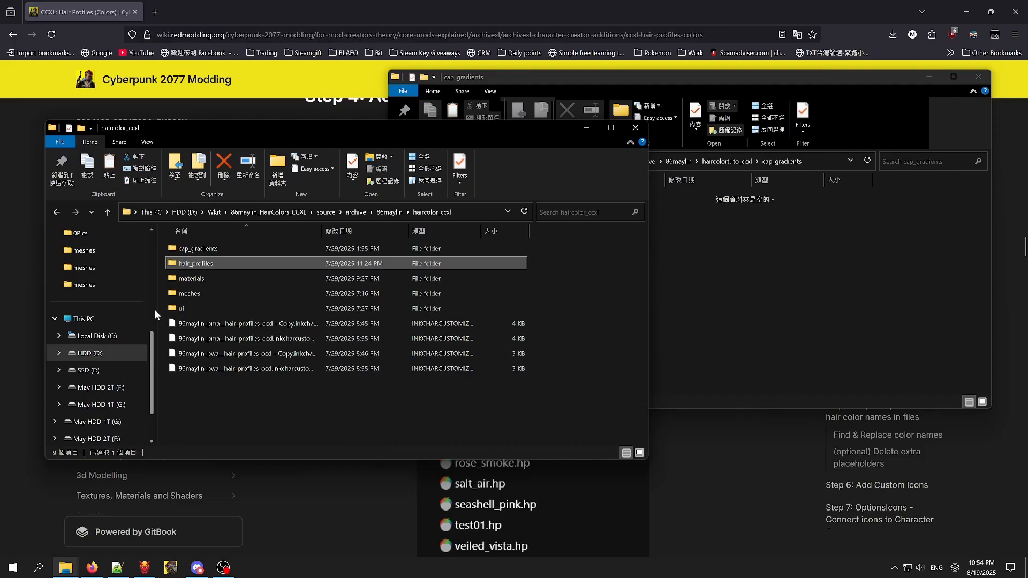
double_click(196, 251)
key(ctrl+a)
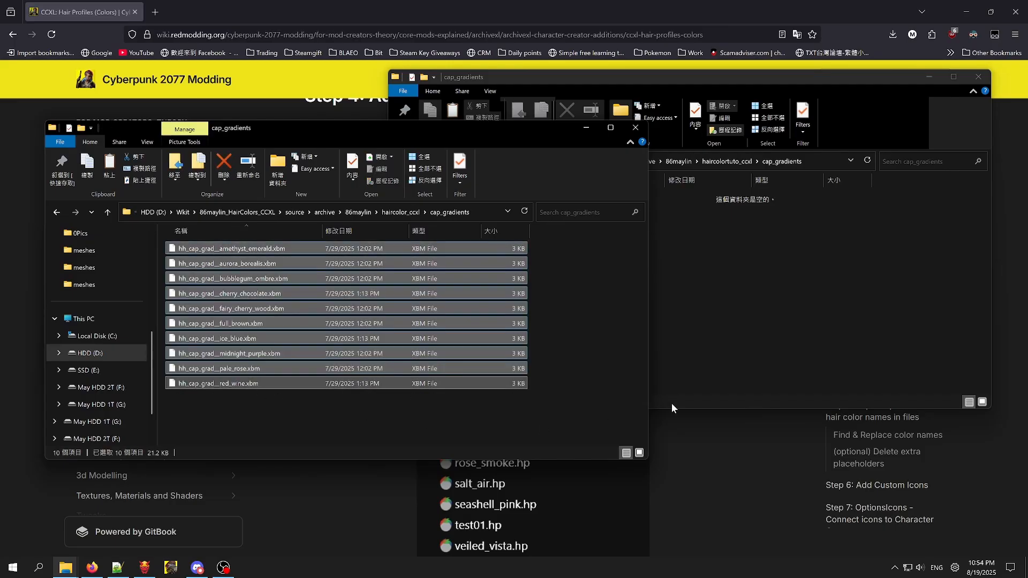
click(826, 274)
Read the wiki's notes on unique .hp names and custom cap gradients, and return to the tutorial project's cap_gradients folder.
click(739, 419)
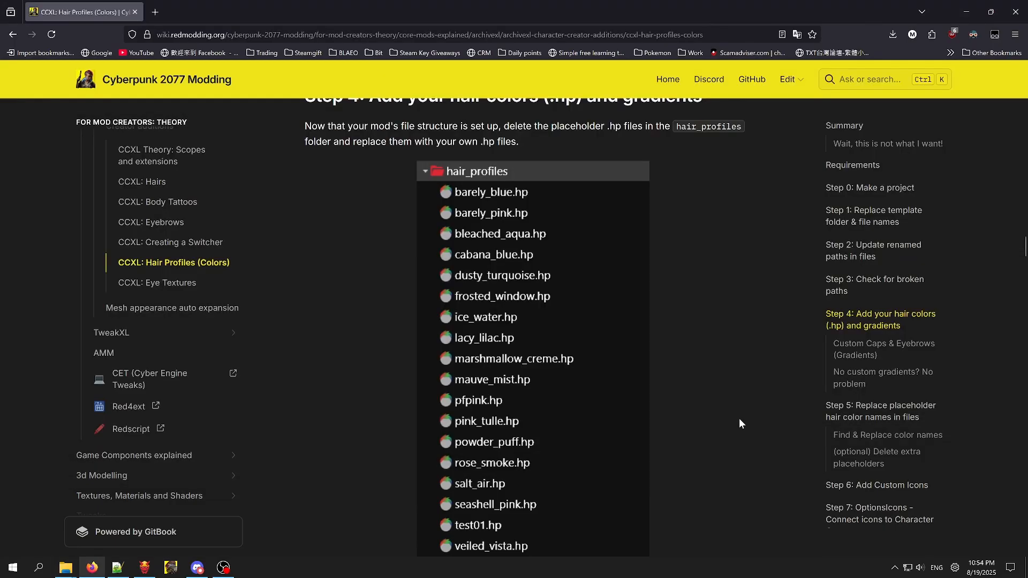
scroll(760, 407, down, 5)
scroll(771, 394, down, 2)
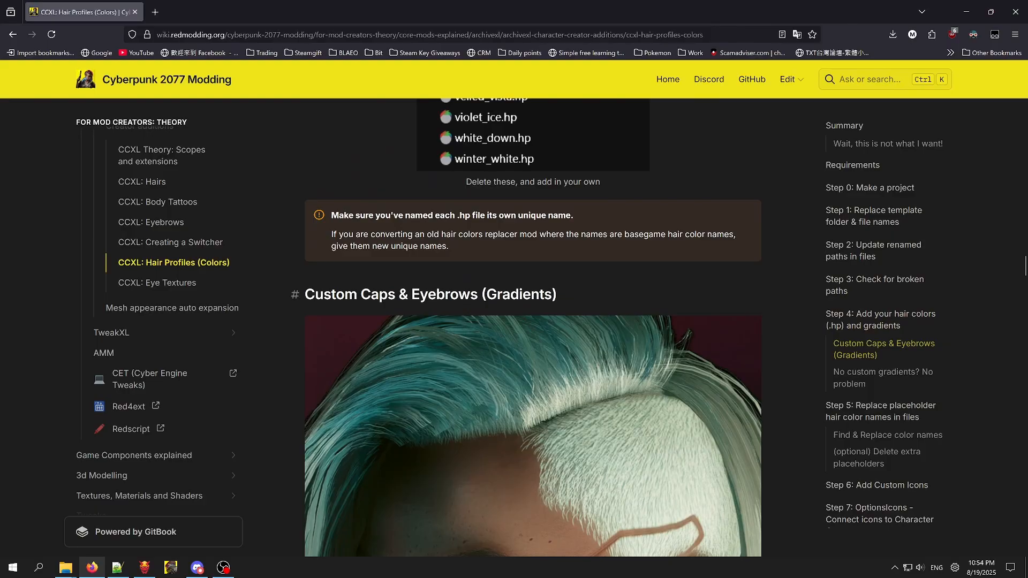
scroll(640, 247, down, 1)
mouse_move(66, 567)
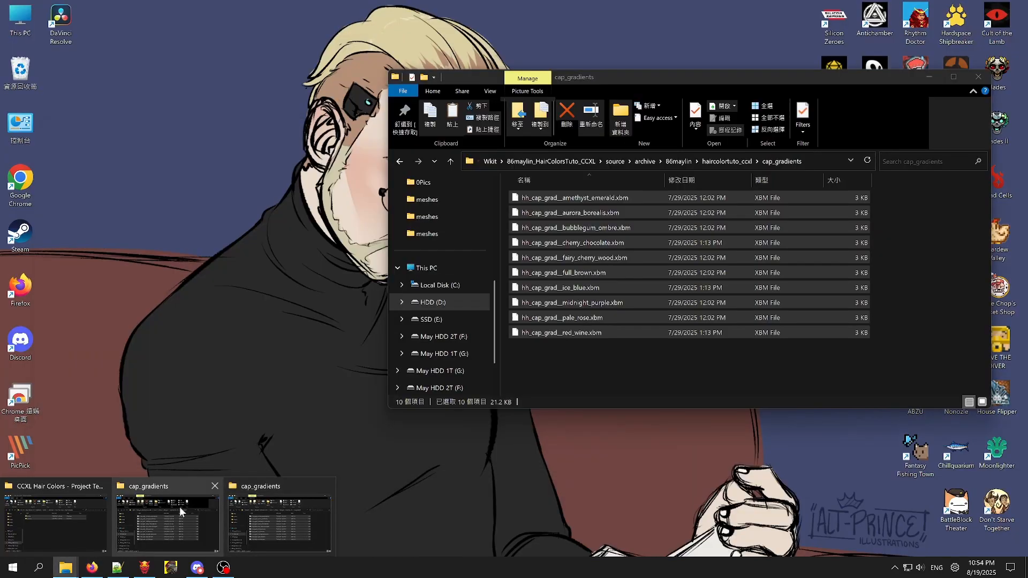
click(179, 506)
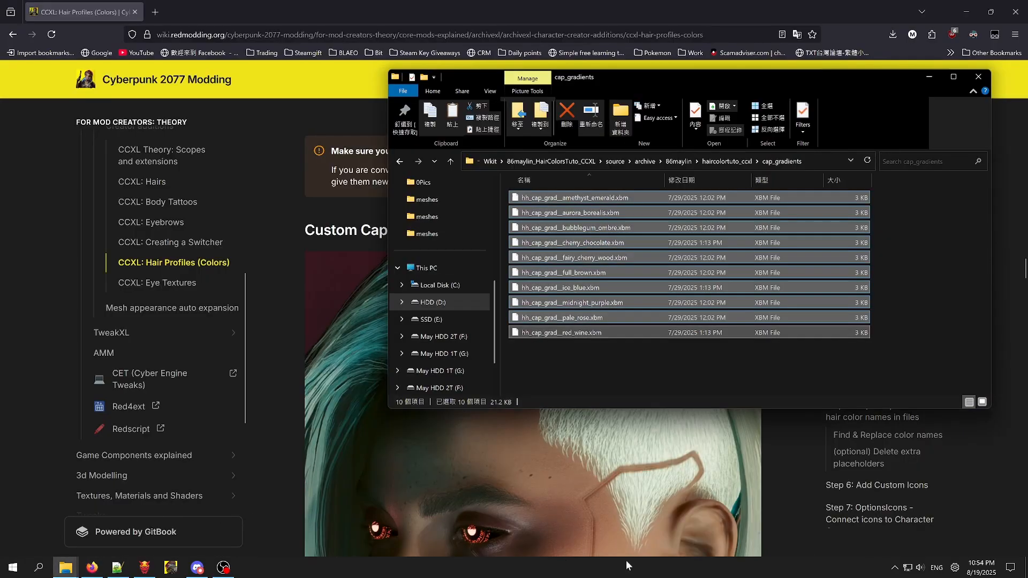
Read the wiki's notes on naming custom cap gradients and the black_carbon alternative in the "No custom gradients? No problem" section.
click(654, 362)
click(782, 432)
scroll(634, 252, down, 10)
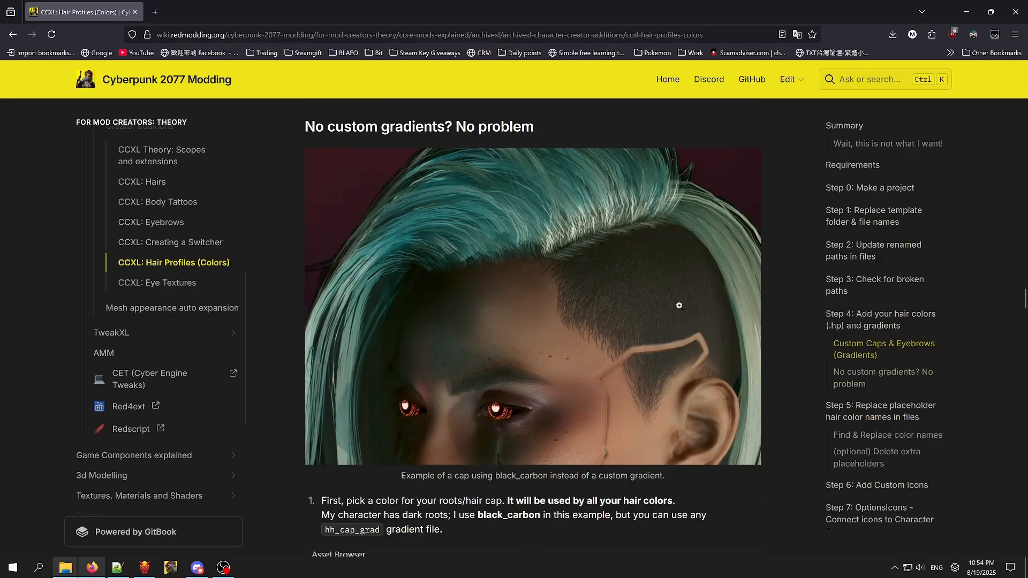
scroll(502, 460, up, 4)
scroll(502, 460, up, 2)
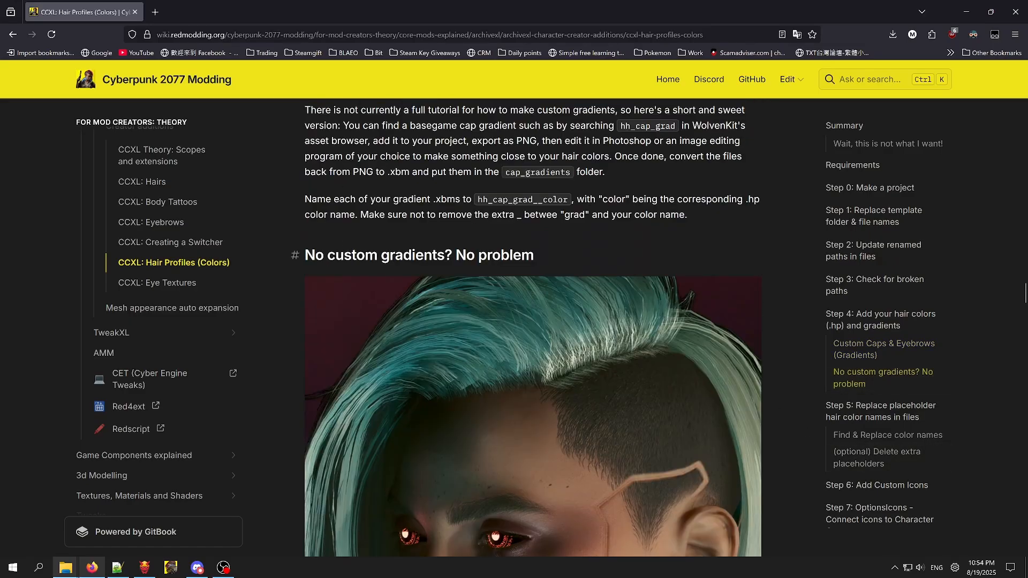
scroll(337, 252, down, 2)
scroll(359, 331, down, 10)
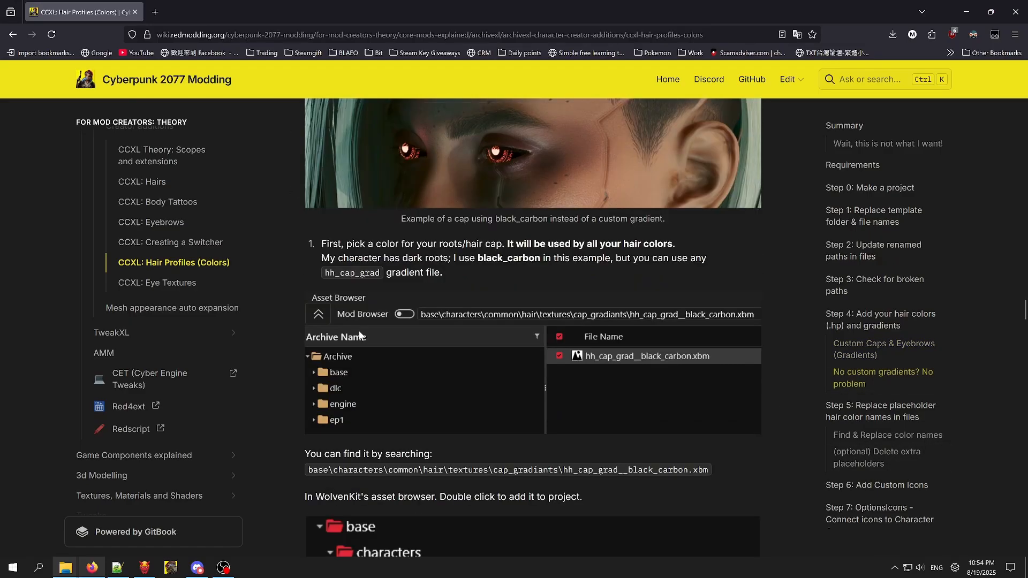
scroll(543, 161, up, 2)
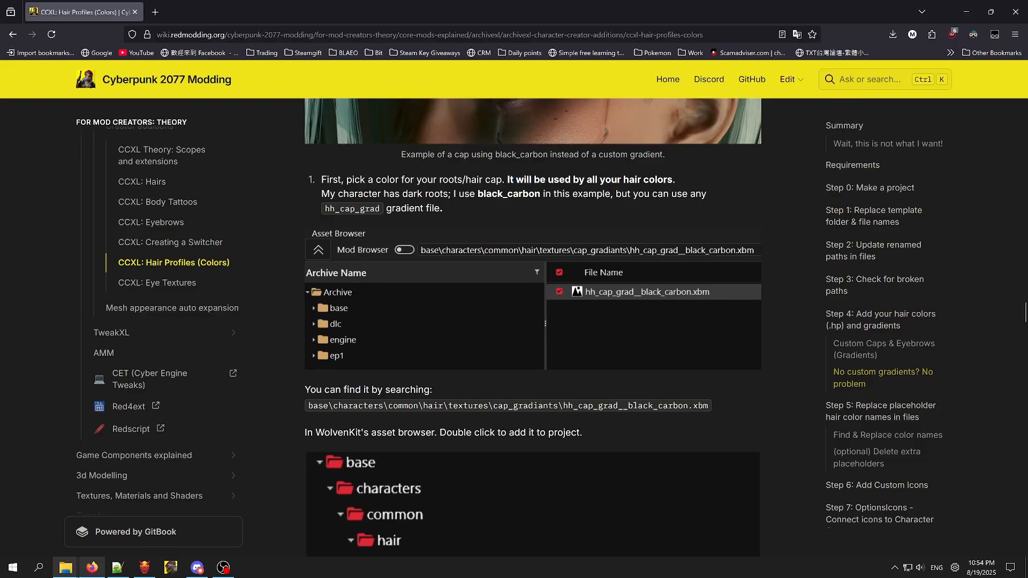
drag(347, 180, 676, 180)
click(502, 180)
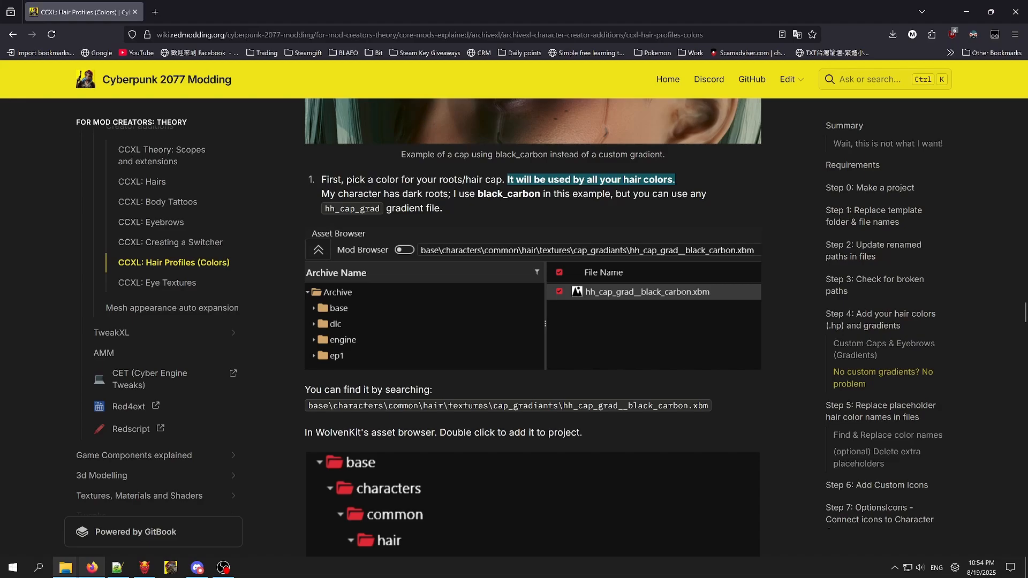
click(675, 180)
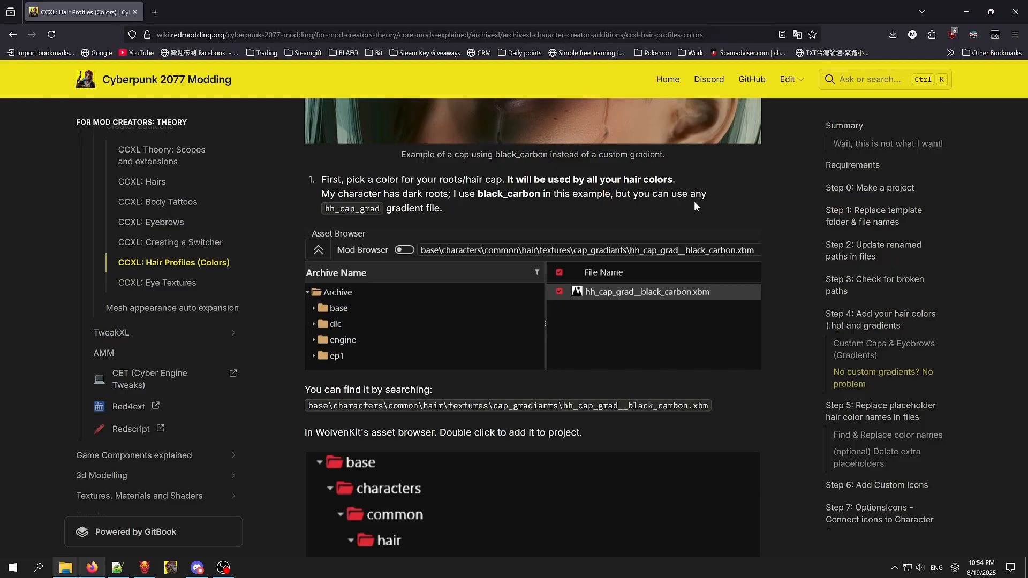
scroll(694, 206, up, 10)
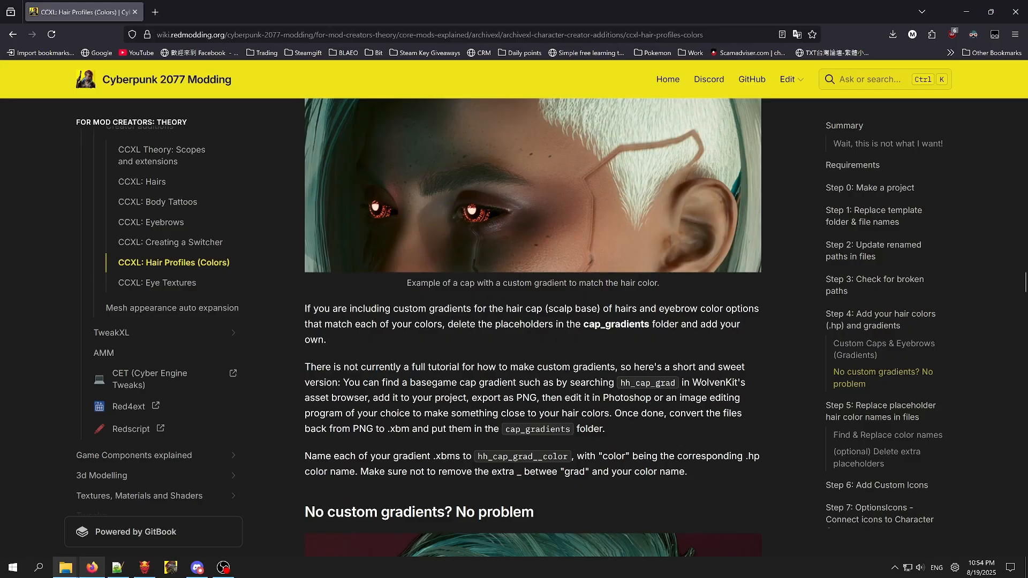
scroll(568, 337, up, 7)
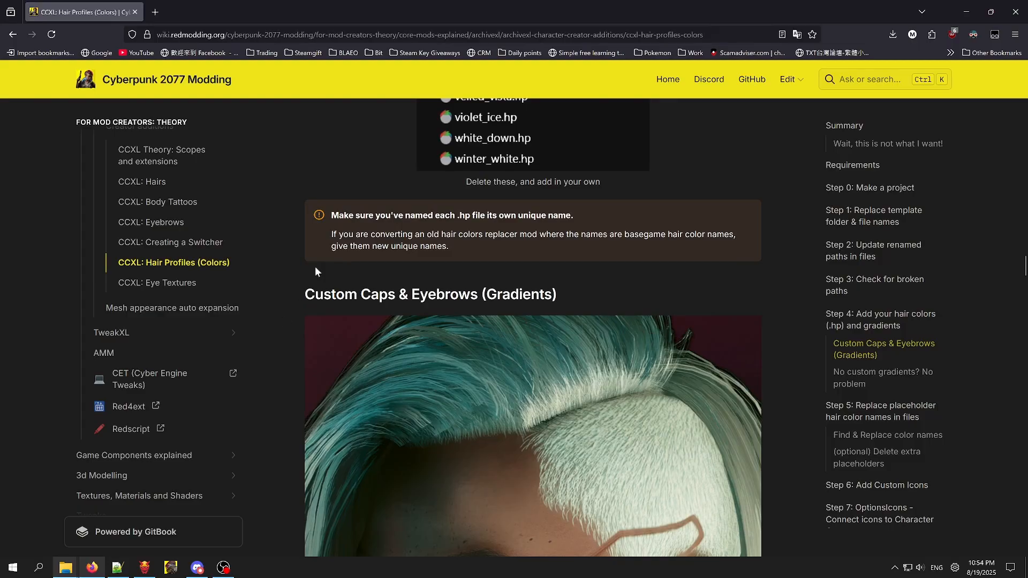
scroll(316, 272, up, 7)
Examine the color-name suffixes of the .xbm gradients in both projects' cap_gradients folders, starting with the 86maylin_HairColors_CCXL project.
click(65, 568)
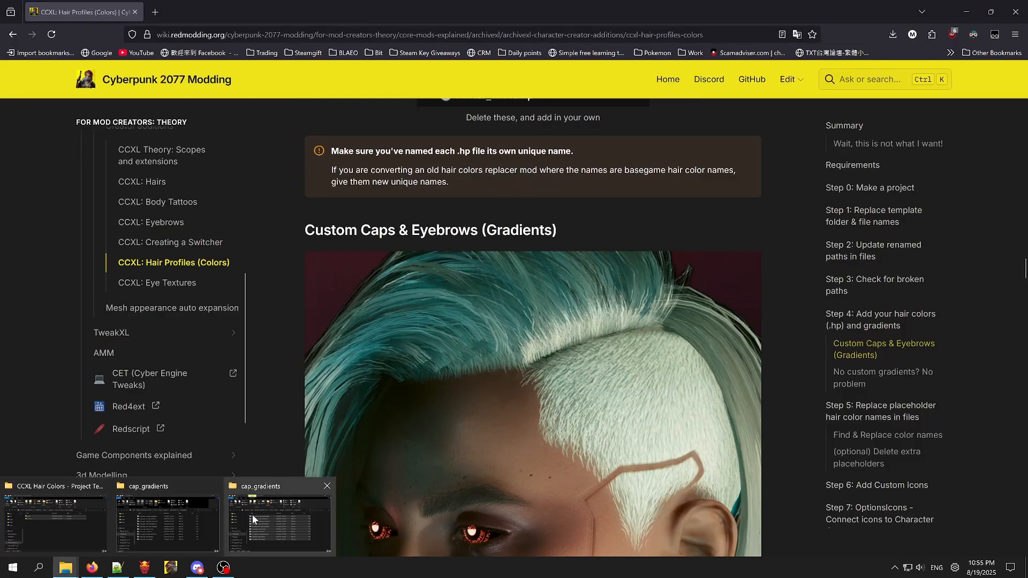
click(252, 515)
click(301, 438)
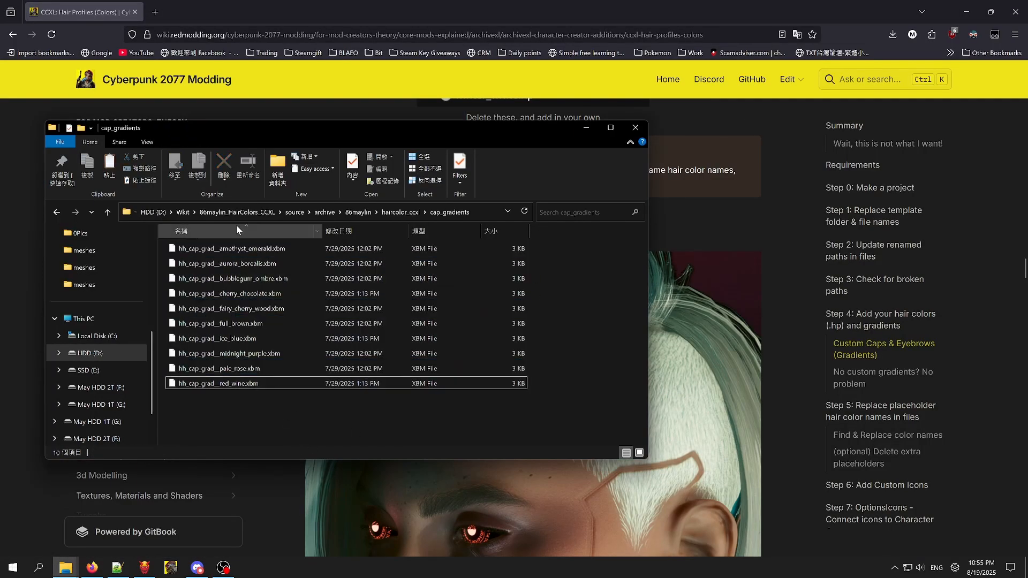
click(268, 249)
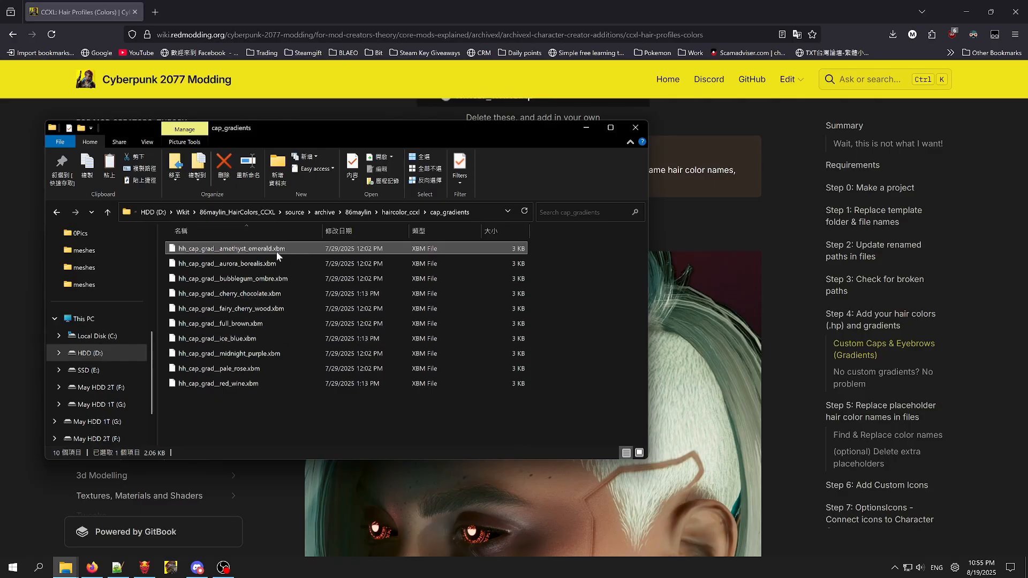
click(260, 408)
click(246, 247)
click(248, 248)
drag(219, 248, 271, 248)
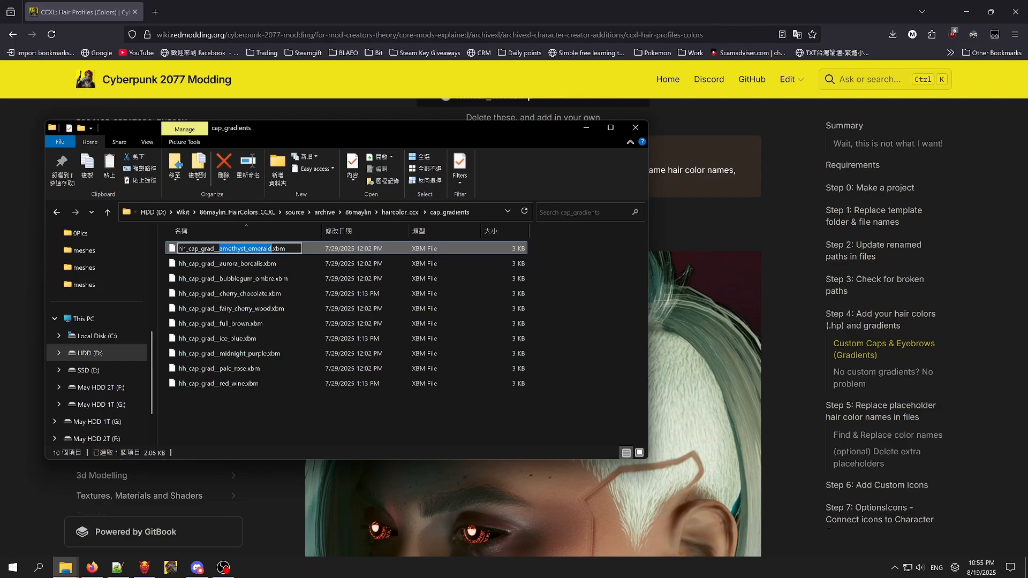
click(299, 396)
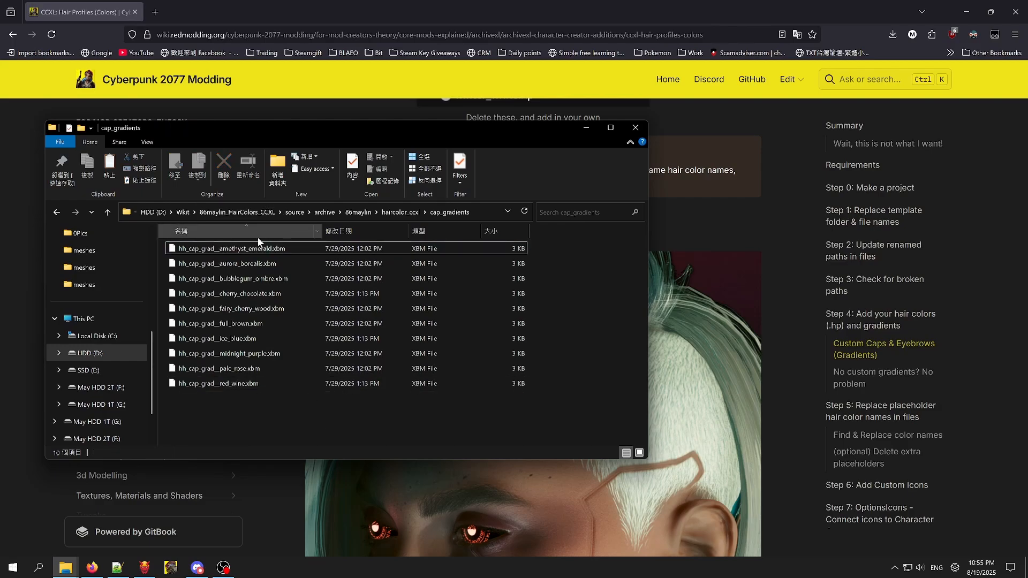
click(67, 568)
click(193, 528)
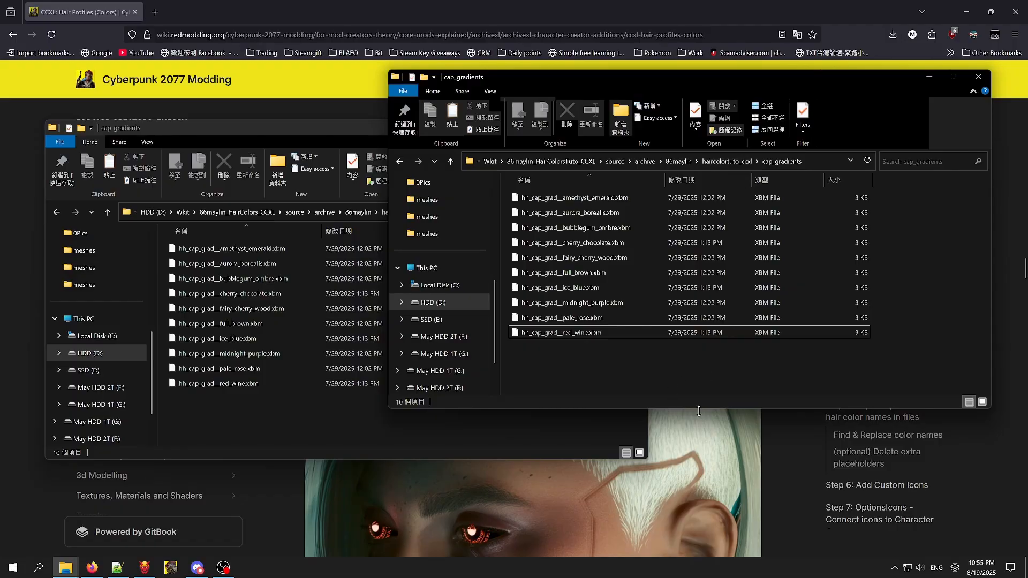
Review the wiki's Step 4 on adding hair profiles and gradients, including the procedure for mods without custom gradients.
click(798, 466)
scroll(638, 362, down, 7)
scroll(552, 372, up, 3)
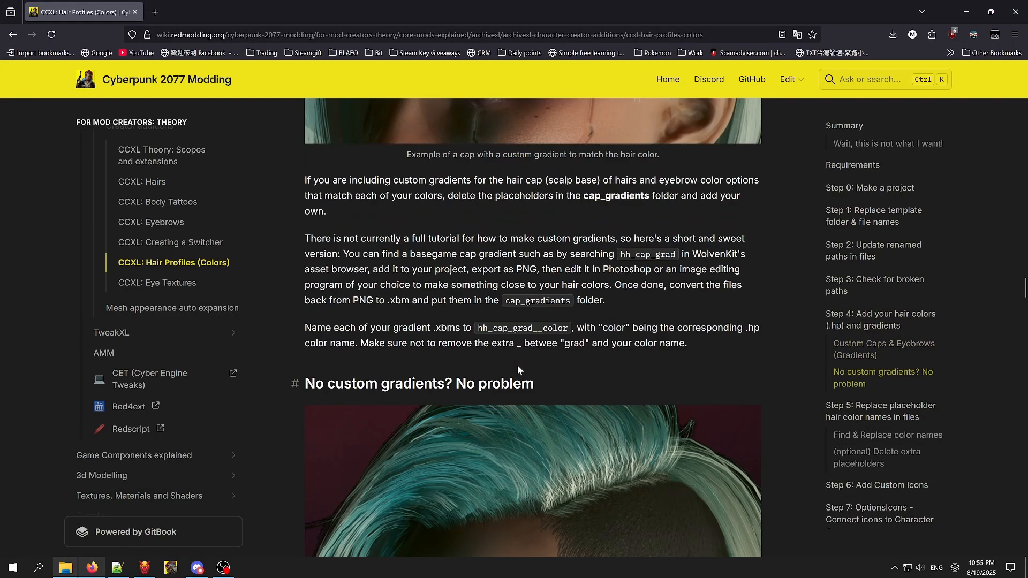
scroll(617, 352, down, 6)
scroll(617, 352, up, 4)
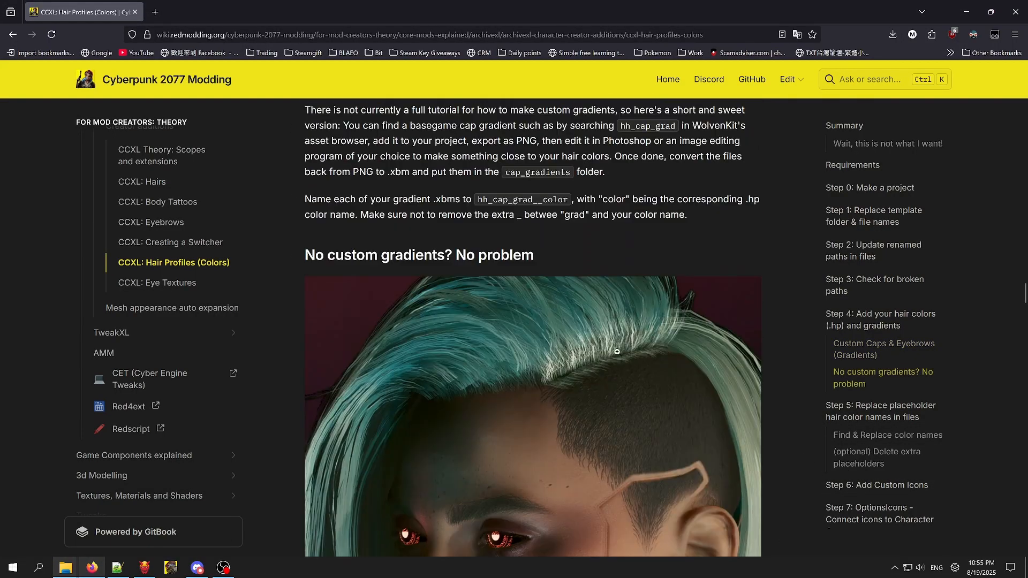
scroll(493, 275, down, 12)
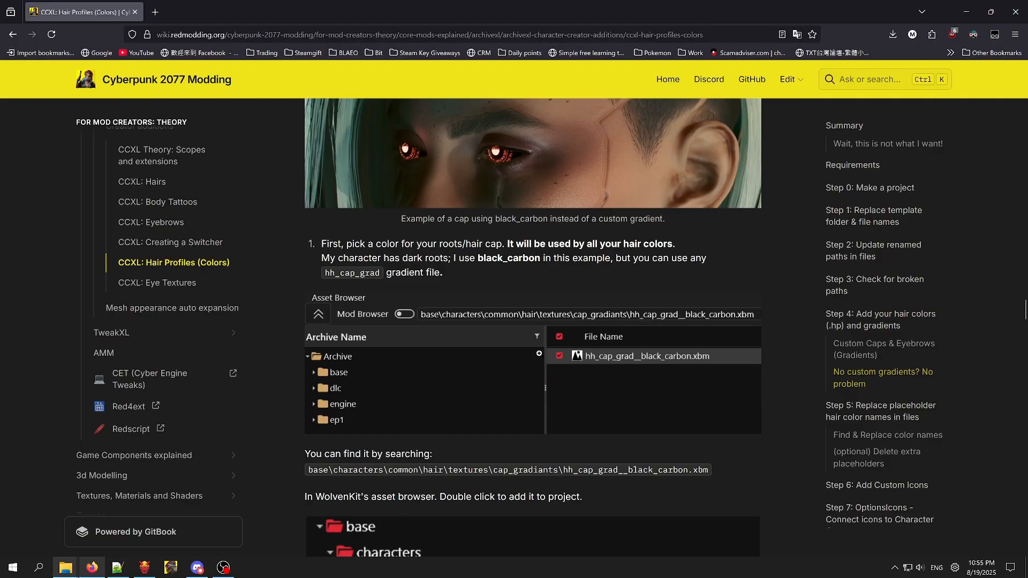
scroll(487, 274, down, 2)
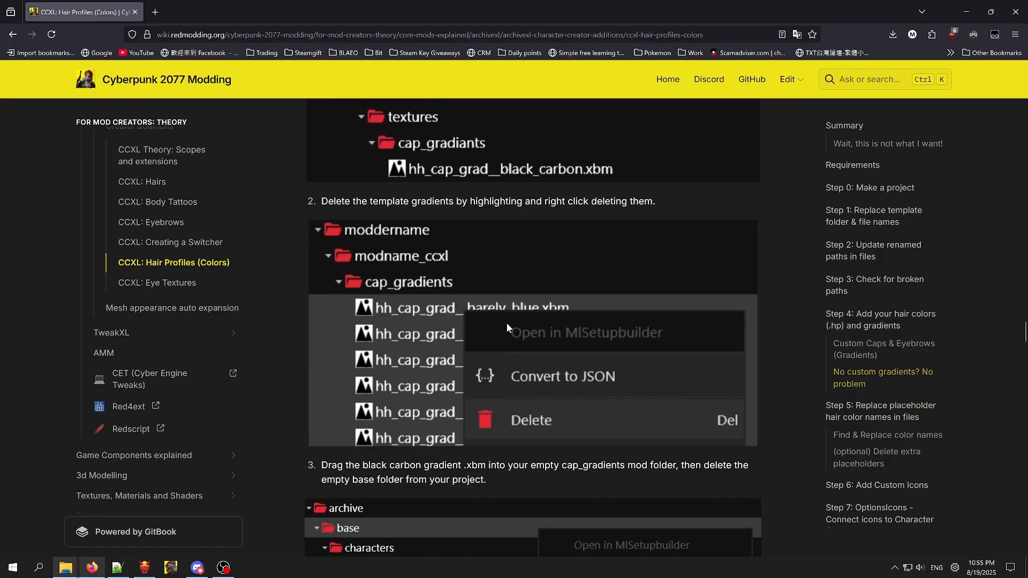
scroll(506, 322, up, 2)
scroll(457, 380, down, 12)
scroll(558, 289, down, 8)
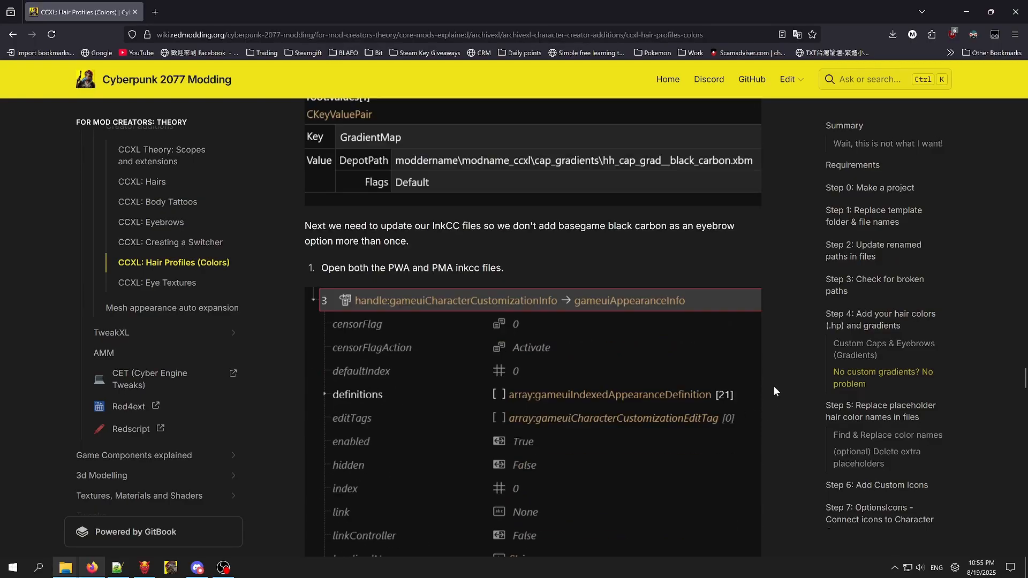
click(884, 349)
click(884, 321)
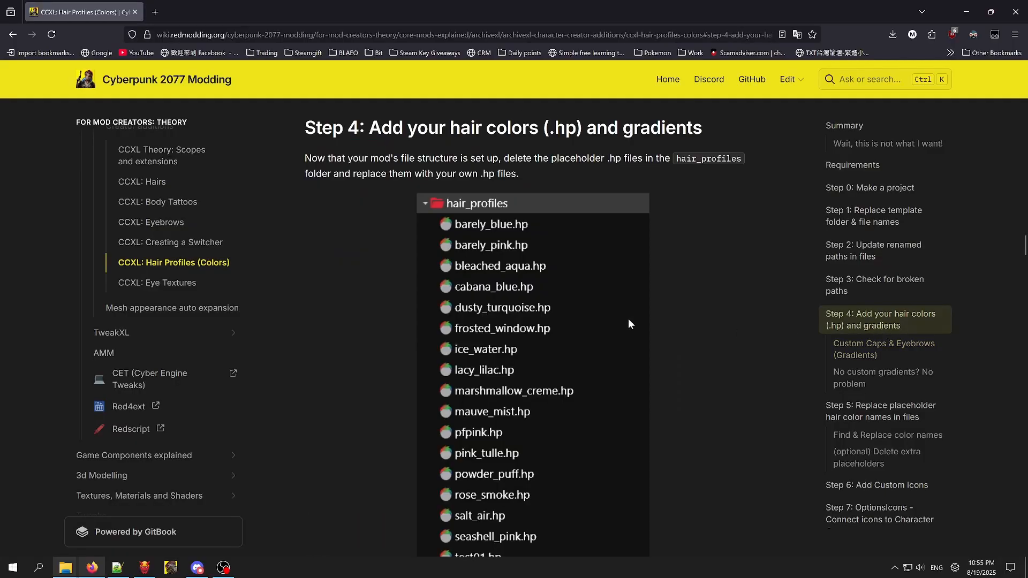
scroll(589, 322, down, 6)
scroll(608, 304, down, 6)
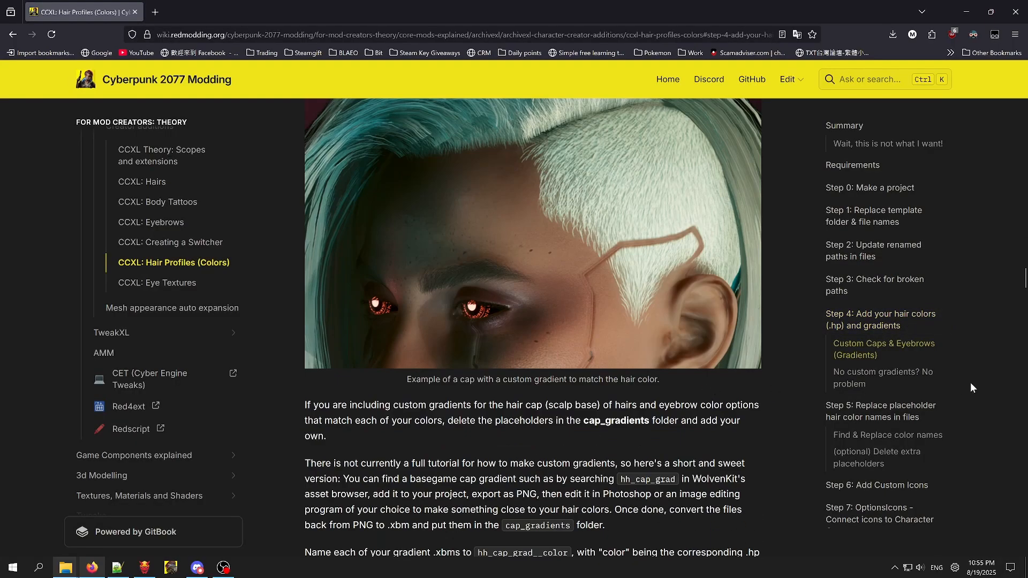
Read the wiki's Step 5 on replacing placeholder color names, and view the installed mod files in Cyberpunk 2077's mod folder.
click(883, 413)
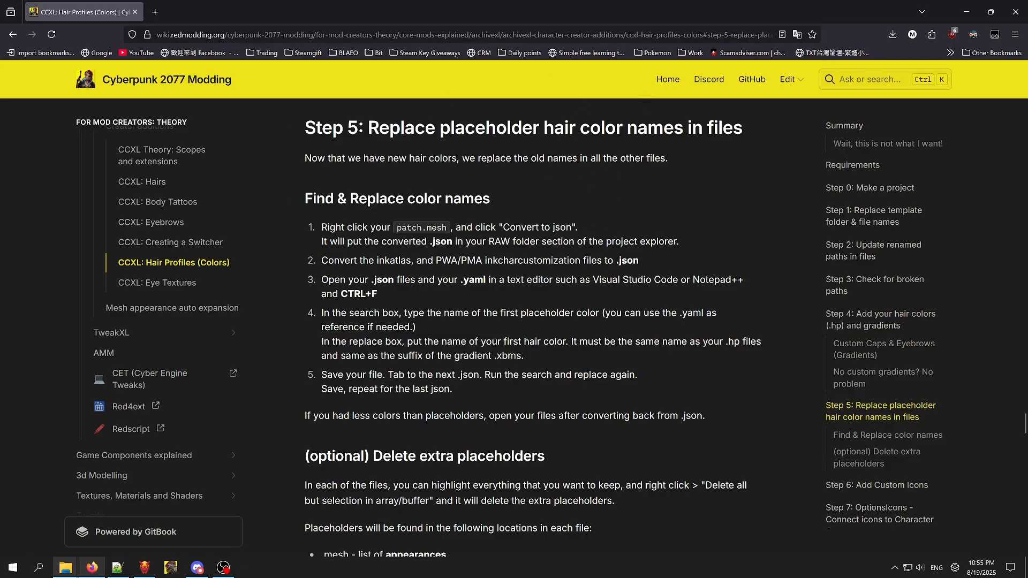
click(118, 568)
click(122, 569)
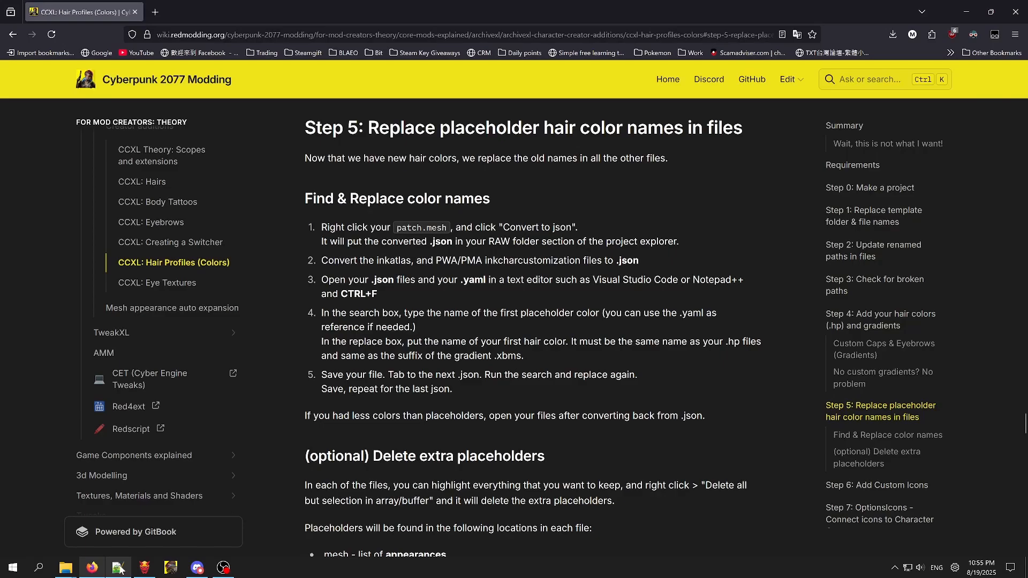
click(192, 572)
click(203, 571)
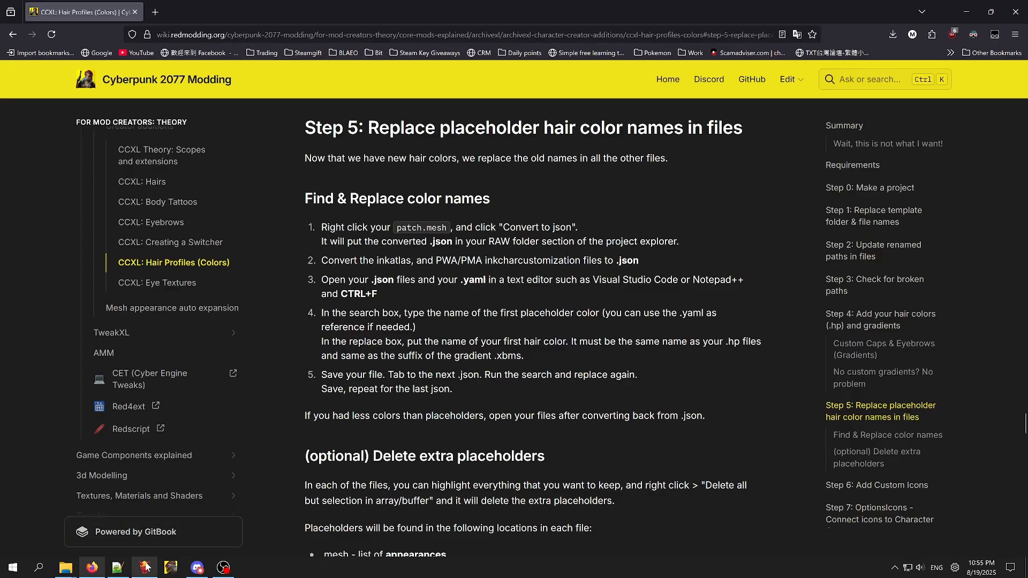
mouse_move(65, 567)
click(59, 547)
click(249, 236)
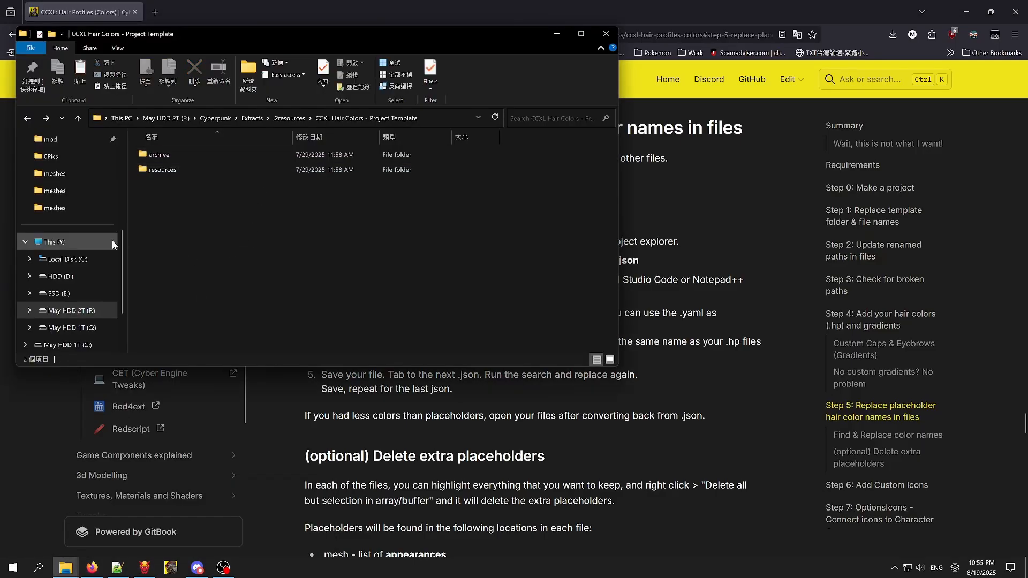
click(63, 310)
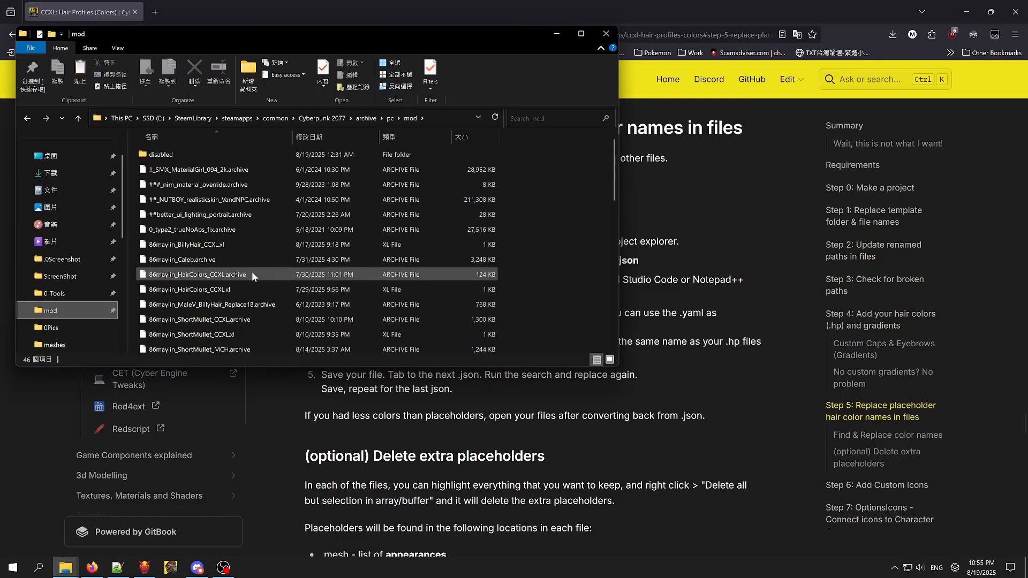
In WolvenKit, open 86maylin_pwa__hair_profiles_ccxl.inkcharcustomization and expand the definitions of the first headCustomizationOptions entry.
click(144, 567)
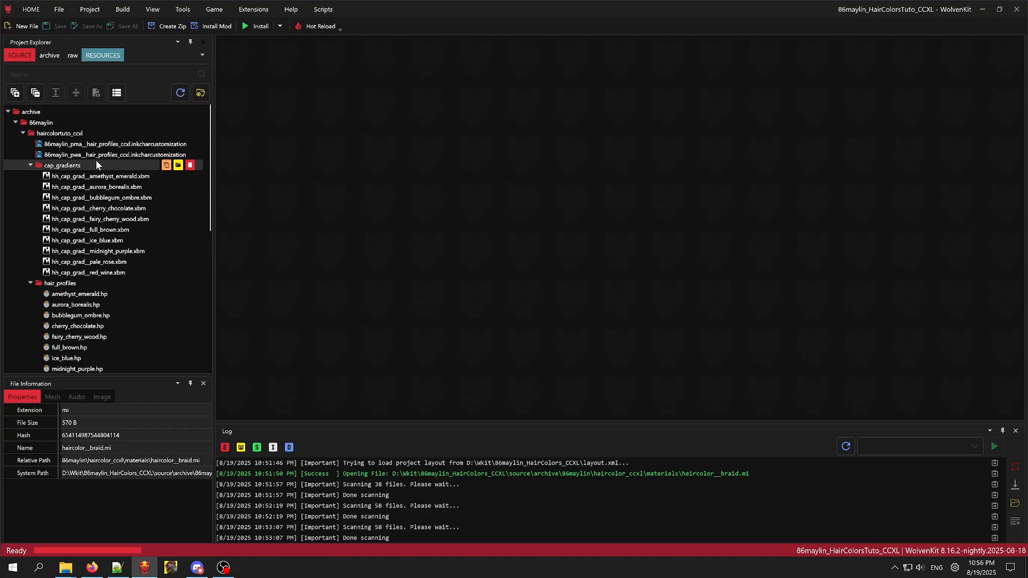
scroll(133, 238, down, 4)
scroll(130, 249, up, 4)
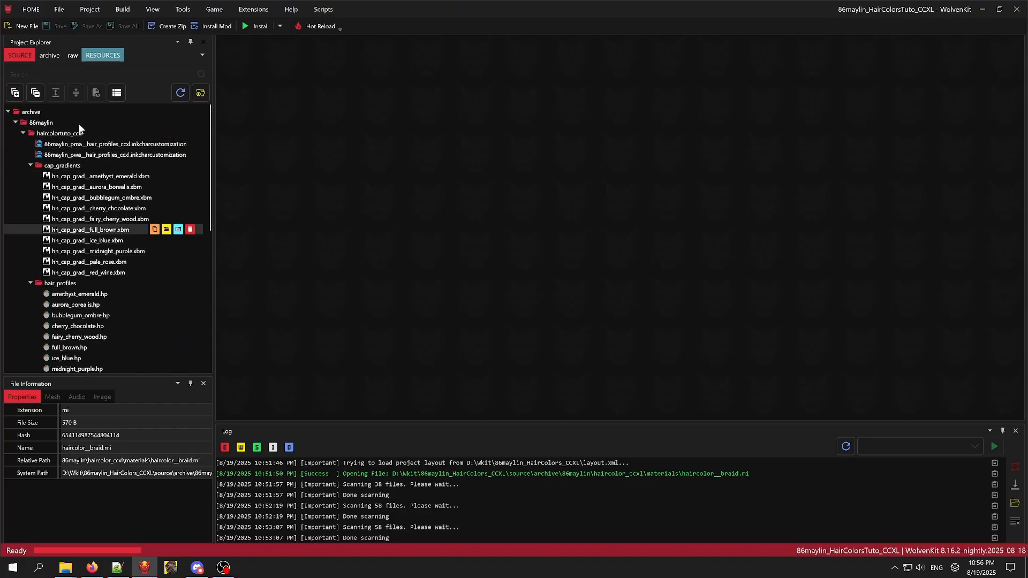
click(102, 152)
double_click(102, 152)
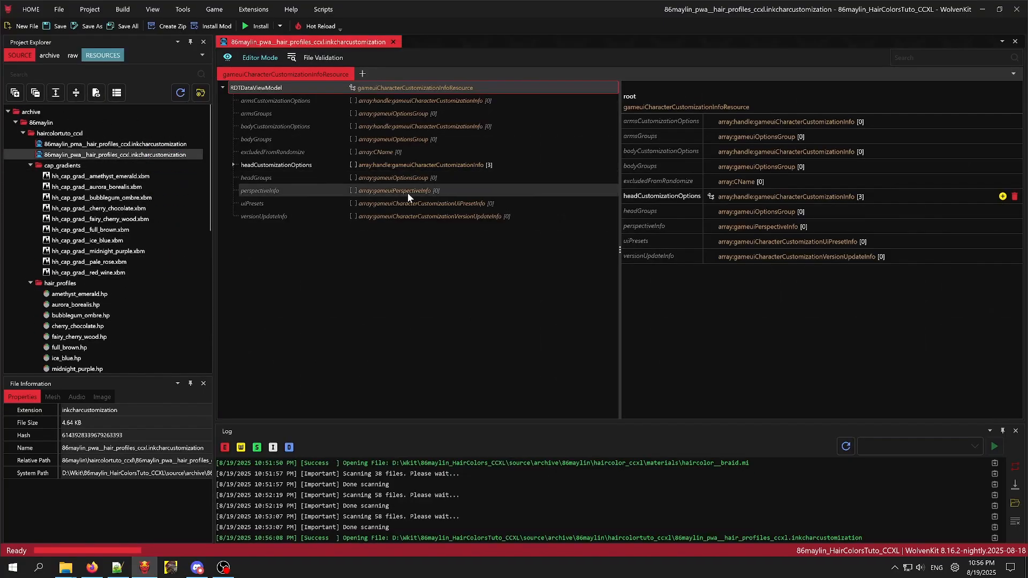
click(235, 165)
click(244, 178)
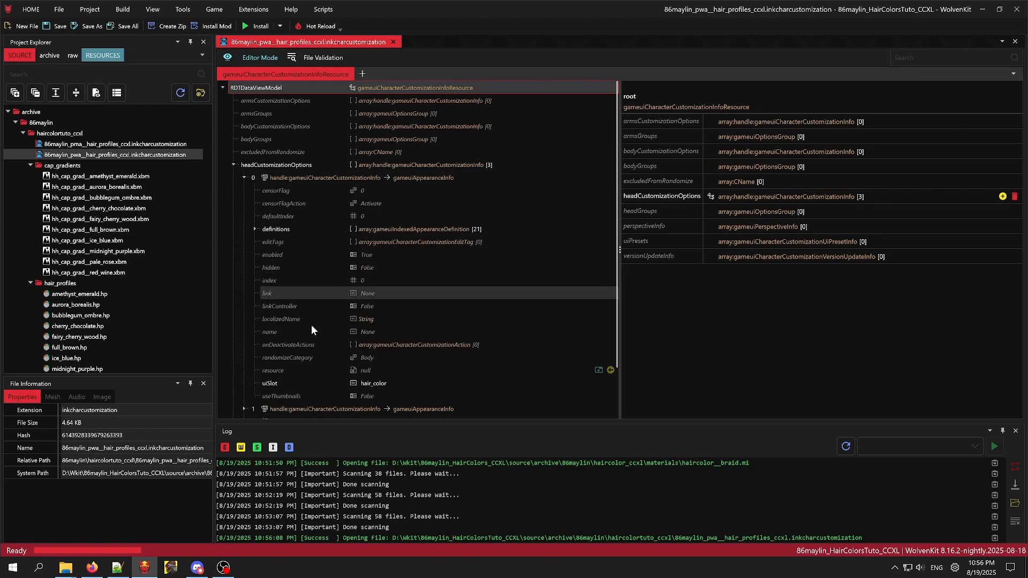
scroll(297, 262, down, 1)
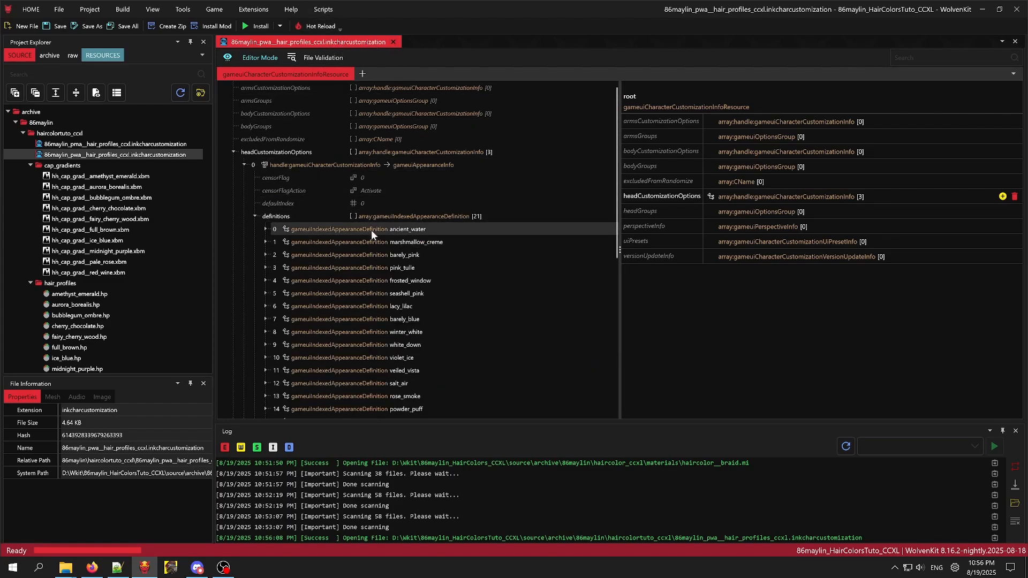
Prefix the name of the ancient_water appearance definition with 86maylin_ to make it 86maylin_ancient_water.
click(378, 242)
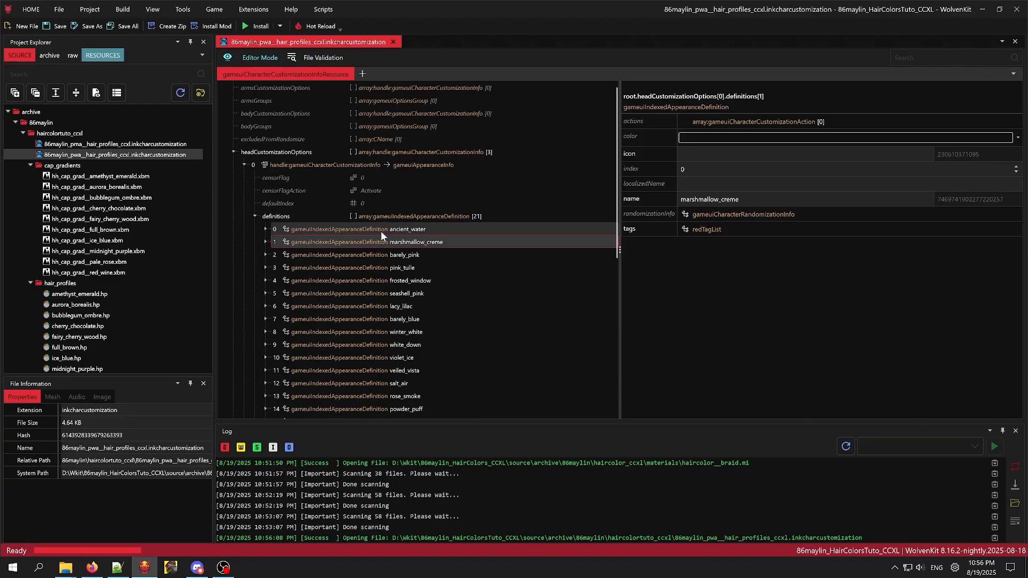
click(383, 230)
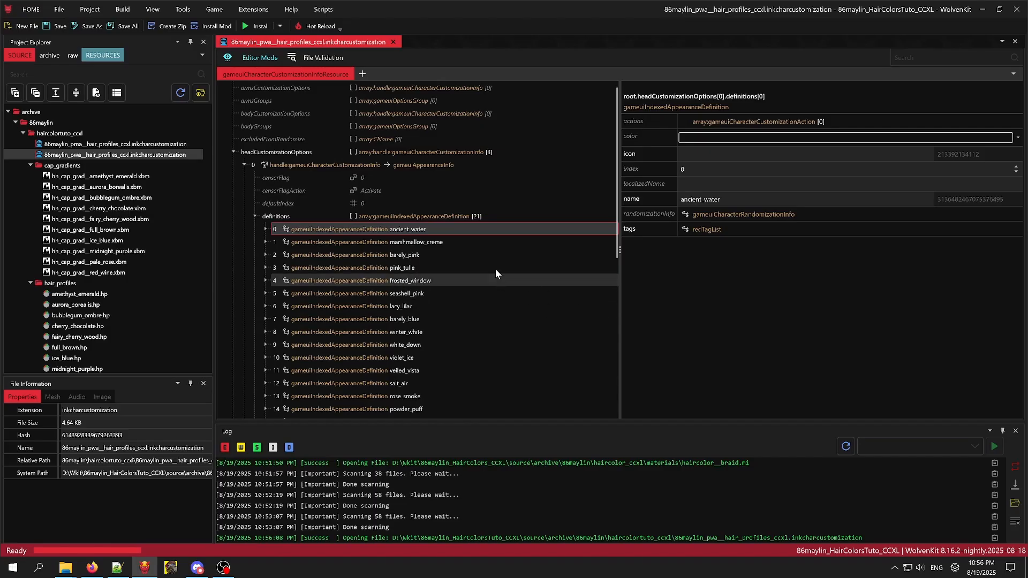
drag(726, 199, 679, 206)
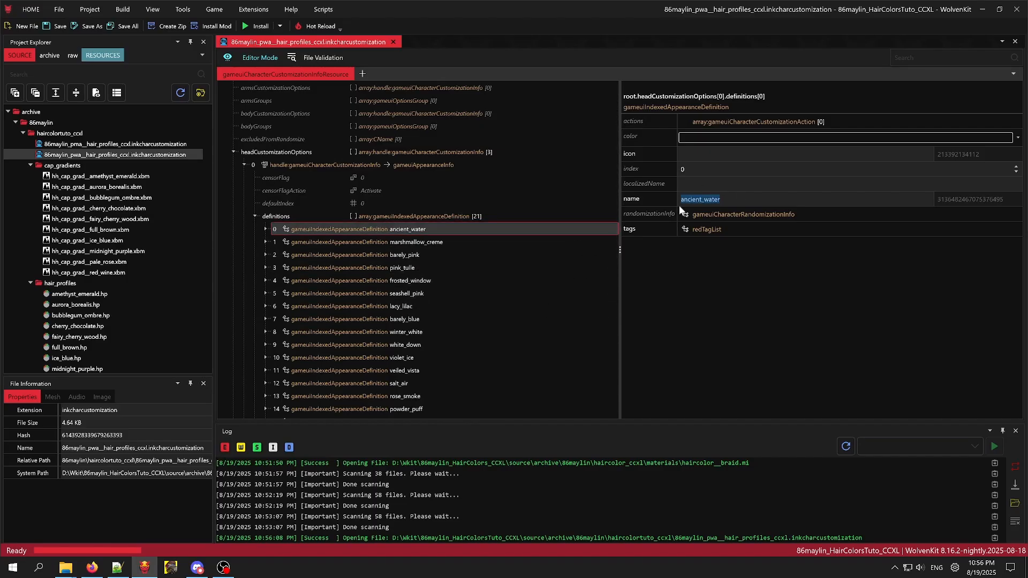
text(86maylin_)
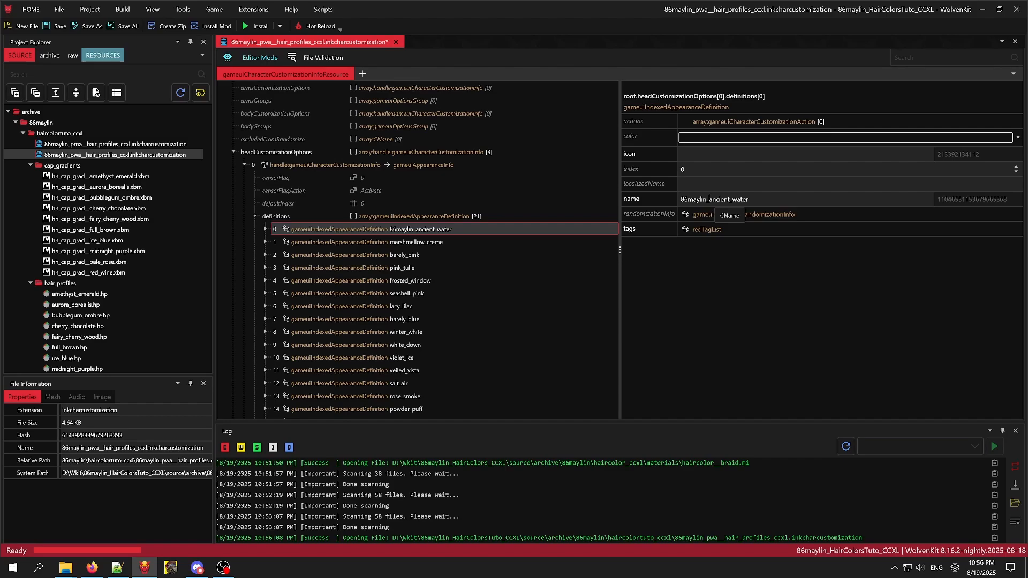
Close 86maylin_pwa__hair_profiles_ccxl.inkcharcustomization in the editor.
click(880, 195)
click(399, 44)
click(582, 312)
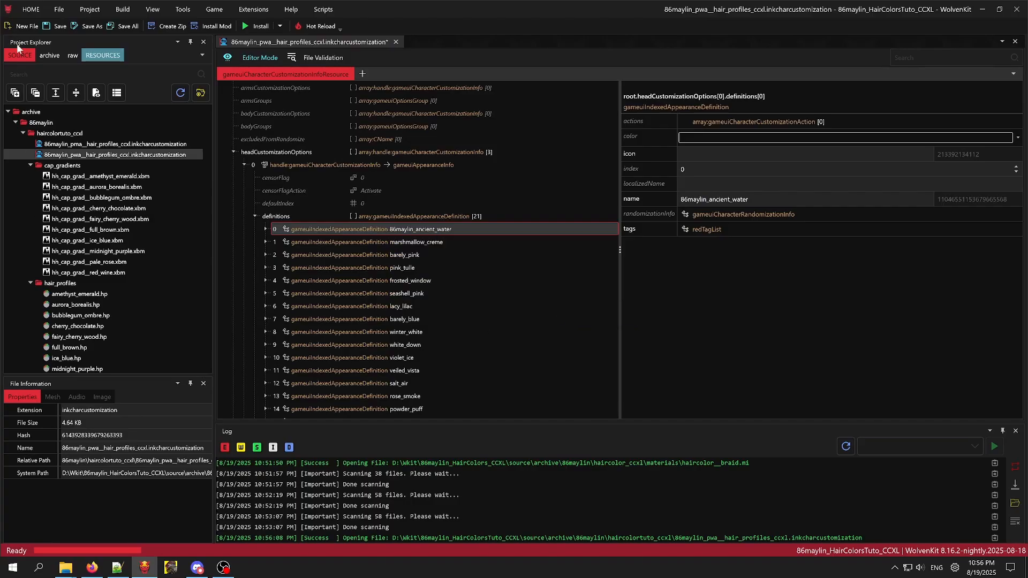
Switch to File Explorer and bring up both cap_gradients folder windows to view the gradient file names.
click(65, 568)
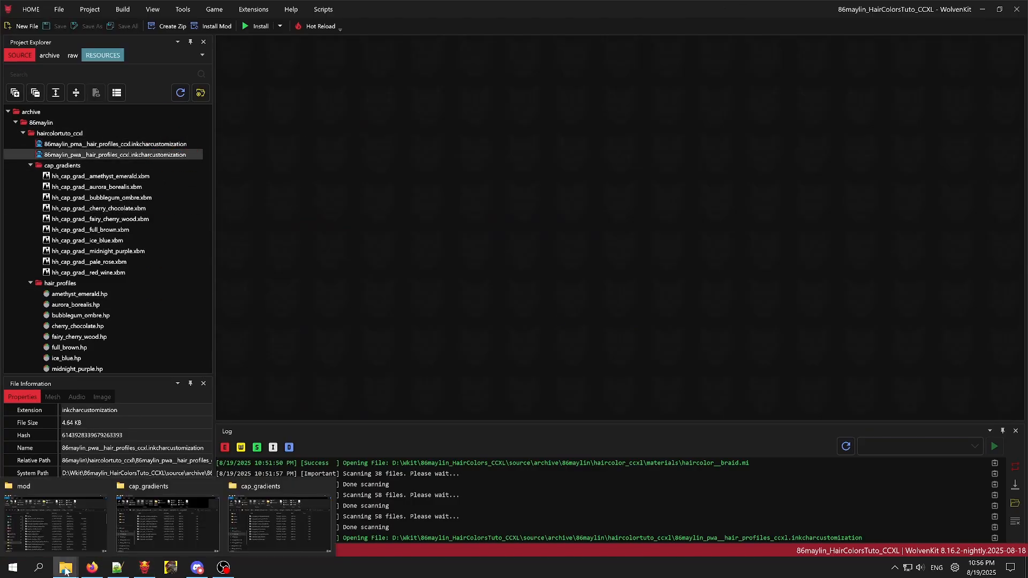
click(303, 515)
mouse_move(72, 568)
click(136, 534)
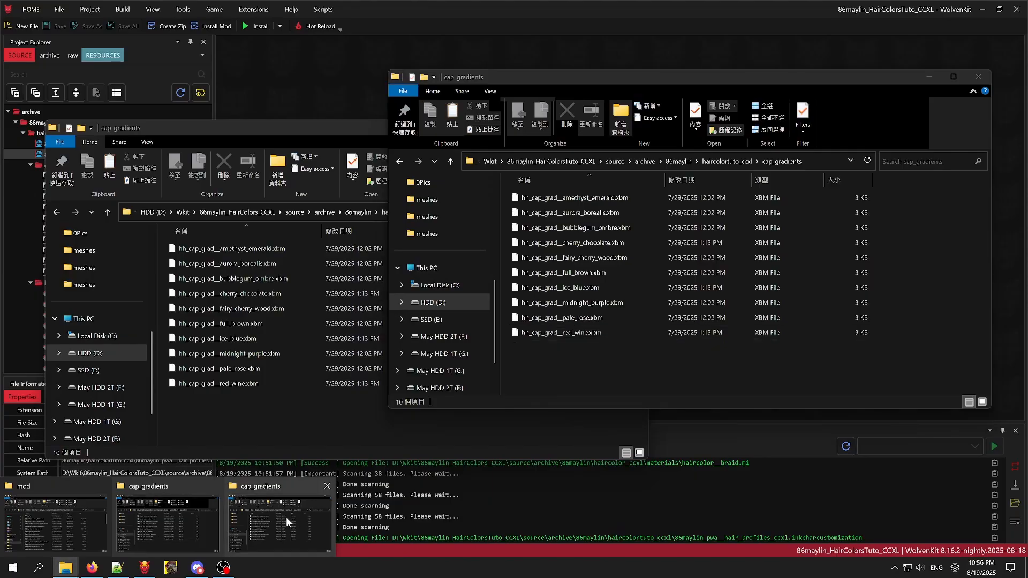
click(286, 516)
click(47, 562)
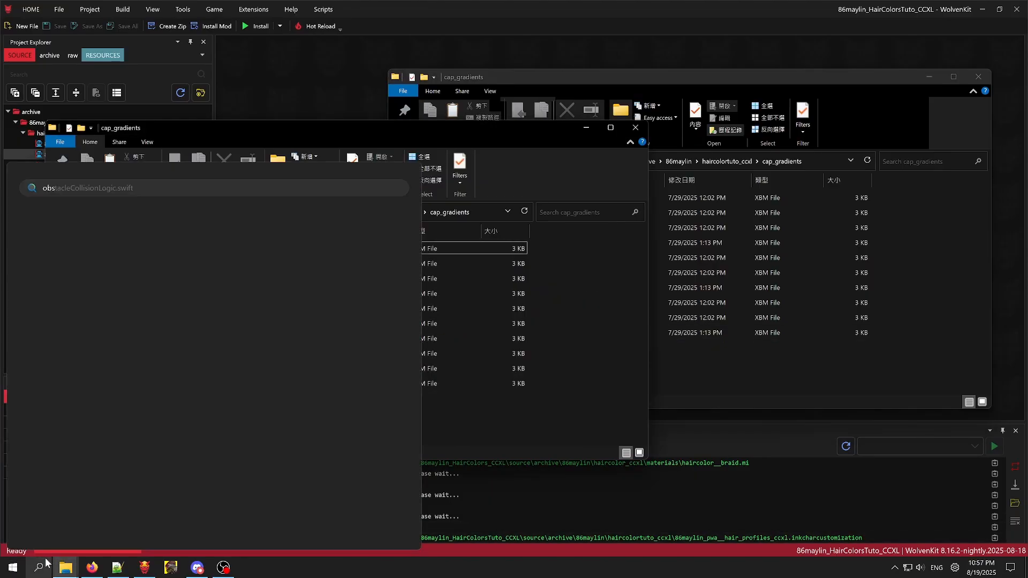
text(rename)
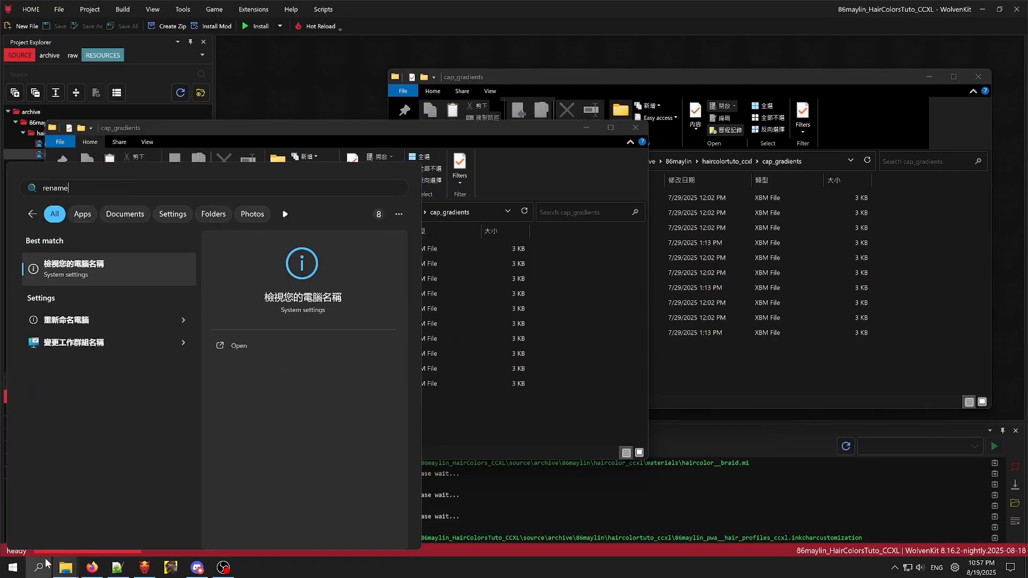
key(BackSpace)
key(BackSpace)
key(BackSpace)
key(BackSpace)
key(BackSpace)
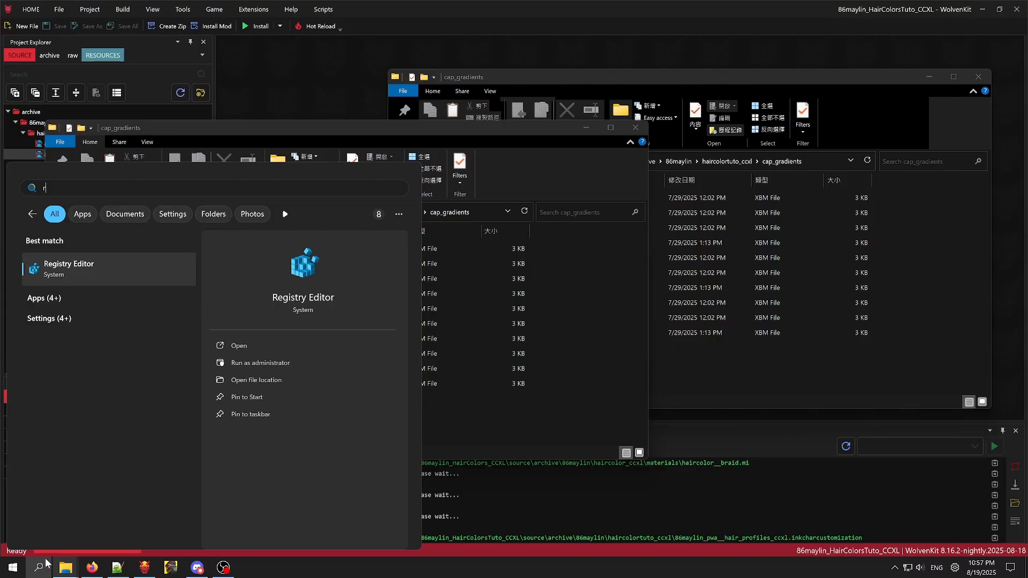
click(804, 356)
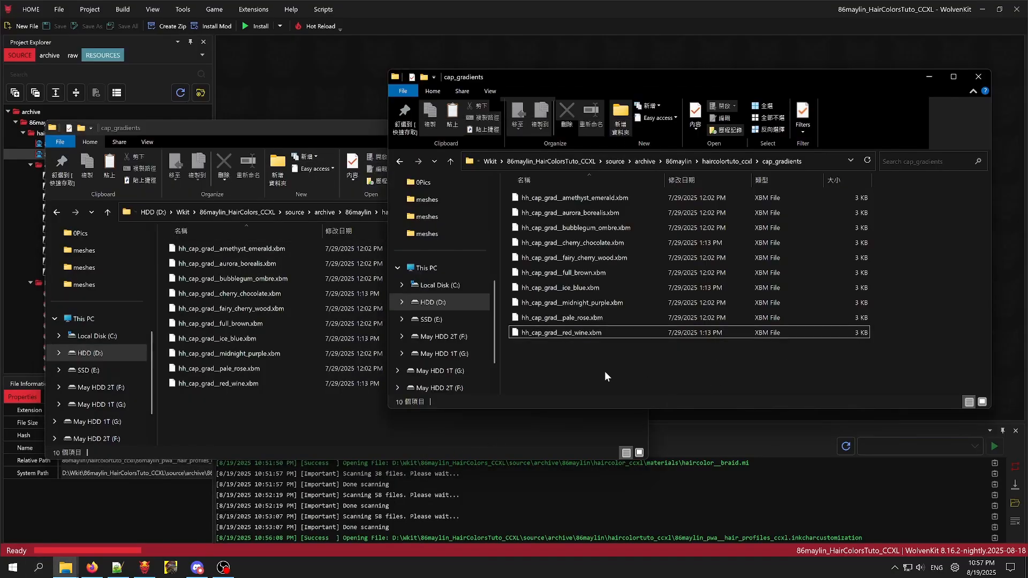
click(178, 411)
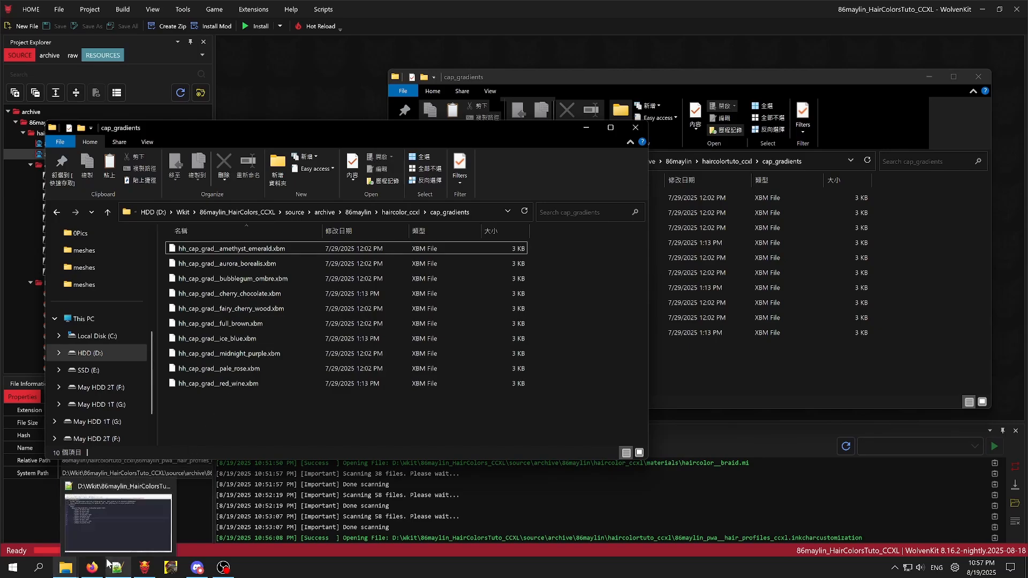
In Firefox, search the web for "advanced renamer" in a new tab and open the official Advanced Renamer website.
click(92, 567)
click(154, 11)
text(adva)
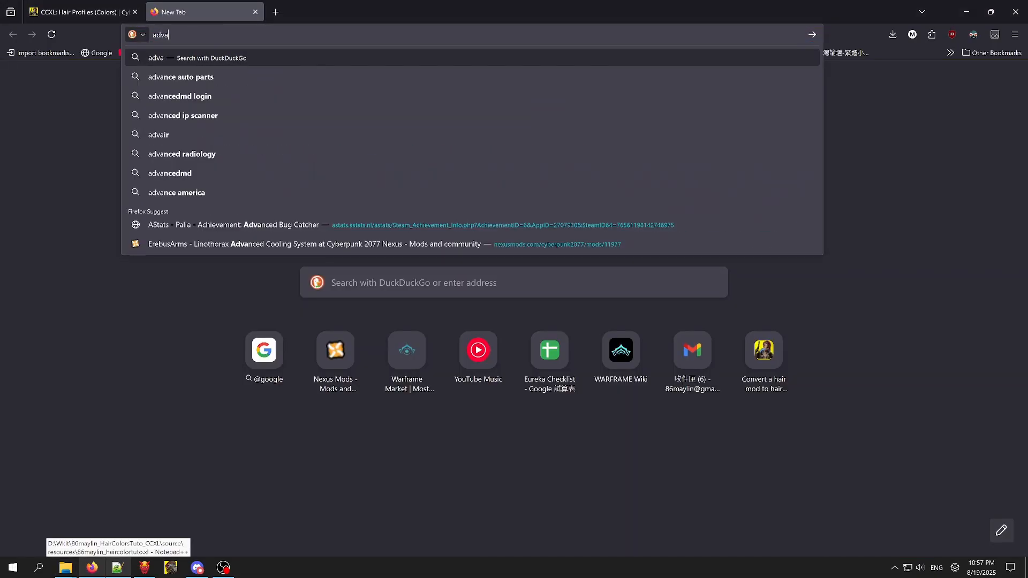
text(nced renamer)
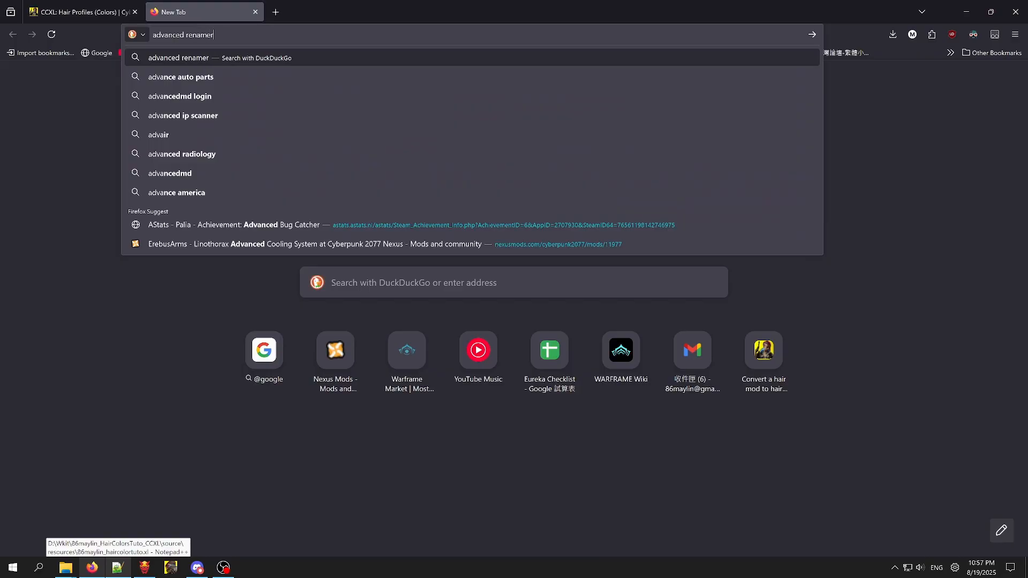
key(Return)
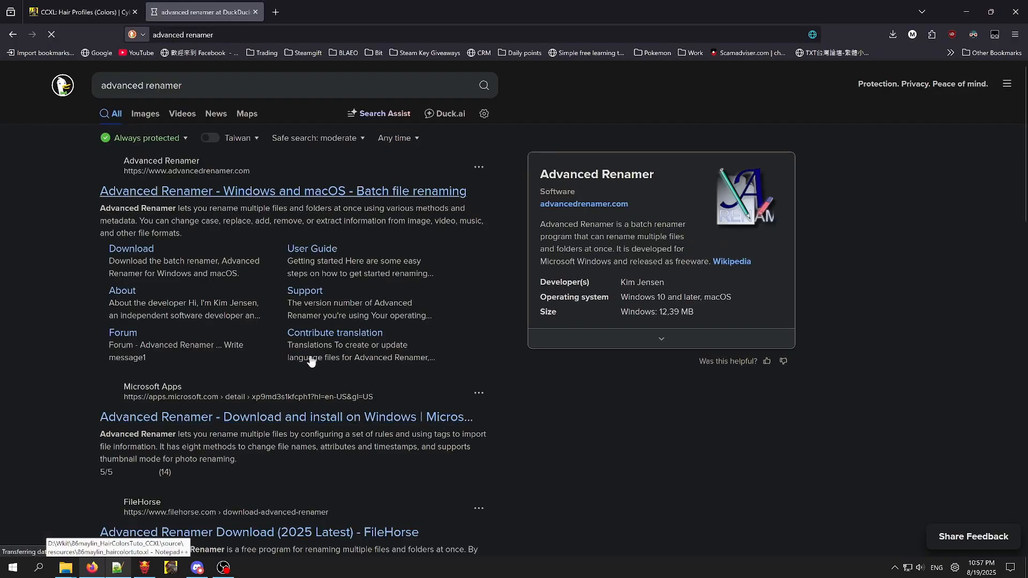
click(260, 196)
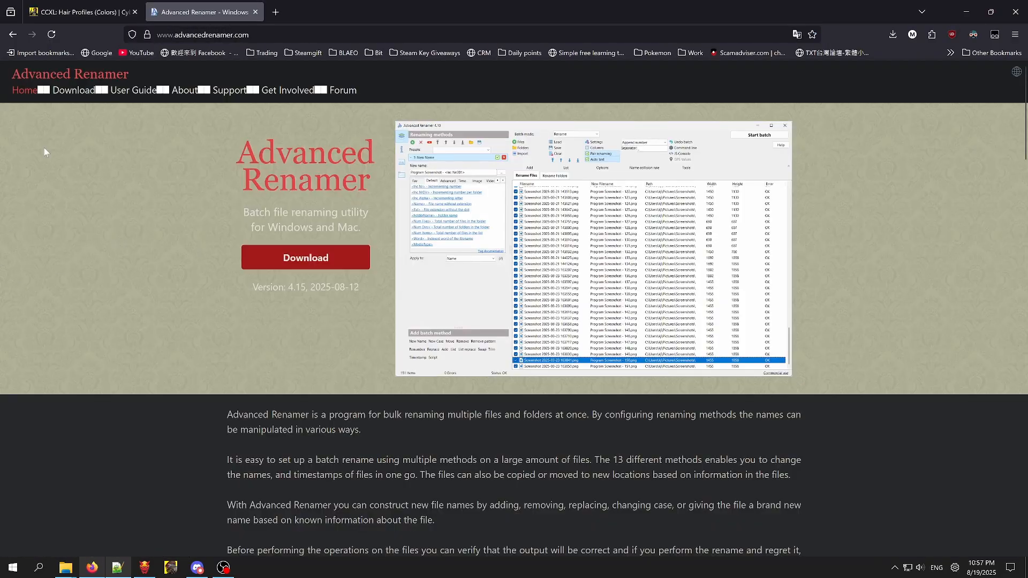
Download the Windows installer of Advanced Renamer 4.15 and close the website.
click(336, 266)
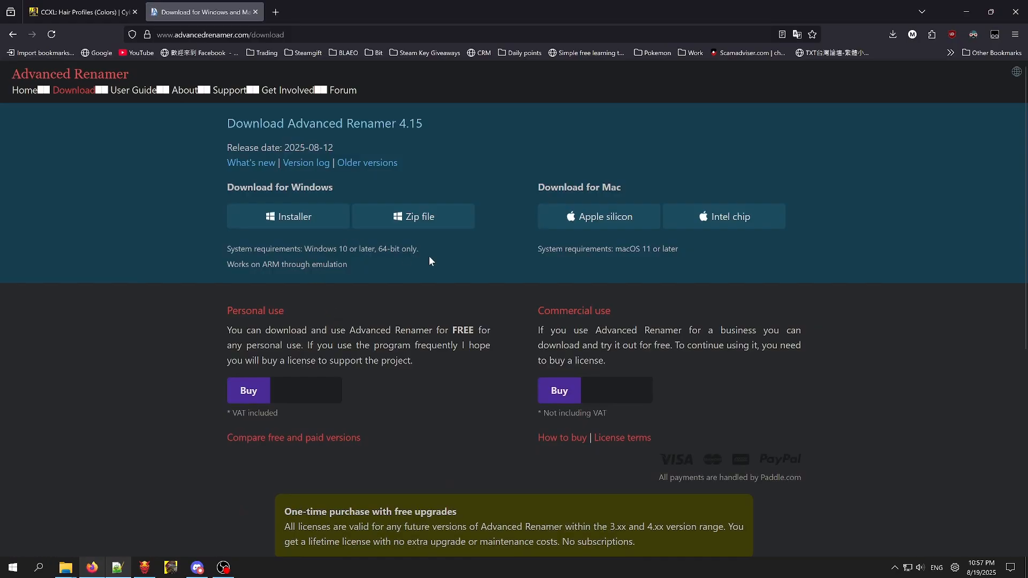
click(12, 35)
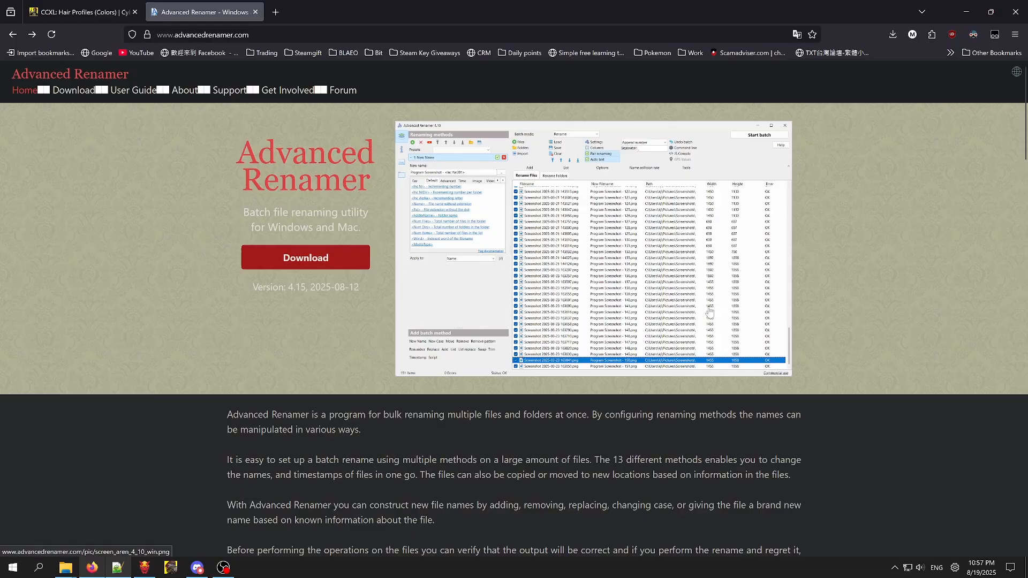
click(300, 265)
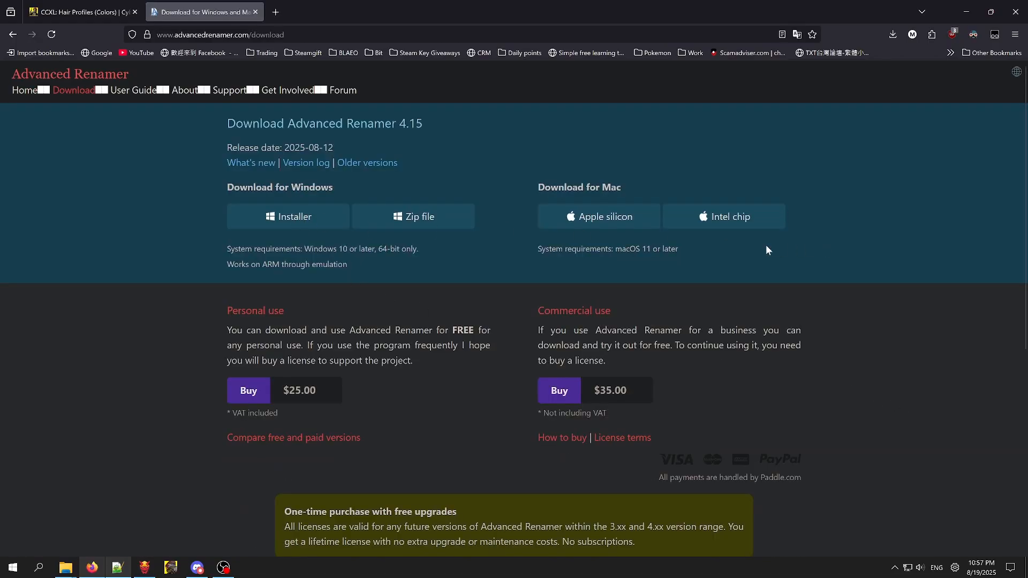
click(318, 225)
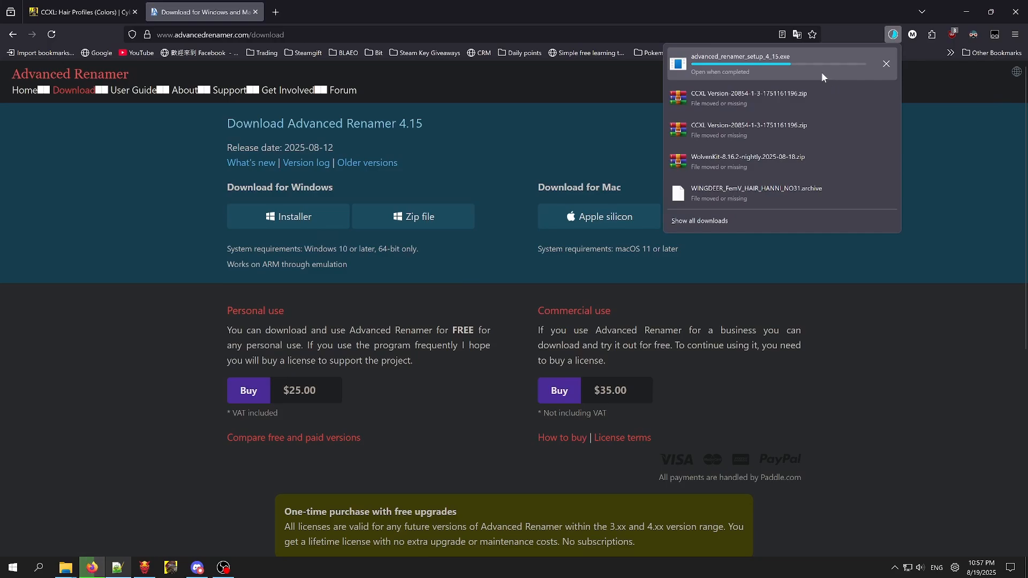
click(255, 12)
In WolvenKit, look through the project's gradients, hair profiles, materials, meshes, ui and resources files.
key(alt+Tab)
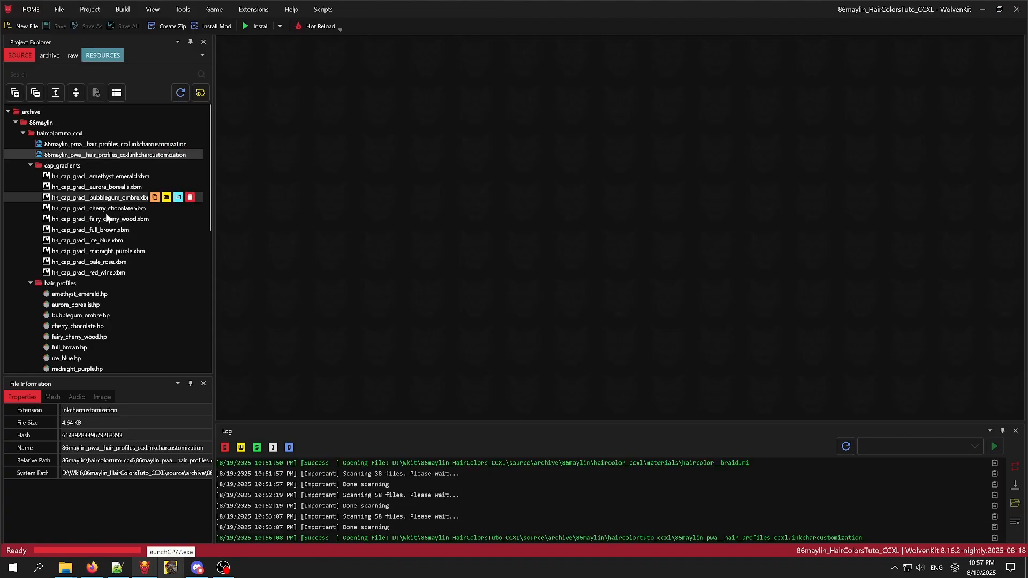
scroll(104, 271, down, 3)
scroll(106, 241, up, 2)
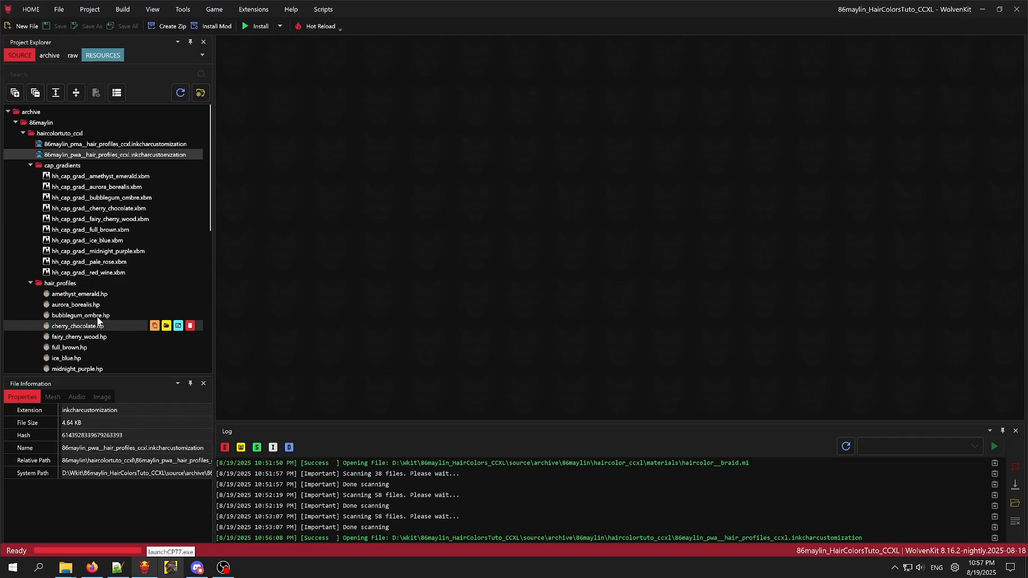
scroll(89, 241, down, 5)
scroll(88, 187, up, 2)
scroll(113, 268, down, 5)
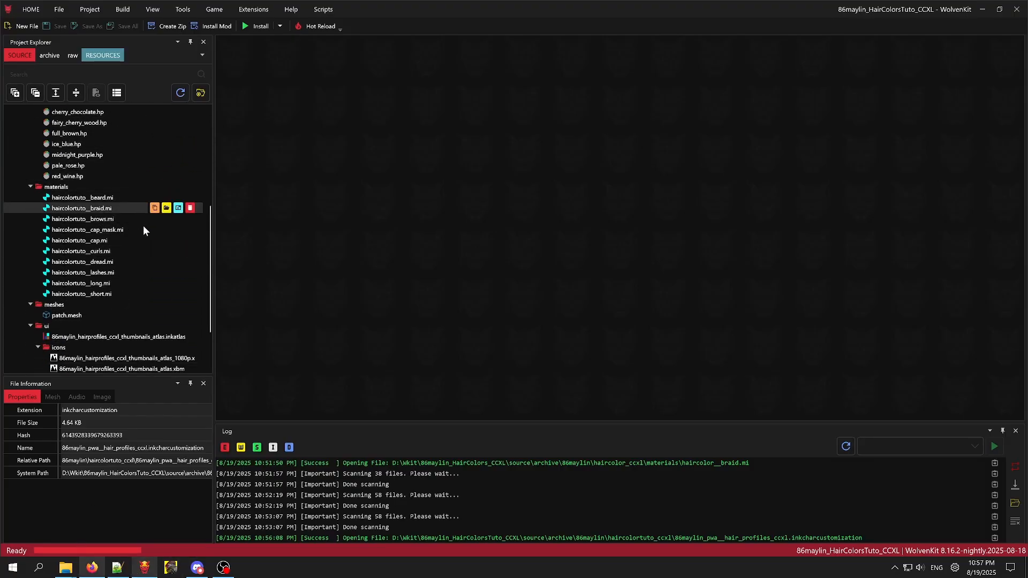
scroll(130, 262, down, 4)
scroll(130, 263, up, 2)
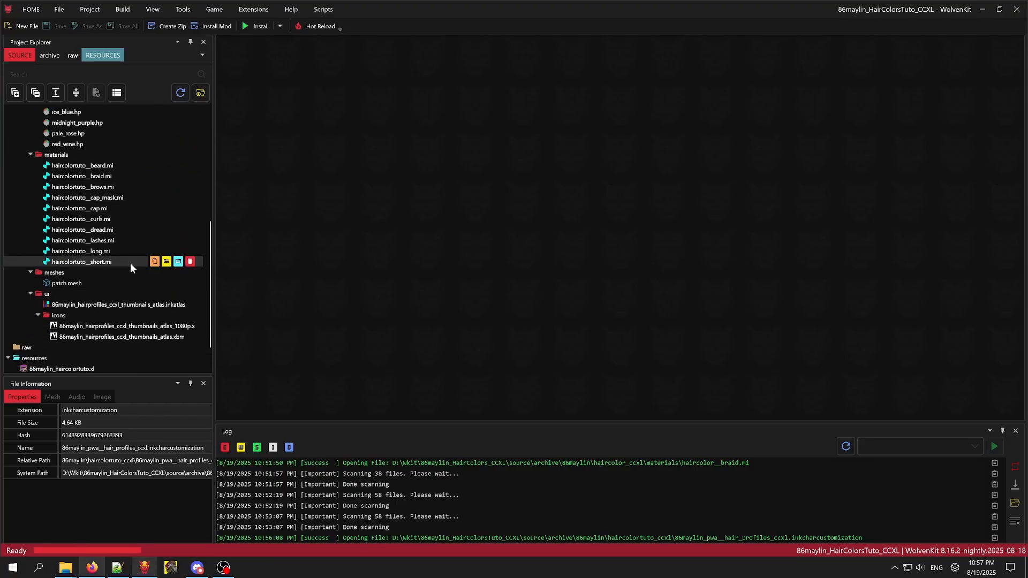
In Notepad++, open 86maylin_haircolortuto.yaml and reorder the open files so it follows 86maylin_haircolortuto.xl.
click(117, 567)
click(592, 41)
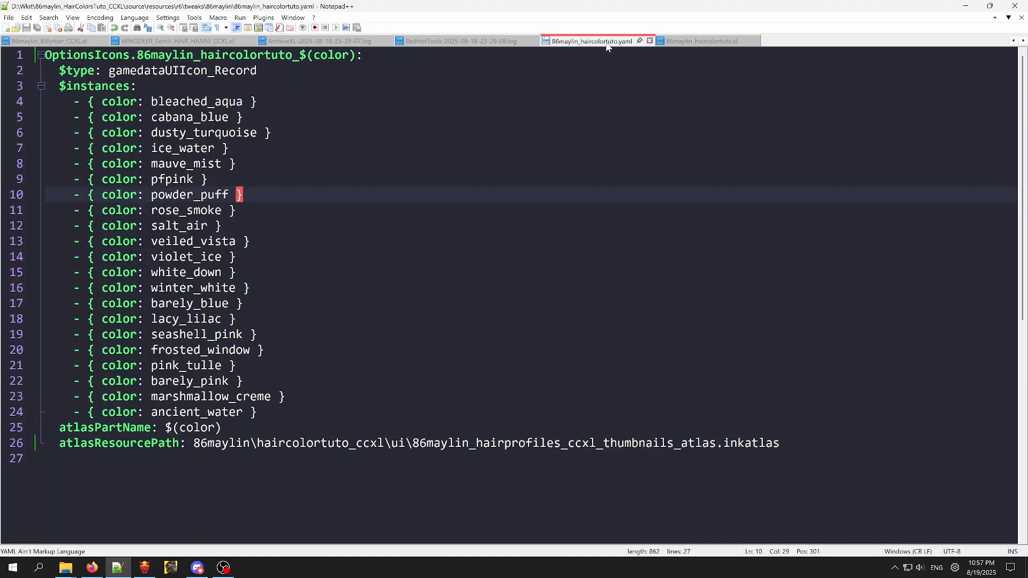
drag(606, 47, 707, 42)
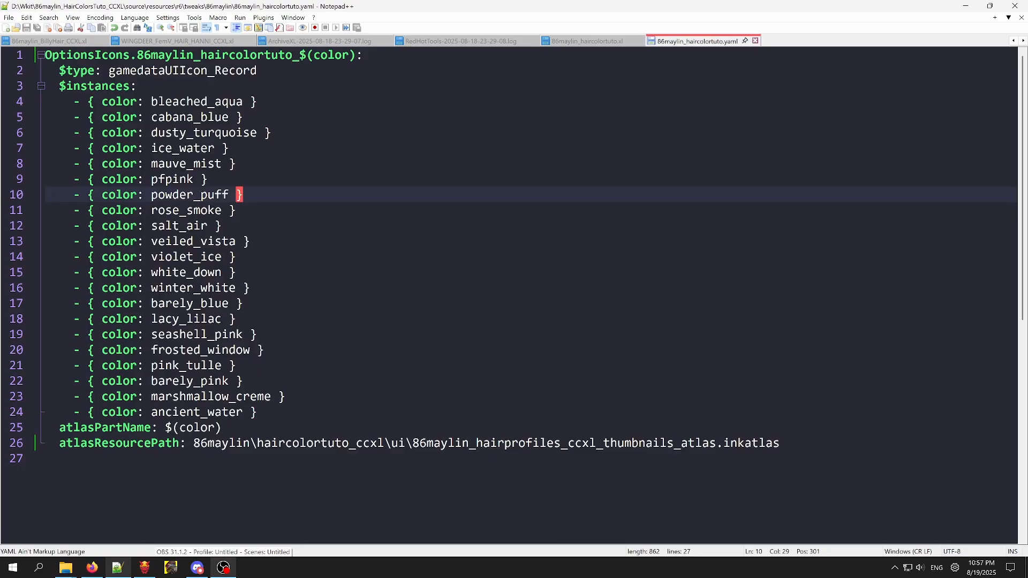
In Firefox, read the wiki's Step 5 instructions on converting patch.mesh, inkatlas and inkcharcustomization files to JSON.
click(92, 567)
scroll(533, 322, down, 10)
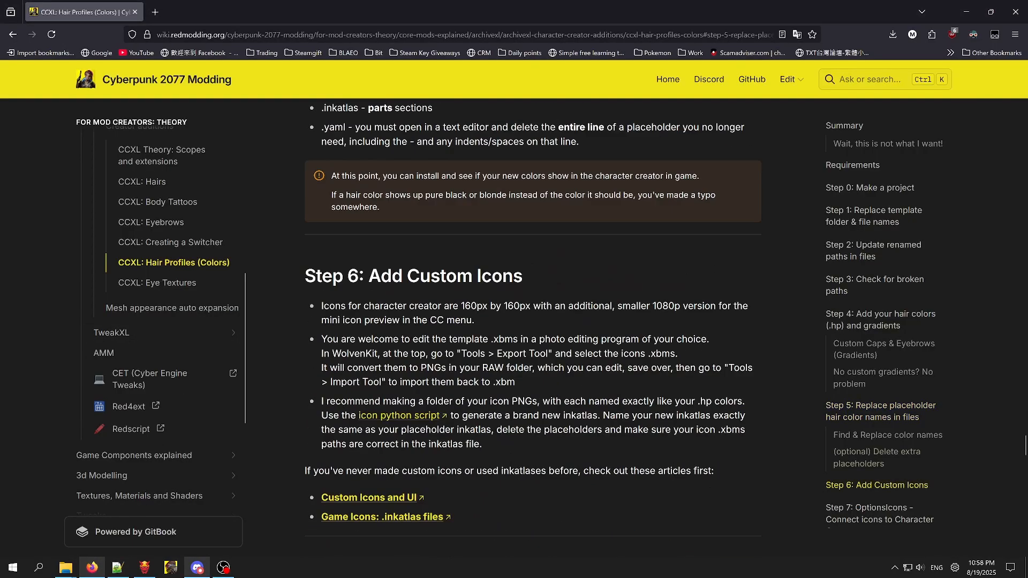
scroll(619, 211, up, 15)
scroll(619, 211, down, 3)
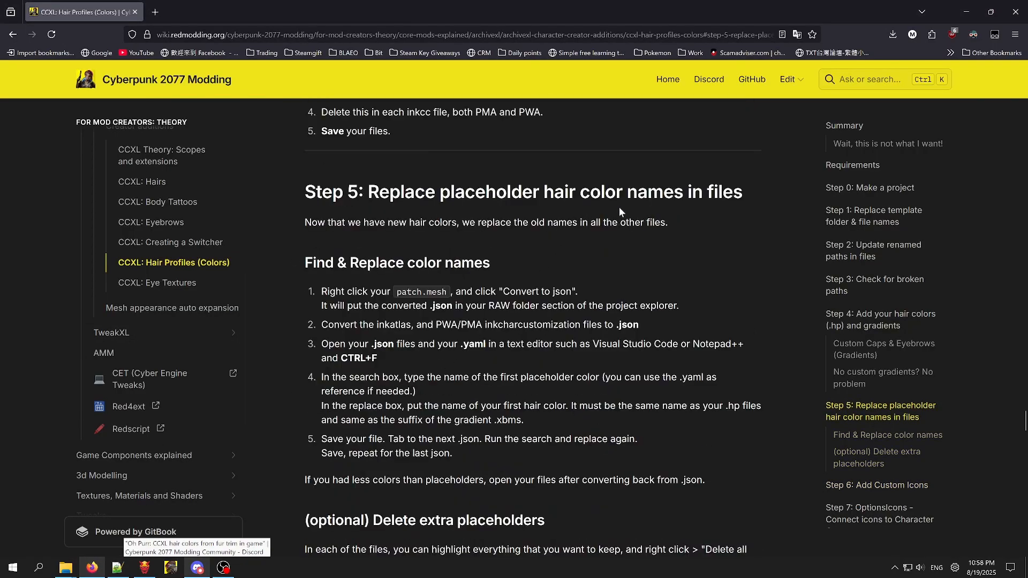
scroll(421, 364, down, 2)
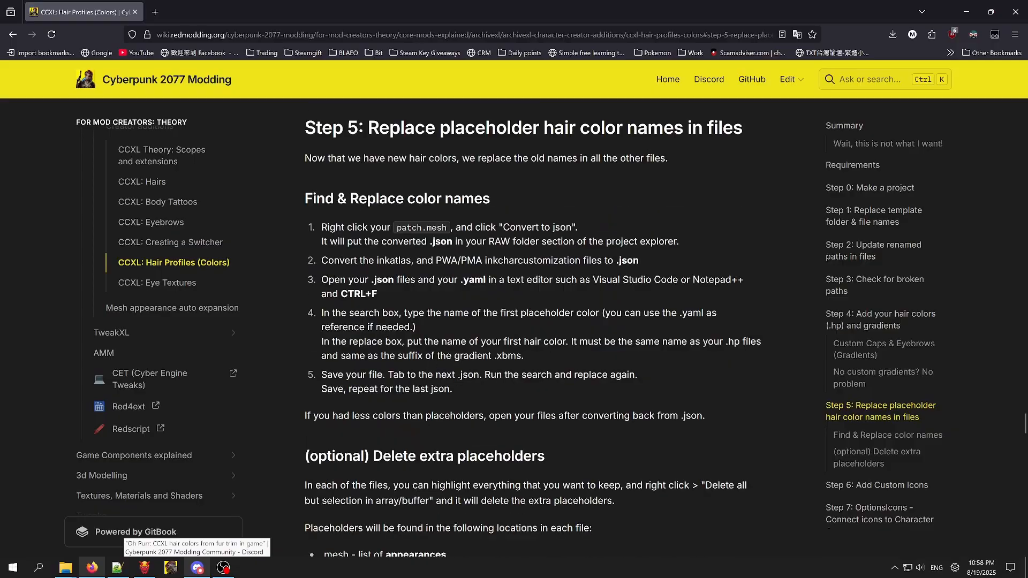
drag(321, 227, 305, 272)
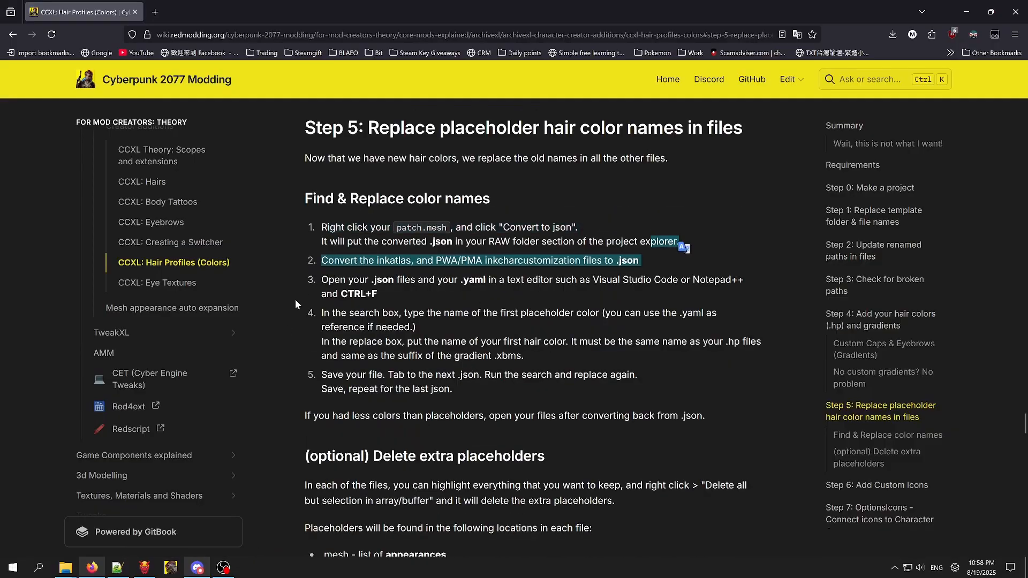
click(295, 300)
In WolvenKit, convert patch.mesh in the meshes folder to JSON.
click(144, 567)
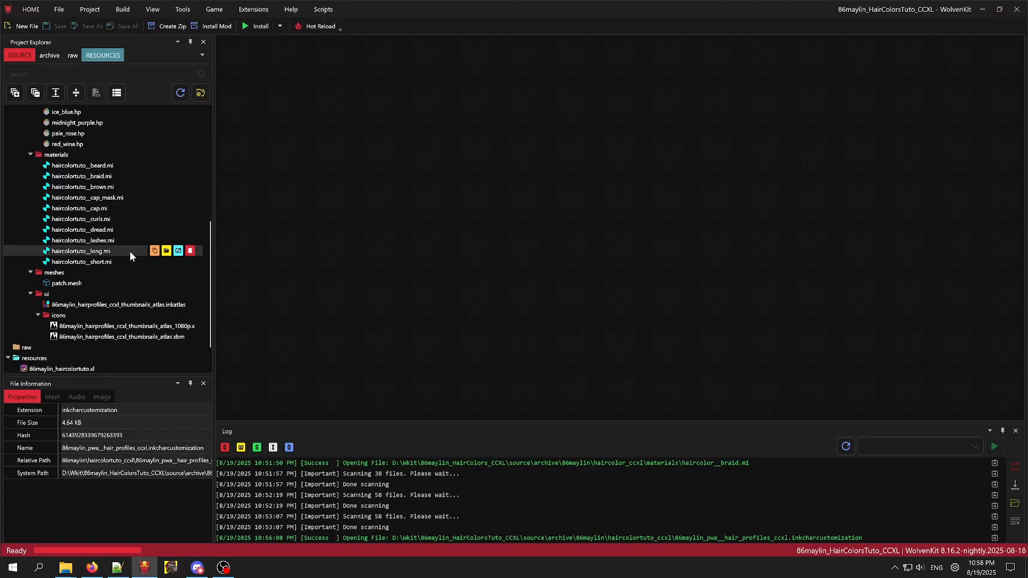
right_click(78, 285)
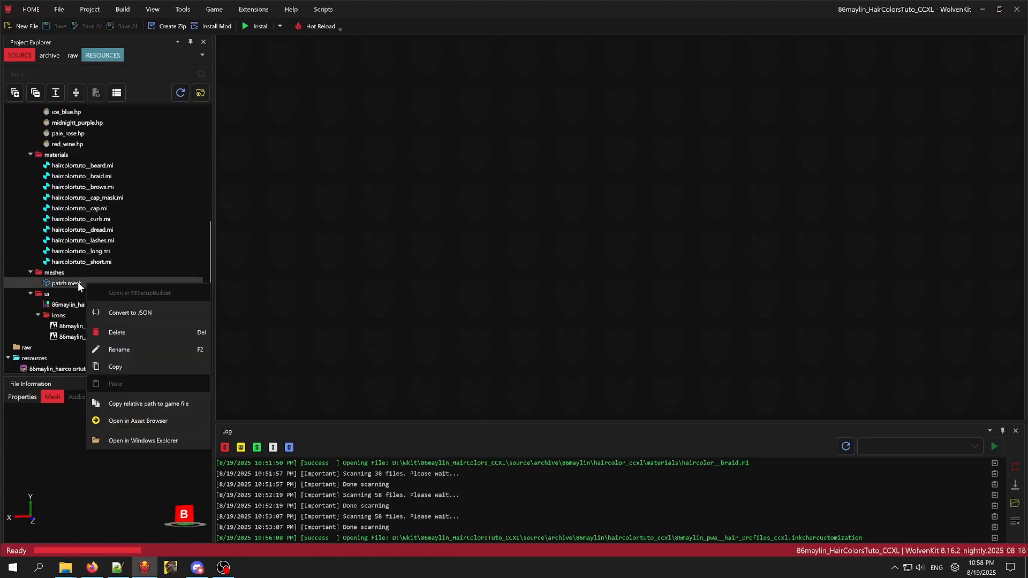
click(150, 311)
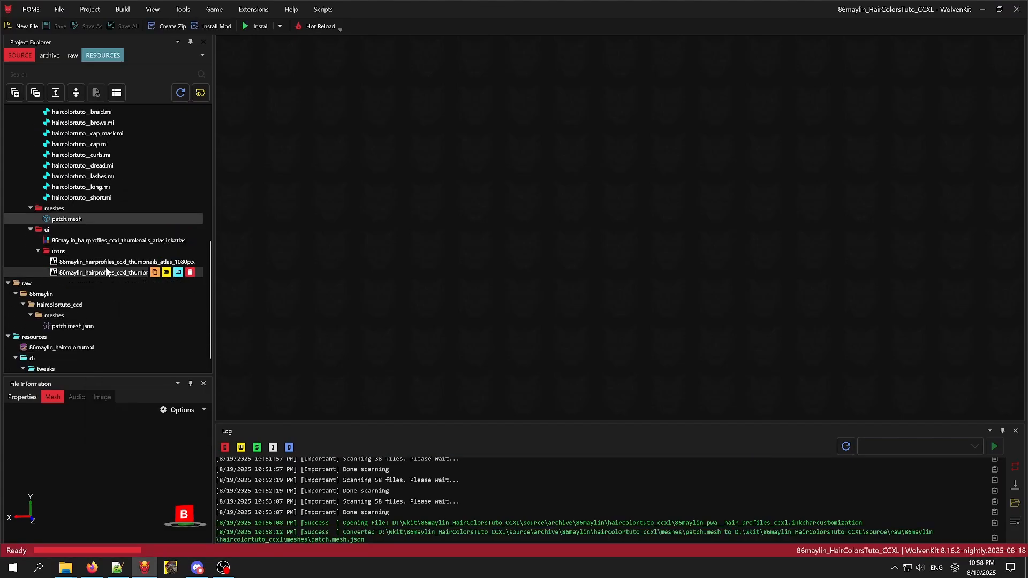
Convert the PWA and PMA hair_profiles_ccxl inkcharcustomization files to JSON.
scroll(117, 246, up, 7)
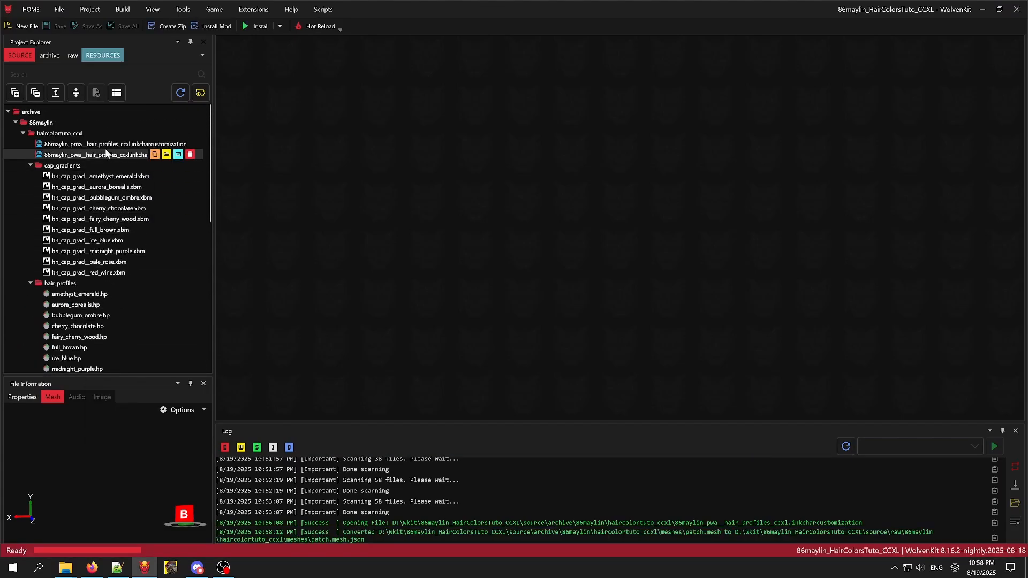
right_click(113, 154)
click(136, 179)
right_click(120, 145)
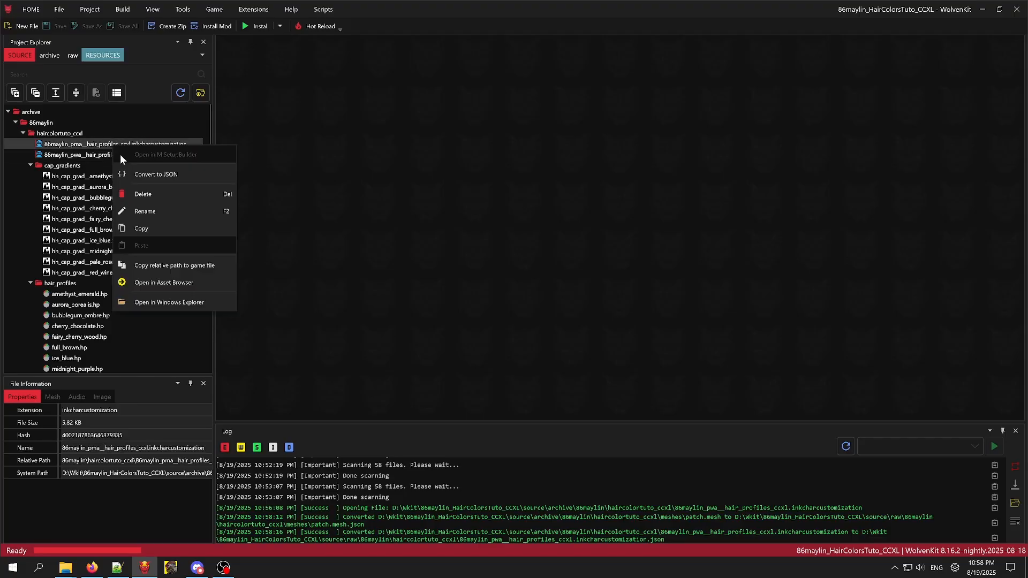
click(140, 176)
Convert 86maylin_hairprofiles_ccxl_thumbnails_atlas.inkatlas in the ui folder to JSON.
scroll(116, 243, down, 10)
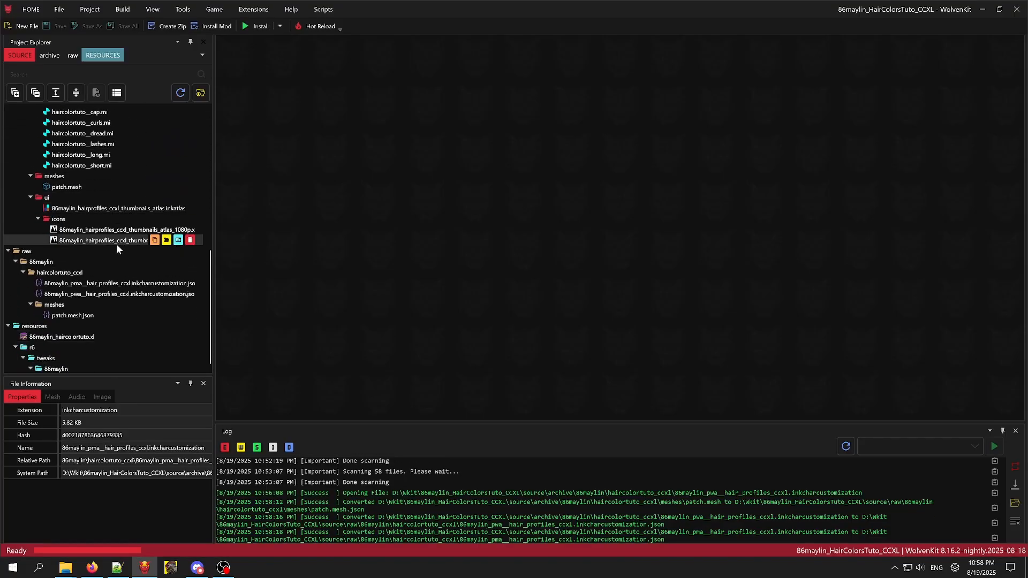
right_click(109, 200)
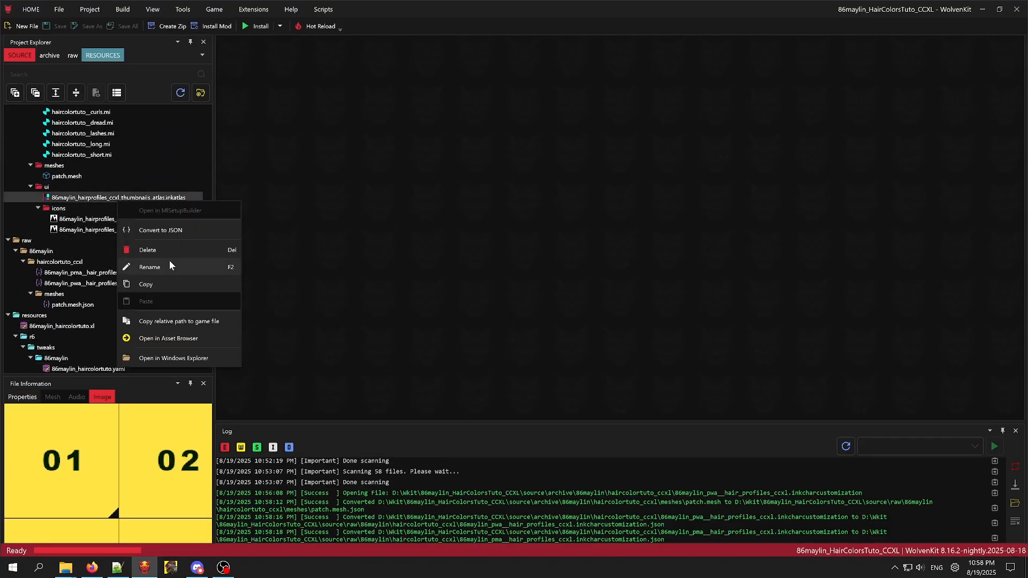
click(158, 231)
Return to the wiki in Firefox and check Step 5 for which files to convert and what follows.
key(alt+Tab)
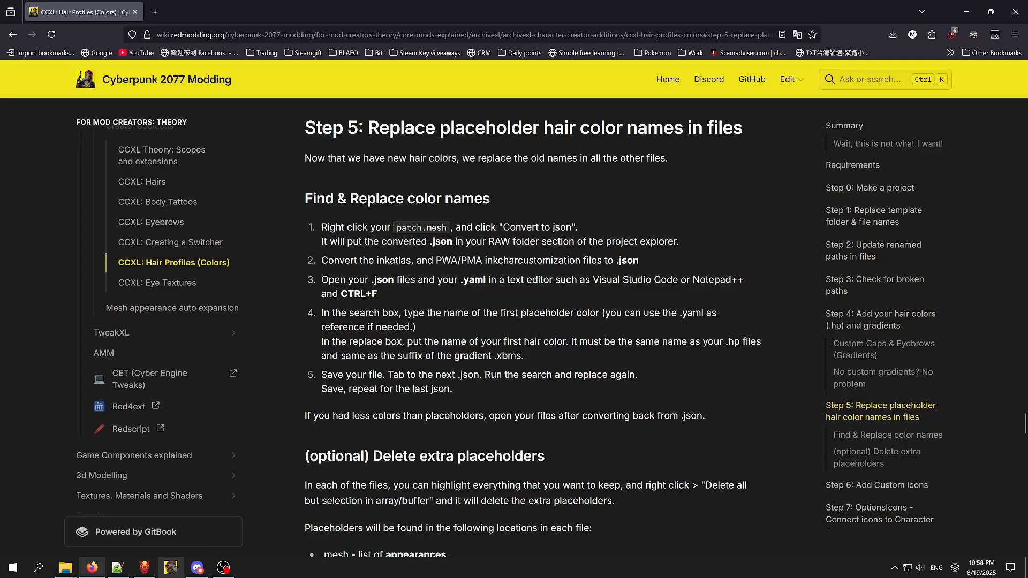
drag(358, 260, 498, 261)
click(503, 258)
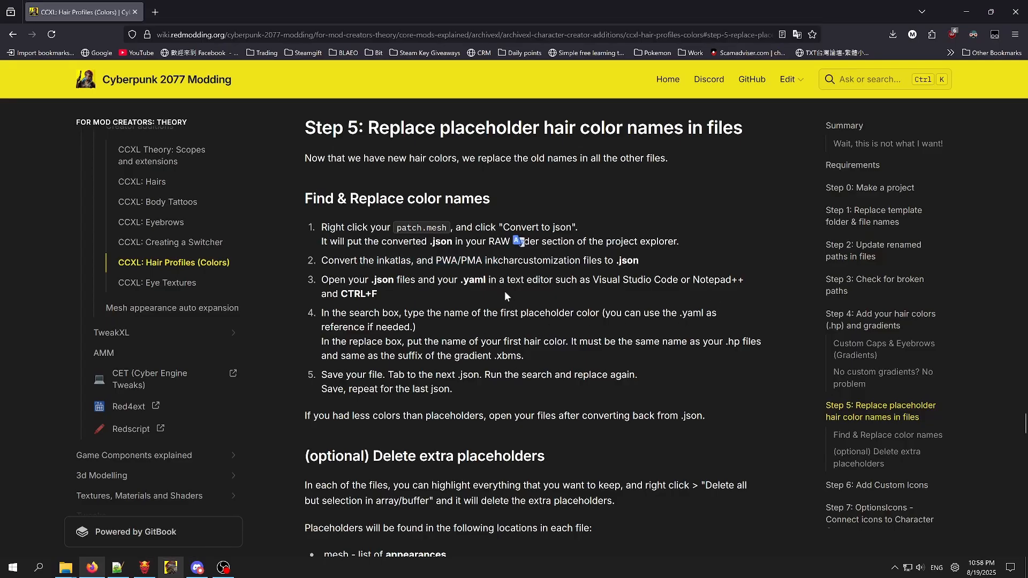
Open the PMA and PWA hair_profiles_ccxl inkcharcustomization JSON files from the project's raw folder in Notepad++.
click(117, 567)
click(144, 568)
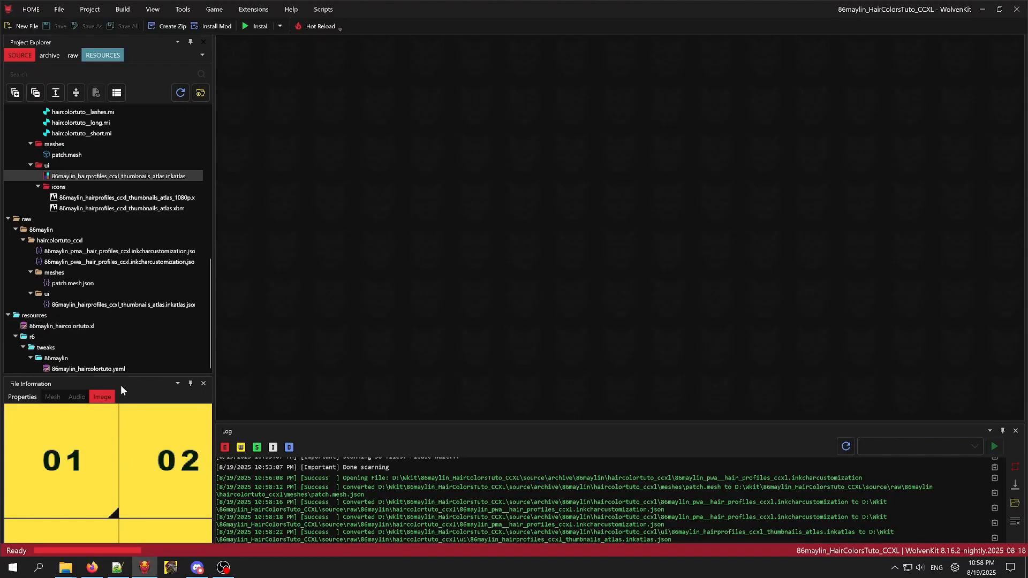
scroll(140, 355, down, 1)
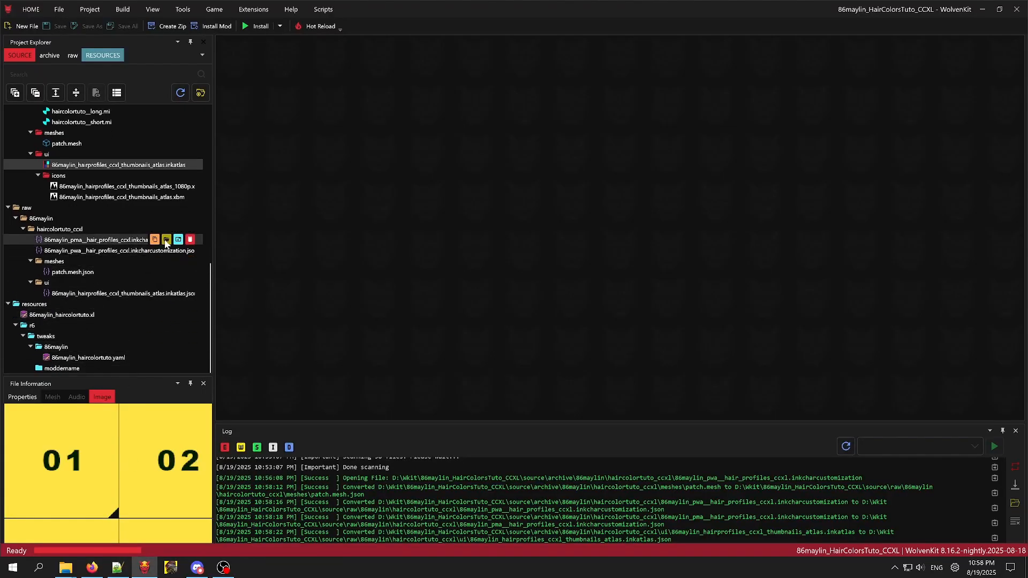
click(167, 240)
drag(287, 424, 238, 374)
right_click(238, 375)
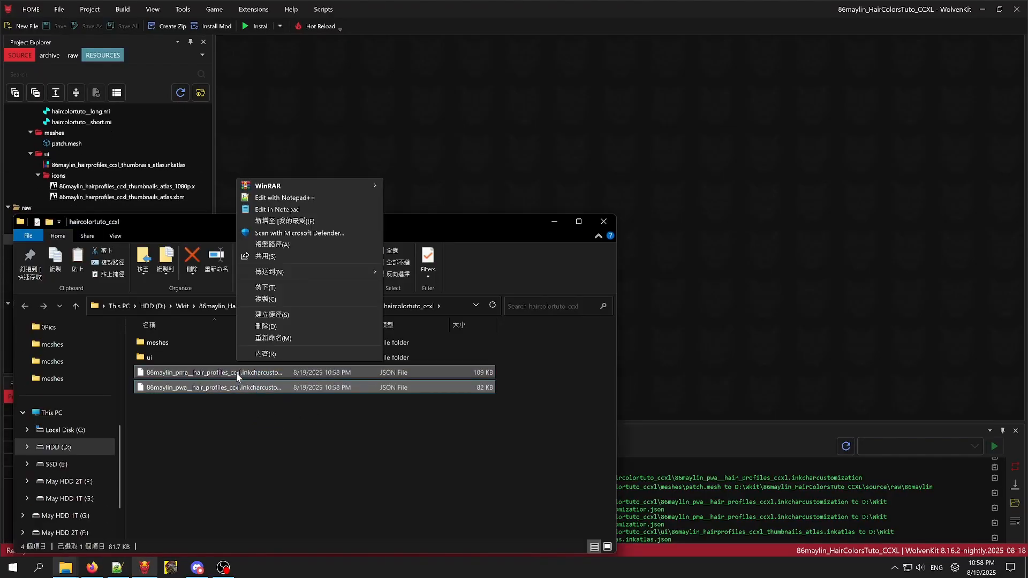
click(283, 197)
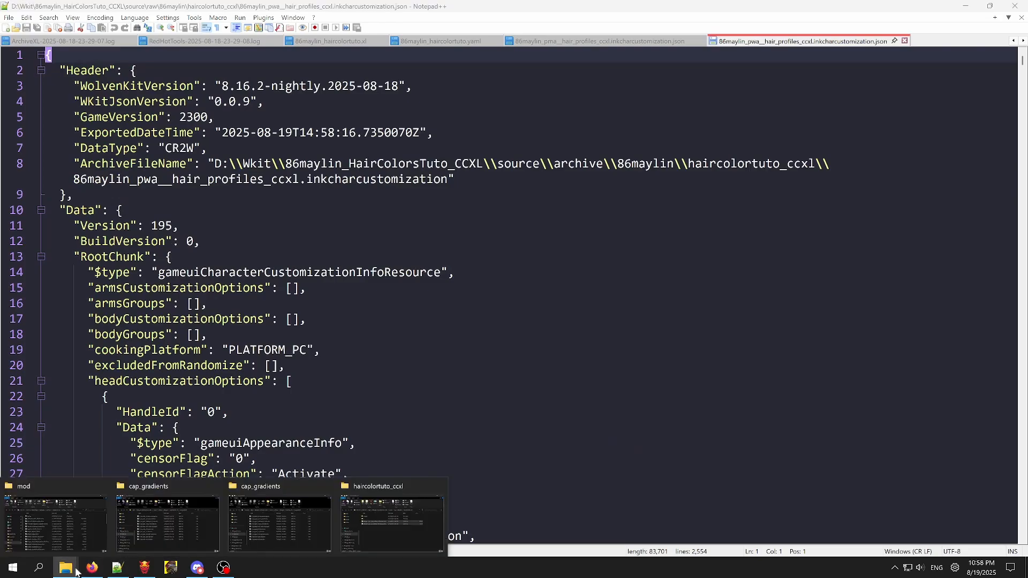
Open 86maylin_hairprofiles_ccxl_thumbnails_atlas.inkatlas.json from the raw ui folder in Notepad++ as well.
mouse_move(65, 568)
click(384, 528)
double_click(204, 351)
click(184, 344)
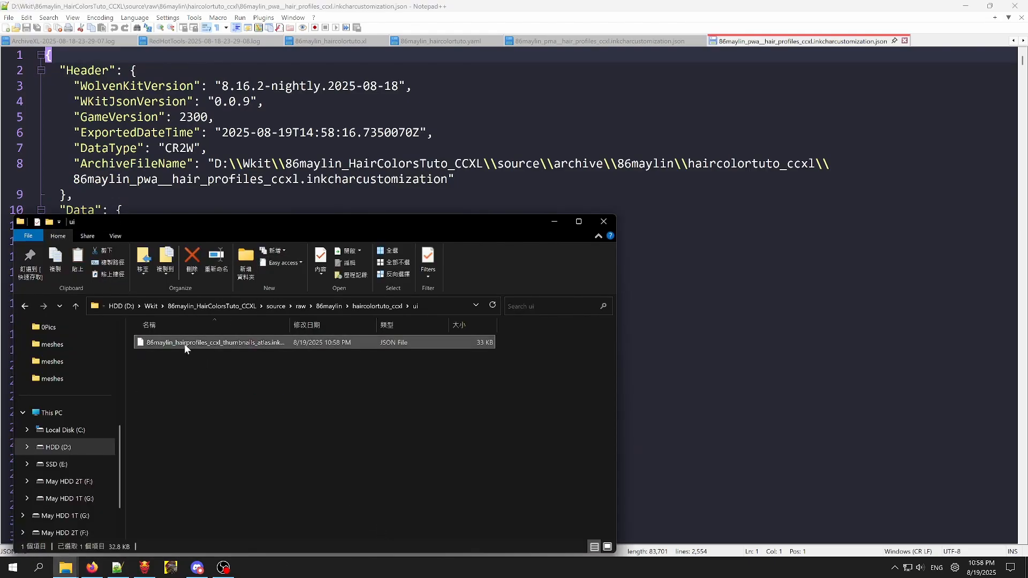
drag(803, 276, 803, 276)
Open patch.mesh.json from the raw meshes folder in Notepad++.
mouse_move(65, 567)
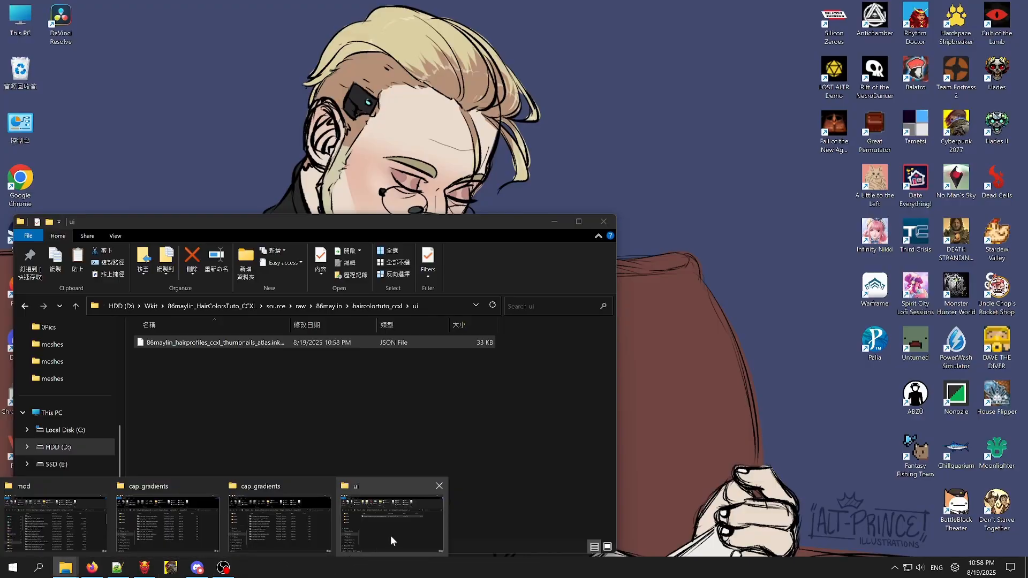
click(390, 536)
click(25, 306)
double_click(156, 344)
drag(177, 343, 696, 289)
Switch to 86maylin_haircolortuto.yaml in Notepad++ and locate the first placeholder color in its instances list.
mouse_move(66, 568)
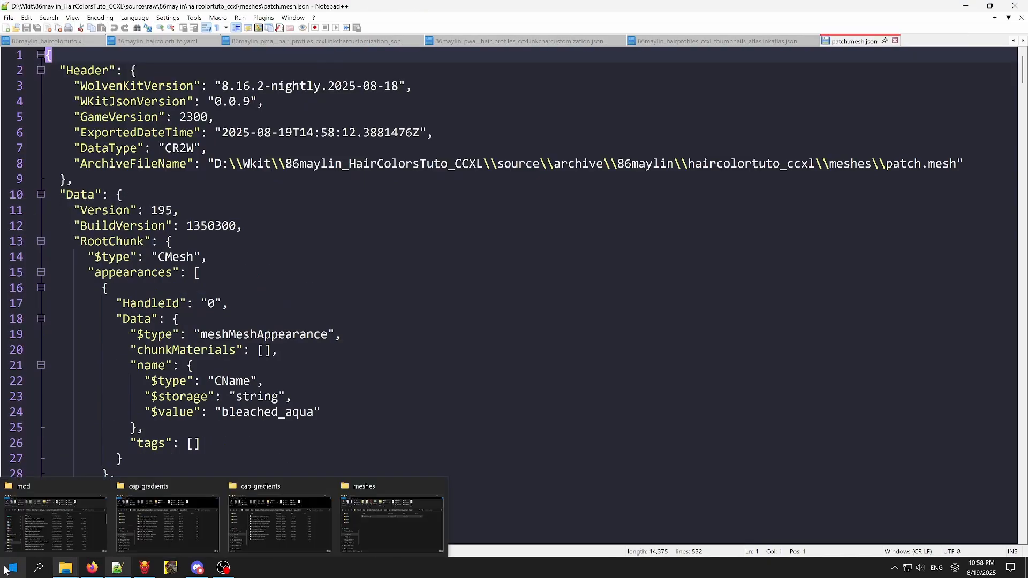
click(380, 525)
click(332, 385)
click(643, 241)
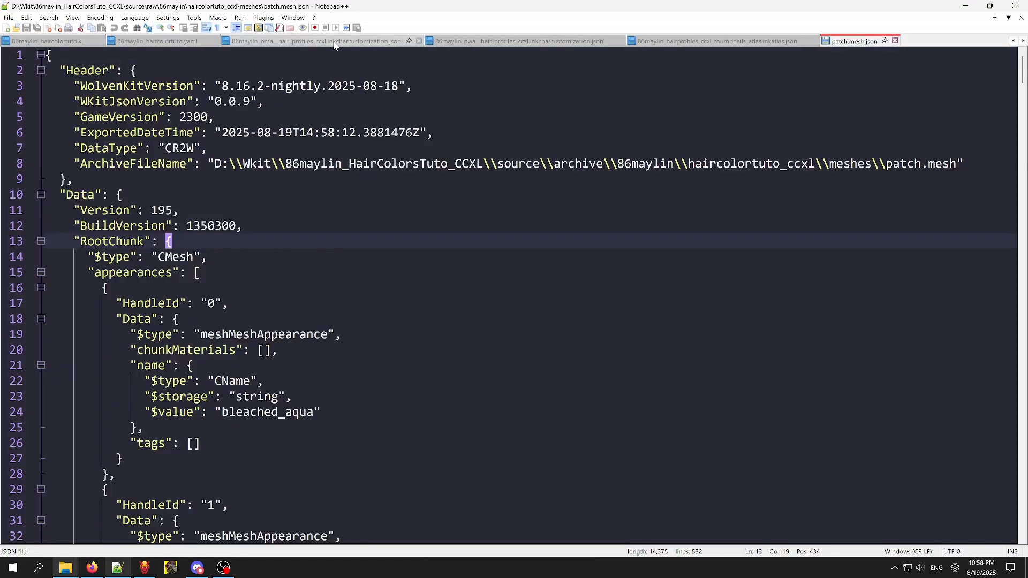
click(159, 44)
click(135, 85)
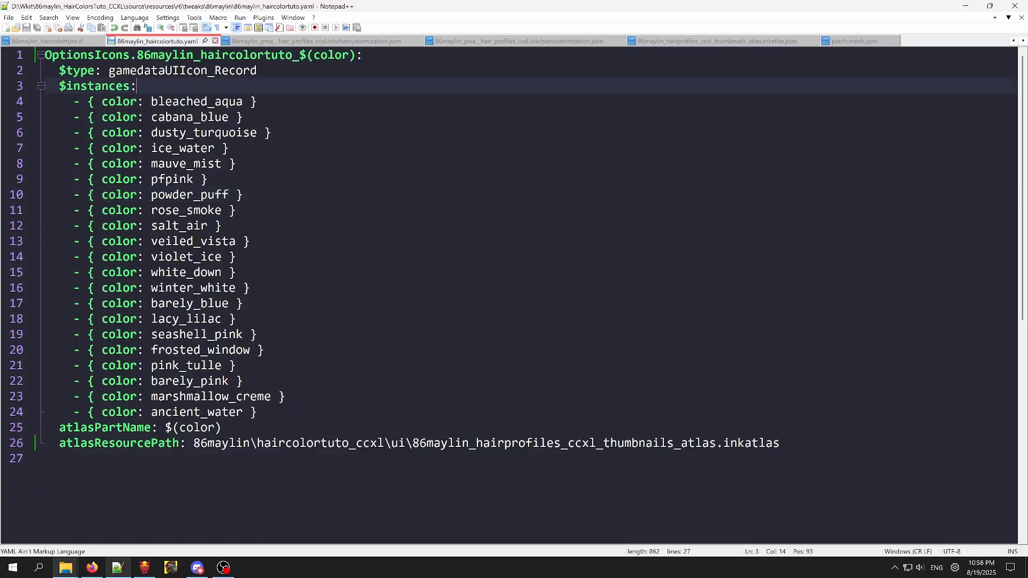
click(186, 101)
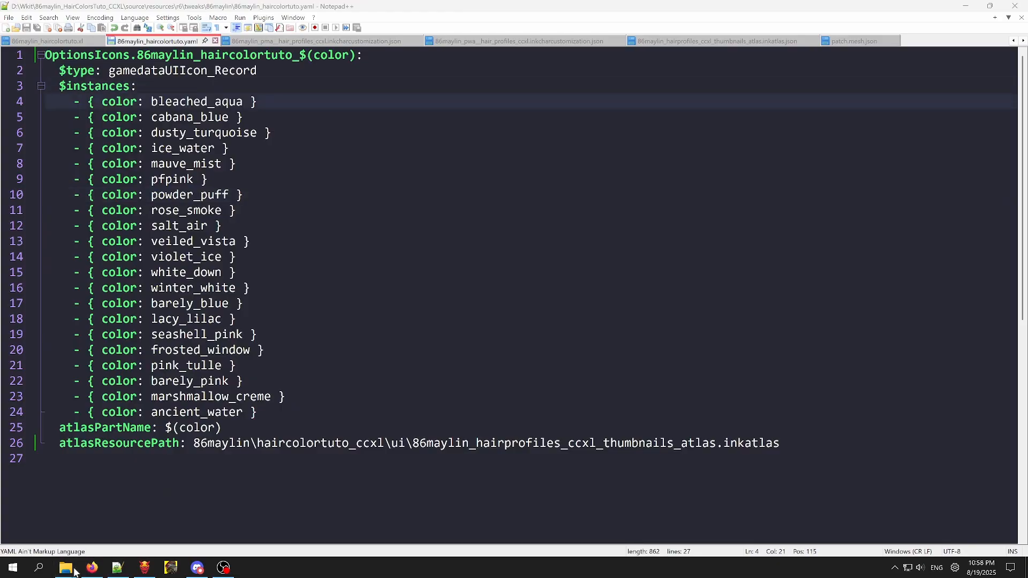
Show the haircolor_ccxl hair_profiles folder beside the YAML list and close the tutorial project's cap_gradients window.
mouse_move(65, 568)
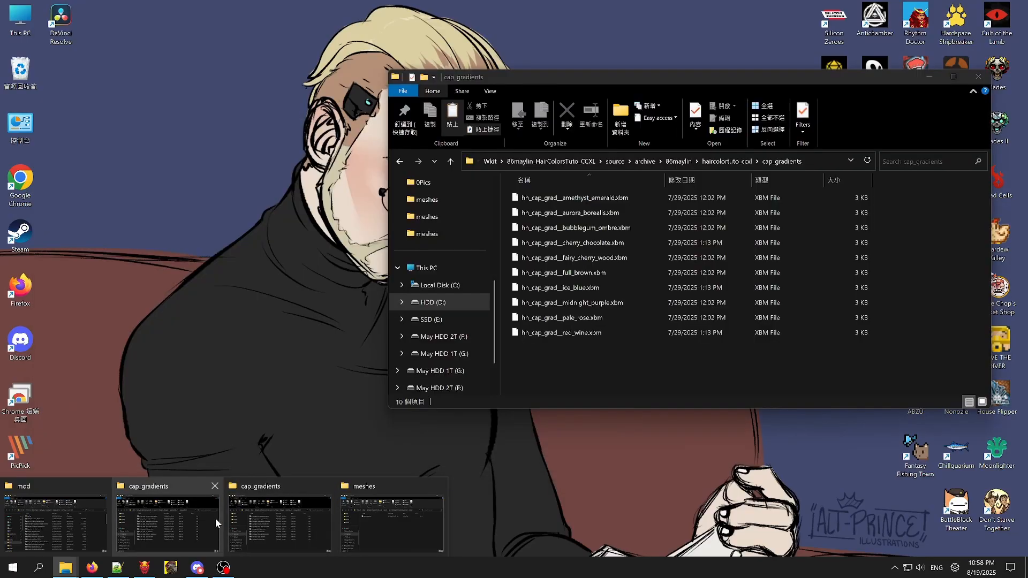
click(207, 518)
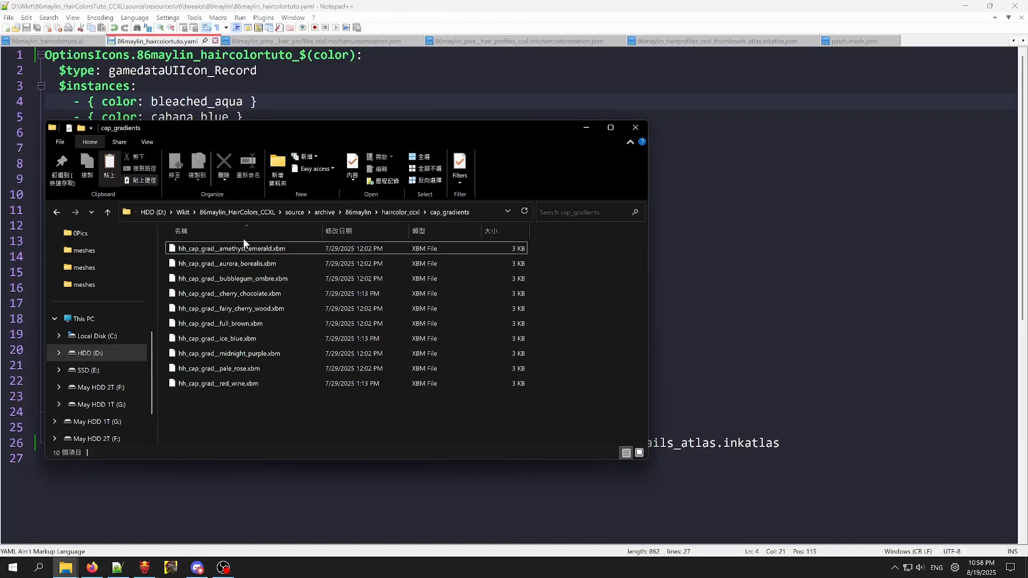
click(402, 212)
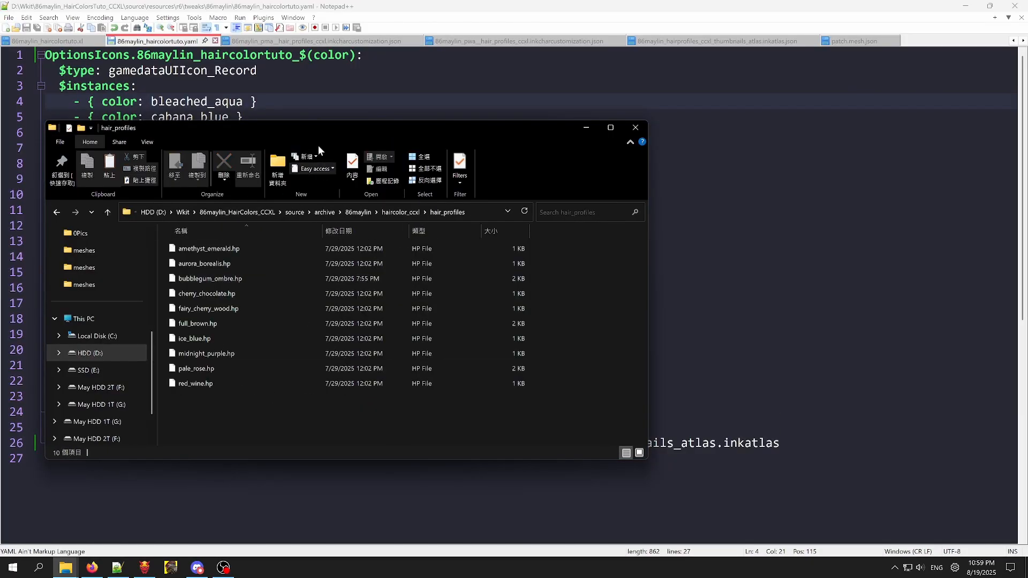
drag(318, 146, 743, 88)
mouse_move(68, 569)
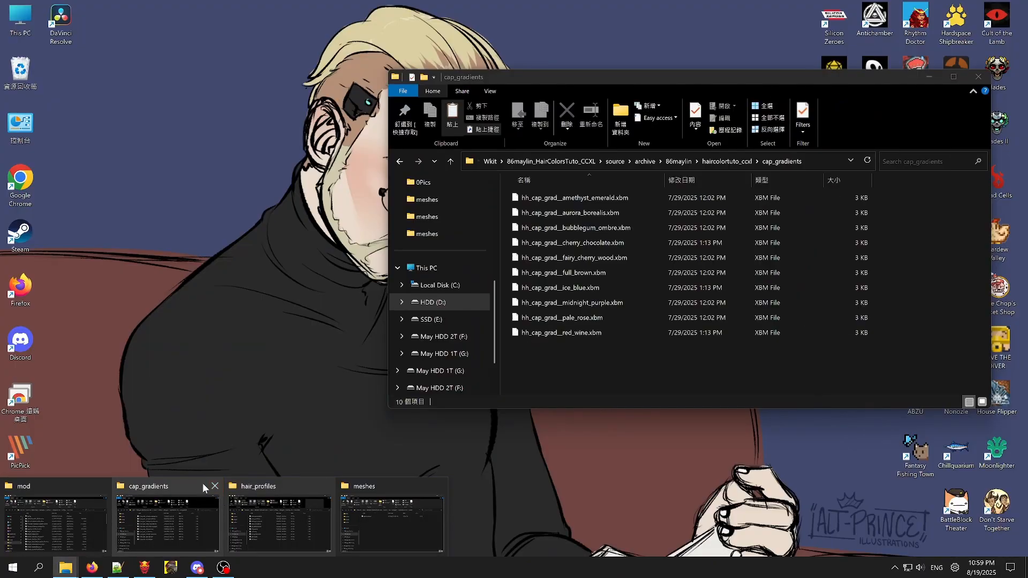
click(202, 483)
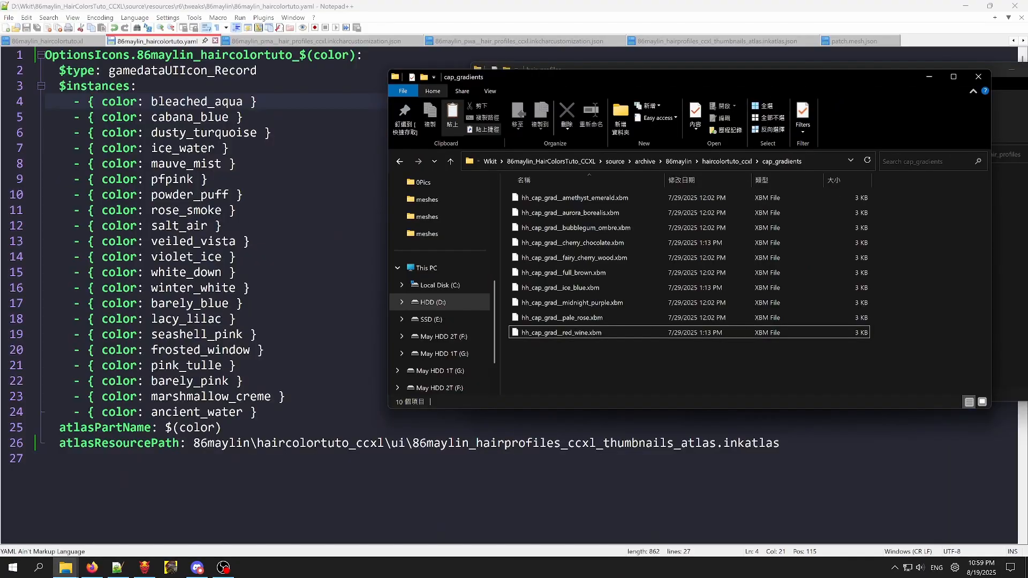
click(990, 77)
Replace every bleached_aqua with amethyst_emerald in all open documents and check the edited PMA JSON and YAML.
click(649, 191)
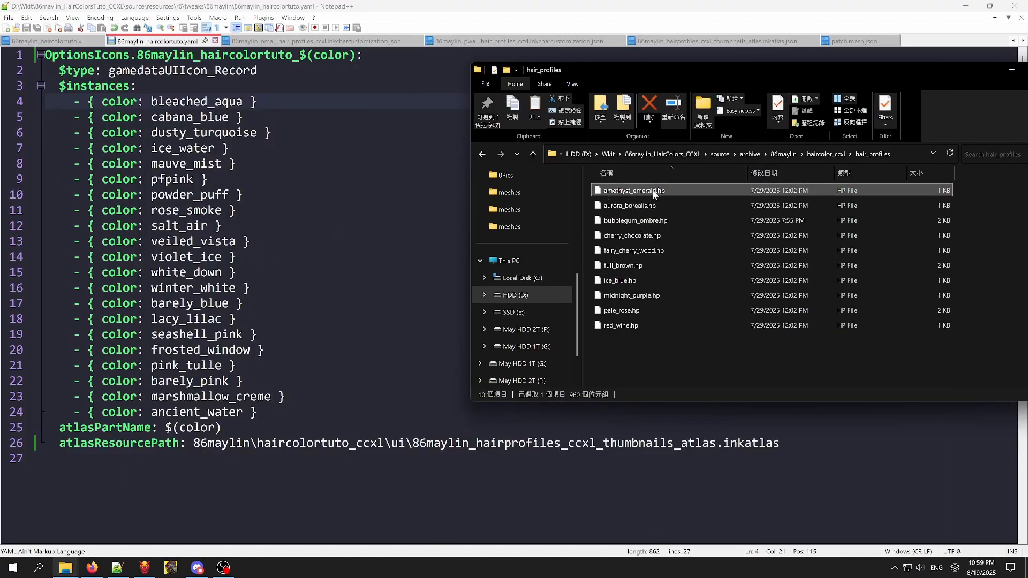
double_click(224, 103)
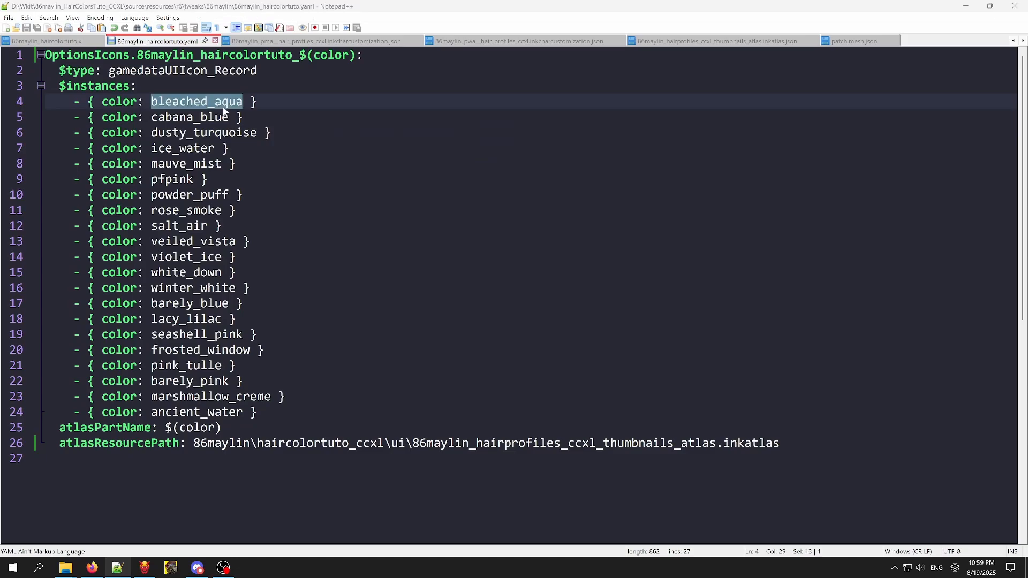
key(ctrl+h)
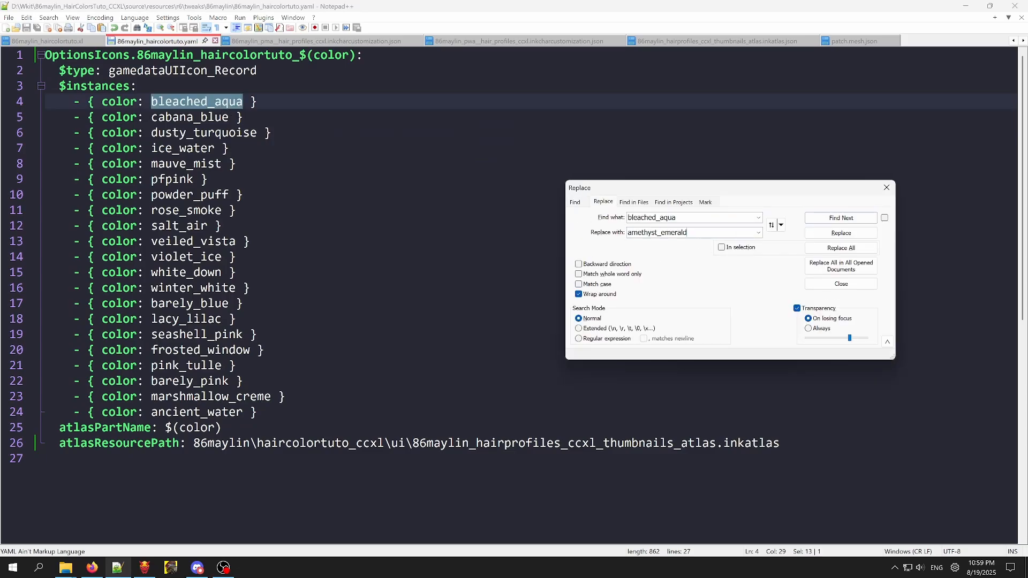
click(867, 269)
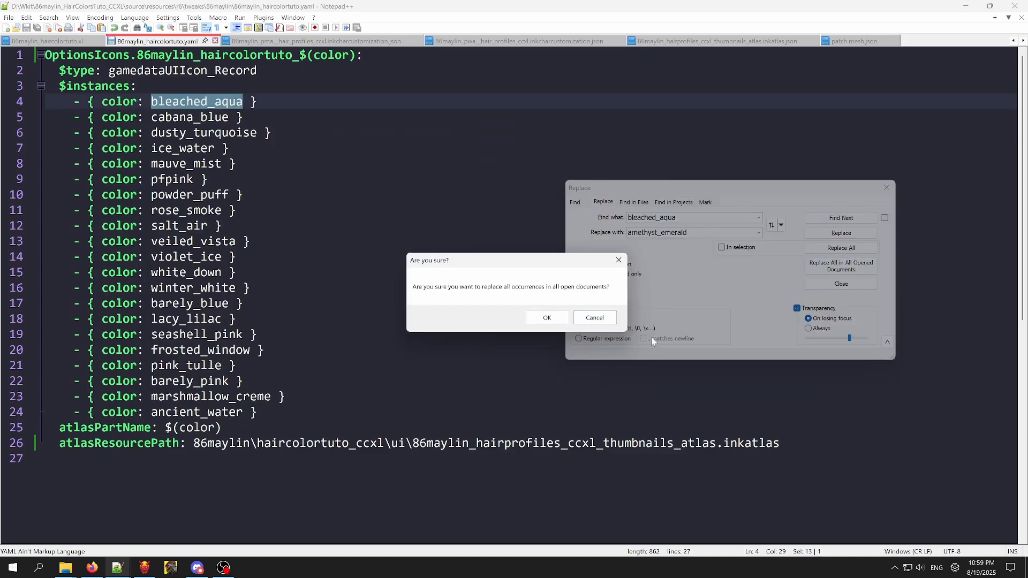
click(548, 318)
scroll(508, 295, down, 8)
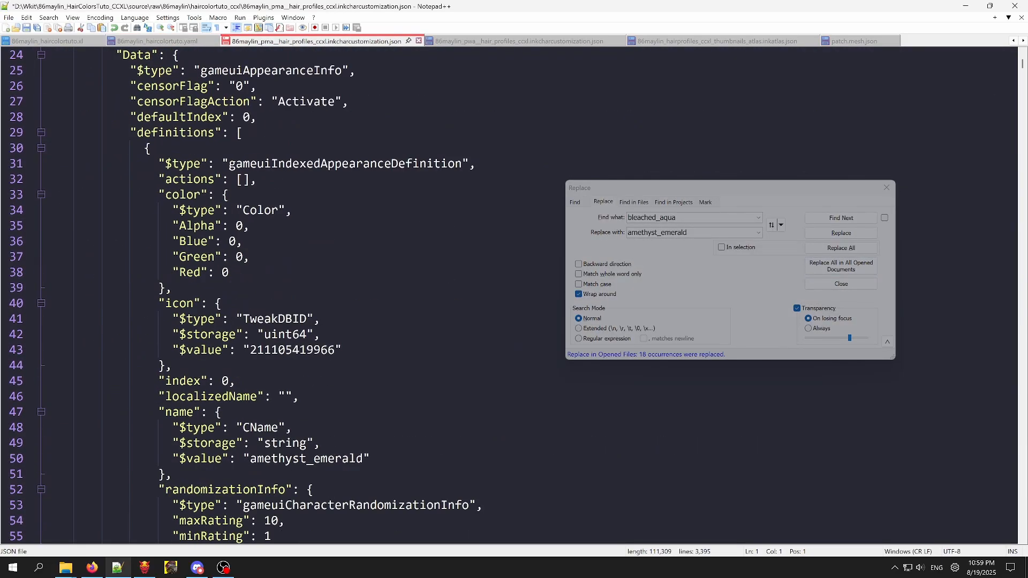
scroll(509, 294, down, 3)
click(207, 42)
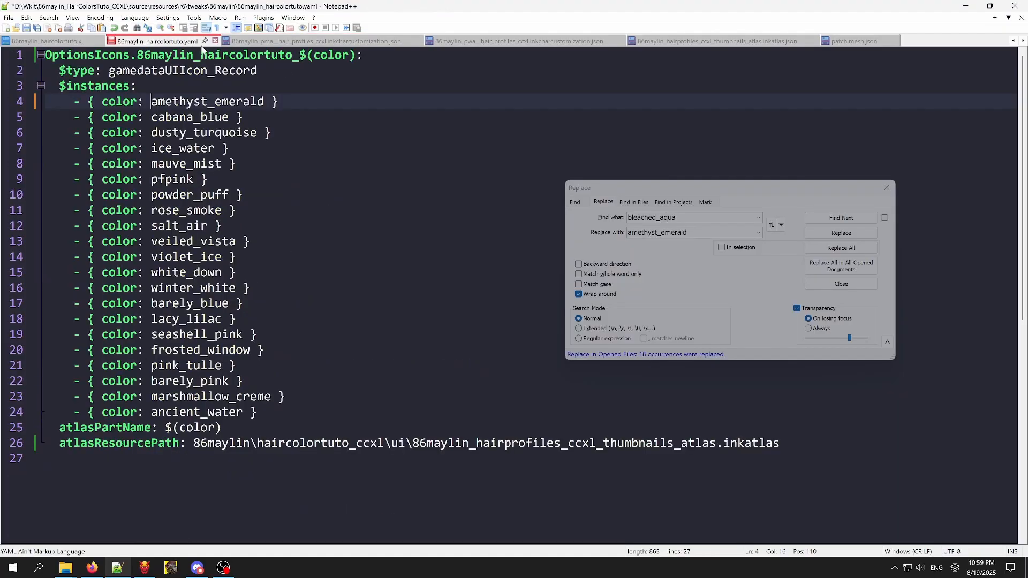
Replace every cabana_blue with aurora_borealis in all open documents, taking the name from the matching .hp file.
mouse_move(65, 566)
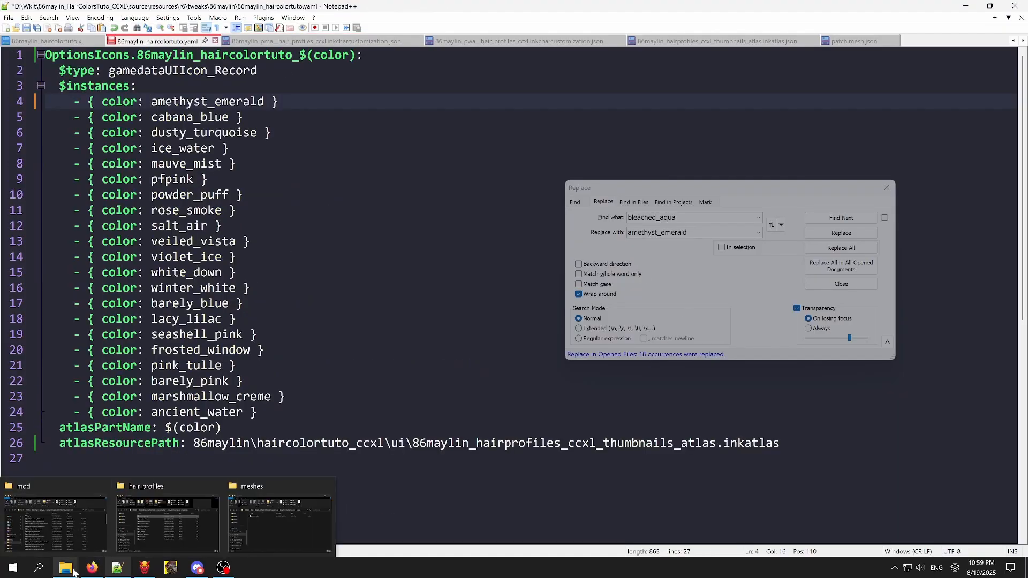
click(213, 511)
click(637, 209)
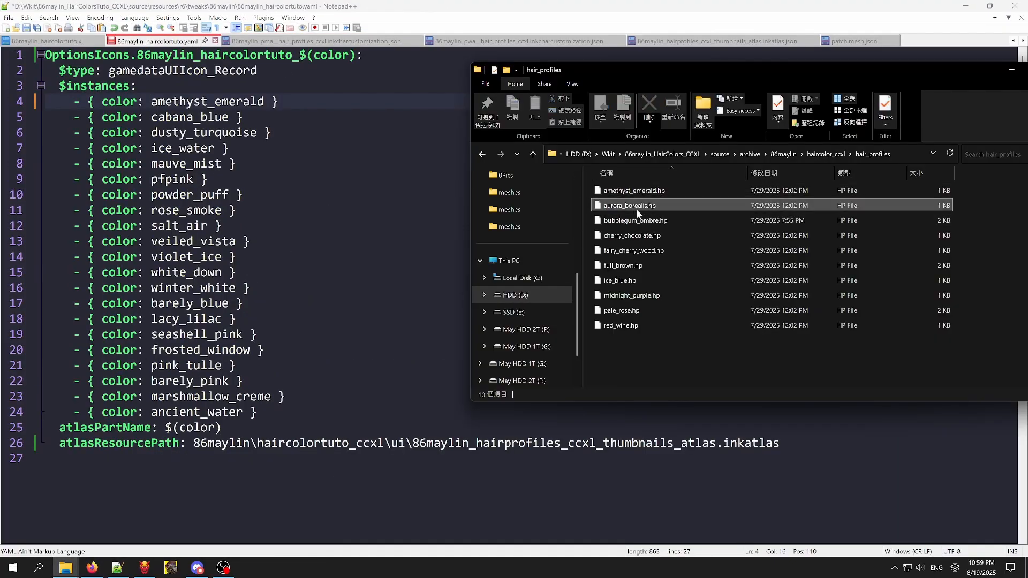
click(644, 207)
click(225, 148)
double_click(211, 120)
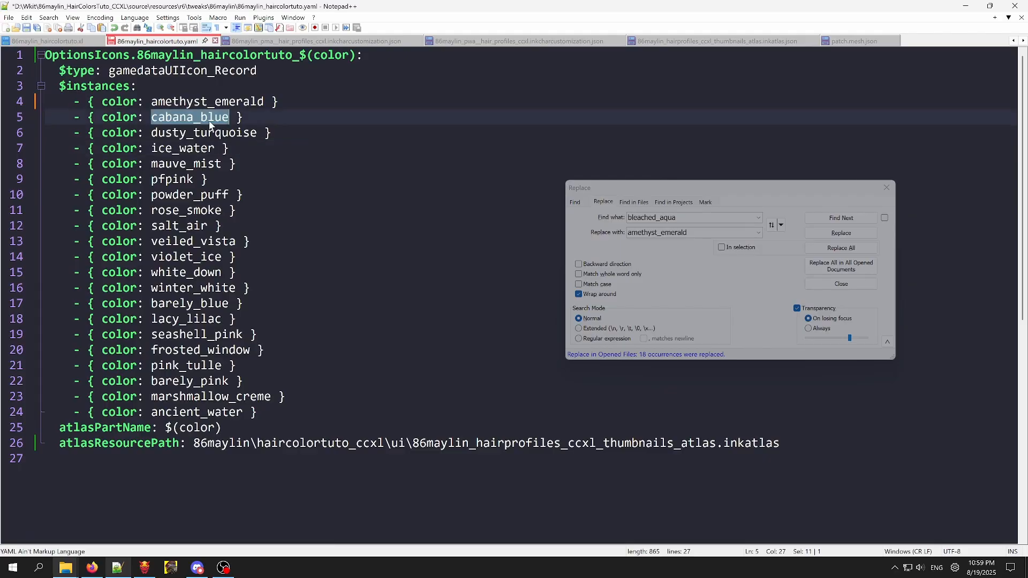
key(ctrl+f)
click(598, 203)
click(817, 267)
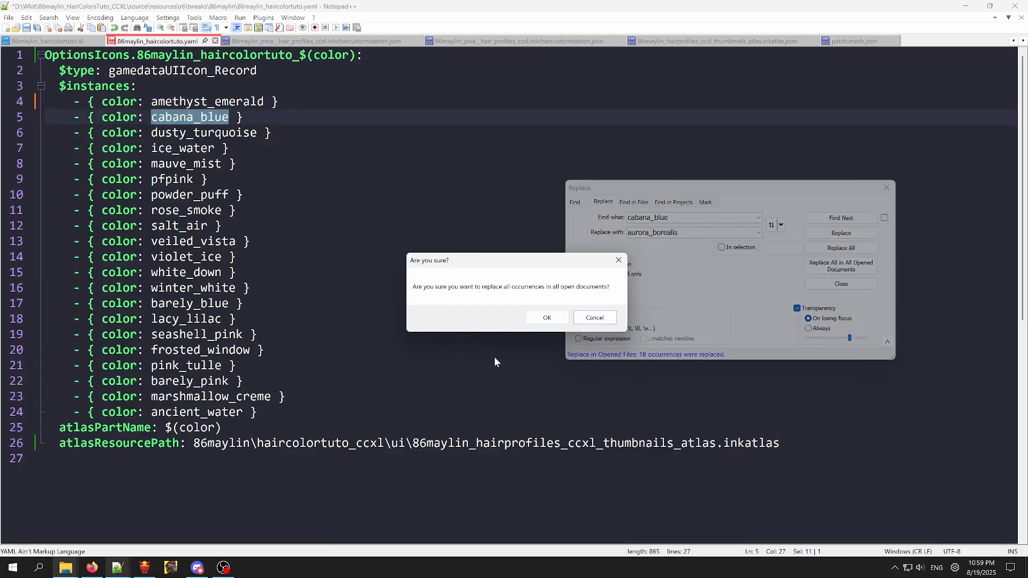
click(547, 318)
Replace every dusty_turquoise with bubblegum_ombre in all open documents, taking the name from the matching .hp file.
mouse_move(66, 567)
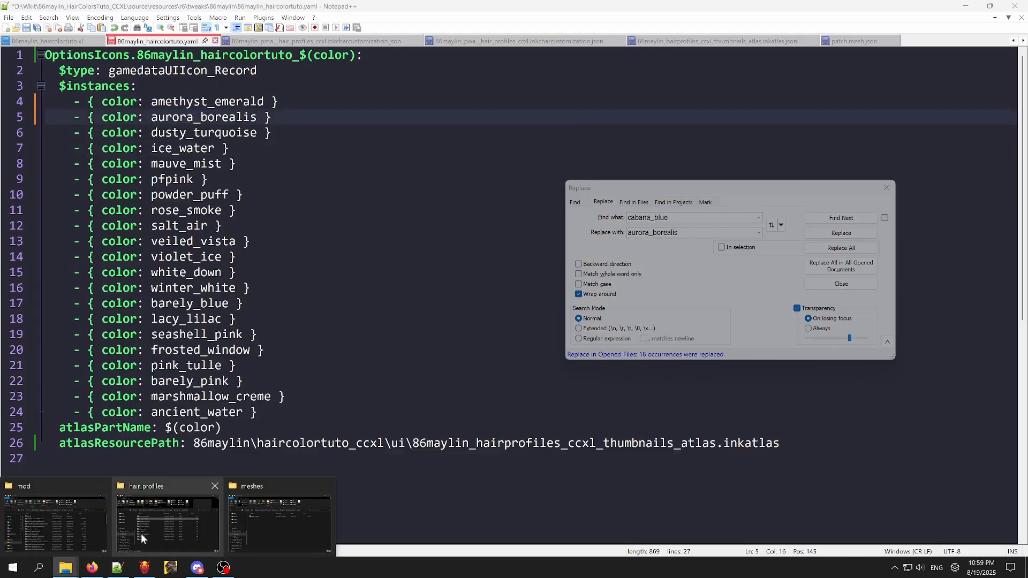
click(140, 534)
click(636, 220)
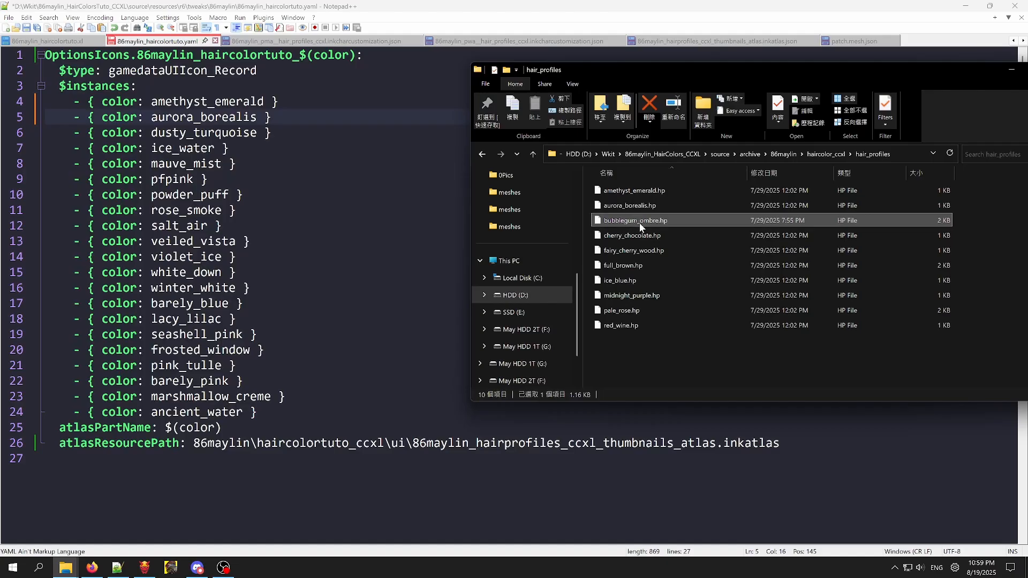
click(158, 148)
double_click(204, 132)
key(ctrl+f)
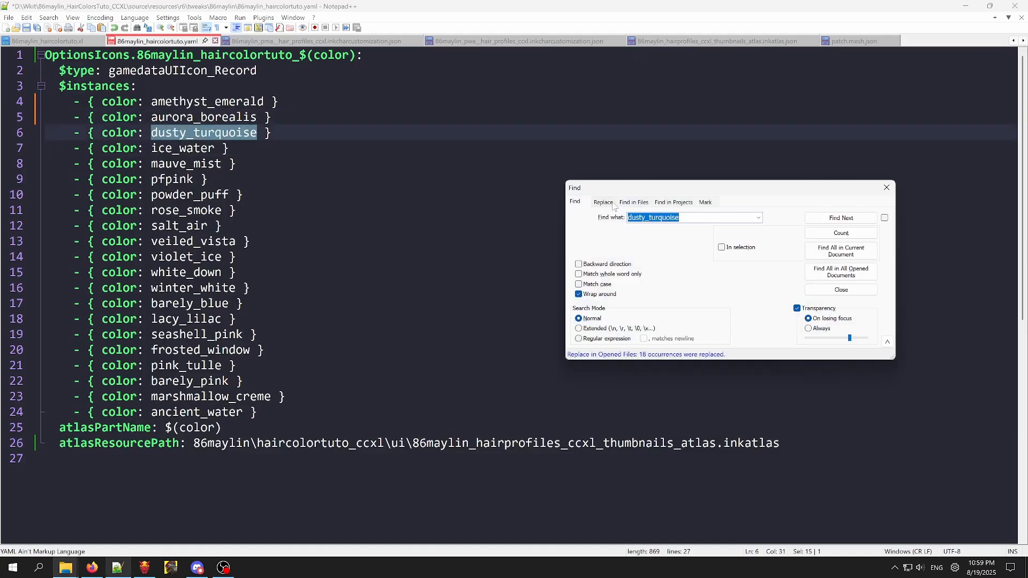
drag(827, 189, 611, 207)
key(ctrl+h)
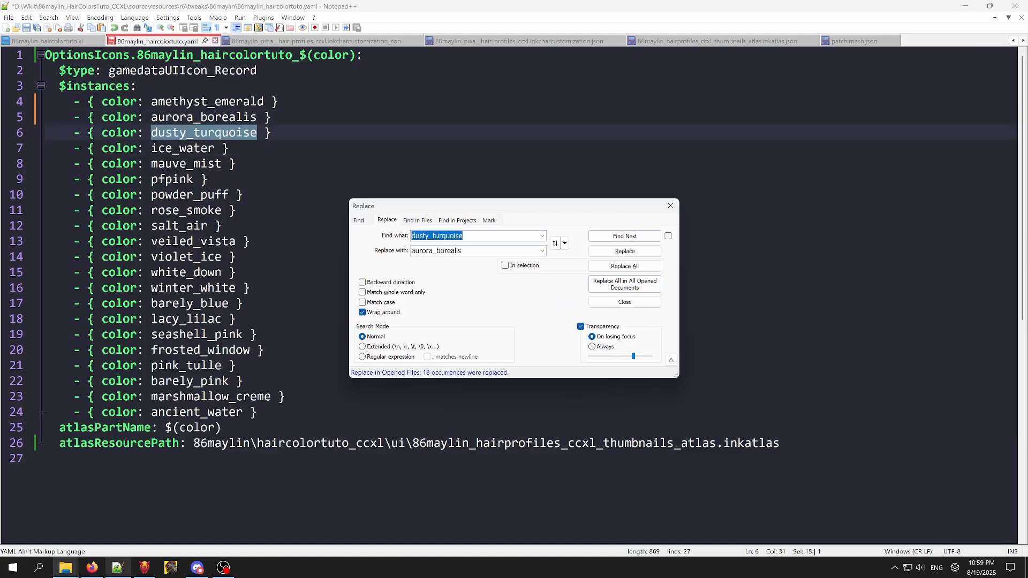
drag(489, 210, 662, 163)
click(798, 238)
key(Return)
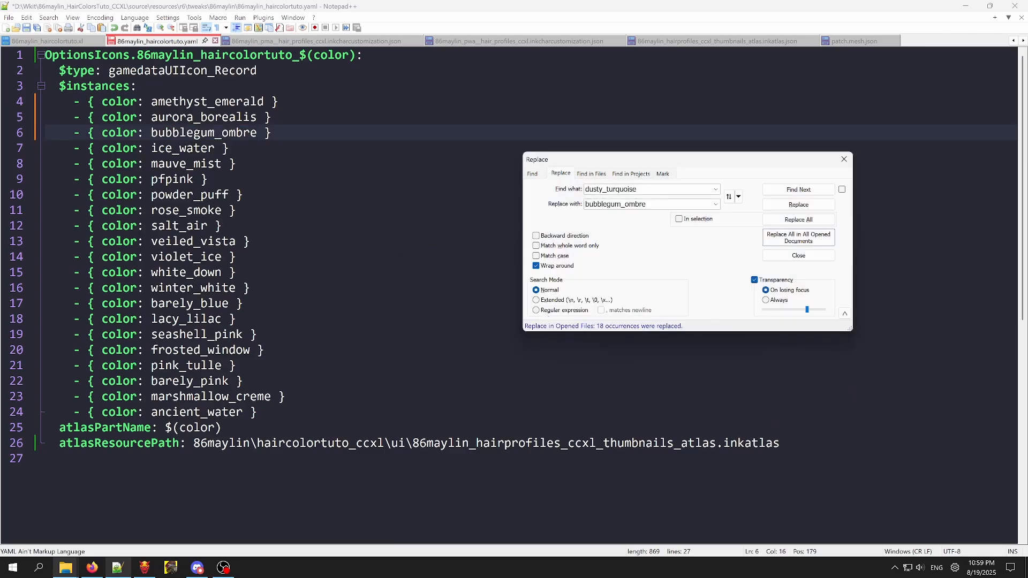
Replace every ice_water with cherry_chocolate in all open documents, taking the name from the matching .hp file.
click(65, 567)
click(142, 536)
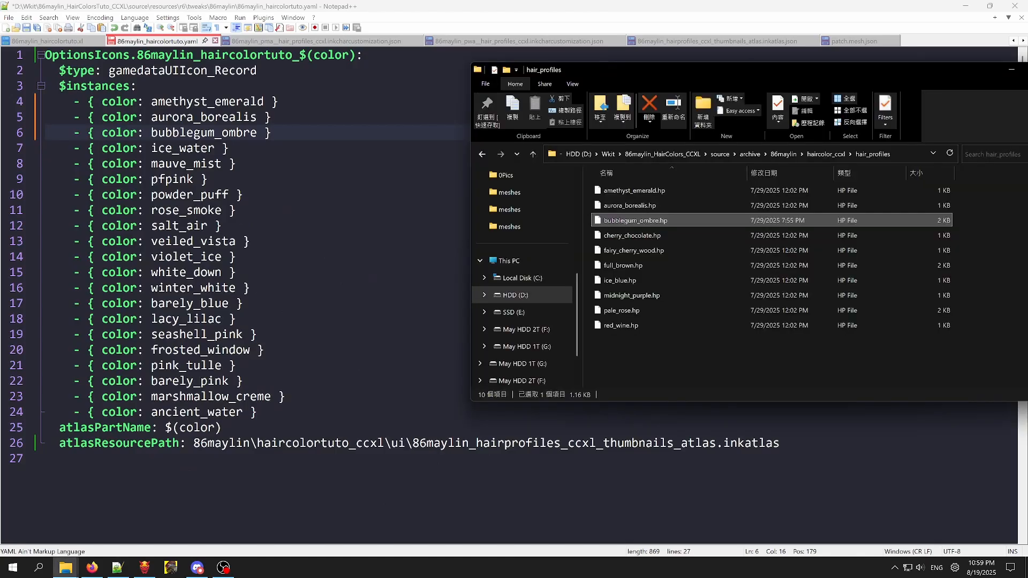
click(641, 235)
click(203, 179)
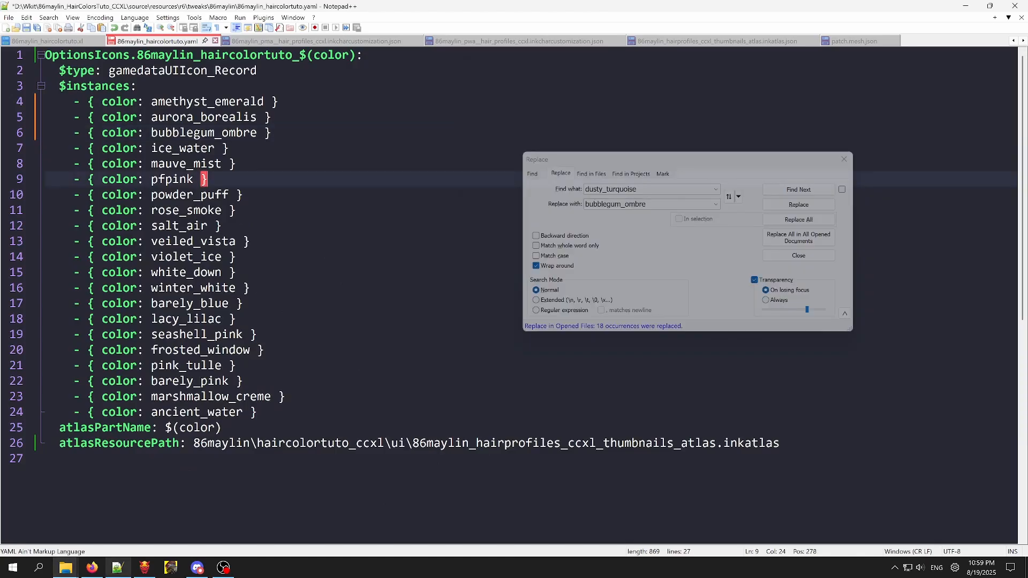
double_click(192, 152)
key(ctrl+h)
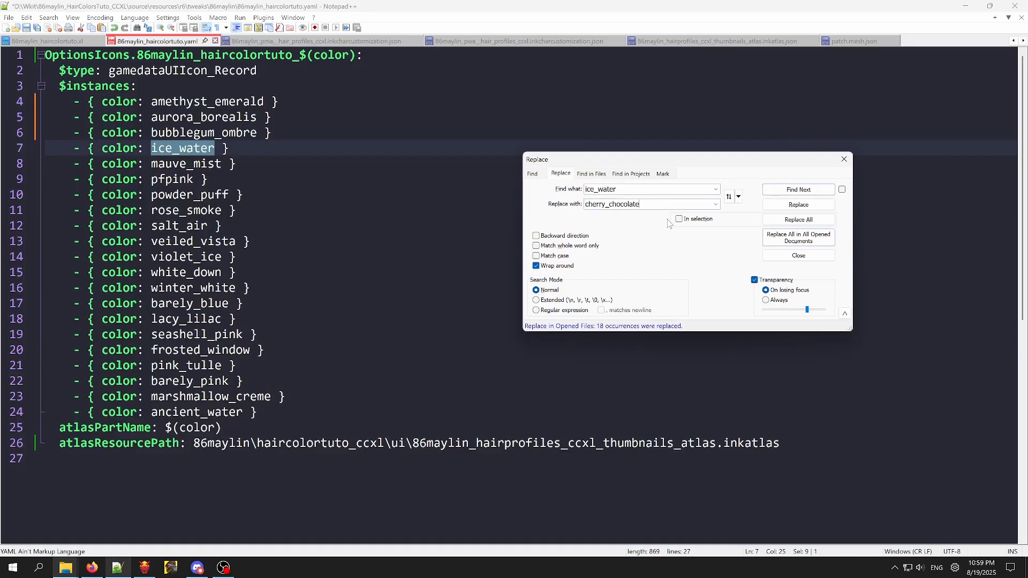
click(796, 240)
click(551, 319)
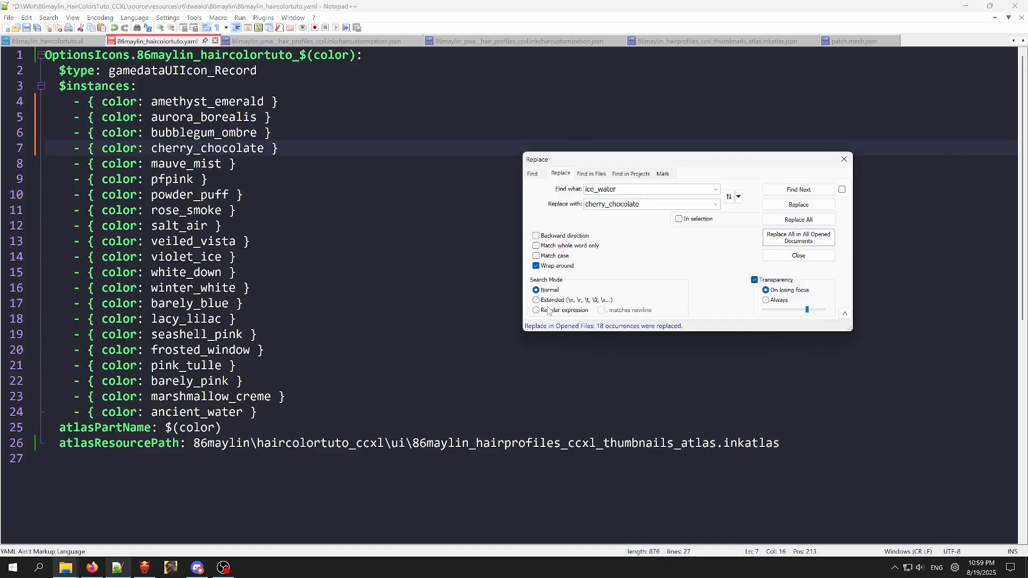
Replace every mauve_mist with fairy_cherry_wood in all open documents, taking the name from the matching .hp file.
mouse_move(64, 565)
click(167, 517)
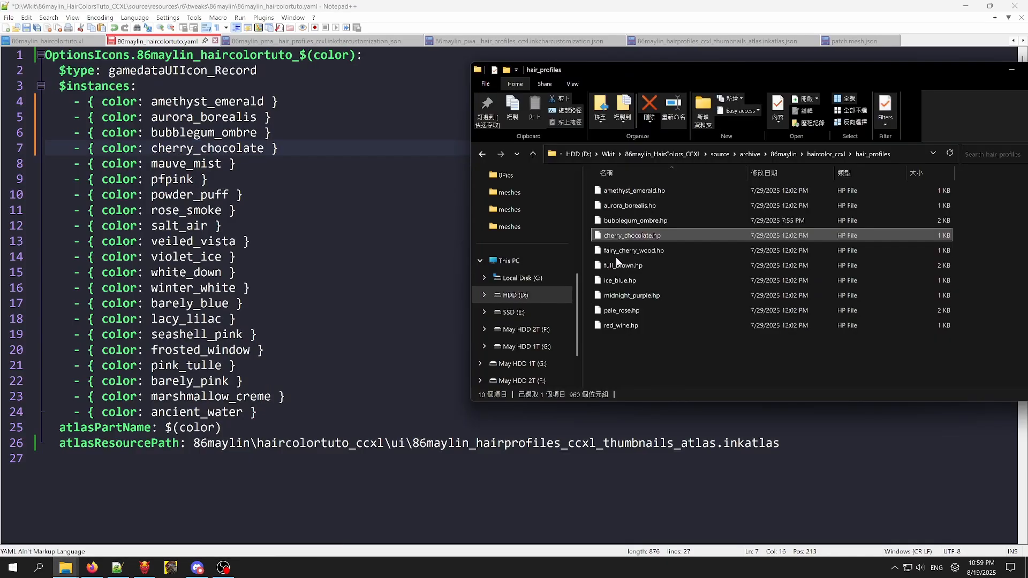
click(654, 250)
click(654, 251)
double_click(186, 163)
key(ctrl+c)
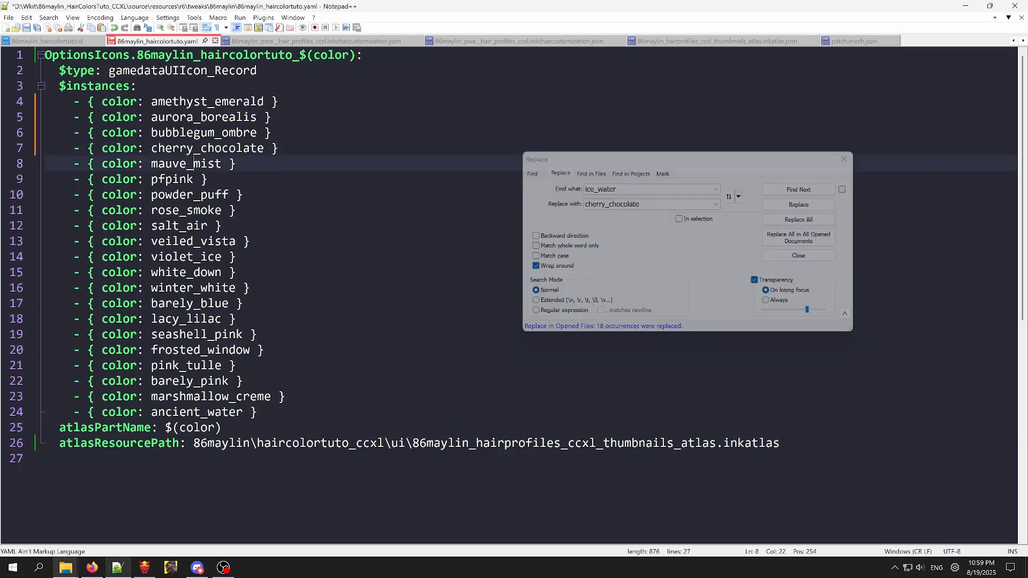
key(ctrl+f)
click(568, 174)
key(Tab)
key(ctrl+v)
click(789, 239)
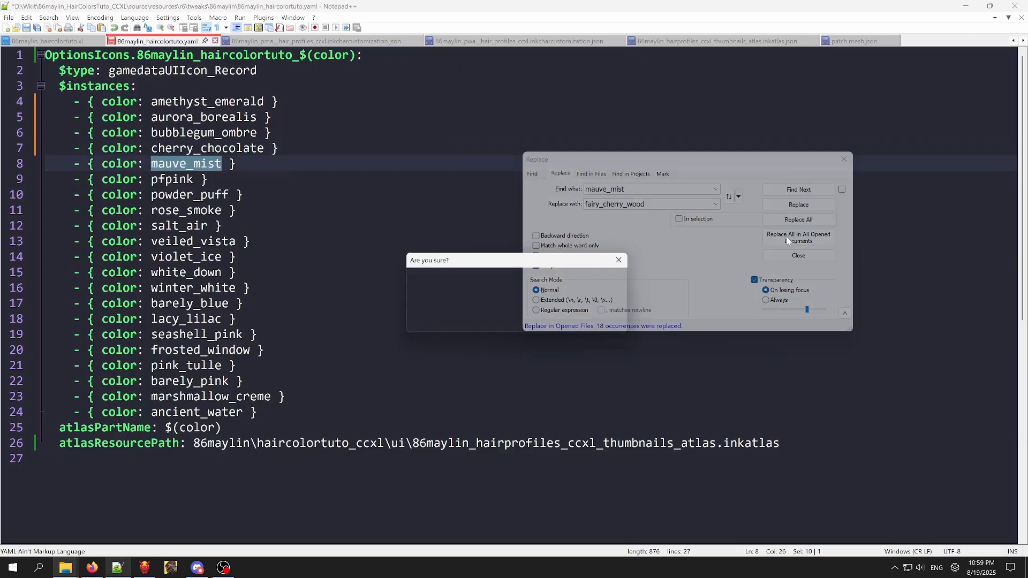
click(549, 318)
Replace every pfpink with full_brown in all open documents, taking the name from the matching .hp file.
mouse_move(66, 566)
click(167, 518)
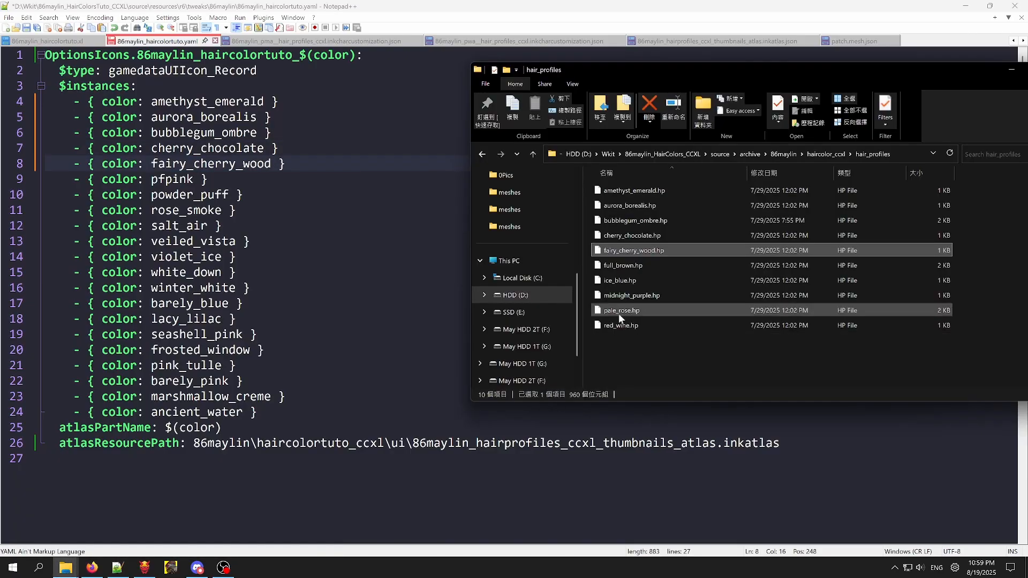
click(626, 268)
click(619, 266)
key(ctrl+c)
click(186, 179)
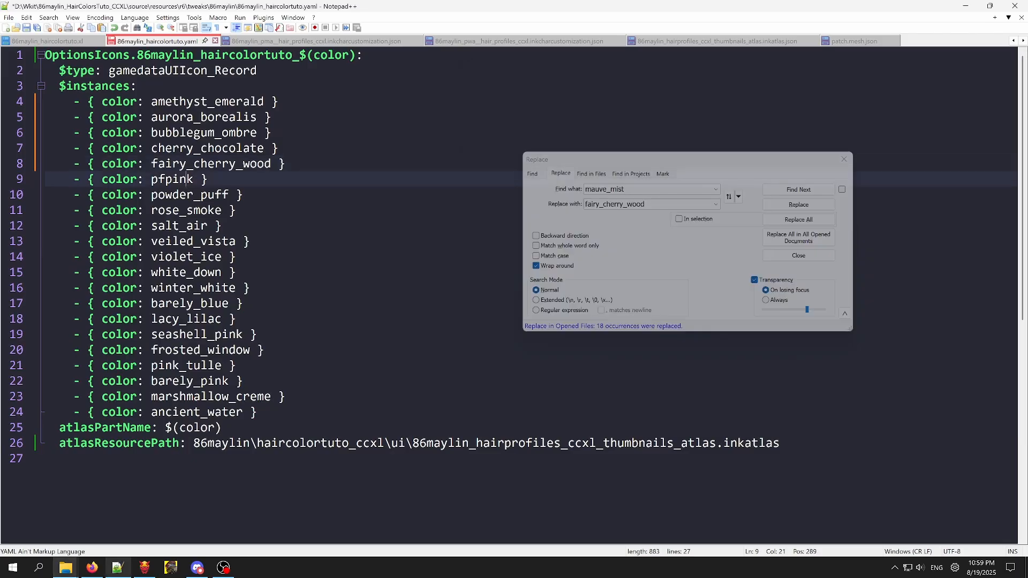
click(563, 175)
key(ctrl+v)
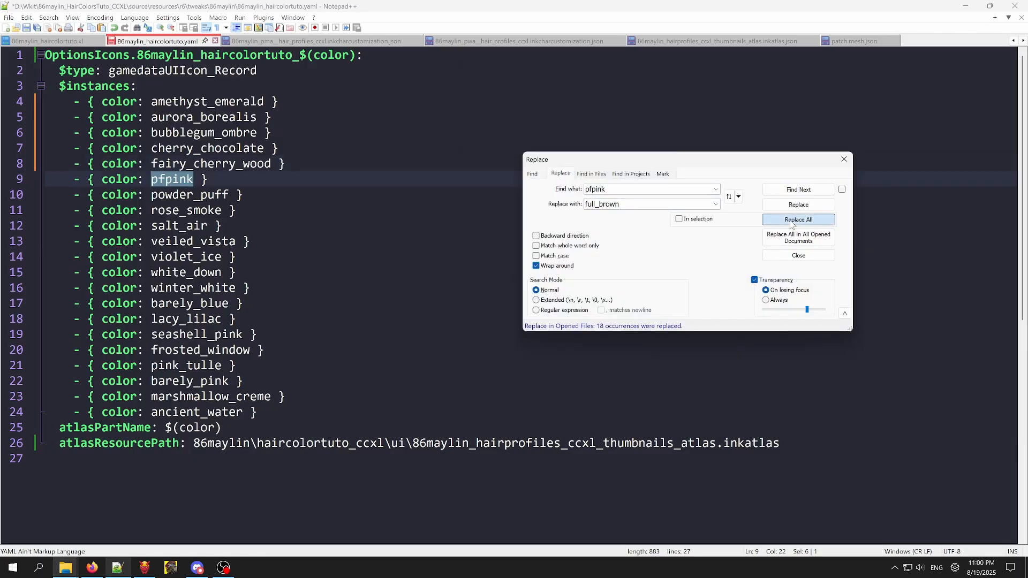
click(798, 219)
click(811, 240)
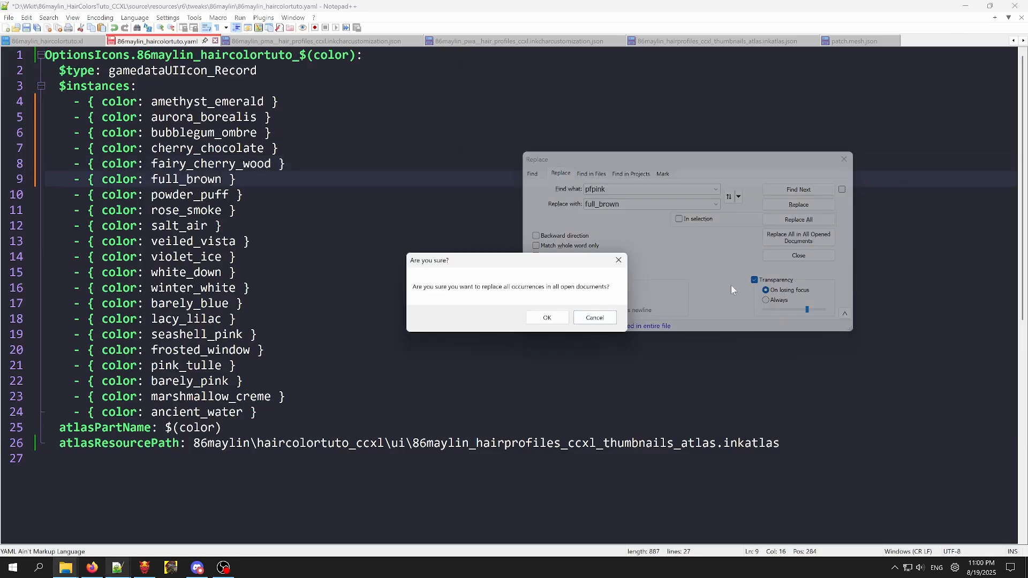
click(547, 317)
Replace every powder_puff with ice_blue in all open documents, taking the name from the matching .hp file.
mouse_move(66, 567)
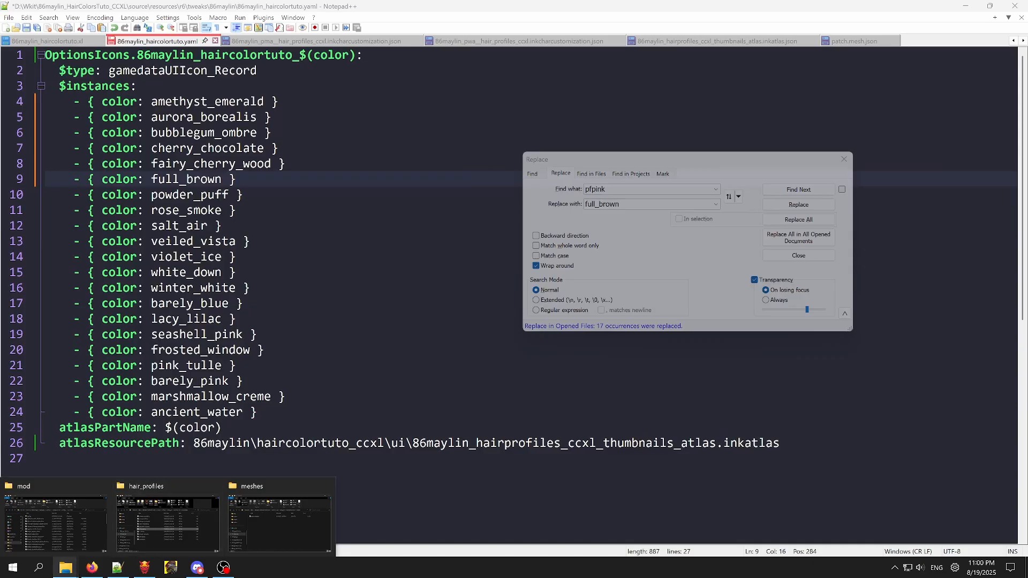
click(167, 516)
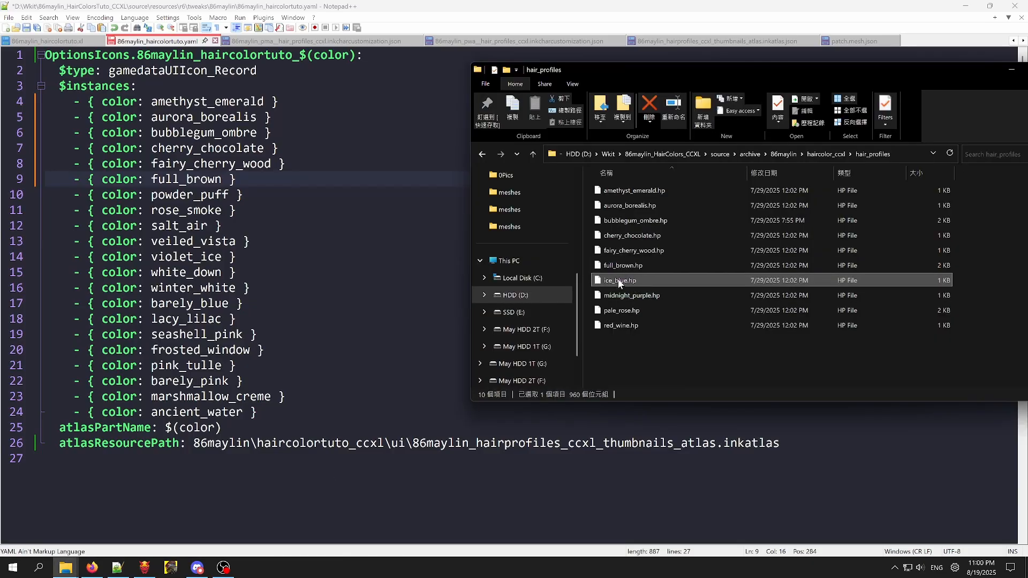
click(617, 280)
double_click(199, 196)
key(ctrl+f)
click(567, 174)
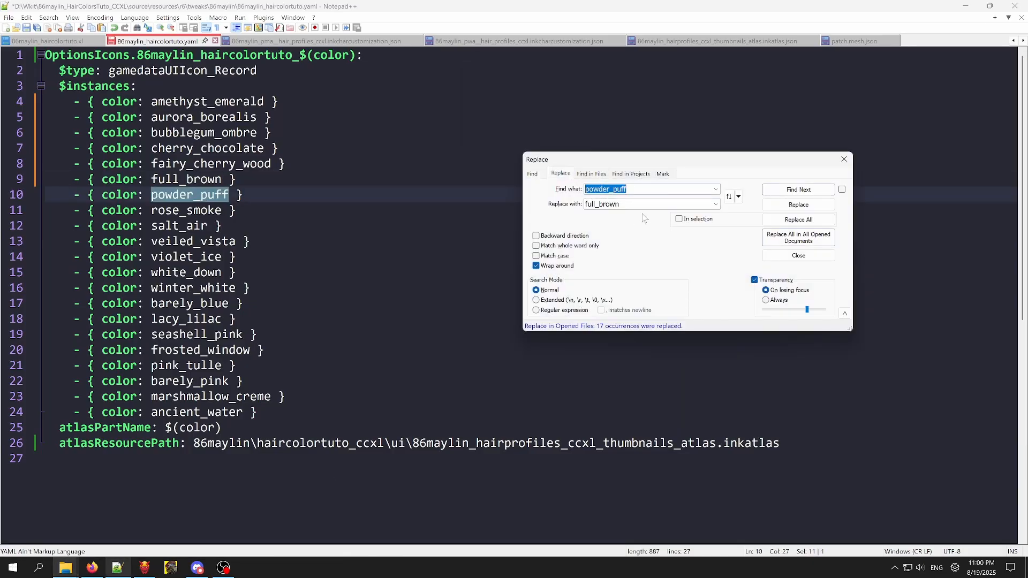
key(Tab)
text(ice_blue)
click(783, 235)
click(547, 318)
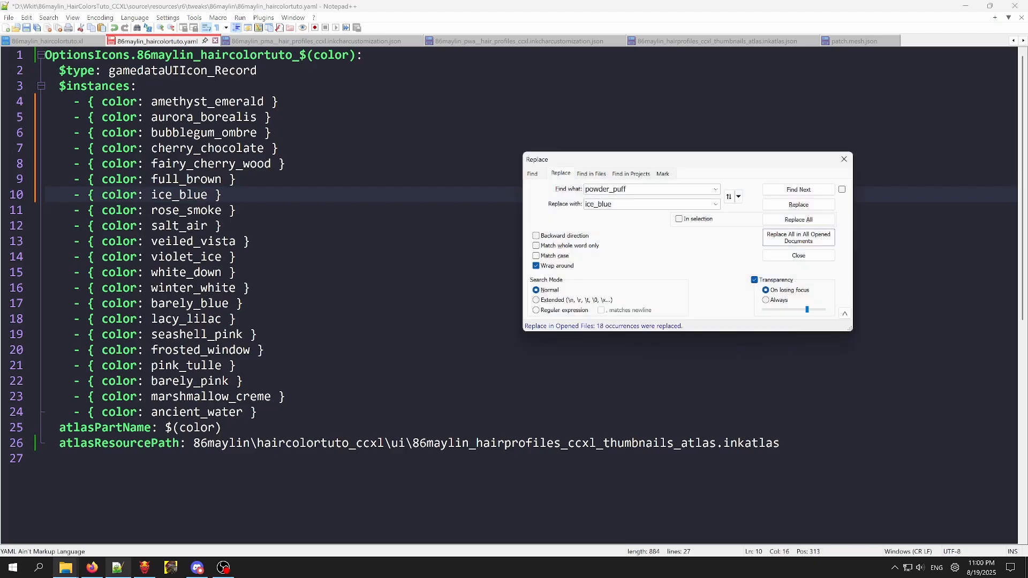
Replace every rose_smoke with midnight_purple in all open documents, taking the name from the matching .hp file.
mouse_move(66, 568)
click(167, 517)
click(644, 298)
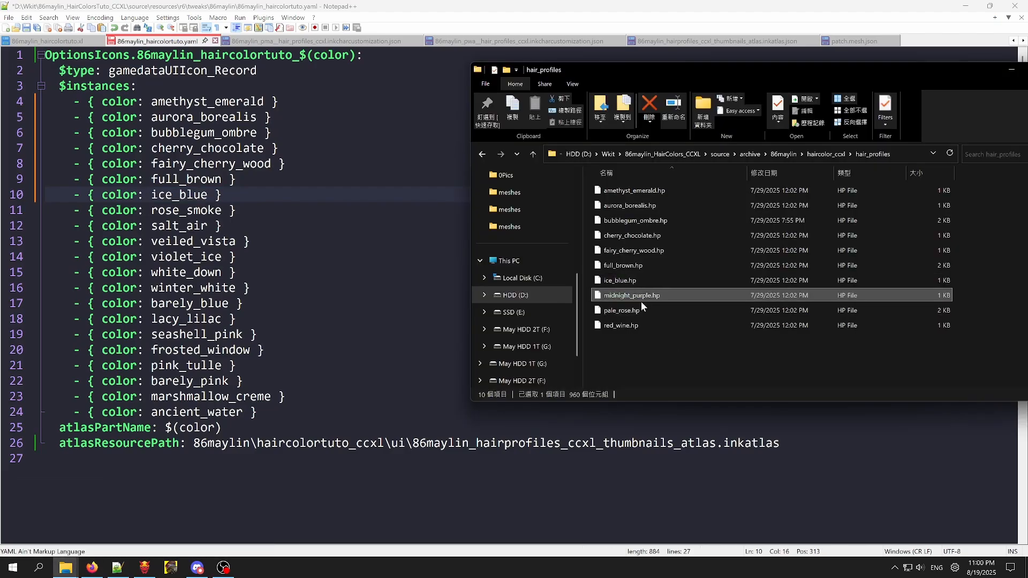
click(644, 297)
key(ctrl+c)
click(186, 225)
double_click(186, 210)
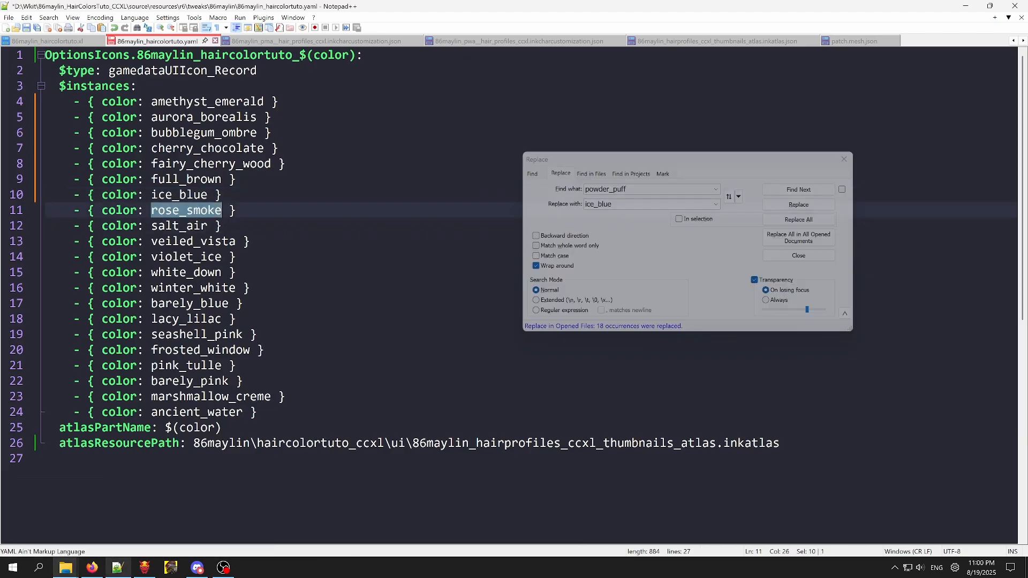
key(ctrl+h)
key(Tab)
key(ctrl+v)
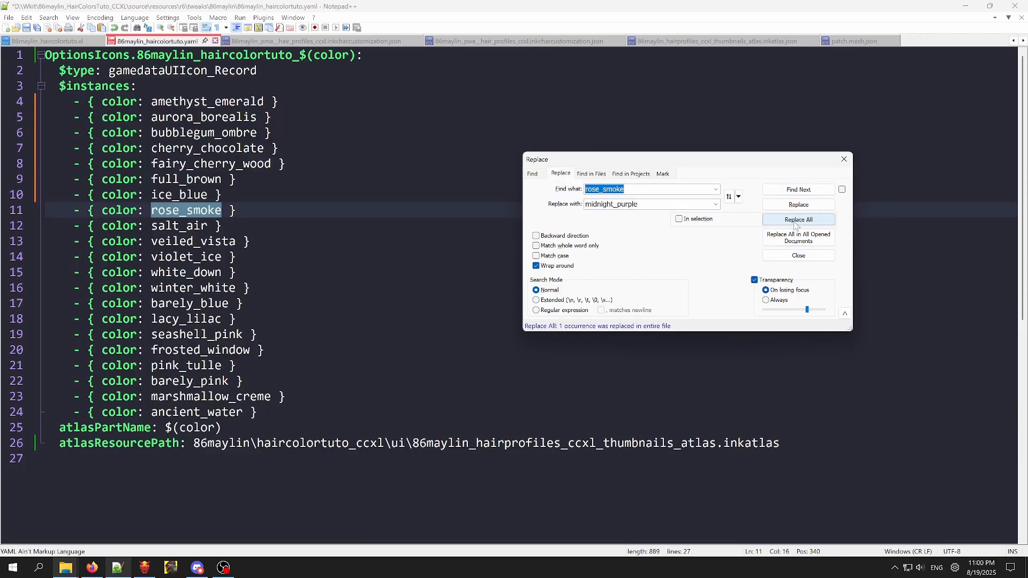
click(798, 220)
click(798, 238)
click(547, 317)
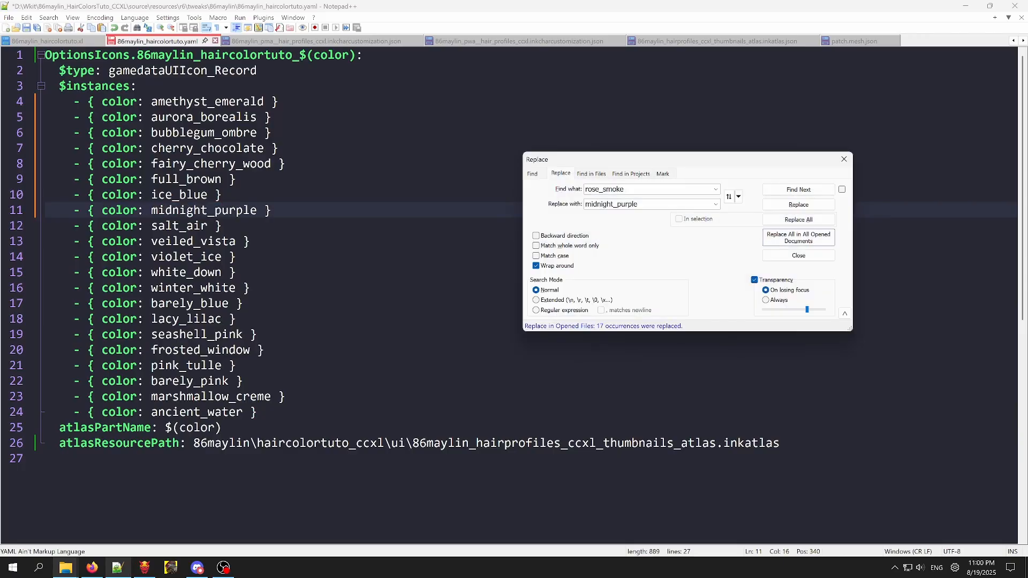
Replace every salt_air with pale_rose in all open documents, taking the name from the matching .hp file.
click(93, 567)
click(117, 567)
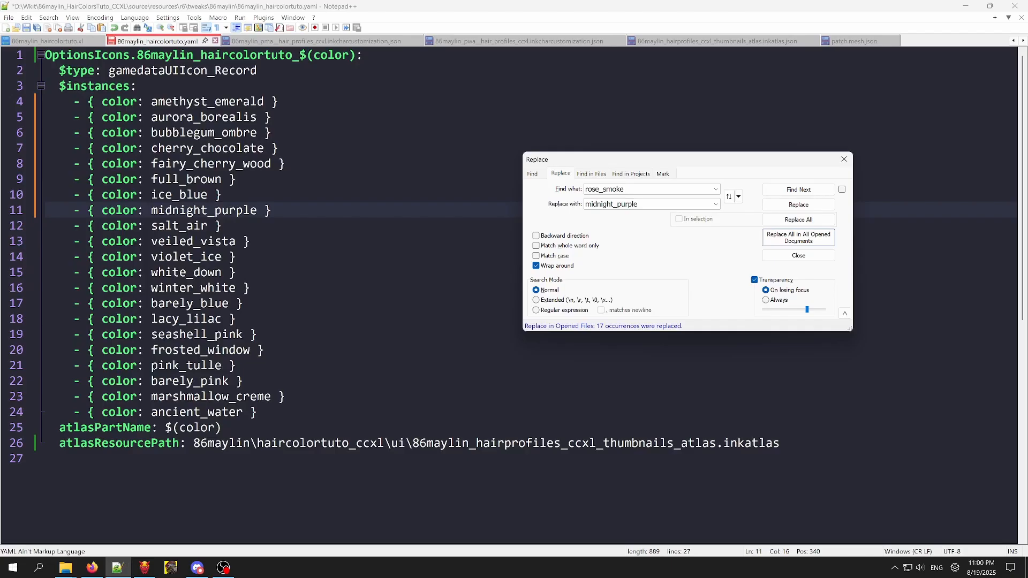
click(61, 571)
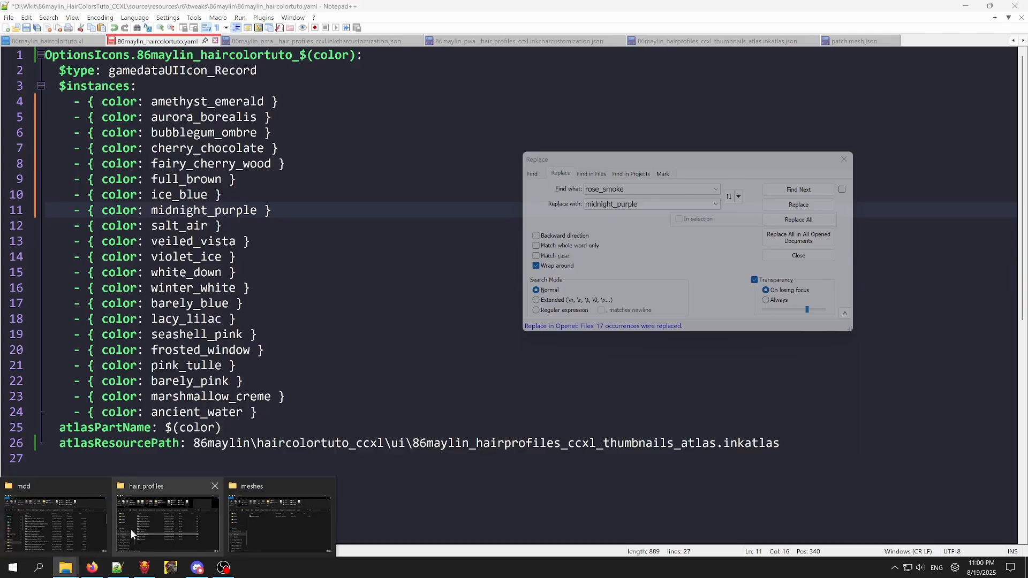
click(131, 534)
click(636, 313)
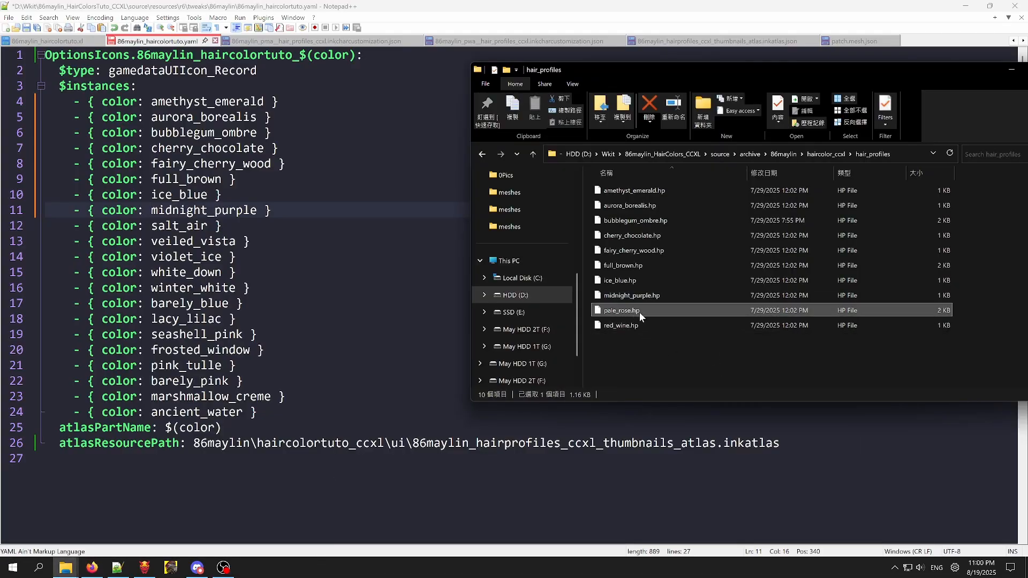
key(F2)
key(ctrl+c)
click(225, 257)
double_click(180, 230)
key(ctrl+h)
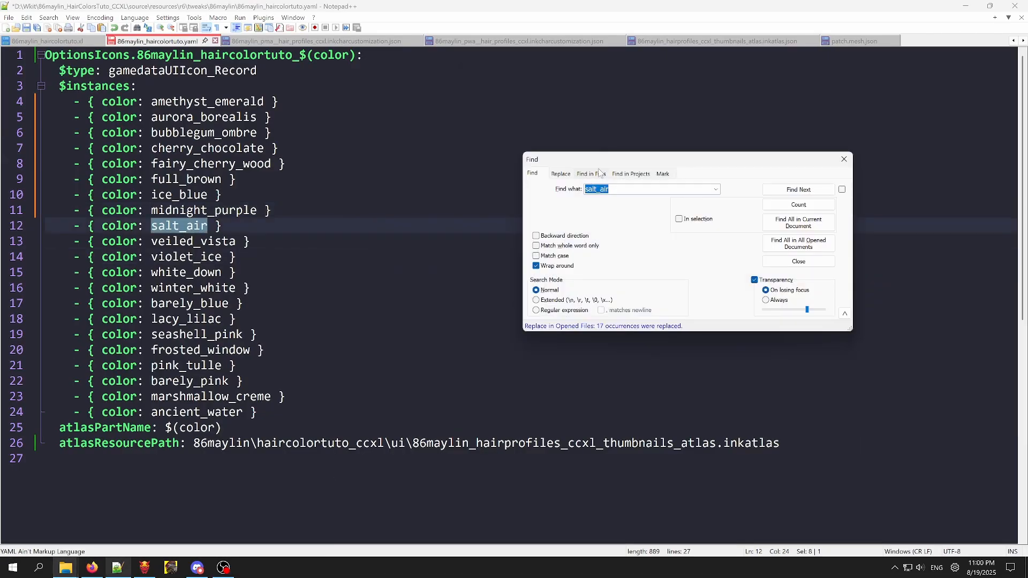
key(Tab)
key(ctrl+v)
click(779, 239)
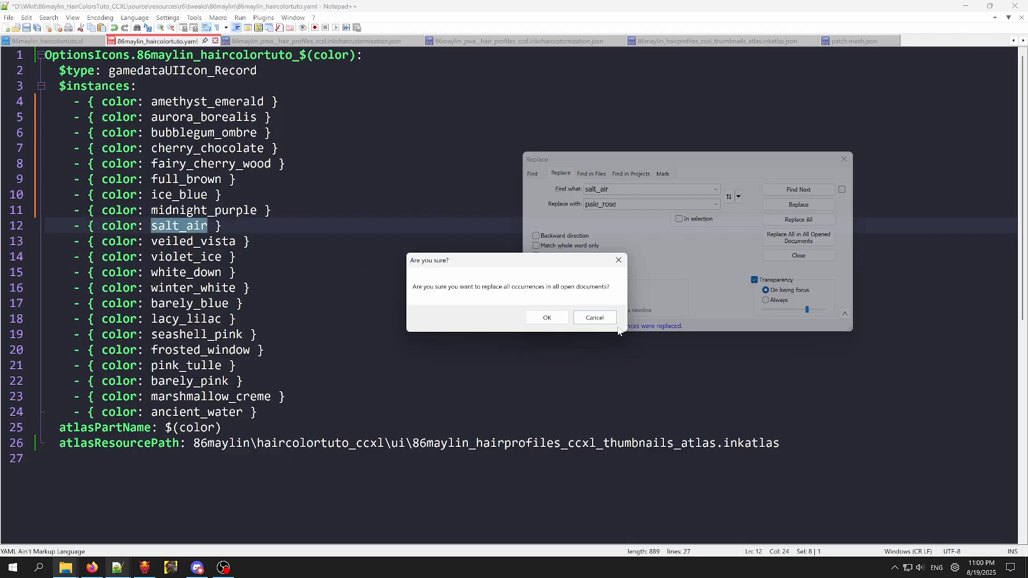
click(546, 317)
Replace every veiled_vista with red_wine in all open documents, taking the name from the matching .hp file, and close the replace dialog.
click(65, 567)
click(130, 533)
click(624, 325)
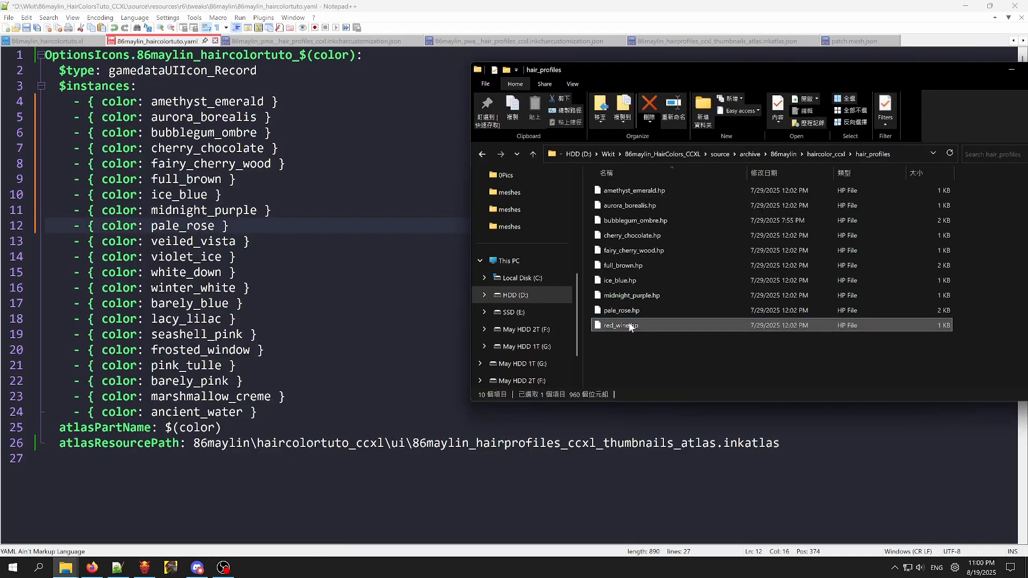
key(F2)
key(ctrl+c)
click(229, 257)
double_click(227, 242)
key(ctrl+f)
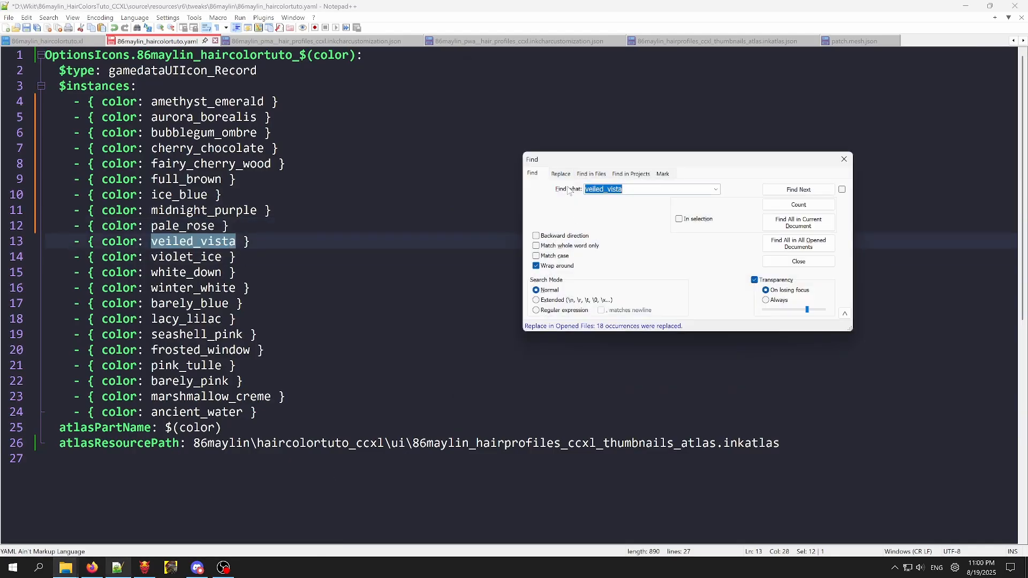
click(561, 174)
key(ctrl+v)
click(799, 220)
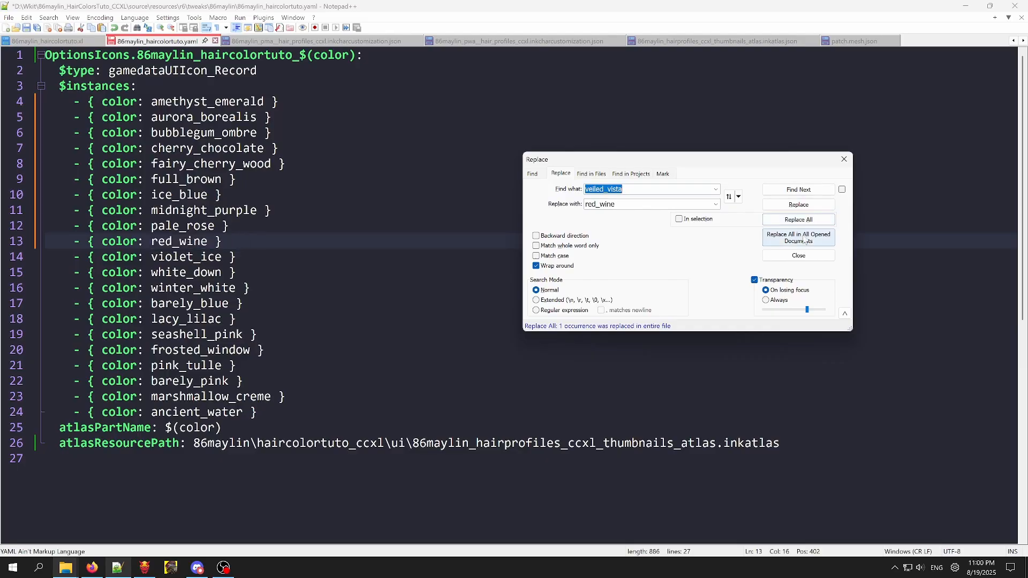
click(799, 237)
click(562, 317)
click(236, 257)
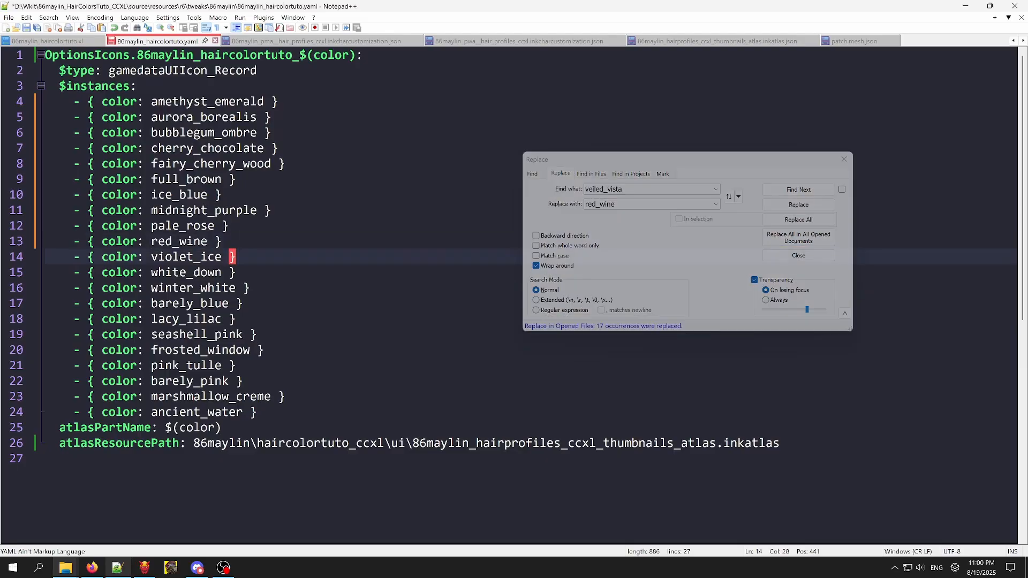
click(844, 160)
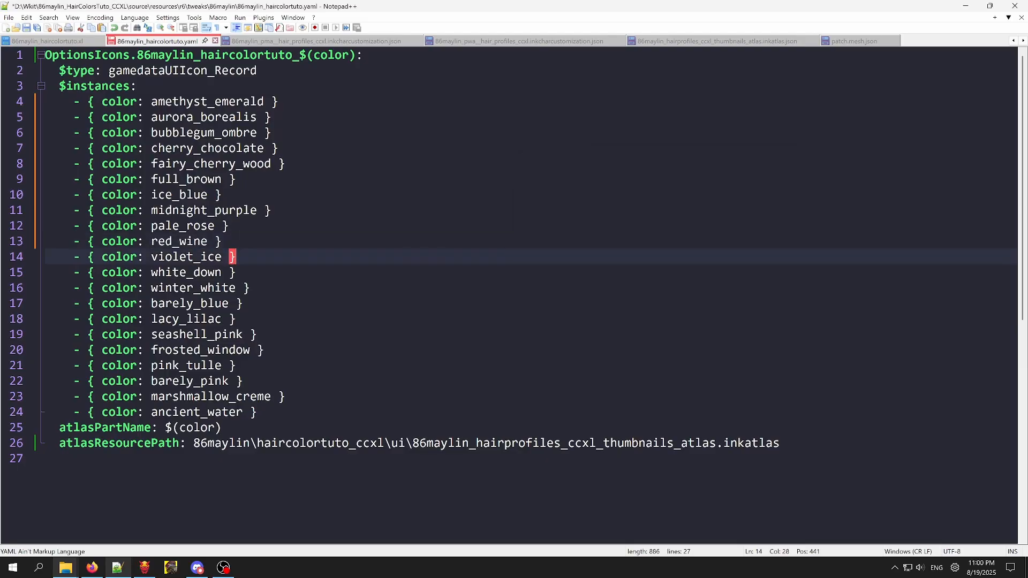
Switch to File Explorer and select all the .hp files in the hair_profiles folder of 86maylin_HairColors_CCXL.
mouse_move(70, 566)
click(232, 520)
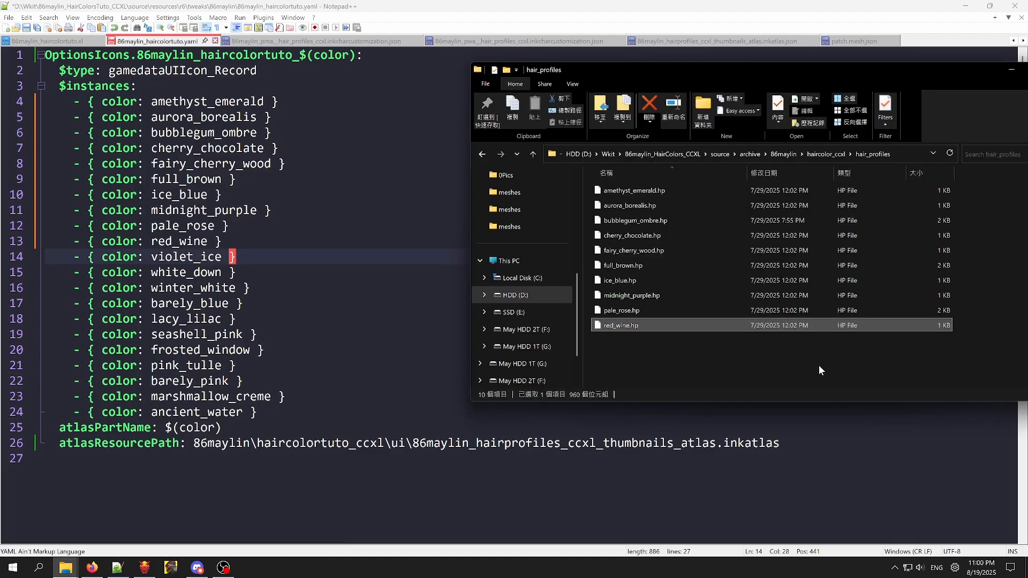
drag(701, 313, 645, 198)
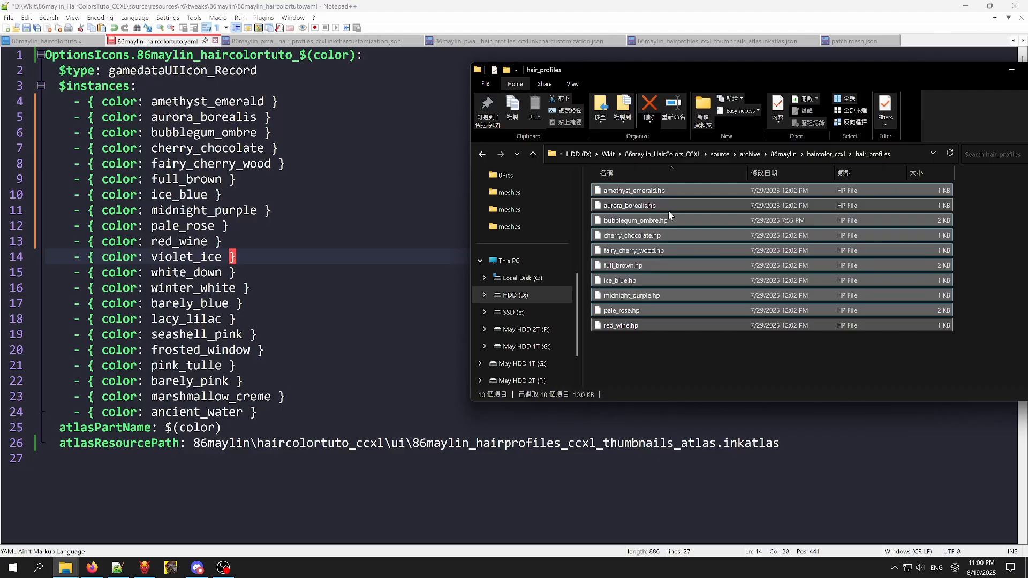
Look into the 86maylin_HairColors_CCXL and 86maylin_HairColors_CCXL_Redo project folders under Wkit, and return to the tutorial project's meshes folder.
click(69, 565)
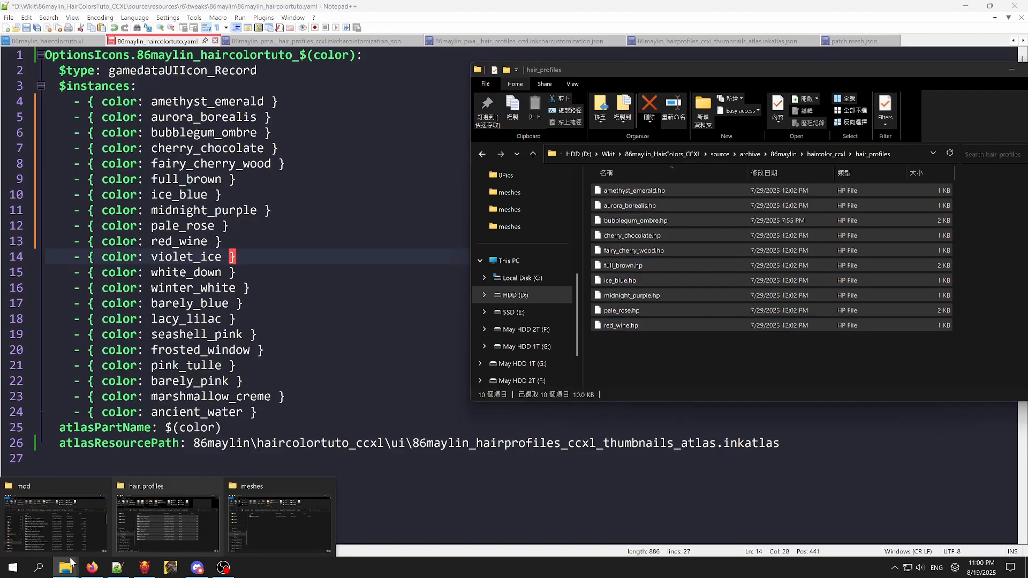
click(280, 522)
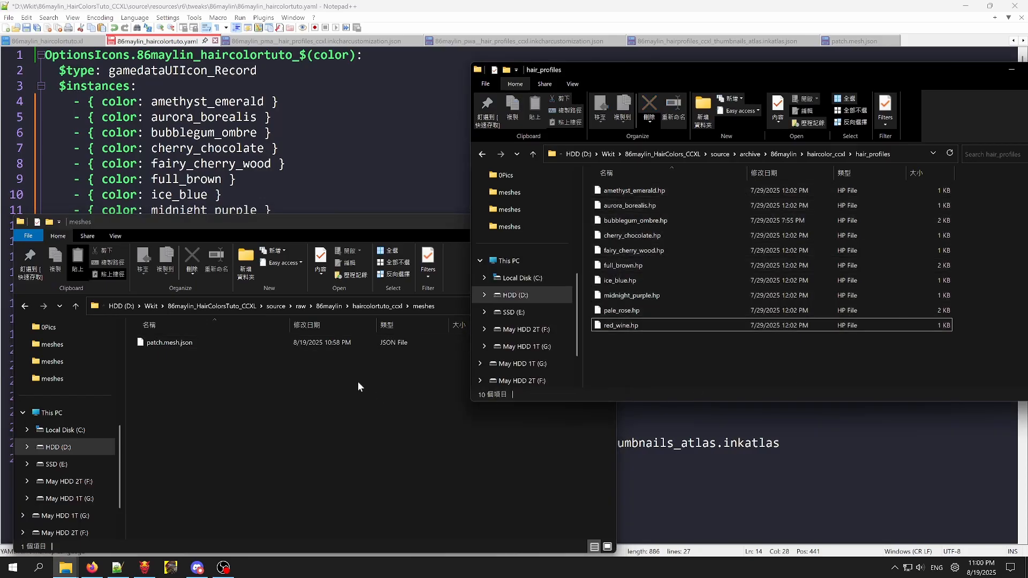
click(151, 306)
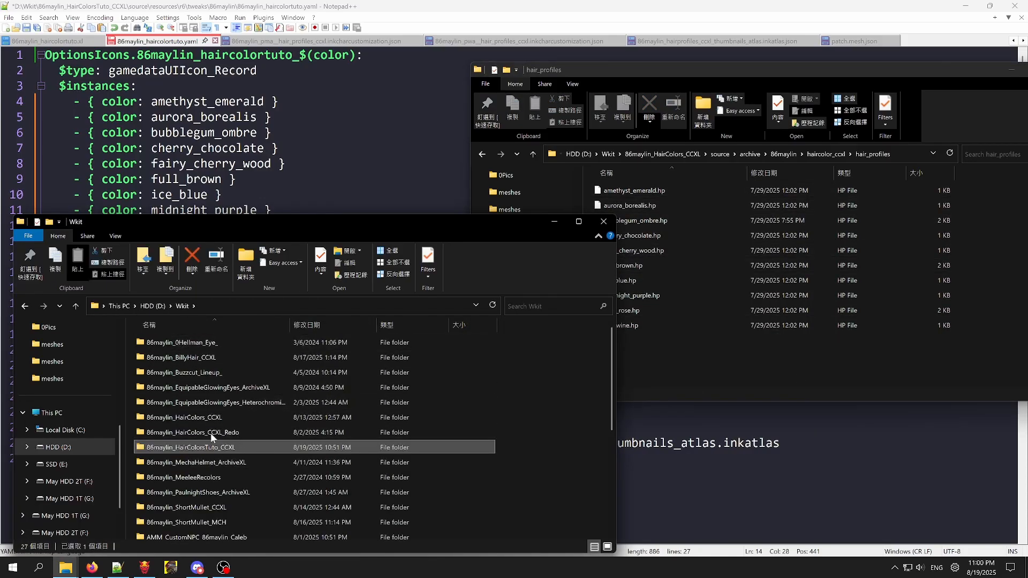
click(221, 431)
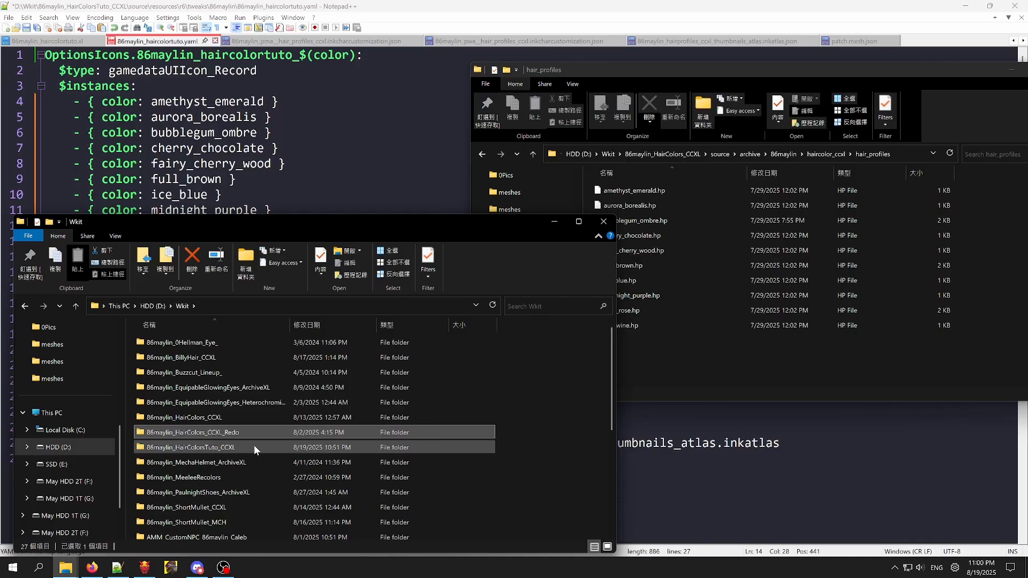
double_click(226, 414)
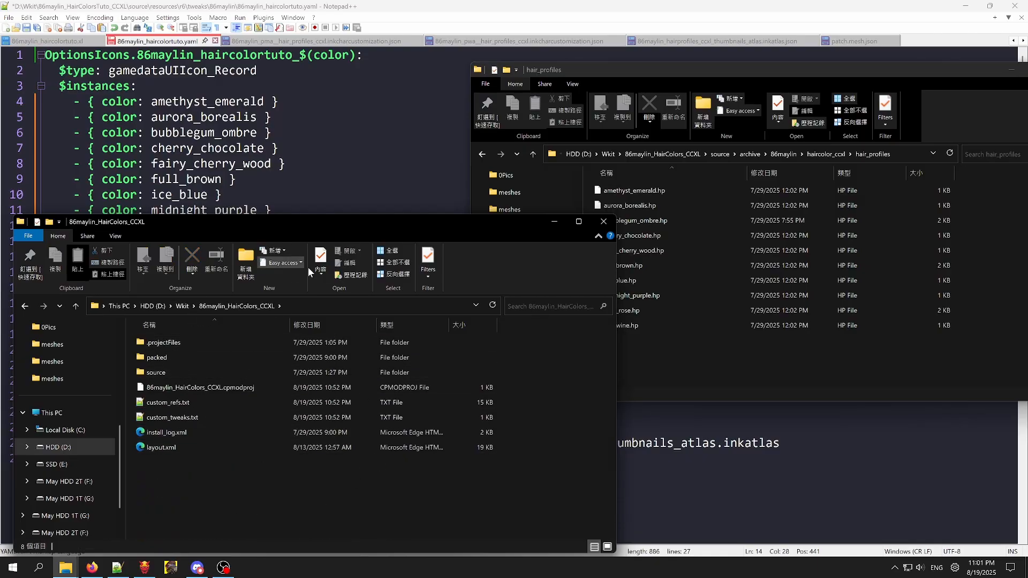
drag(287, 221, 294, 157)
click(32, 242)
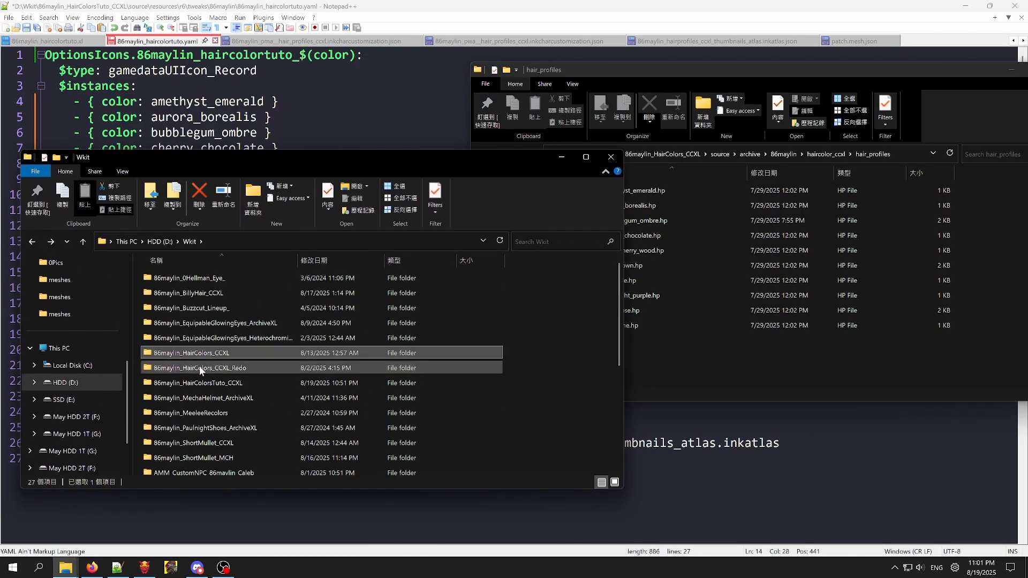
double_click(199, 366)
click(36, 244)
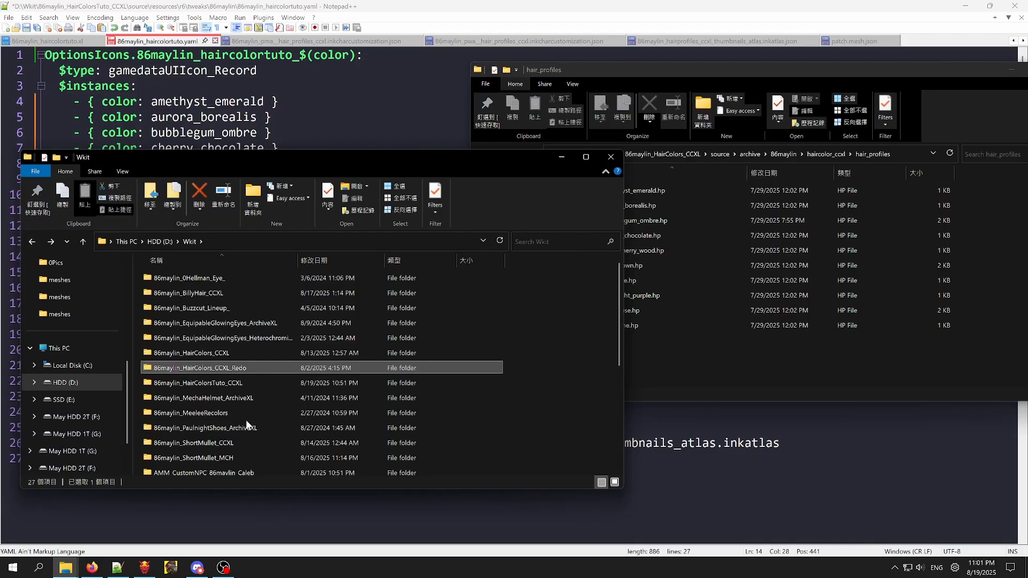
click(38, 243)
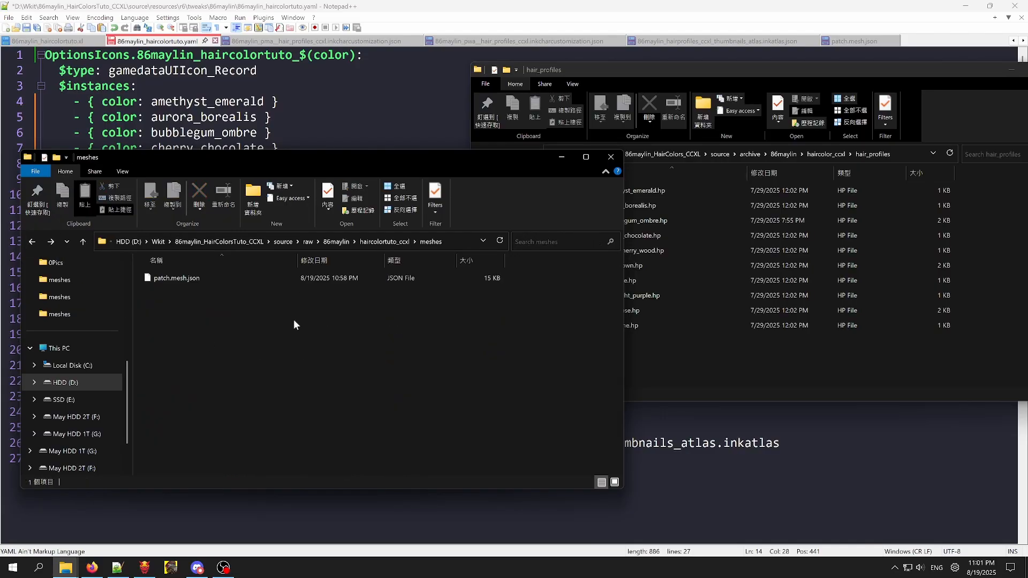
Delete the unused color instances from violet_ice through ancient_water in 86maylin_haircolortuto.yaml, keeping red_wine as the last entry.
click(272, 117)
click(251, 288)
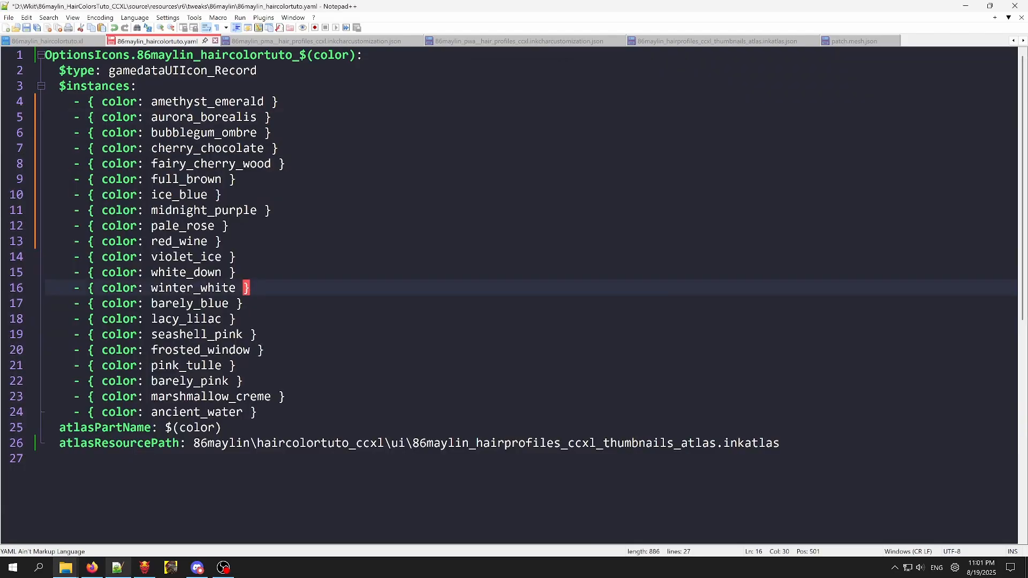
drag(258, 411, 45, 257)
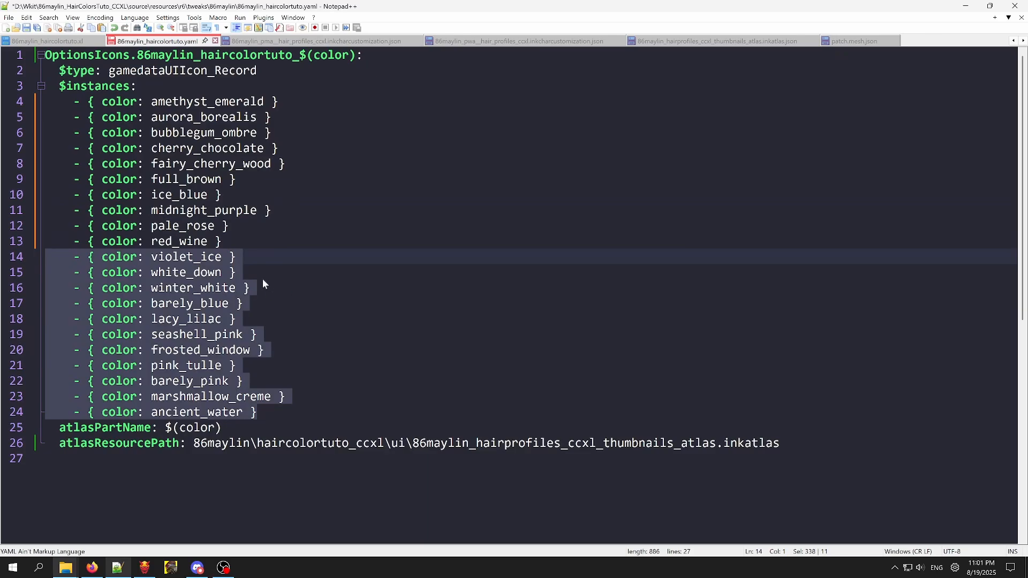
key(ctrl+x)
key(ctrl+z)
key(ctrl+x)
key(ctrl+z)
key(ctrl+x)
key(BackSpace)
Save the edited documents and close the pma, pwa, thumbnails atlas and patch.mesh JSON files.
key(ctrl+Page_Down)
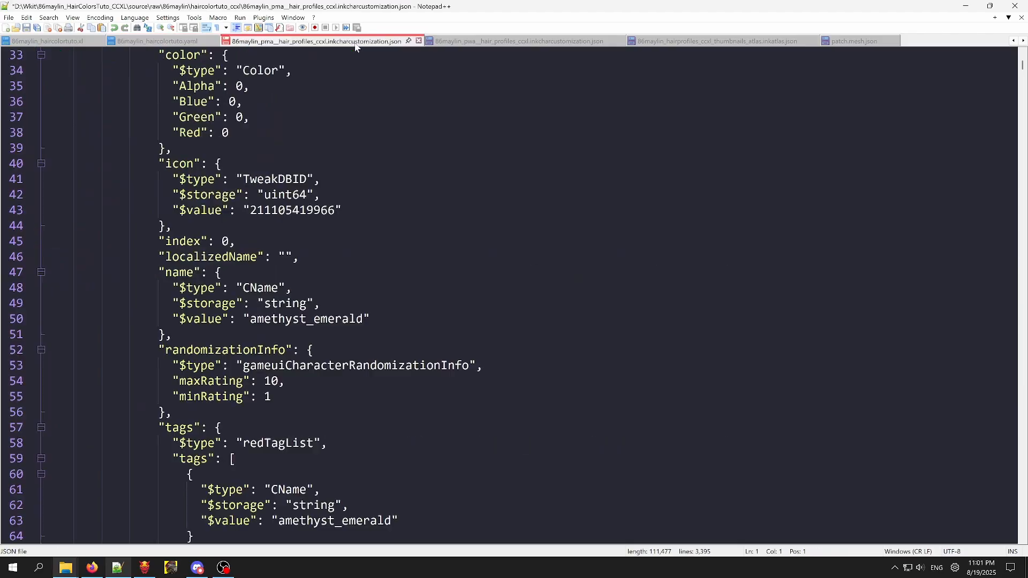
key(ctrl+Page_Down)
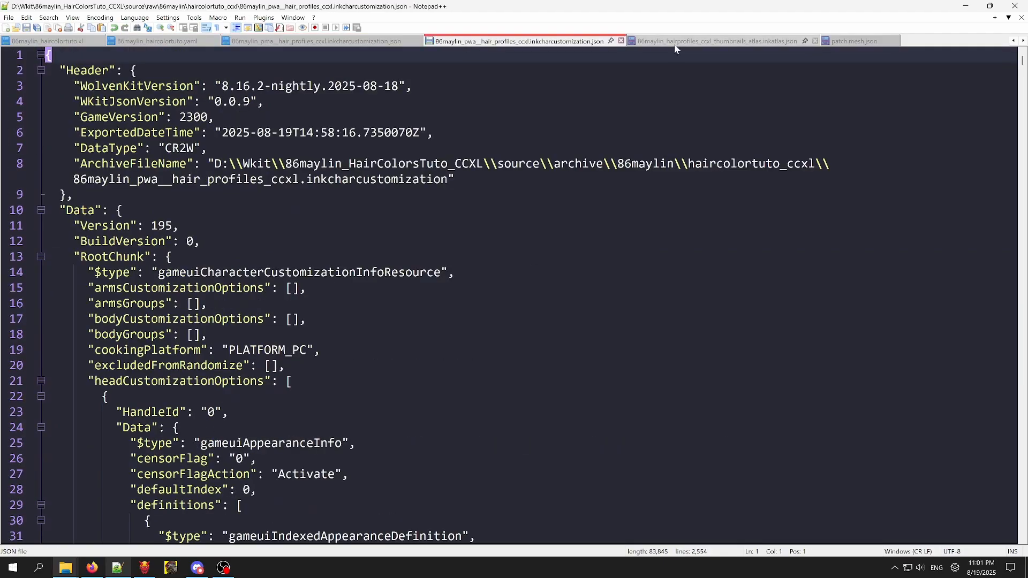
key(ctrl+Page_Down)
key(ctrl+Page_Down)
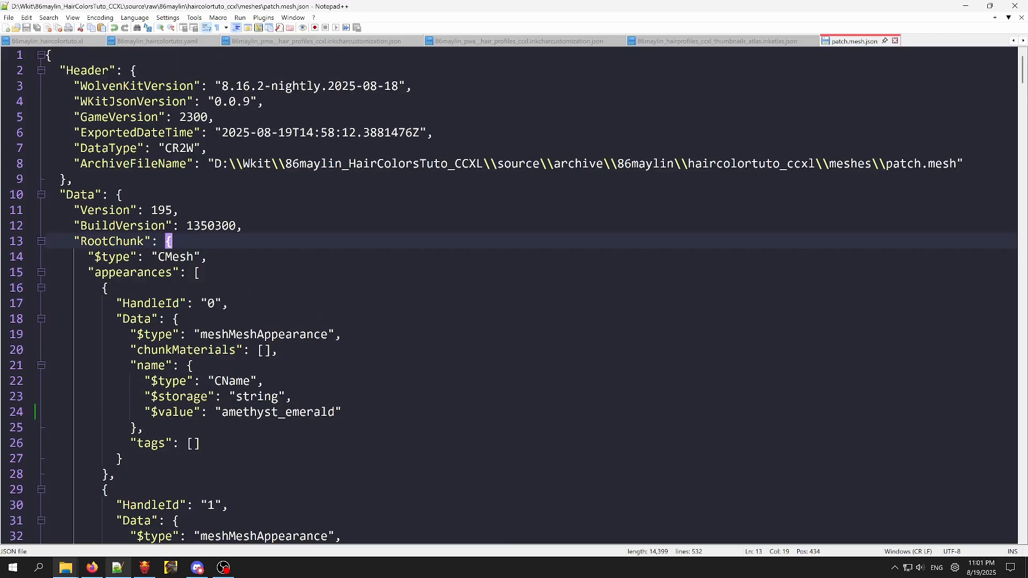
click(419, 41)
click(419, 42)
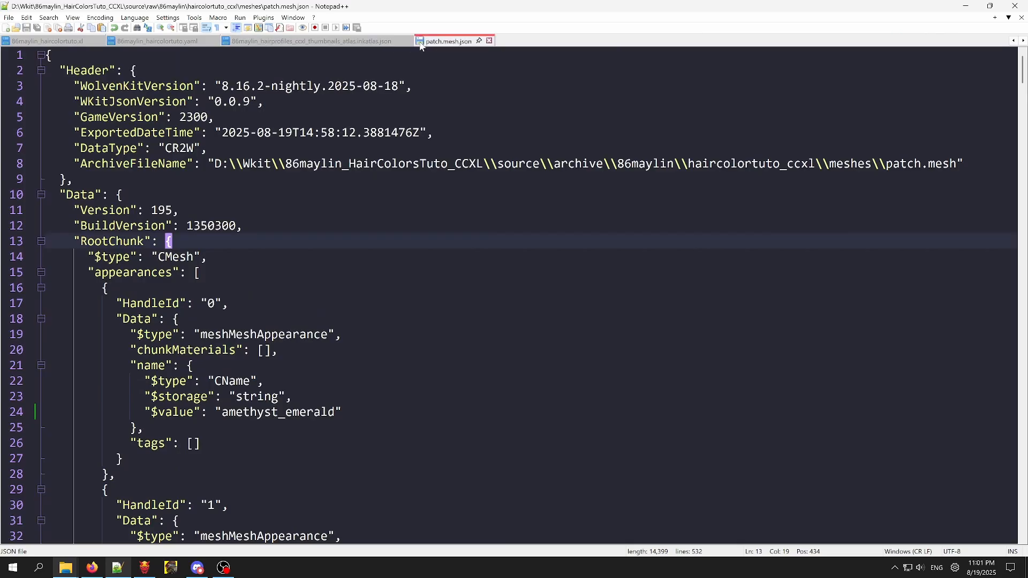
click(406, 40)
click(295, 40)
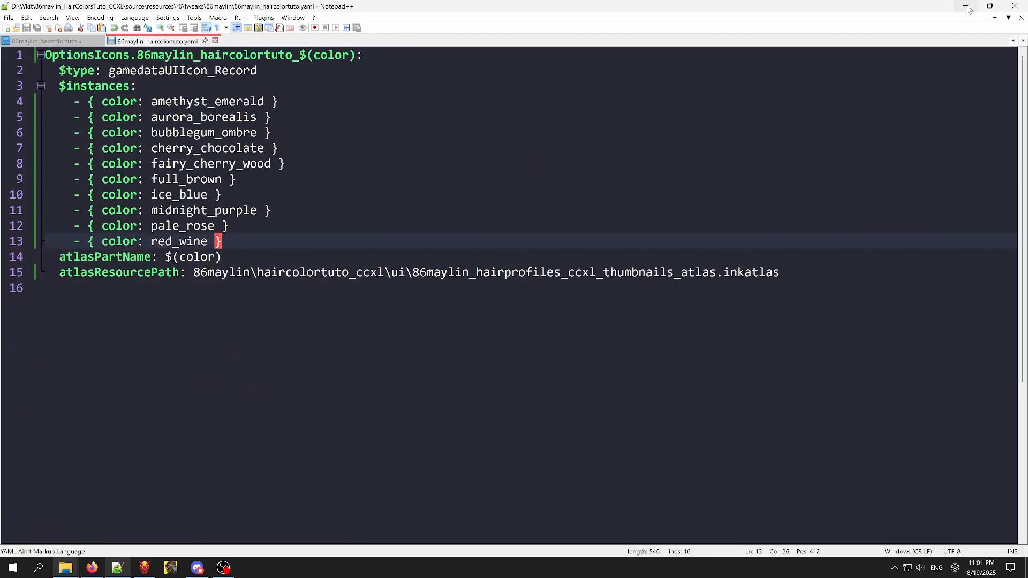
Switch to WolvenKit and convert the pma and pwa hair_profiles_ccxl.inkcharcustomization.json files in the raw folder from JSON.
click(145, 567)
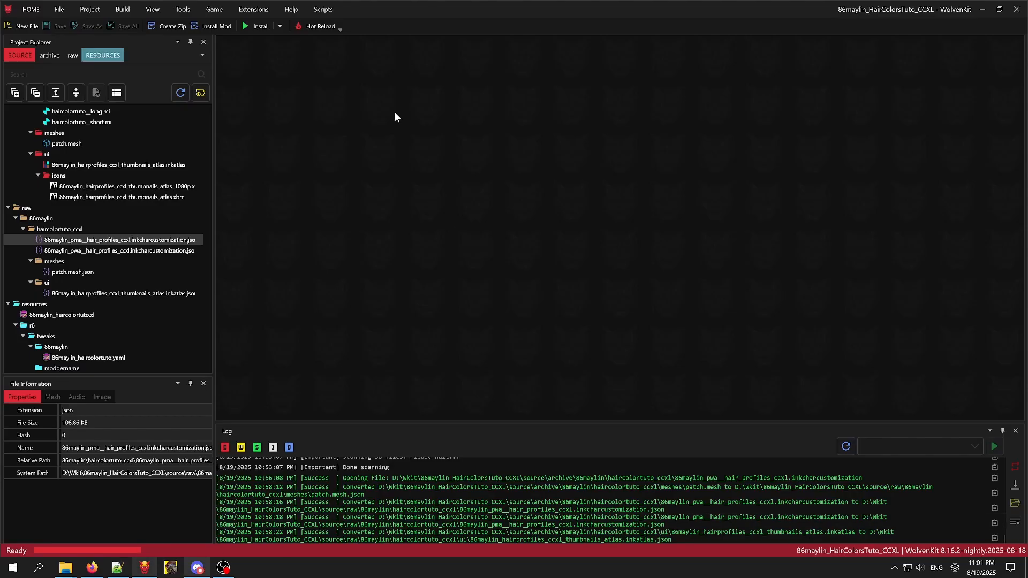
right_click(119, 240)
click(158, 271)
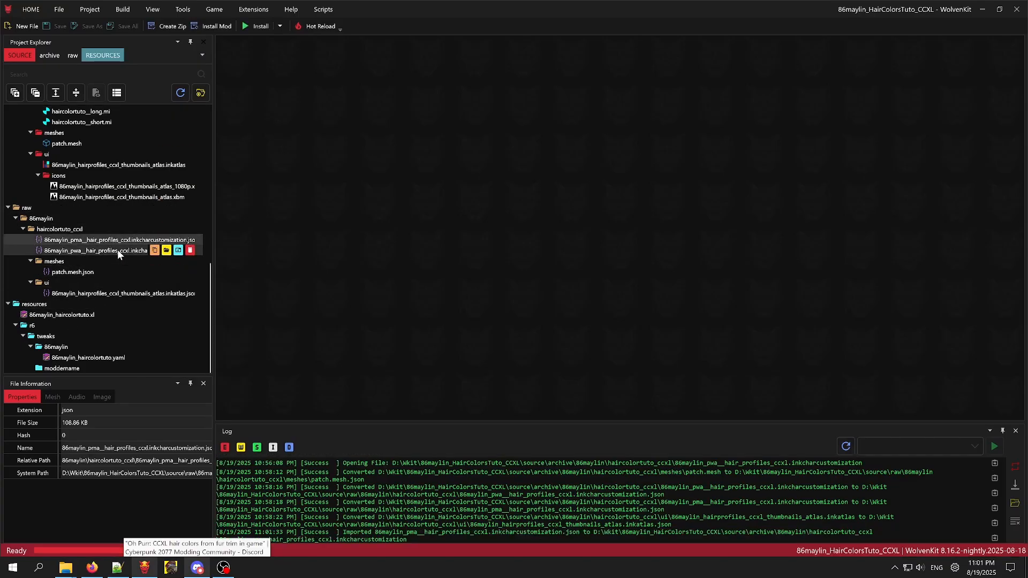
right_click(119, 250)
click(156, 283)
Convert patch.mesh.json and 86maylin_hairprofiles_ccxl_thumbnails_atlas.inkatlas.json in the raw folder from JSON.
right_click(94, 270)
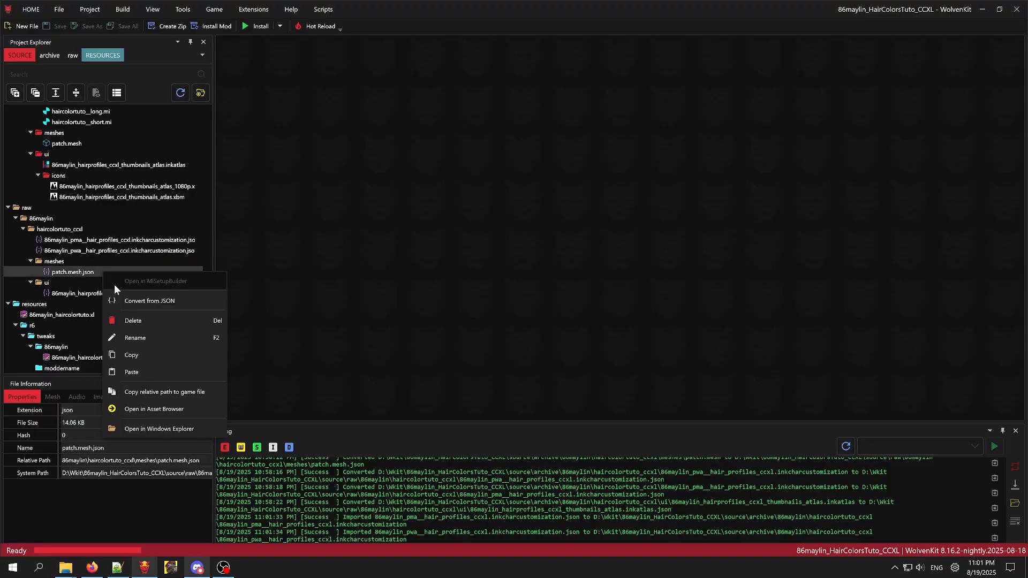
click(114, 285)
right_click(114, 295)
click(137, 320)
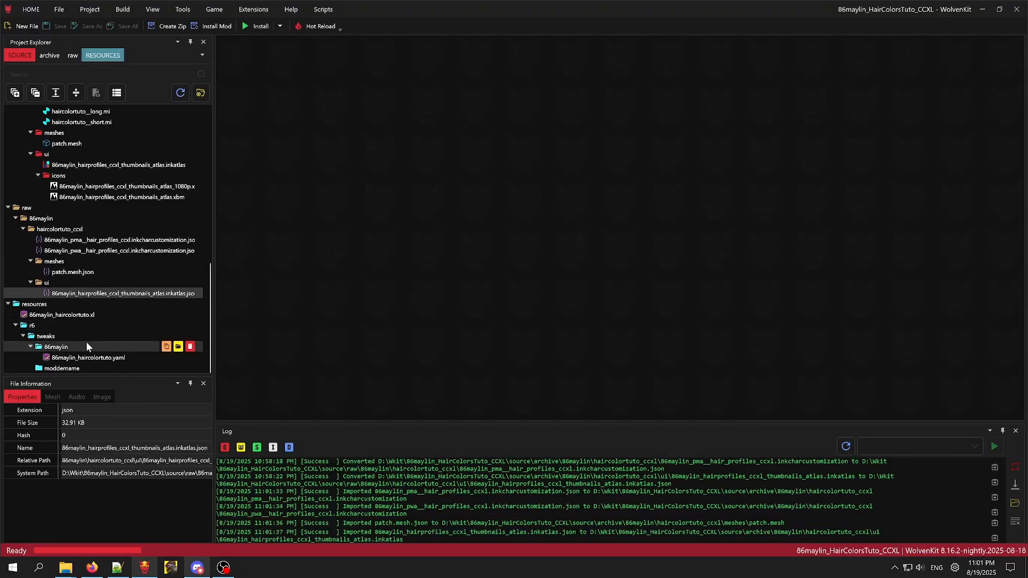
scroll(80, 342, up, 5)
scroll(73, 345, up, 7)
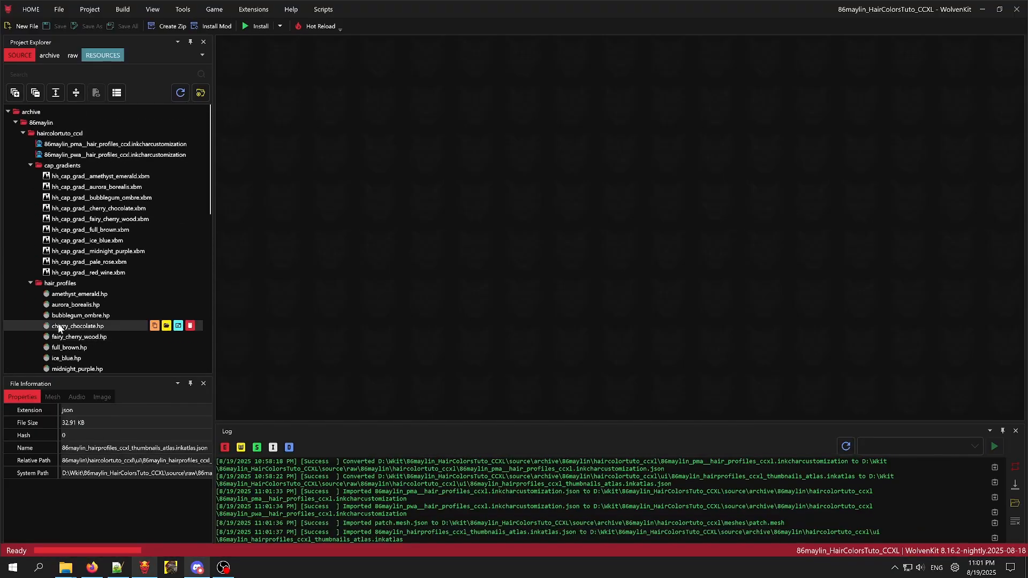
Switch to the browser and read the modding wiki's optional section on deleting extra placeholders.
key(alt+Tab)
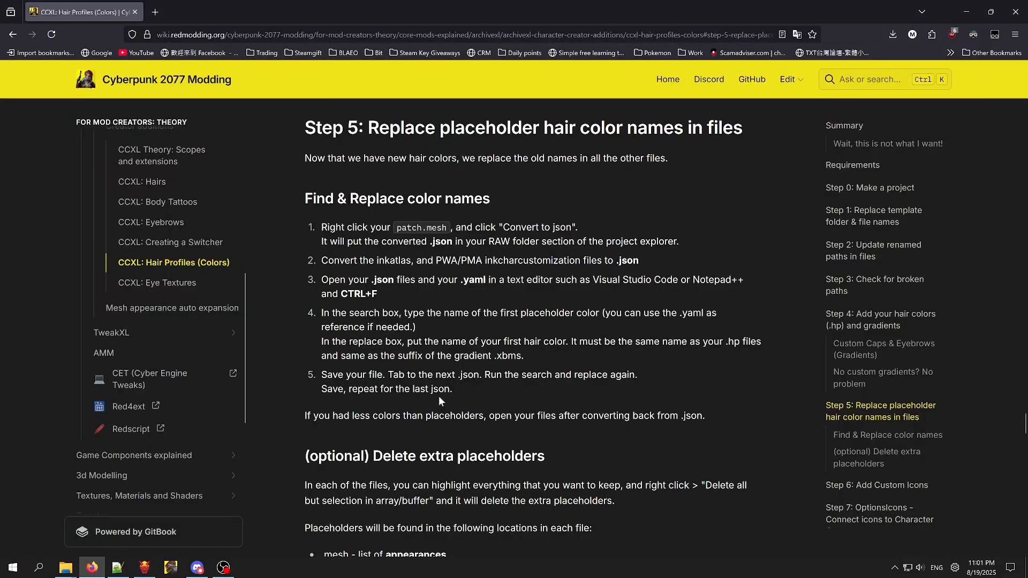
click(878, 457)
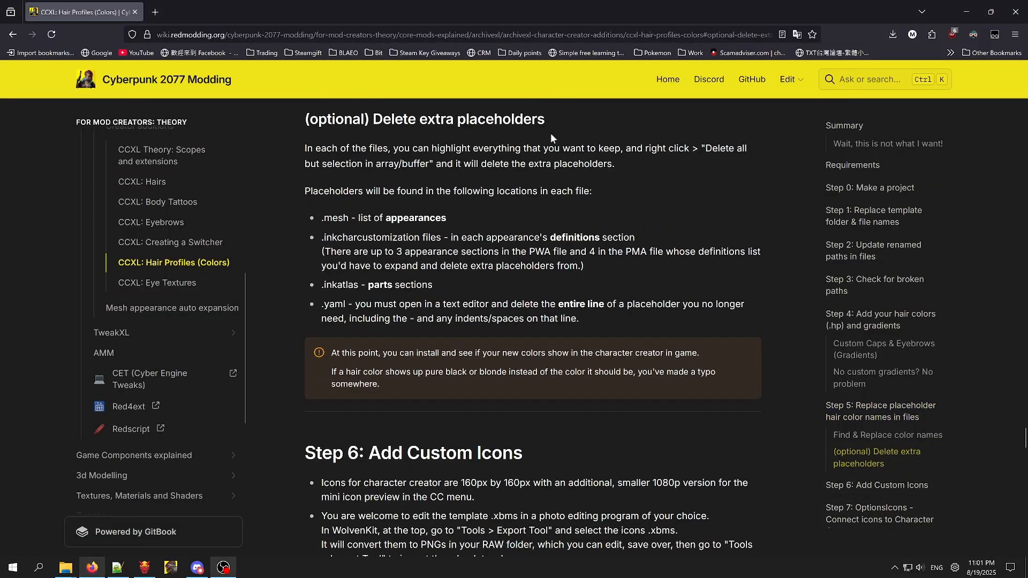
In WolvenKit, open patch.mesh and delete the extra placeholder appearances from violet_ice through ancient_water.
click(150, 567)
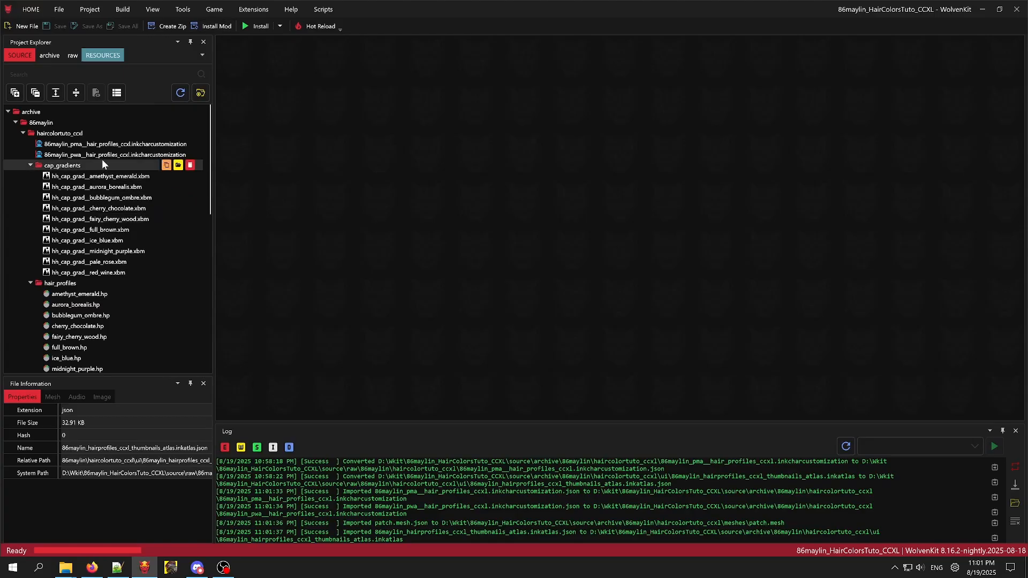
scroll(101, 284, down, 8)
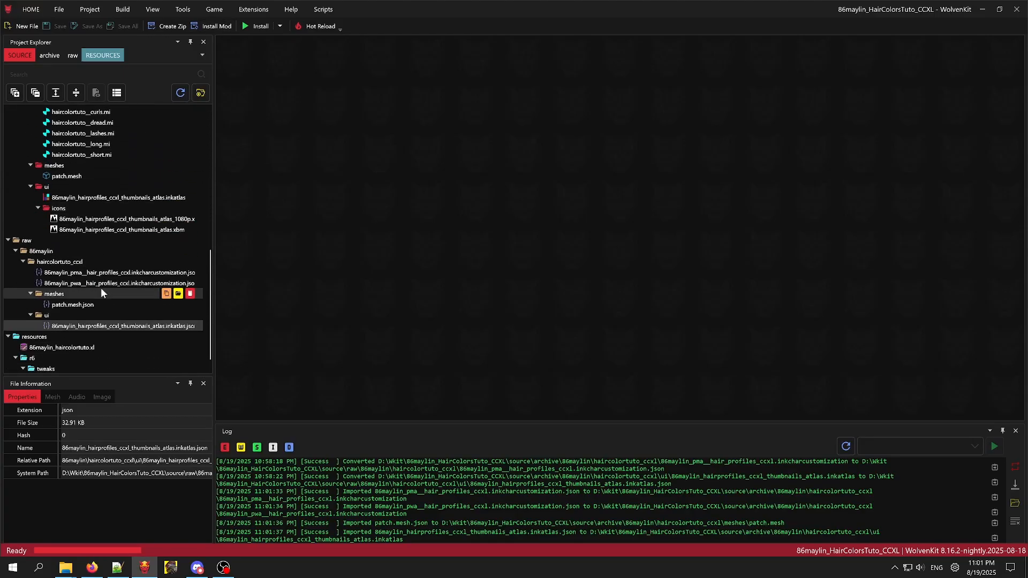
click(70, 219)
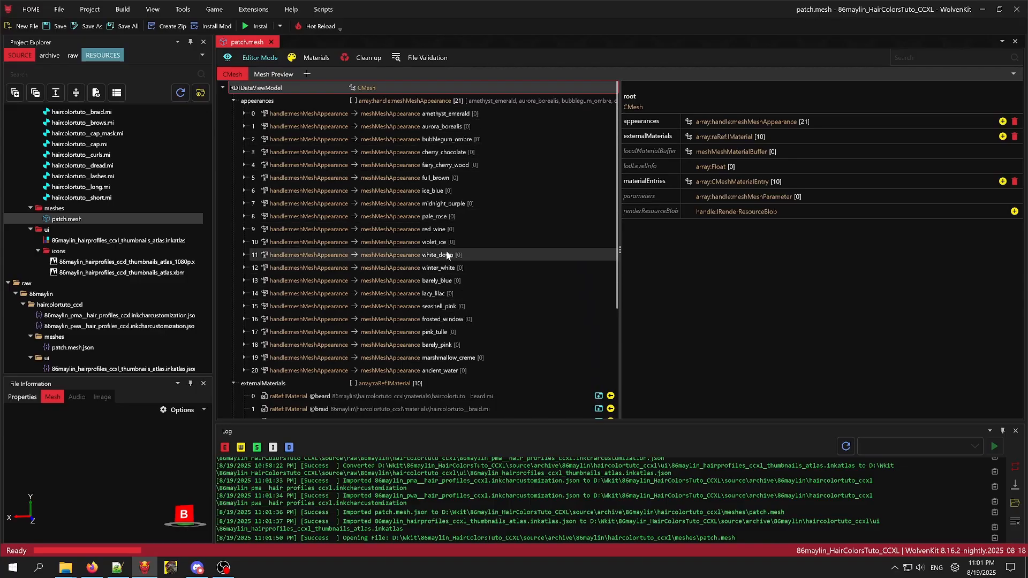
click(447, 247)
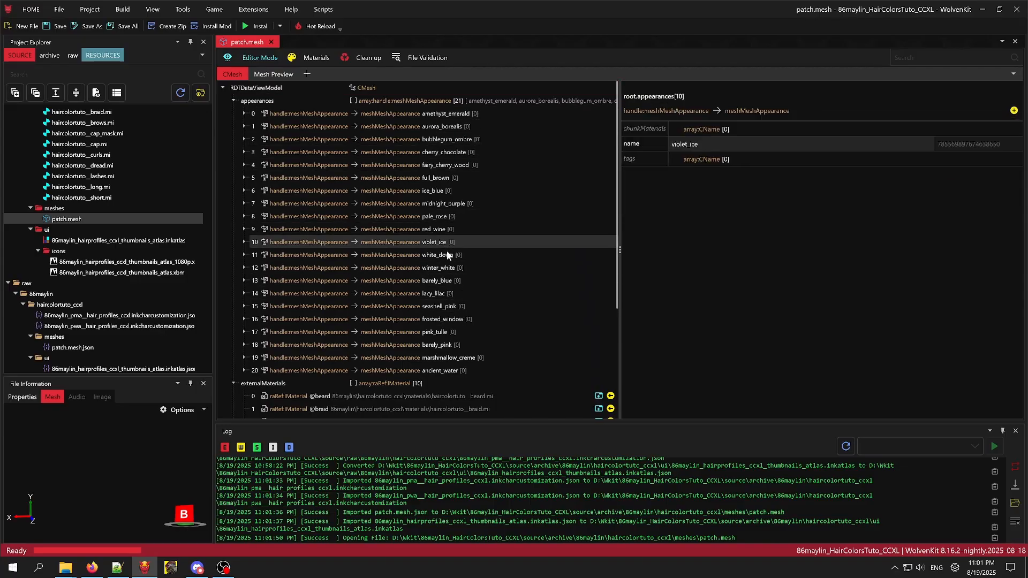
shift+click(436, 371)
right_click(437, 371)
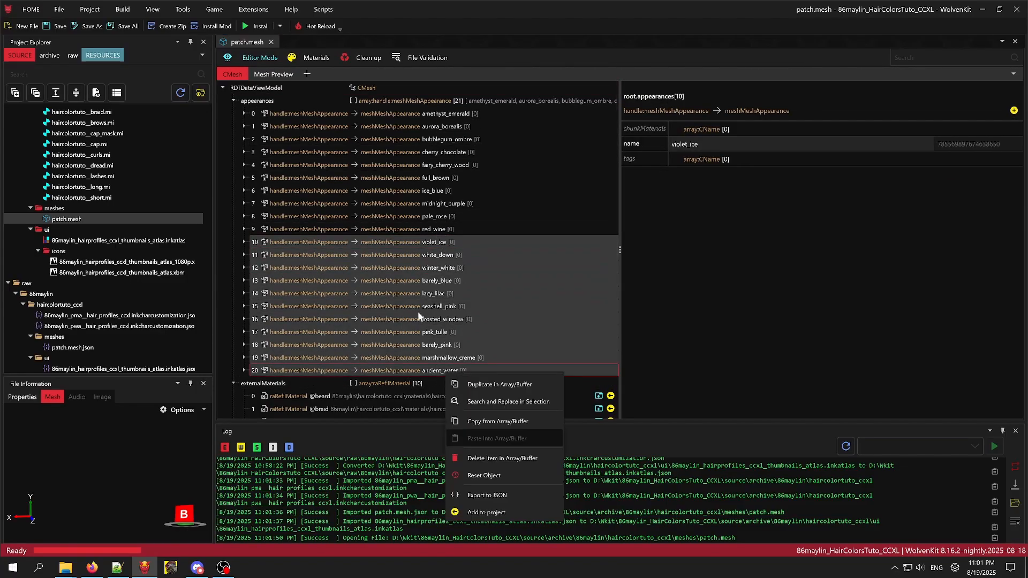
click(497, 458)
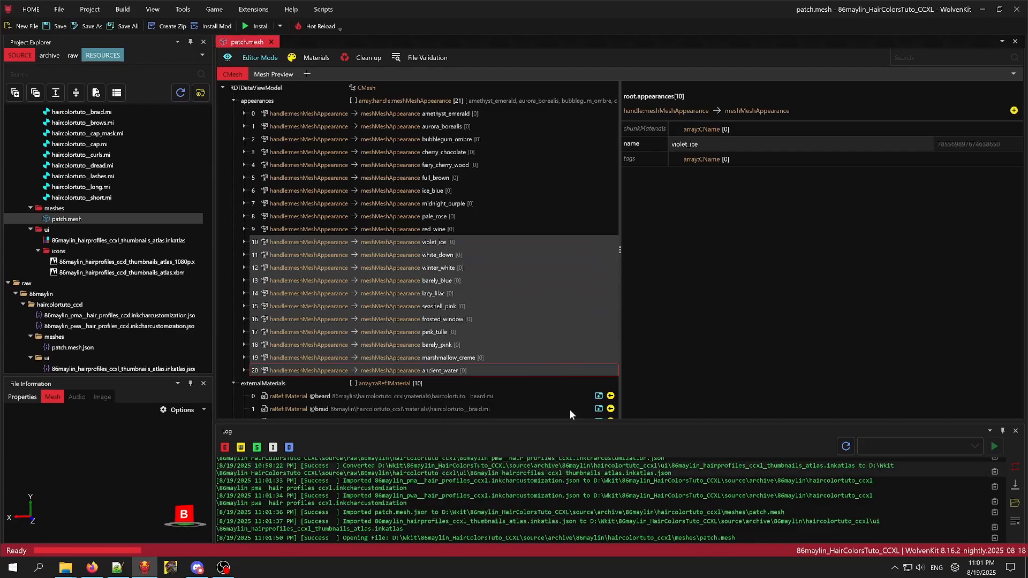
Review the external materials and material entries in patch.mesh, and save the mesh file.
scroll(497, 301, down, 3)
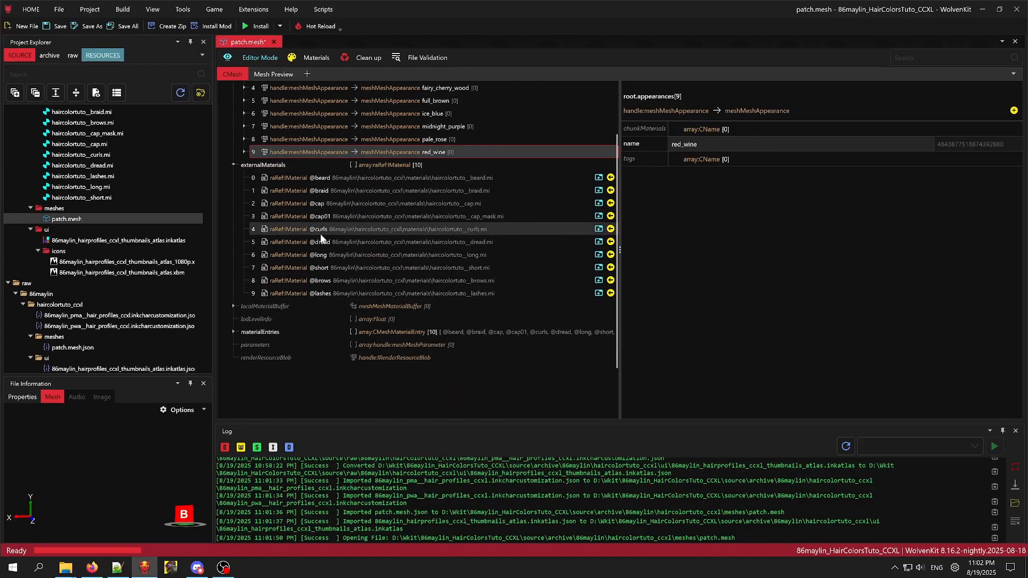
click(230, 332)
scroll(270, 321, down, 3)
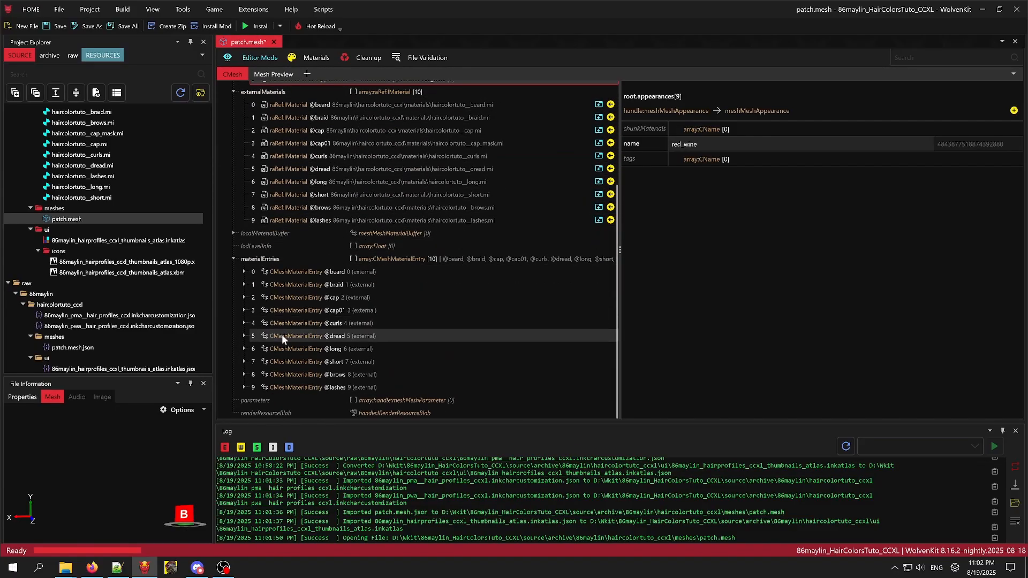
scroll(300, 289, up, 6)
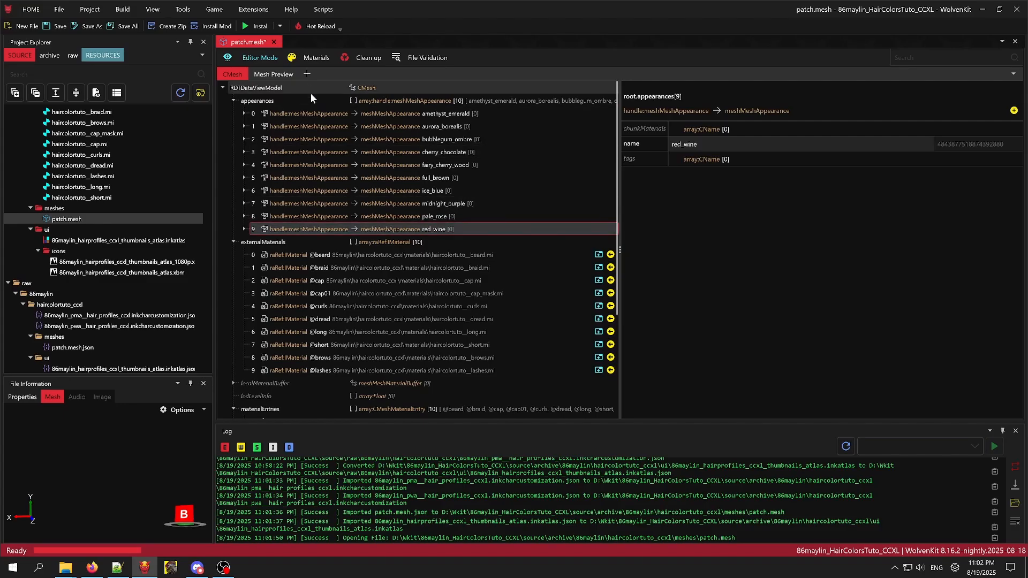
click(245, 113)
click(244, 113)
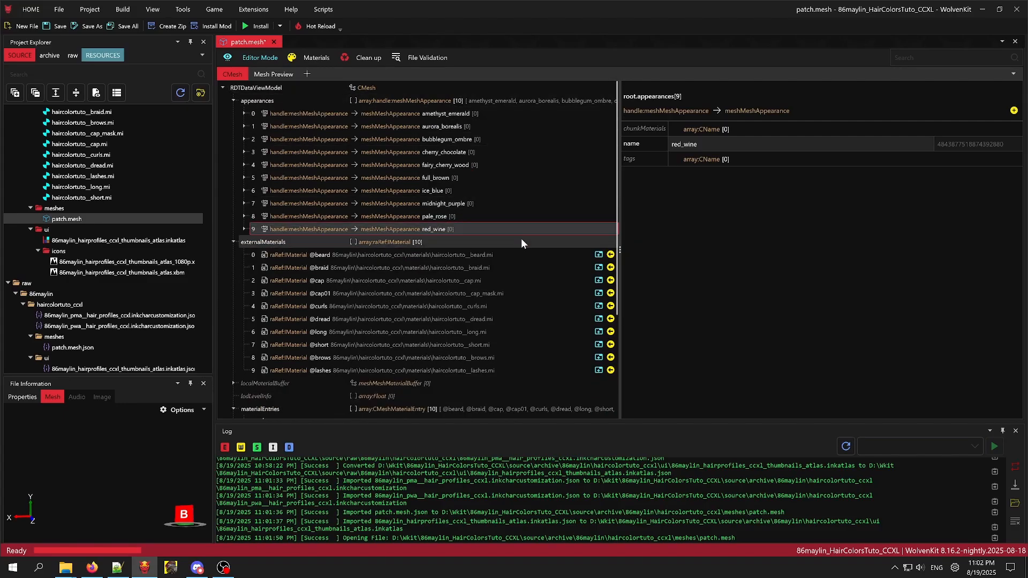
key(ctrl+s)
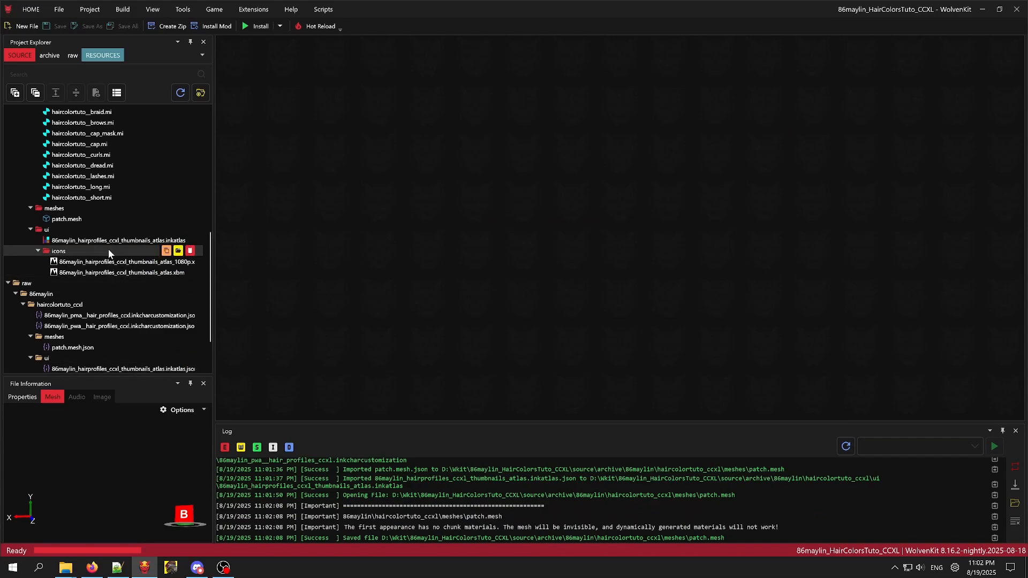
Open 86maylin_hairprofiles_ccxl_thumbnails_atlas.inkatlas and examine the parts lists of its first two texture slots.
click(106, 240)
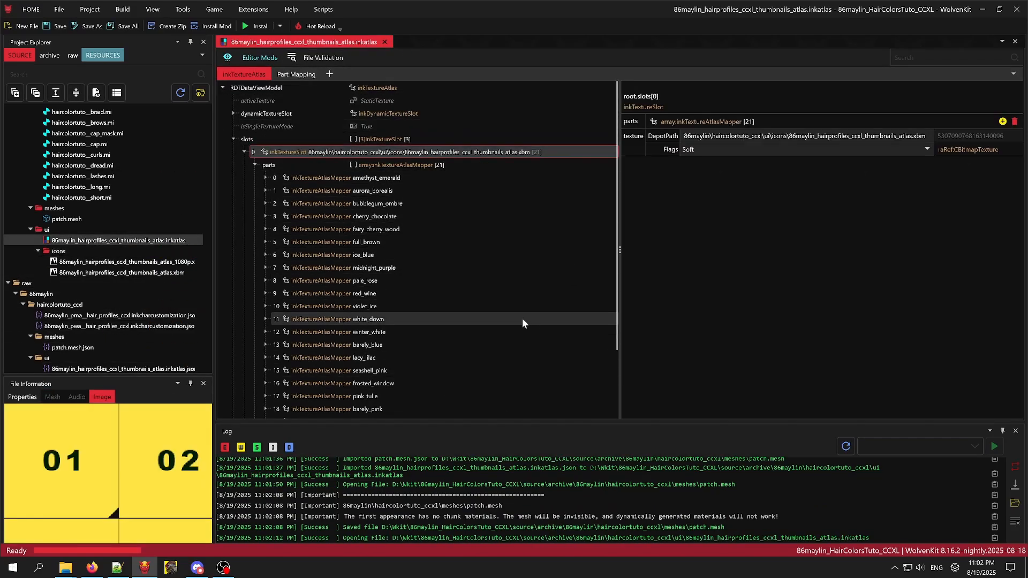
scroll(406, 310, down, 3)
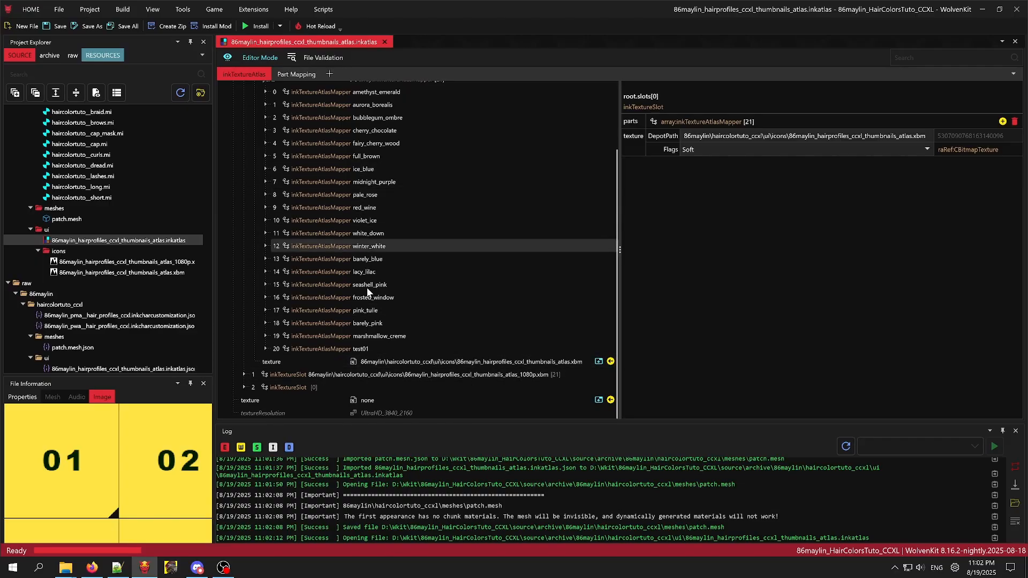
click(244, 387)
click(244, 370)
scroll(268, 369, down, 2)
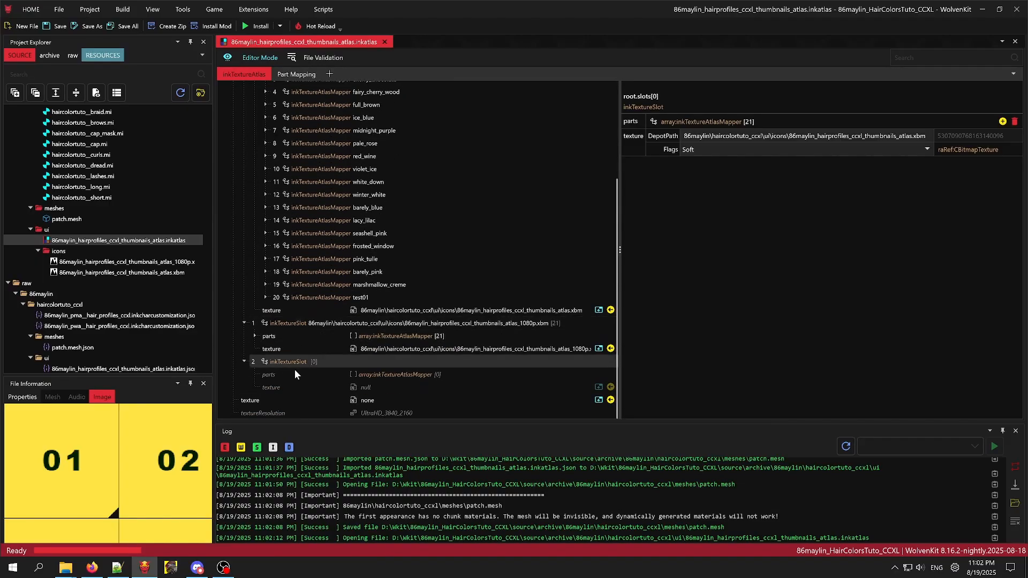
click(256, 336)
scroll(383, 355, up, 5)
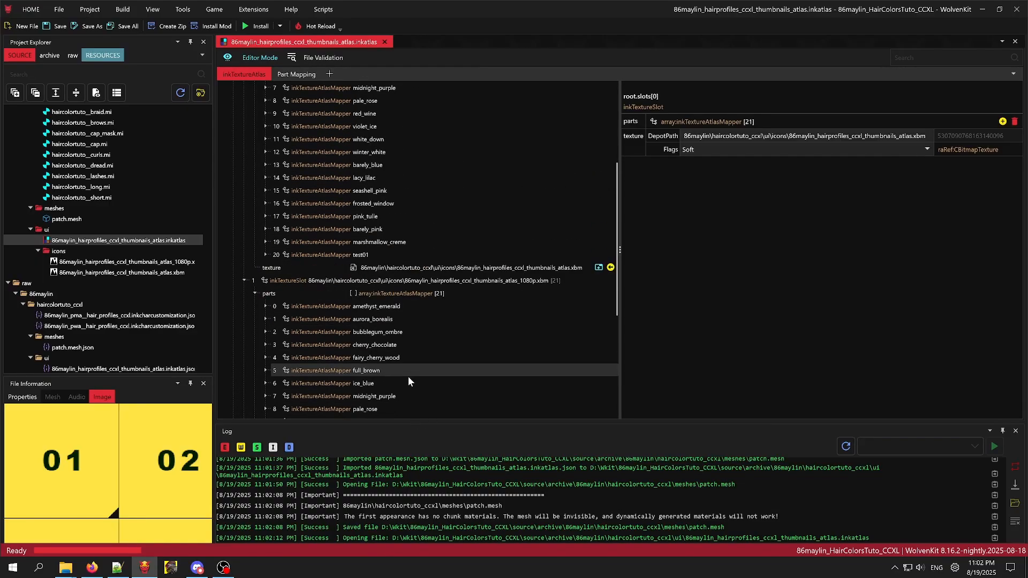
scroll(138, 462, down, 7)
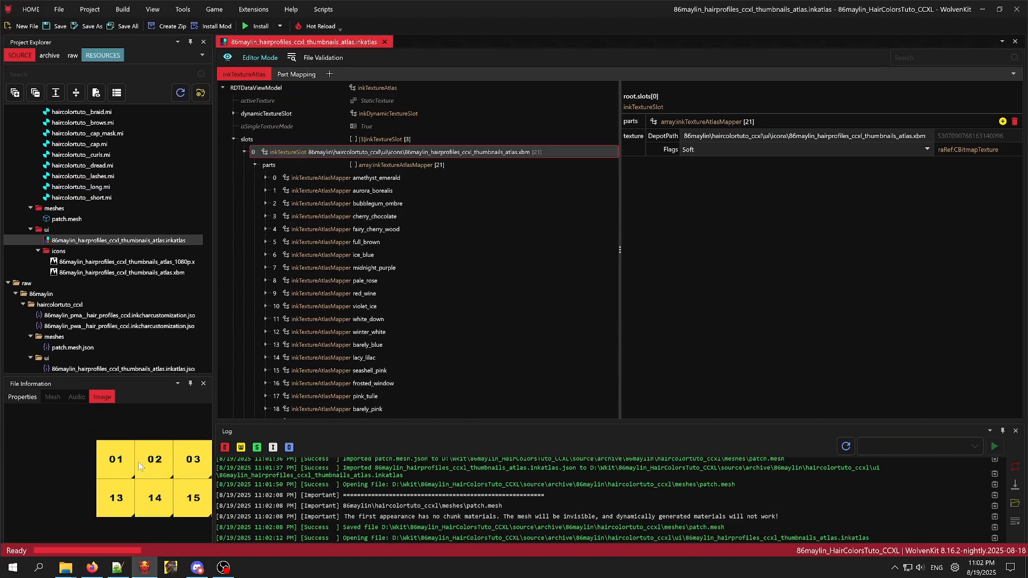
Examine all numbered placeholder icons in the atlas image preview against the first slot's parts list.
drag(149, 480, 70, 470)
scroll(115, 471, down, 4)
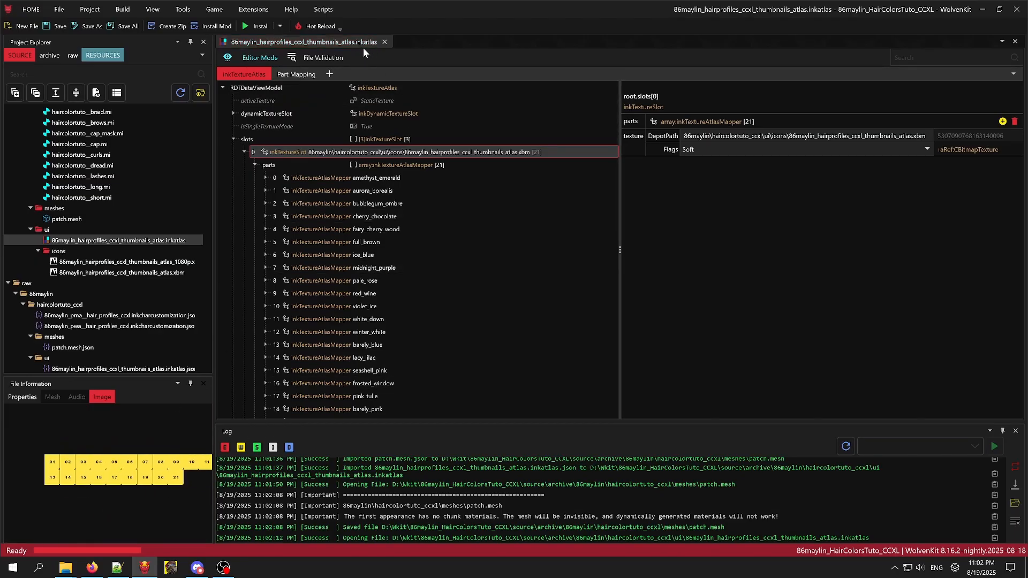
scroll(166, 497, down, 2)
drag(166, 497, 141, 496)
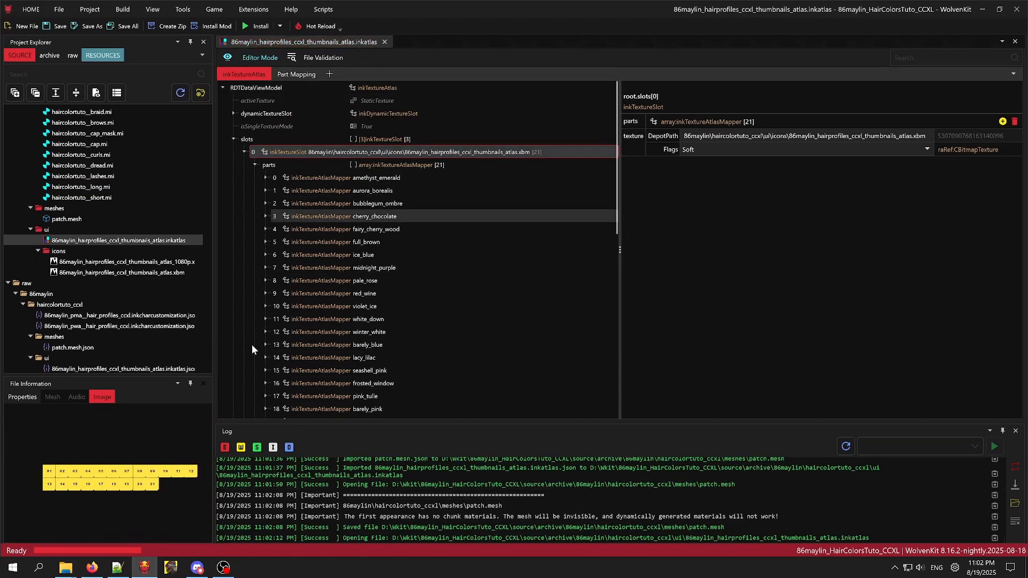
scroll(423, 278, down, 2)
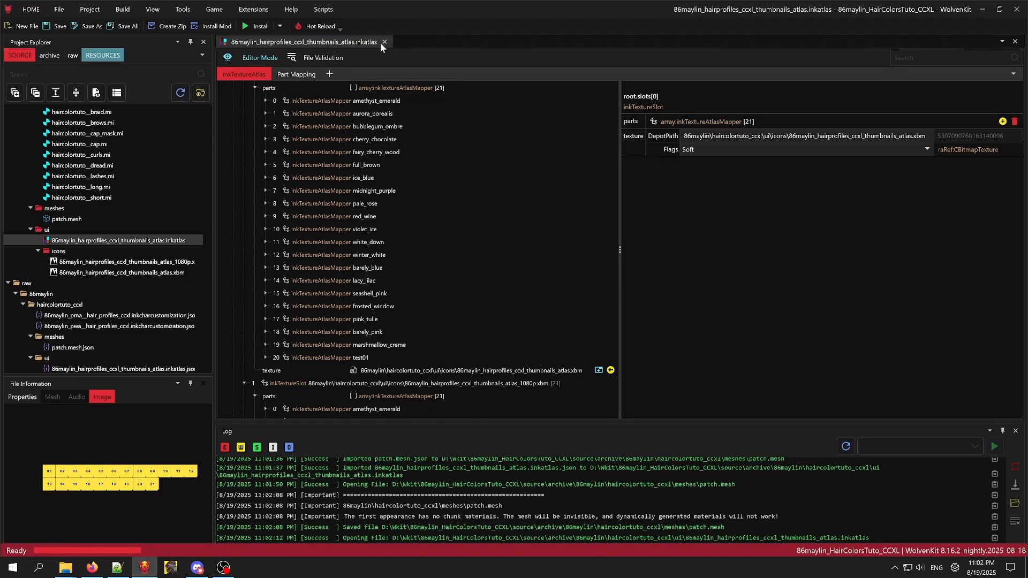
Close the inkatlas file and examine the 86maylin_hairprofiles_ccxl_thumbnails_atlas.xbm texture in the image preview.
right_click(140, 188)
click(77, 272)
scroll(134, 488, up, 2)
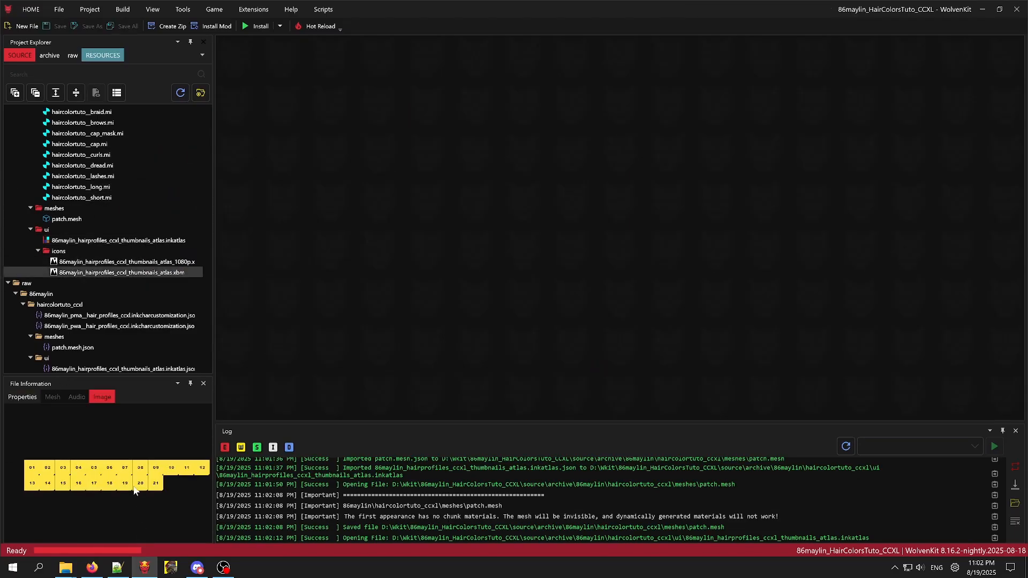
scroll(134, 487, down, 1)
scroll(135, 491, down, 1)
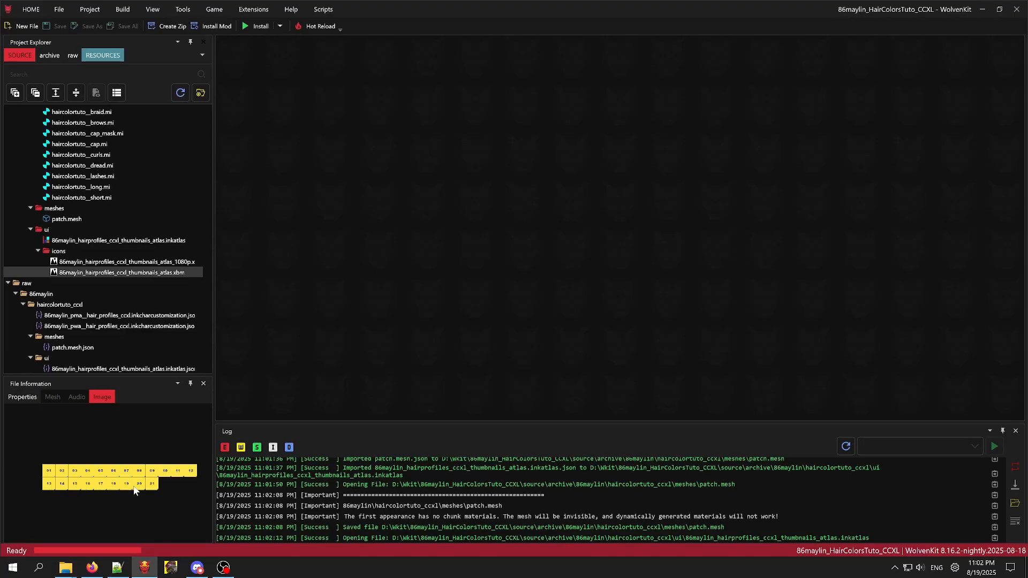
Open the PMA and PWA hair profile inkcharcustomization files, and bring the PMA file to the front.
scroll(114, 317, up, 6)
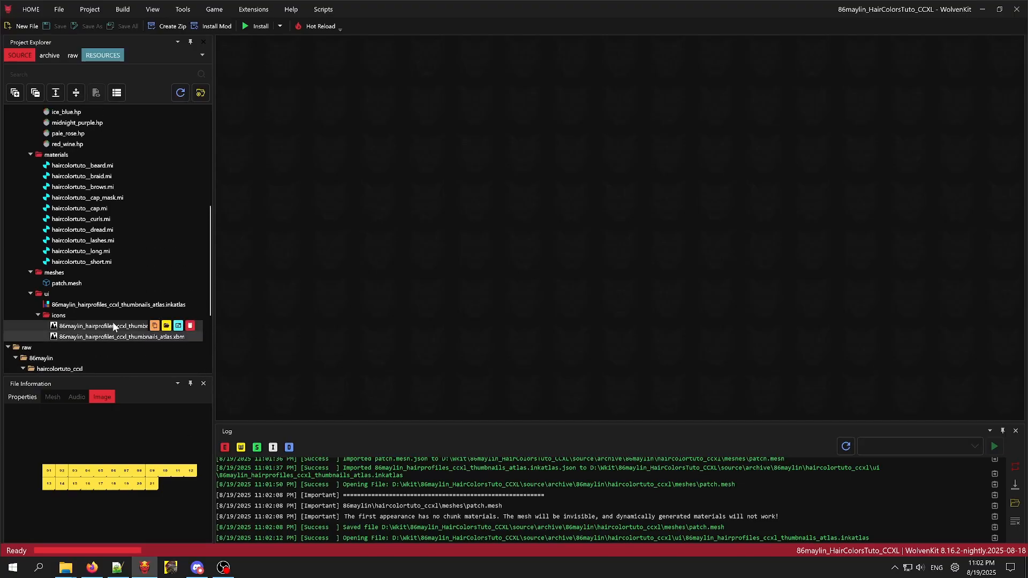
scroll(106, 323, up, 5)
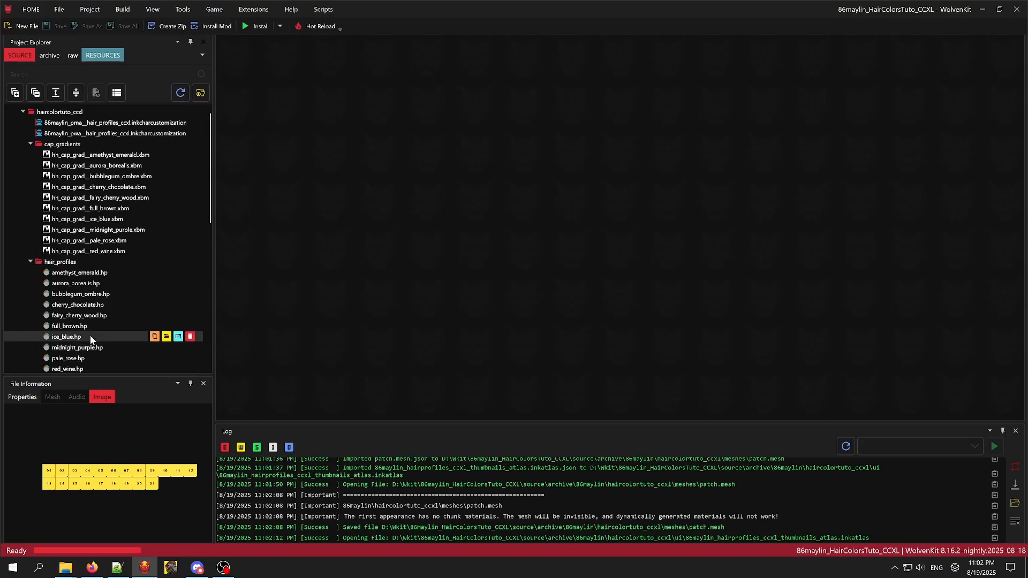
click(109, 144)
double_click(109, 145)
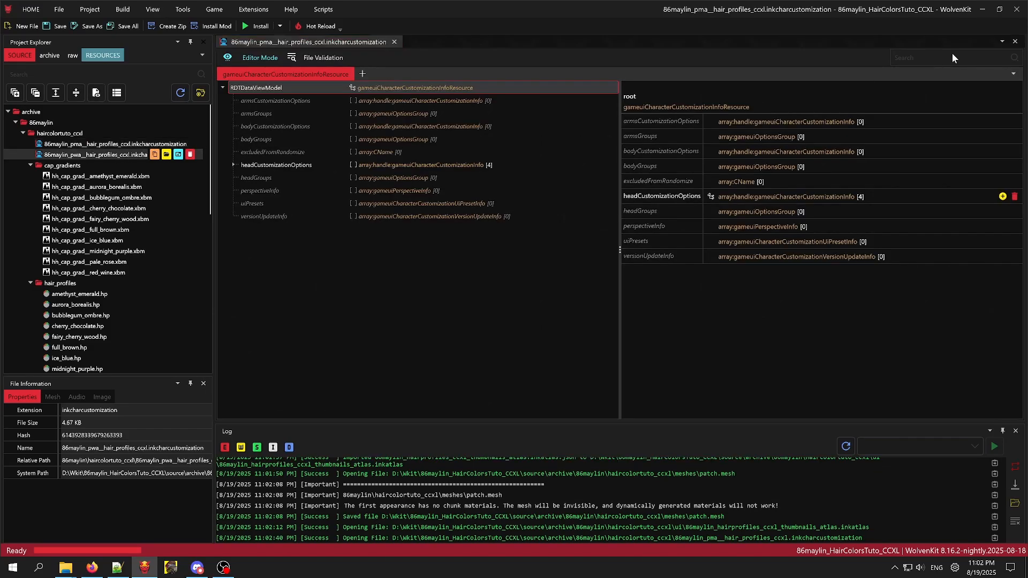
double_click(114, 155)
click(285, 42)
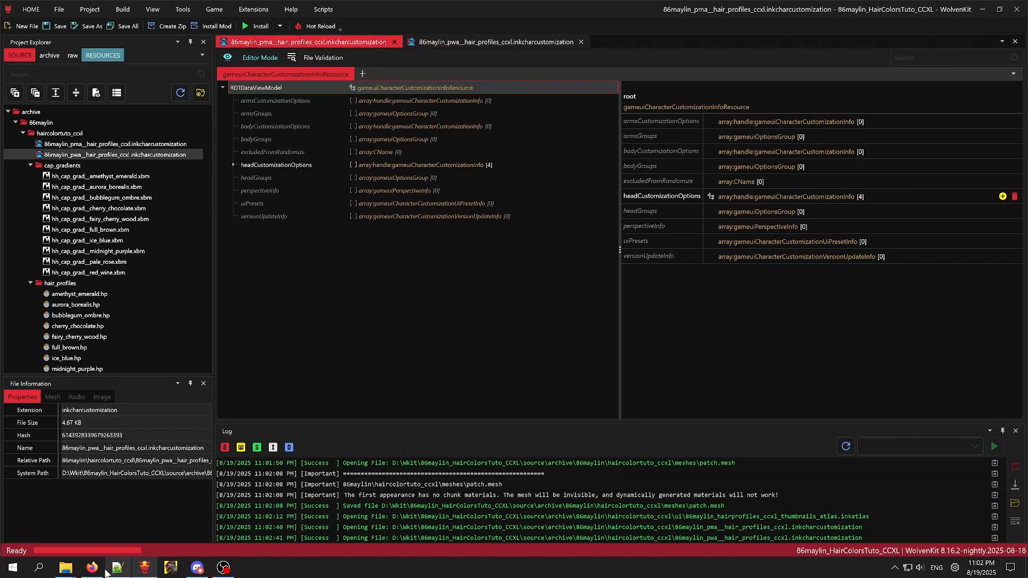
Switch to the browser and reread where placeholders are located in each file type, including the inkcharcustomization definitions.
key(alt+Tab)
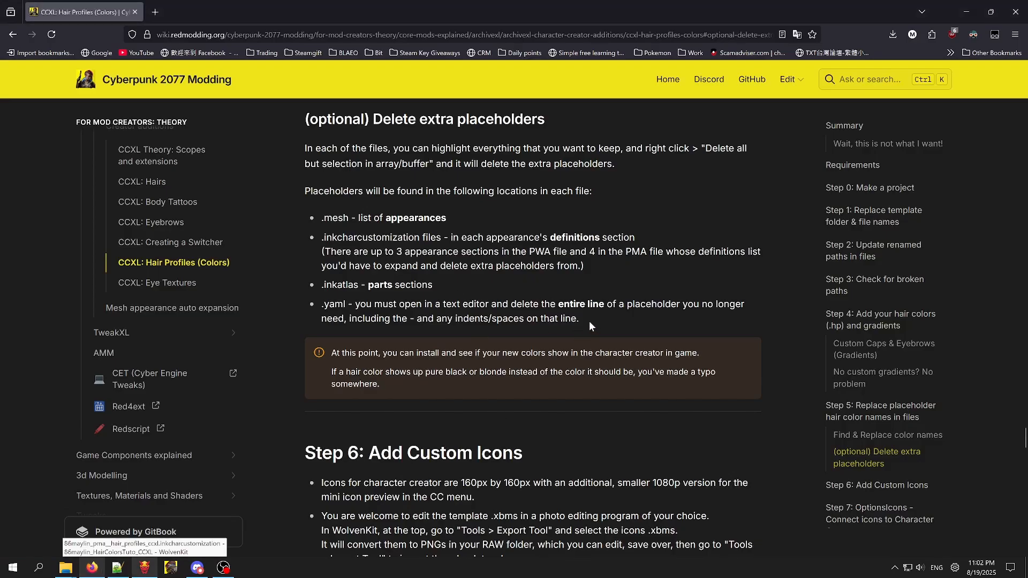
drag(609, 323, 313, 148)
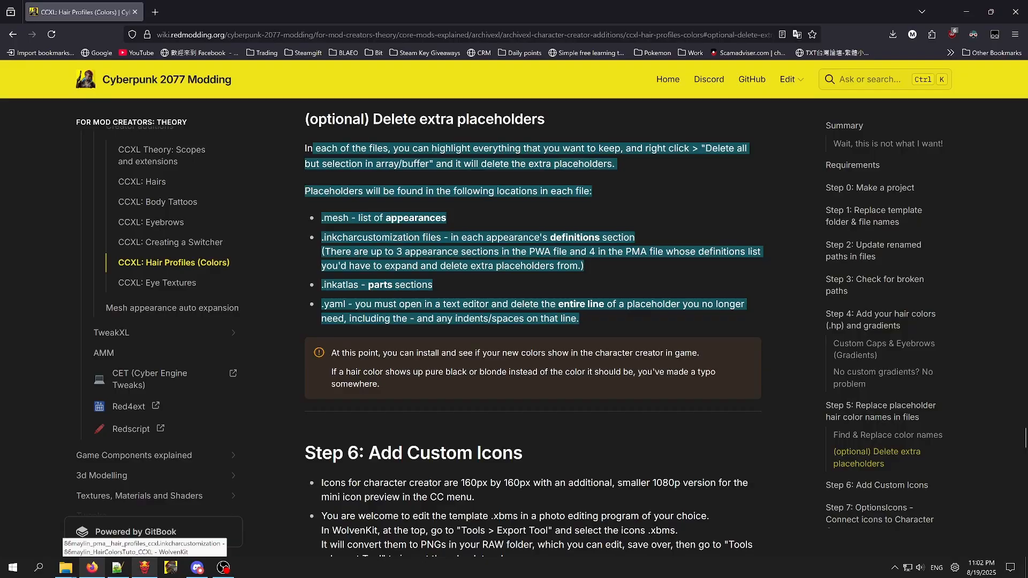
click(525, 280)
scroll(763, 471, down, 5)
scroll(763, 472, up, 8)
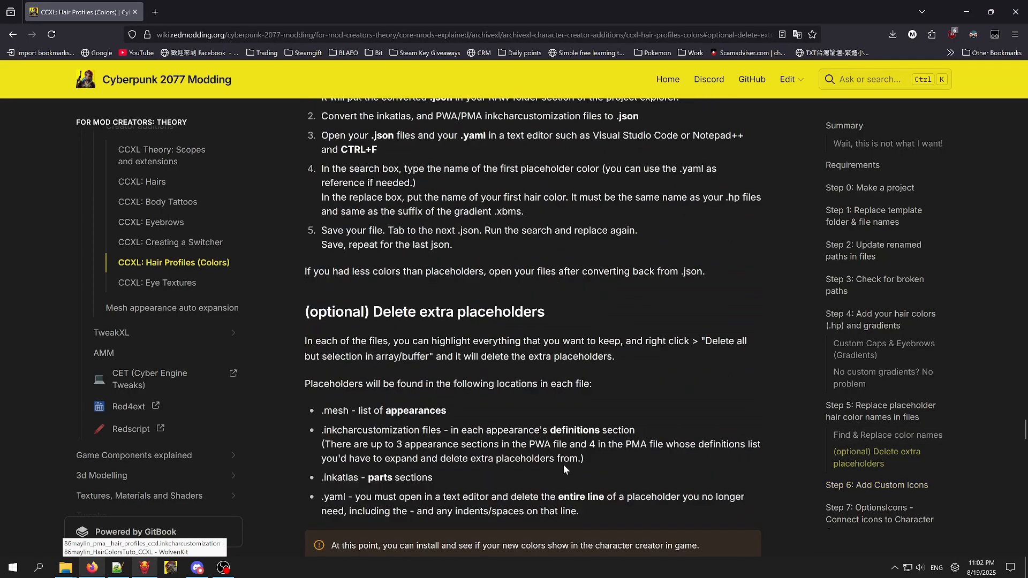
scroll(300, 525, down, 1)
Back in WolvenKit, expand the first appearance entry under headCustomizationOptions in the PMA file to examine its definitions array.
click(143, 569)
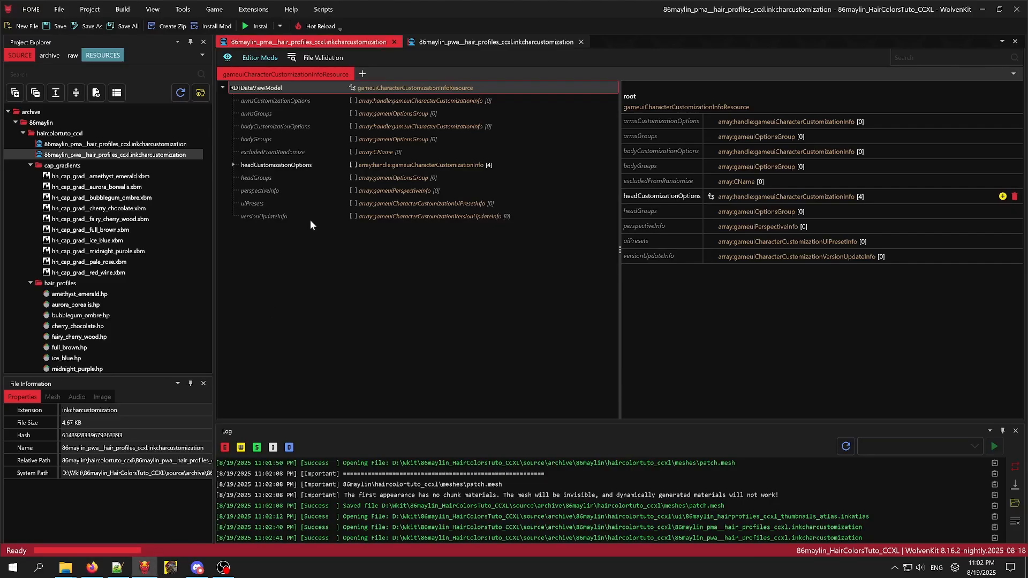
click(233, 165)
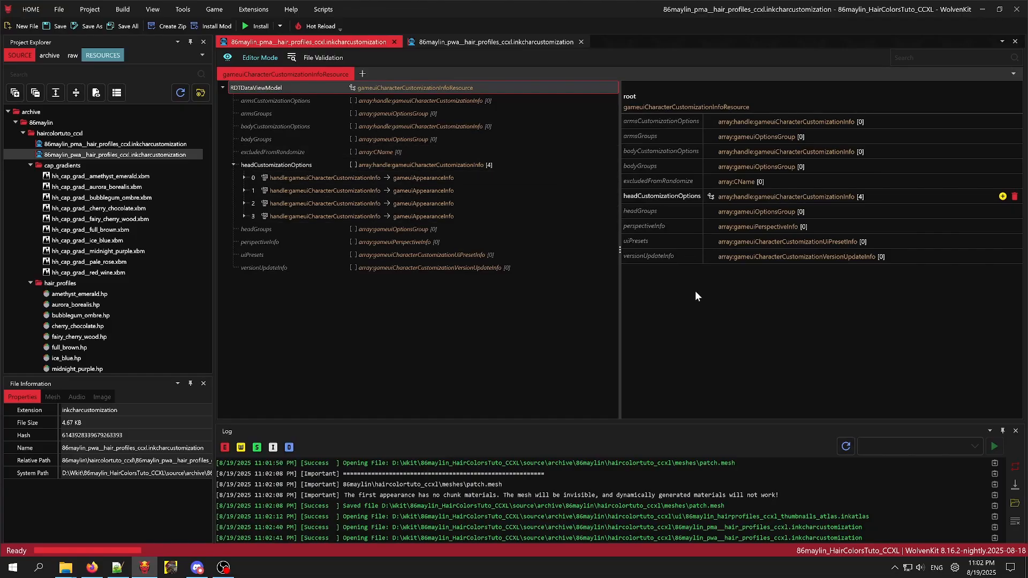
click(245, 178)
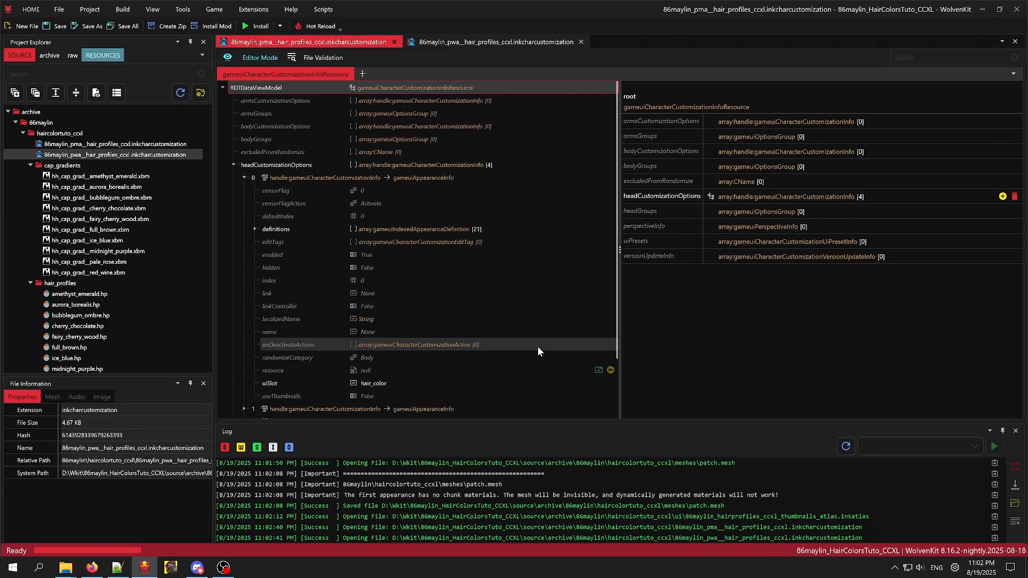
Return to the wiki in the browser and read on from the placeholder cleanup notes to Step 6 on custom icons.
click(93, 567)
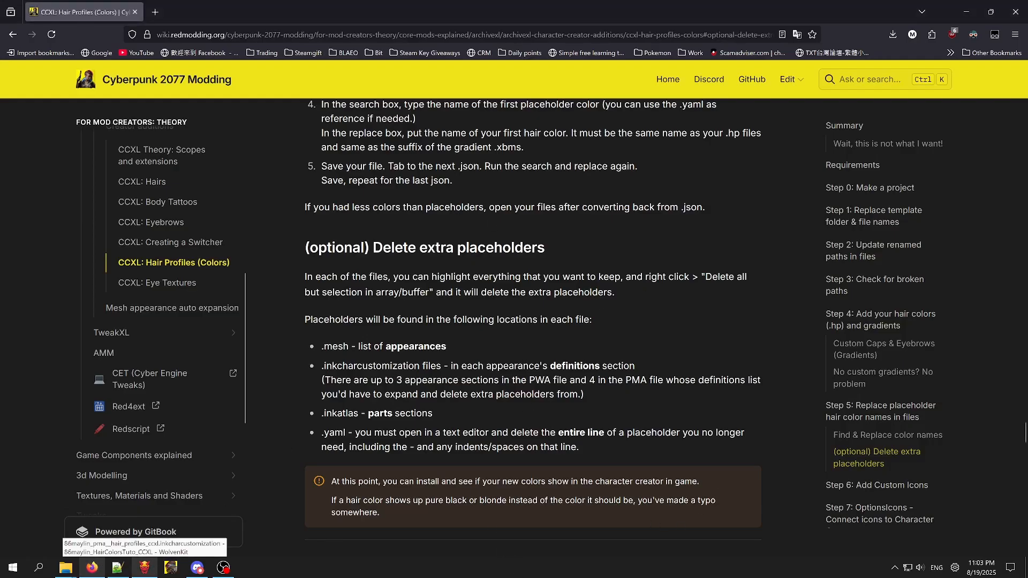
scroll(563, 358, down, 3)
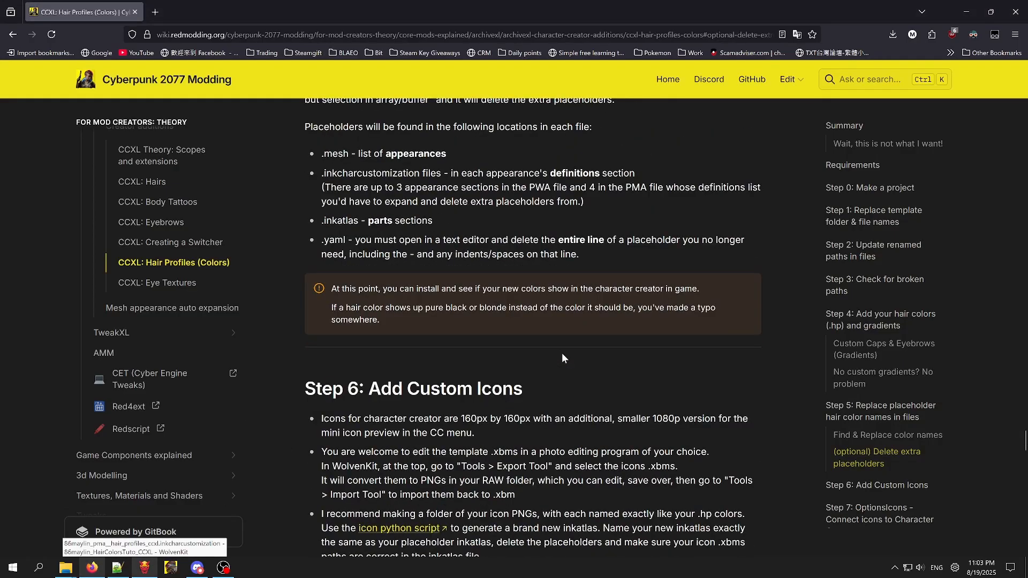
Read the wiki's Step 6 on adding custom icons, including icon size and editing the template .xbm files.
scroll(562, 354, down, 3)
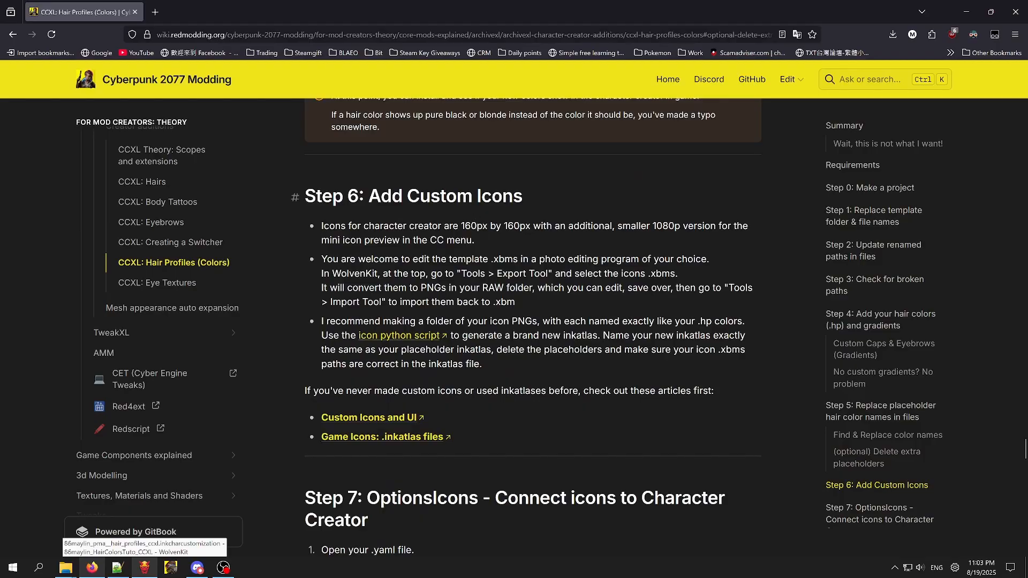
drag(407, 197, 545, 199)
click(529, 200)
drag(321, 226, 710, 259)
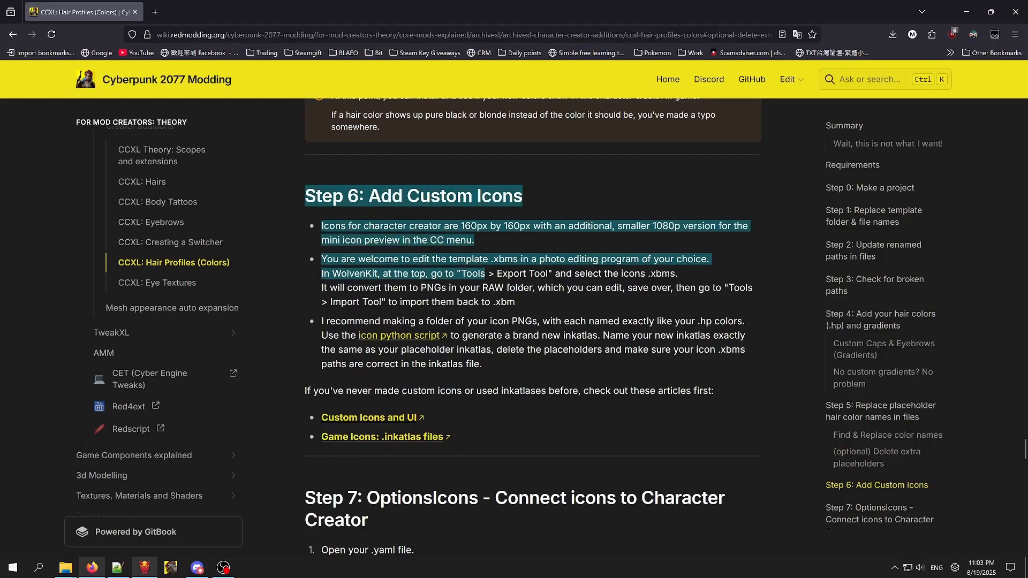
click(549, 365)
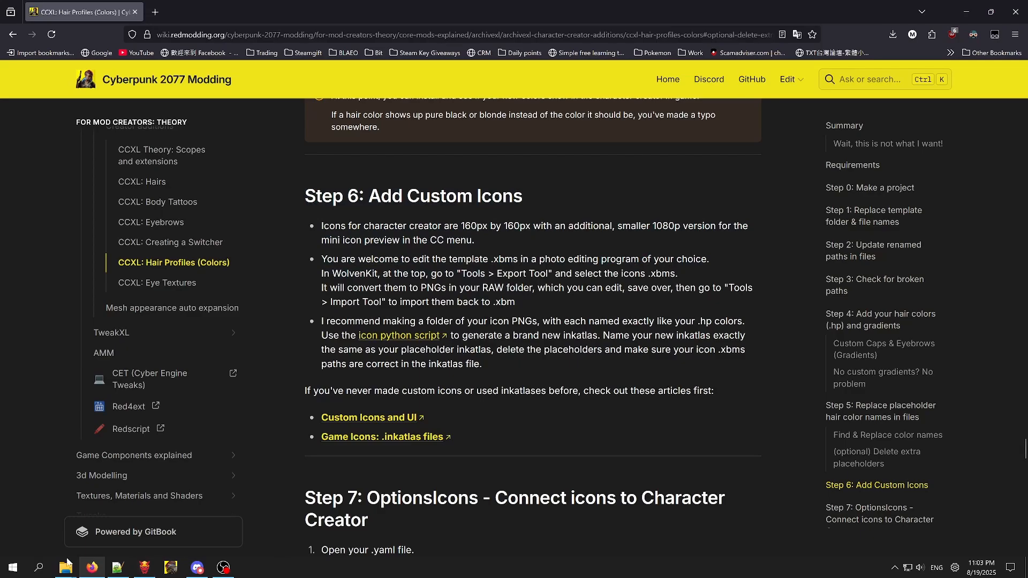
click(39, 567)
mouse_move(55, 574)
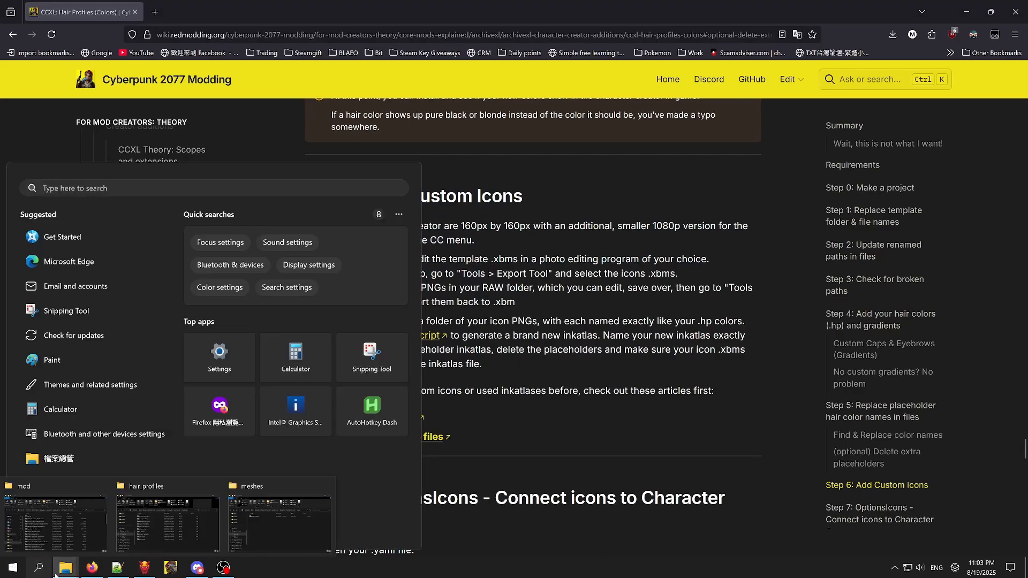
click(313, 513)
click(685, 429)
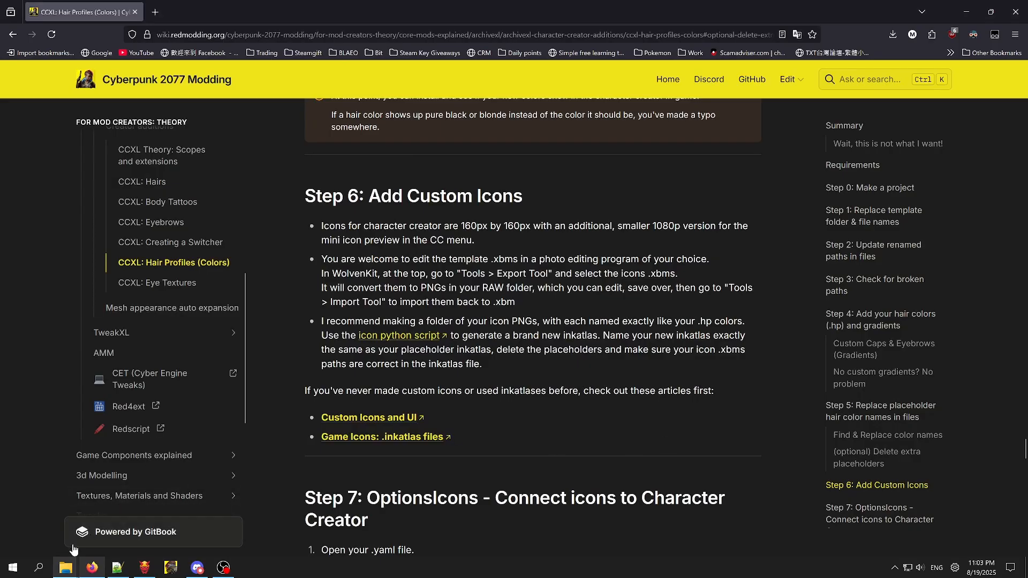
Switch to the meshes folder in File Explorer and open the 0-Tools folder in a separate window.
mouse_move(65, 567)
click(243, 509)
scroll(68, 421, up, 3)
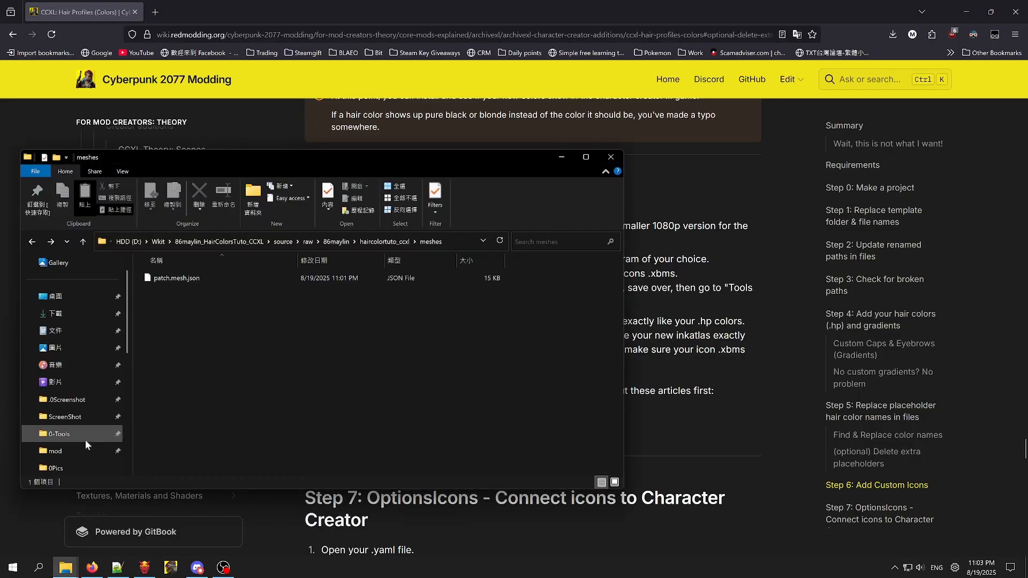
right_click(74, 384)
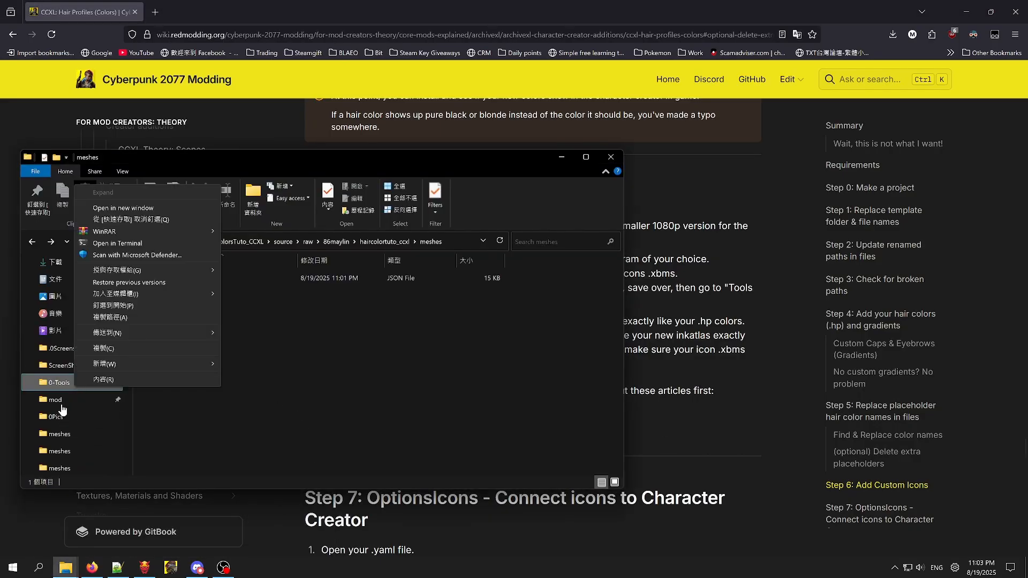
click(123, 208)
drag(332, 229, 568, 142)
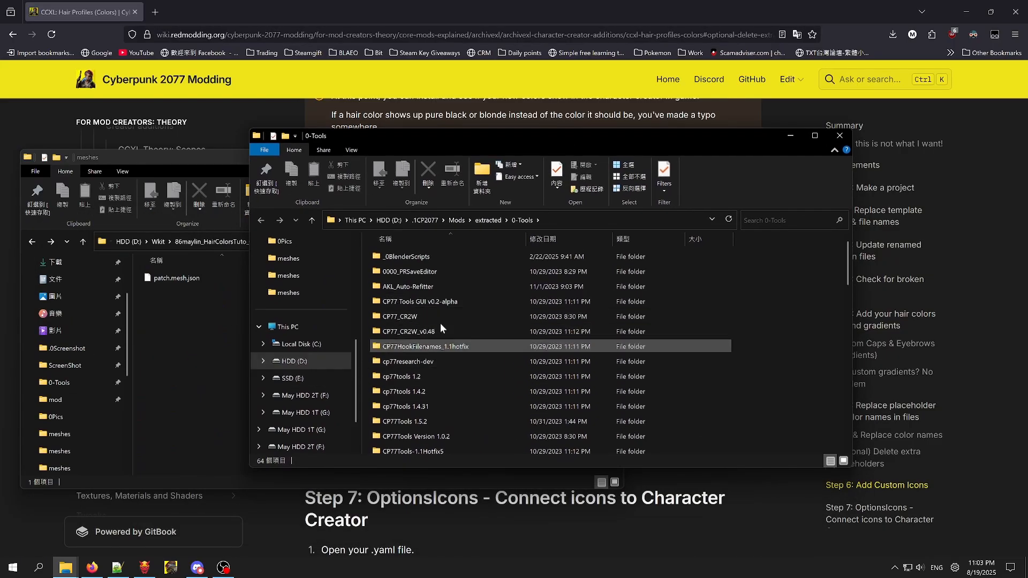
Look for the hair color icon template in the Mods\Mine\.1Edits\PSD folder on the D: drive.
click(458, 220)
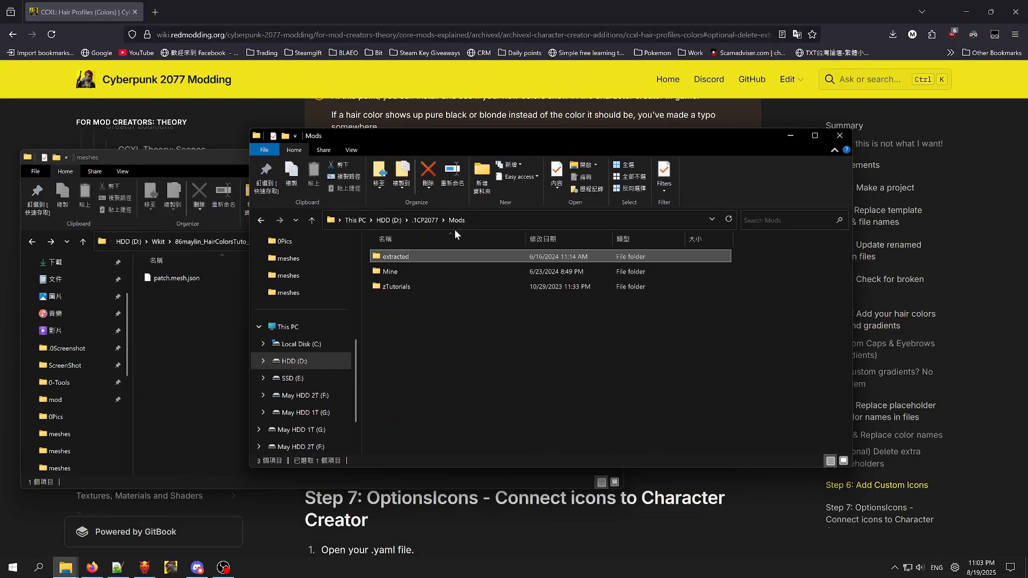
double_click(407, 271)
double_click(406, 269)
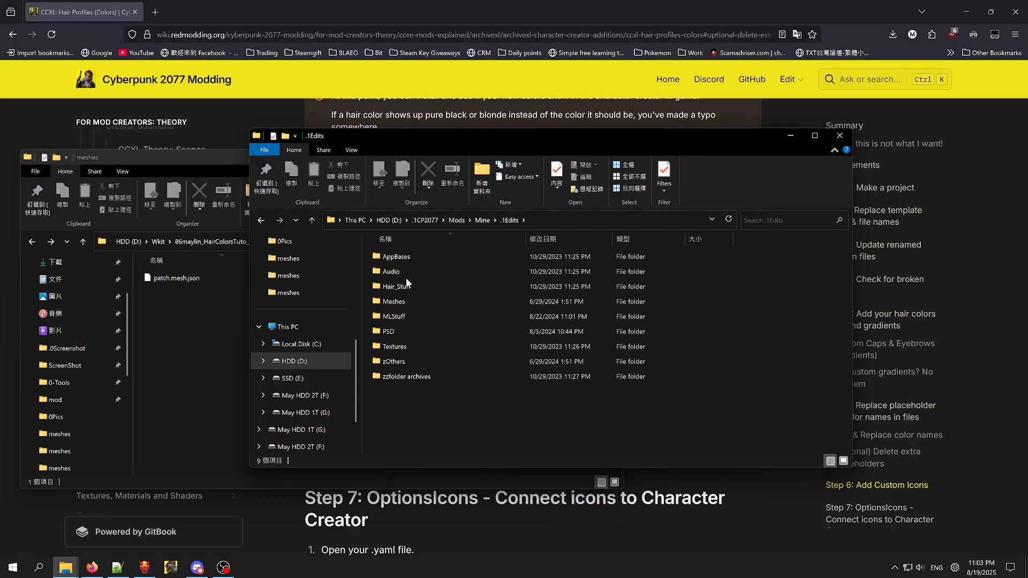
double_click(407, 330)
scroll(447, 381, down, 1)
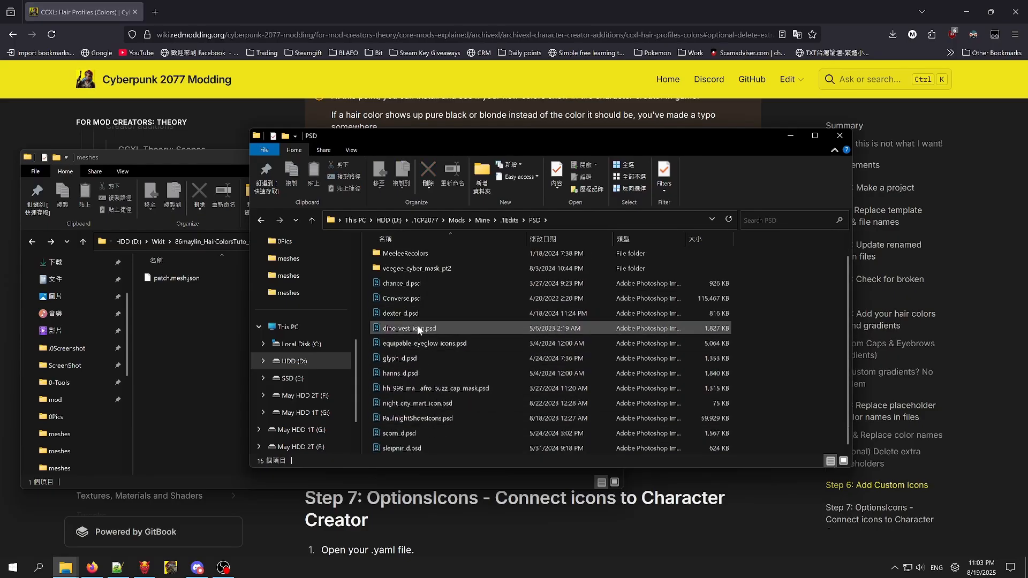
scroll(294, 420, down, 1)
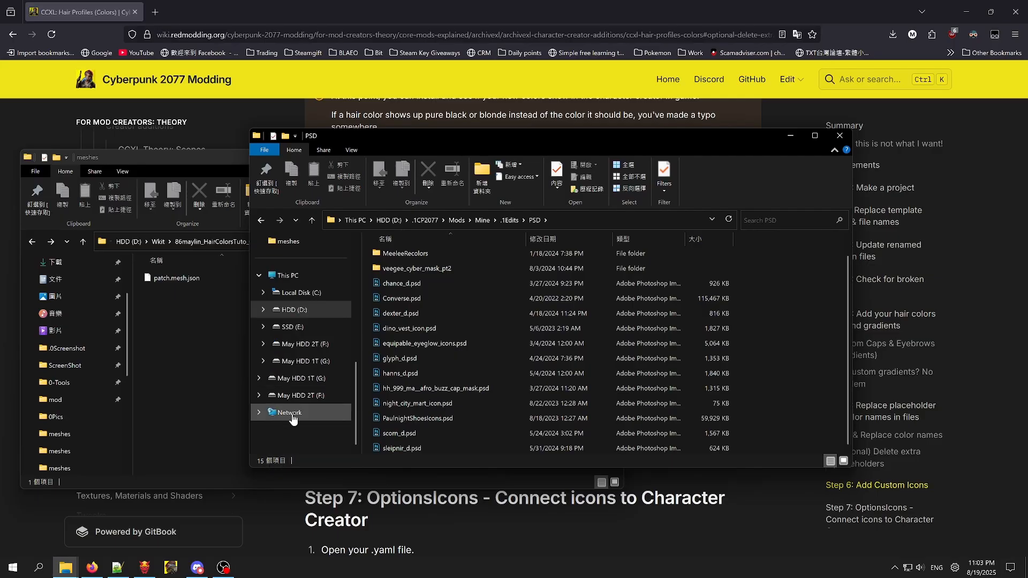
Open the PSD folder under Cyberpunk\Mods\Mine\.1Edits on the G: drive.
click(329, 369)
double_click(429, 270)
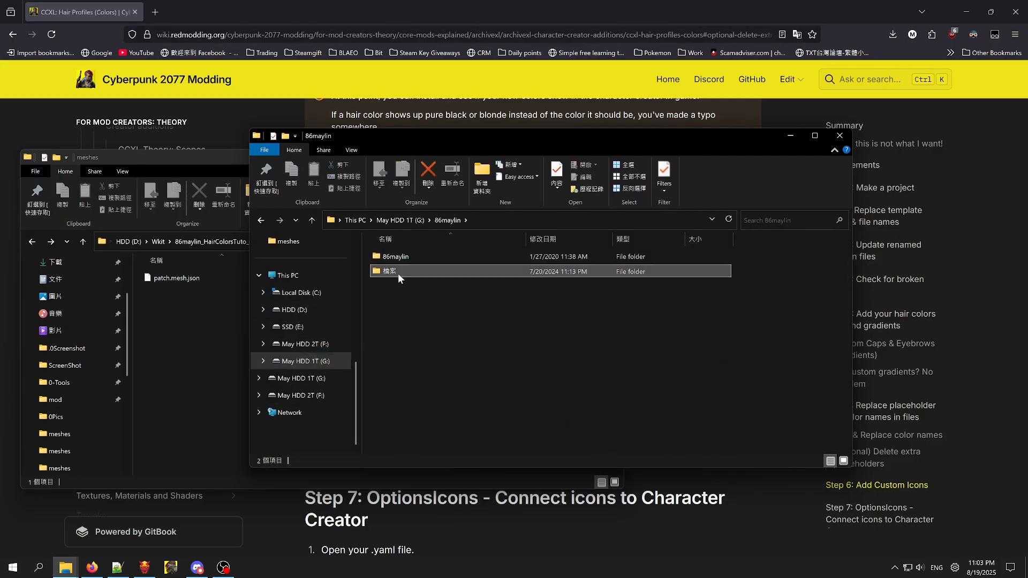
double_click(398, 272)
double_click(399, 271)
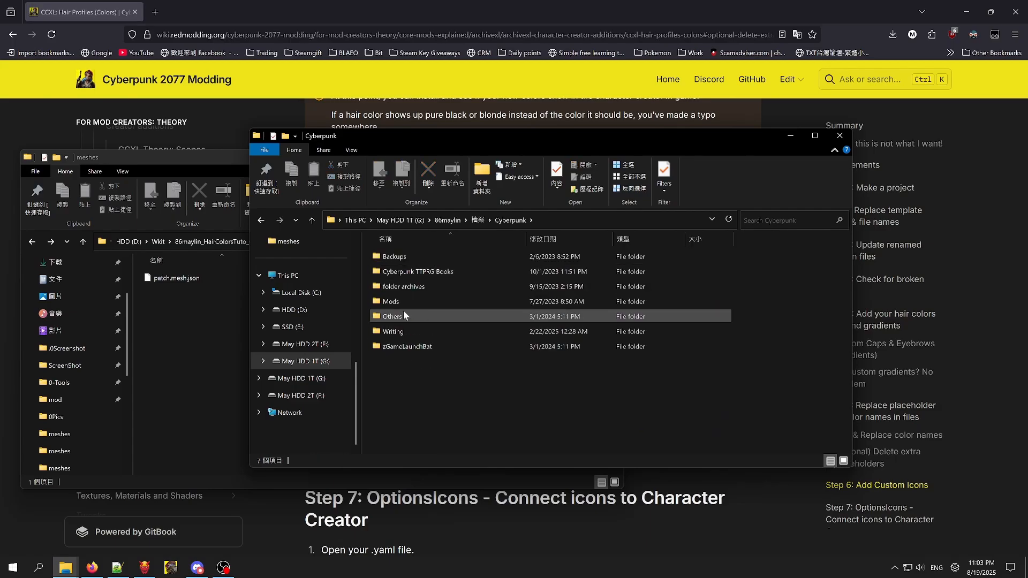
double_click(404, 313)
double_click(420, 271)
double_click(419, 271)
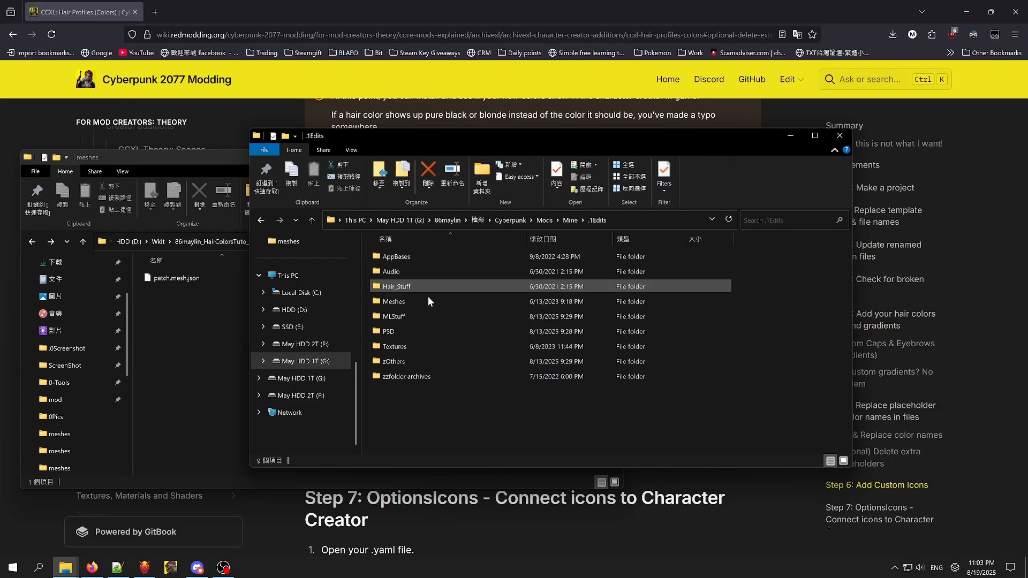
double_click(389, 332)
Open CCXLHairColorIcon.psd in Photoshop and inspect the icon up close.
scroll(428, 345, down, 3)
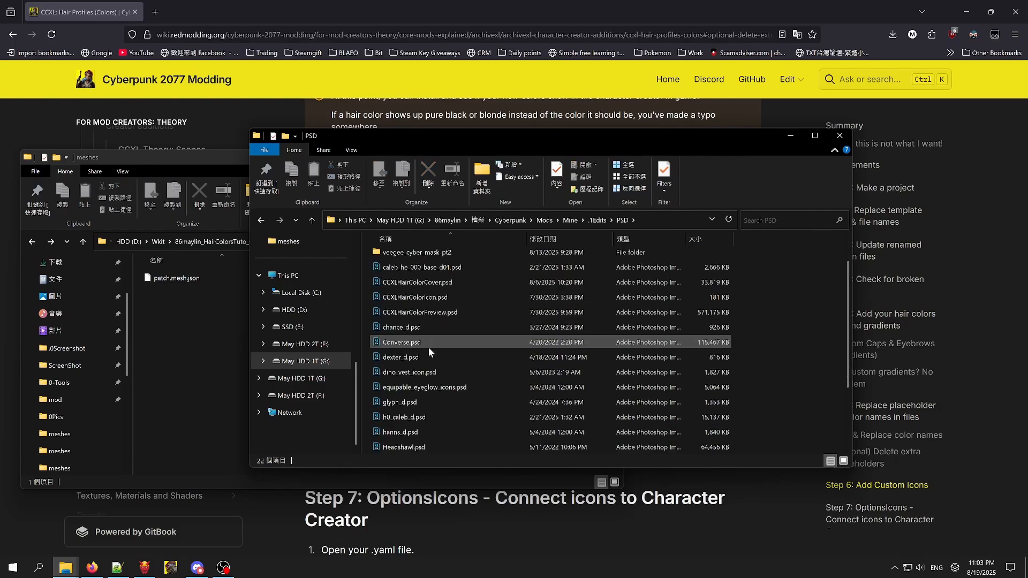
scroll(402, 349, up, 1)
click(434, 285)
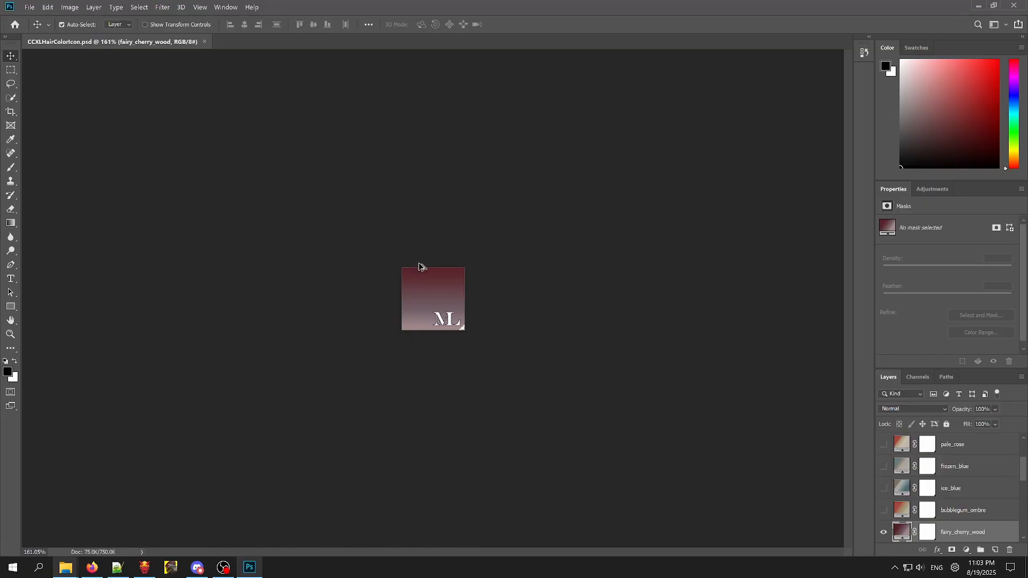
alt+scroll(422, 267, up, 9)
alt+scroll(422, 272, down, 3)
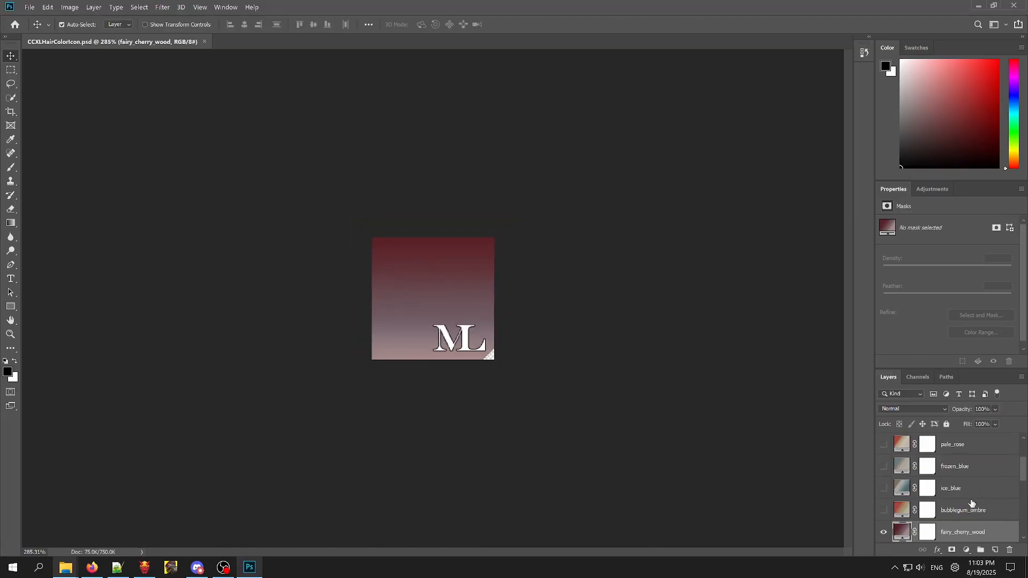
alt+scroll(484, 308, up, 6)
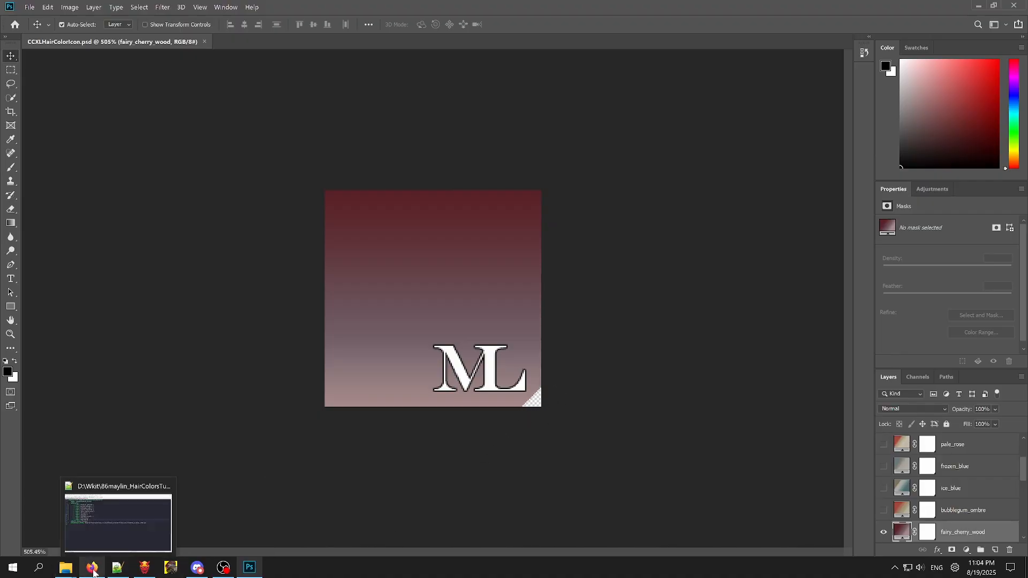
Switch to WolvenKit and preview the numbered placeholder icons in 86maylin_hairprofiles_ccxl_thumbnails_atlas.xbm.
click(145, 568)
scroll(206, 354, down, 5)
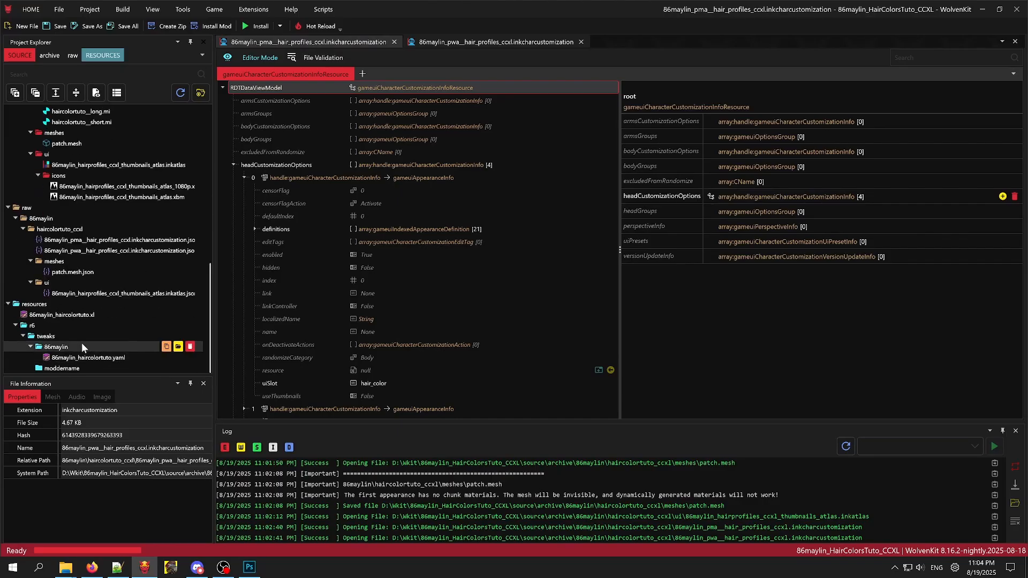
scroll(81, 266, down, 1)
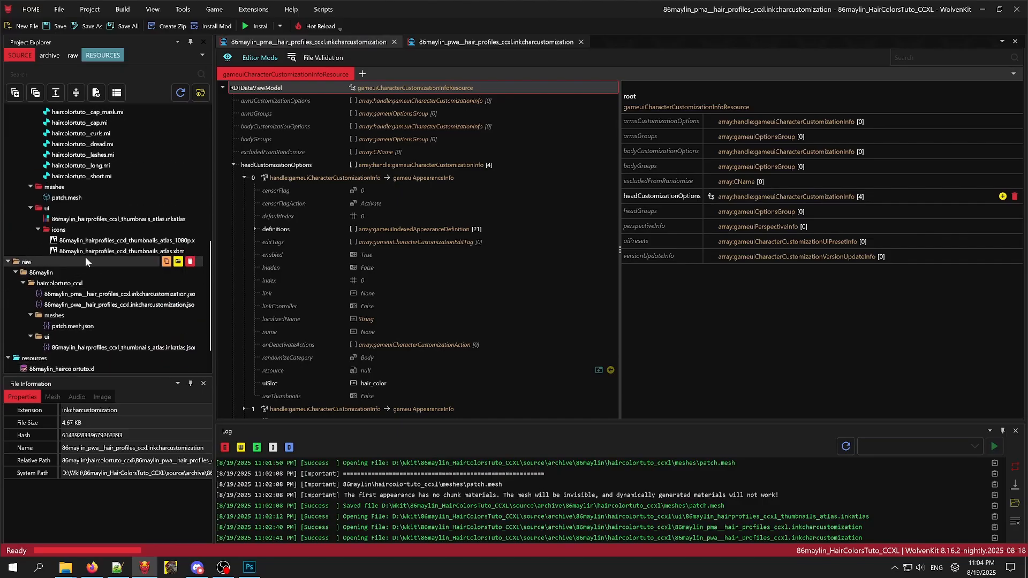
click(115, 251)
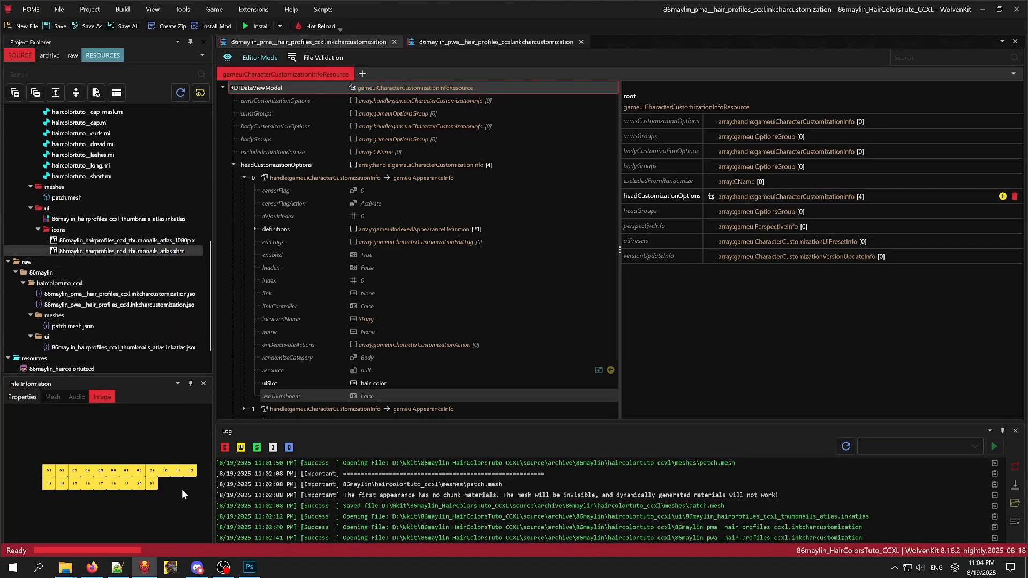
scroll(182, 489, up, 5)
scroll(162, 487, down, 4)
scroll(104, 493, up, 2)
scroll(114, 489, up, 4)
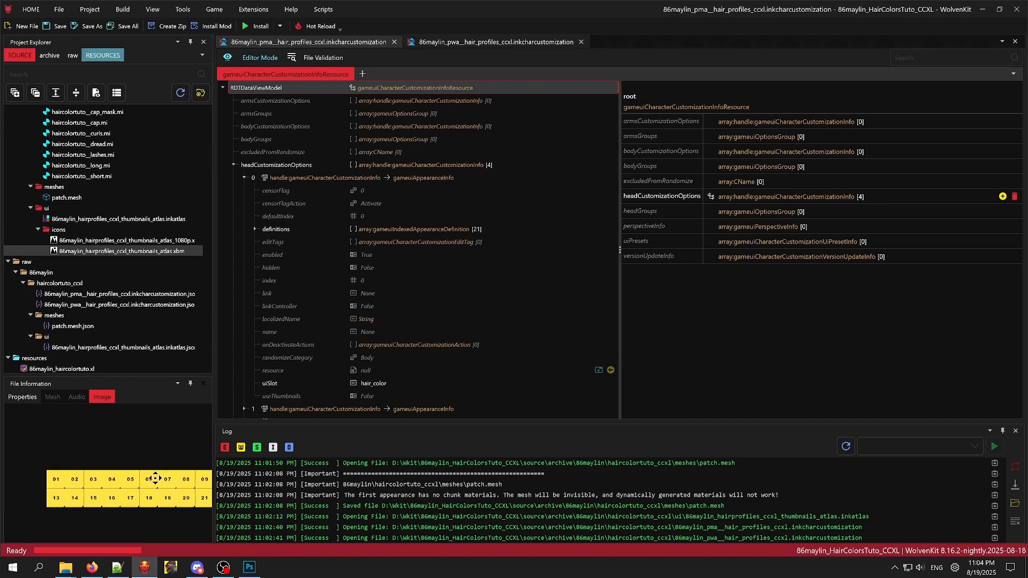
scroll(138, 492, up, 2)
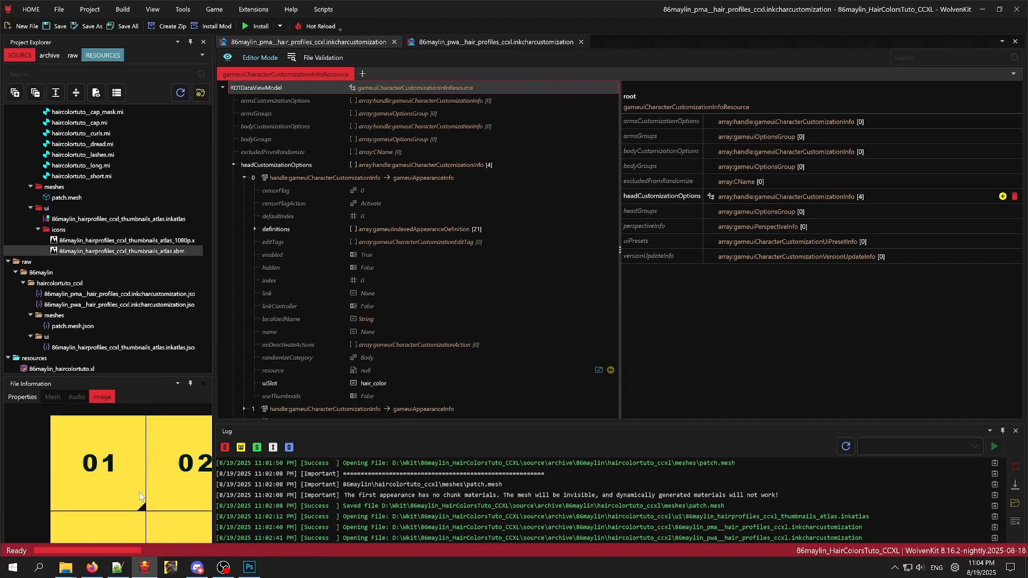
scroll(137, 492, down, 1)
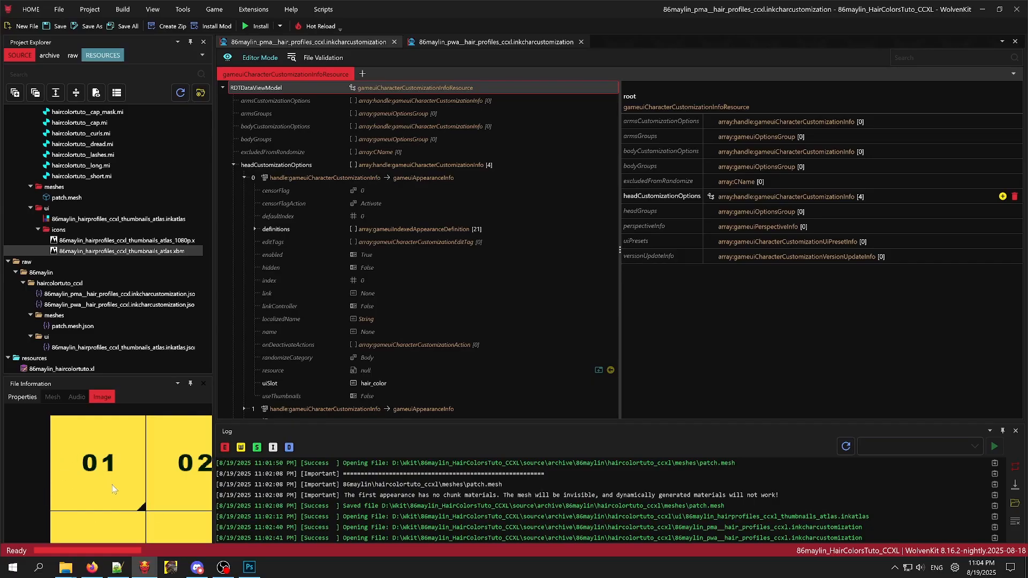
scroll(111, 484, down, 3)
Back in Photoshop, try the middle color stop of the fairy_cherry_wood gradient at 32%, discarding the change.
click(250, 567)
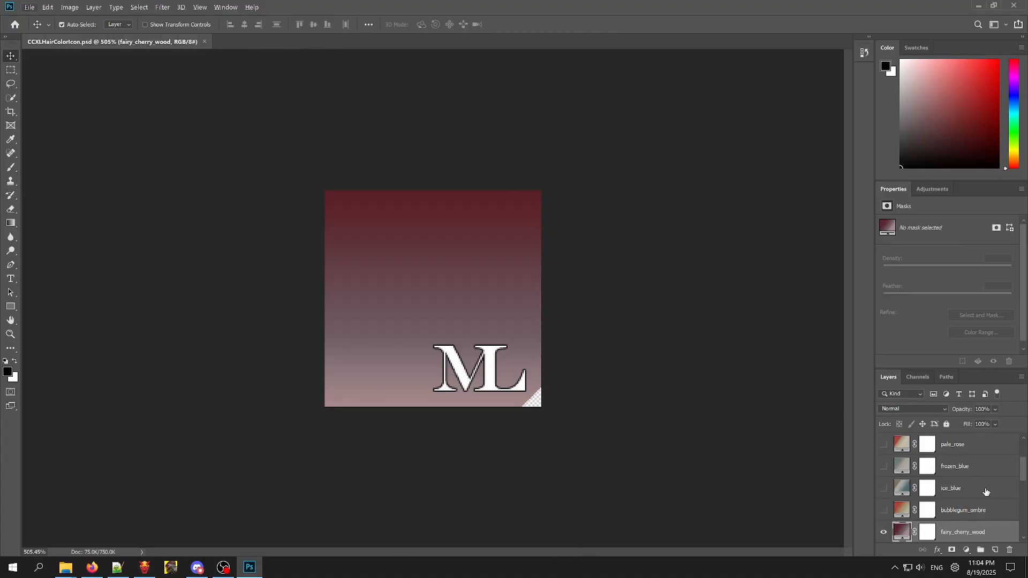
scroll(986, 492, down, 3)
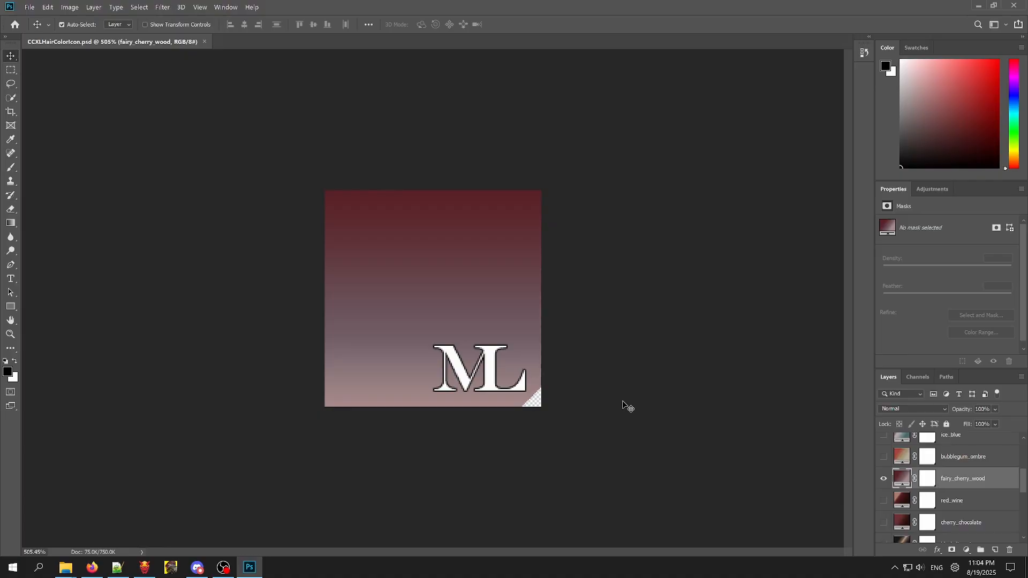
double_click(903, 483)
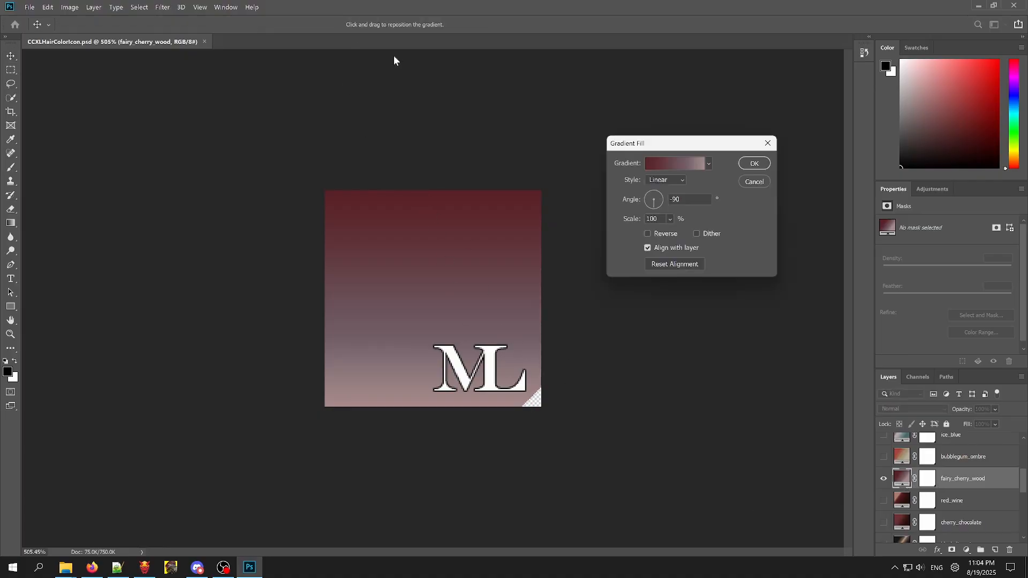
click(664, 161)
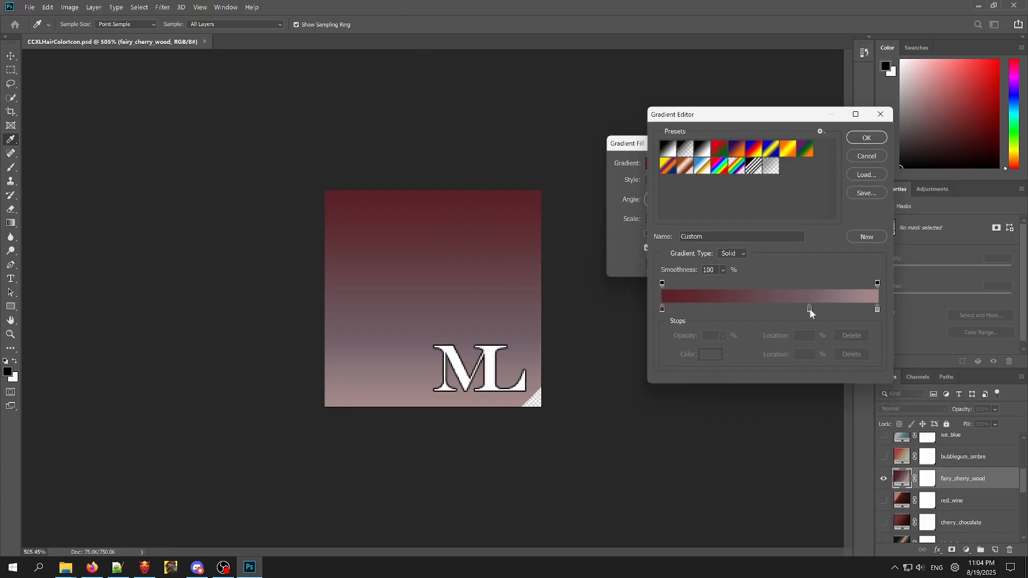
drag(810, 308, 735, 318)
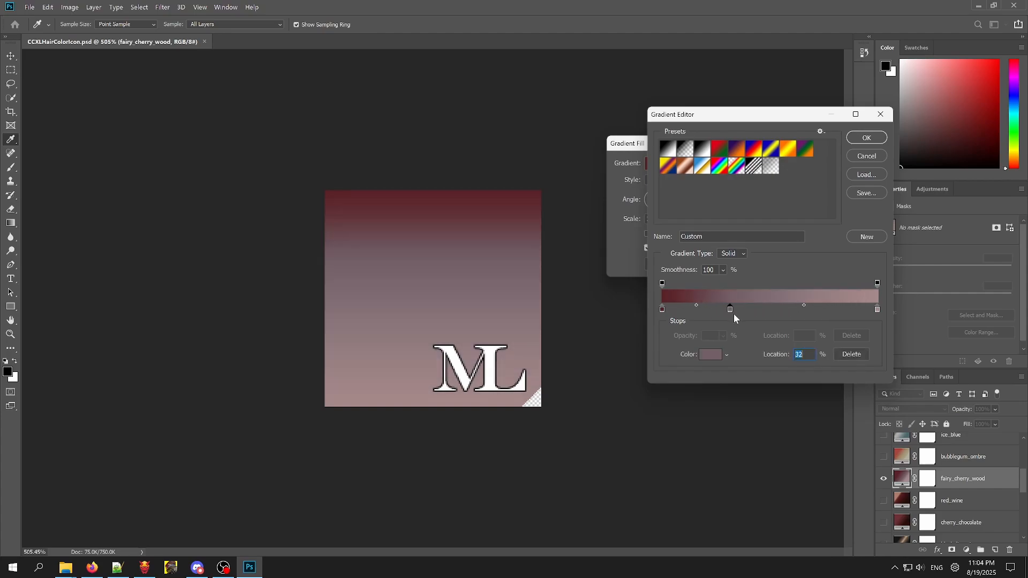
click(867, 156)
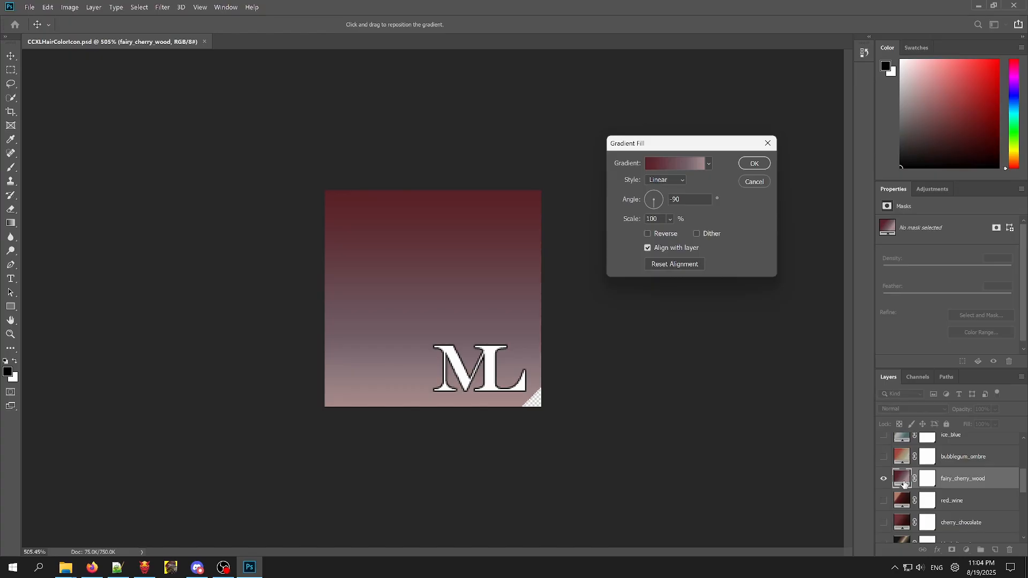
click(755, 182)
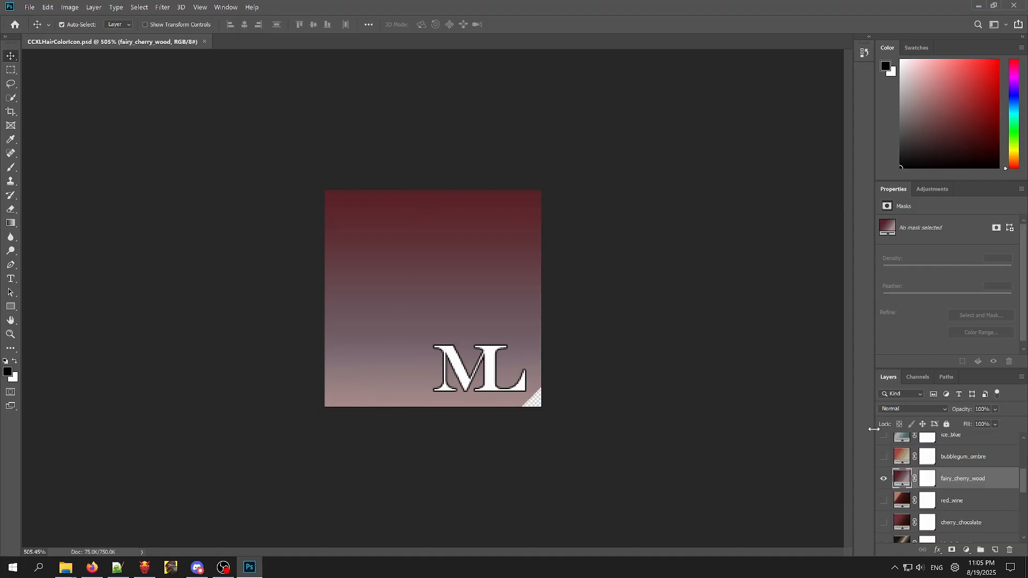
double_click(901, 485)
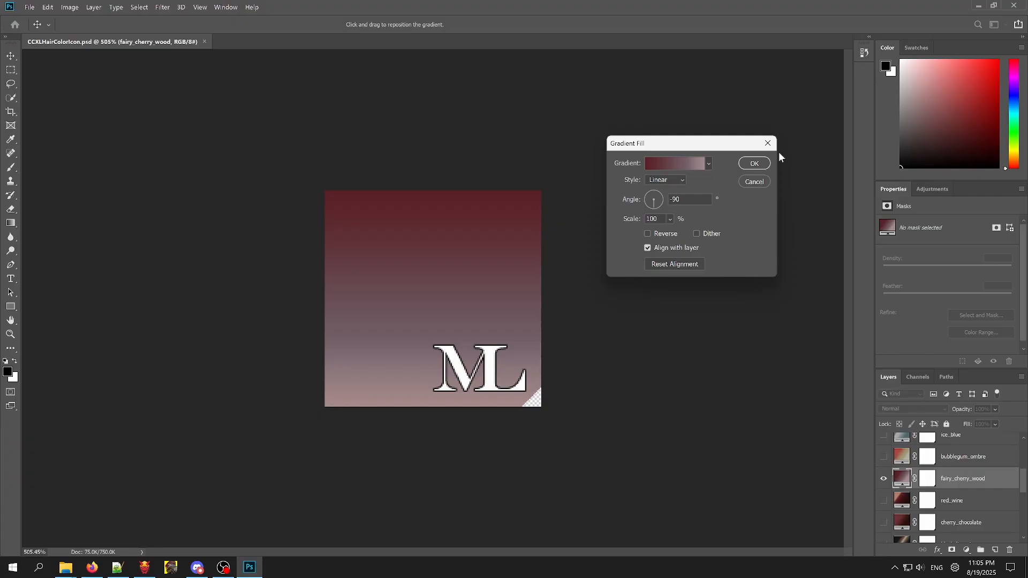
click(676, 164)
click(670, 170)
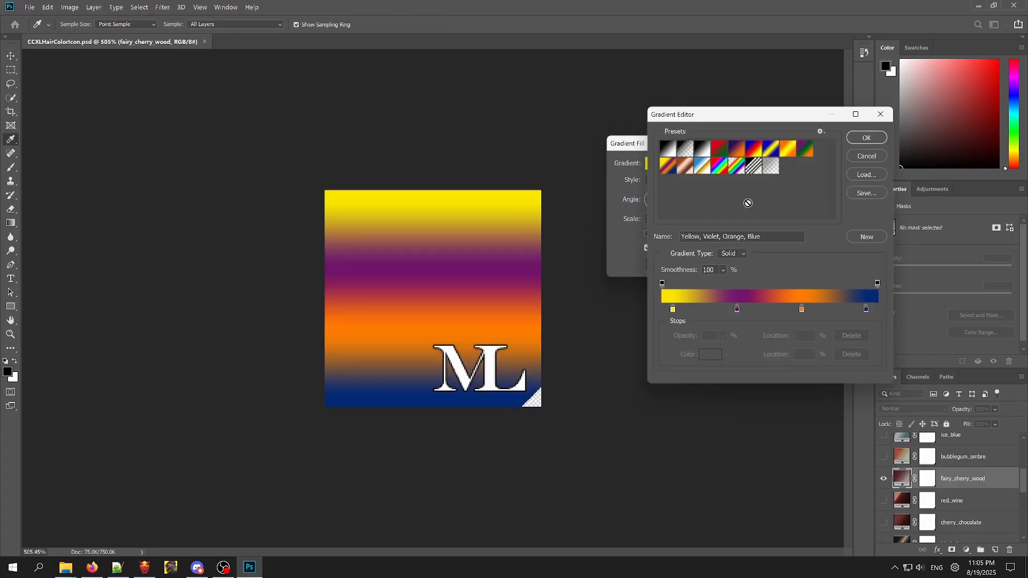
click(866, 156)
click(689, 166)
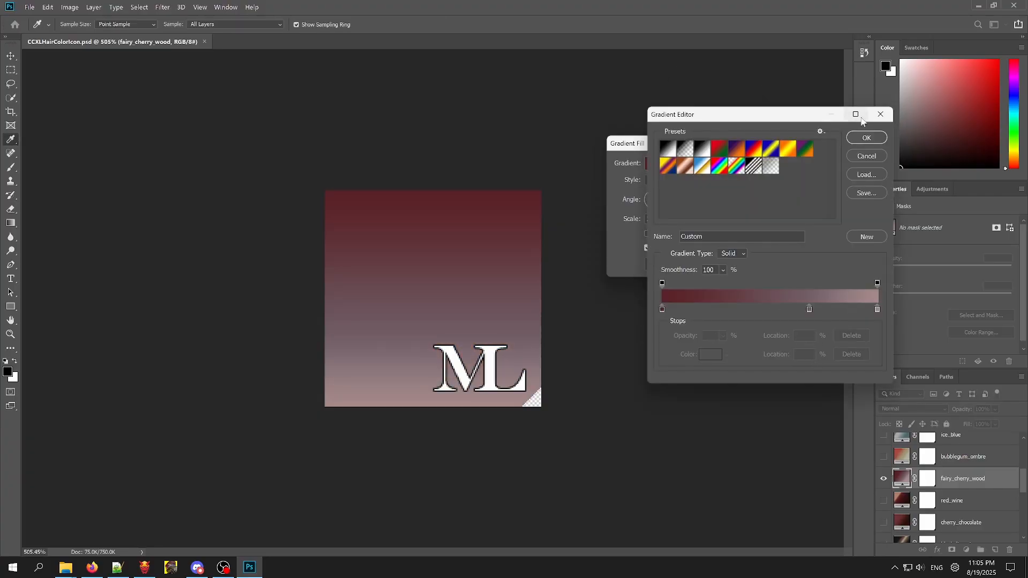
click(881, 114)
click(754, 182)
Show only the ice_blue layer and inspect the color stops of its gradient fill, discarding any change.
scroll(906, 490, down, 2)
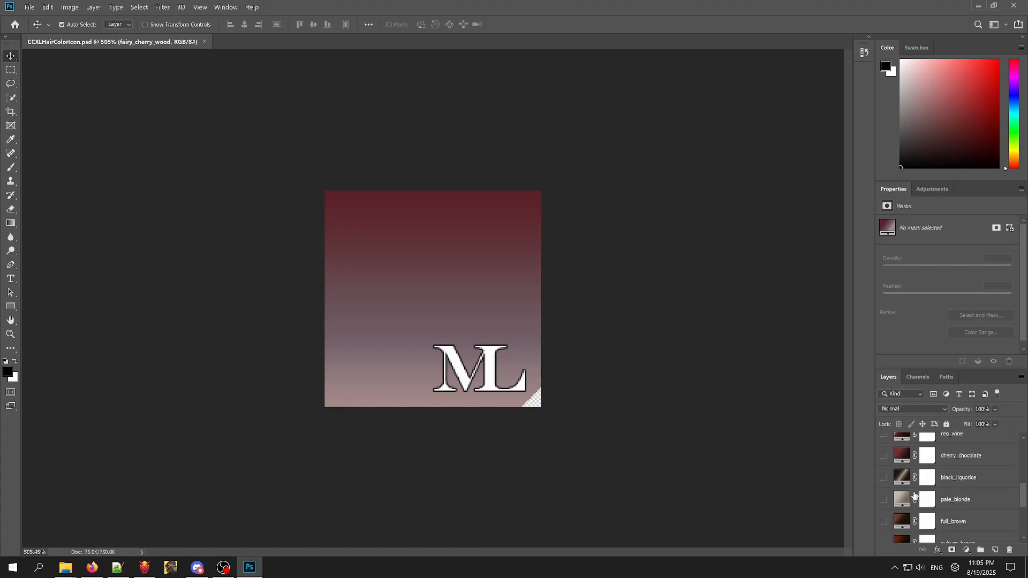
scroll(902, 519, up, 4)
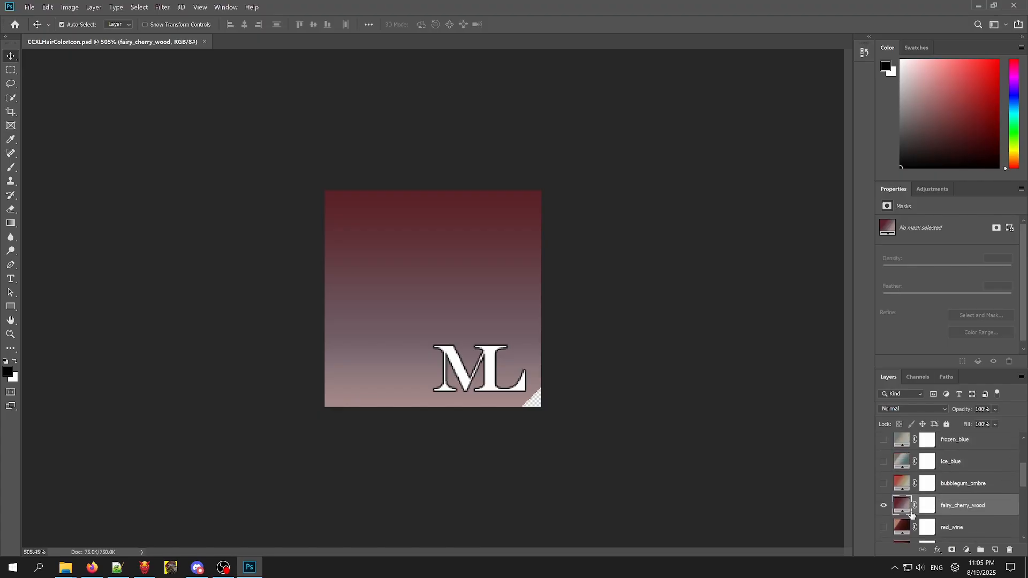
alt+click(883, 488)
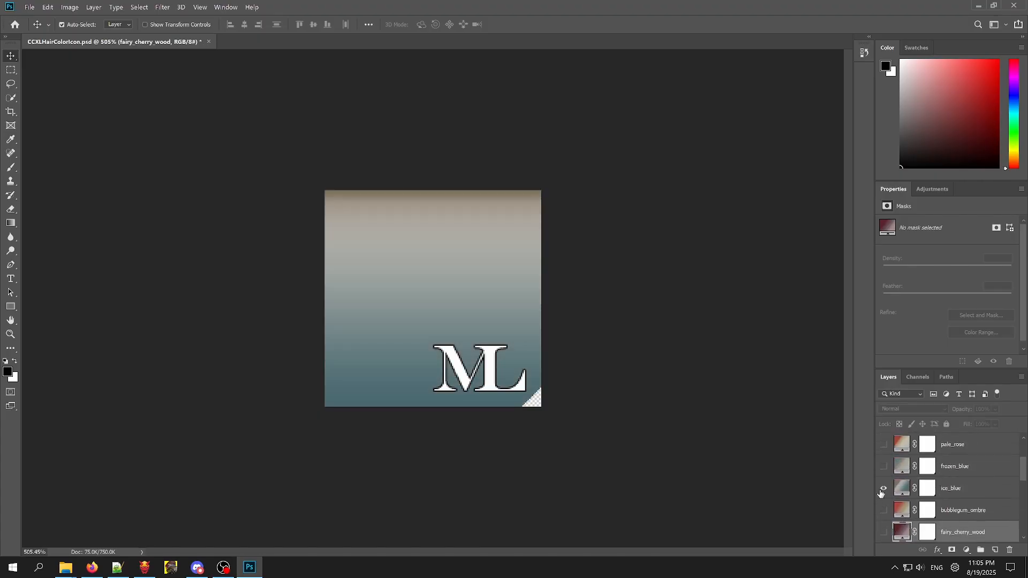
double_click(903, 490)
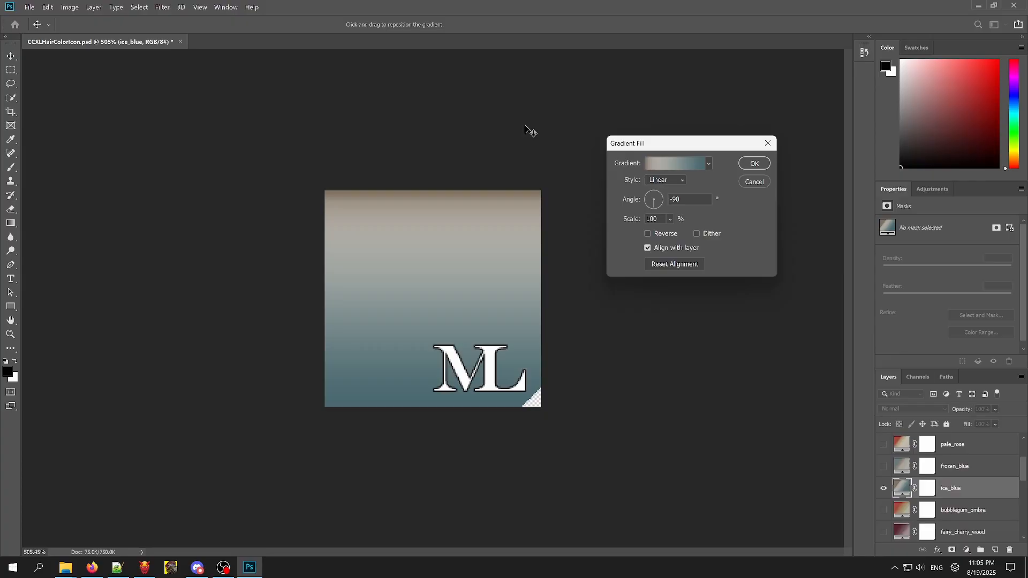
click(673, 167)
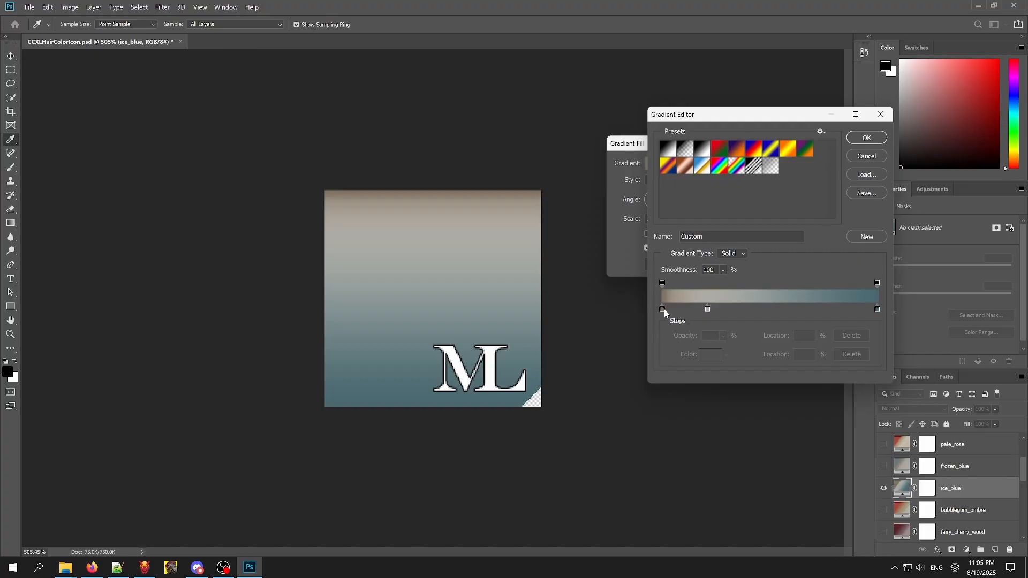
drag(662, 310, 673, 311)
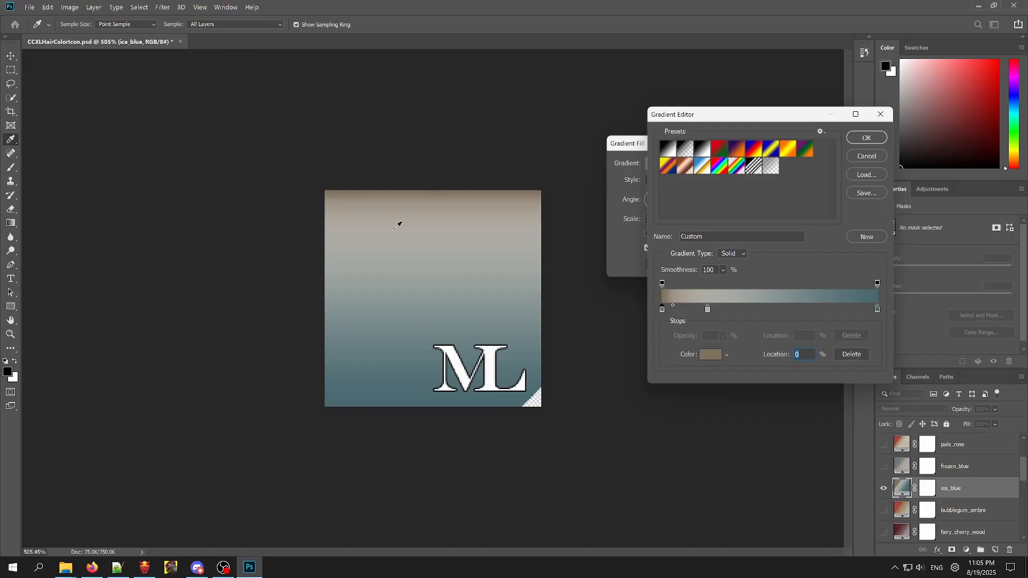
click(866, 137)
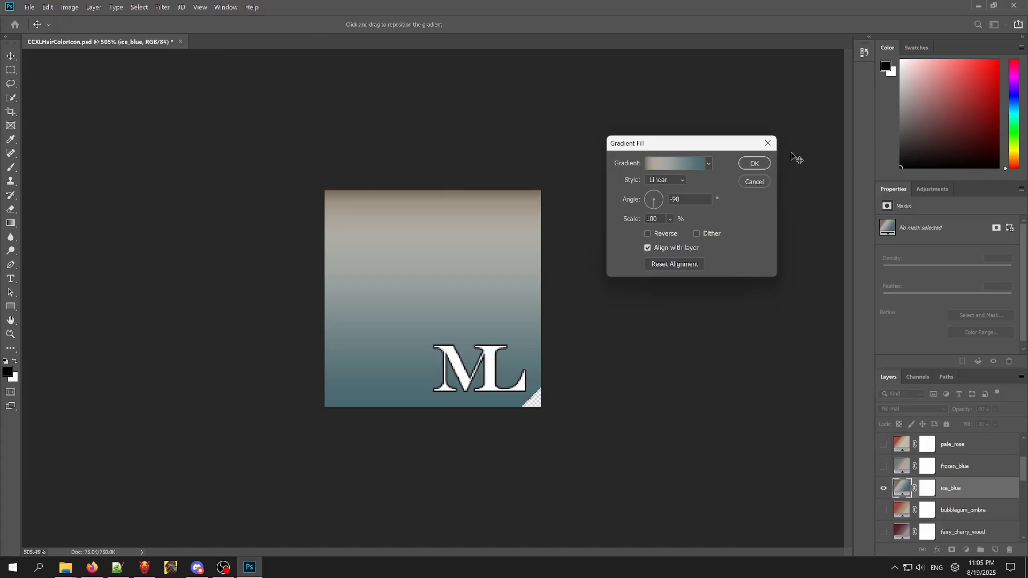
click(768, 143)
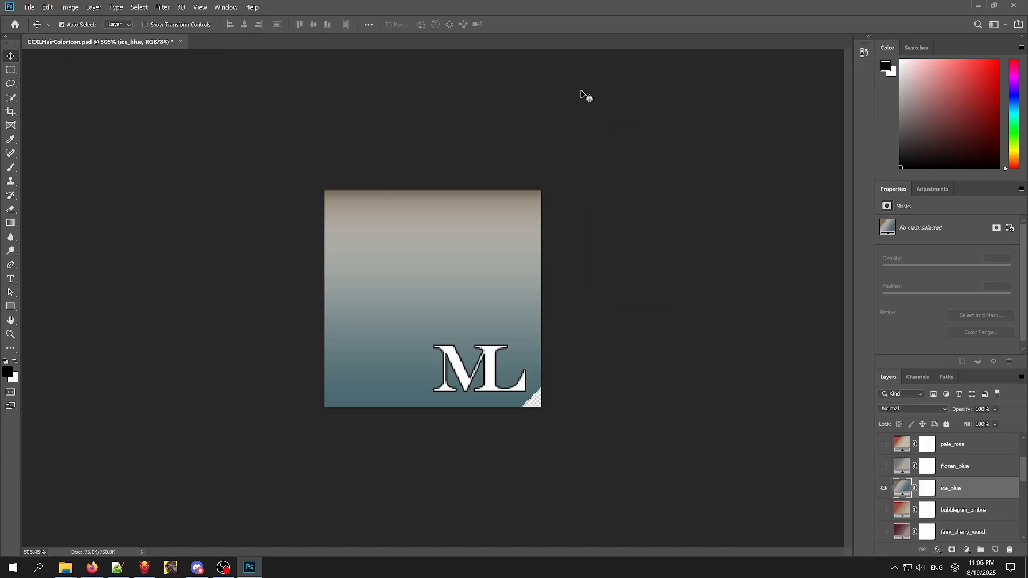
Examine the ice_blue icon with its ML monogram and cut corner at several magnifications.
alt+scroll(457, 381, up, 6)
alt+scroll(457, 380, down, 10)
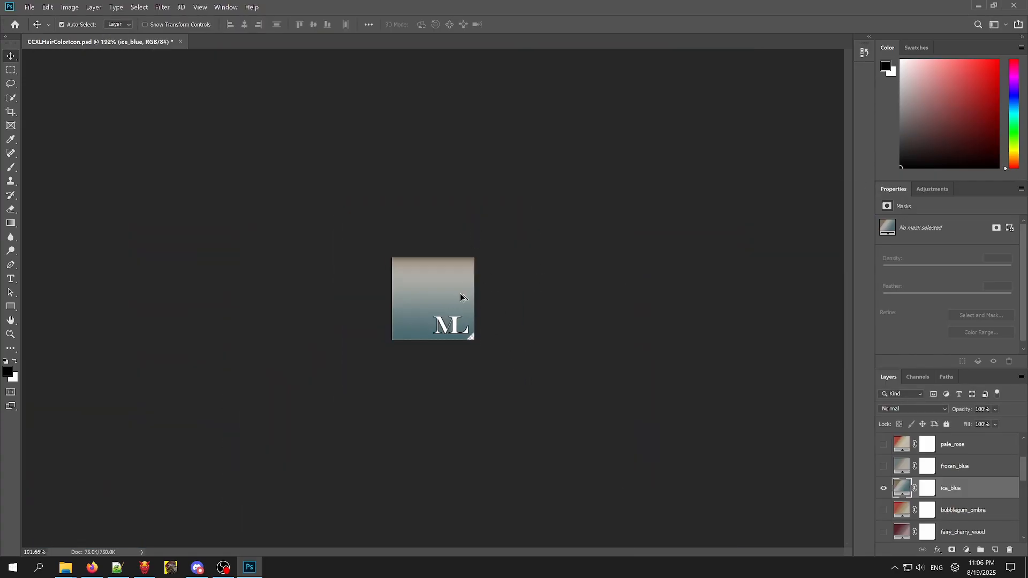
alt+scroll(488, 396, up, 4)
alt+scroll(459, 323, up, 2)
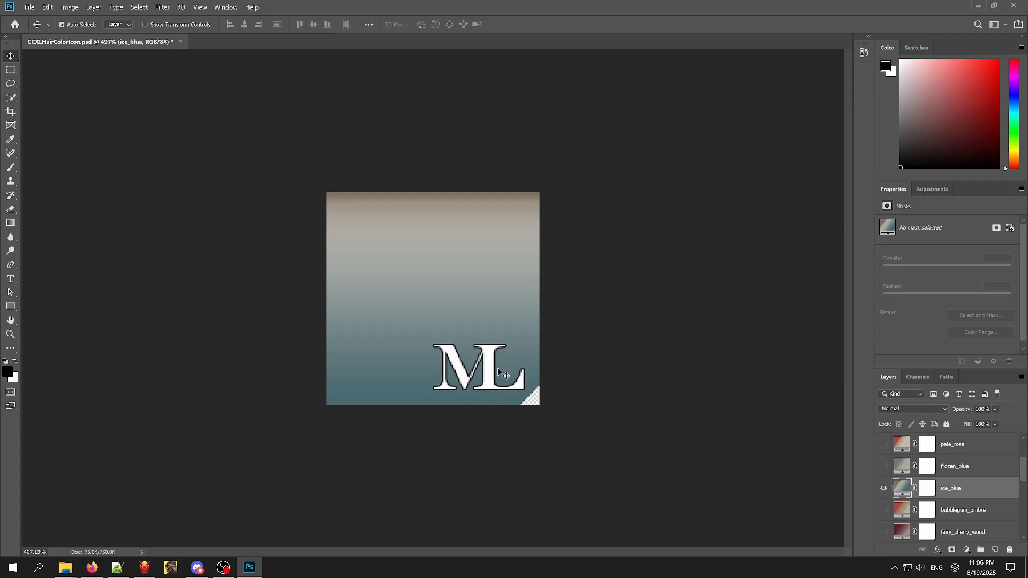
alt+scroll(483, 384, down, 3)
alt+scroll(490, 383, up, 3)
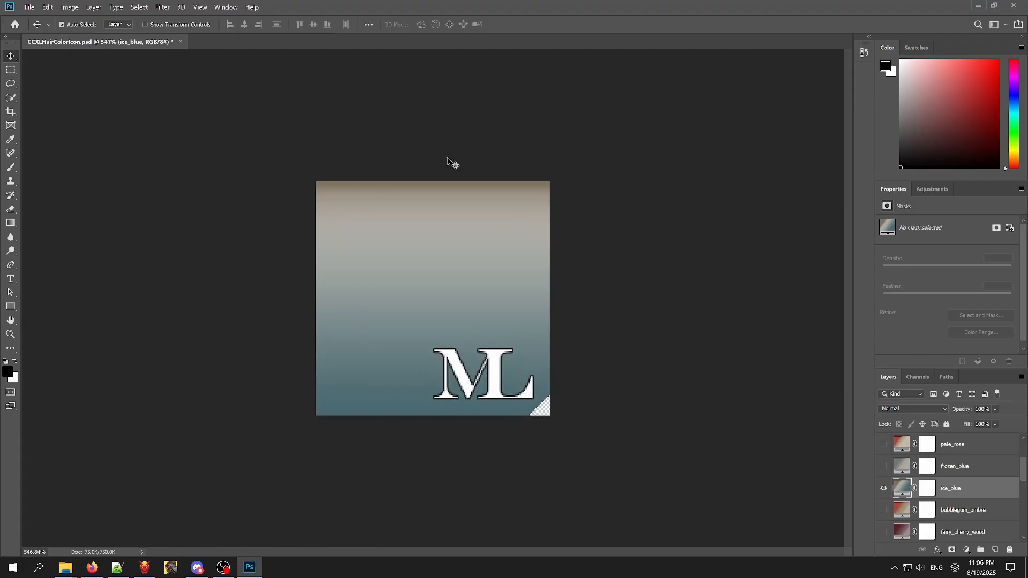
alt+scroll(508, 418, down, 3)
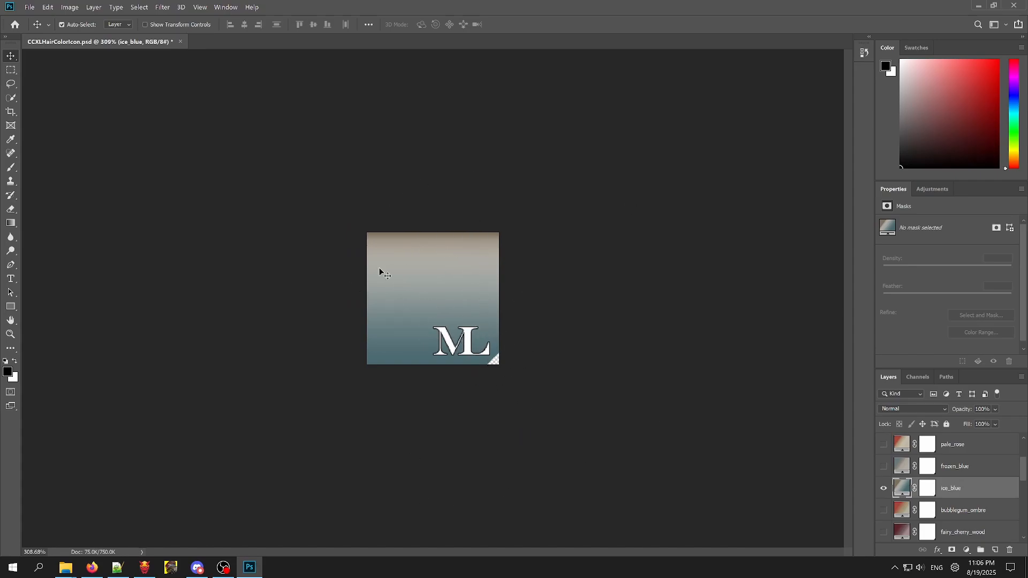
alt+scroll(463, 305, down, 2)
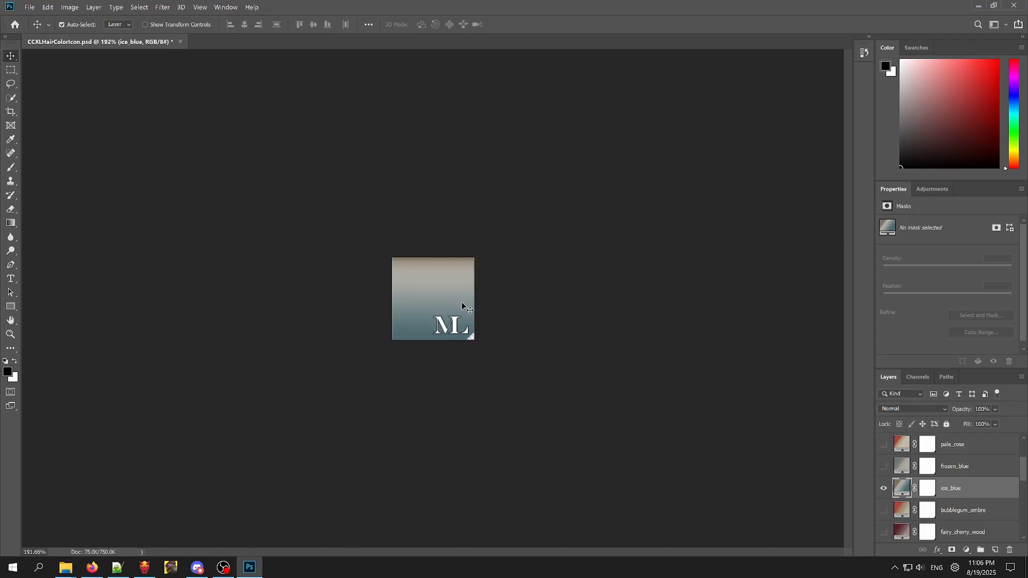
Quit Photoshop without saving CCXLHairColorIcon.psd and, back in WolvenKit, select 86maylin_hairprofiles_ccxl_thumbnails_atlas.inkatlas in the project.
click(1014, 5)
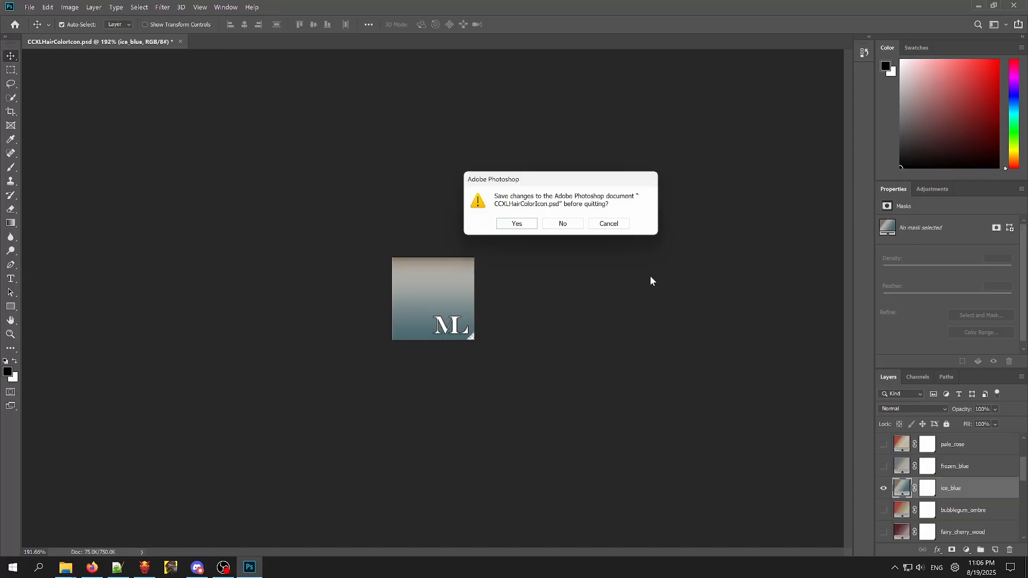
click(562, 223)
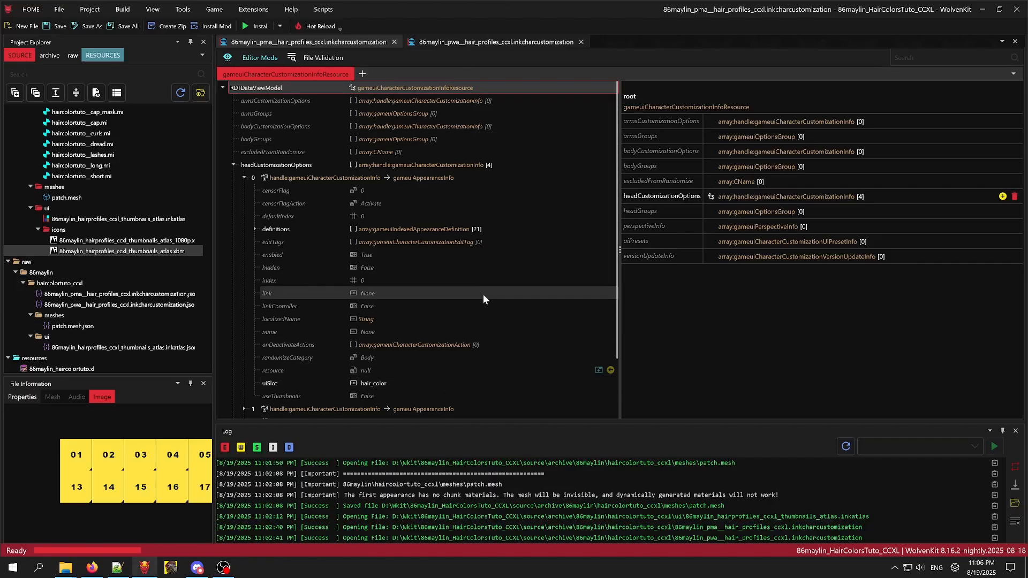
scroll(162, 332, up, 1)
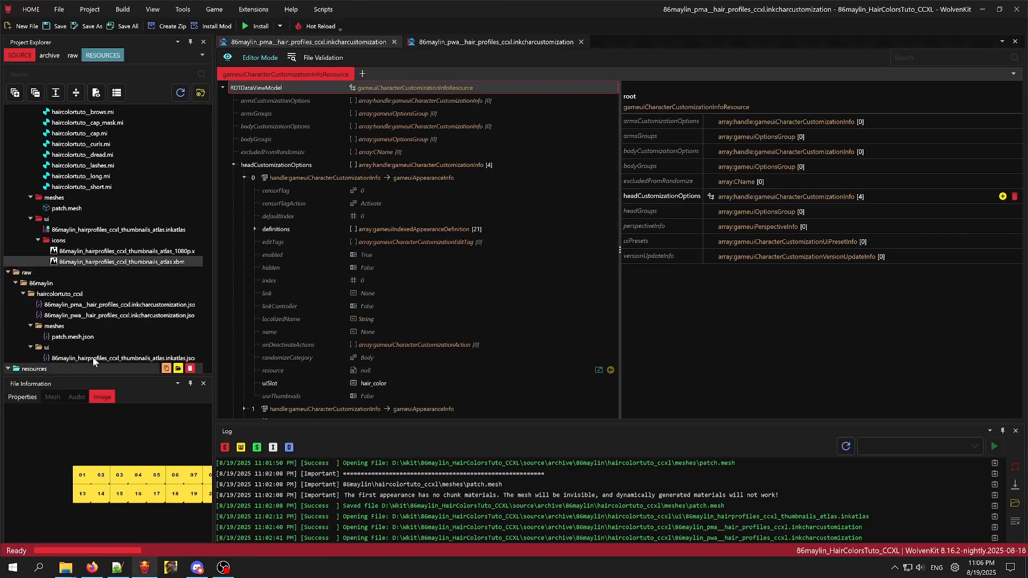
scroll(119, 514, down, 2)
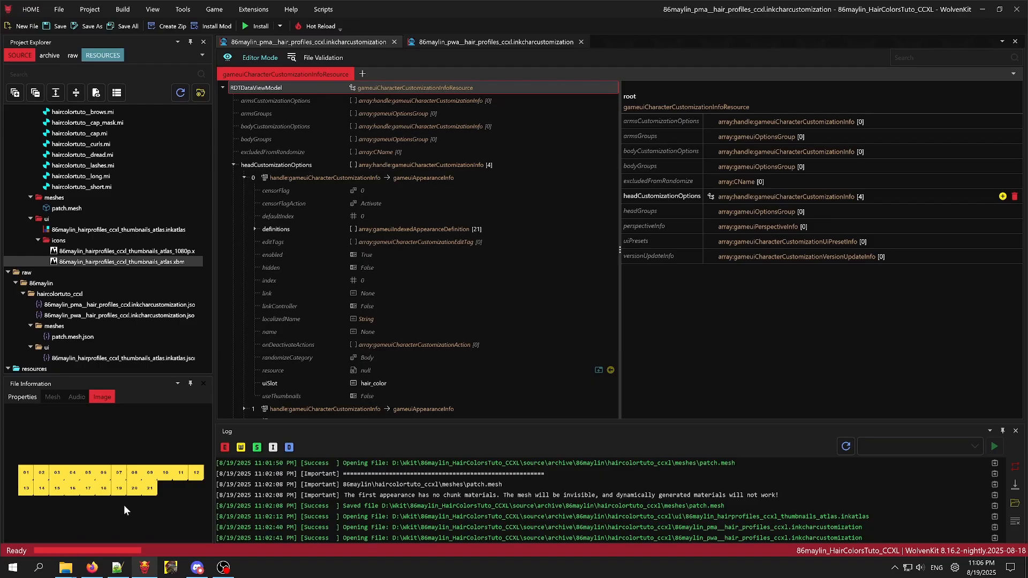
click(128, 230)
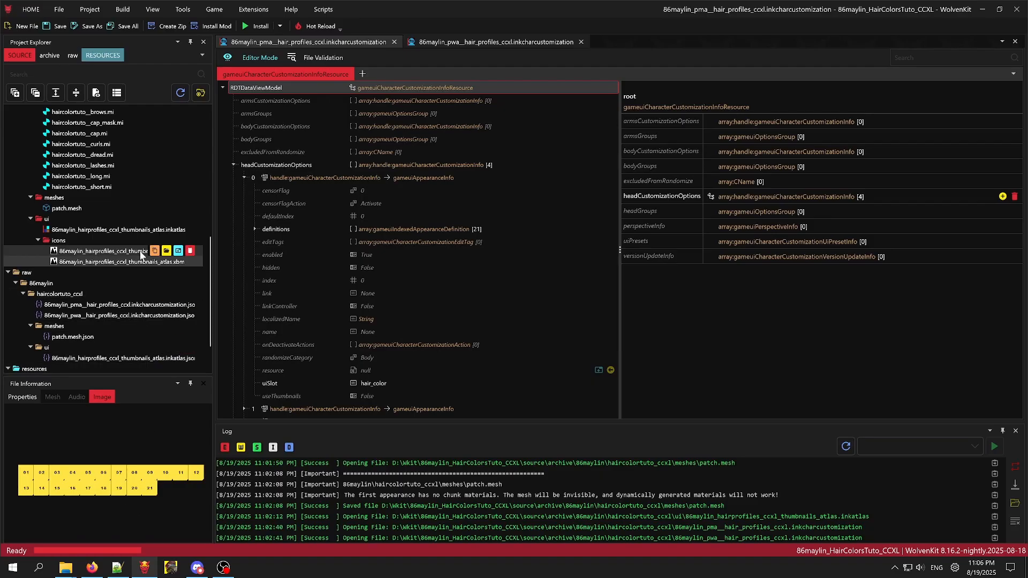
scroll(92, 272, up, 3)
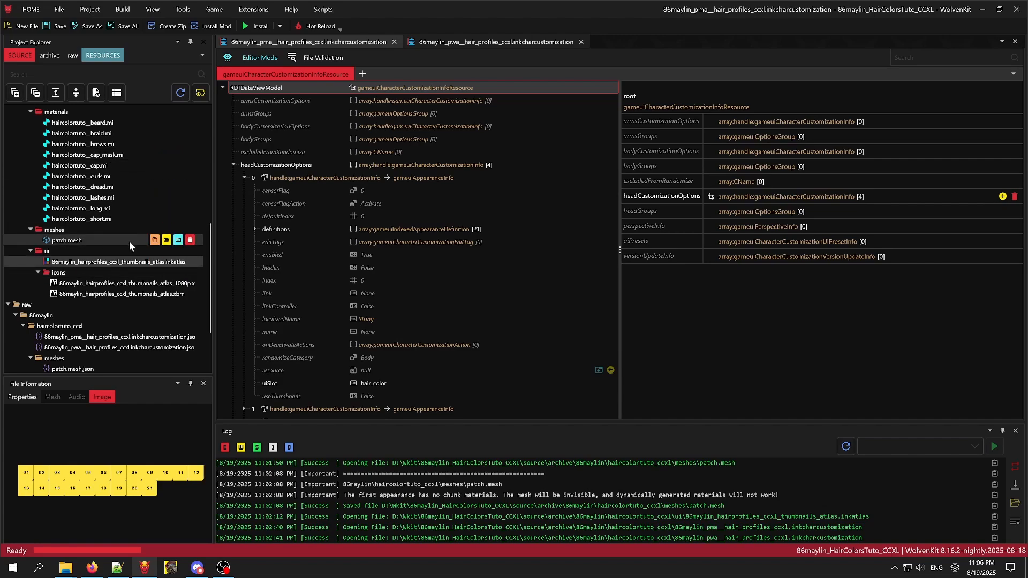
scroll(129, 241, up, 4)
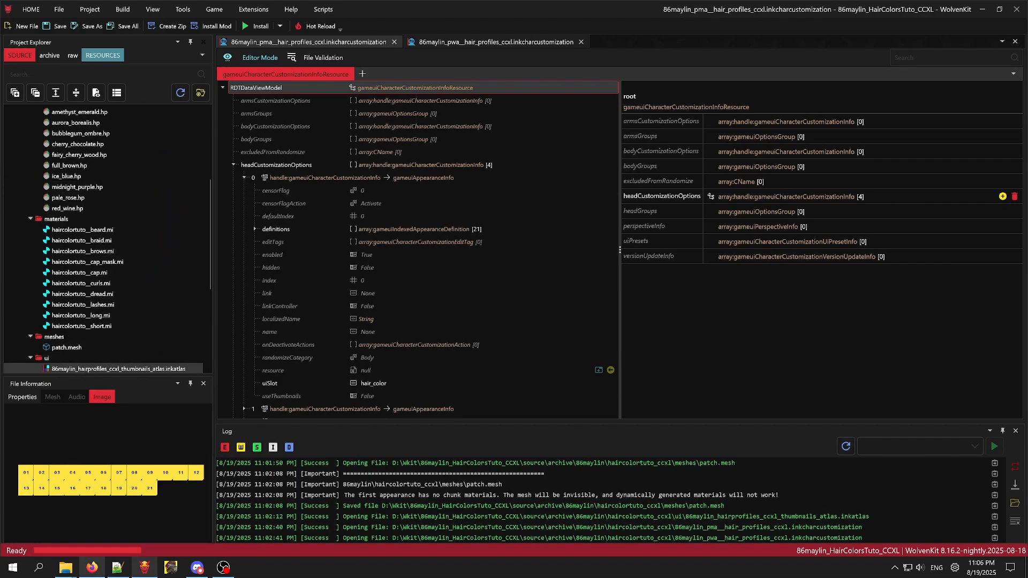
Switch to Firefox, follow the icon python script link in the wiki's Step 6, and return to the guide.
click(92, 568)
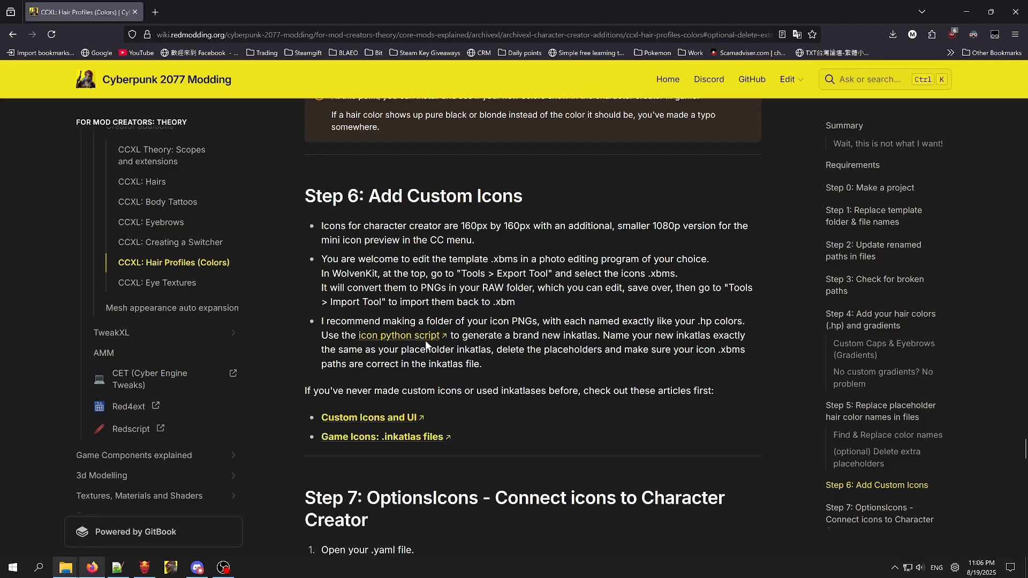
click(378, 336)
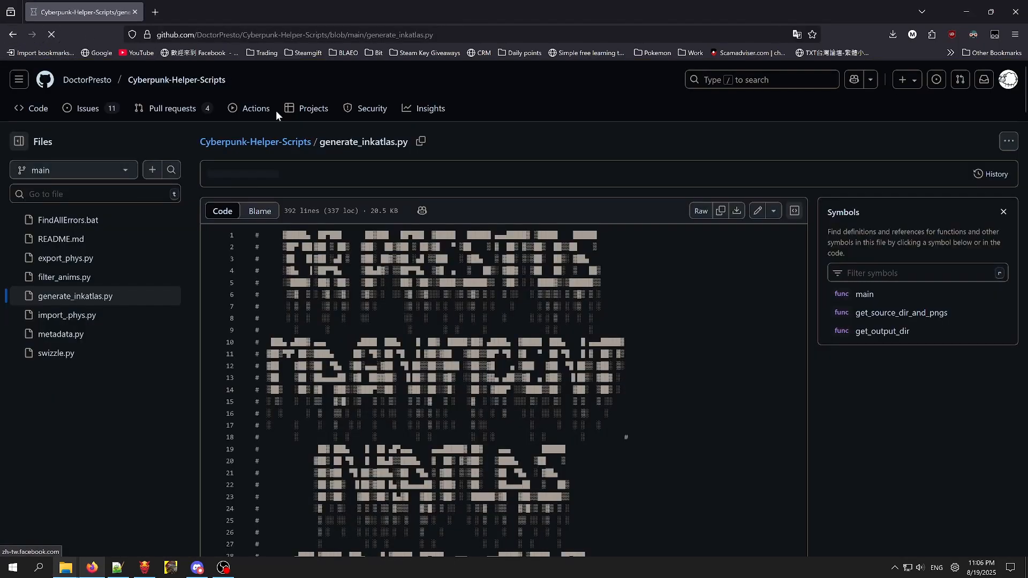
click(16, 37)
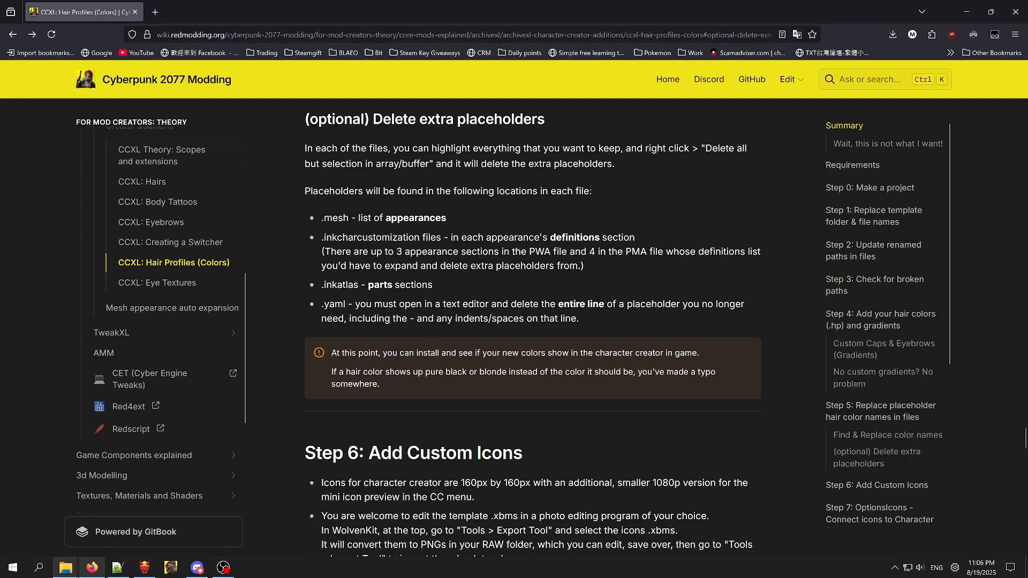
Find Step 6: Add Custom Icons in the guide again and open its icon python script in a separate tab.
scroll(397, 309, up, 3)
scroll(397, 309, down, 14)
scroll(704, 374, up, 4)
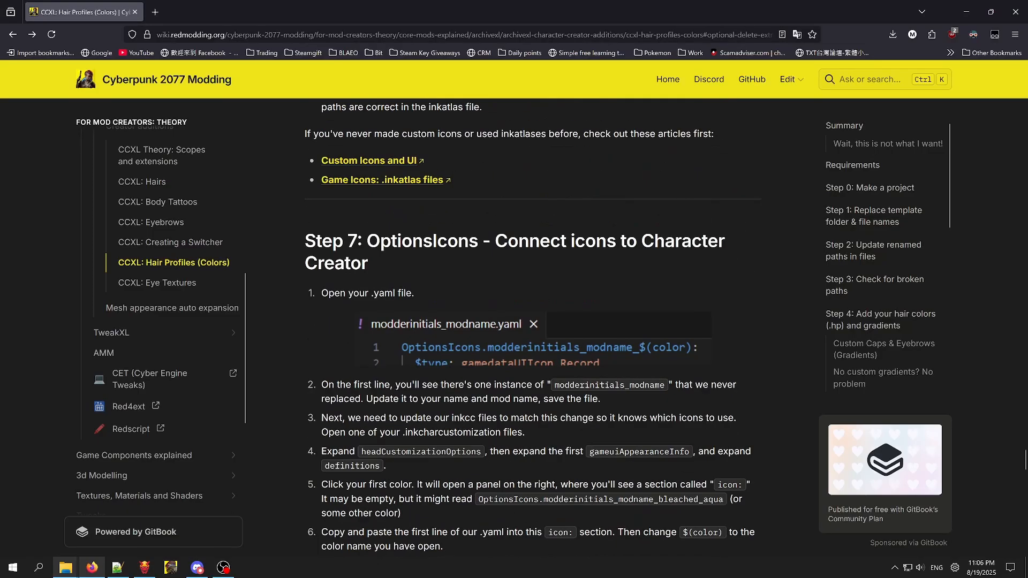
scroll(569, 317, up, 15)
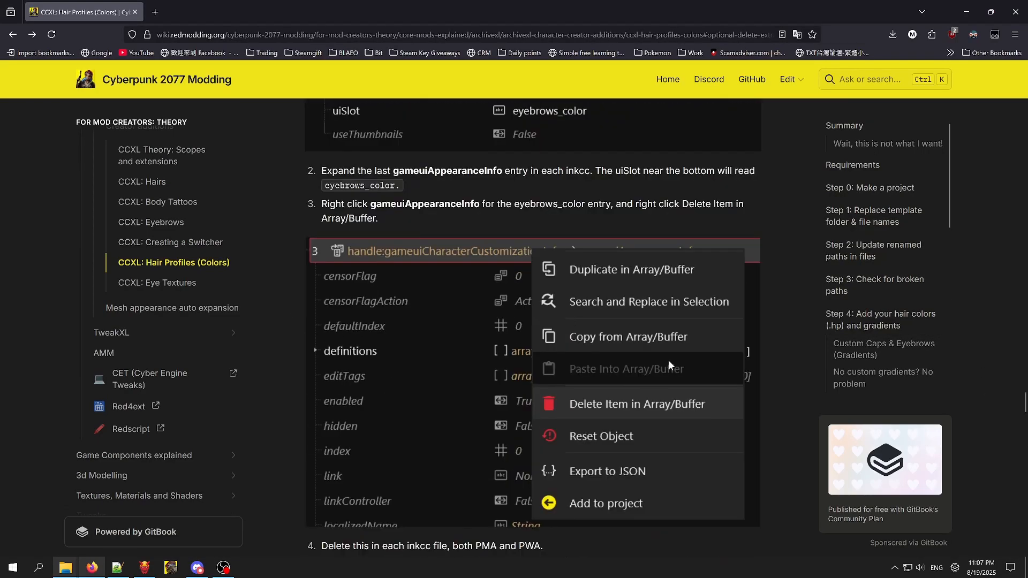
scroll(668, 360, up, 5)
scroll(668, 359, down, 9)
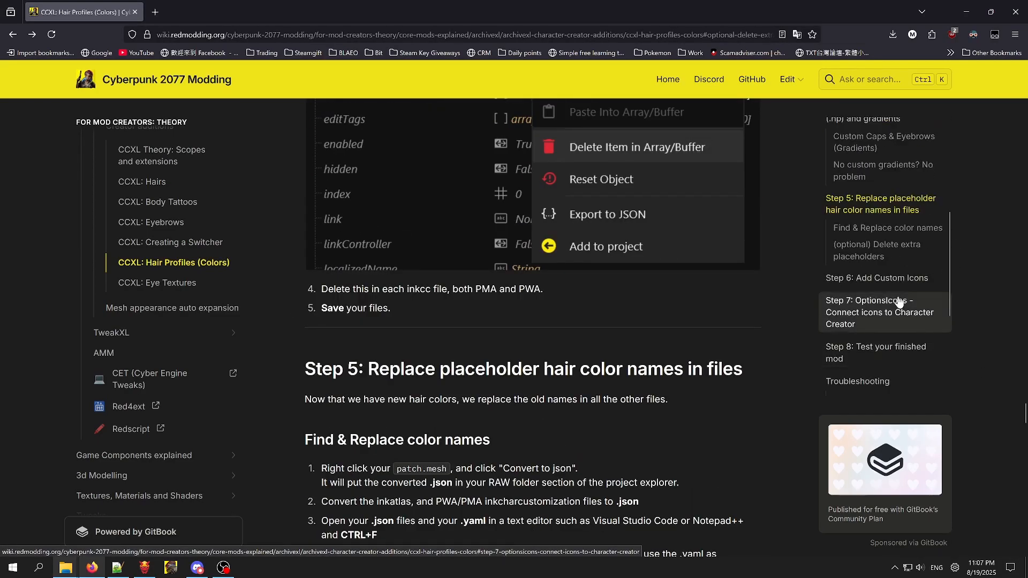
click(878, 279)
middle_click(423, 267)
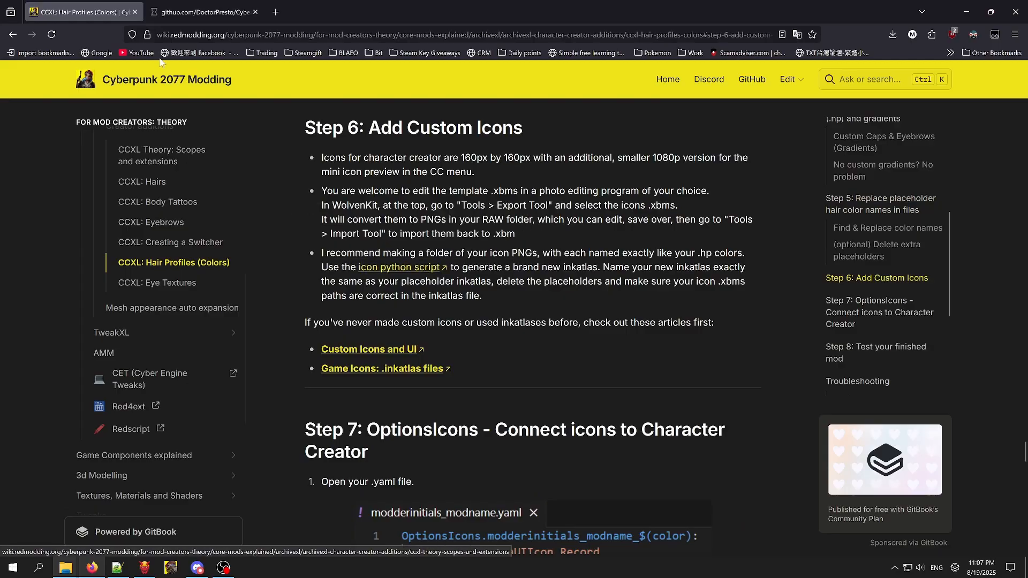
key(ctrl+Tab)
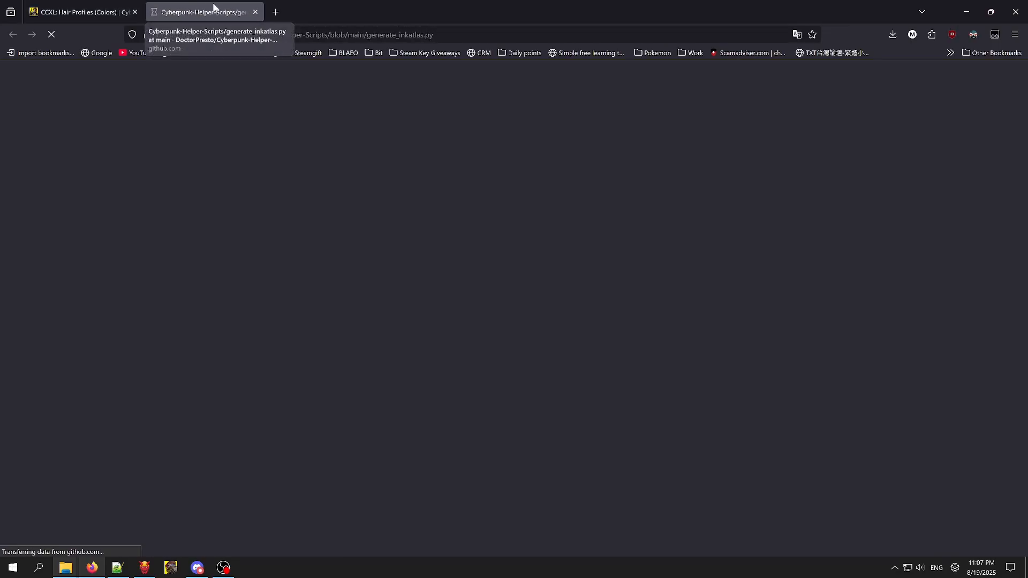
Read through the generate_inkatlas.py code in the Cyberpunk-Helper-Scripts repository on GitHub.
scroll(503, 332, down, 15)
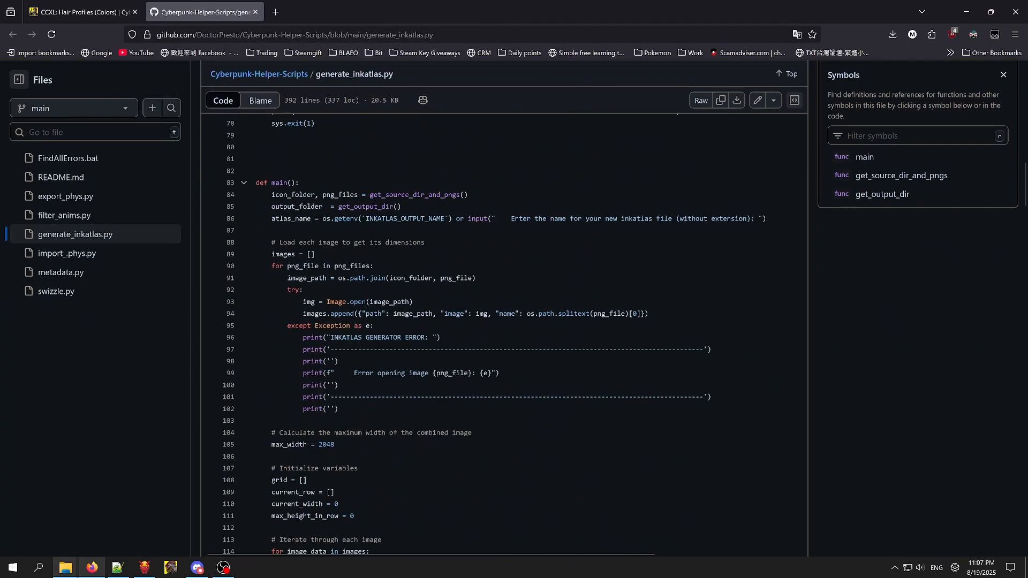
scroll(503, 332, up, 15)
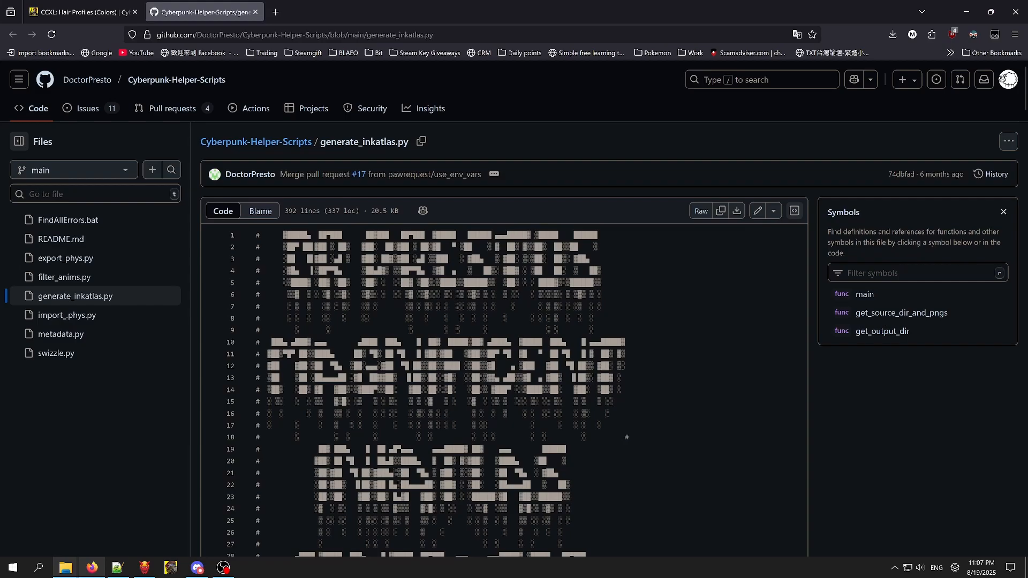
scroll(503, 332, down, 10)
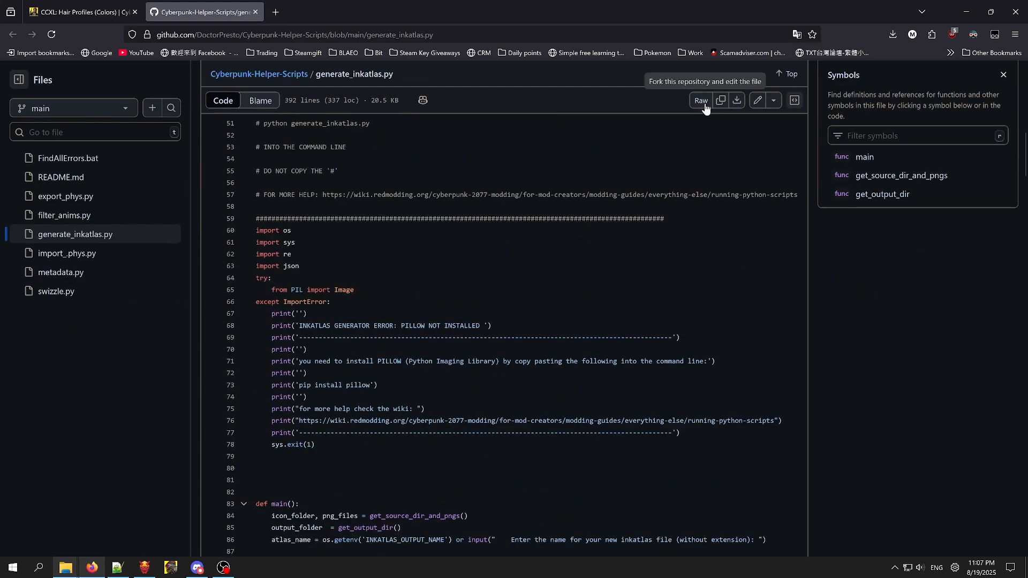
scroll(739, 107, down, 7)
scroll(739, 107, up, 4)
scroll(504, 332, down, 4)
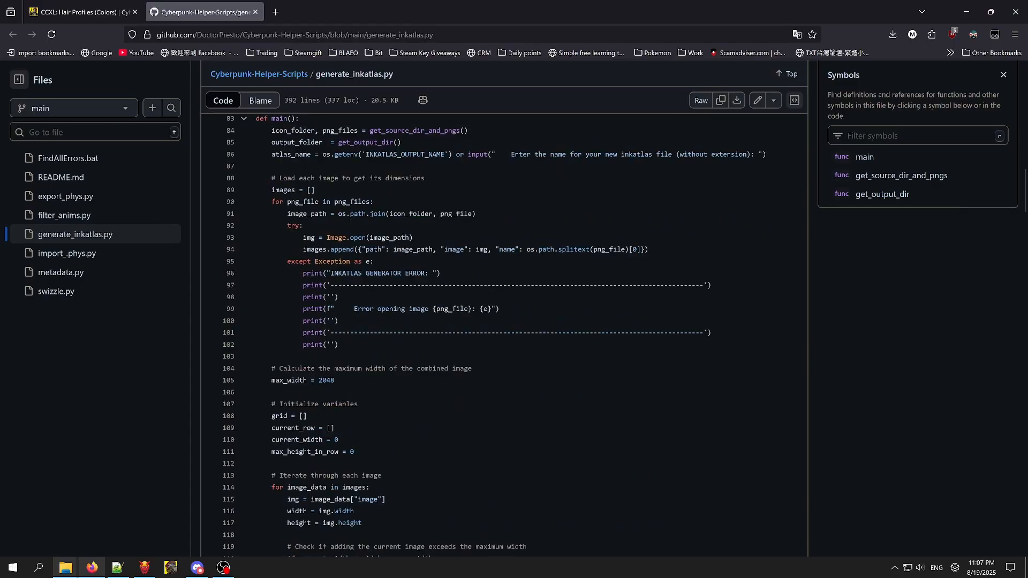
Switch to File Explorer and open the 86maylin_HairColors_CCXL_Redo project folder inside D:\Wkit.
scroll(503, 332, up, 5)
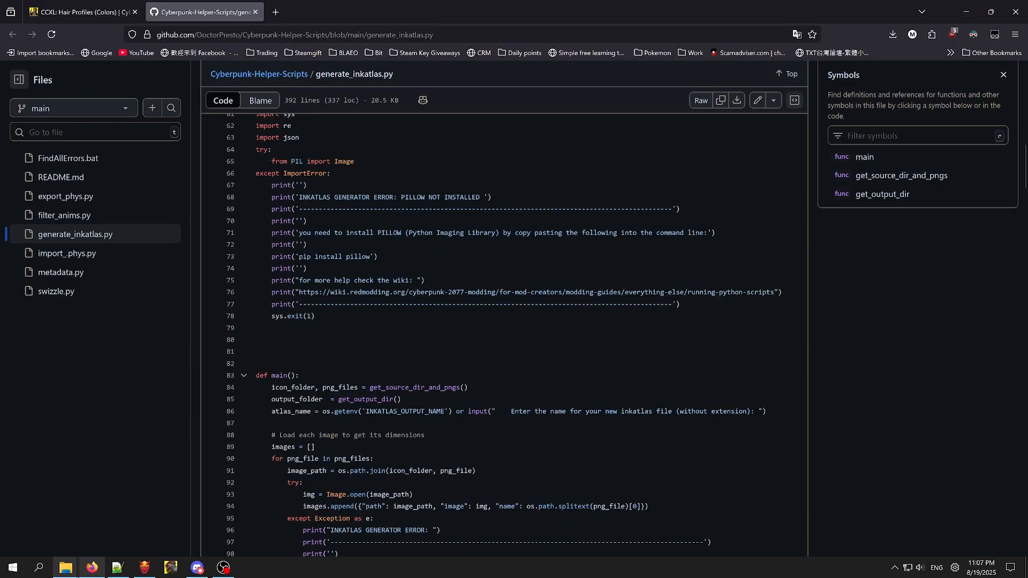
mouse_move(65, 567)
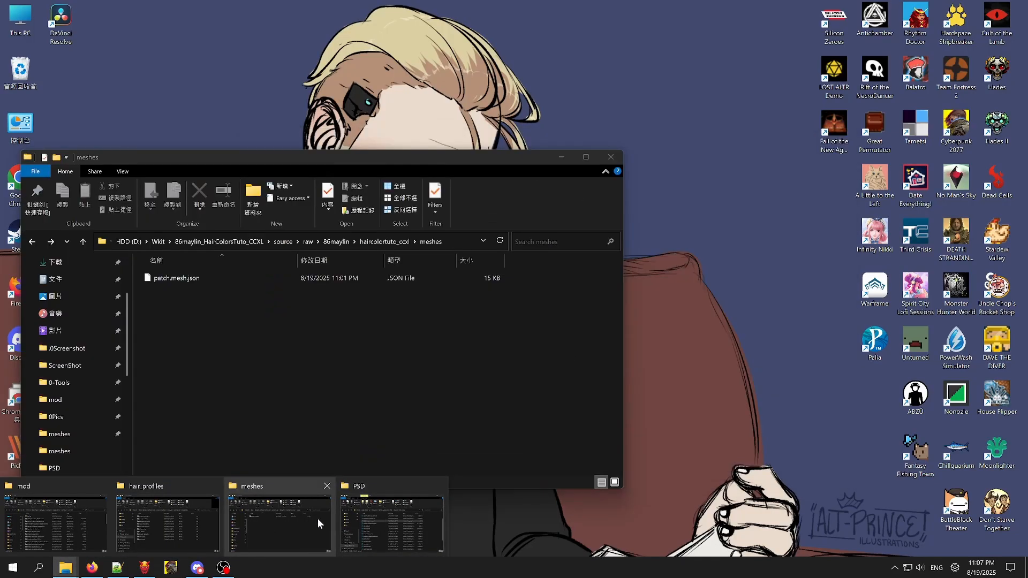
click(386, 517)
scroll(433, 295, up, 1)
scroll(304, 374, up, 2)
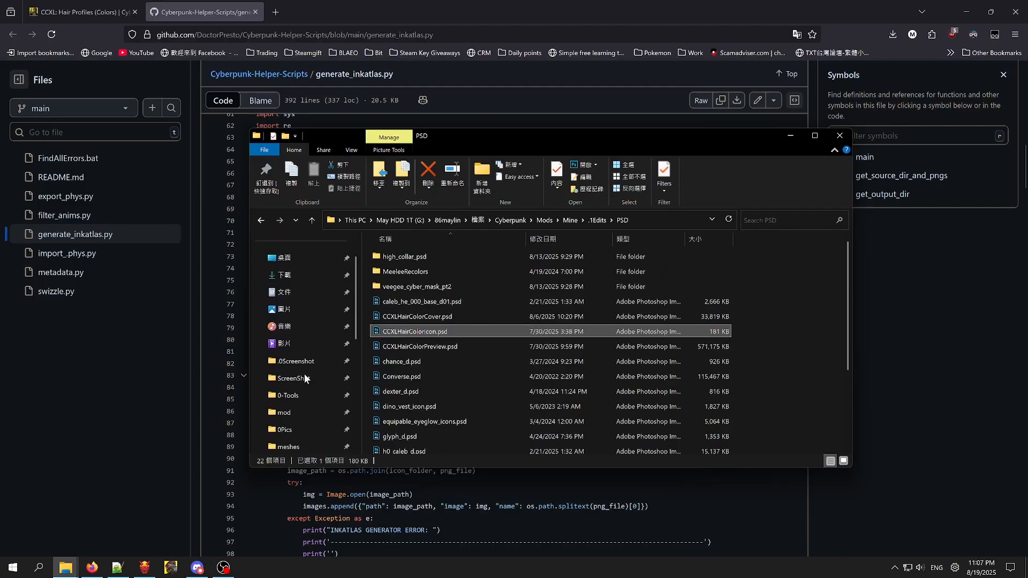
click(310, 396)
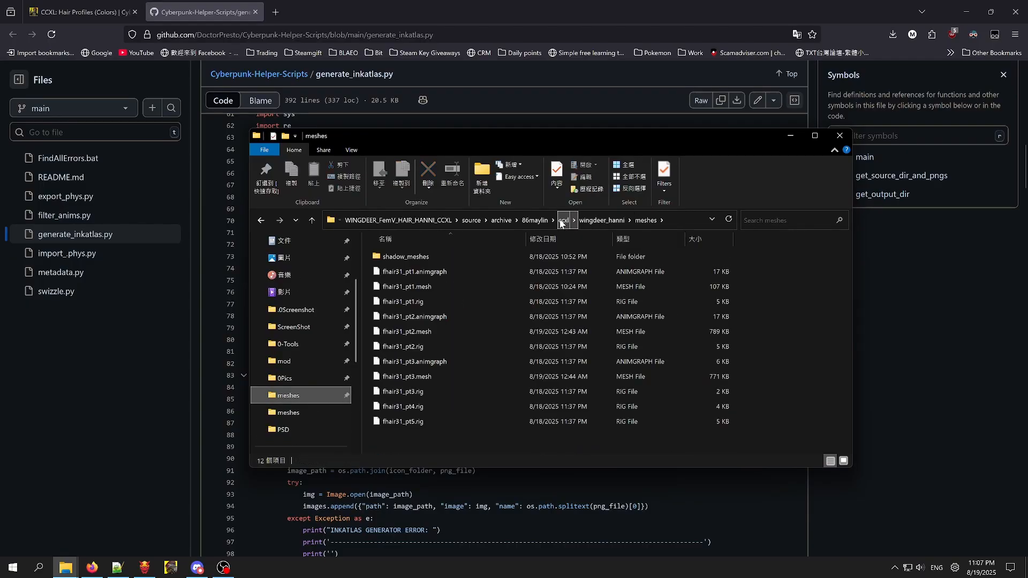
click(422, 224)
click(400, 224)
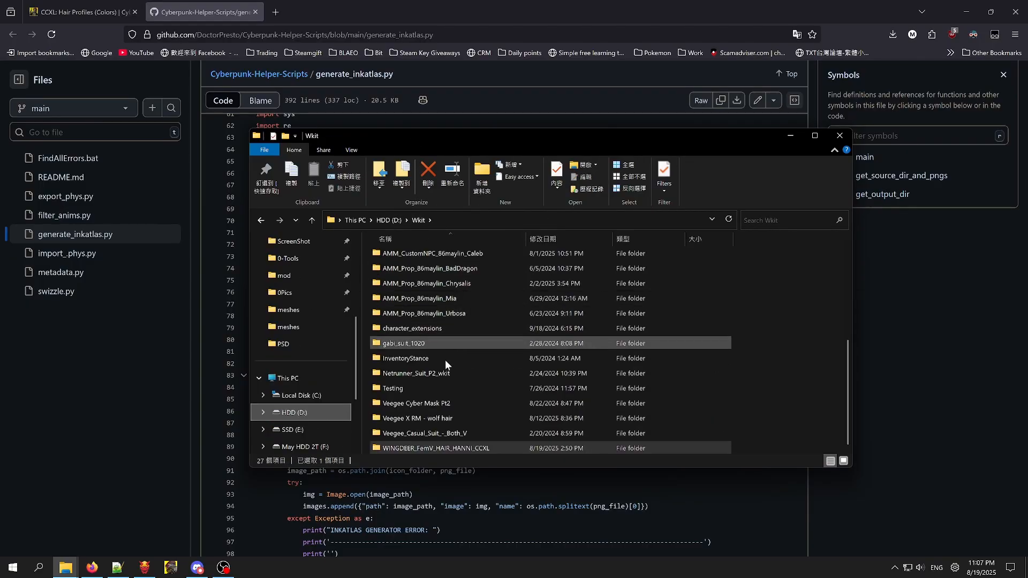
scroll(452, 426, up, 2)
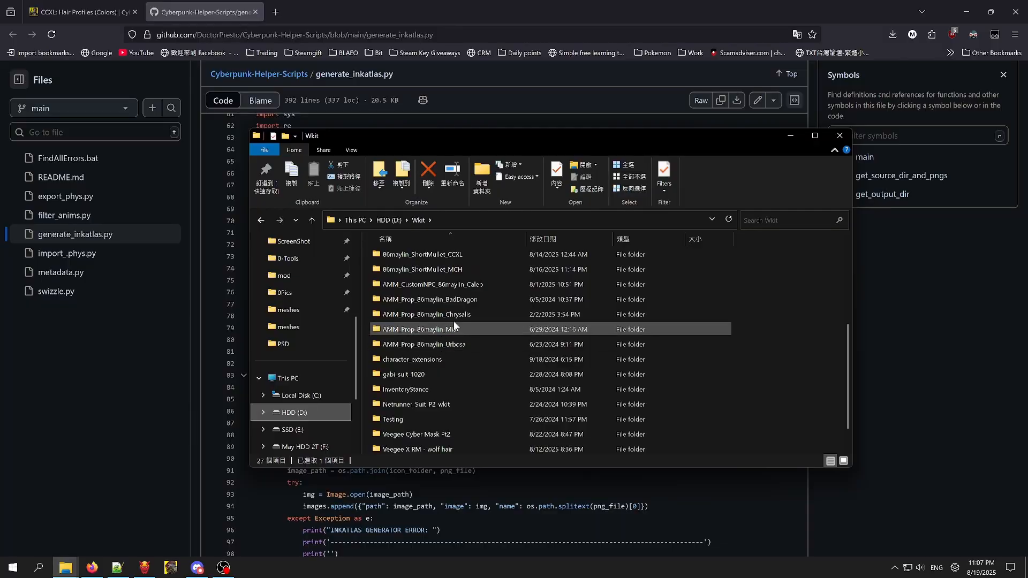
click(448, 300)
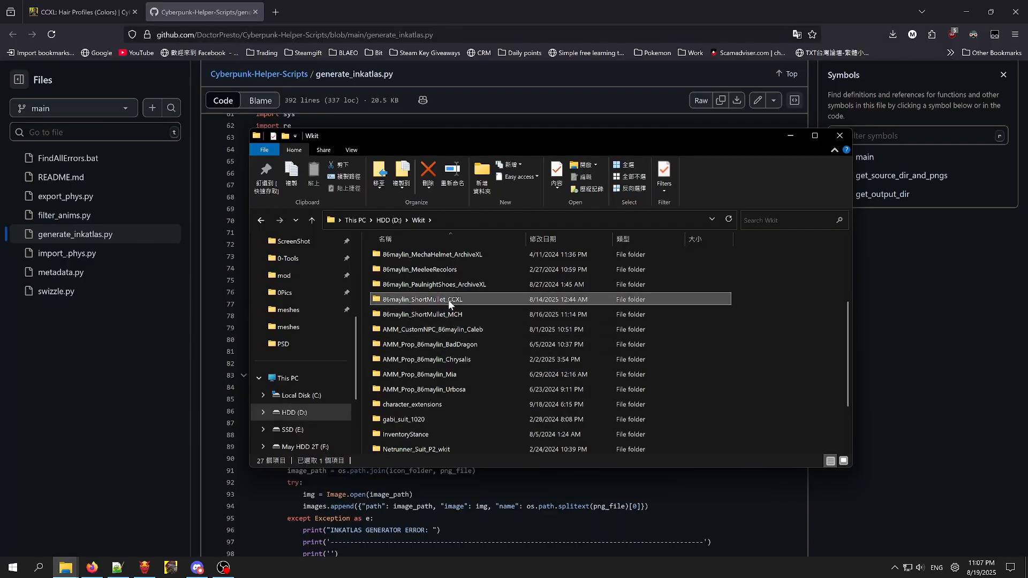
scroll(448, 300, up, 3)
double_click(473, 345)
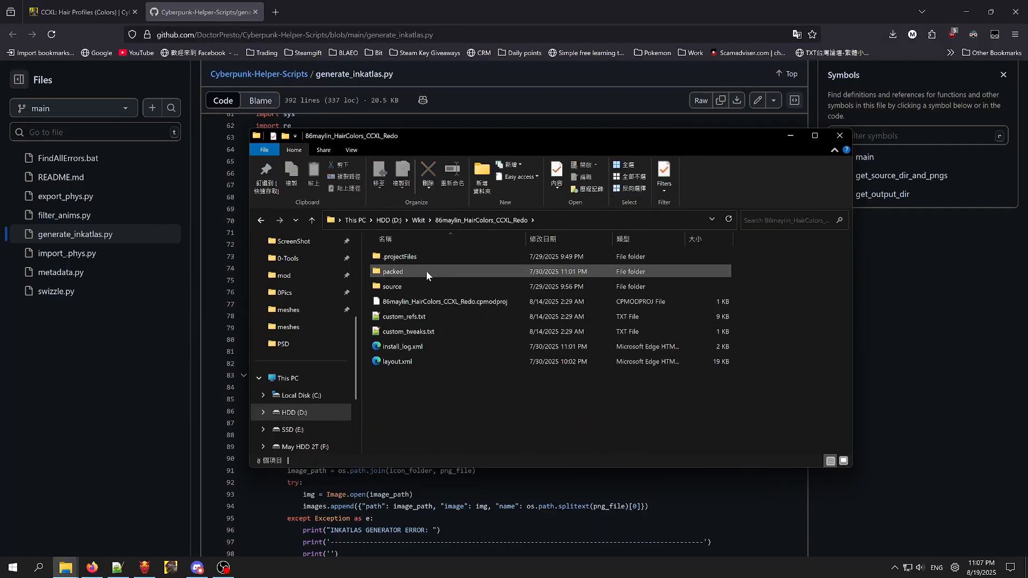
Browse the Redo project to the source\raw\86maylin\haircolor_ccxl\ui\icons folder.
click(423, 287)
double_click(423, 286)
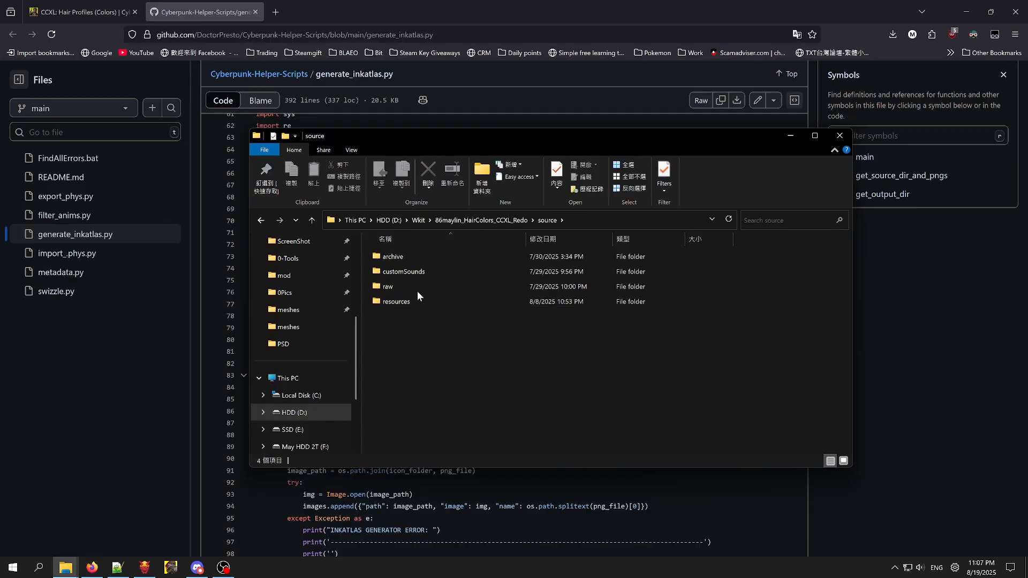
click(420, 286)
double_click(420, 286)
click(402, 257)
double_click(403, 257)
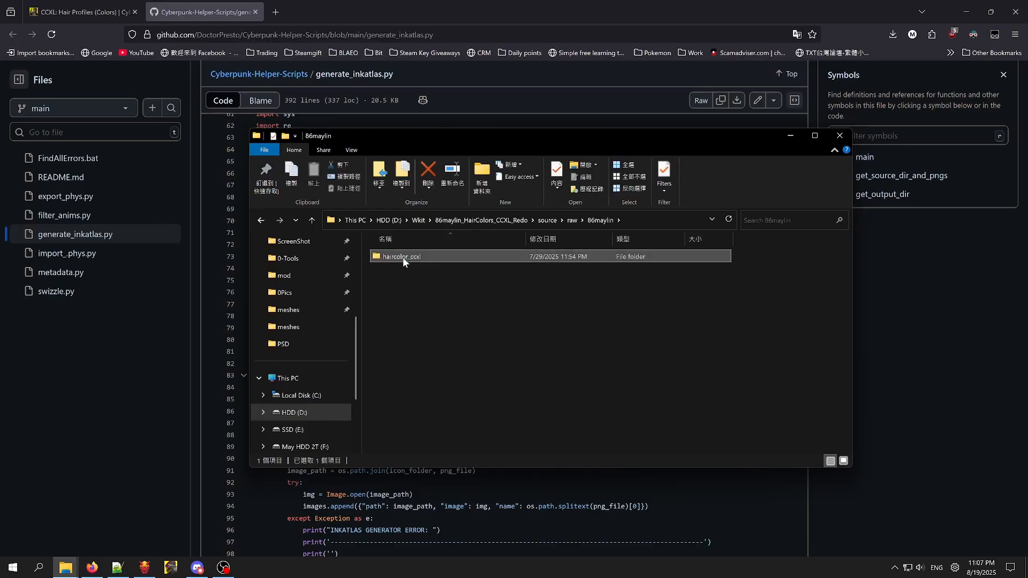
double_click(403, 257)
double_click(408, 286)
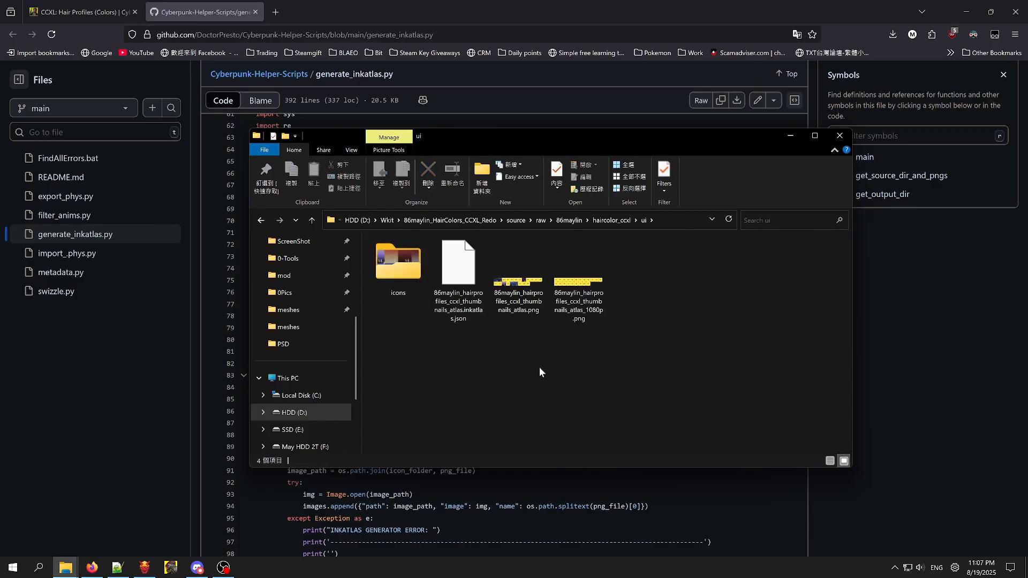
double_click(409, 275)
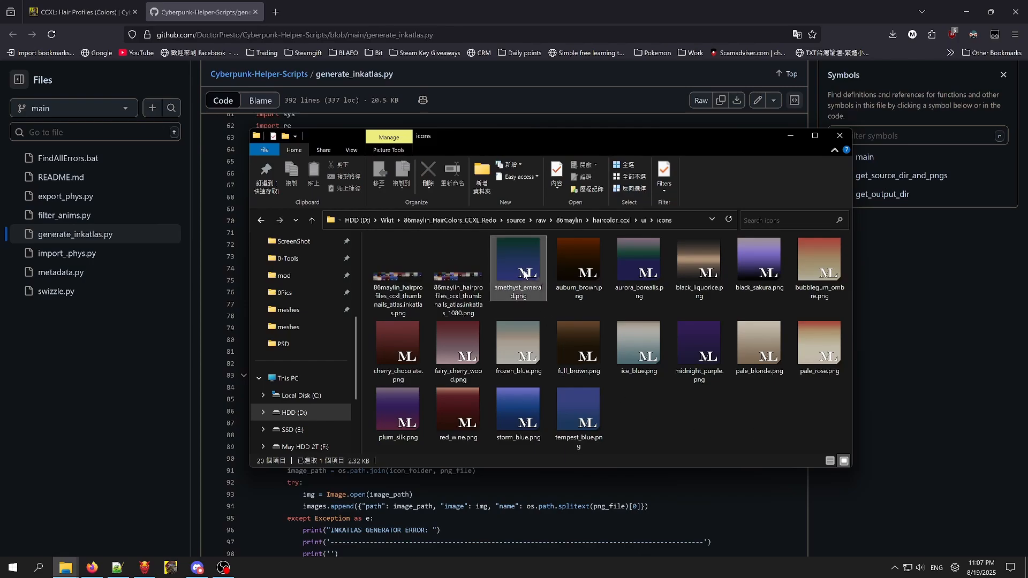
Look over the individual color icon PNGs and view the combined image 86maylin_hairprofiles_ccxl_thumbnails_atlas.inkatlas.png, closing the viewer when done.
shift+click(584, 409)
click(522, 273)
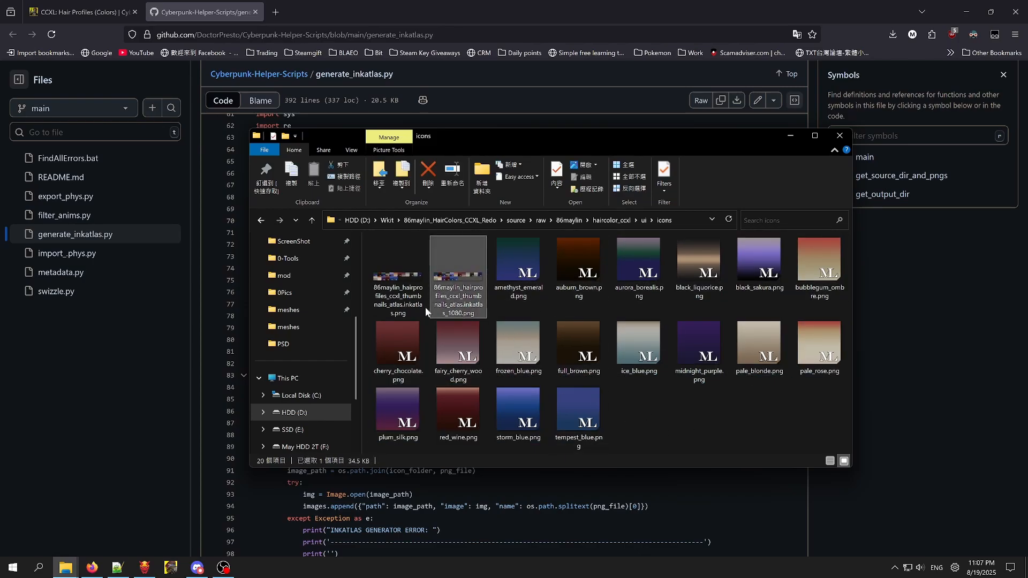
double_click(407, 300)
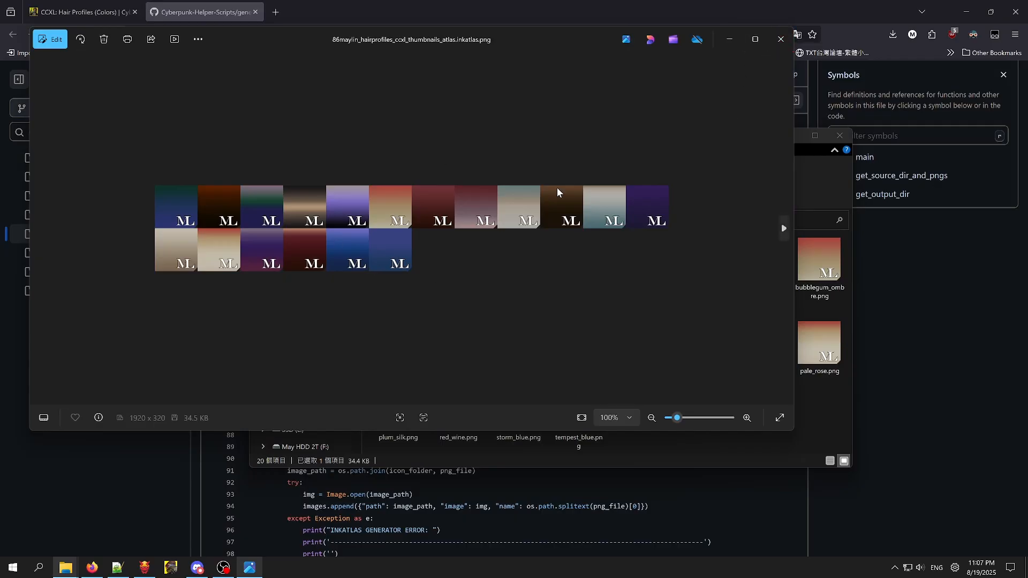
scroll(383, 181, up, 3)
scroll(383, 182, down, 2)
click(781, 39)
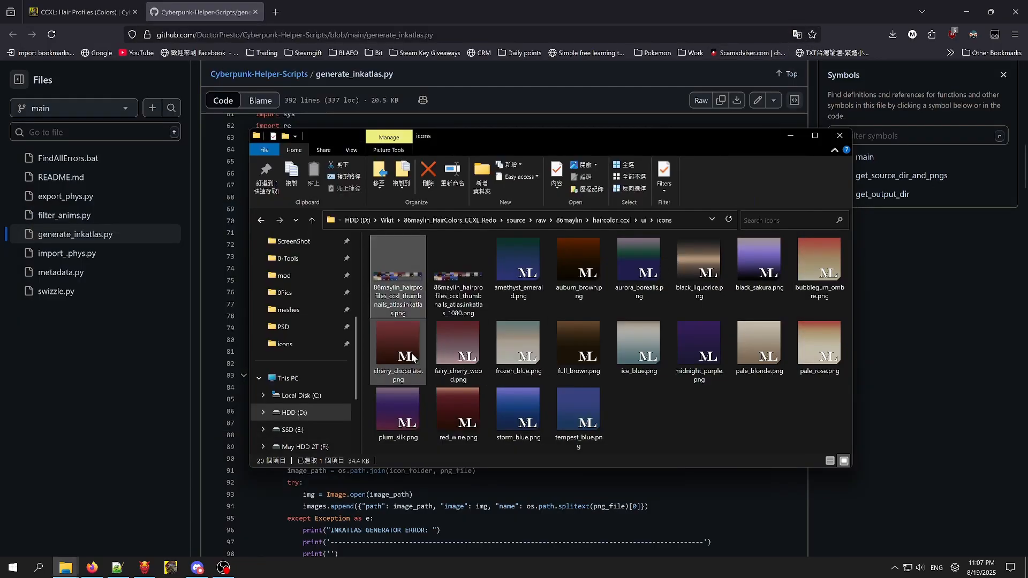
Find the generated inkatlas.json in the parent ui folder, and return to Firefox to close the generate_inkatlas.py page.
click(312, 221)
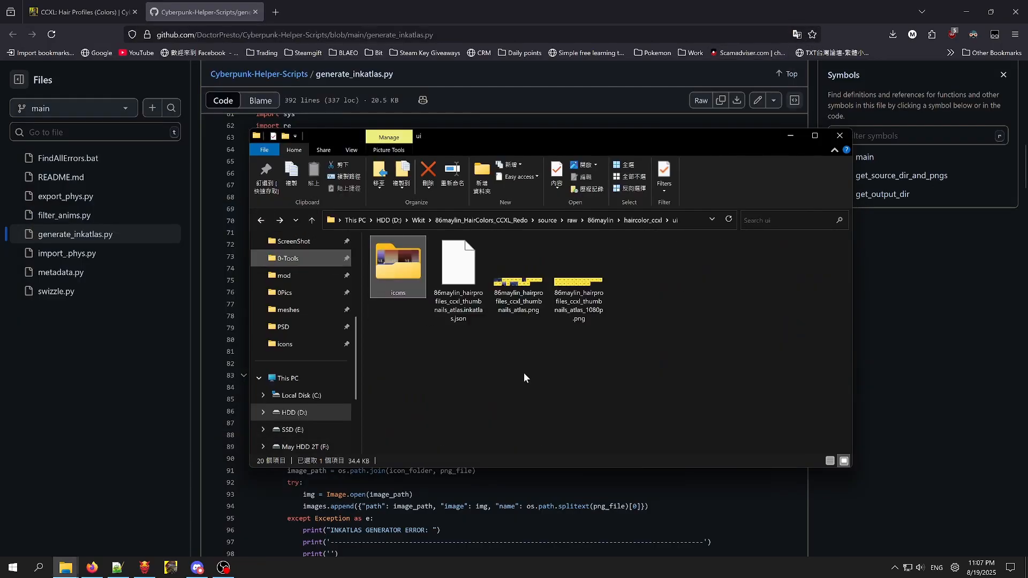
click(474, 287)
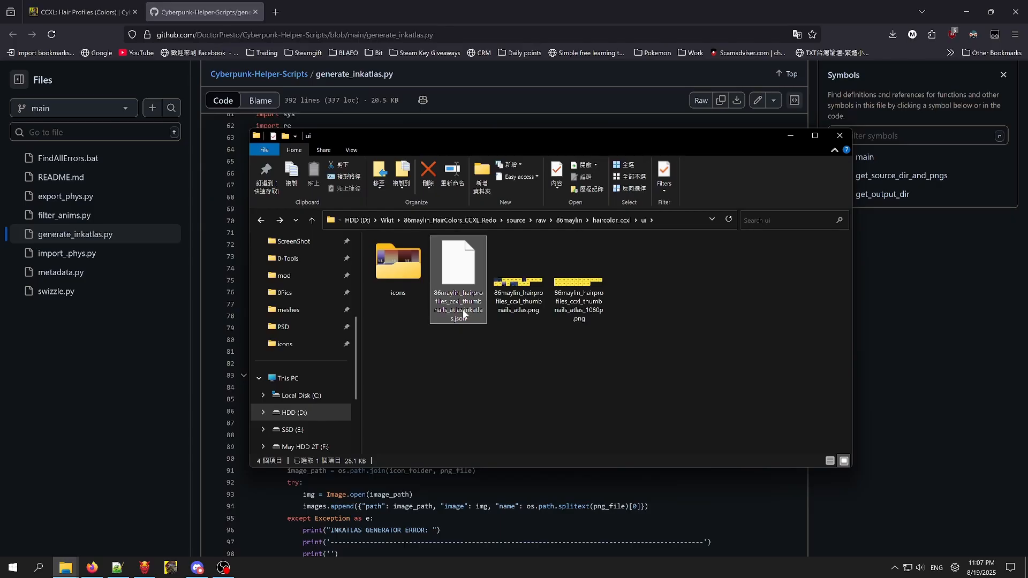
click(899, 335)
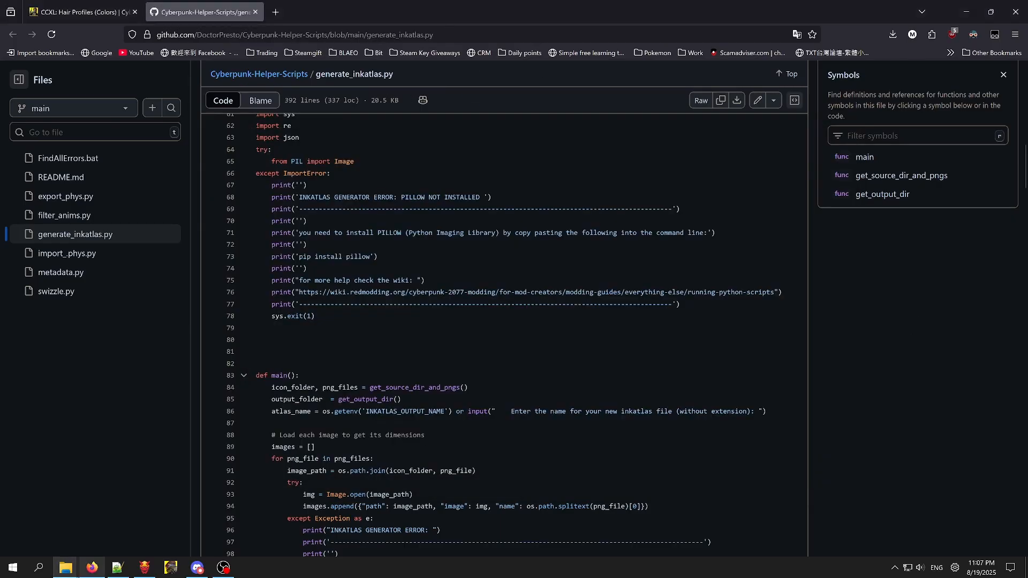
click(256, 11)
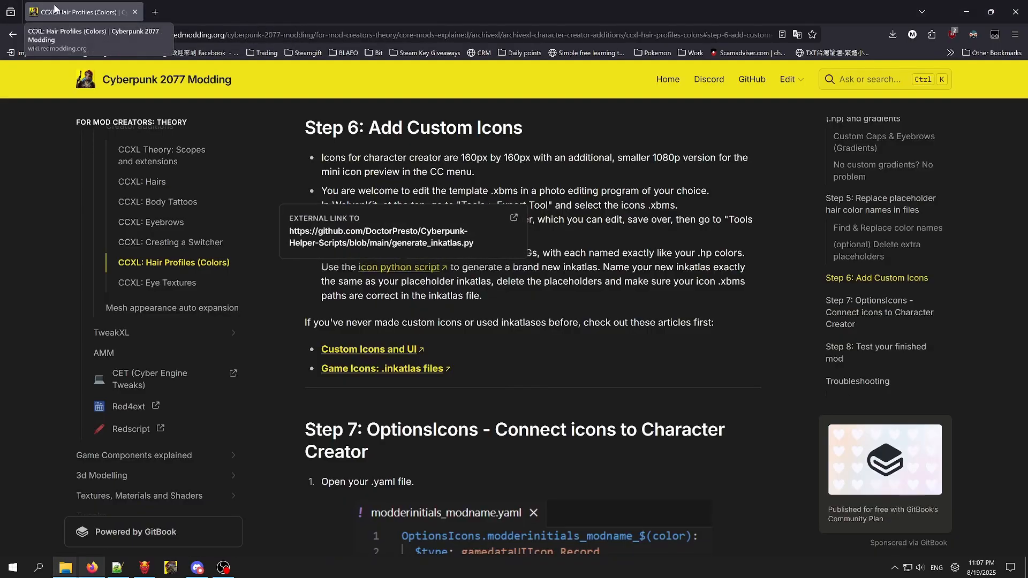
In WolvenKit, inspect the placeholder thumbnail atlas preview and select 86maylin_hairprofiles_ccxl_thumbnails_atlas.xbm in the ui\icons folder.
click(146, 566)
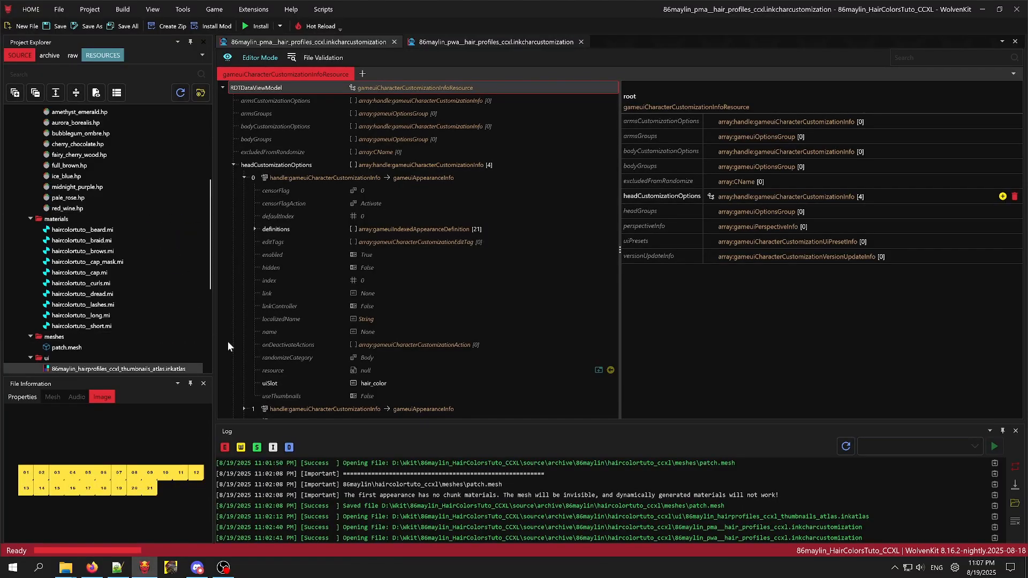
scroll(145, 477, down, 1)
scroll(143, 482, up, 4)
scroll(96, 494, down, 3)
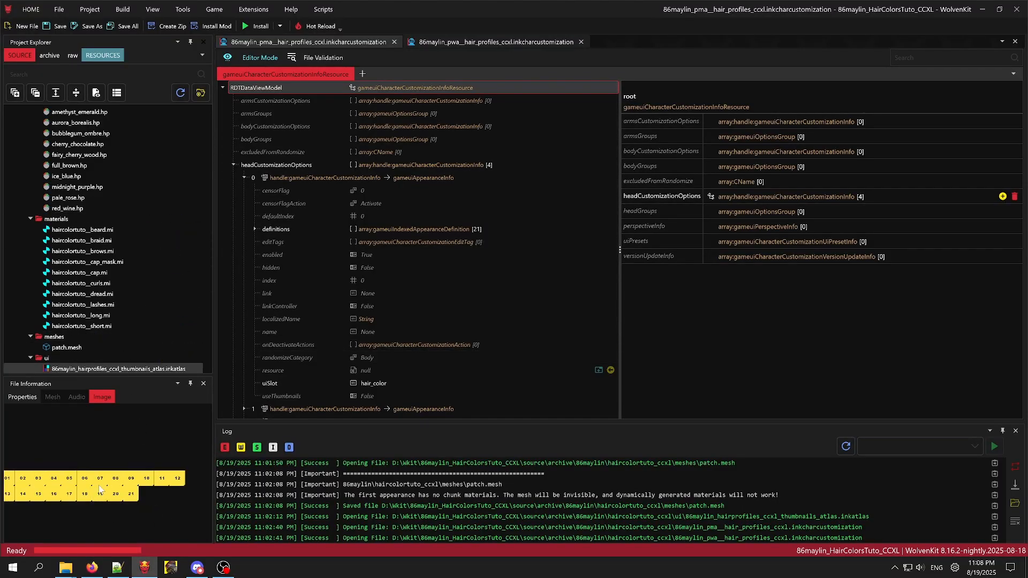
drag(97, 486, 127, 491)
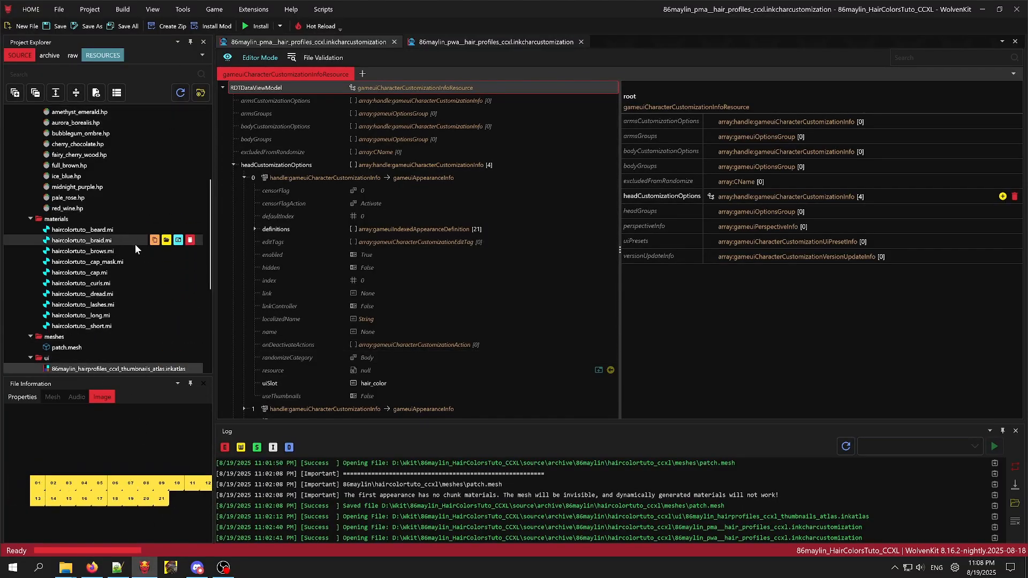
scroll(142, 294, down, 2)
click(134, 337)
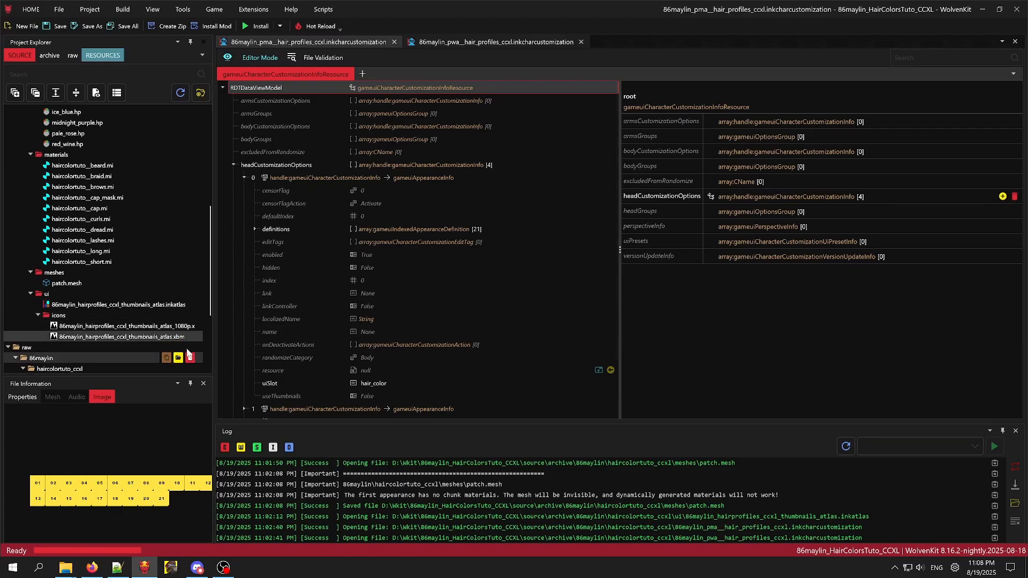
scroll(102, 300, up, 5)
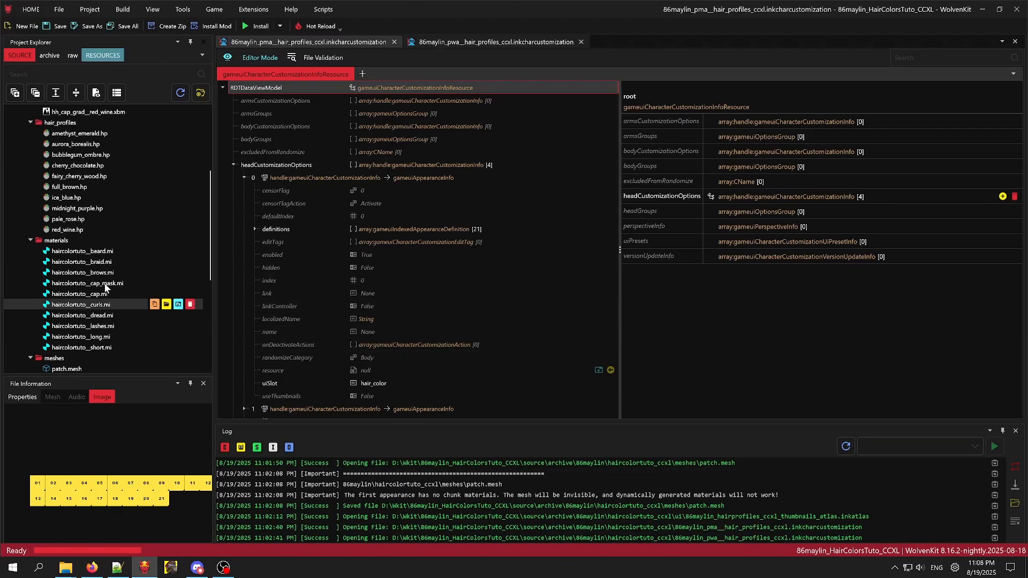
Switch to Firefox and read Step 7: OptionsIcons - Connect icons to Character Creator in the guide.
click(92, 568)
scroll(463, 406, down, 3)
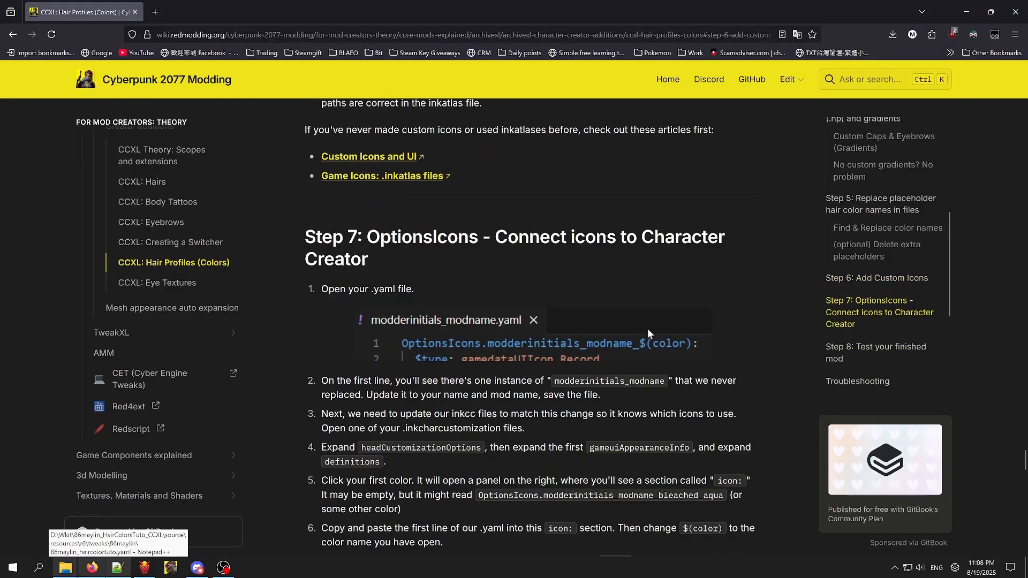
scroll(647, 330, up, 3)
scroll(648, 330, down, 3)
scroll(634, 233, down, 1)
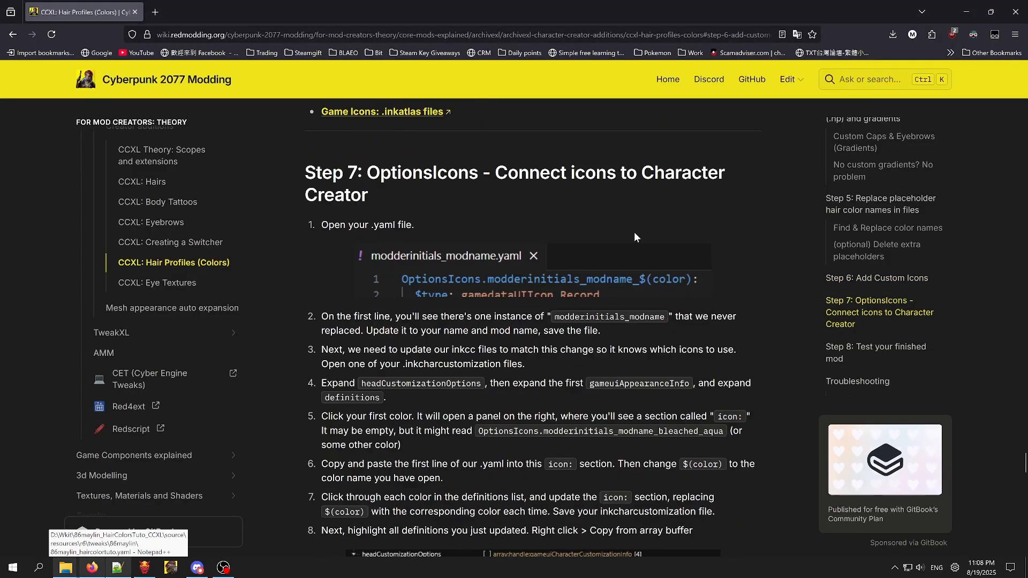
scroll(582, 279, down, 1)
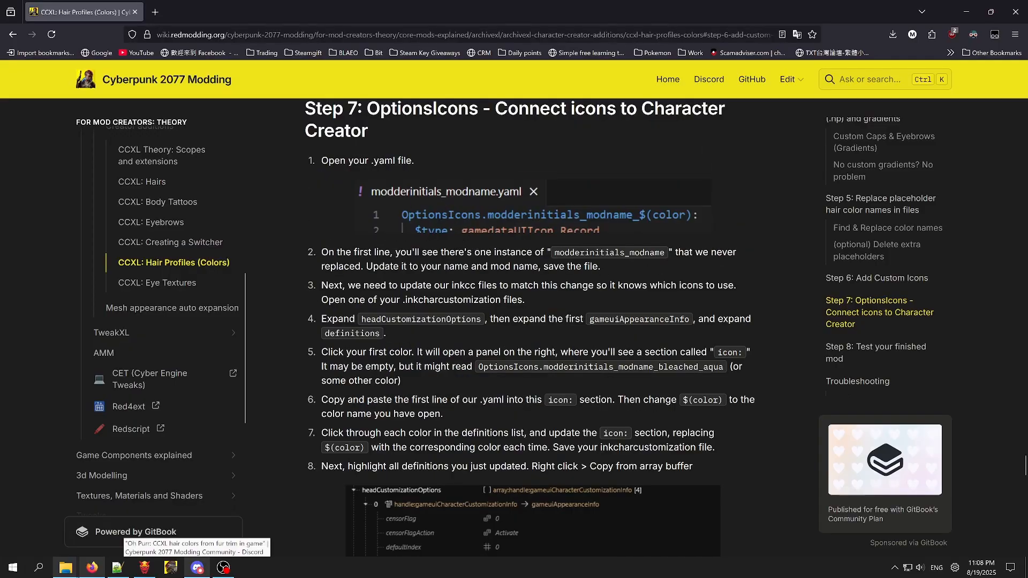
Switch to Notepad++ and copy "OptionsIcons.86maylin_haircolortuto_" from the first line of 86maylin_haircolortuto.yaml.
click(118, 567)
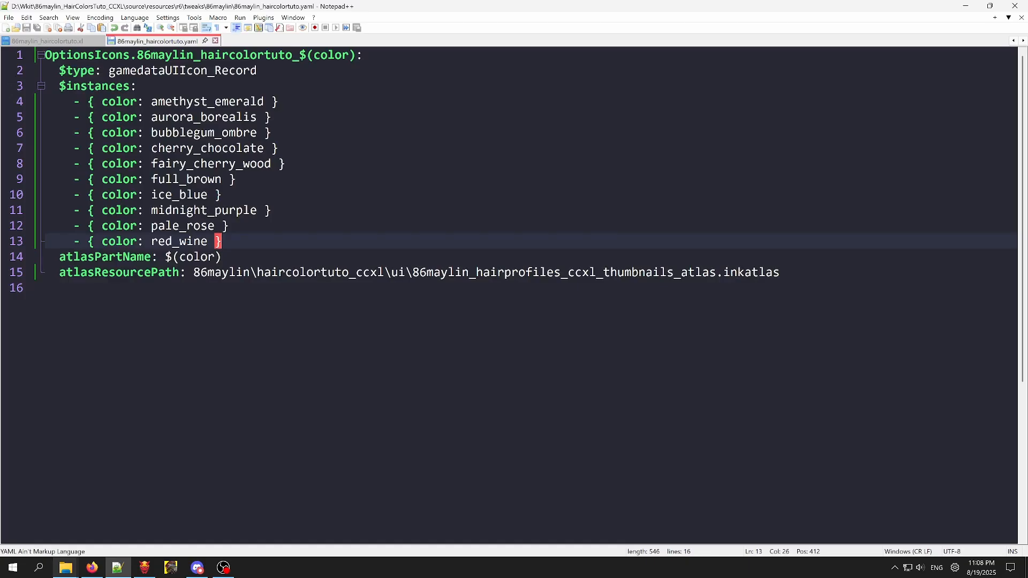
drag(300, 55, 45, 55)
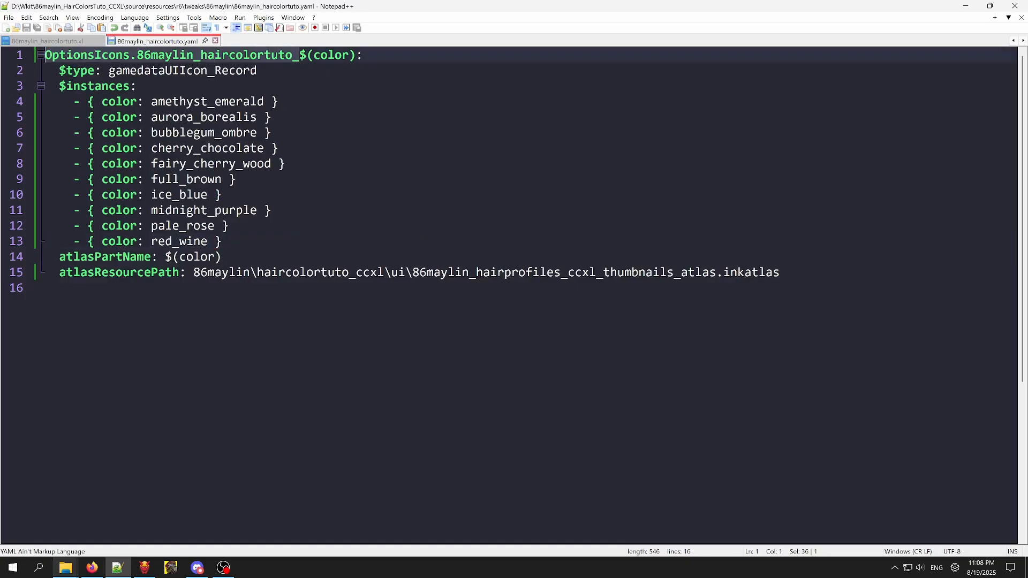
mouse_move(45, 55)
mouse_down()
mouse_move(299, 55)
mouse_move(102, 71)
mouse_move(45, 55)
mouse_up()
key(ctrl+c)
Check the rest of Step 7, and in WolvenKit expand the definitions of the first headCustomizationOptions entry in 86maylin_pma__hair_profiles_ccxl.inkcharcustomization.
key(alt+Tab)
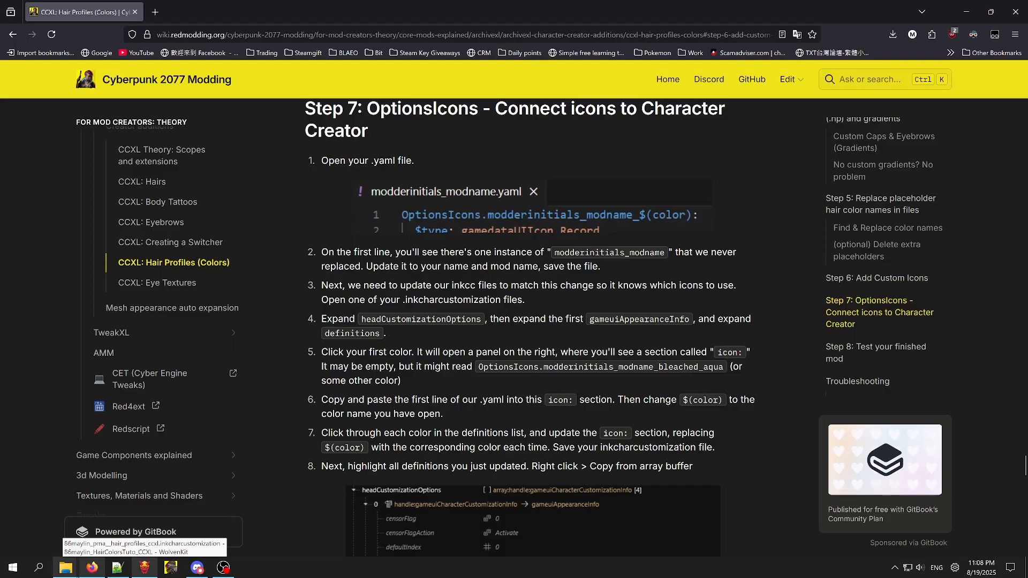
scroll(514, 327, down, 9)
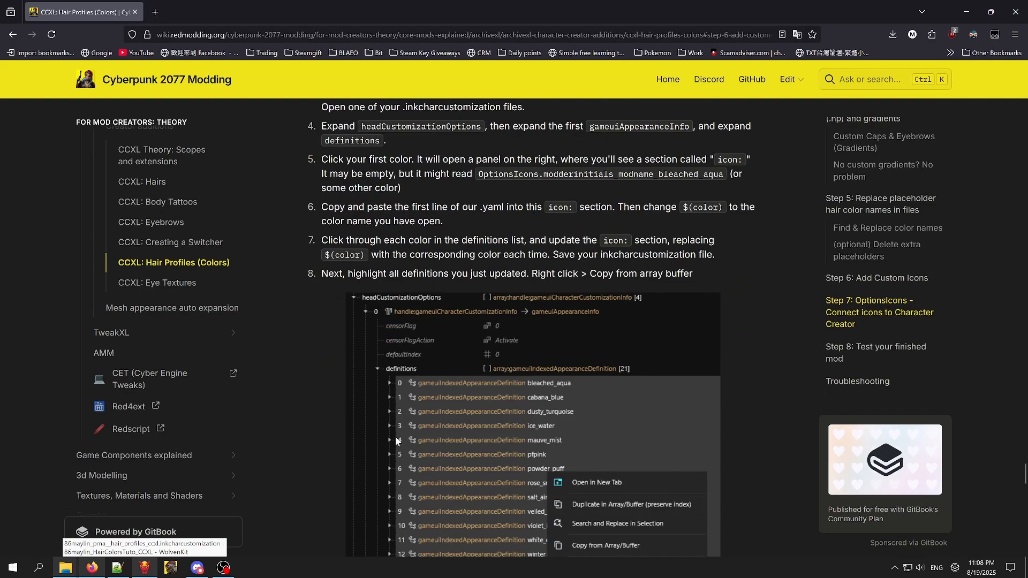
click(145, 568)
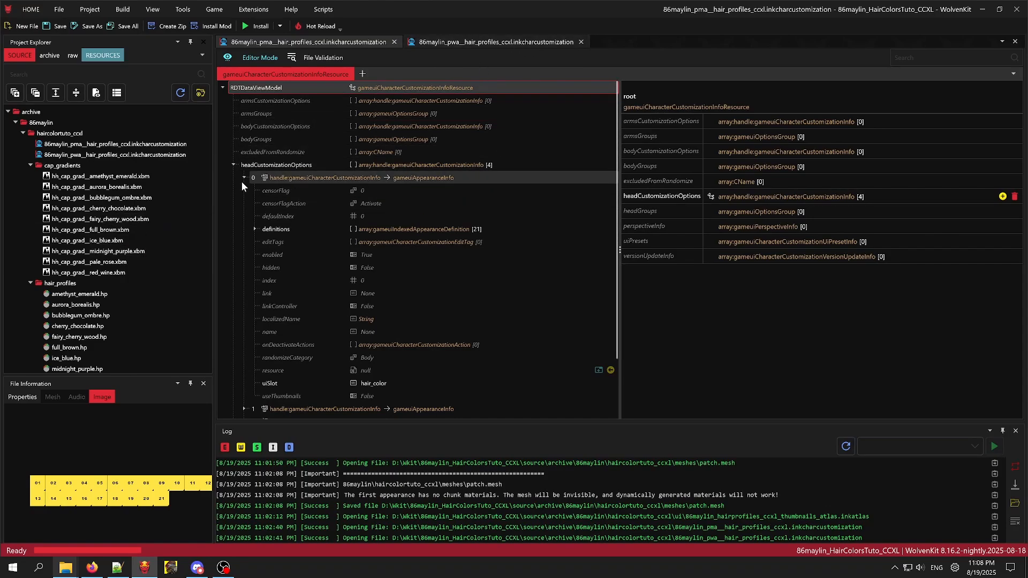
click(256, 228)
scroll(532, 320, down, 3)
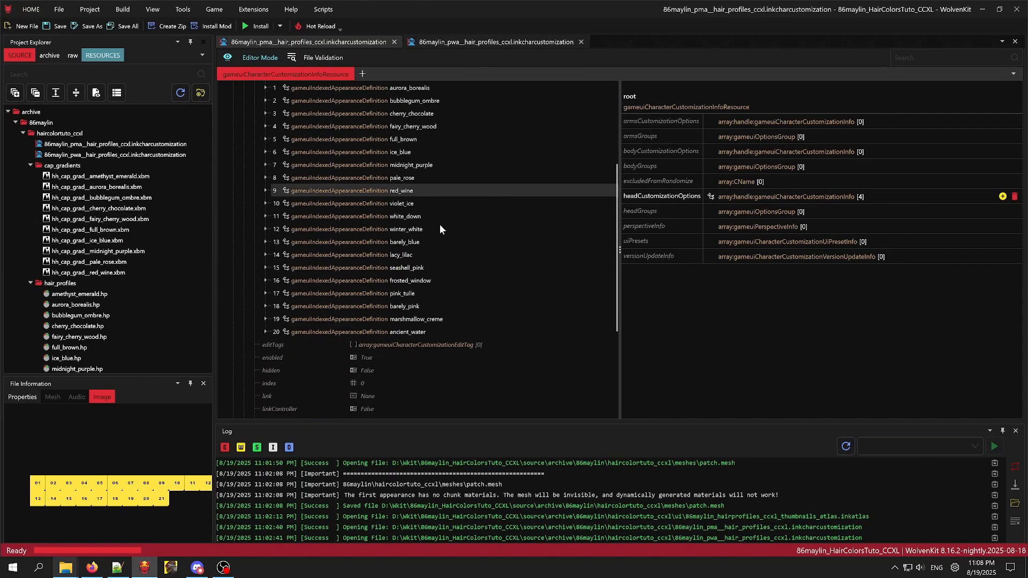
scroll(426, 277, down, 2)
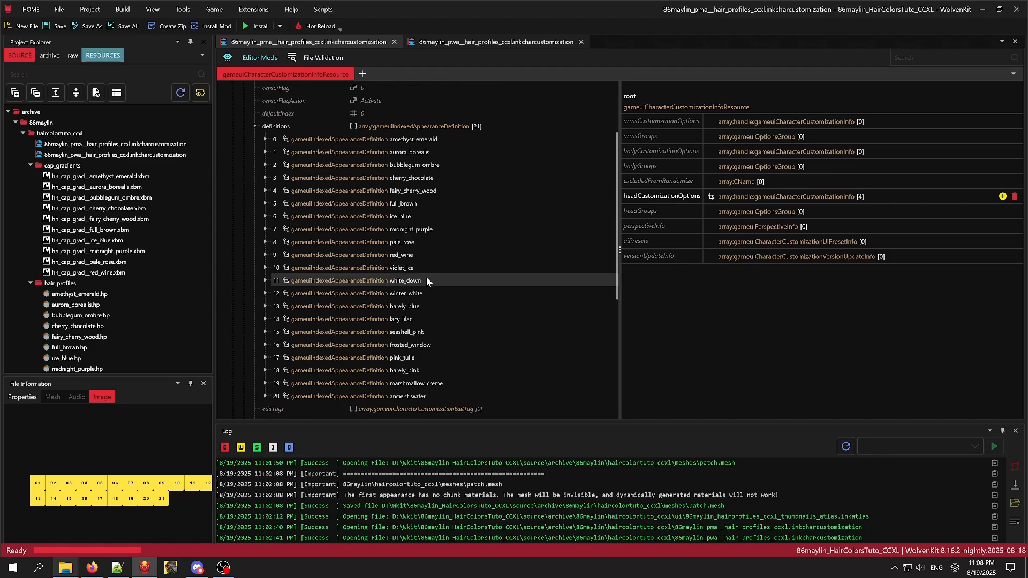
click(413, 255)
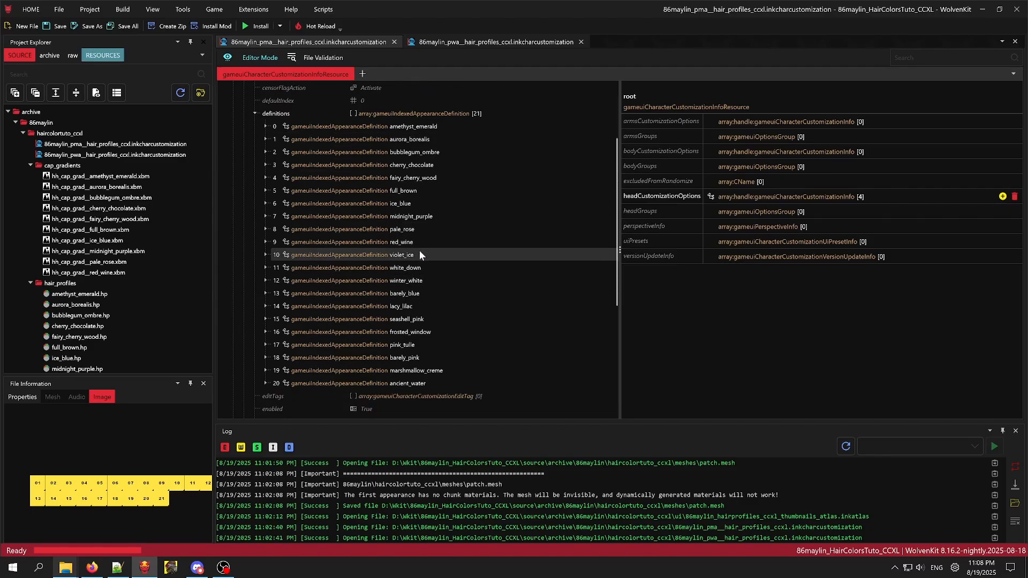
Delete the definitions from violet_ice through ancient_water in the first headCustomizationOptions entry.
shift+click(422, 383)
right_click(422, 383)
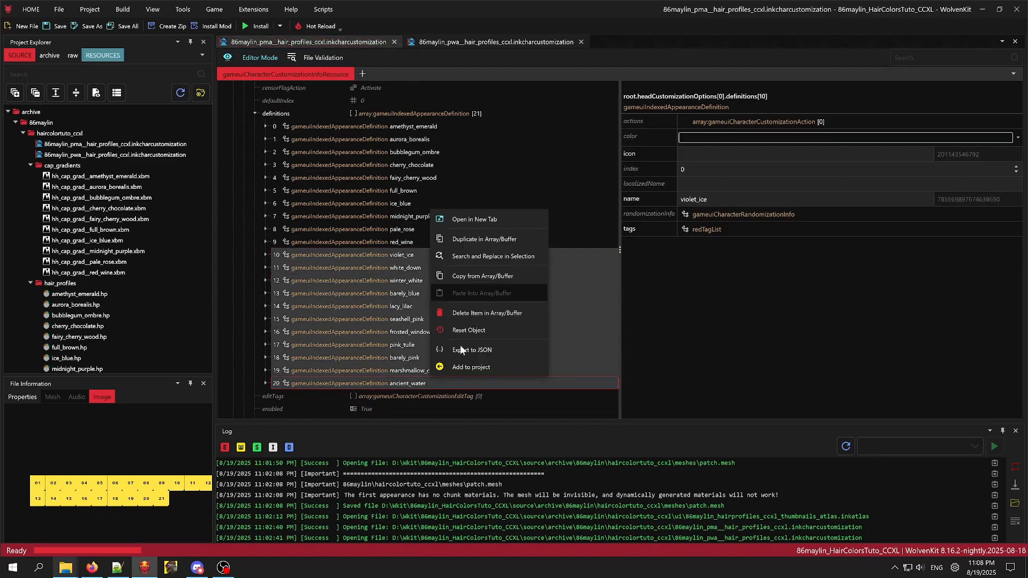
click(477, 313)
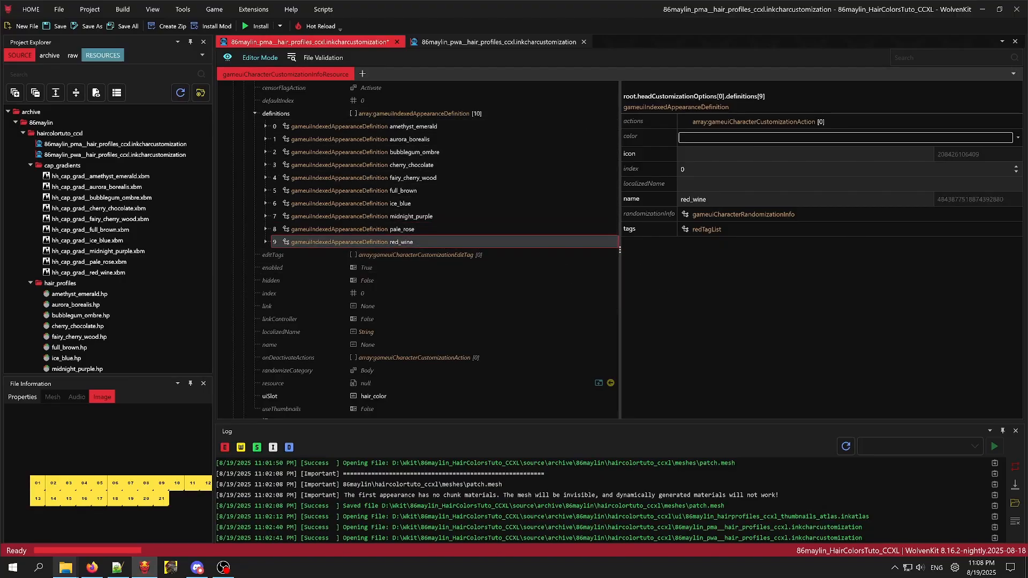
Set the red_wine definition's icon to OptionsIcons.86maylin_haircolortuto_red_wine and select its prefix up to the last underscore for reuse.
key(ctrl+v)
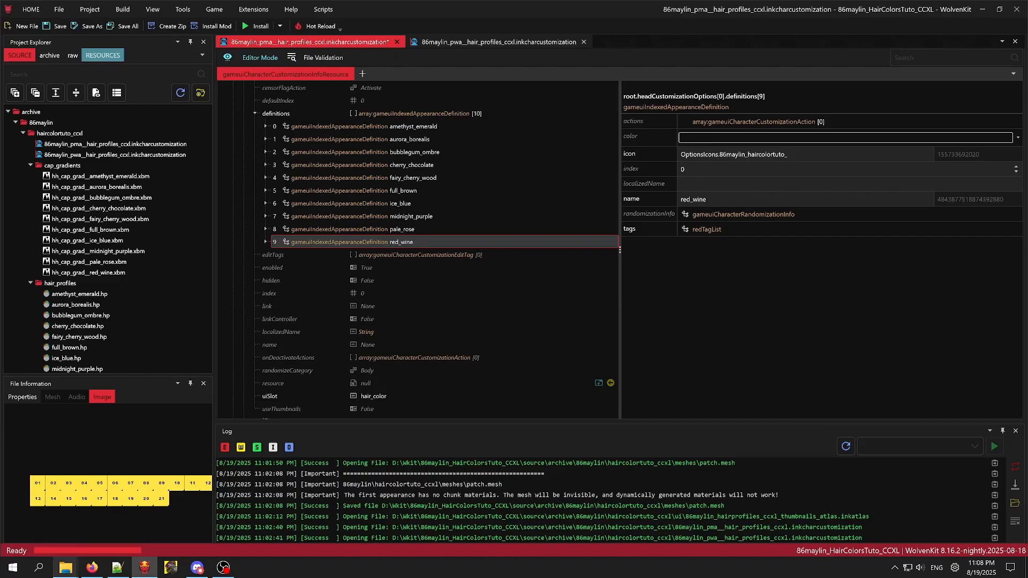
text(red_wine)
drag(787, 154, 625, 150)
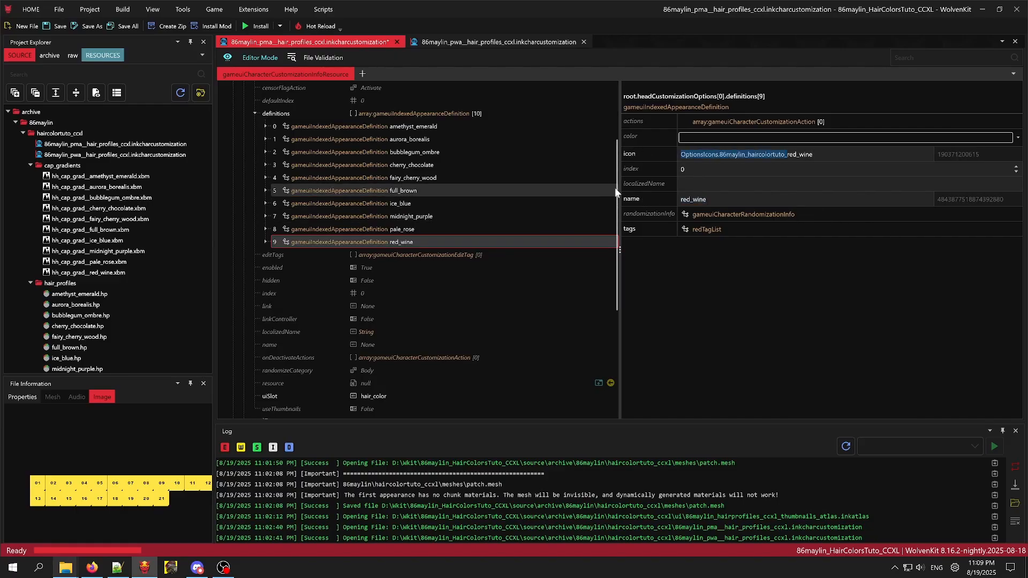
Enter the prefix OptionsIcons.86maylin_haircolortuto_ as the icon of every other definition, from pale_rose up to amethyst_emerald.
click(420, 229)
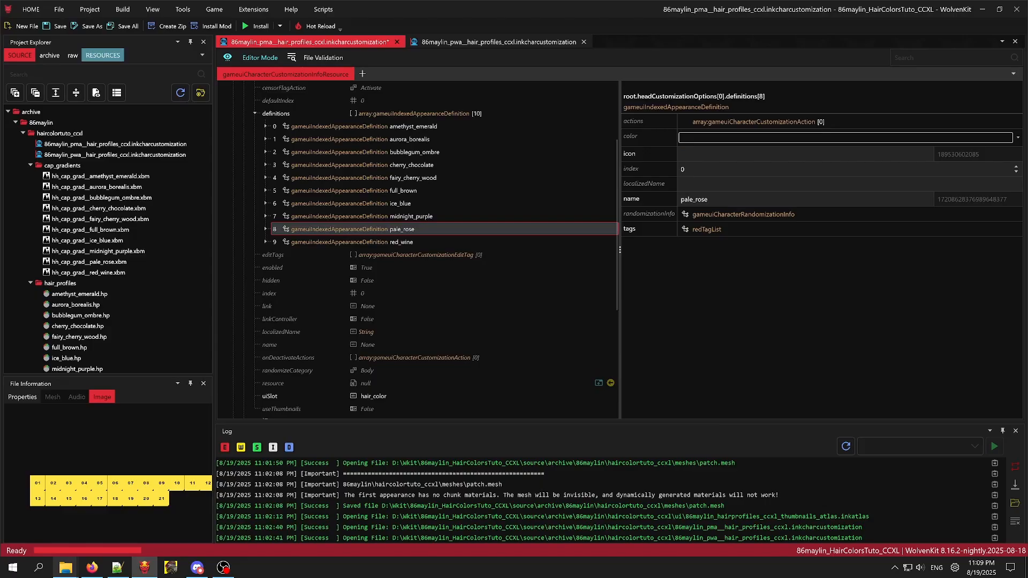
click(519, 216)
click(437, 203)
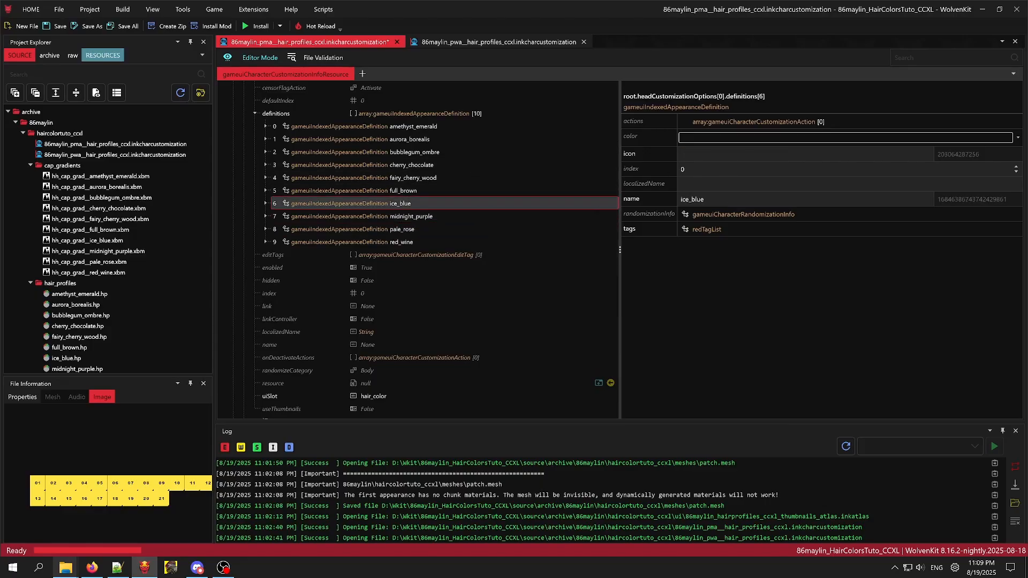
click(423, 191)
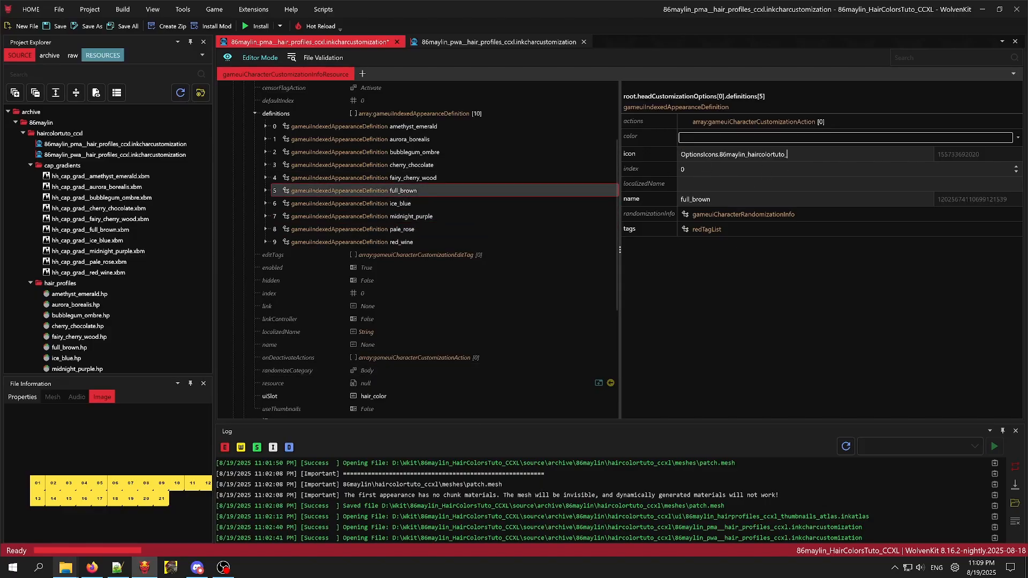
click(118, 568)
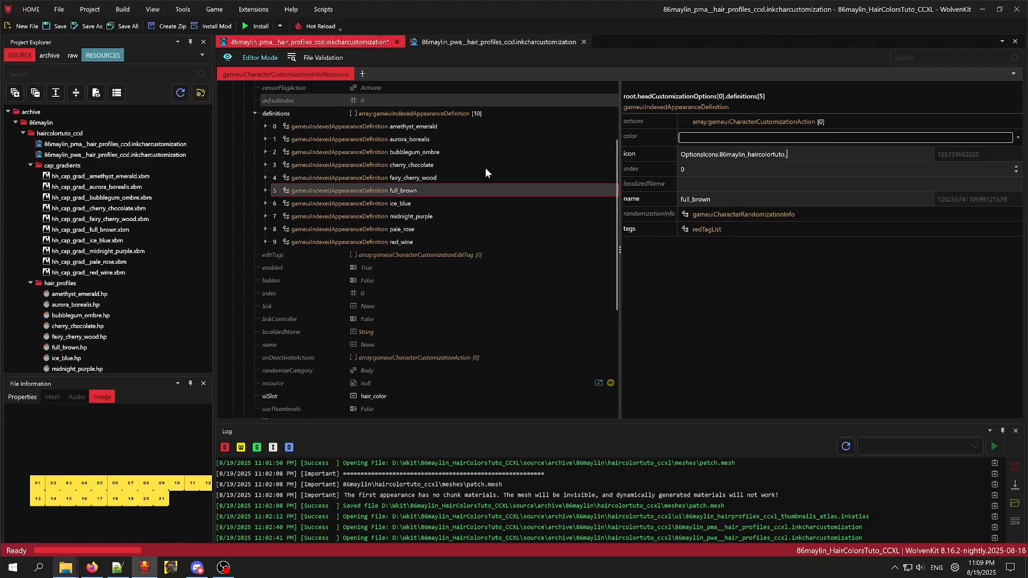
click(144, 568)
click(473, 178)
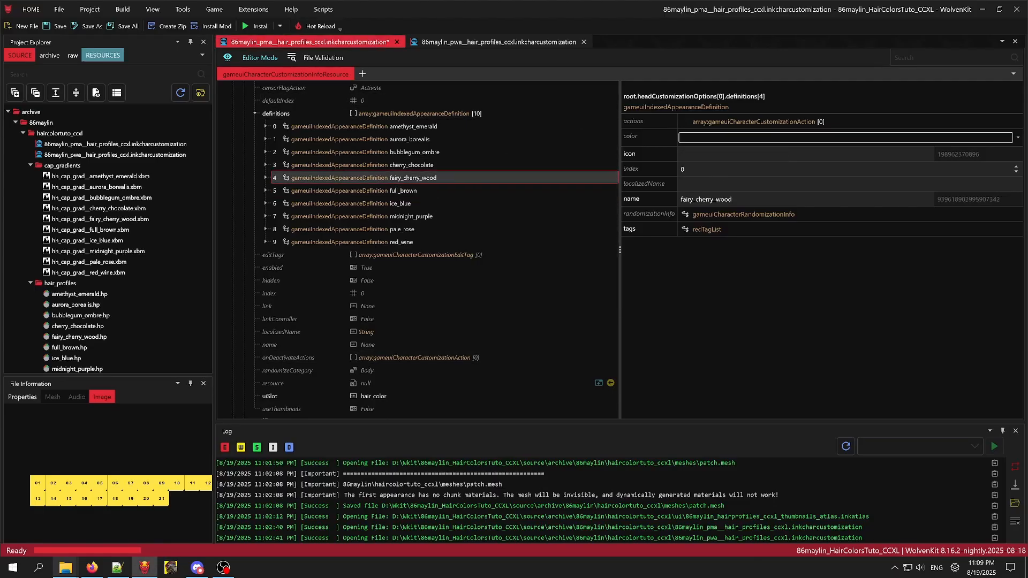
click(477, 165)
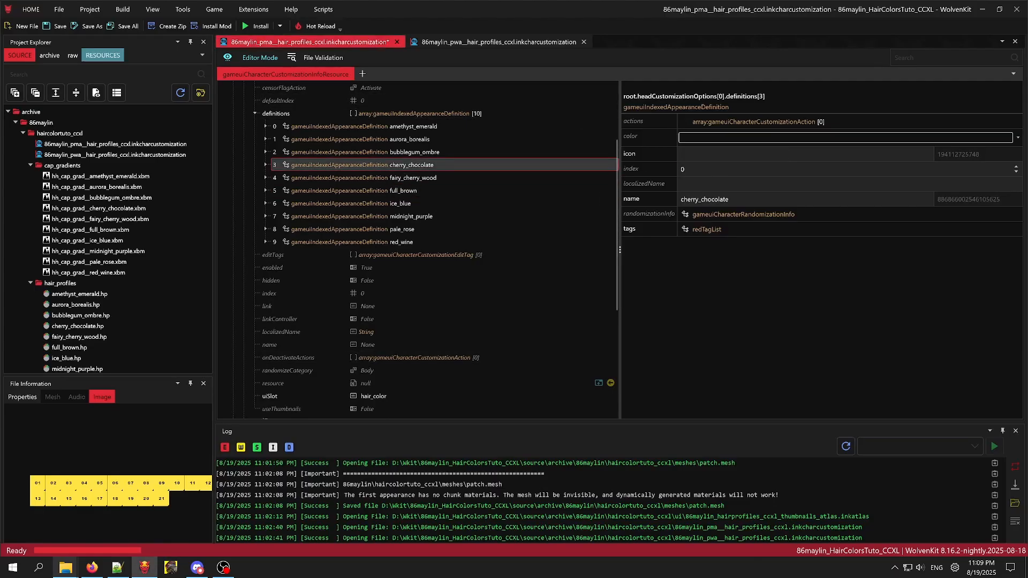
click(535, 152)
key(Up)
key(Up)
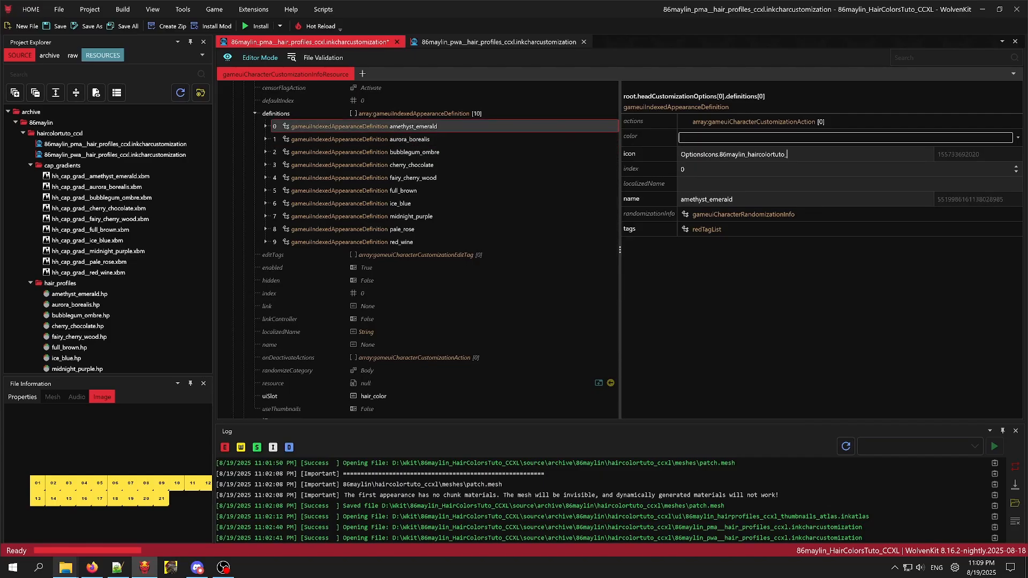
Complete the icon names of the first two definitions by appending amethyst_emerald and aurora_borealis to their prefixes.
double_click(706, 200)
click(802, 154)
text(amethyst_emerald)
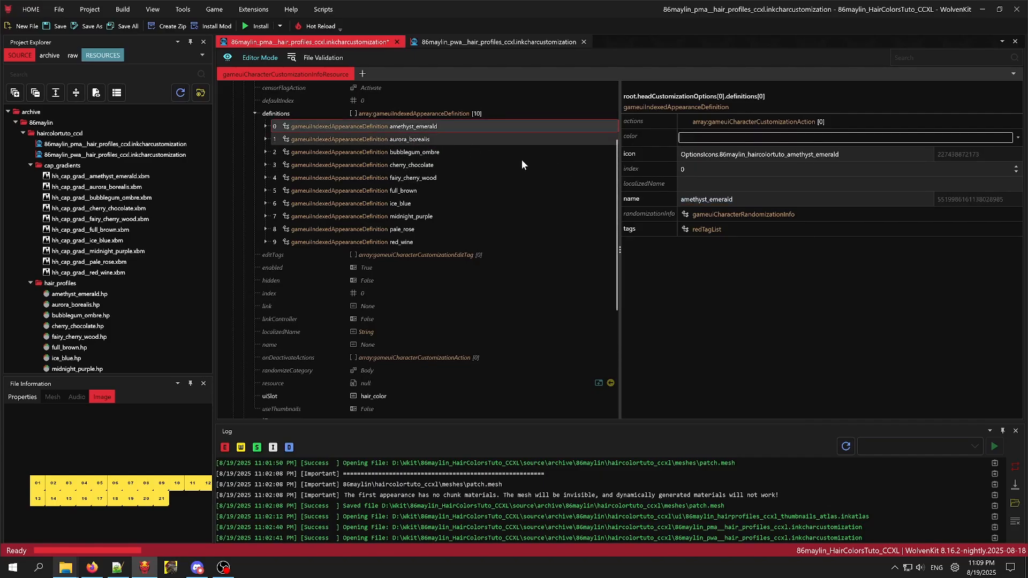
key(Down)
double_click(702, 199)
click(803, 155)
text(aurora_borealis)
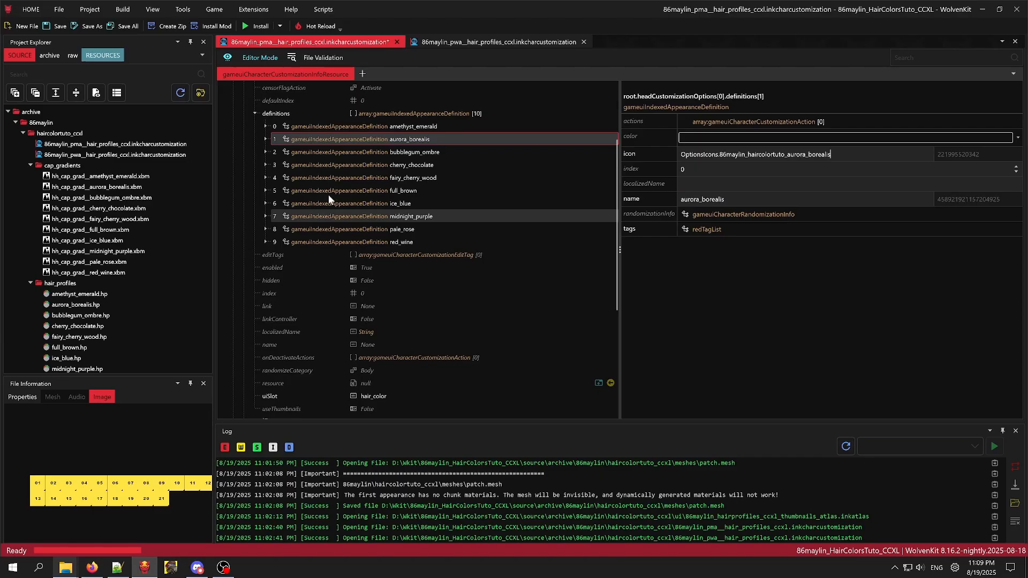
Append each definition's own name to its icon prefix for bubblegum_ombre and cherry_chocolate.
click(400, 151)
double_click(712, 199)
key(ctrl+c)
click(802, 155)
key(ctrl+v)
click(411, 165)
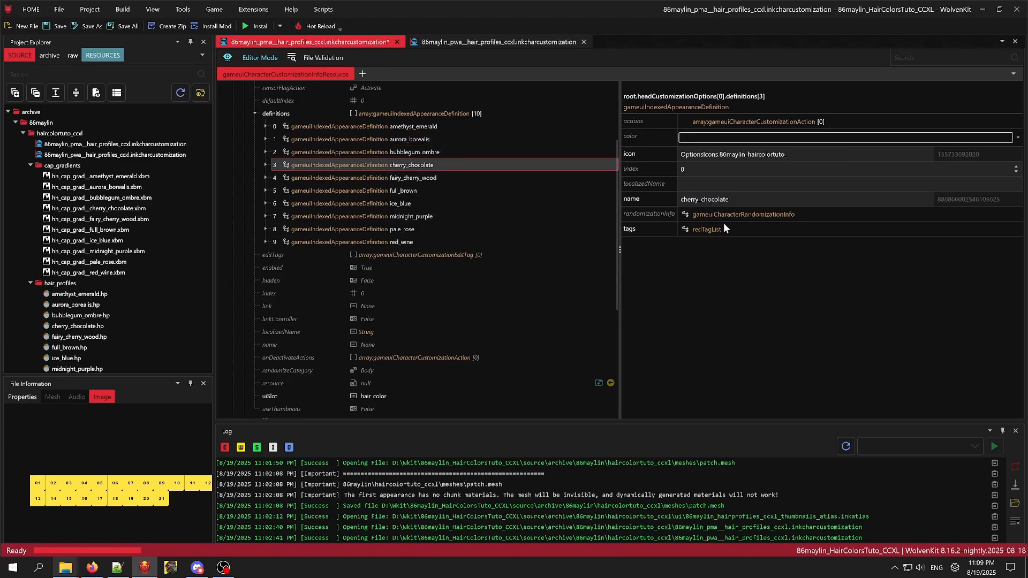
double_click(706, 199)
key(ctrl+c)
click(802, 154)
key(ctrl+v)
Append each definition's own name to its icon prefix for fairy_cherry_wood and full_brown.
click(479, 178)
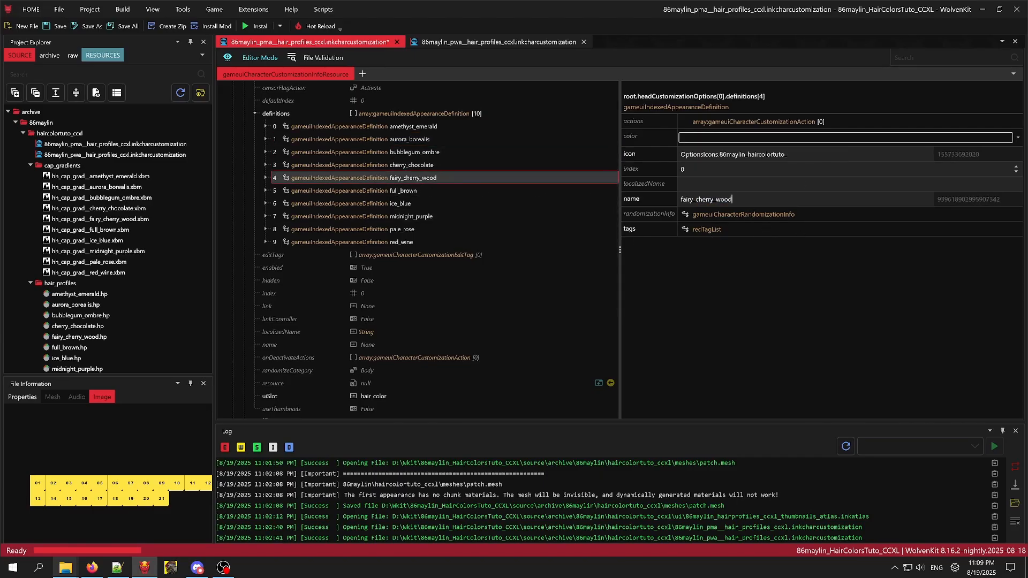
double_click(732, 200)
key(ctrl+c)
click(802, 154)
key(ctrl+v)
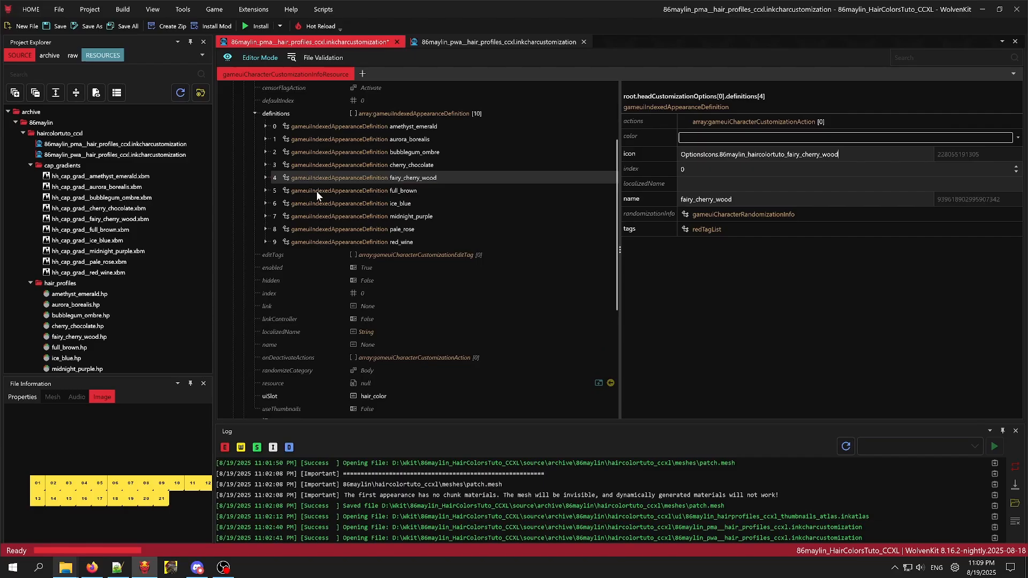
click(356, 191)
key(ctrl+c)
click(802, 154)
key(ctrl+v)
Append each definition's own name to its icon prefix for ice_blue and midnight_purple.
click(411, 204)
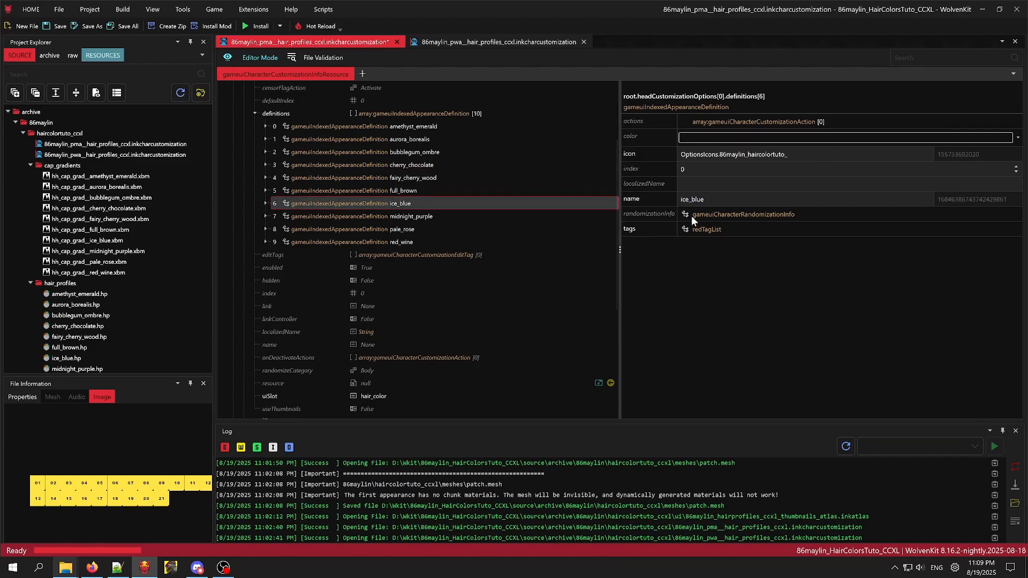
double_click(693, 199)
key(ctrl+c)
click(802, 154)
key(ctrl+v)
click(428, 217)
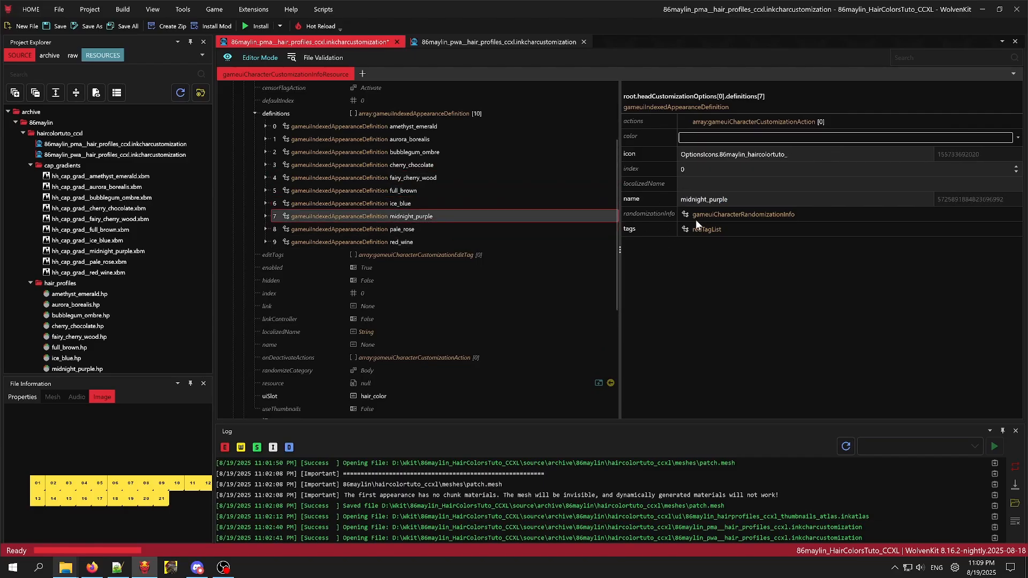
double_click(703, 199)
key(ctrl+c)
click(803, 154)
key(ctrl+v)
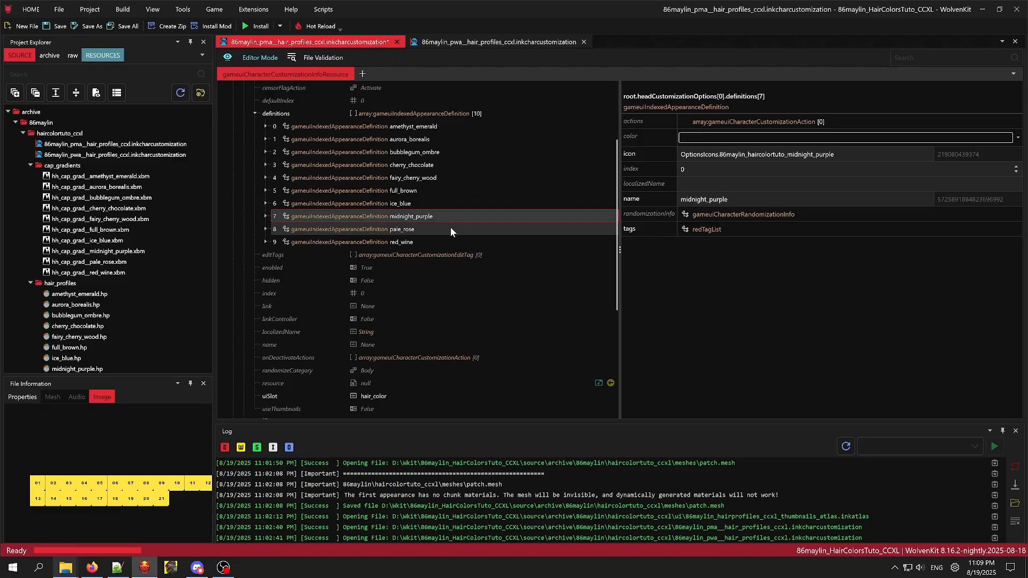
Complete the pale_rose definition's icon as OptionsIcons.86maylin_haircolortuto_pale_rose.
click(451, 229)
double_click(694, 199)
key(ctrl+c)
click(802, 154)
key(ctrl+v)
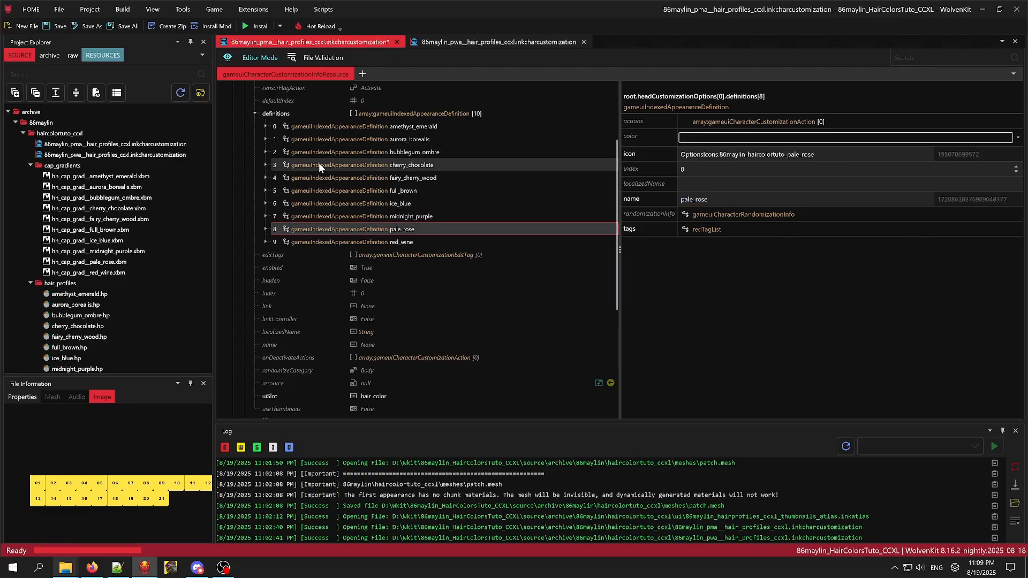
Save the pma inkcharcustomization file and copy the definitions amethyst_emerald through red_wine from the first headCustomizationOptions entry.
click(317, 127)
shift+click(389, 241)
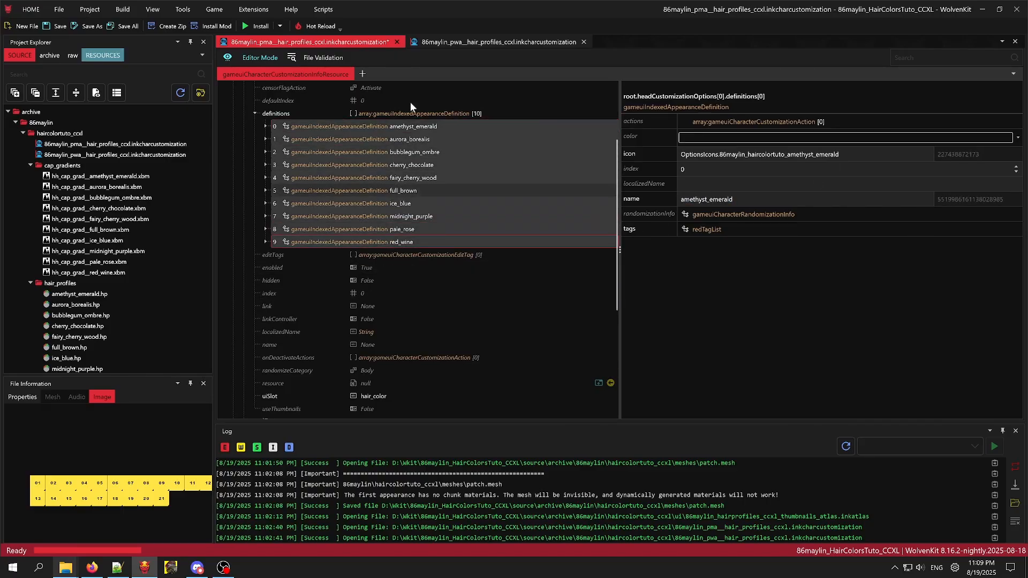
key(ctrl+s)
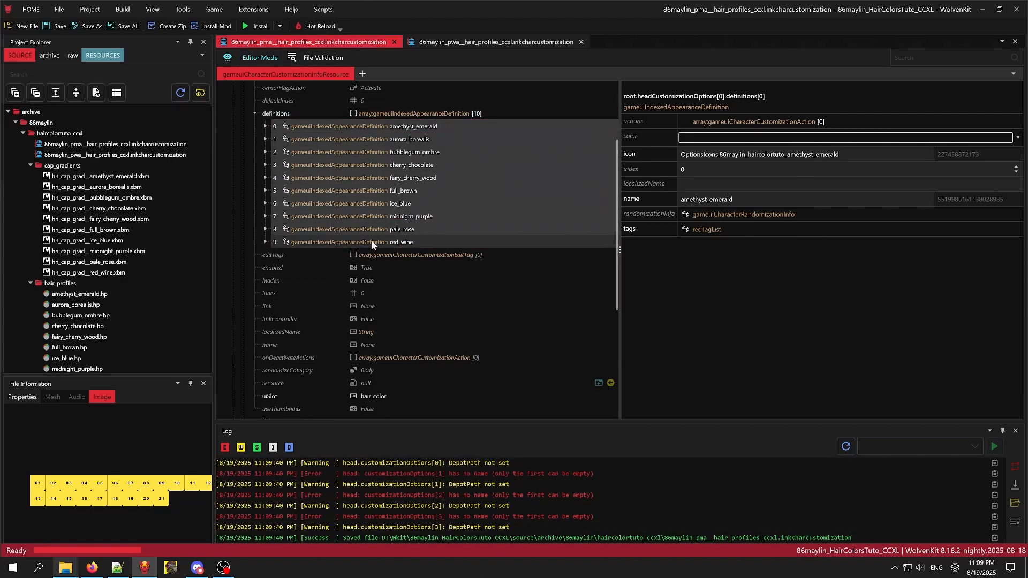
right_click(364, 218)
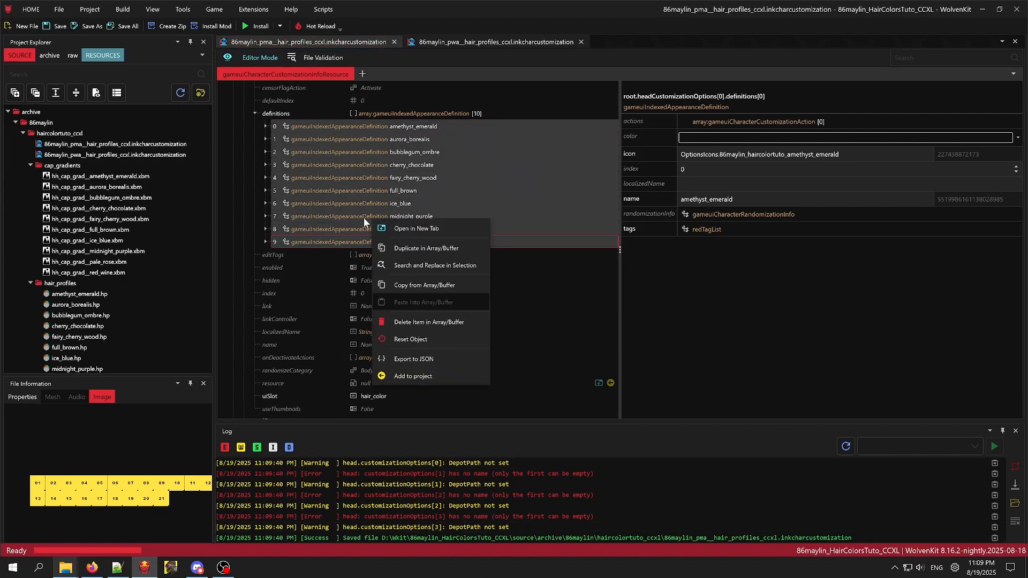
click(422, 285)
Clear the definitions array of the second headCustomizationOptions entry (beard_color) and paste the copied definitions into it.
scroll(526, 248, down, 5)
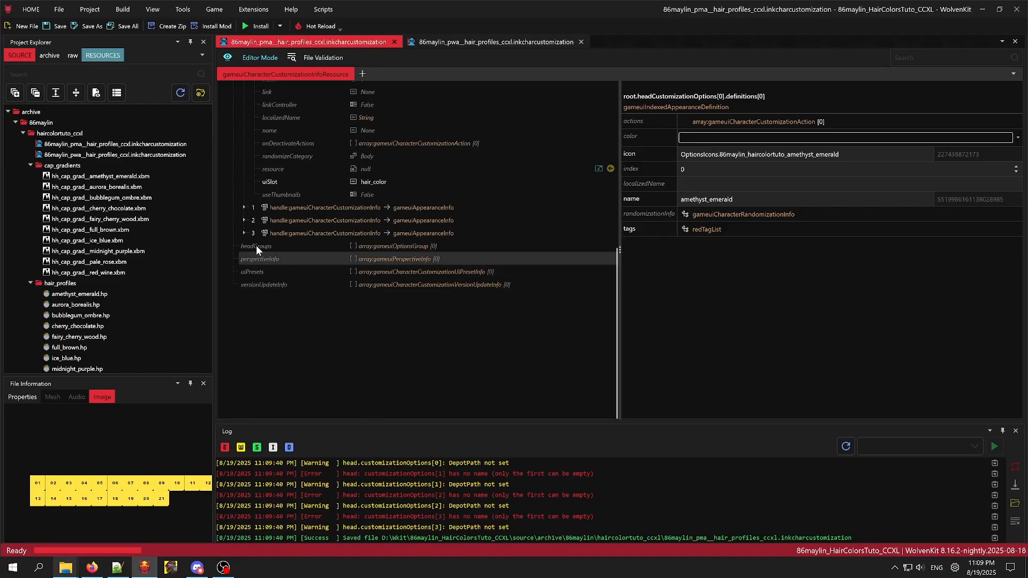
scroll(243, 207, down, 2)
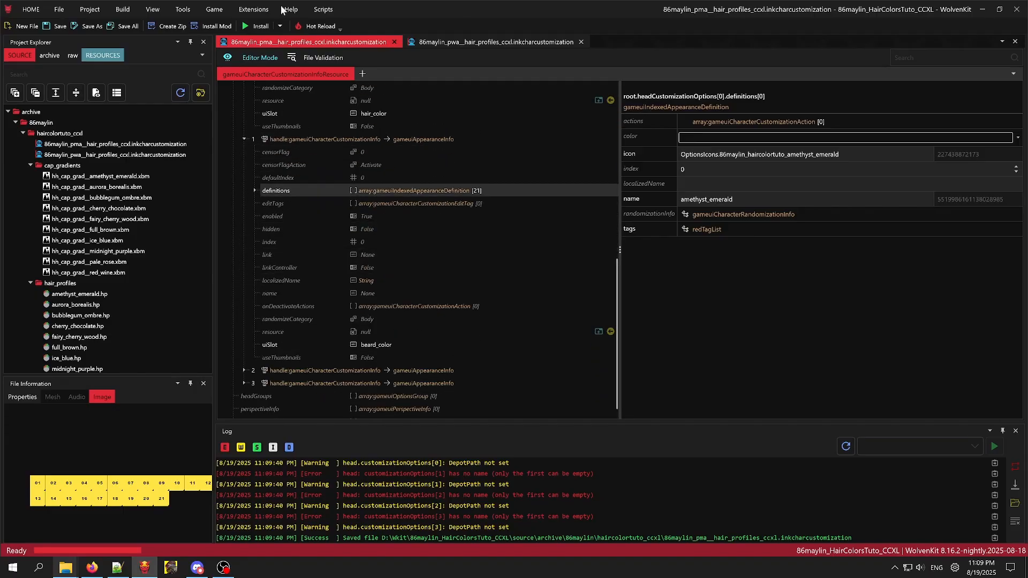
click(255, 191)
click(296, 191)
right_click(296, 191)
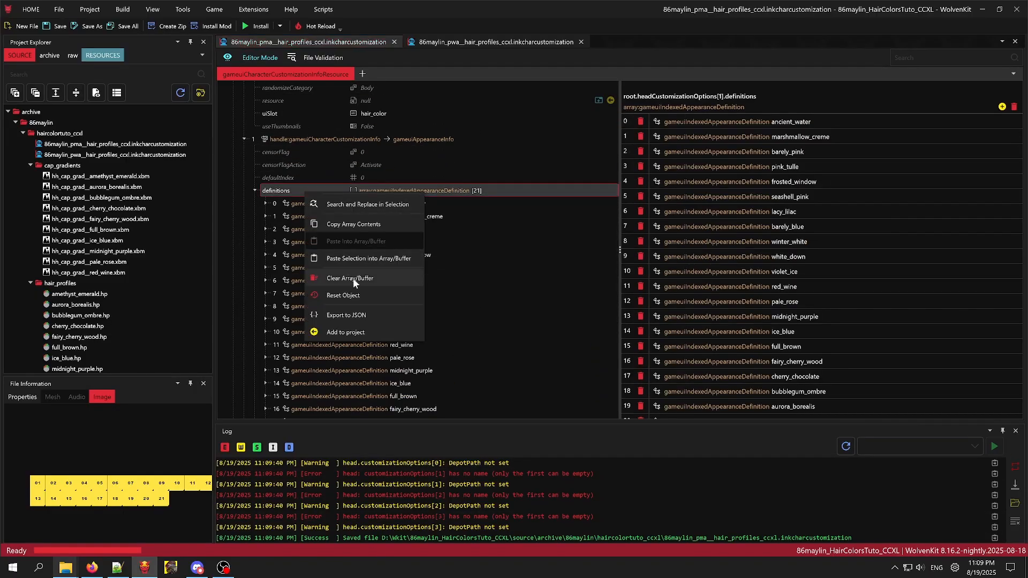
click(352, 277)
right_click(314, 190)
click(361, 255)
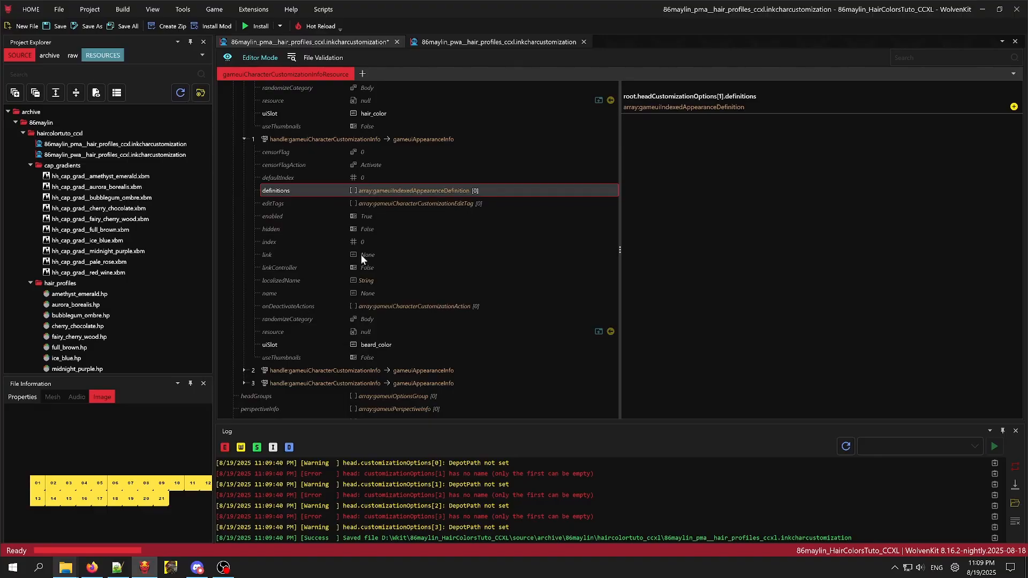
Copy the definitions amethyst_emerald through red_wine again from the first headCustomizationOptions entry (hair_color).
scroll(365, 309, down, 2)
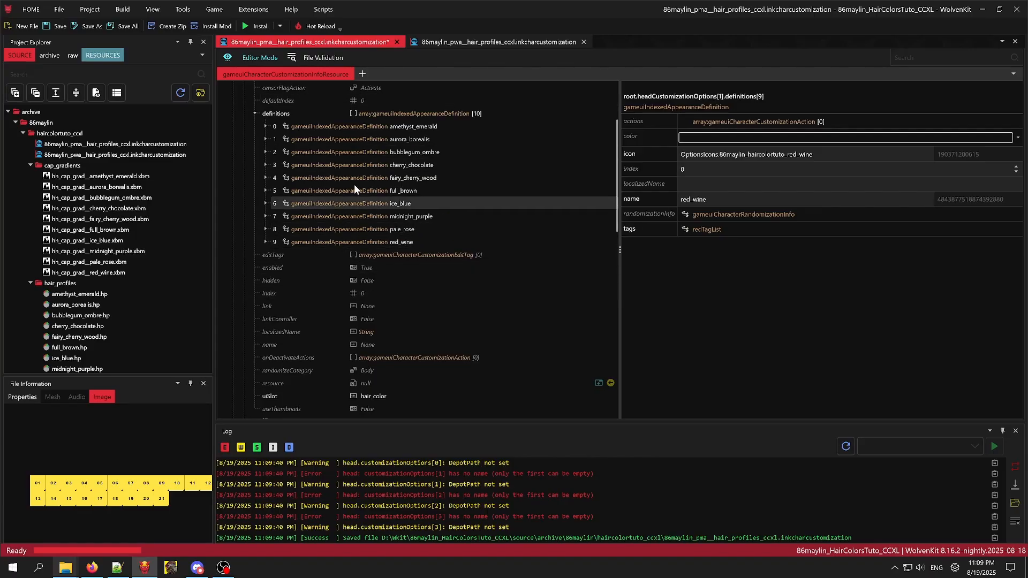
scroll(396, 282, down, 2)
scroll(390, 294, down, 1)
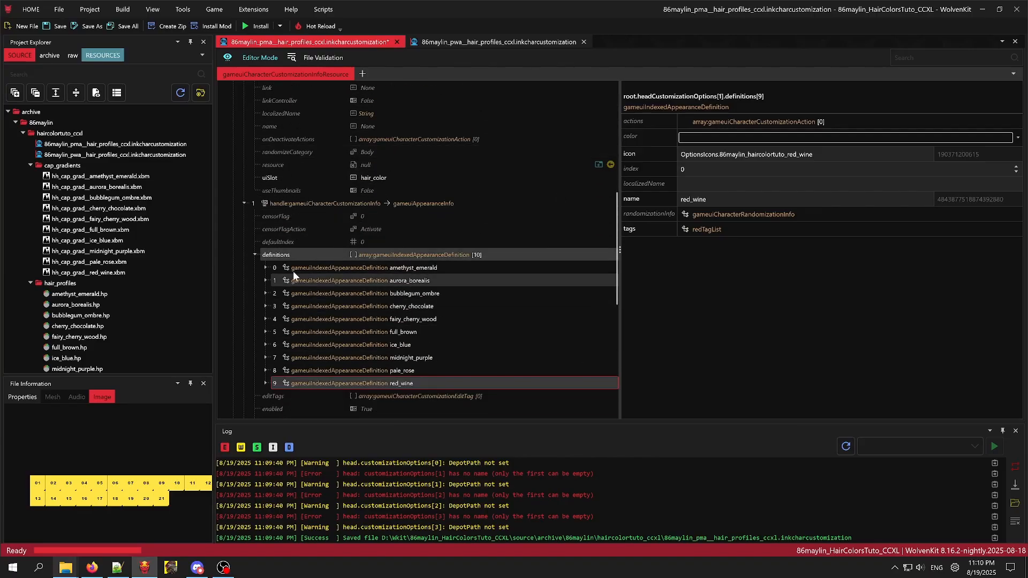
scroll(446, 300, up, 6)
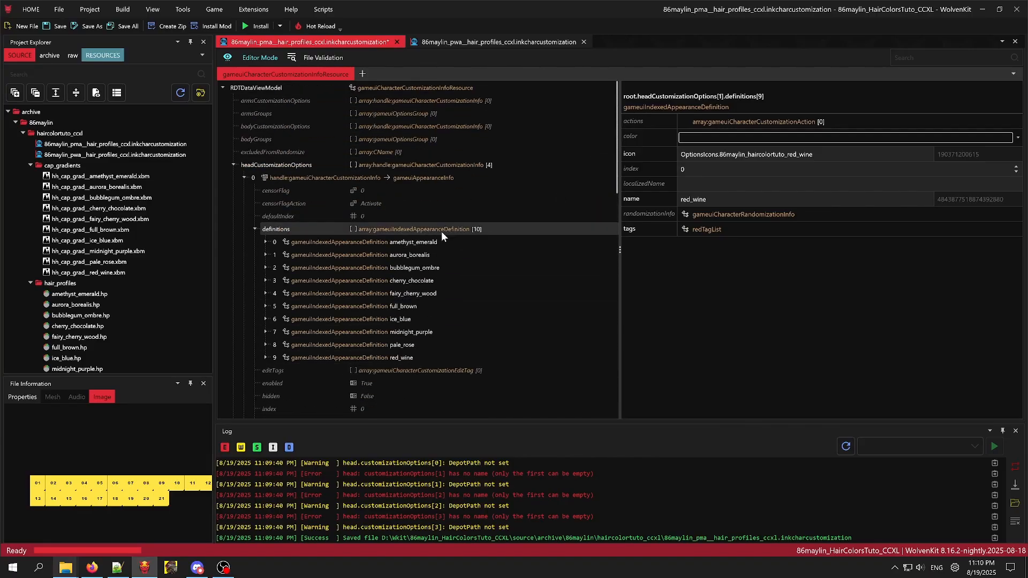
click(427, 241)
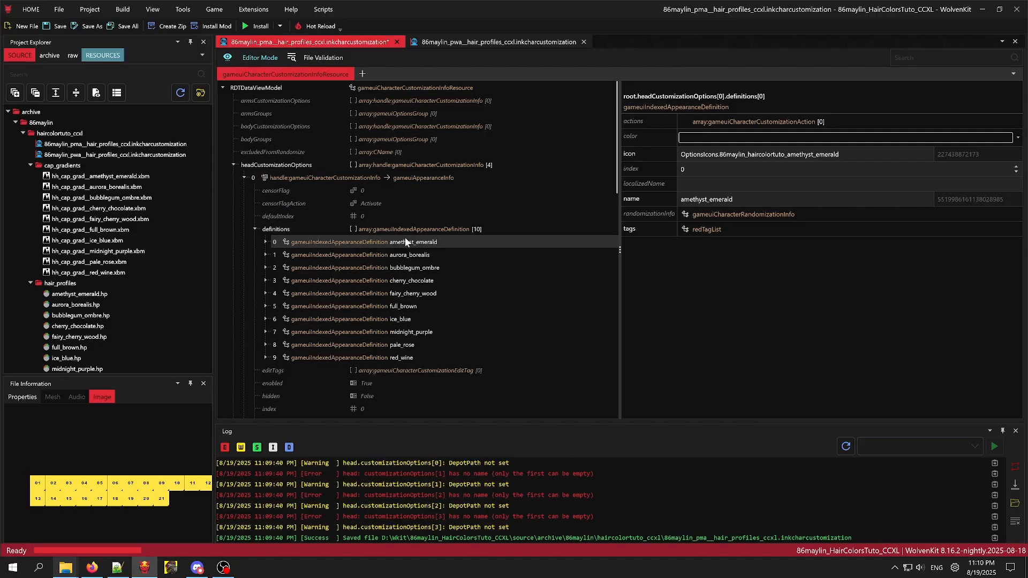
shift+click(427, 358)
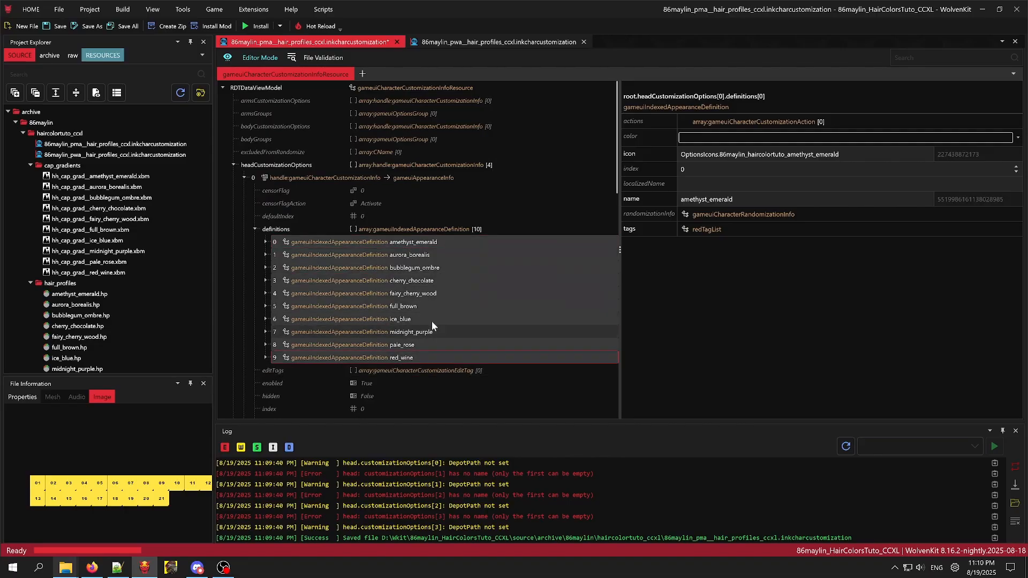
scroll(432, 320, down, 3)
right_click(405, 150)
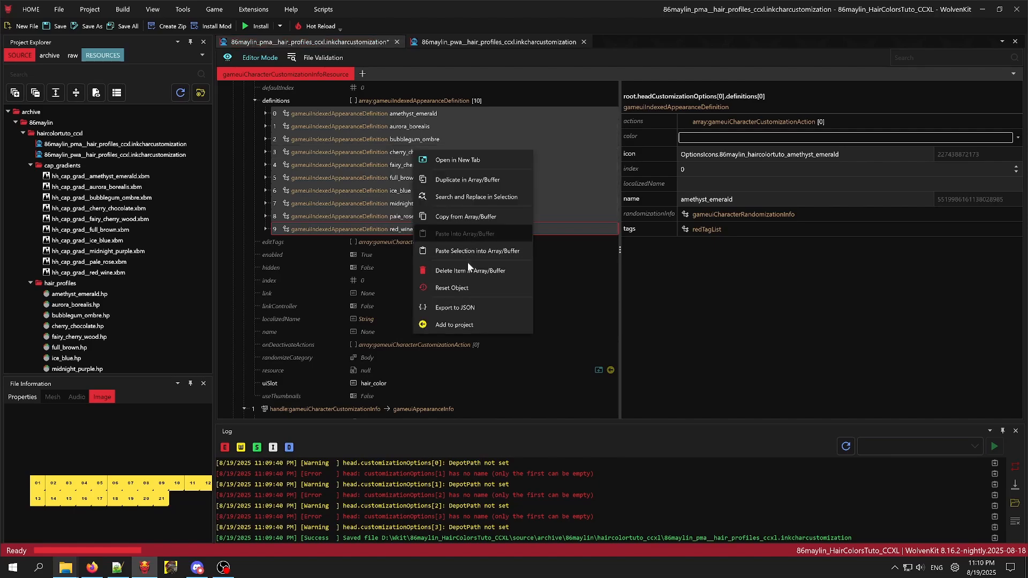
click(456, 219)
Check the definitions of the first headCustomizationOptions entry and compare their list with the second entry's definitions.
click(423, 230)
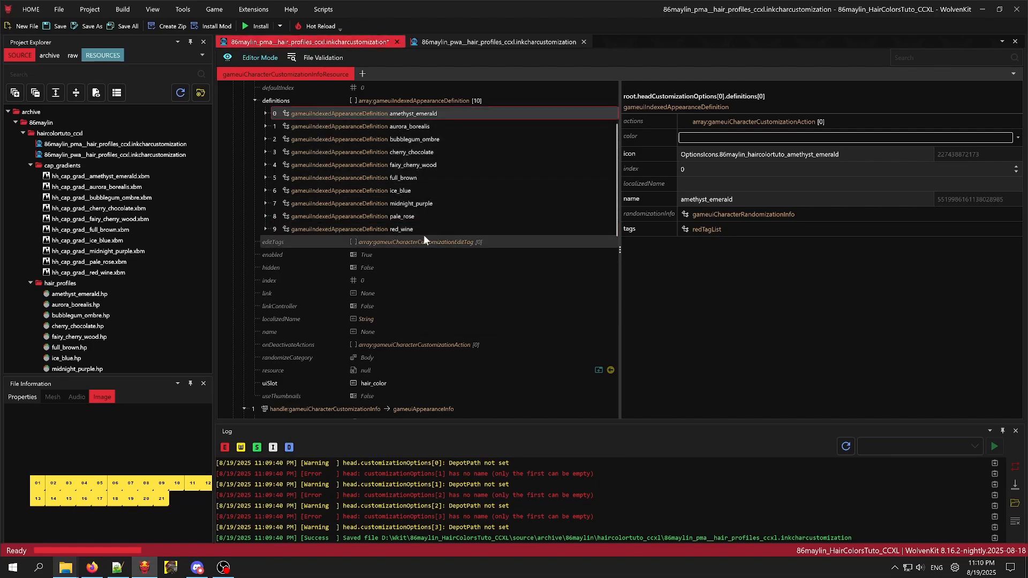
shift+click(413, 113)
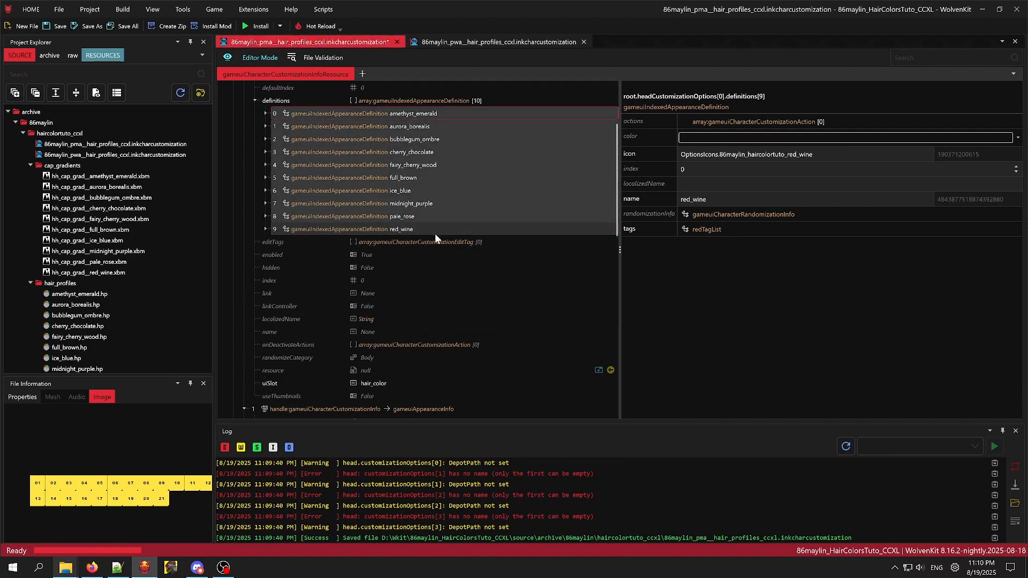
click(414, 204)
click(405, 114)
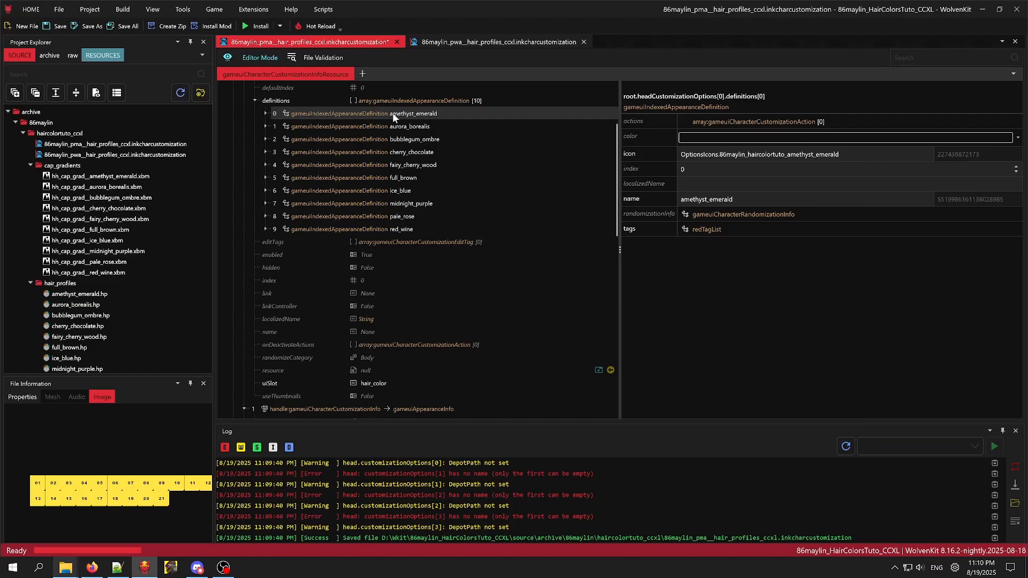
click(421, 126)
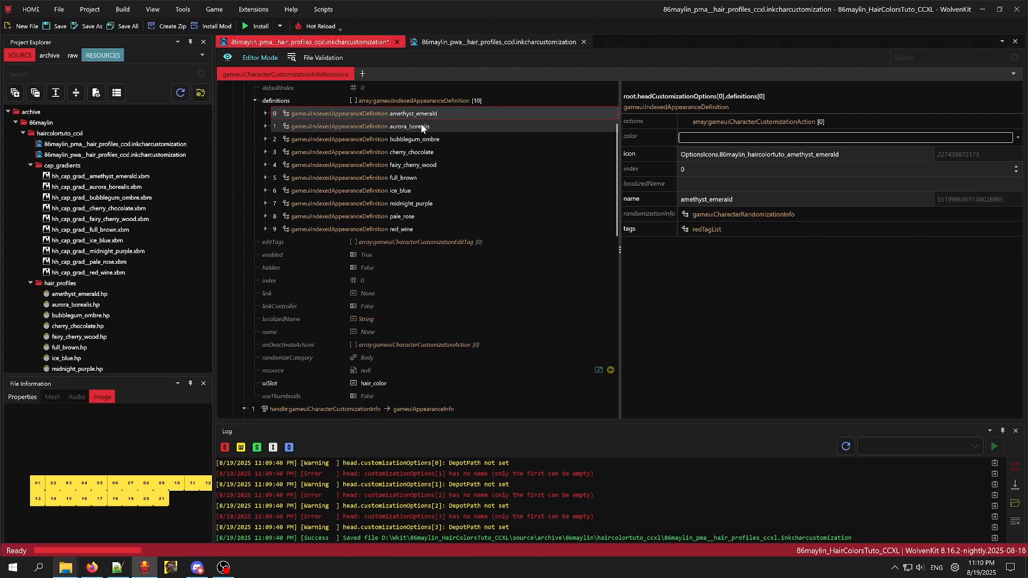
click(422, 139)
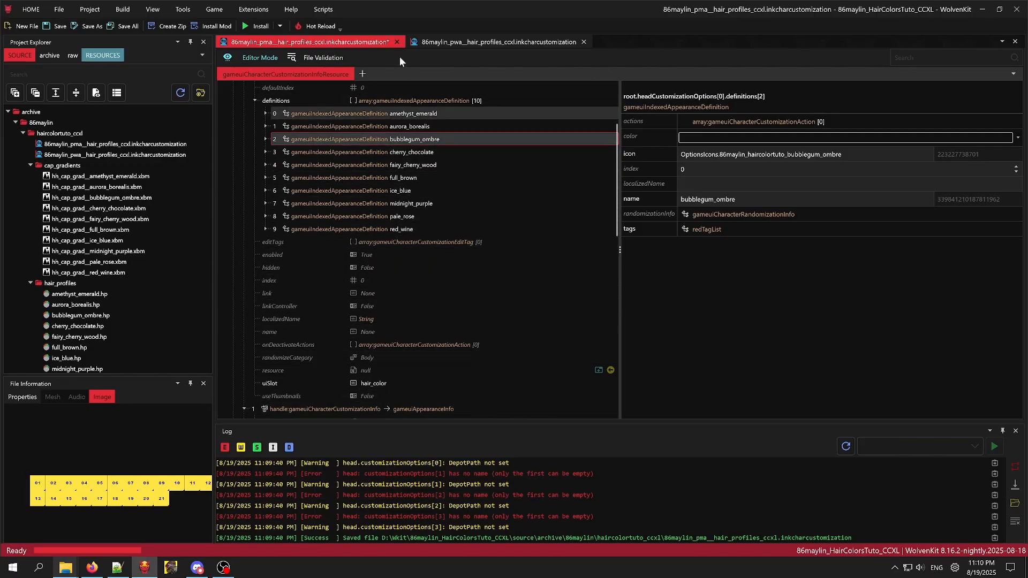
scroll(486, 185, up, 3)
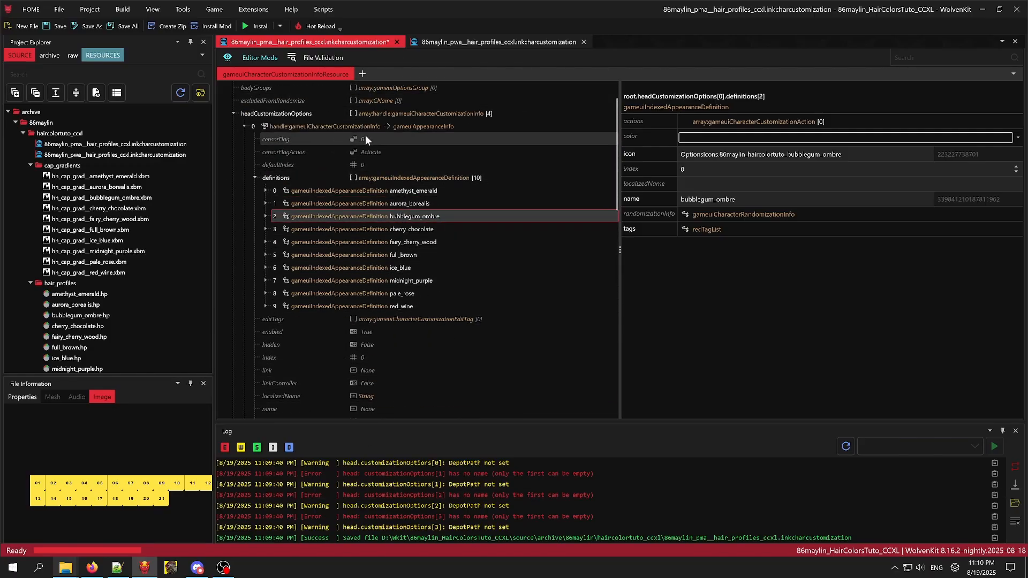
scroll(456, 241, down, 12)
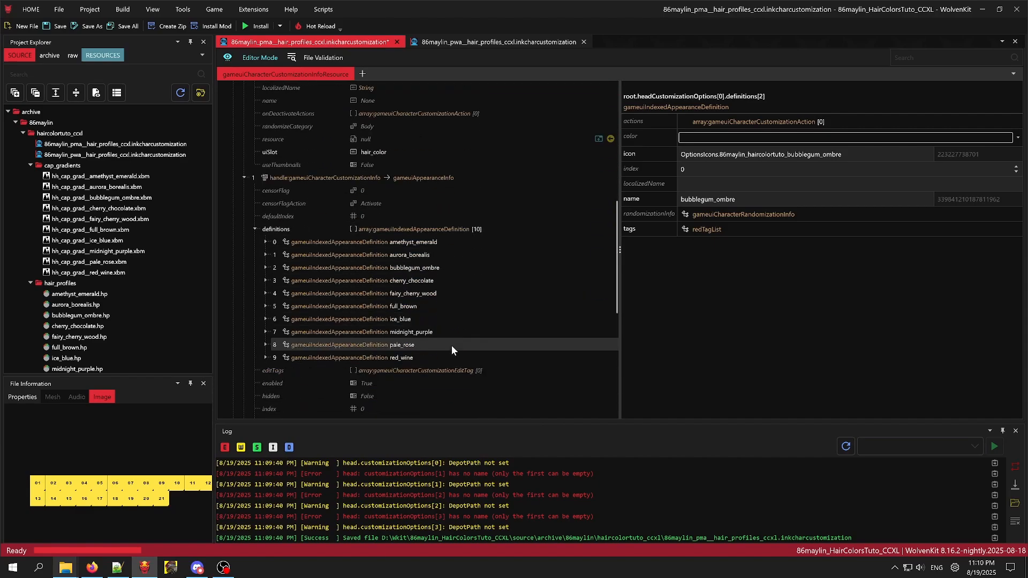
drag(616, 265, 616, 165)
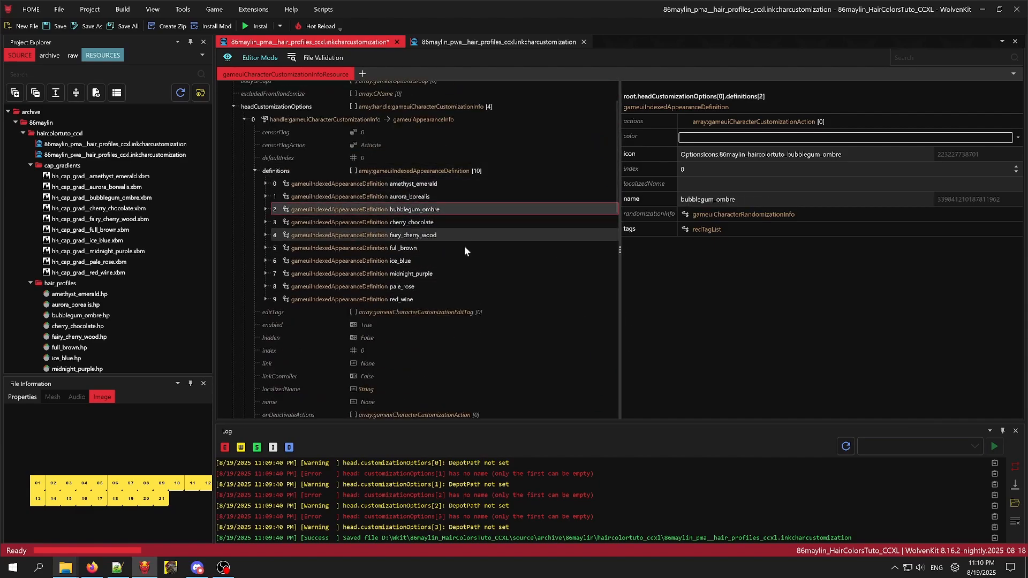
drag(616, 170, 619, 355)
scroll(476, 312, up, 6)
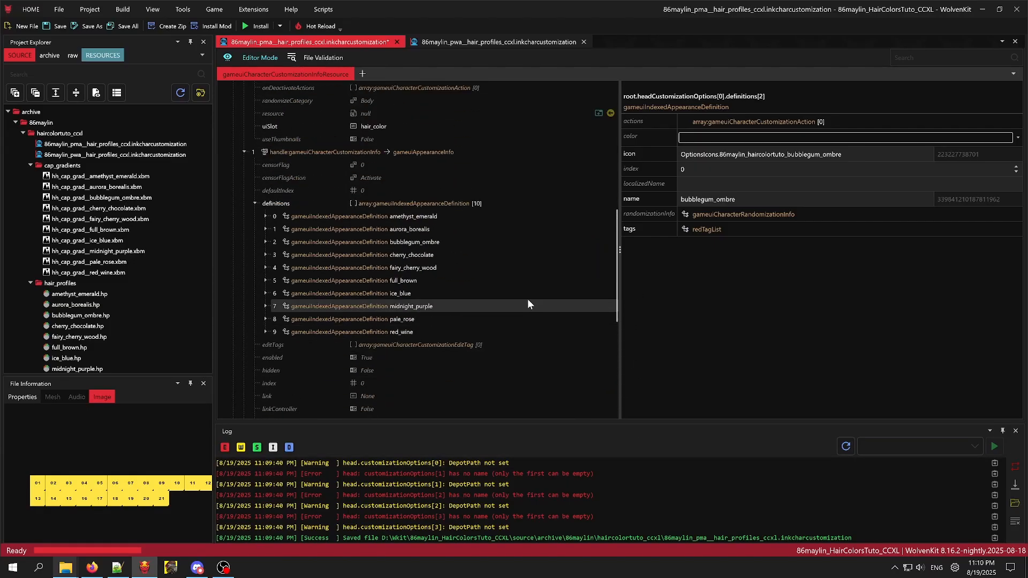
drag(615, 249, 621, 179)
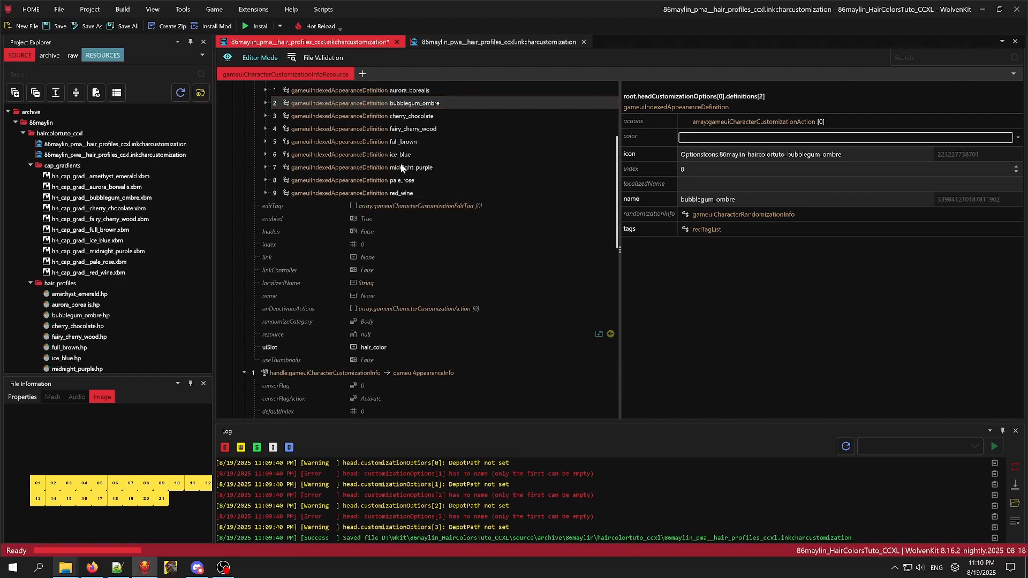
scroll(421, 294, up, 3)
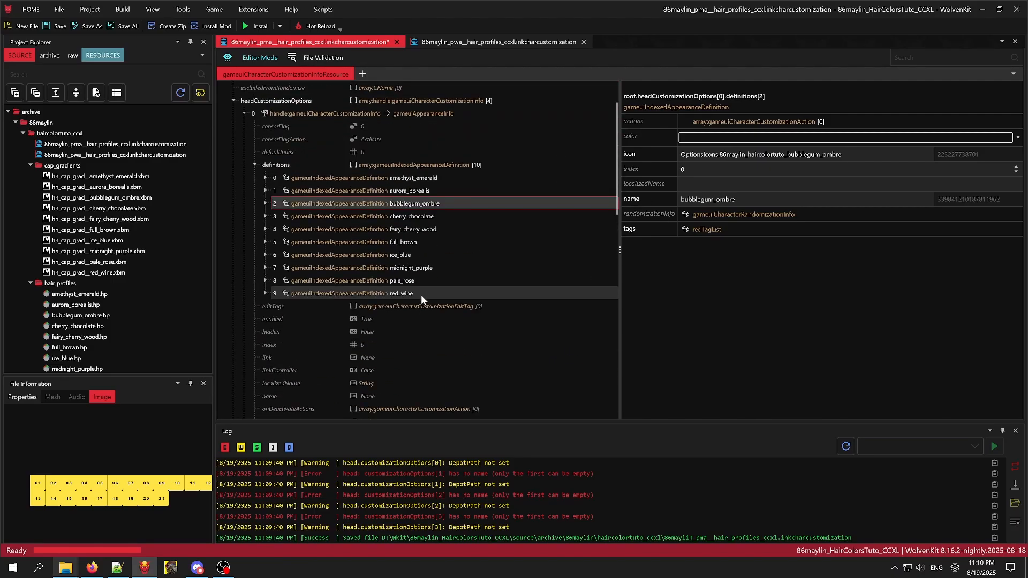
click(426, 177)
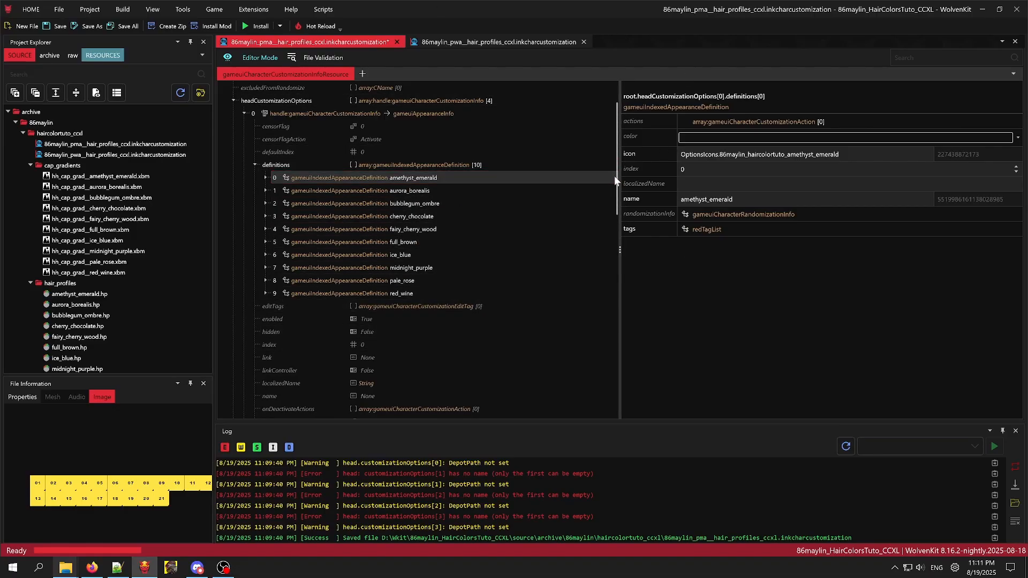
Copy the definitions amethyst_emerald through red_wine from the second headCustomizationOptions entry (beard_color).
drag(617, 176, 630, 351)
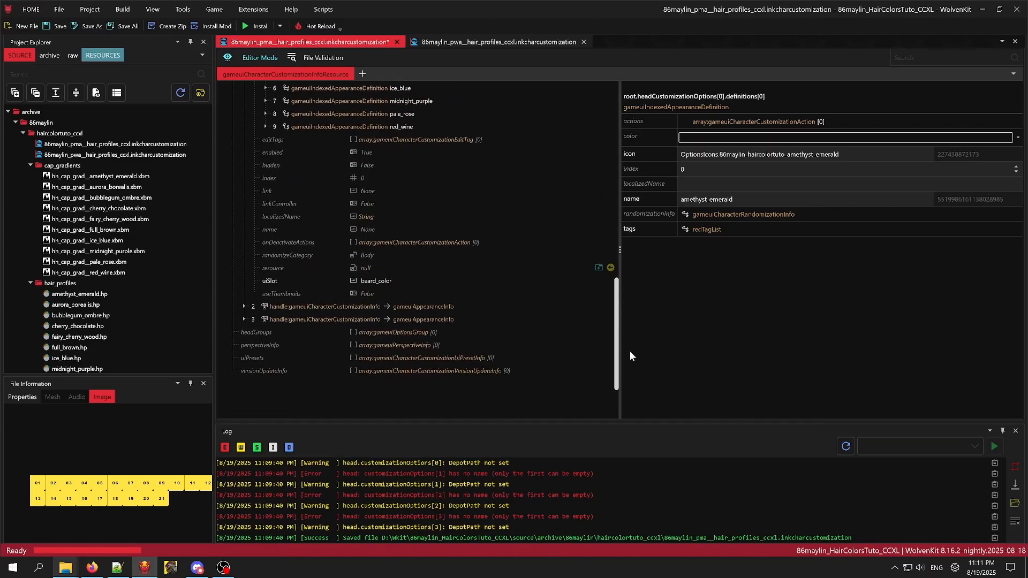
scroll(584, 321, up, 5)
click(424, 188)
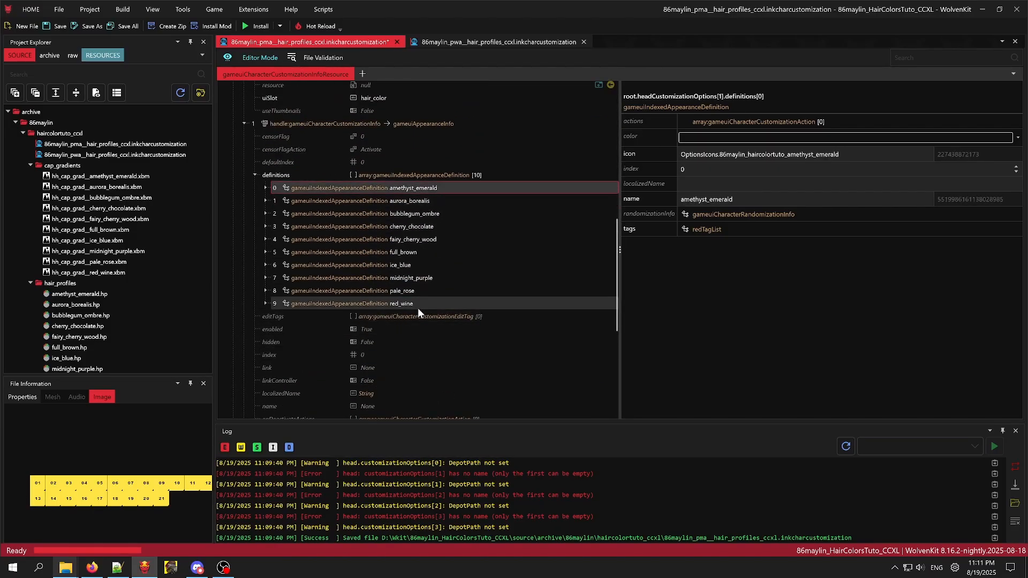
shift+click(418, 304)
right_click(424, 298)
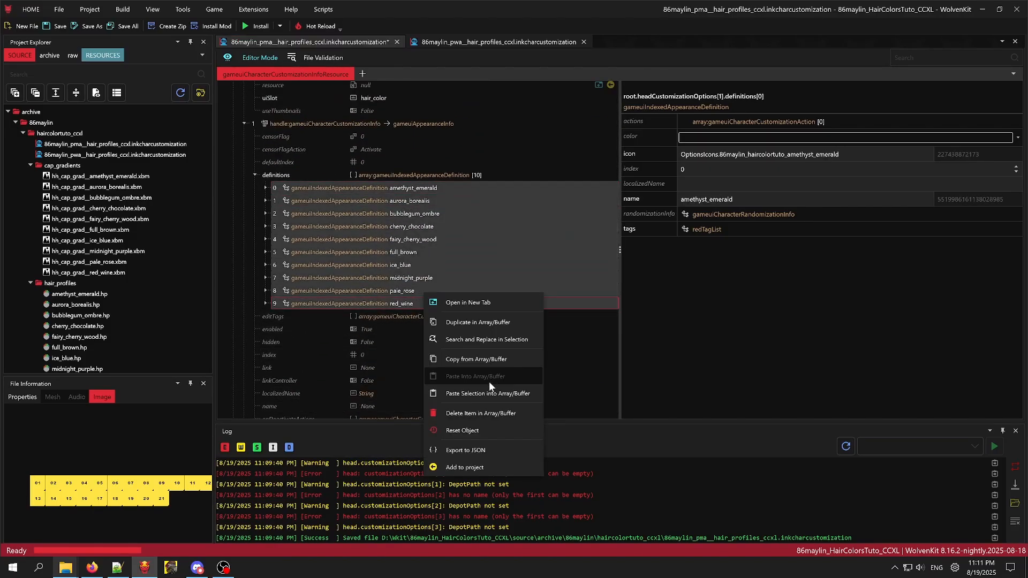
click(476, 359)
Clear the definitions array of the third headCustomizationOptions entry (eyelash_color) and paste the copied definitions into it.
scroll(362, 239, down, 5)
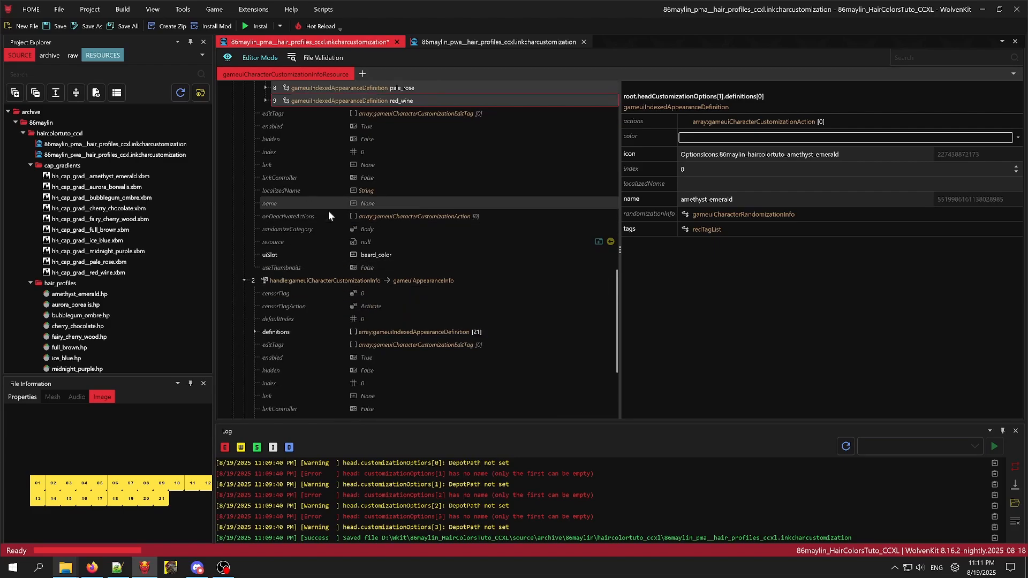
scroll(300, 235, down, 3)
click(260, 255)
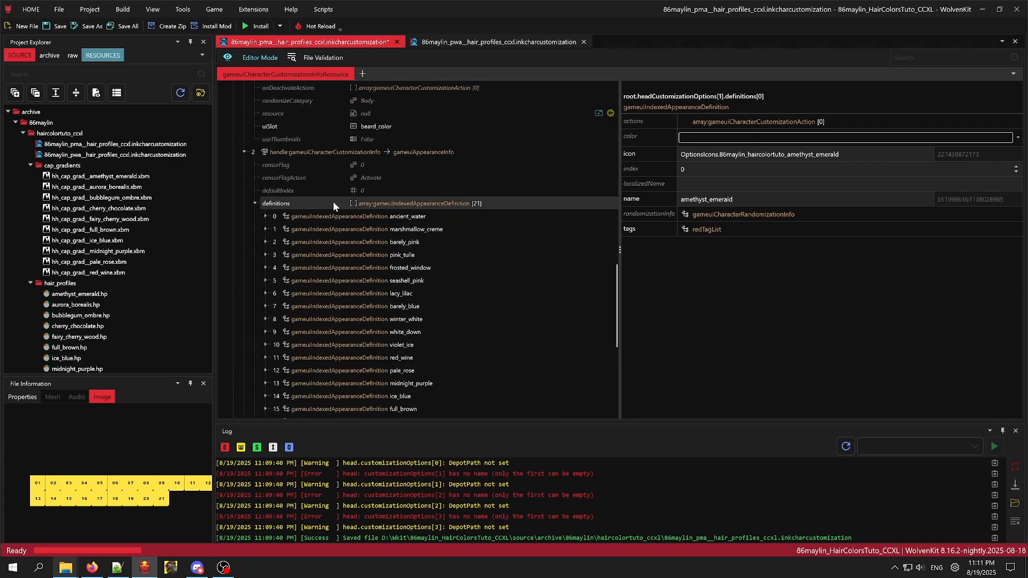
right_click(333, 201)
click(378, 284)
right_click(319, 203)
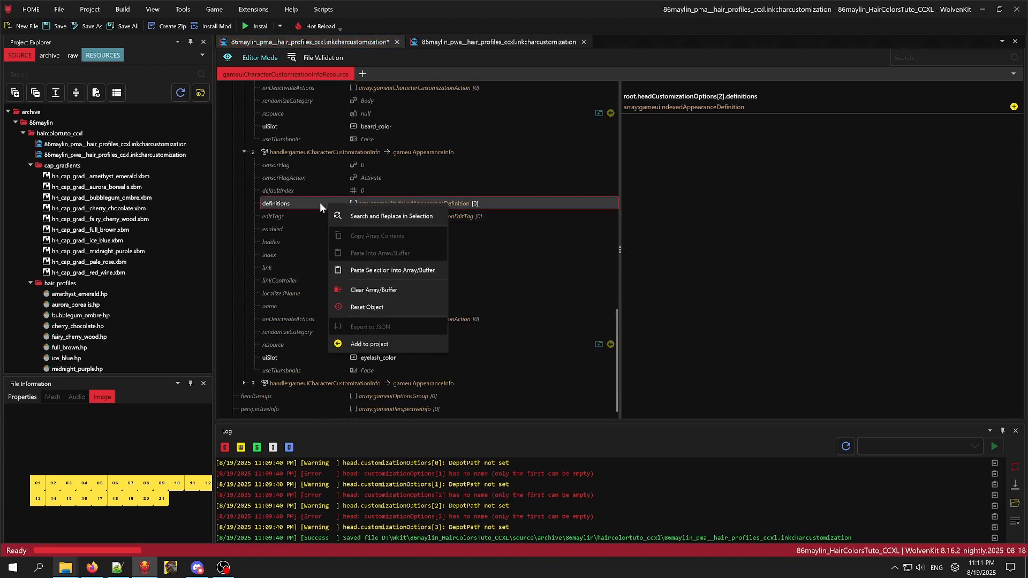
click(357, 267)
Replace the definitions of the fourth headCustomizationOptions entry with the copied ones by clearing its array and pasting the selection.
scroll(357, 269, down, 4)
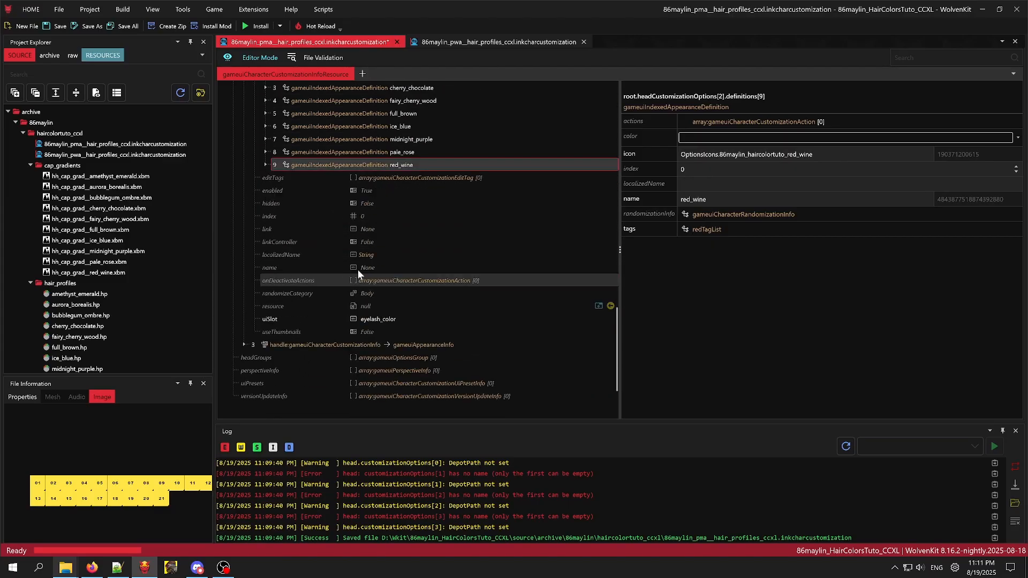
scroll(358, 269, down, 2)
click(244, 293)
scroll(282, 246, down, 2)
click(255, 268)
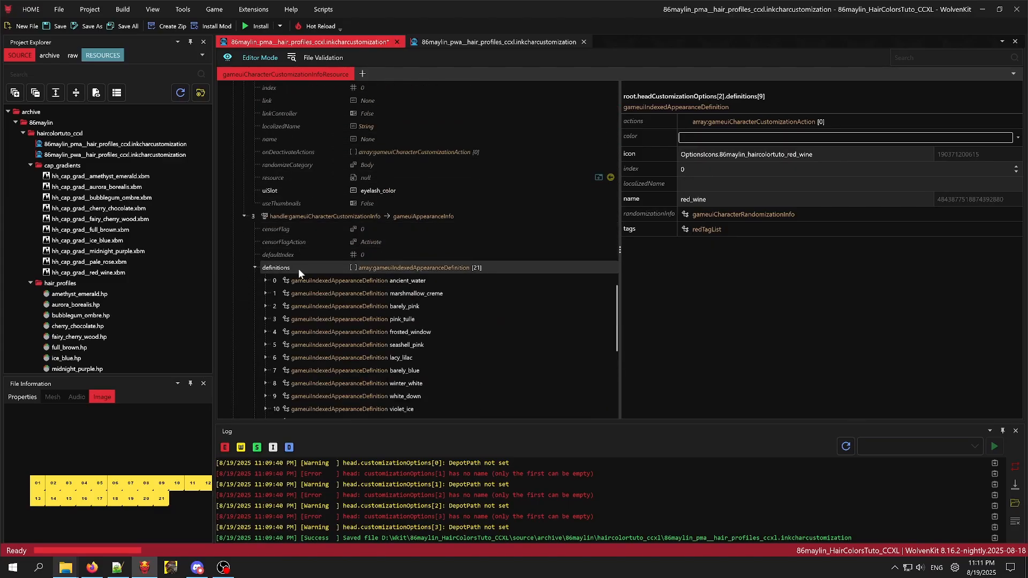
right_click(299, 268)
click(364, 353)
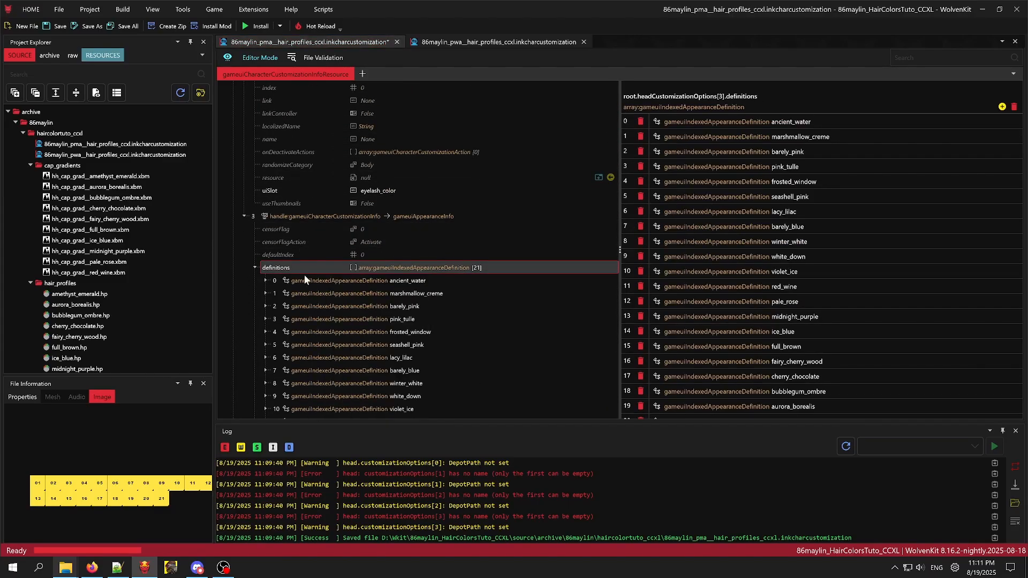
right_click(306, 268)
click(367, 336)
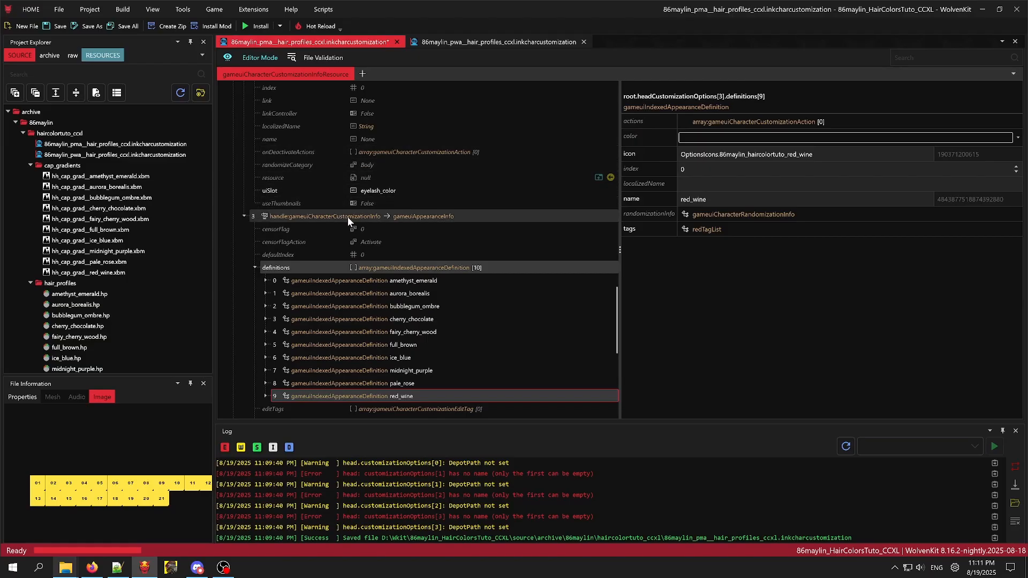
Save the pma inkcharcustomization file and expand the first headCustomizationOptions entry's definitions in the pwa file.
key(ctrl+s)
click(497, 42)
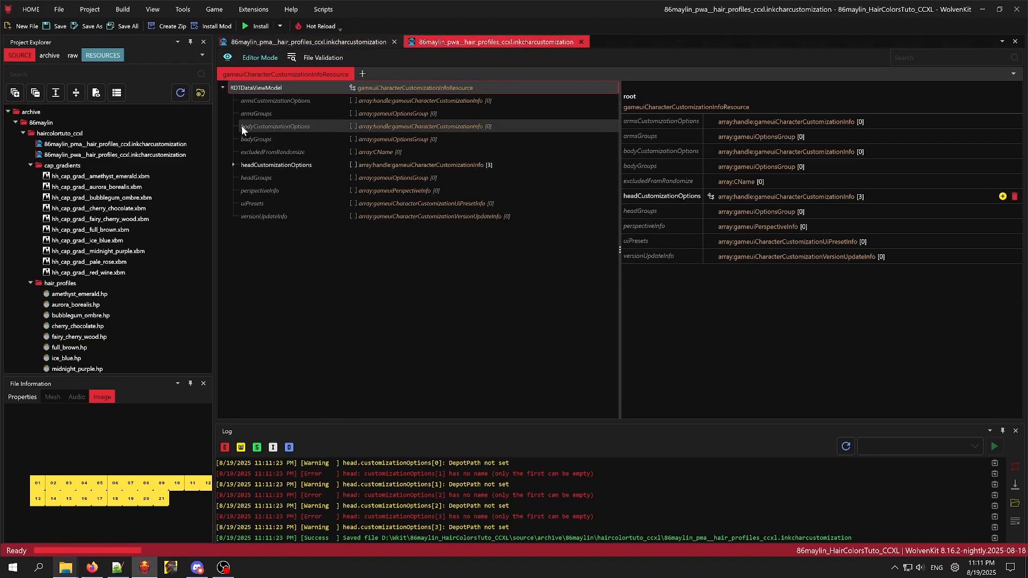
click(234, 164)
click(312, 40)
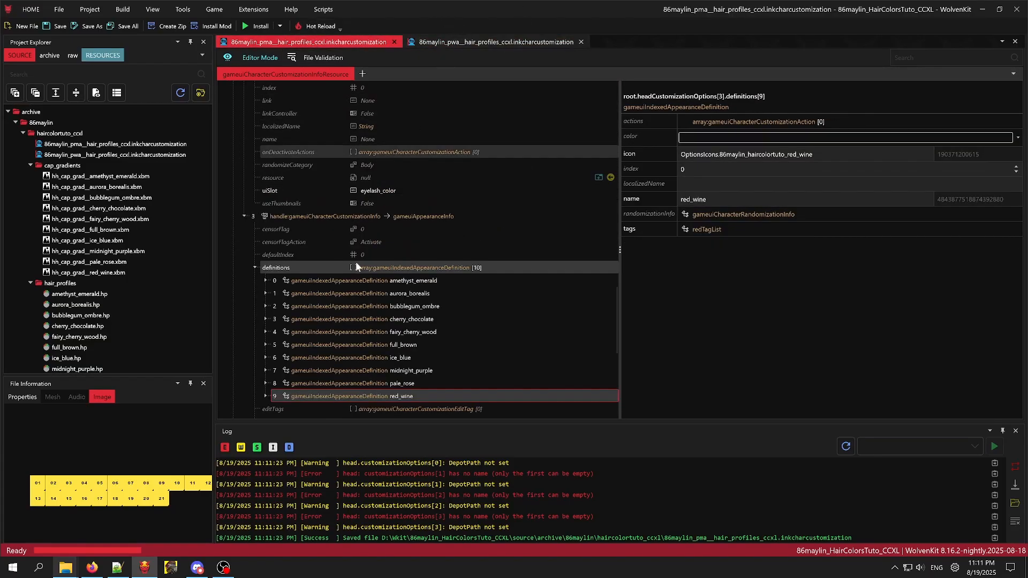
click(431, 41)
click(244, 178)
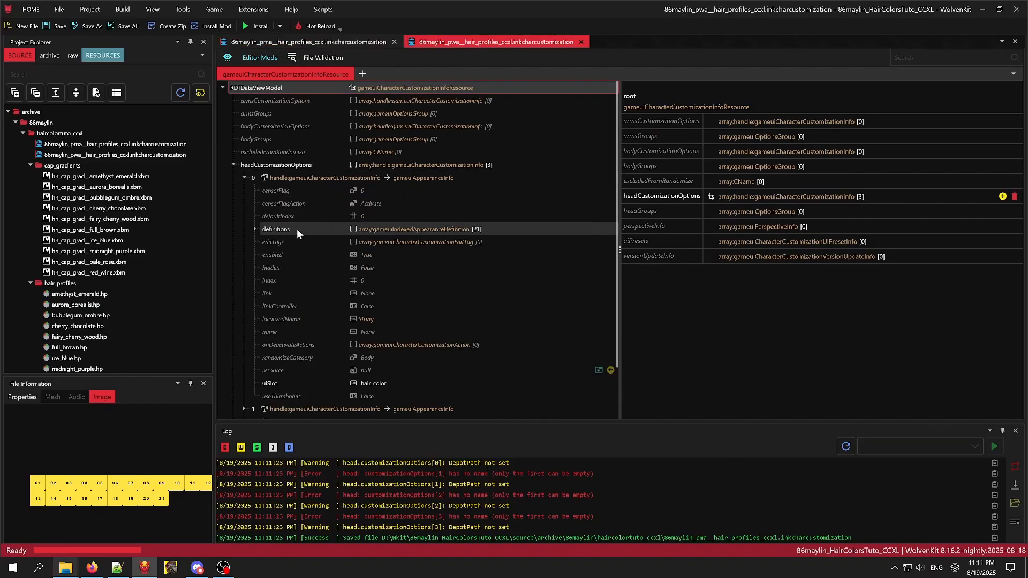
click(255, 229)
click(313, 41)
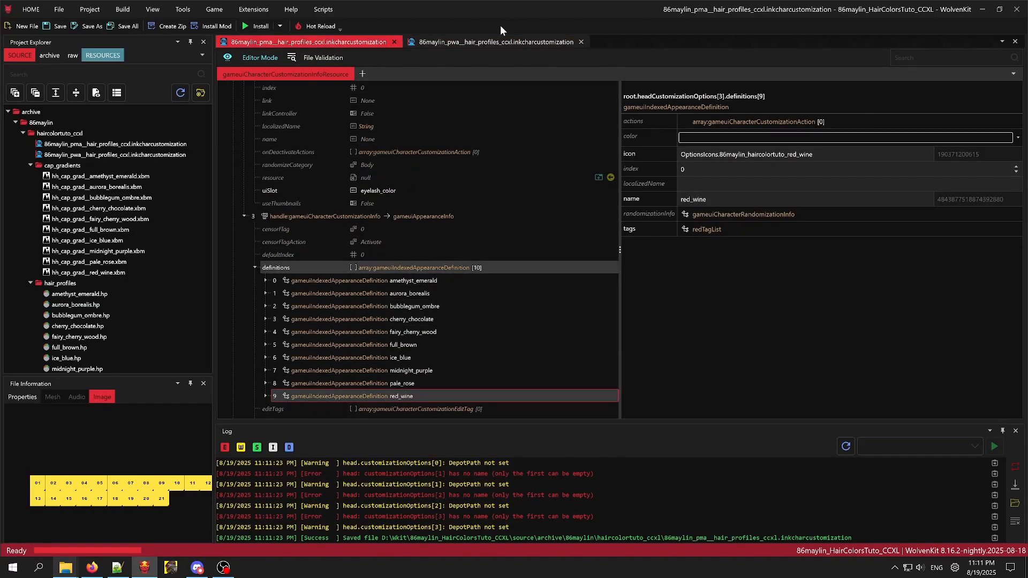
click(497, 41)
Clear the definitions array of the pwa file's first headCustomizationOptions entry (hair_color) and paste the copied definitions into it.
right_click(345, 226)
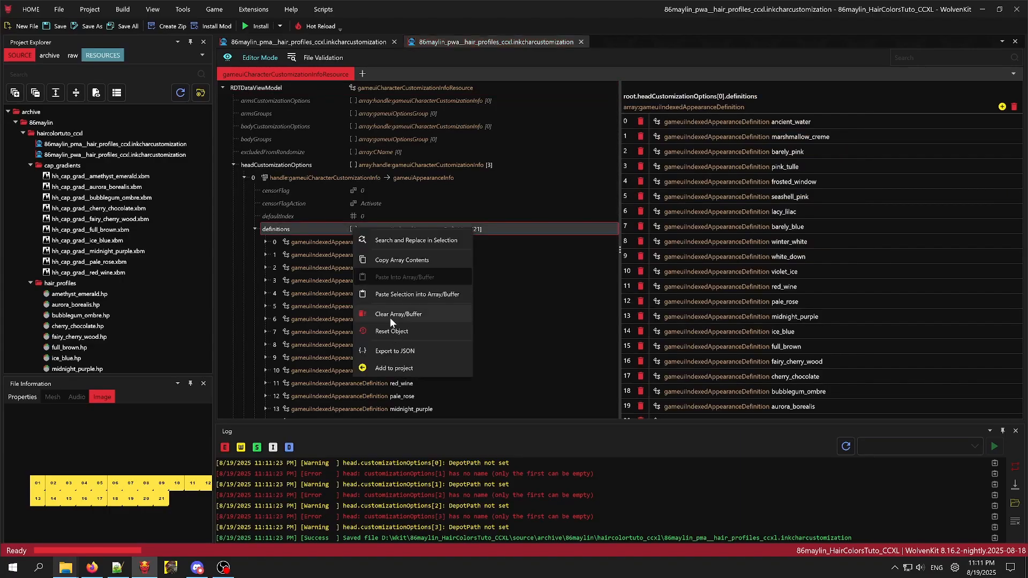
click(389, 326)
right_click(321, 230)
click(347, 296)
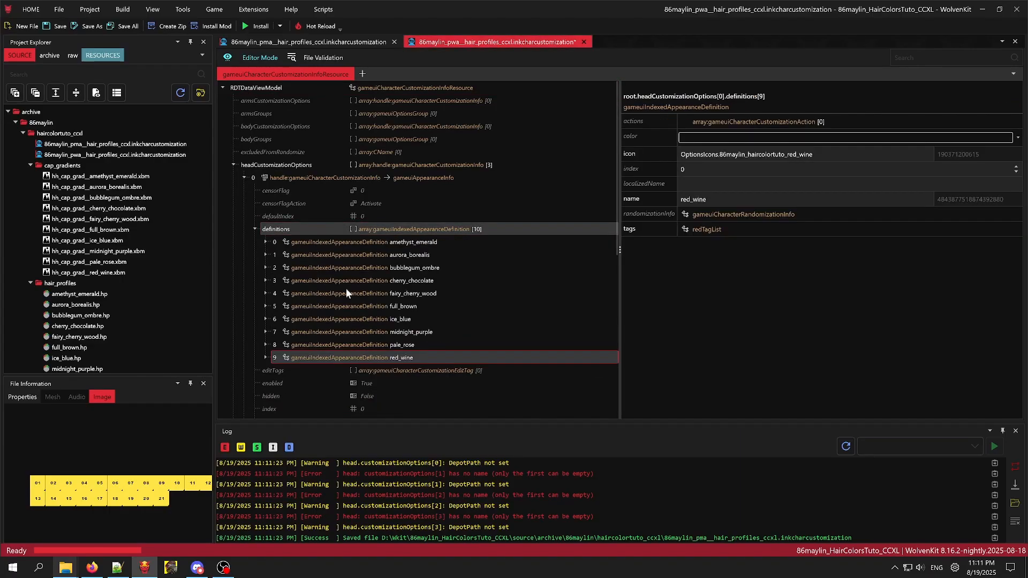
click(336, 229)
right_click(320, 227)
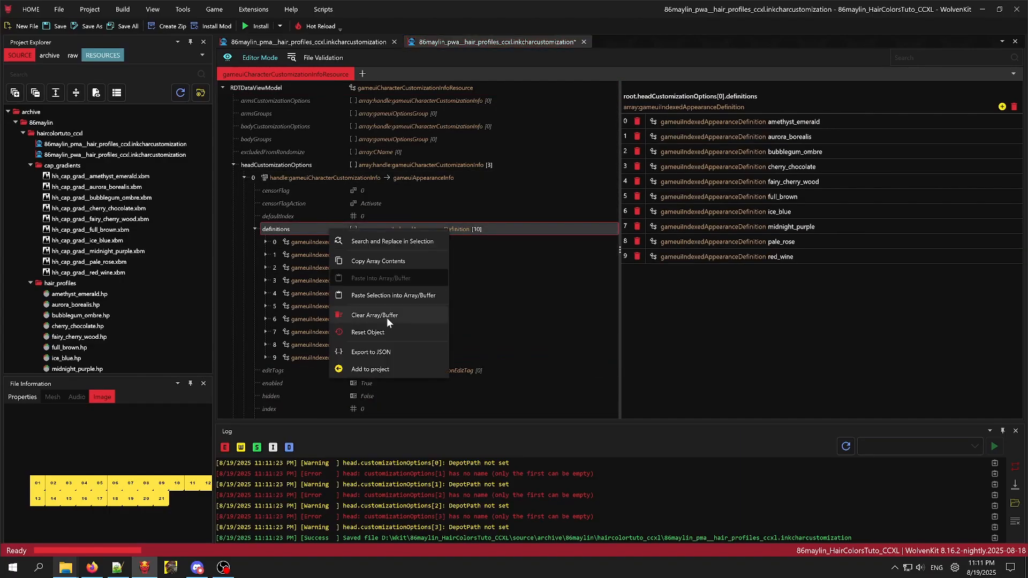
Expand the second headCustomizationOptions entry and its definitions in the pwa file.
click(315, 242)
scroll(353, 337, down, 5)
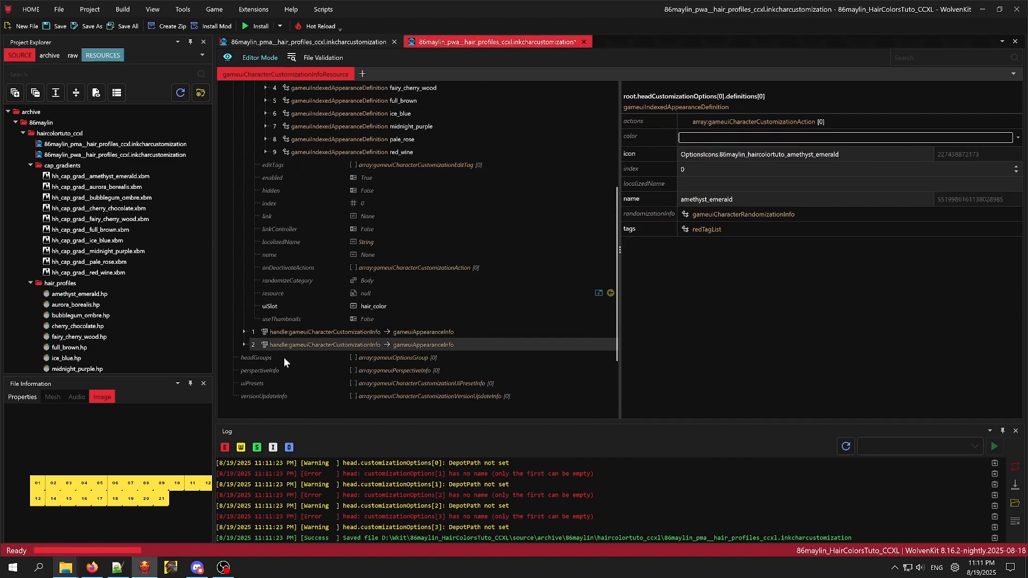
click(250, 333)
click(244, 332)
click(256, 383)
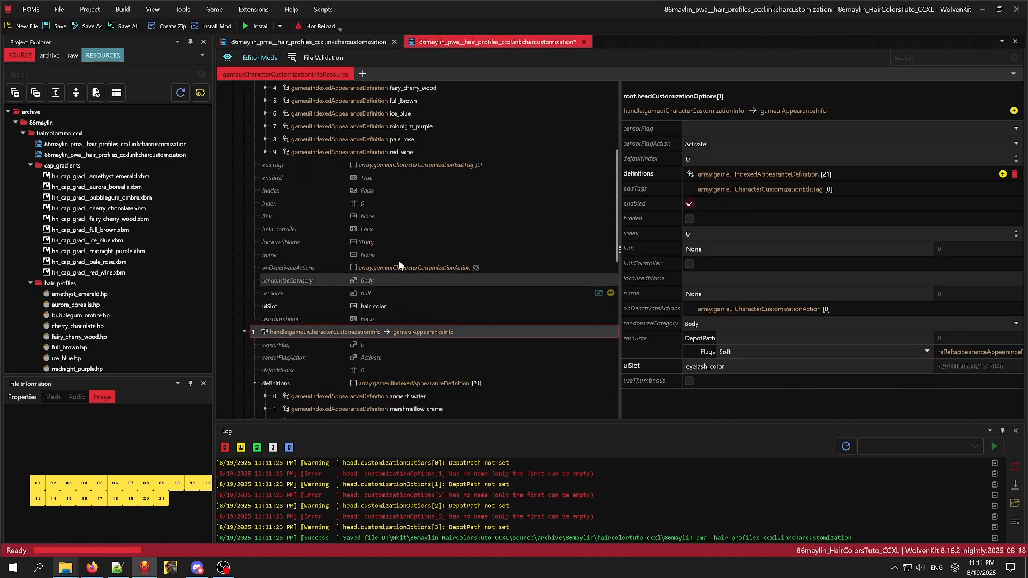
Clear the definitions array of the eyelash_color entry in the pwa file and paste the copied definitions into it.
scroll(399, 260, down, 4)
click(343, 282)
scroll(362, 318, down, 3)
scroll(399, 374, down, 3)
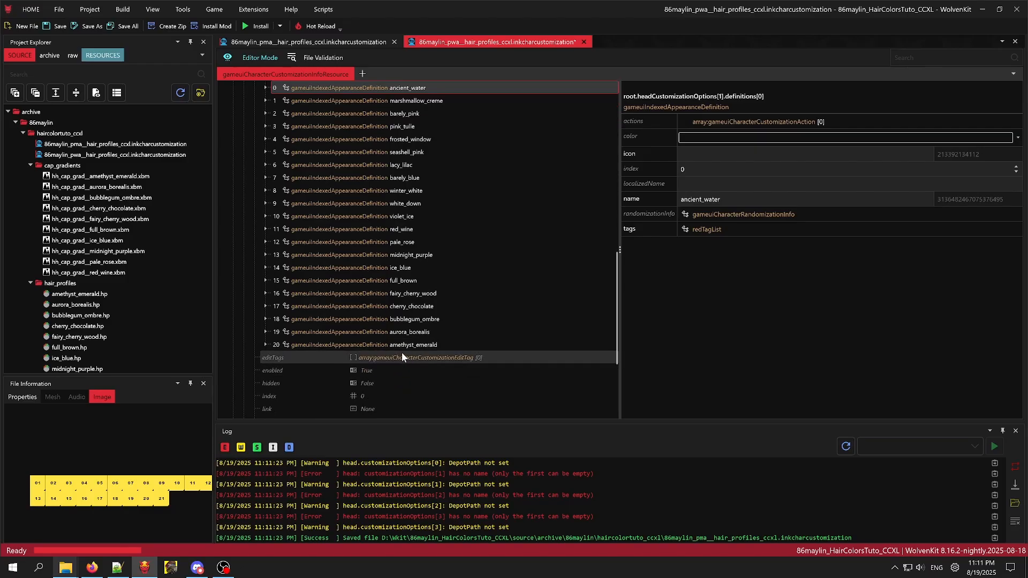
shift+click(400, 345)
right_click(407, 347)
click(456, 448)
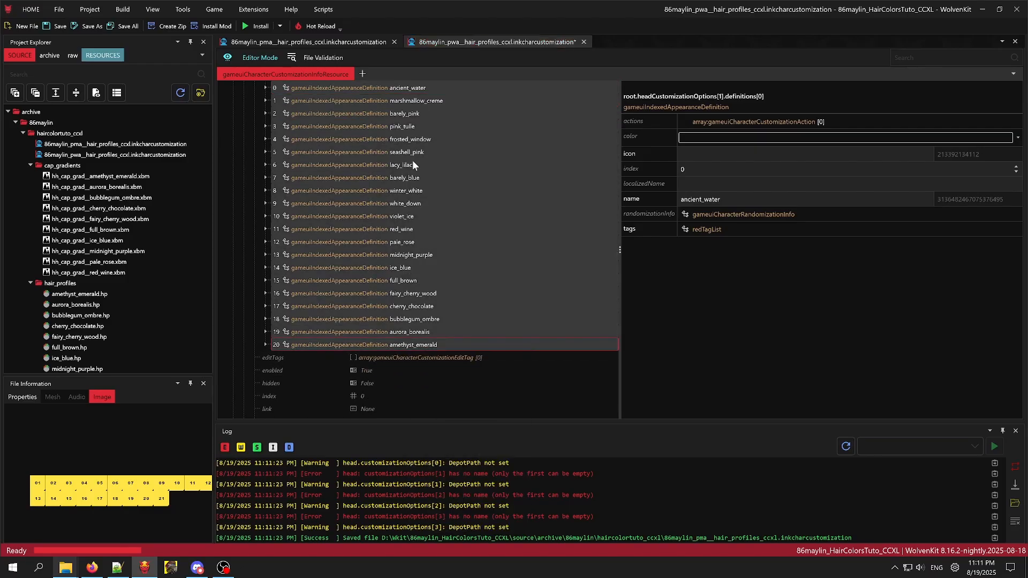
right_click(321, 161)
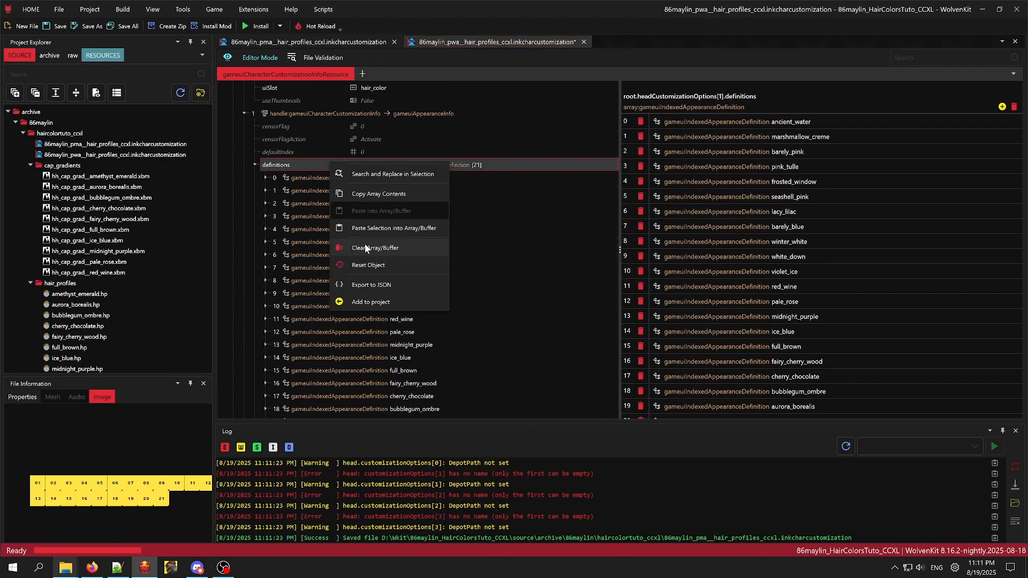
click(365, 243)
right_click(328, 180)
click(377, 239)
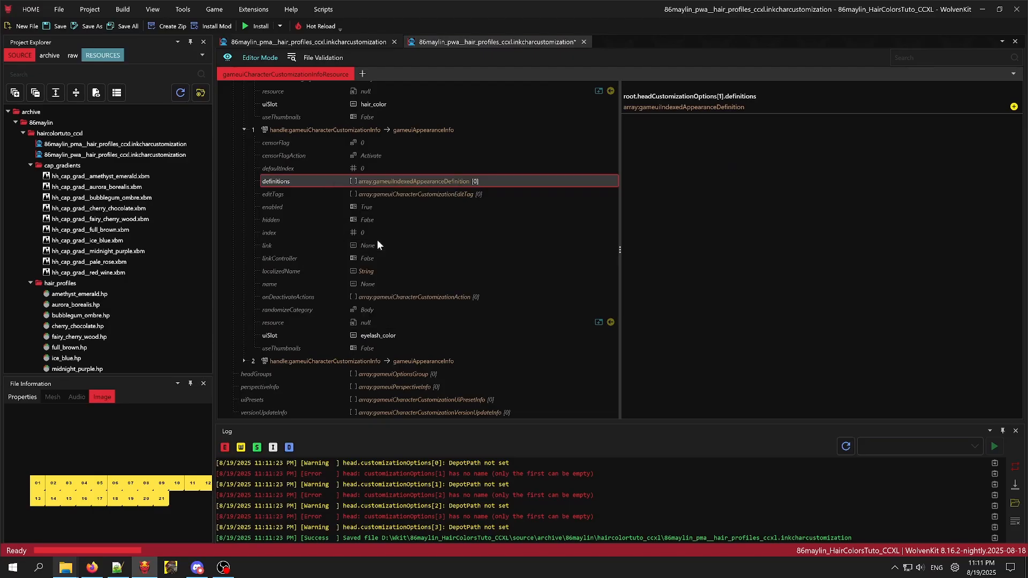
Expand the third headCustomizationOptions entry and its definitions in the pwa file.
scroll(322, 298, down, 3)
click(244, 256)
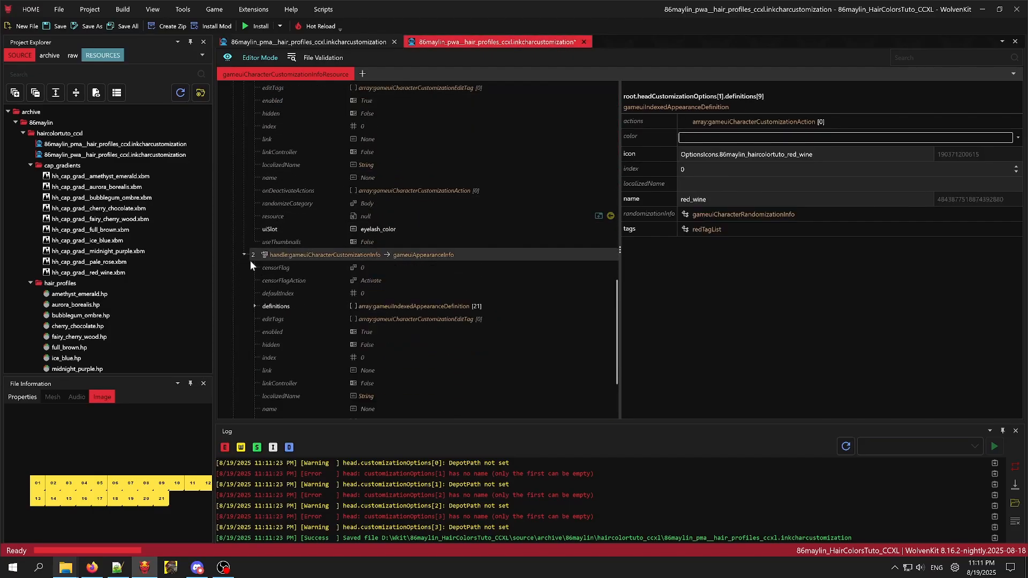
click(255, 305)
scroll(321, 268, down, 3)
Replace the eyebrows_color entry's definitions with the copied ones by clearing the array and pasting the selection, and save the pwa file.
click(320, 202)
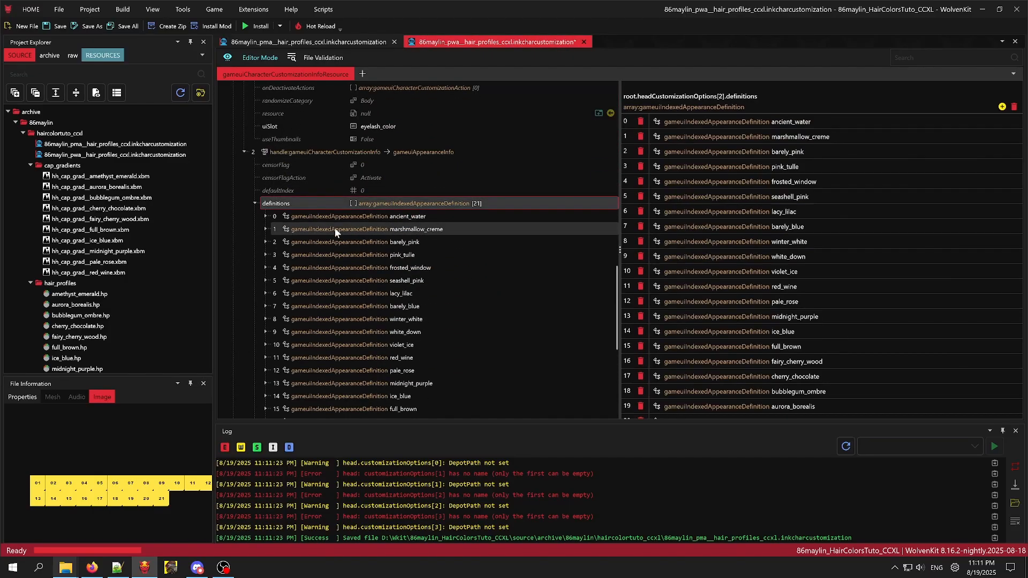
click(336, 216)
scroll(390, 400, down, 1)
scroll(353, 400, up, 1)
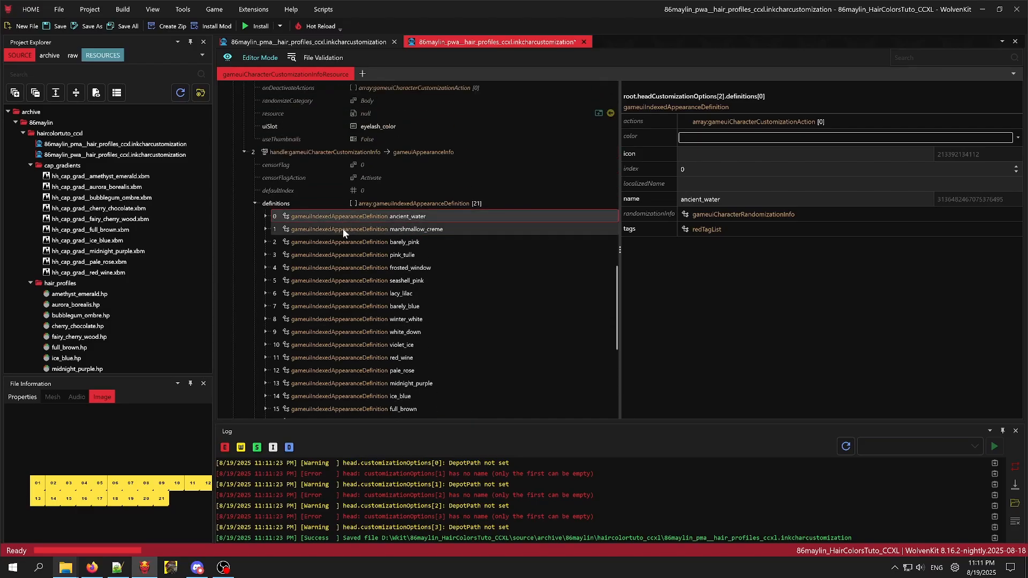
right_click(327, 202)
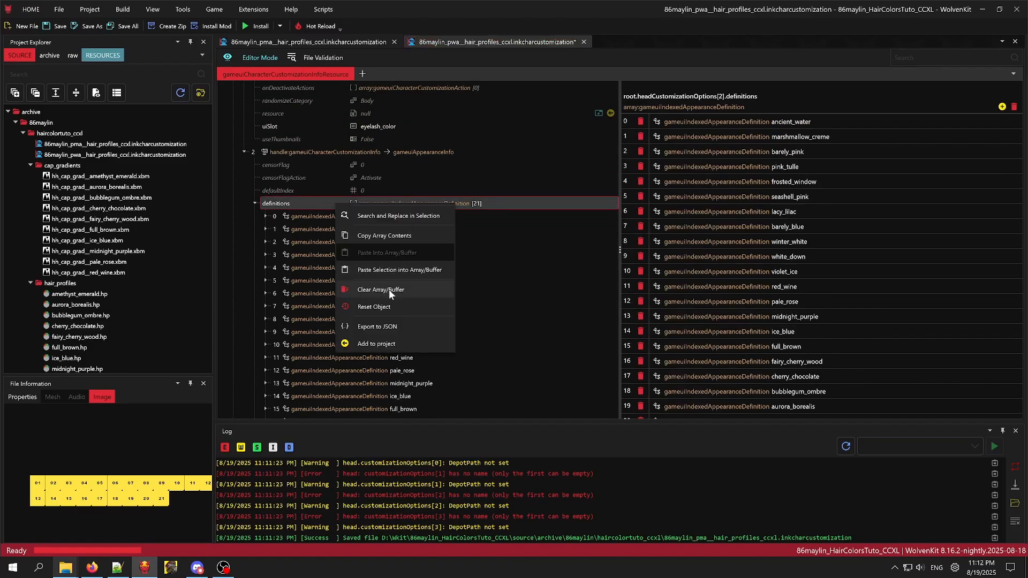
click(388, 289)
right_click(314, 203)
click(399, 266)
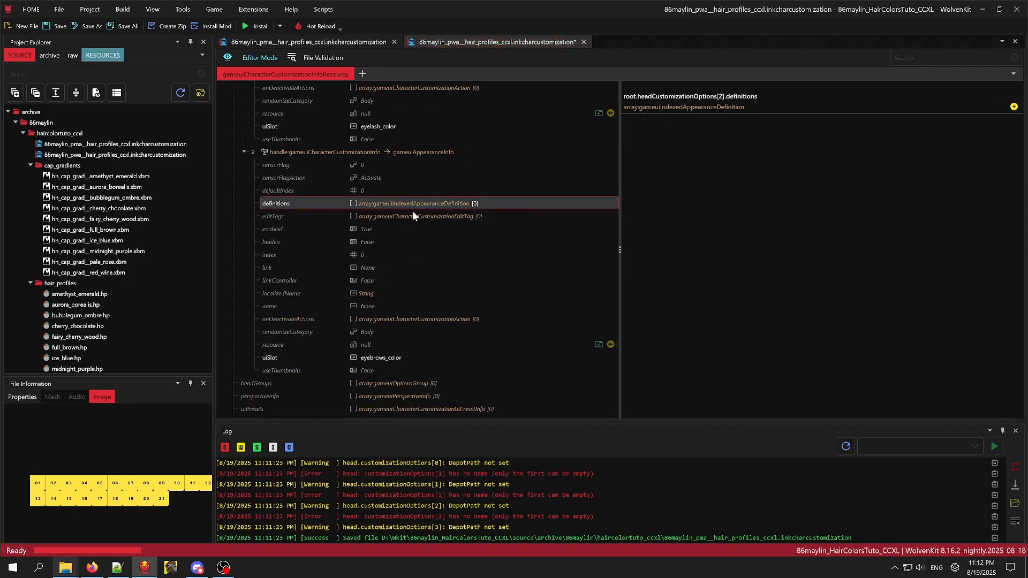
key(ctrl+s)
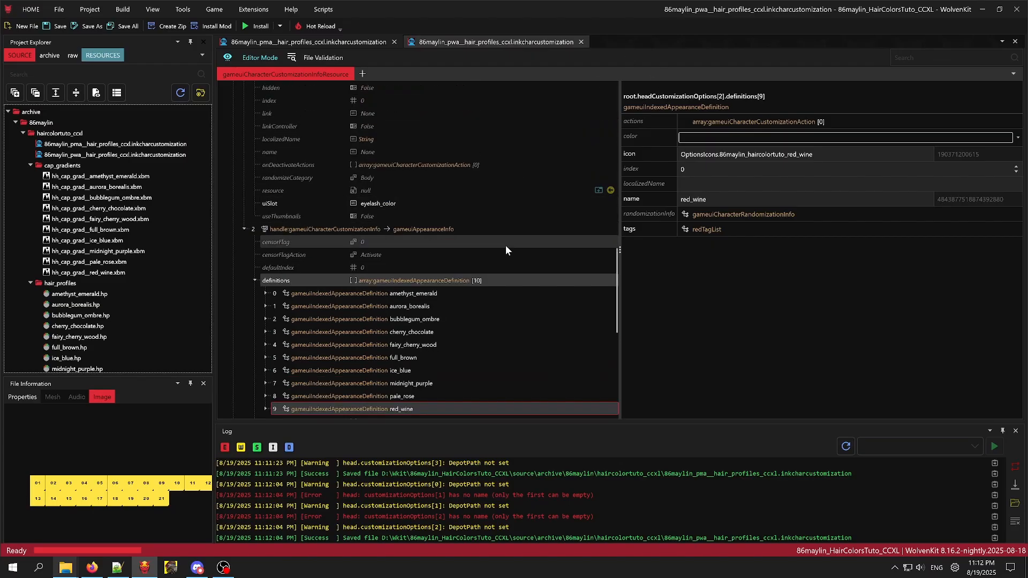
Review the pasted definitions and uiSlot values across the headCustomizationOptions entries in the pwa and pma files.
scroll(507, 309, up, 3)
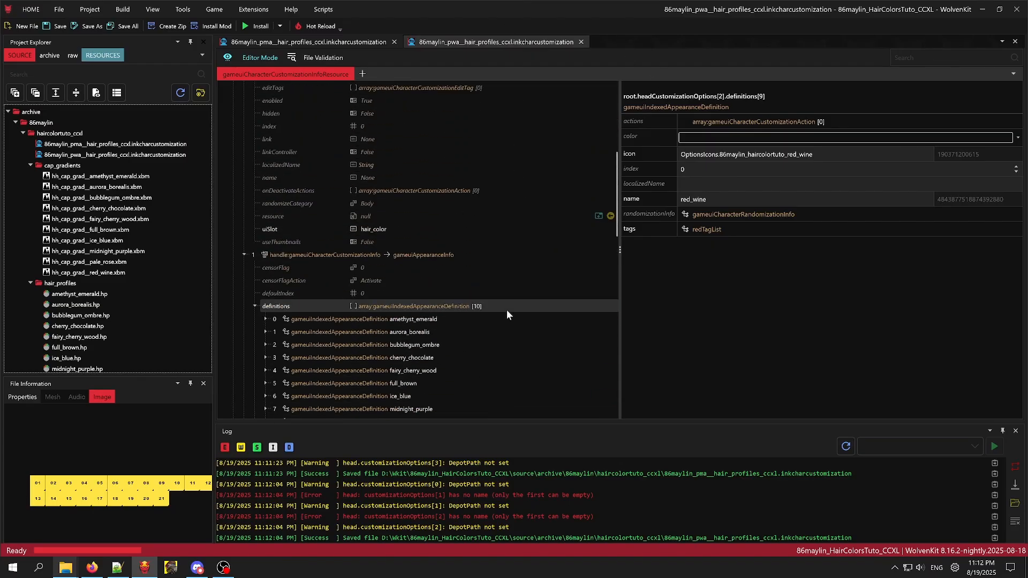
drag(614, 152, 631, 320)
scroll(348, 251, down, 7)
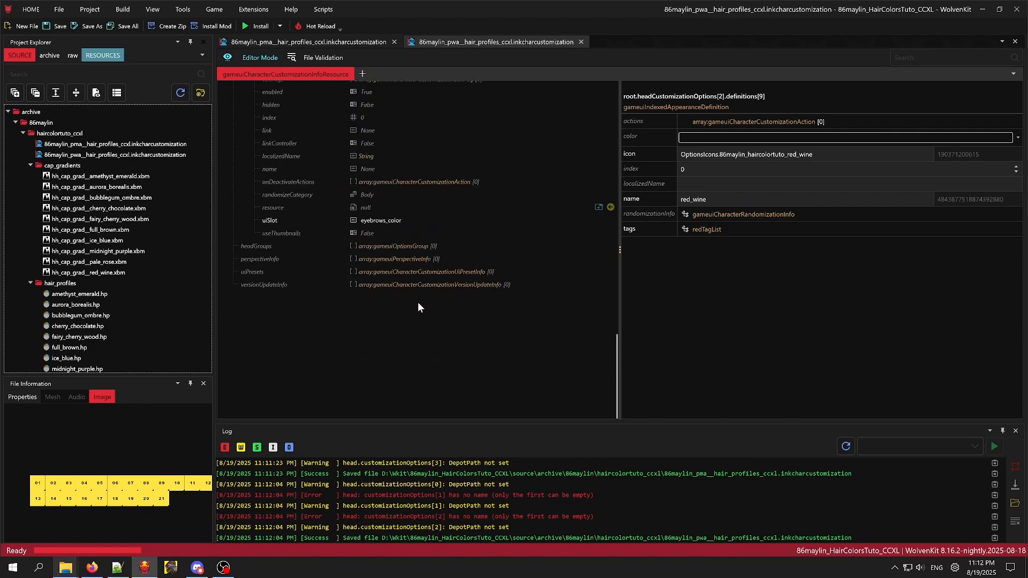
click(368, 41)
scroll(500, 271, down, 7)
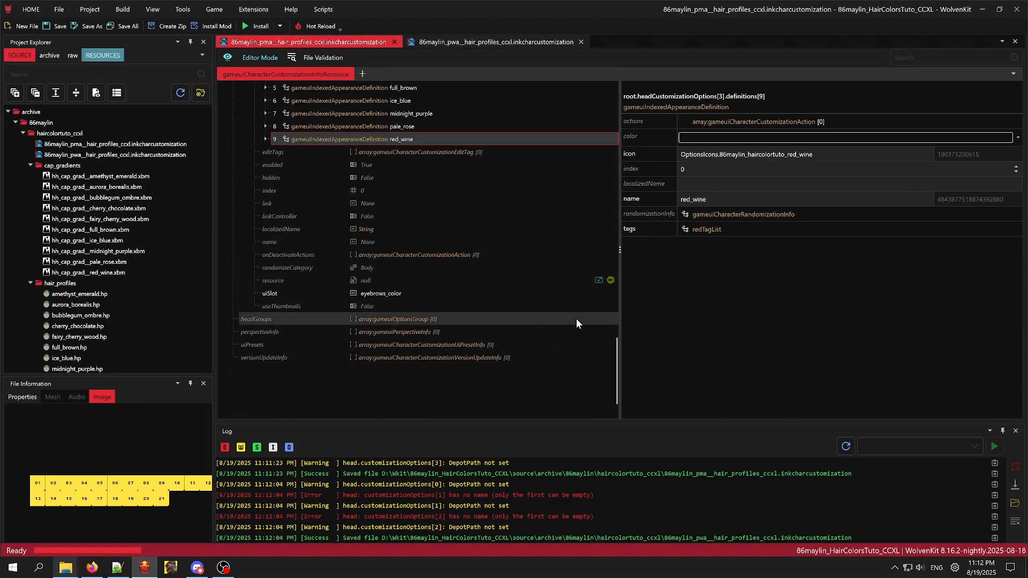
scroll(615, 339, up, 5)
click(614, 323)
scroll(613, 323, up, 15)
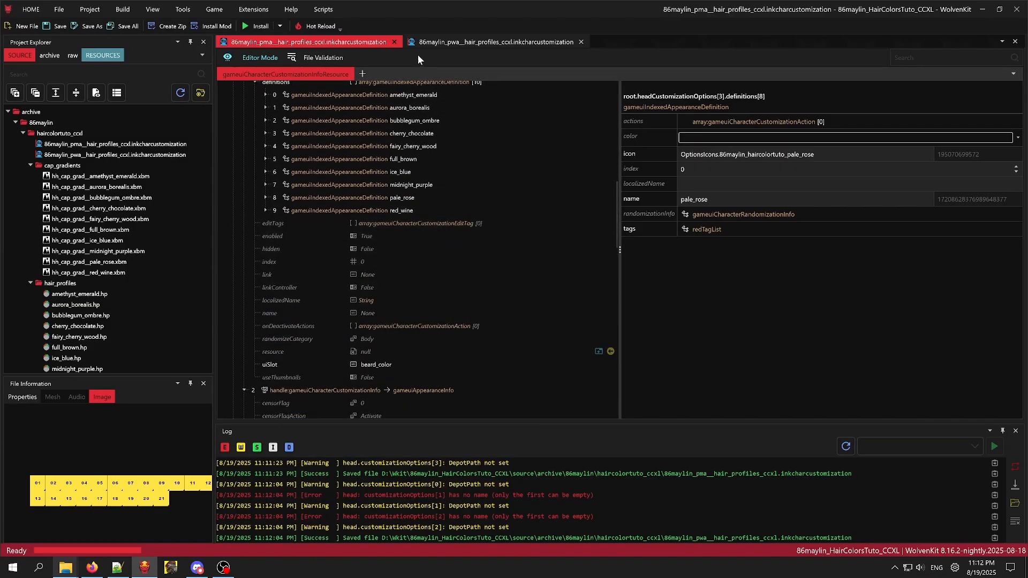
click(380, 364)
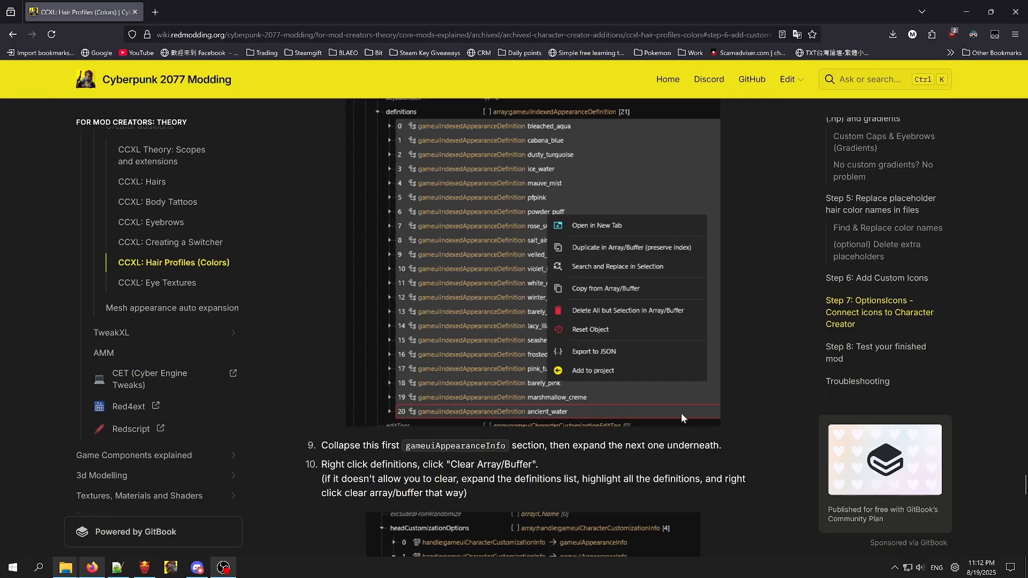
Read the wiki's remaining instructions on pasting the definitions, testing the finished mod and troubleshooting icons and hair colors.
scroll(681, 413, down, 20)
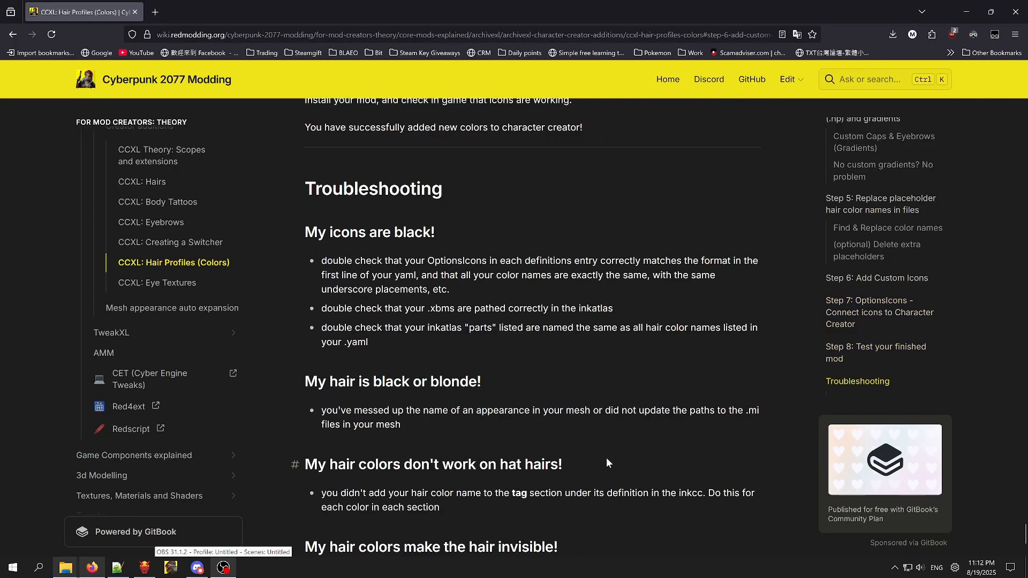
scroll(614, 461, down, 3)
scroll(613, 461, up, 10)
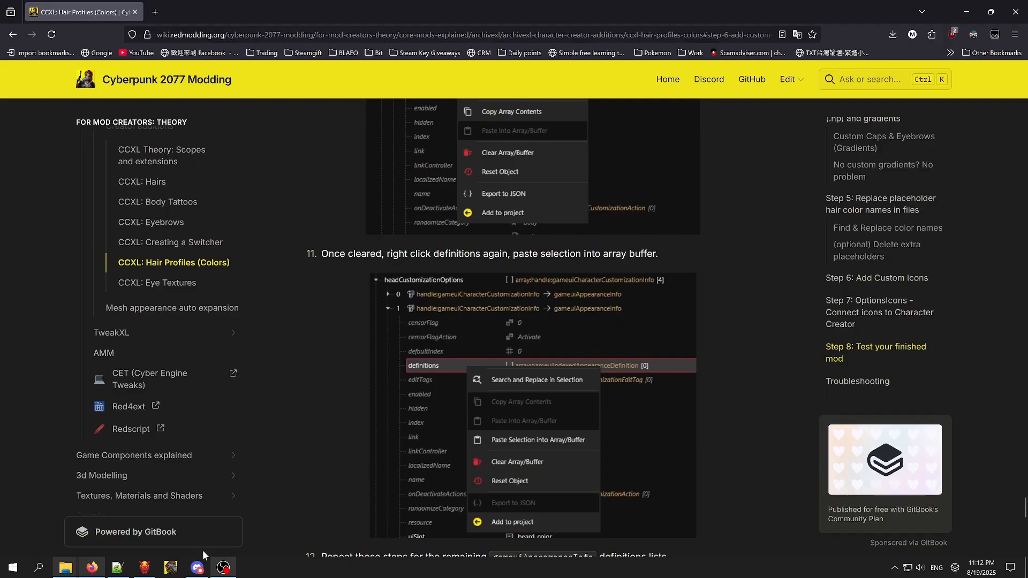
Switch back to WolvenKit and install the mod into the Cyberpunk 2077 folder.
click(144, 568)
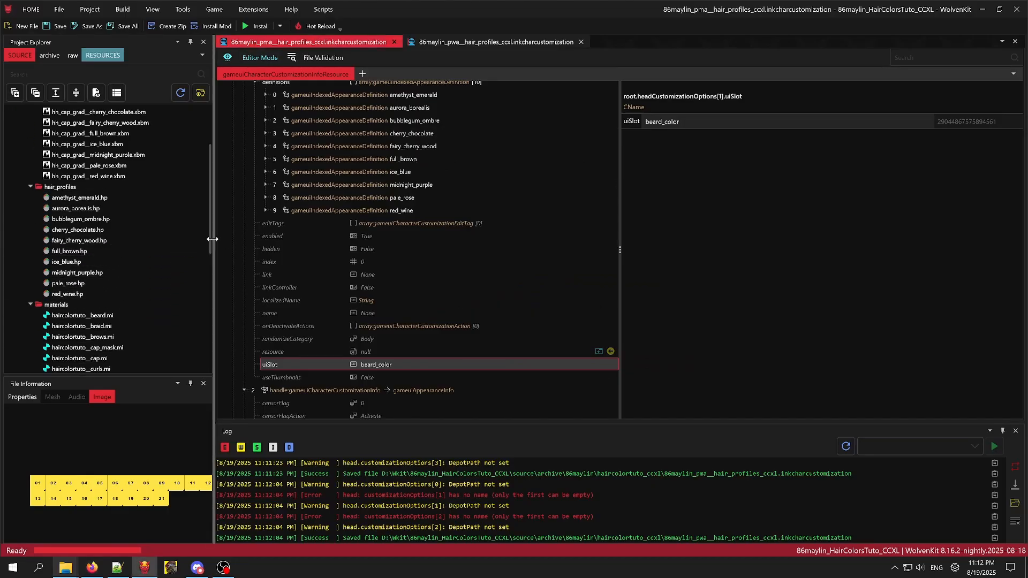
drag(213, 239, 222, 175)
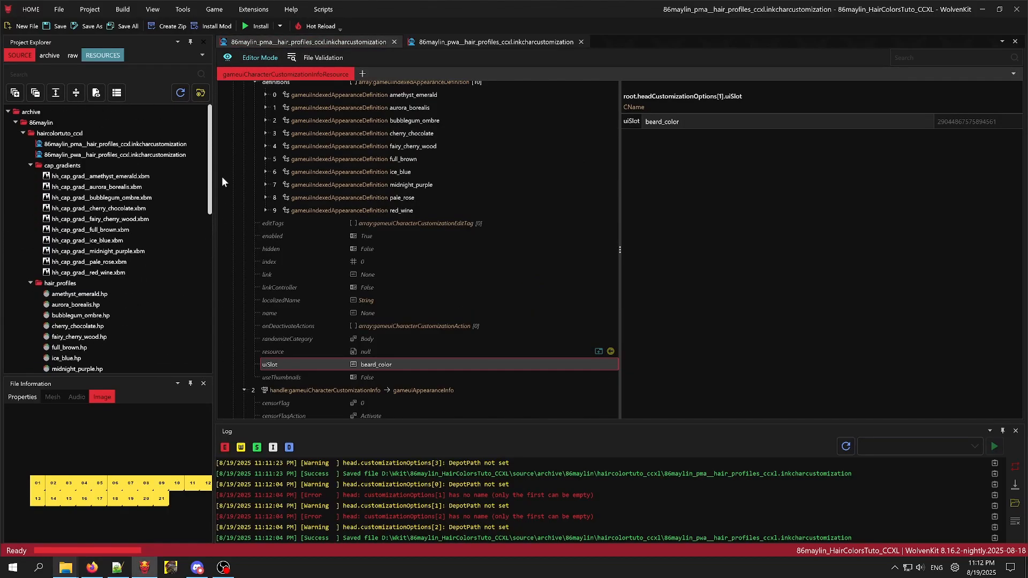
click(223, 28)
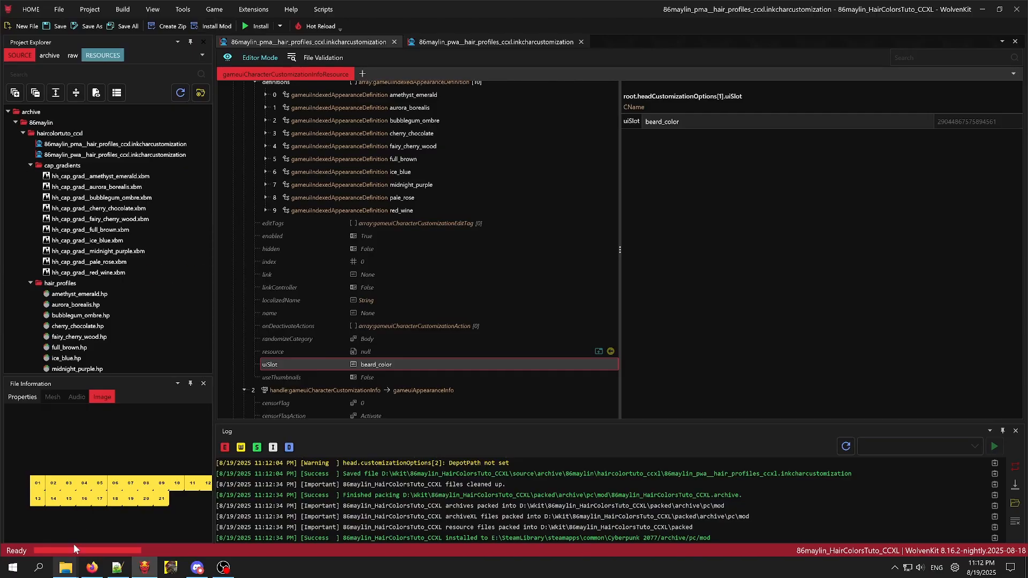
Switch to Cyberpunk 2077, continue into the loaded game and show the hair color palette in the character appearance editor.
mouse_move(67, 573)
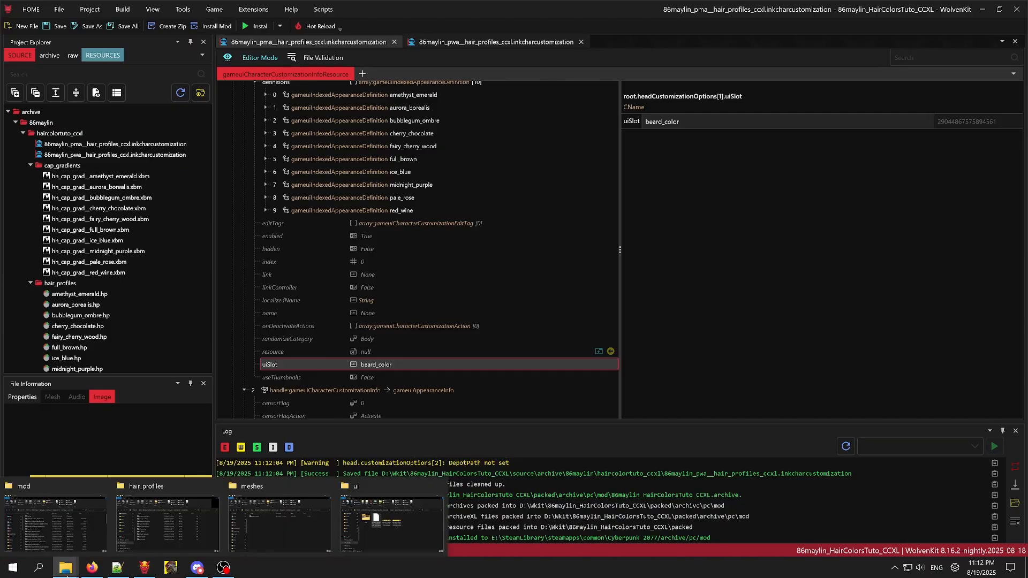
click(172, 569)
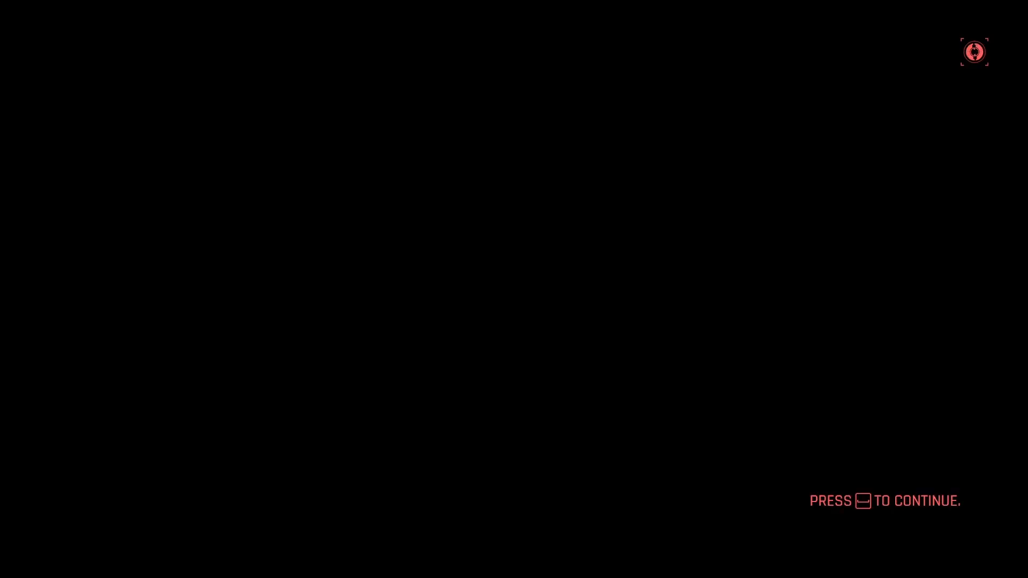
key(space)
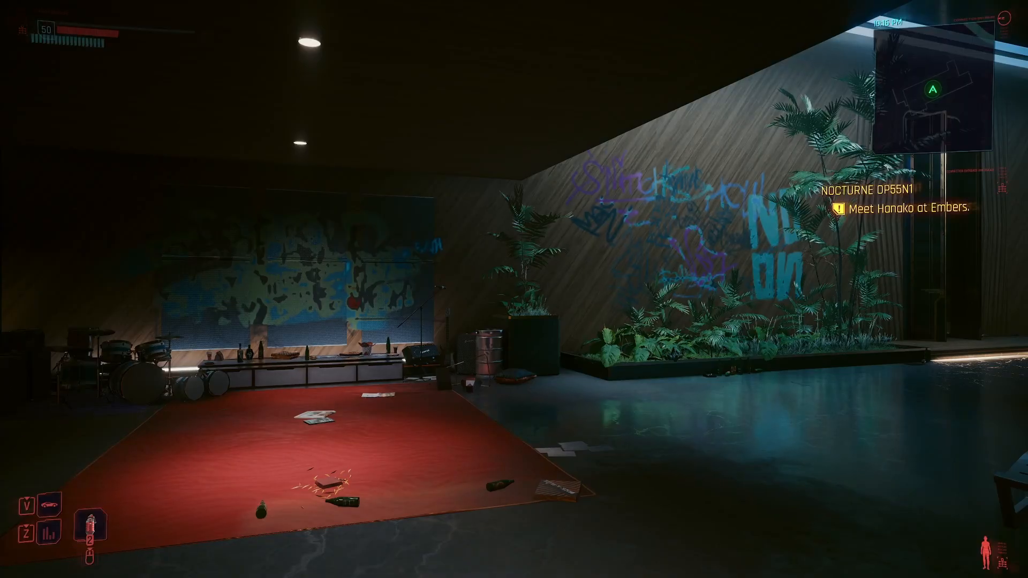
key(Escape)
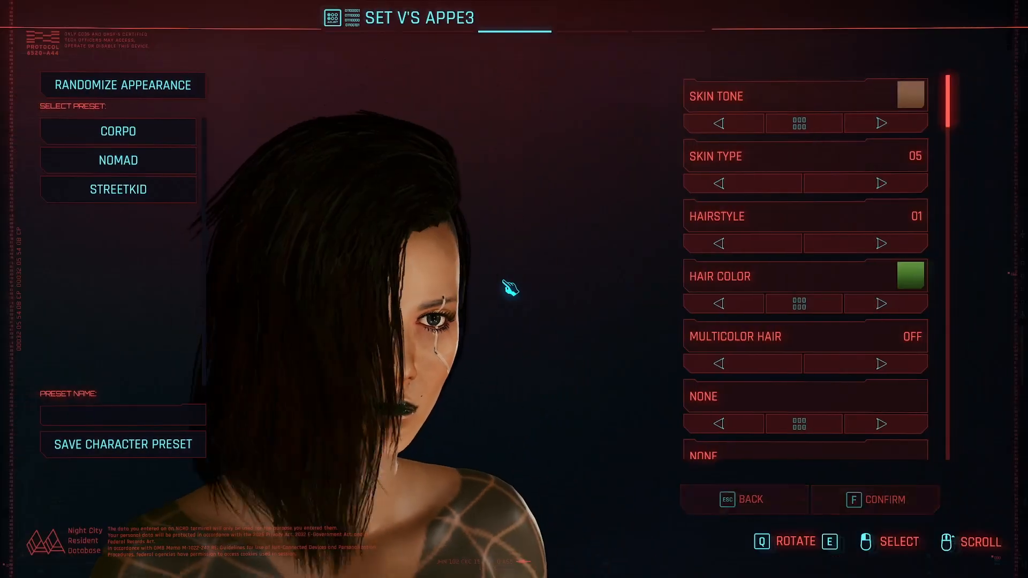
click(886, 349)
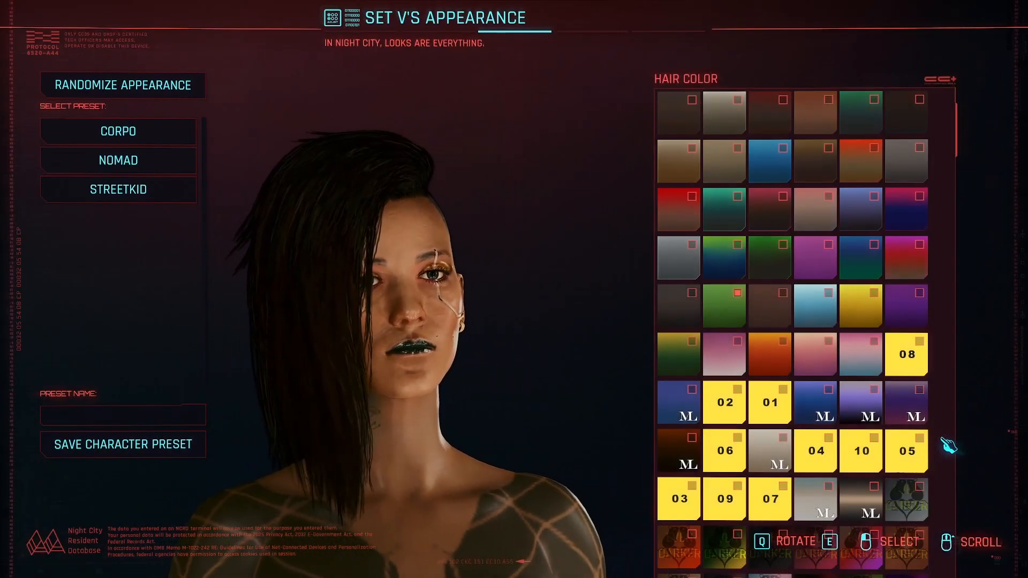
Preview several ML-marked hair colors on the character, followed by the new numbered swatches 08 and 01.
click(784, 411)
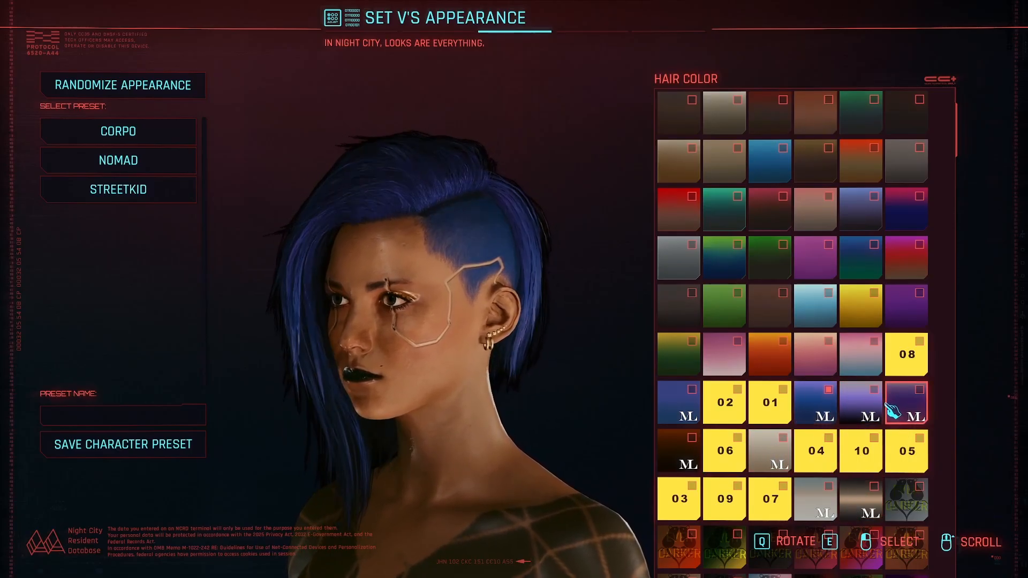
click(910, 412)
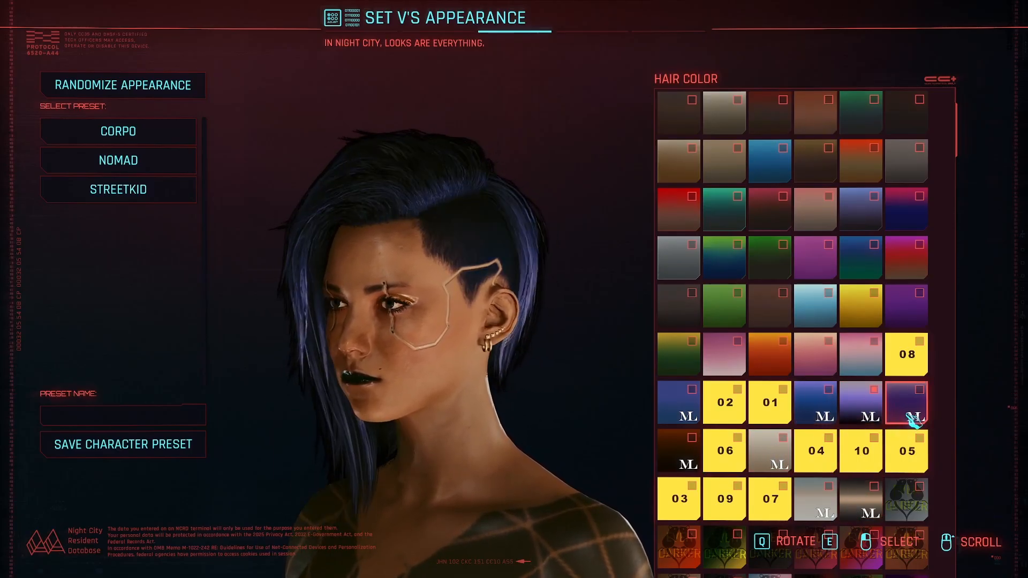
click(681, 420)
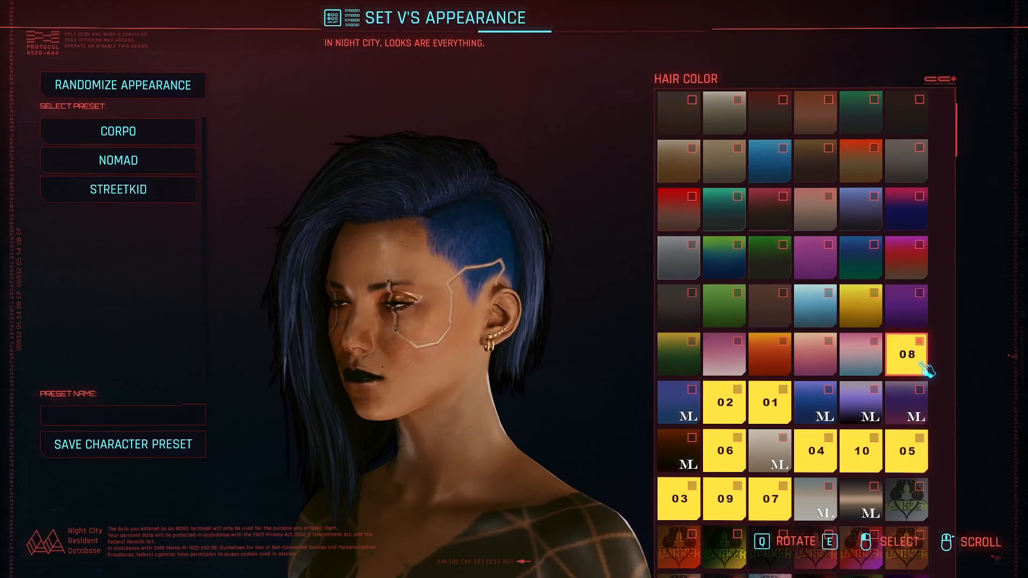
click(774, 403)
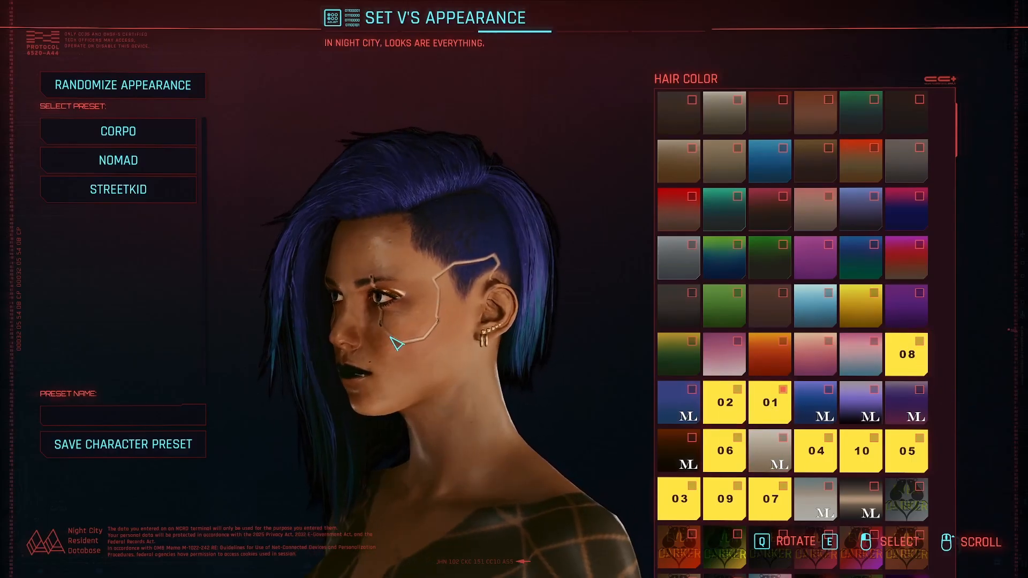
key(super)
key(super)
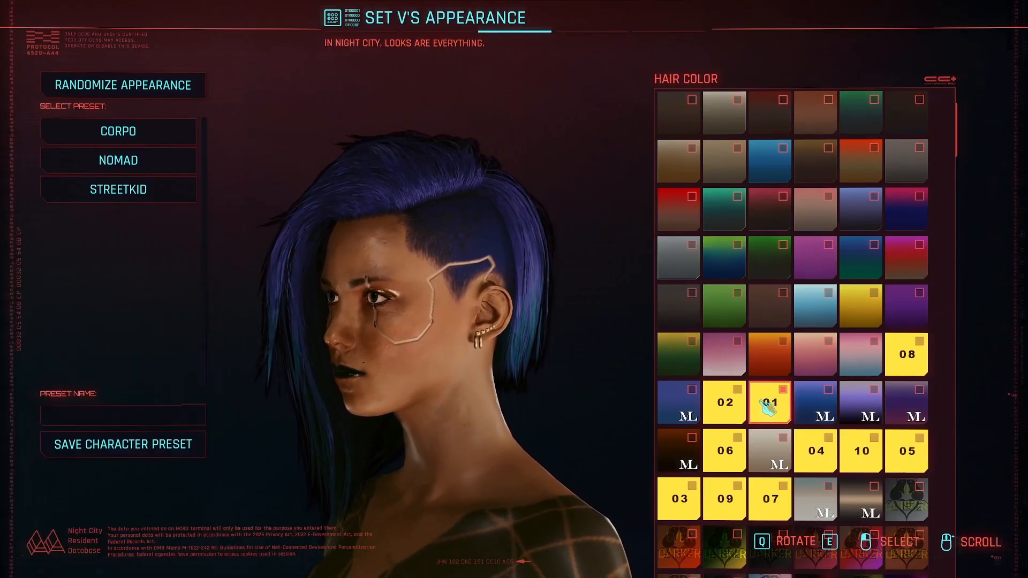
Compare the numbered hair color swatches 02 and 01 on the character, and switch back to WolvenKit.
click(740, 401)
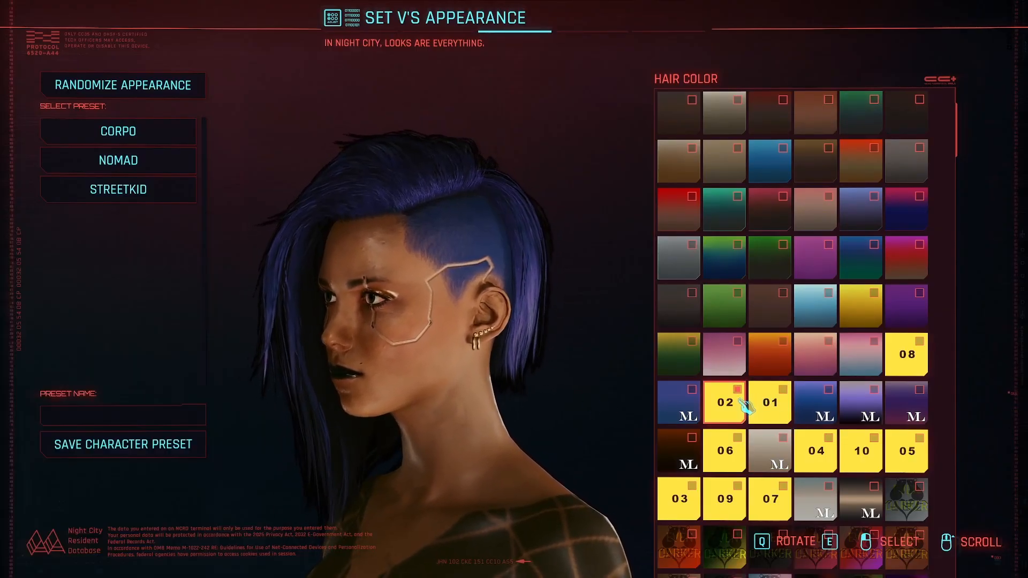
click(760, 402)
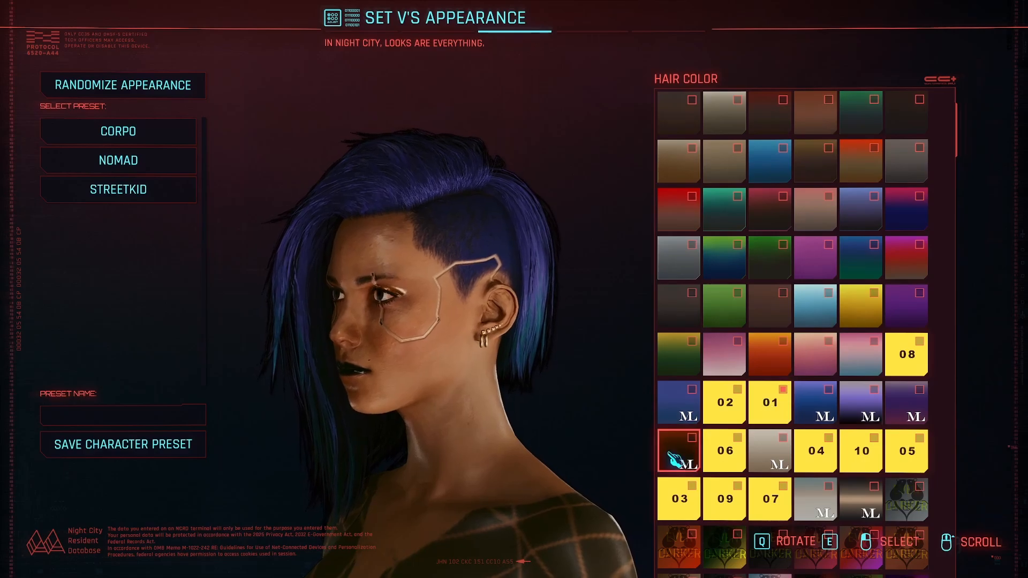
key(super)
click(145, 568)
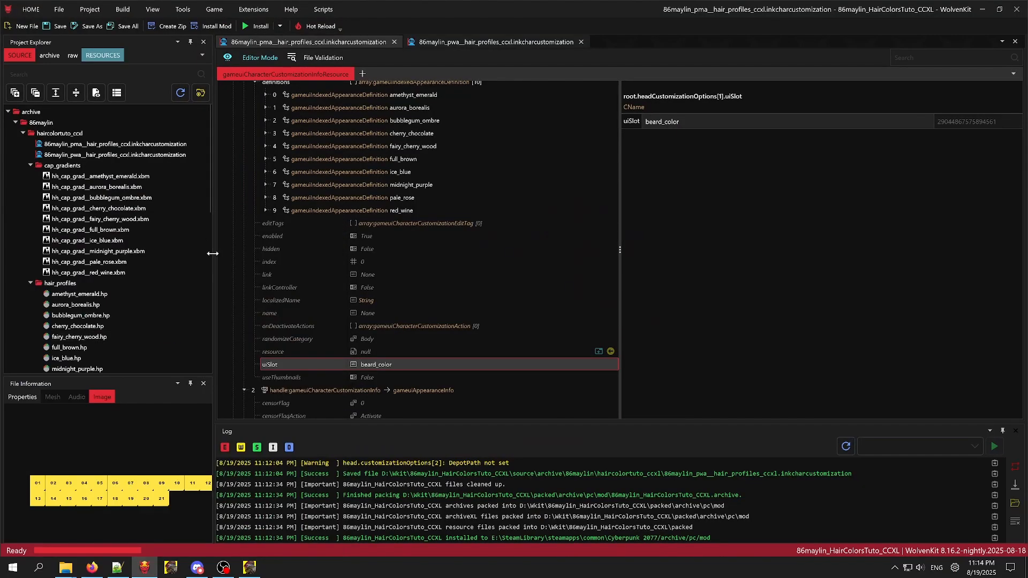
Compare the amethyst_emerald definition's name in the pma inkcharcustomization file with the color instances in 86maylin_haircolortuto.yaml, and return to WolvenKit.
scroll(484, 294, up, 3)
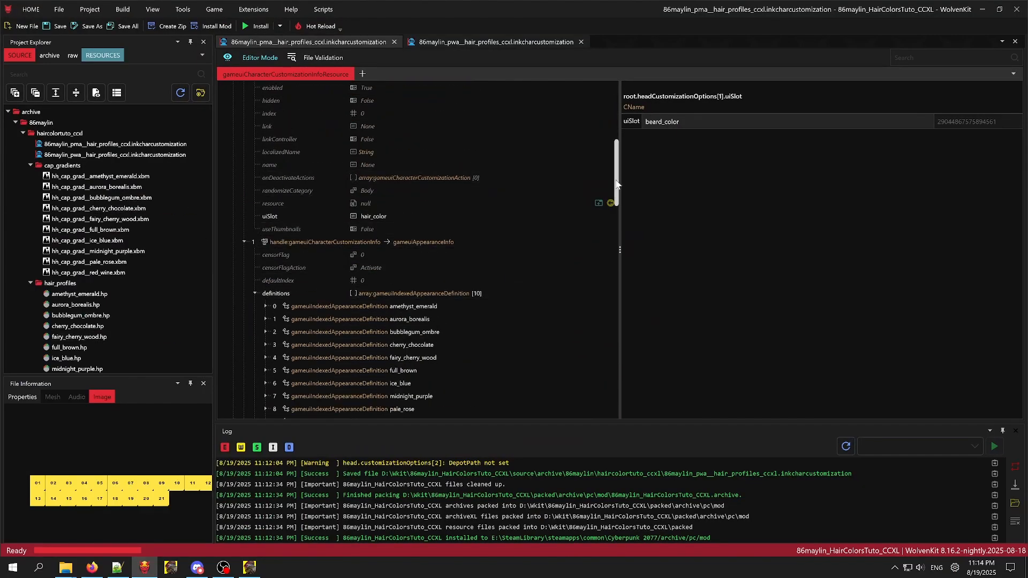
drag(617, 158, 620, 100)
click(417, 245)
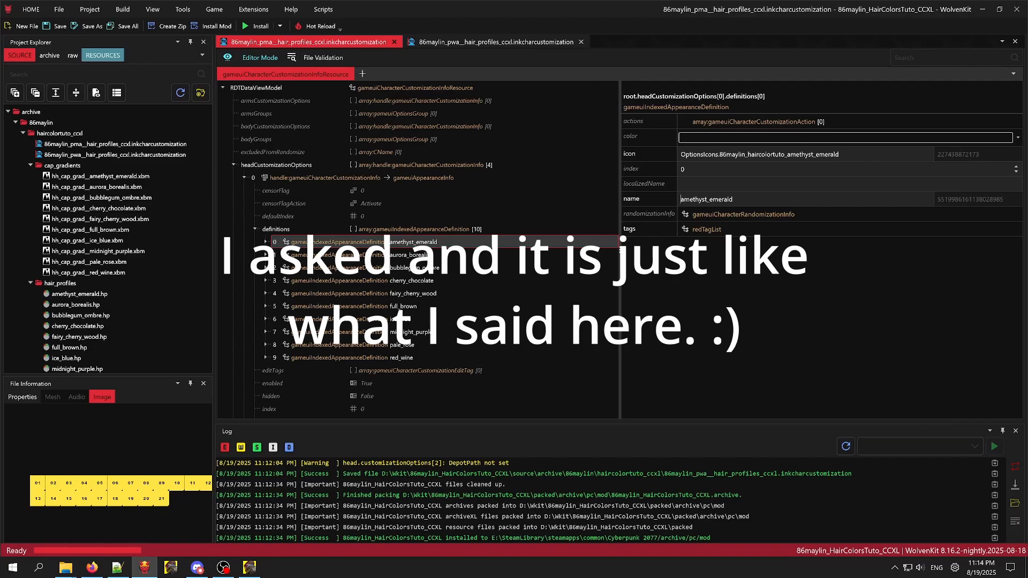
double_click(706, 199)
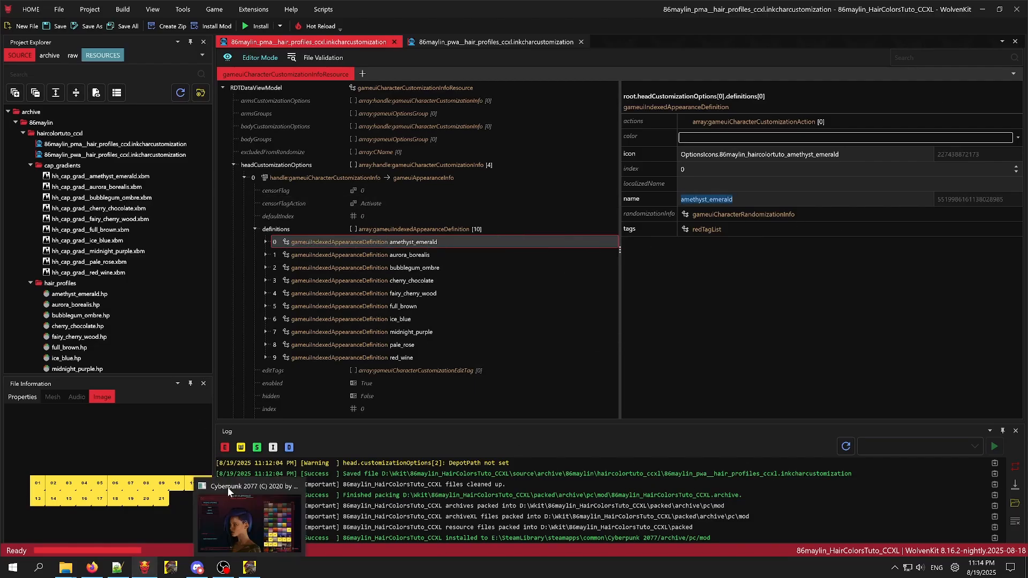
click(118, 568)
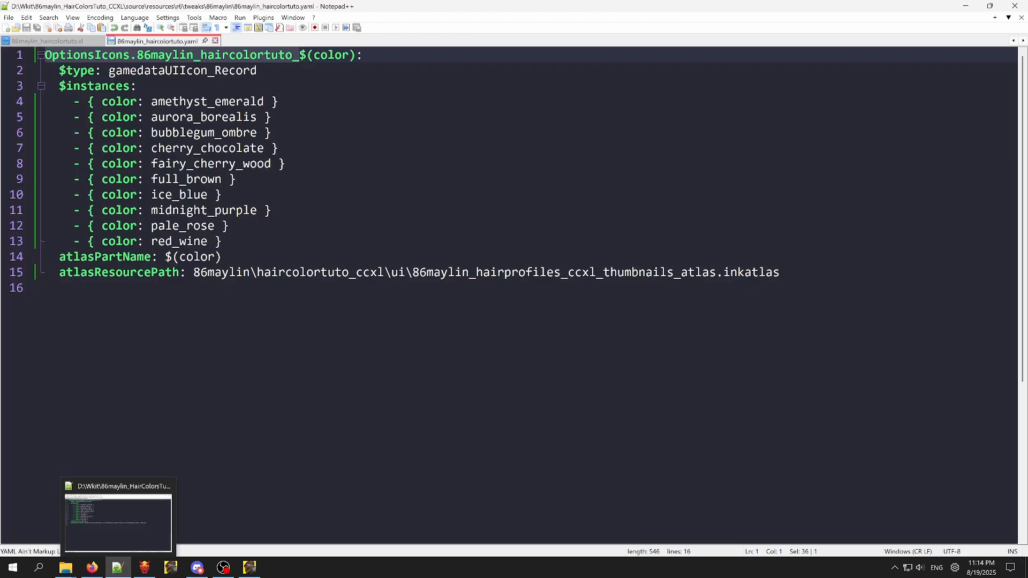
drag(151, 101, 222, 256)
click(265, 242)
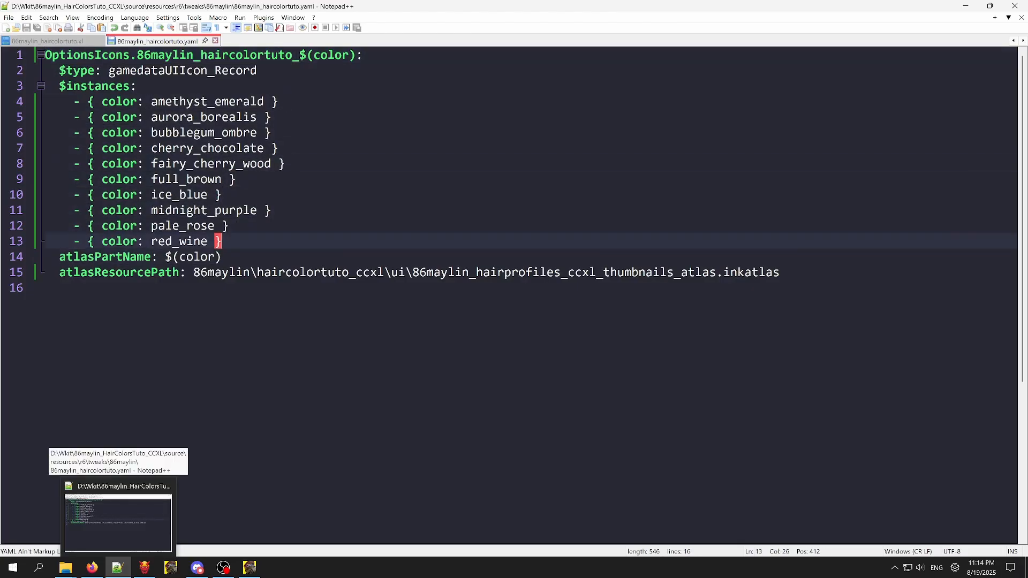
click(145, 568)
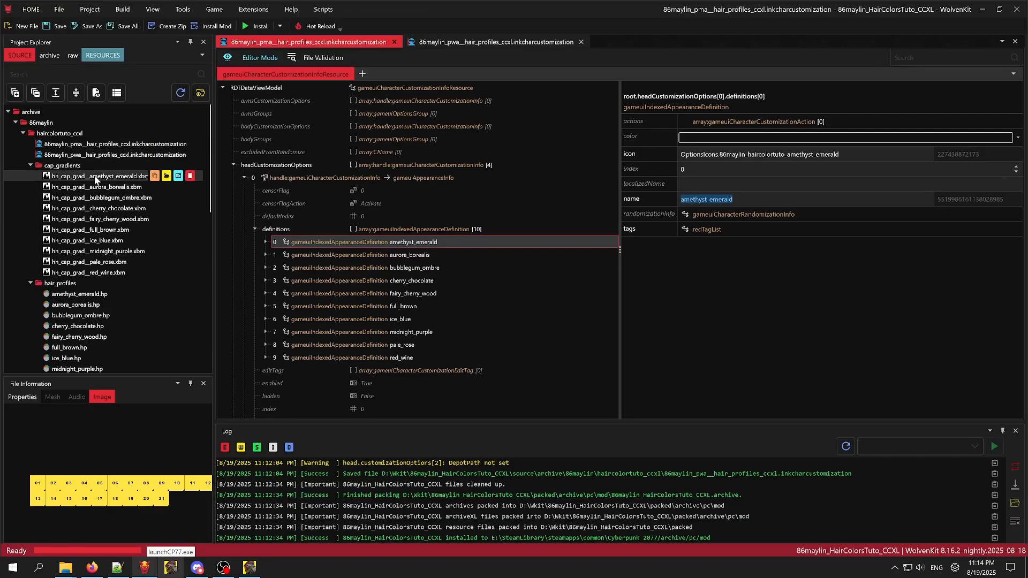
Switch to Cyberpunk 2077 and preview the numbered hair color swatches, including 04, 09, 10, 01 and 08, on the character.
click(256, 562)
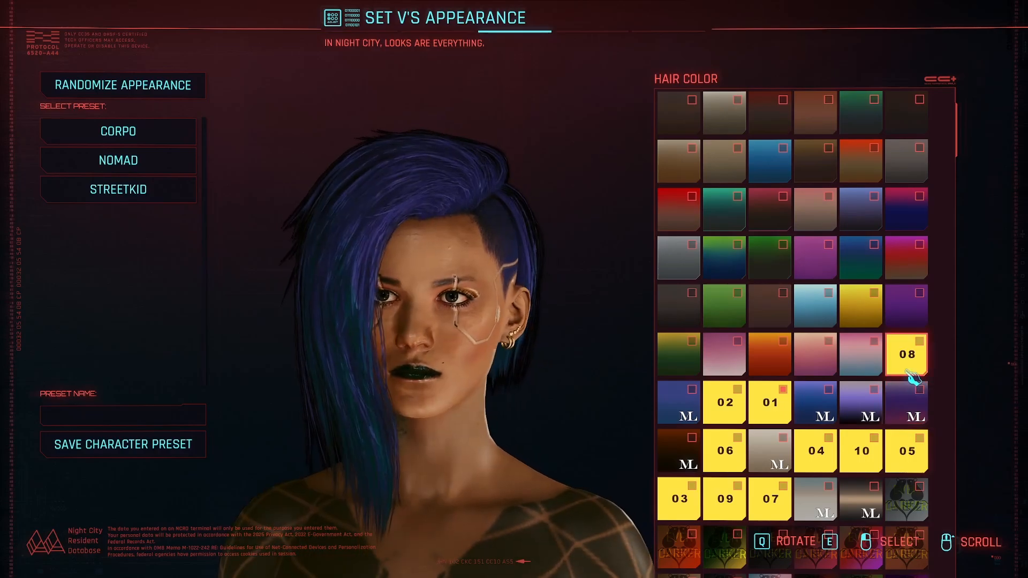
click(816, 452)
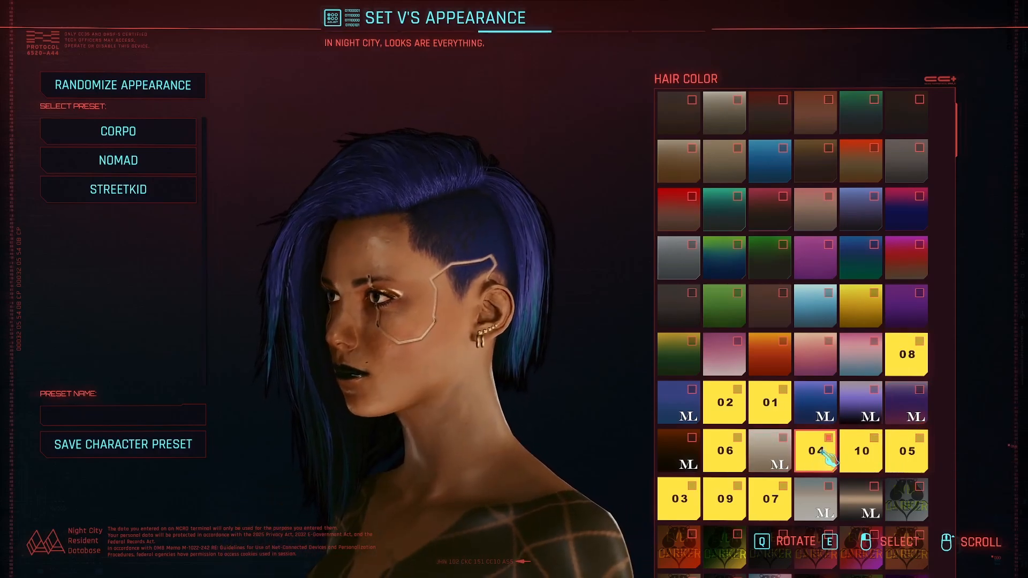
click(792, 506)
click(673, 502)
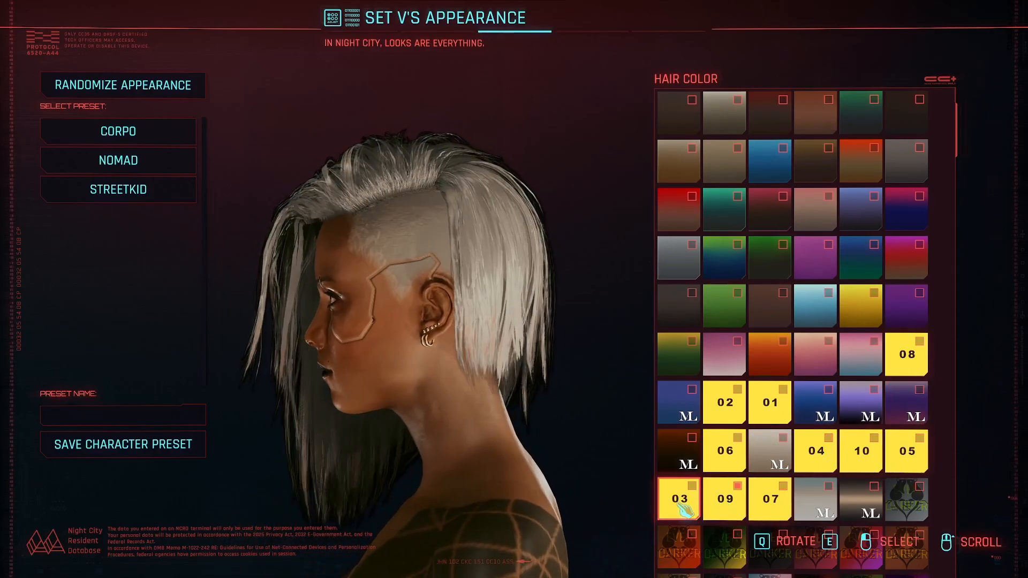
click(862, 452)
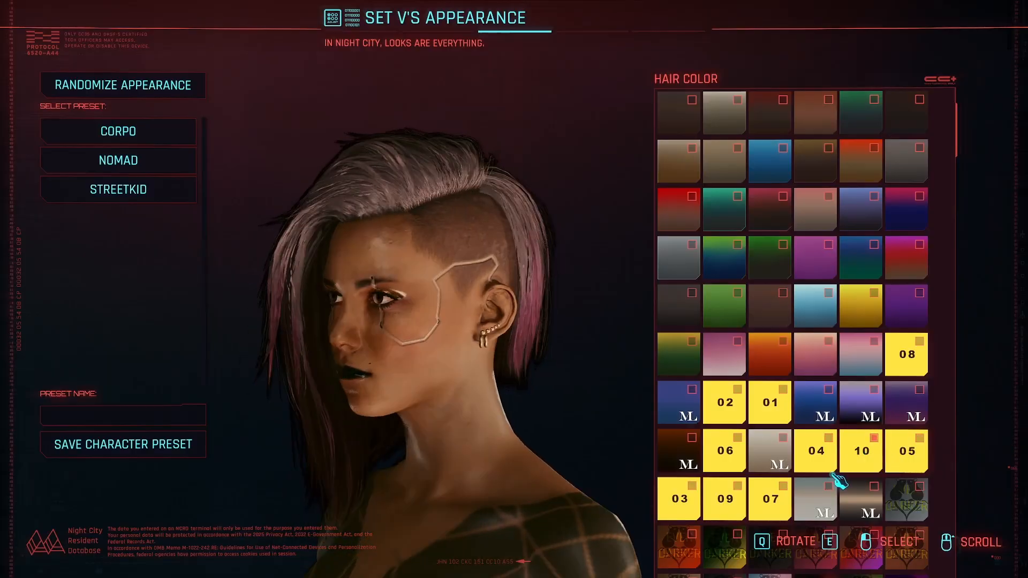
click(900, 369)
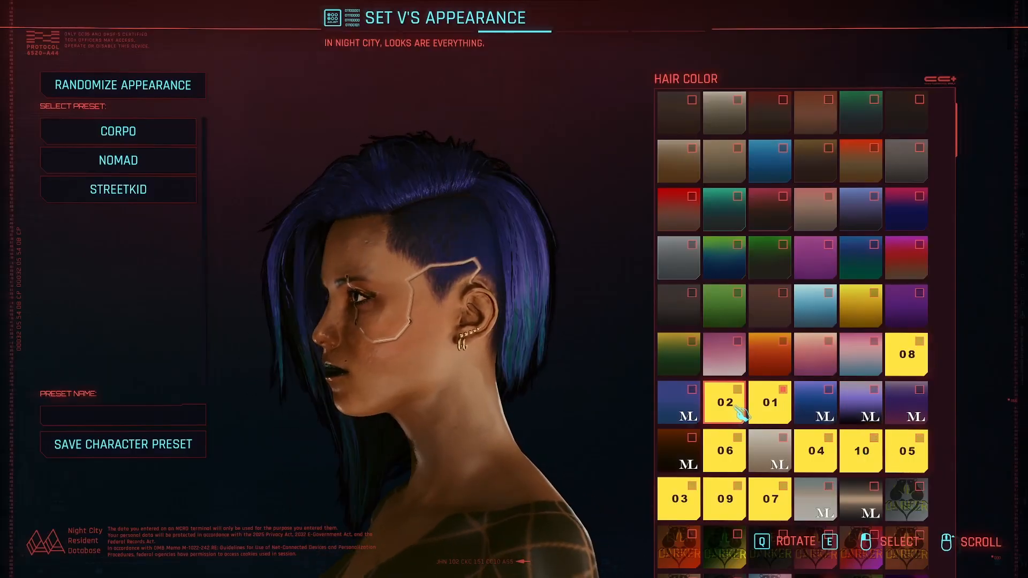
Leave the hair color palette, set Multicolor Hair to Short Mullet and preview ML-marked colors for the bangs accent.
key(Escape)
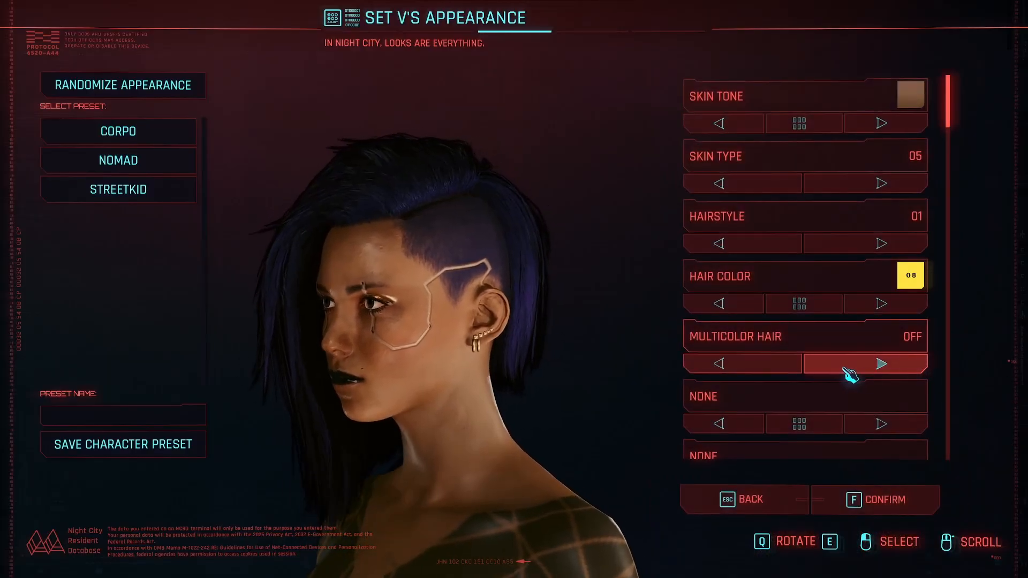
click(761, 370)
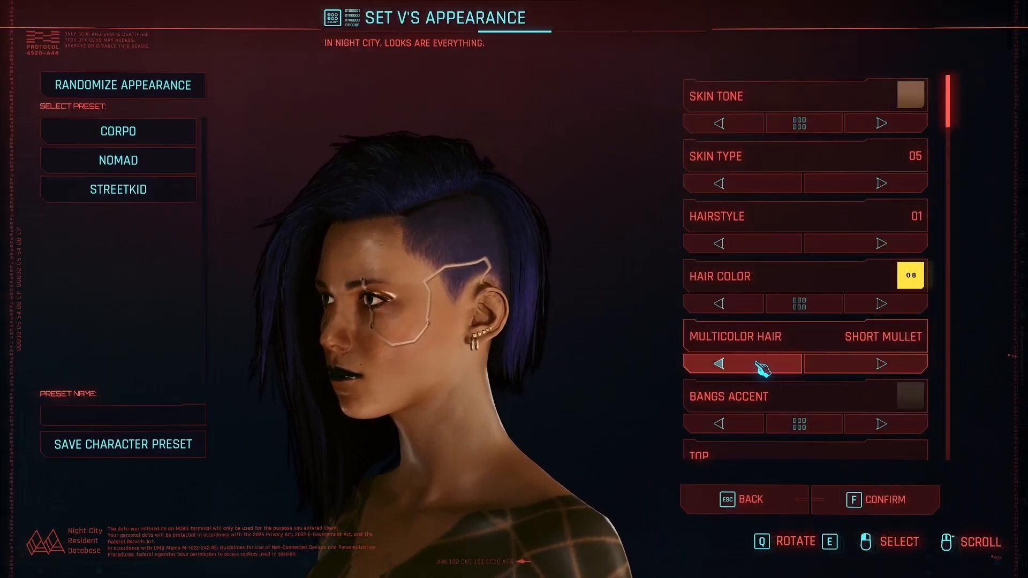
click(769, 241)
click(792, 246)
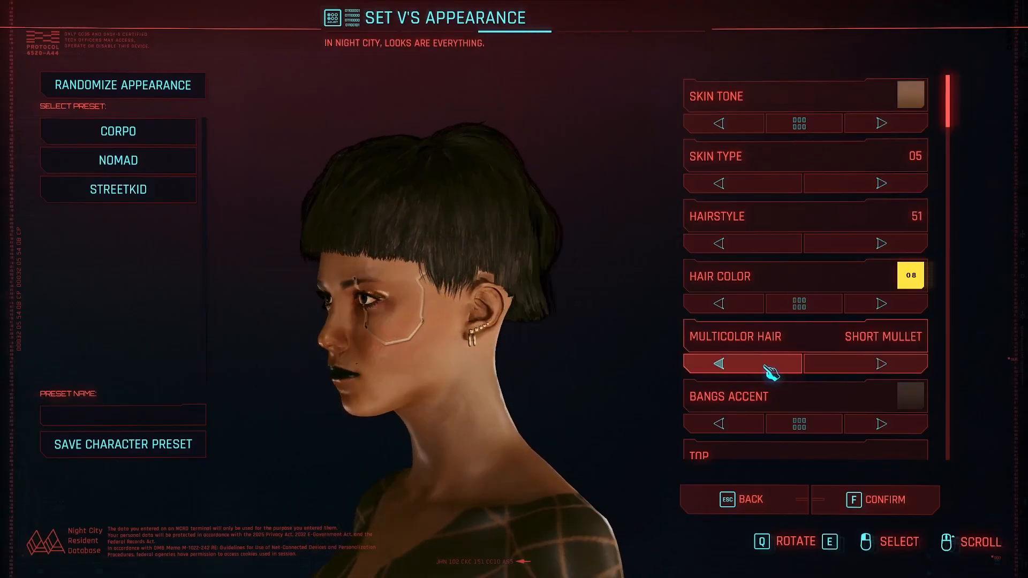
click(811, 422)
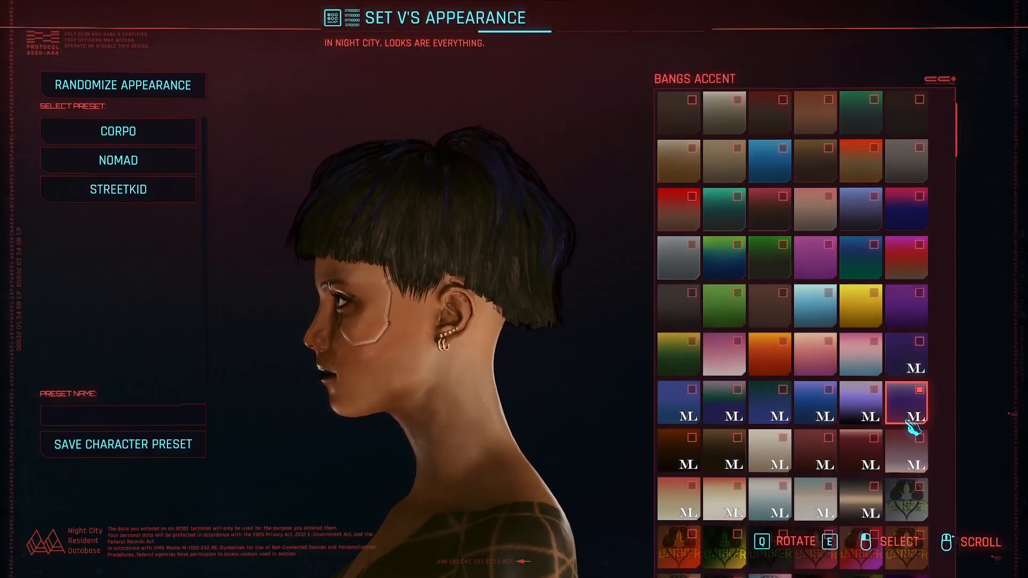
click(782, 415)
Check the game's archive\pc\mod folder in File Explorer, and return to the game to preview another ML-marked blue bangs accent.
key(super)
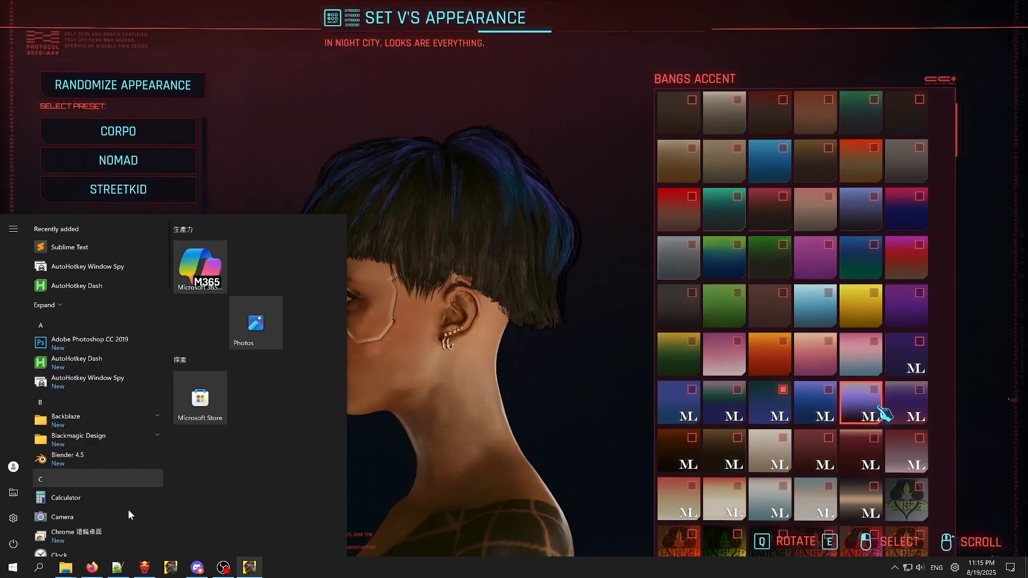
mouse_move(66, 567)
click(57, 526)
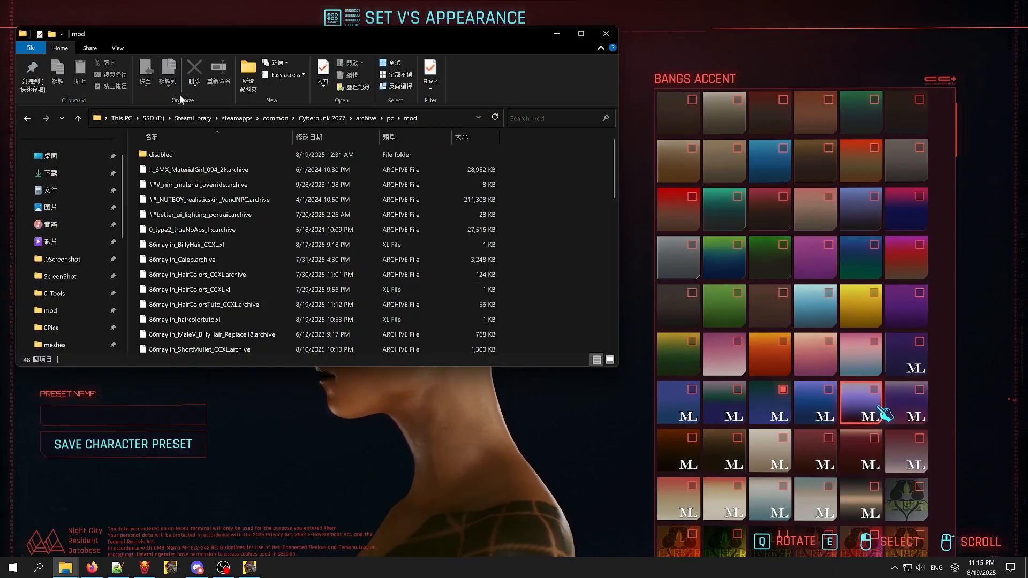
click(988, 358)
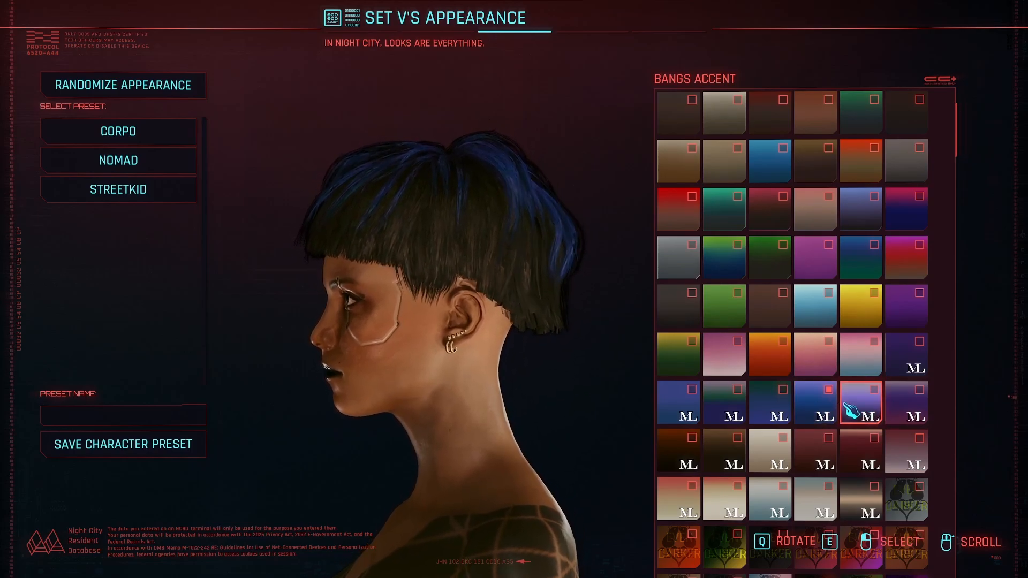
click(825, 408)
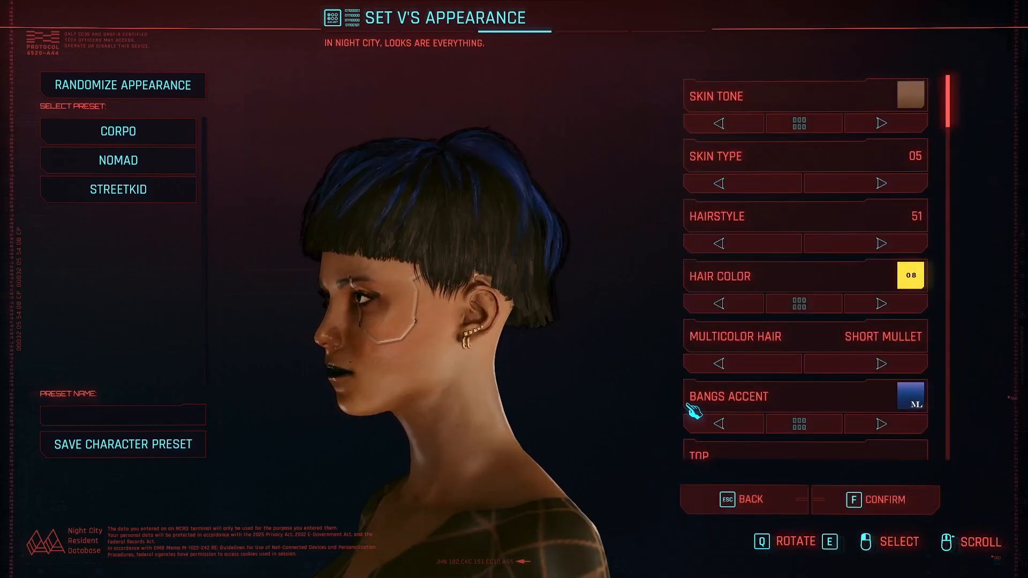
Leave the appearance editor, discarding all changes, and exit the game.
key(Escape)
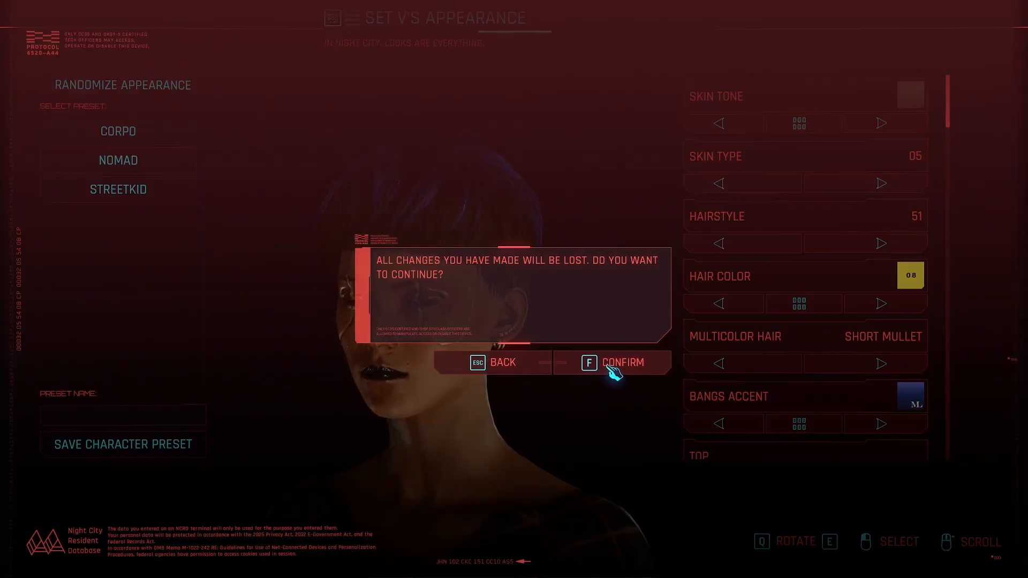
click(613, 367)
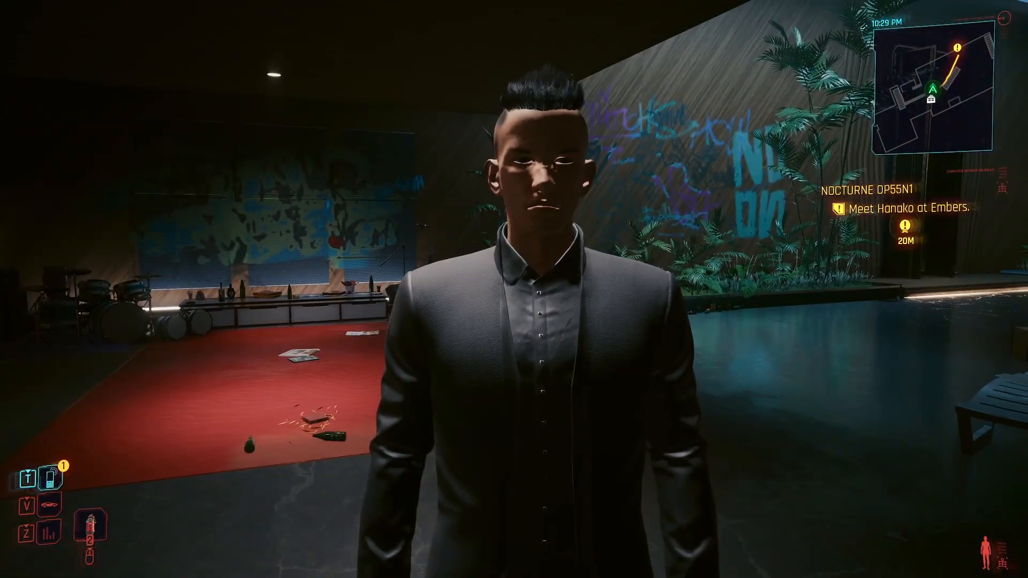
key(Escape)
click(178, 445)
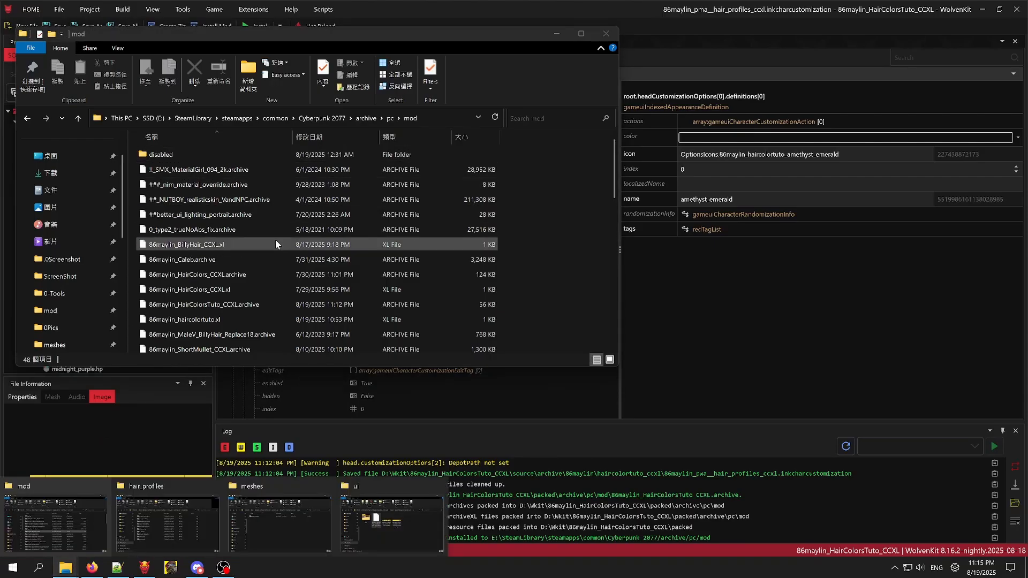
Move 86maylin_HairColors_CCXL.archive and 86maylin_HairColors_CCXL.xl from the mod folder into its disabled subfolder, and return to WolvenKit.
click(276, 243)
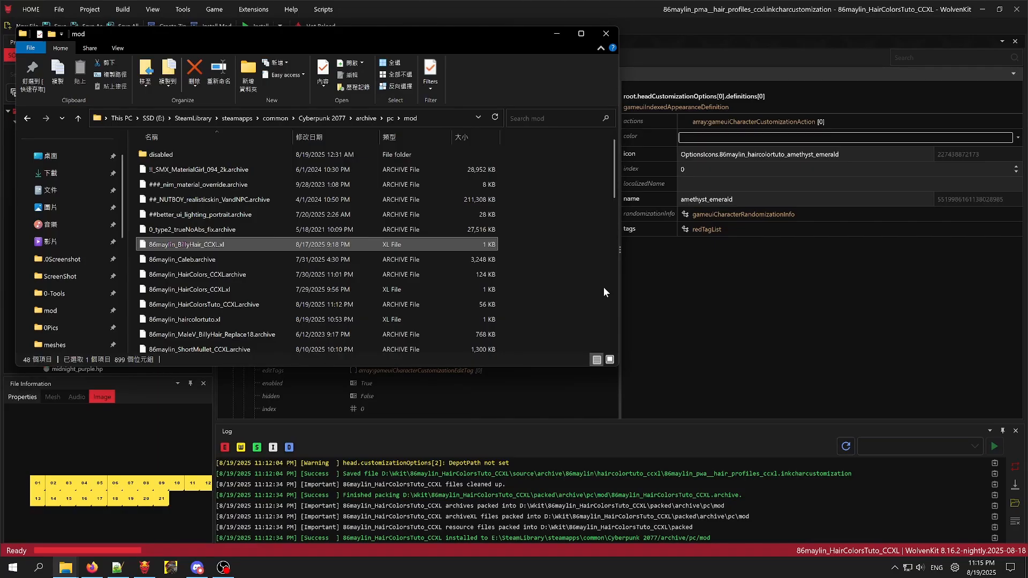
click(249, 292)
ctrl+click(235, 275)
key(ctrl+x)
double_click(175, 155)
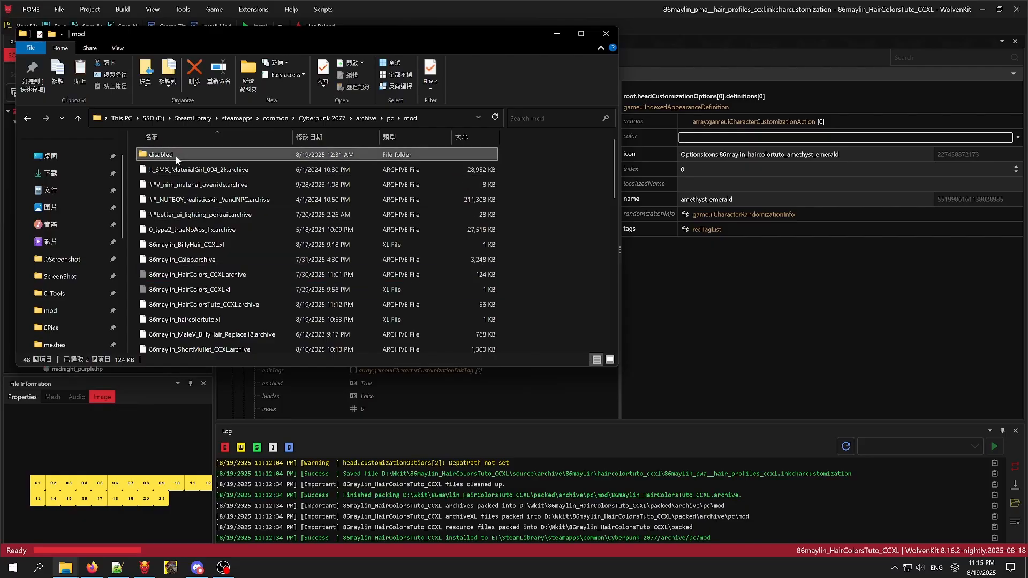
key(ctrl+v)
click(27, 118)
click(868, 356)
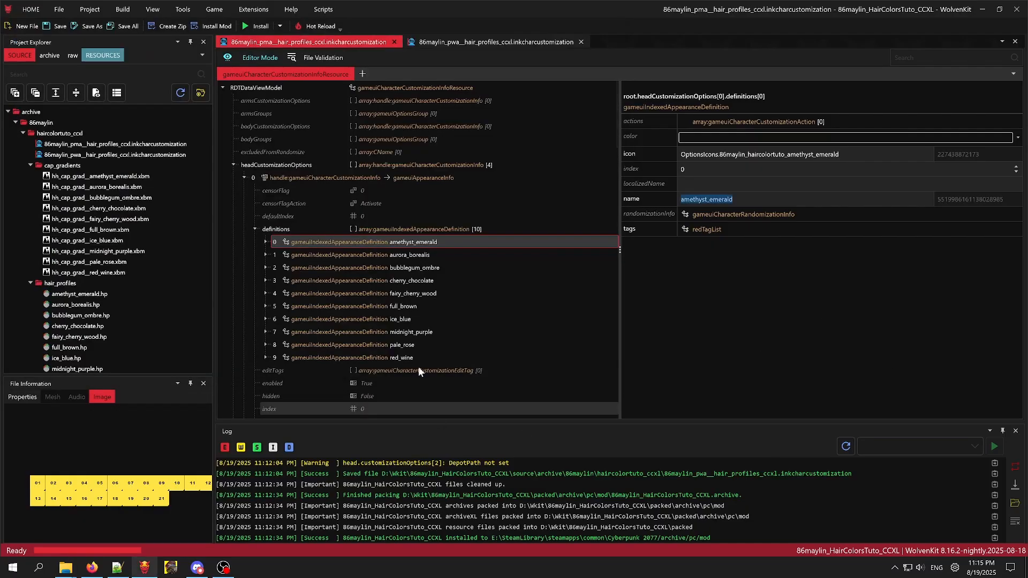
Switch to Discord and examine the posted screenshot of the mch_hair_part uiSlot entries for multicolor hair support.
mouse_move(118, 568)
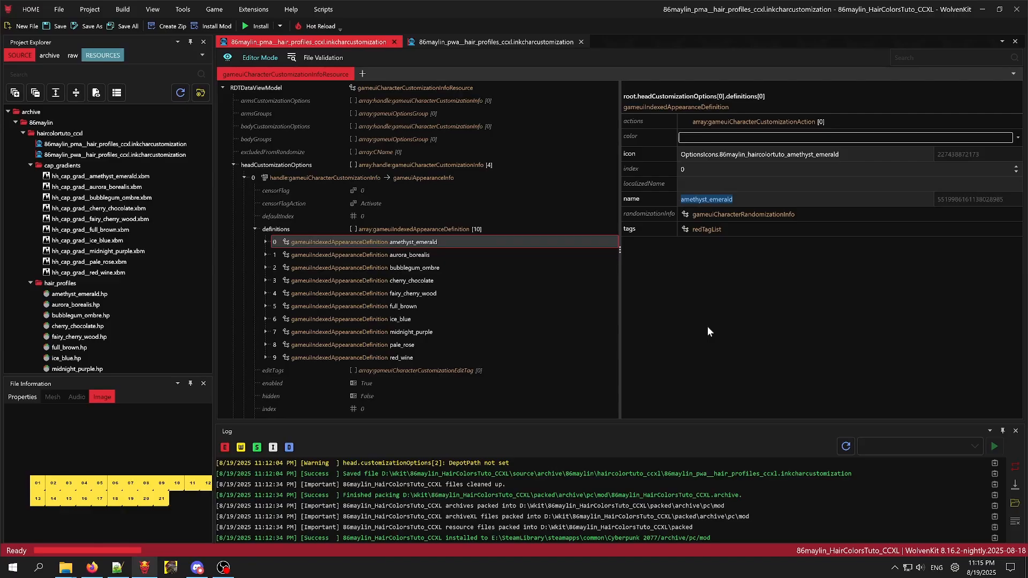
click(198, 569)
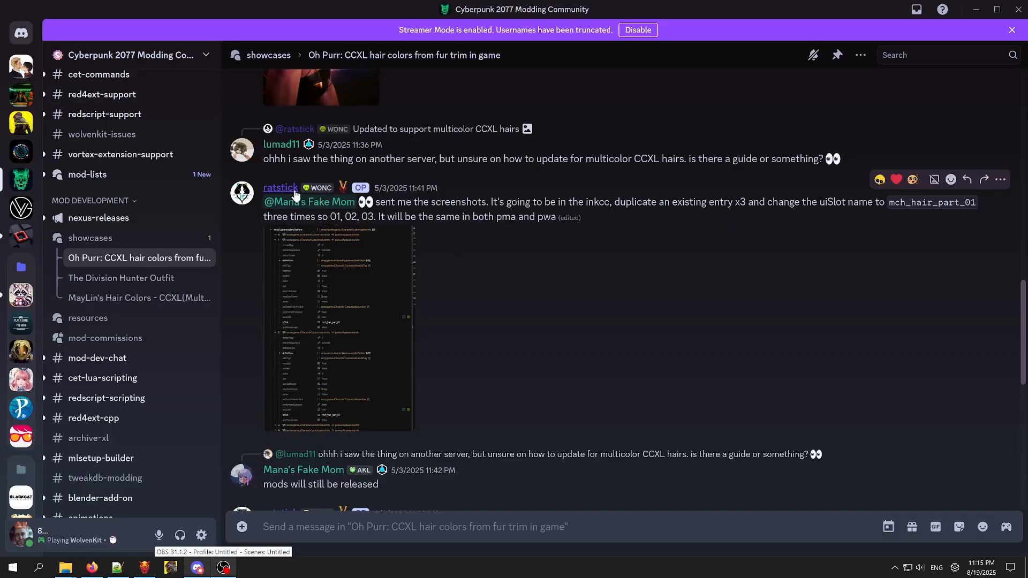
click(407, 300)
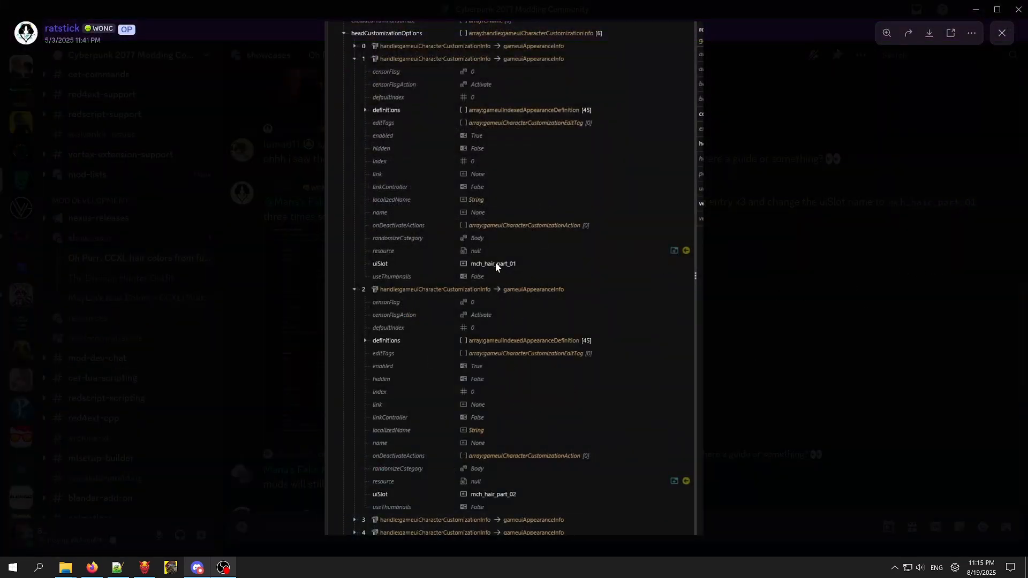
click(846, 349)
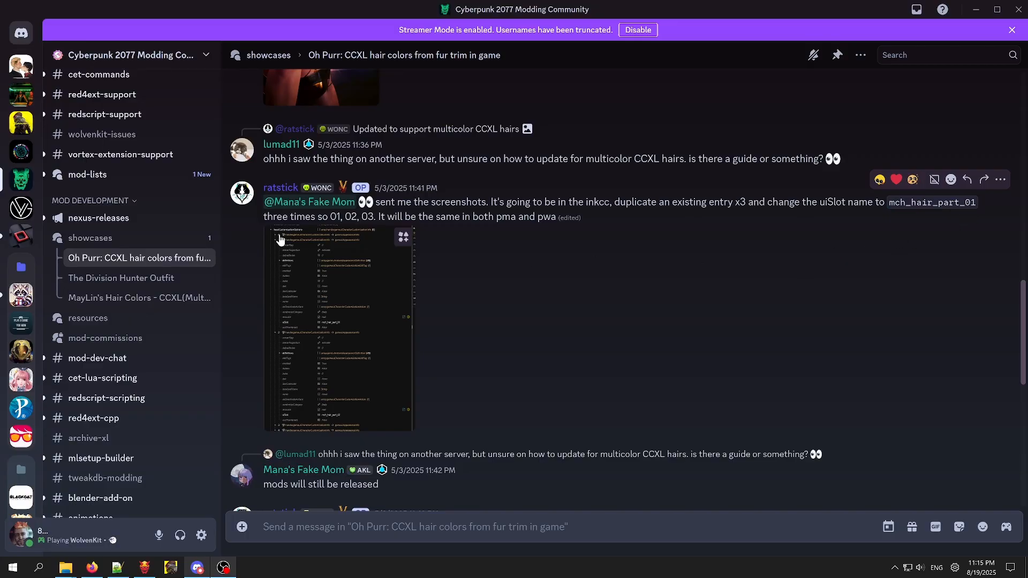
Switch back to WolvenKit, collapse the headCustomizationOptions entries and review the first entry's amethyst_emerald definition.
click(145, 568)
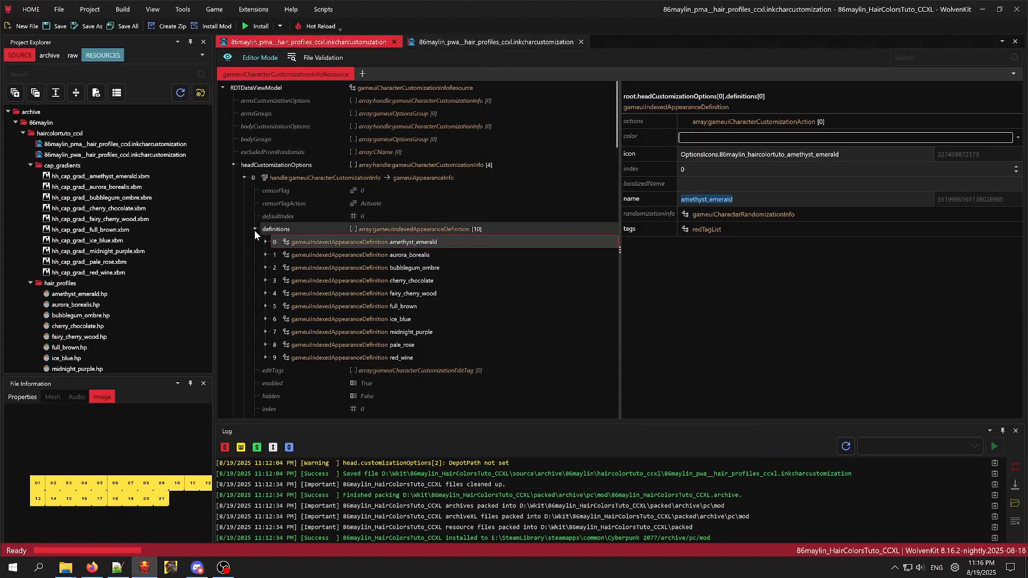
click(245, 178)
click(245, 190)
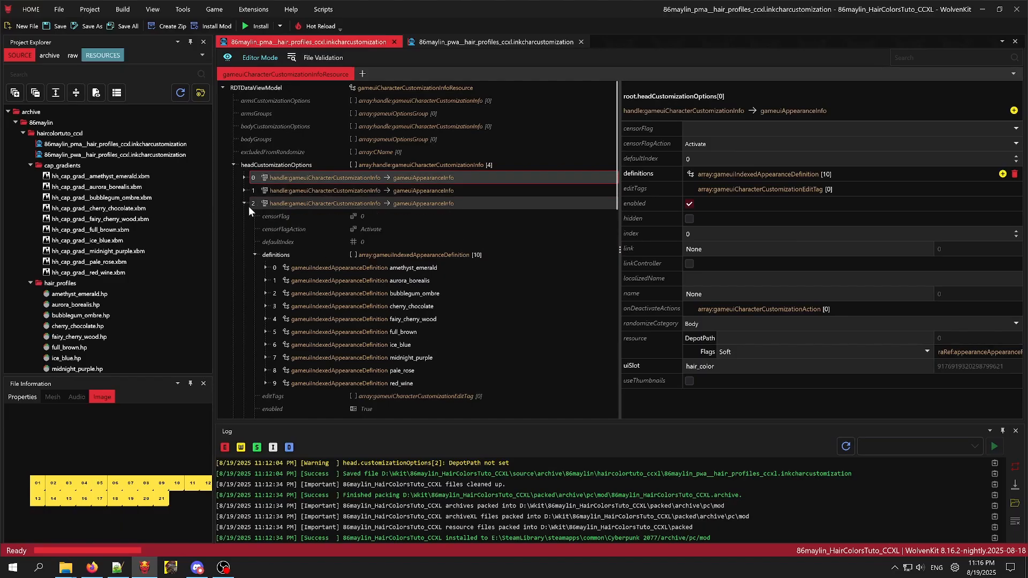
click(244, 203)
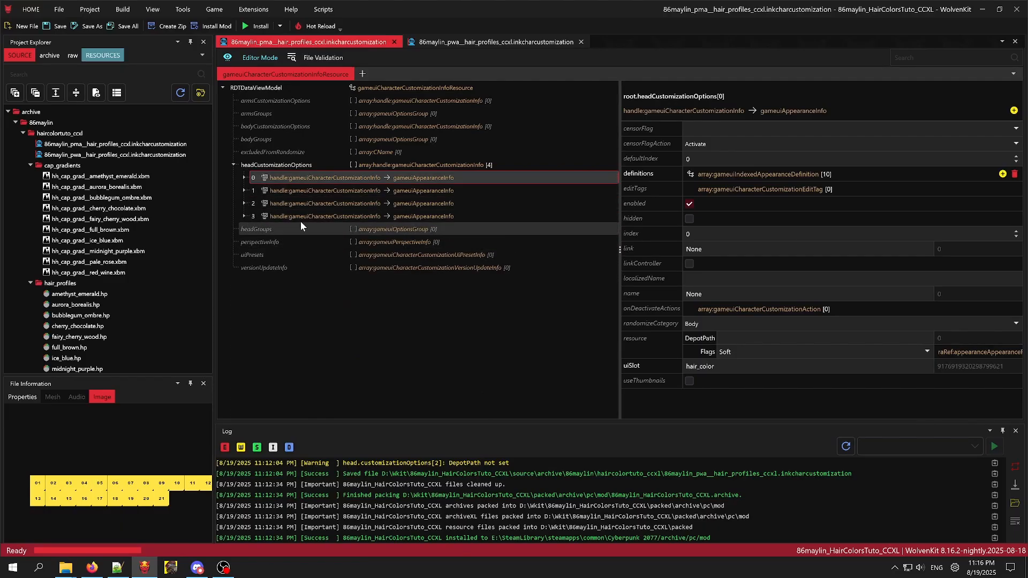
click(245, 178)
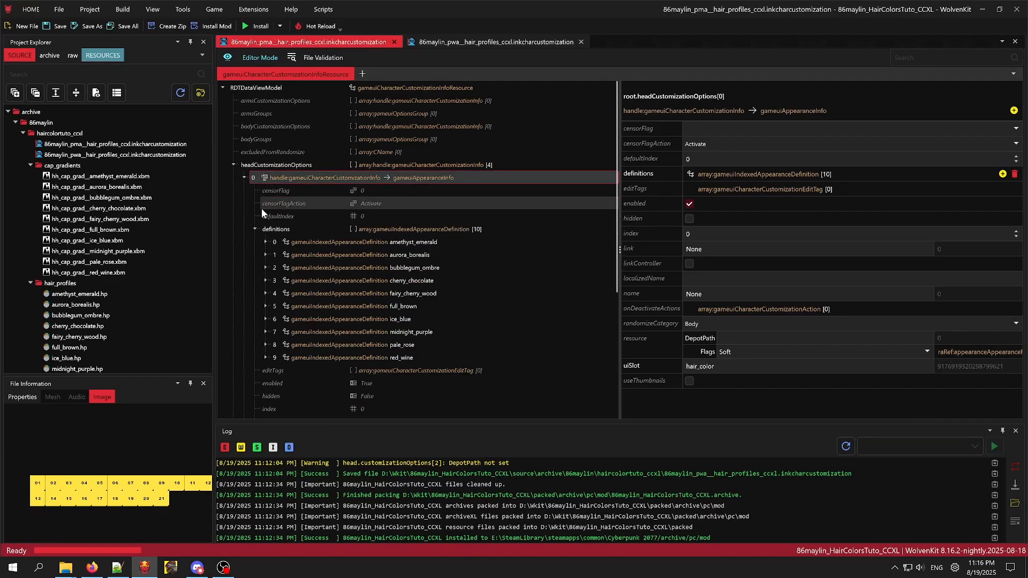
click(330, 244)
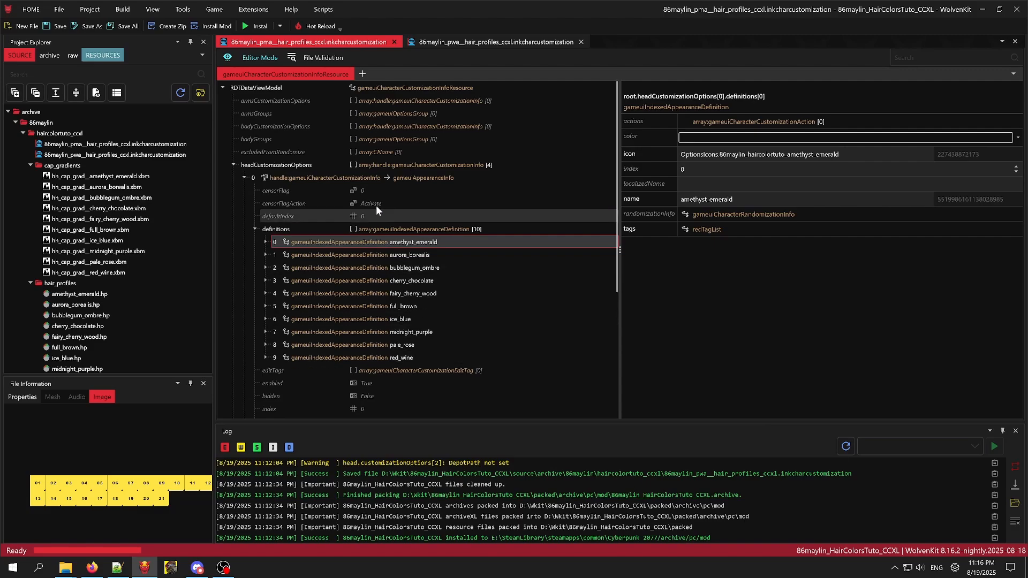
click(245, 177)
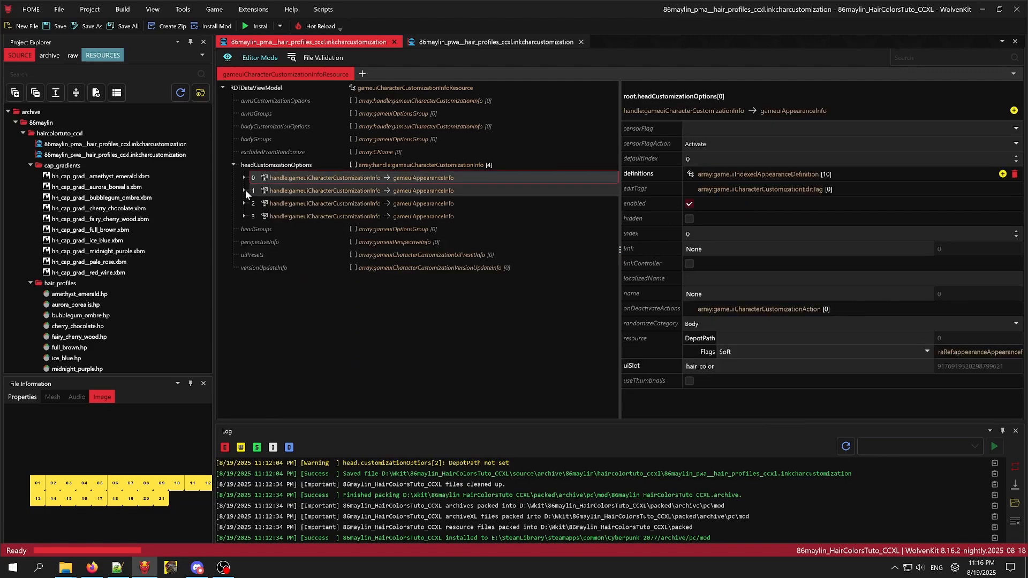
Compare the headCustomizationOptions entries of the pma and pwa hair profile files, ending on the pma file.
click(334, 218)
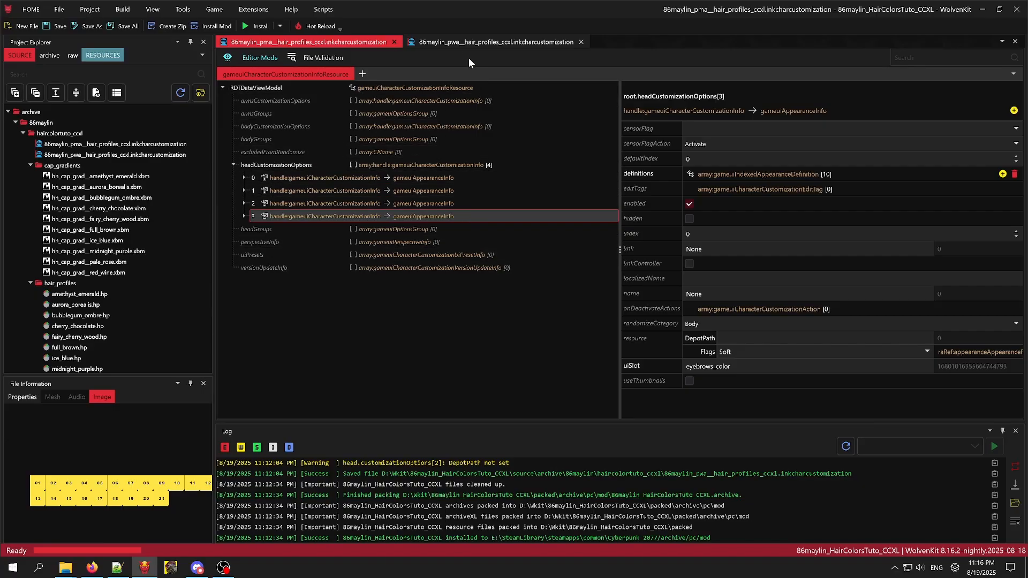
click(460, 42)
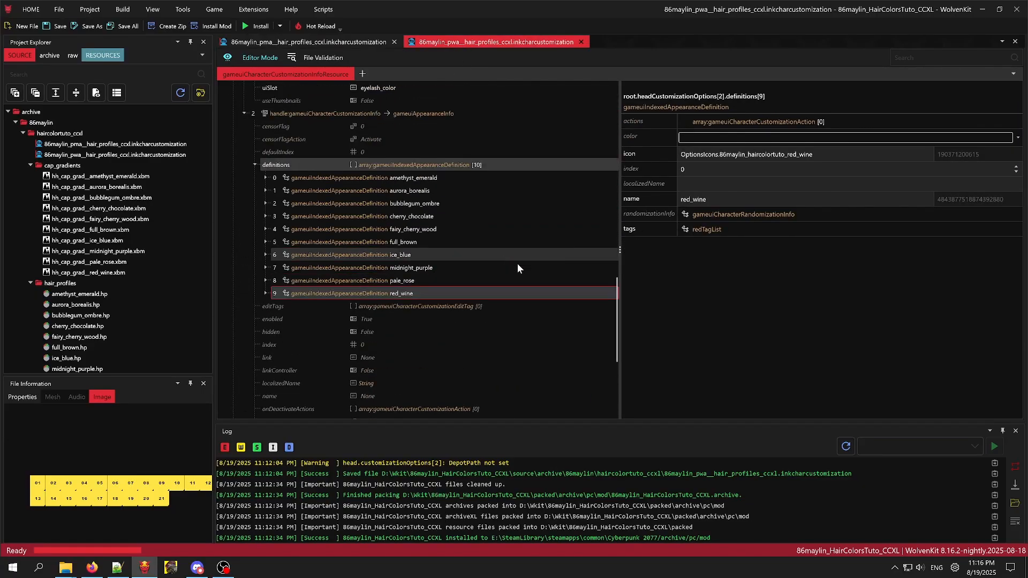
scroll(545, 275, up, 10)
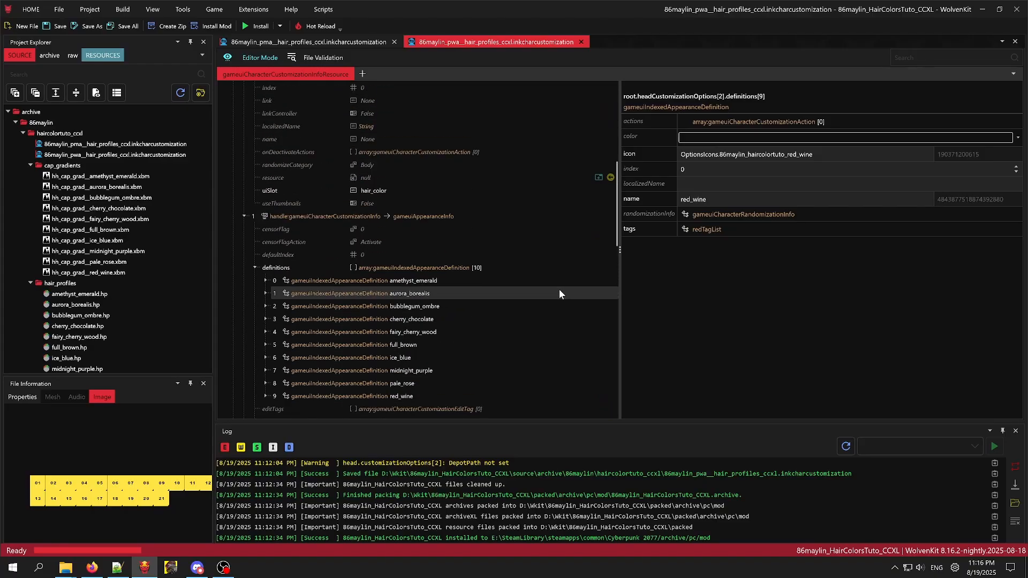
scroll(322, 95, up, 3)
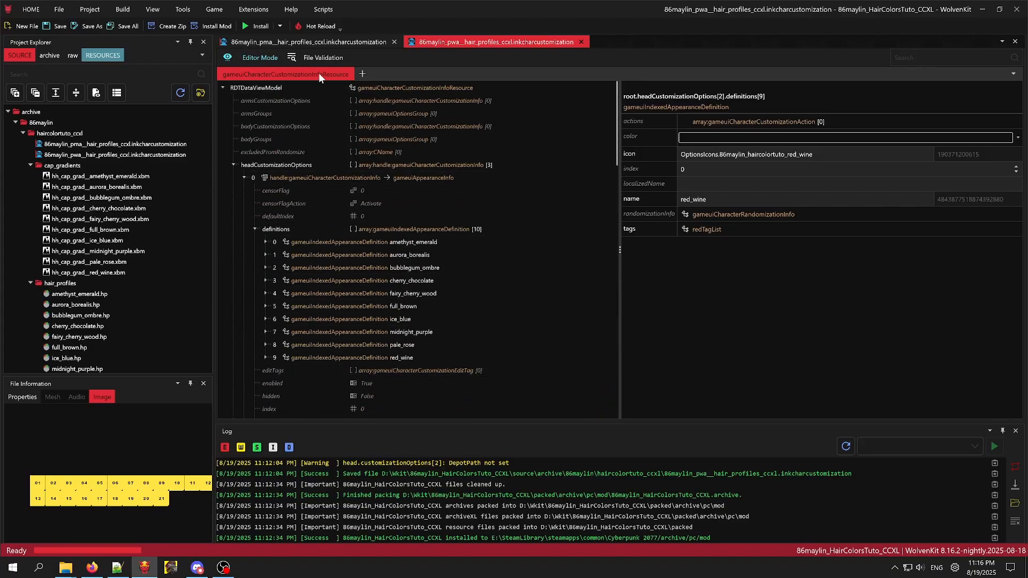
click(311, 42)
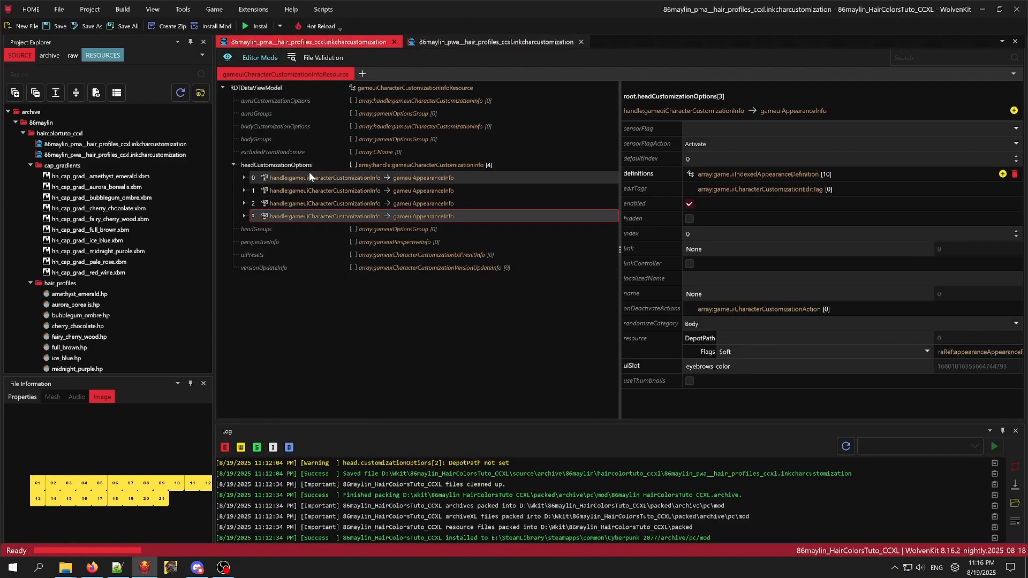
Duplicate the last headCustomizationOptions entry of the pma file three times and expand the first copy, entry 4.
right_click(378, 216)
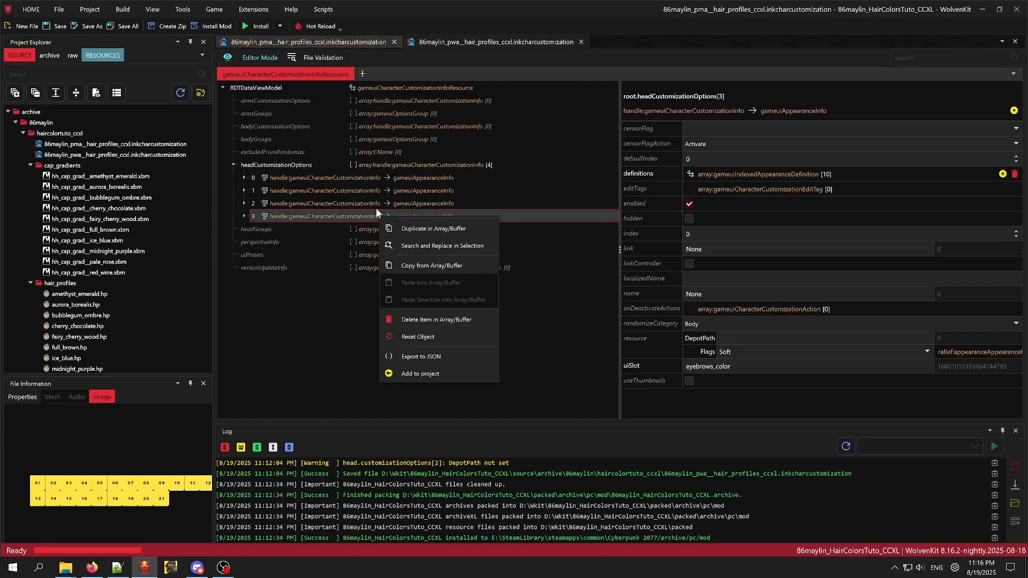
click(432, 228)
right_click(319, 225)
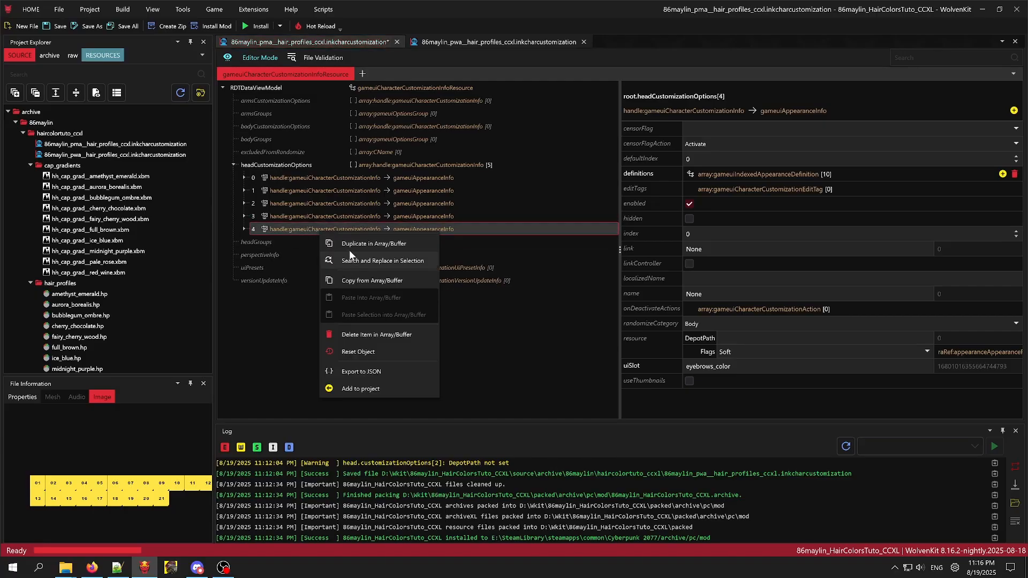
key(Escape)
right_click(339, 243)
click(365, 260)
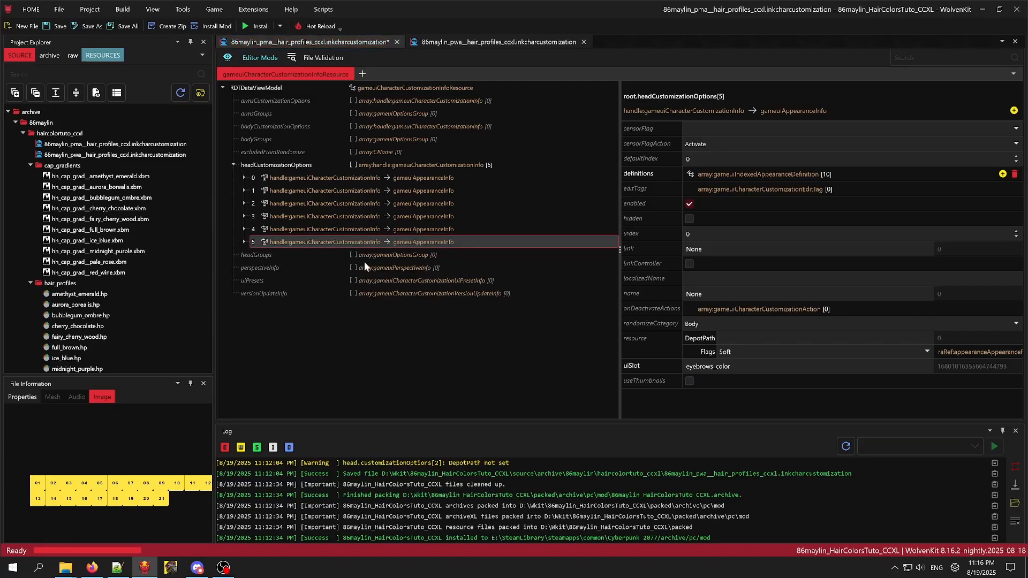
click(244, 229)
scroll(267, 275, down, 3)
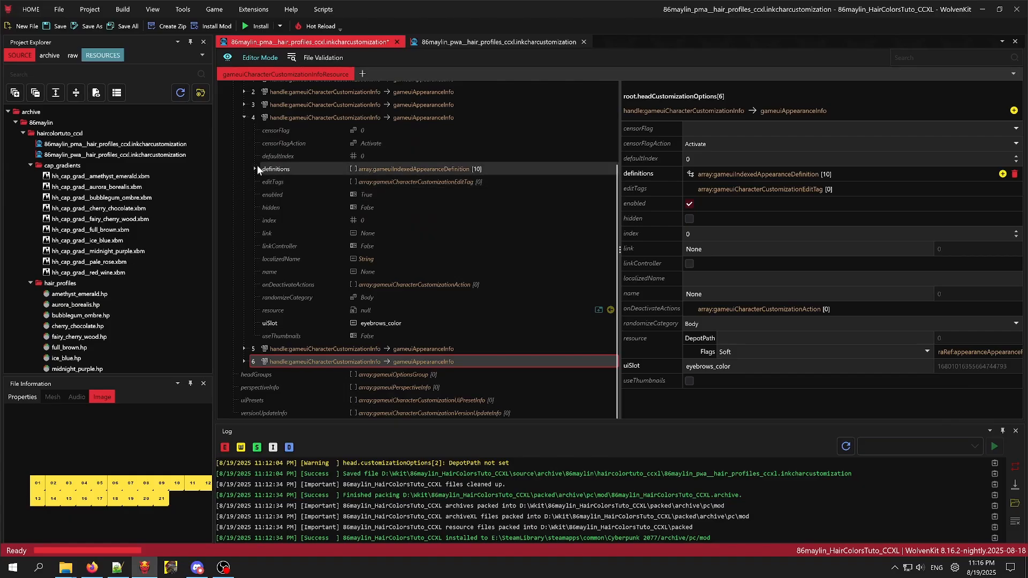
Switch to the File Explorer window showing the meshes folder and open the 86maylin_HairColors_CCXL_Redo project folder in D:\Wkit.
mouse_move(66, 566)
click(59, 542)
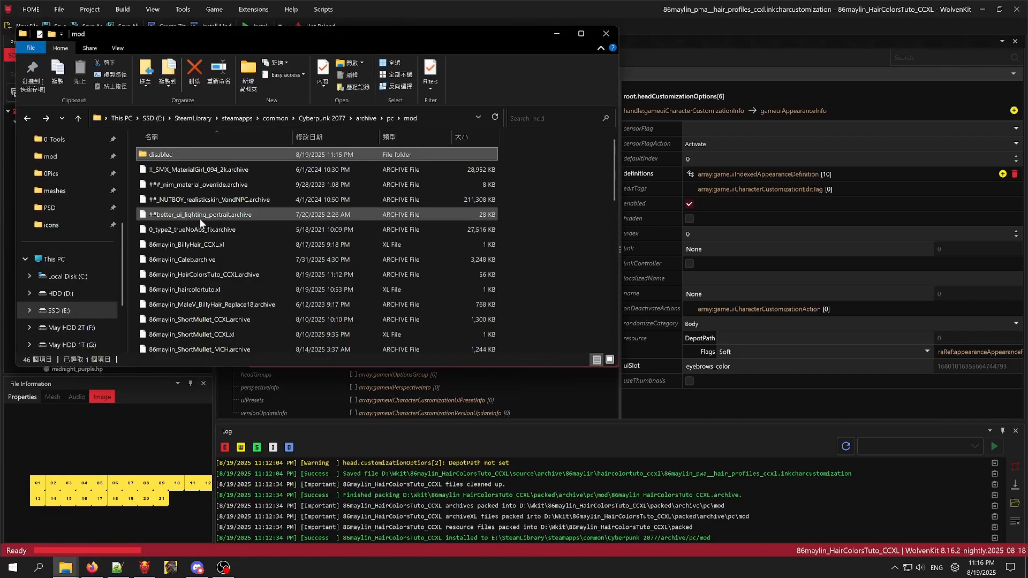
click(67, 569)
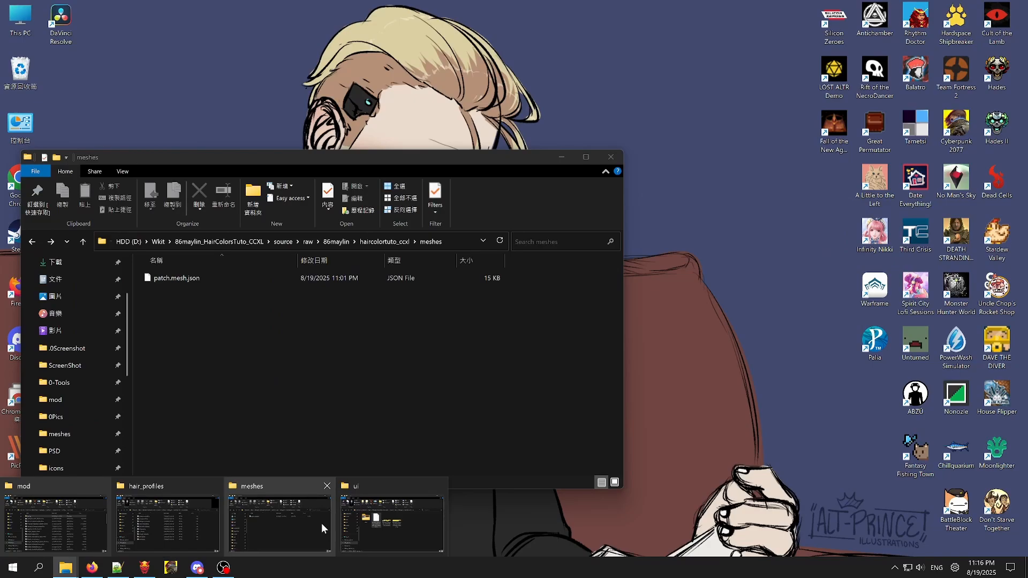
click(324, 523)
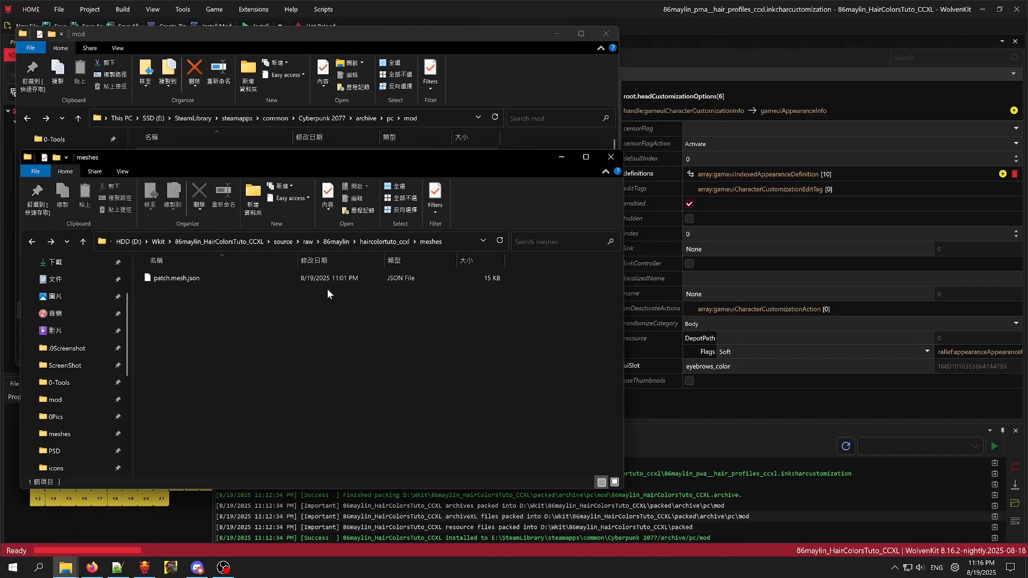
click(156, 241)
double_click(224, 369)
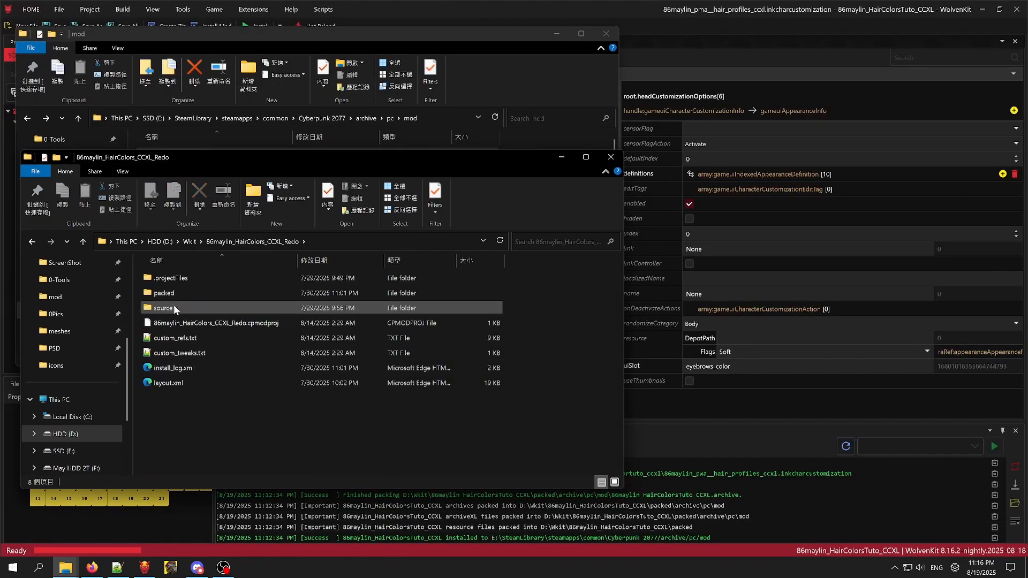
double_click(174, 304)
double_click(184, 280)
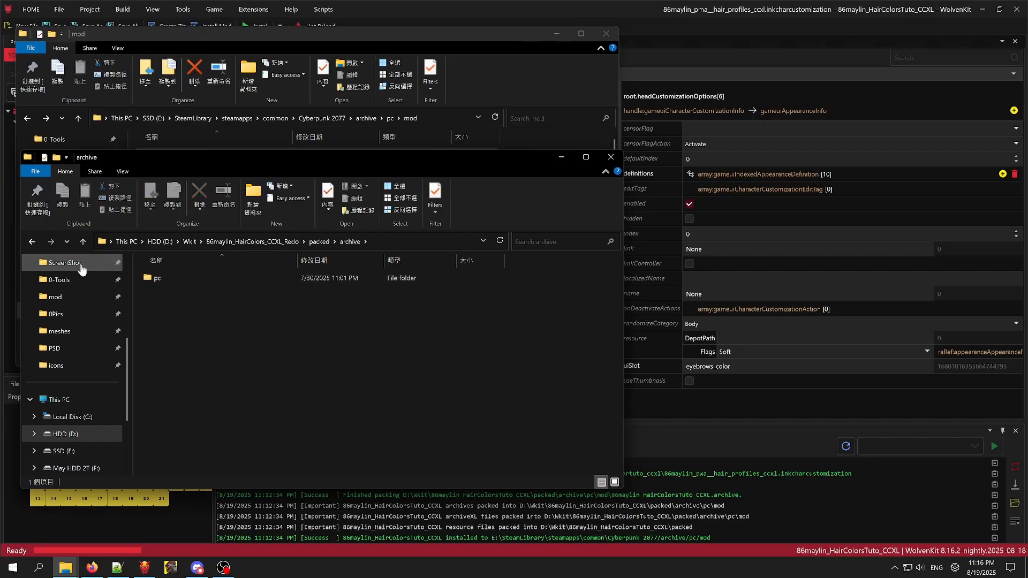
click(32, 242)
click(32, 241)
Copy 86maylin_pwa__hair_profiles_ccxl.inkcharcustomization from the Redo project's source\archive\86maylin\haircolor_ccxl folder.
double_click(184, 307)
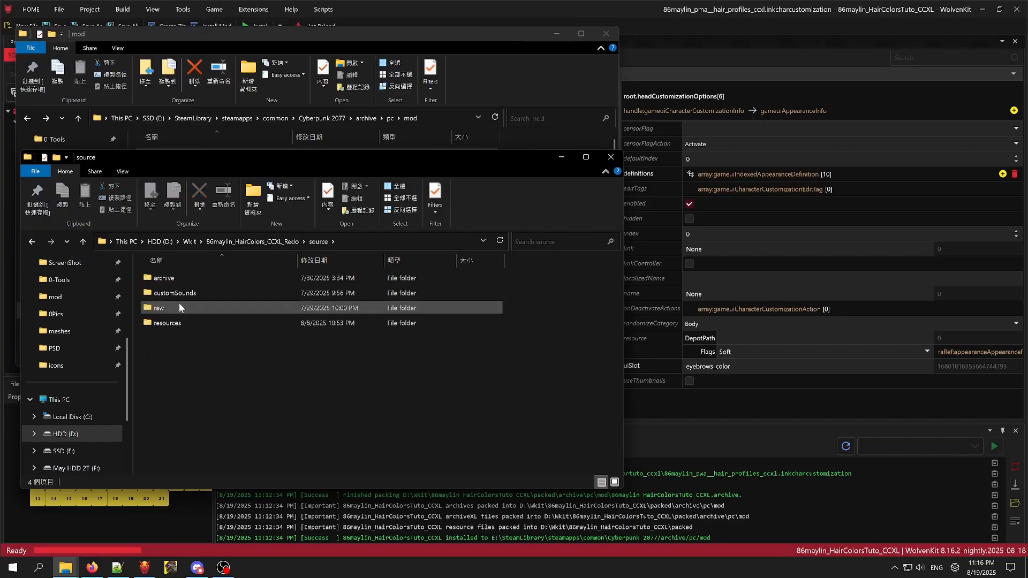
double_click(169, 278)
double_click(178, 280)
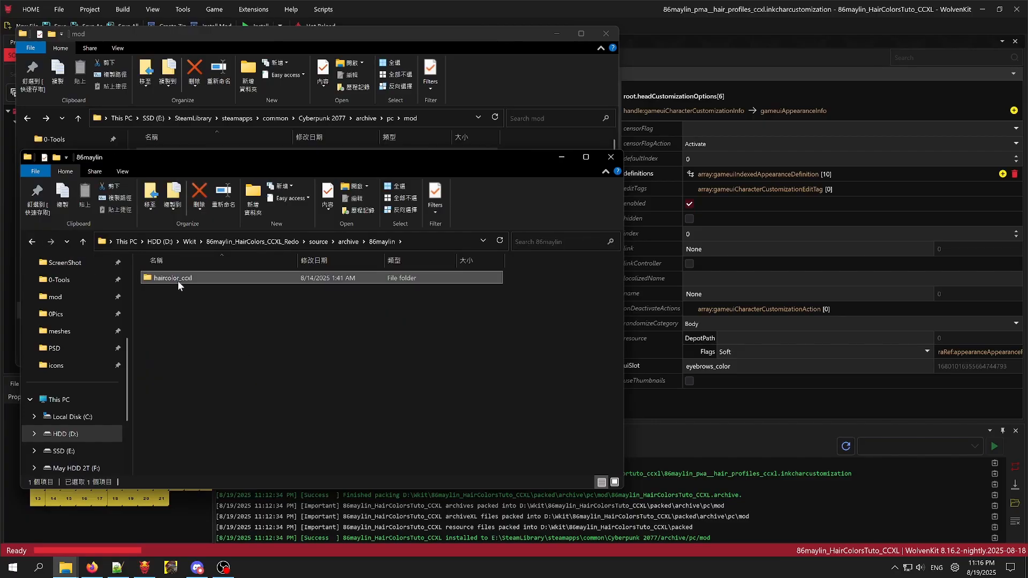
double_click(178, 280)
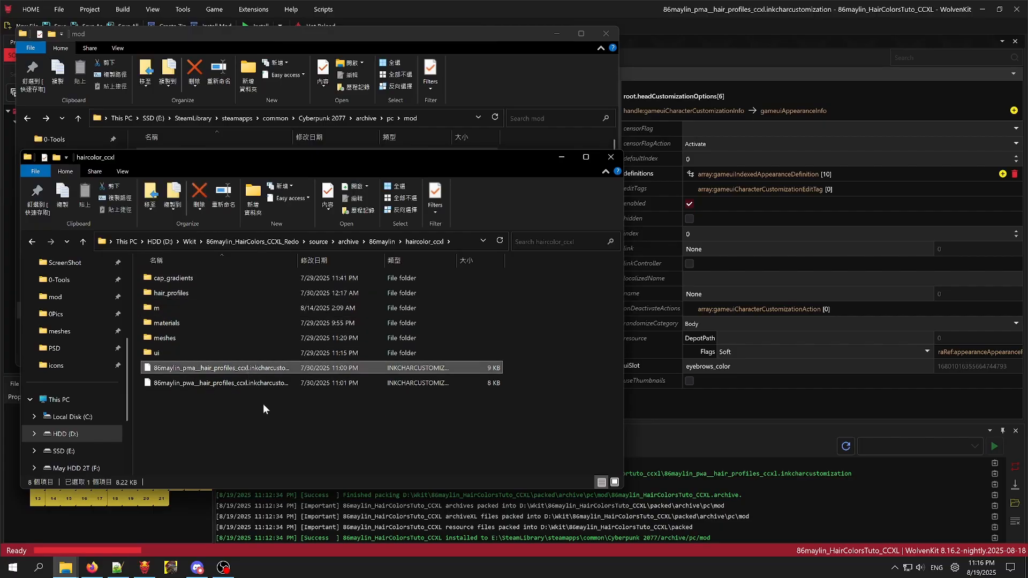
click(231, 385)
Paste the copied pwa file into source\archive\86maylin of the 86maylin_HairColorsTuto_CCXL project and return to WolvenKit.
click(31, 242)
click(30, 242)
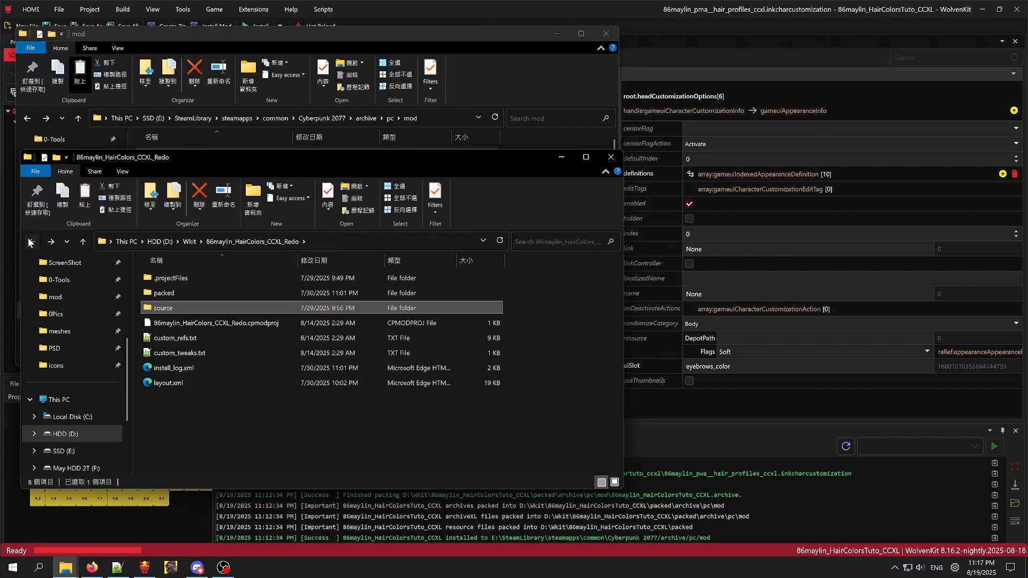
click(30, 242)
click(31, 242)
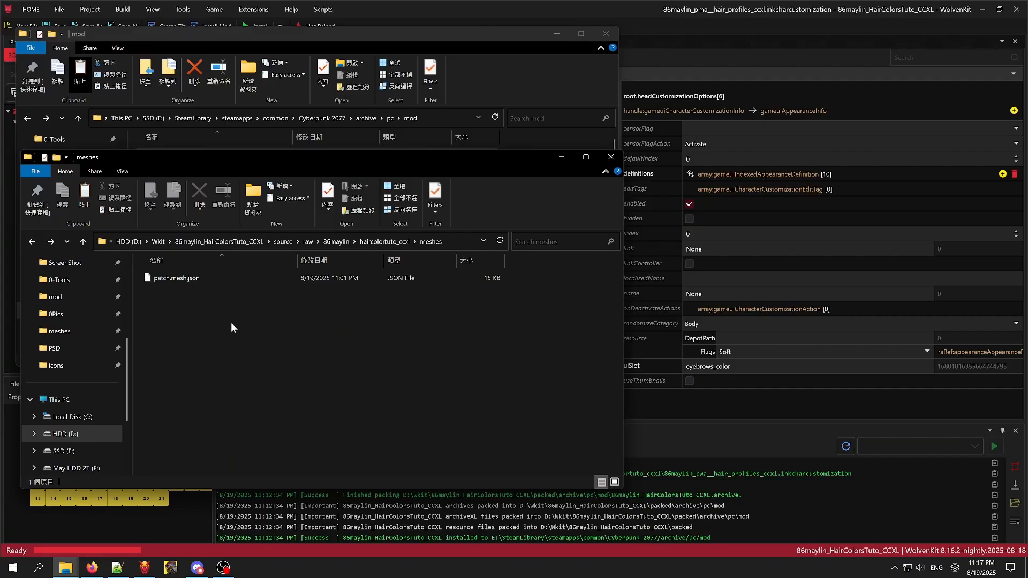
click(283, 242)
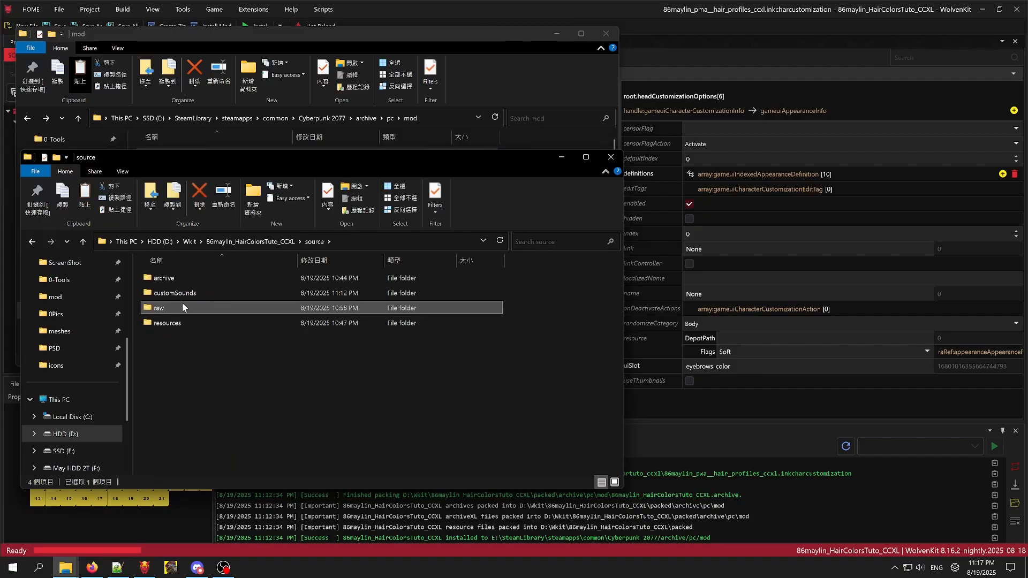
double_click(172, 279)
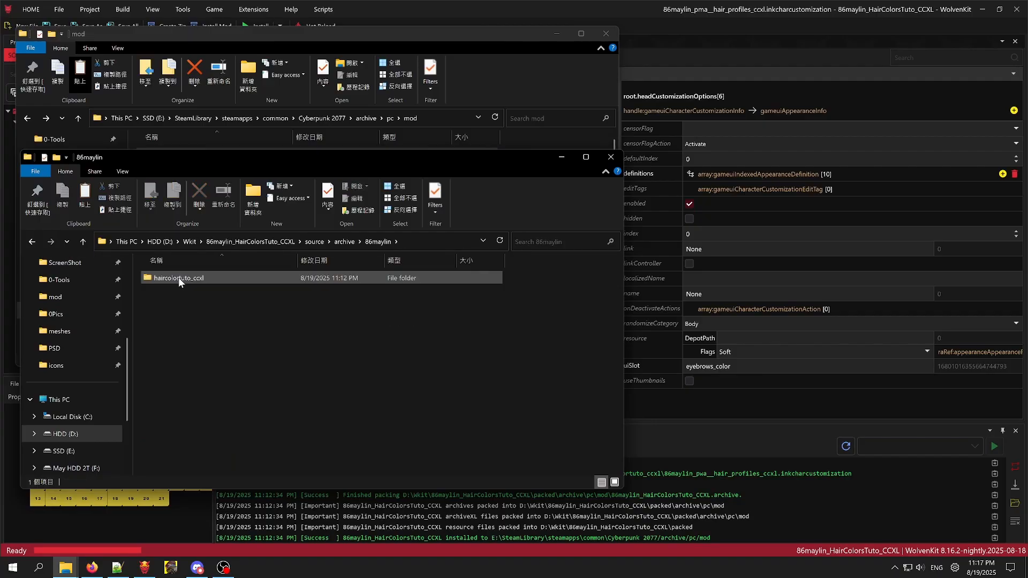
double_click(179, 278)
click(31, 242)
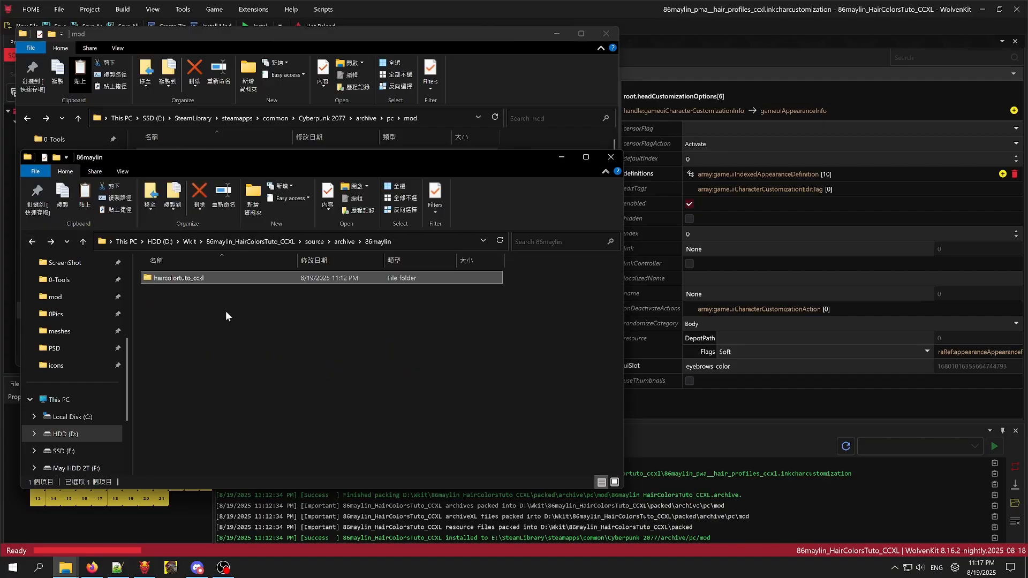
click(200, 292)
key(ctrl+v)
click(867, 456)
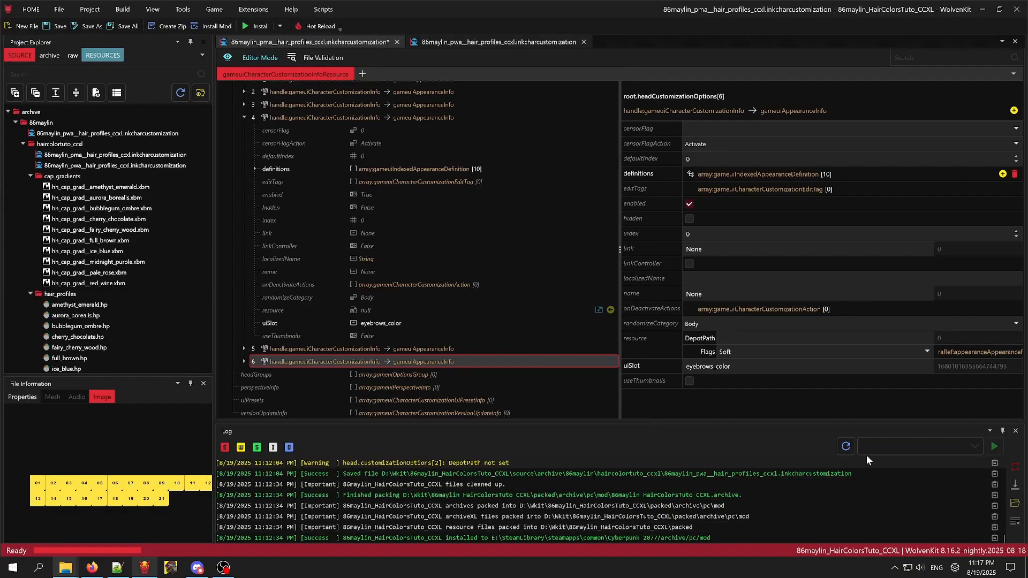
Open the pasted pwa inkcharcustomization file and review the uiSlot names of headCustomizationOptions entries 3 and 4.
click(66, 133)
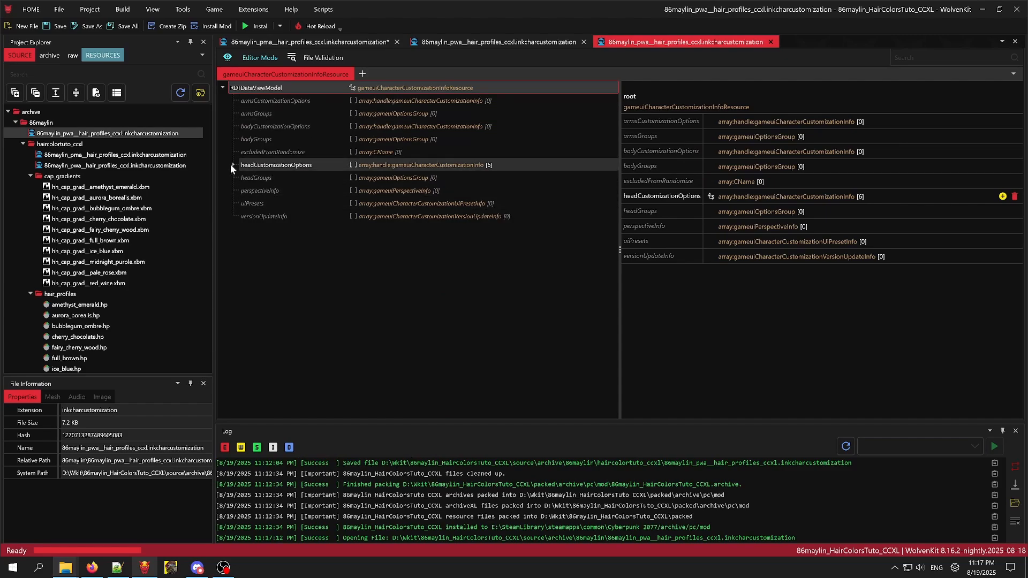
click(233, 164)
click(244, 217)
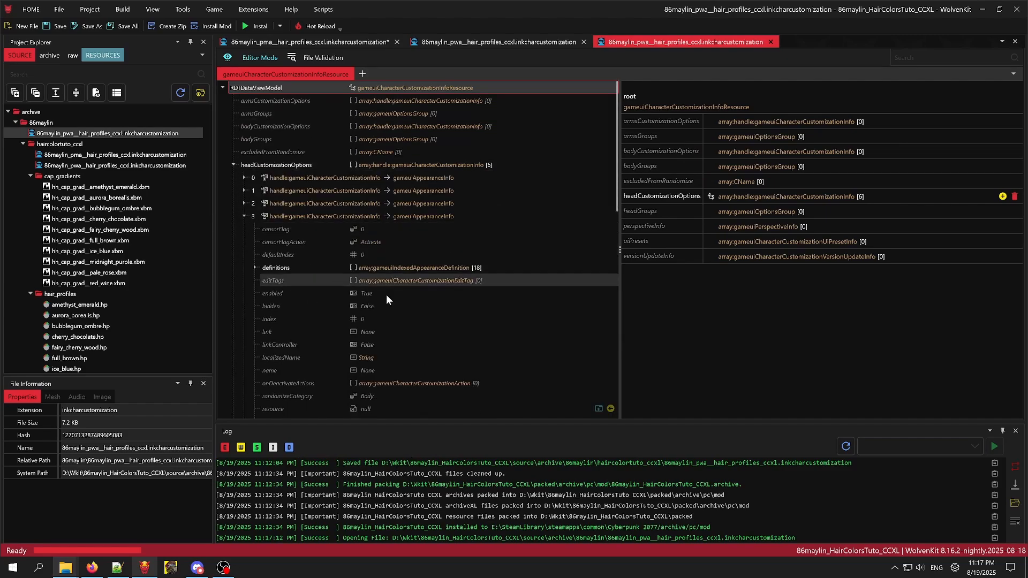
click(254, 268)
click(253, 268)
scroll(431, 299, down, 3)
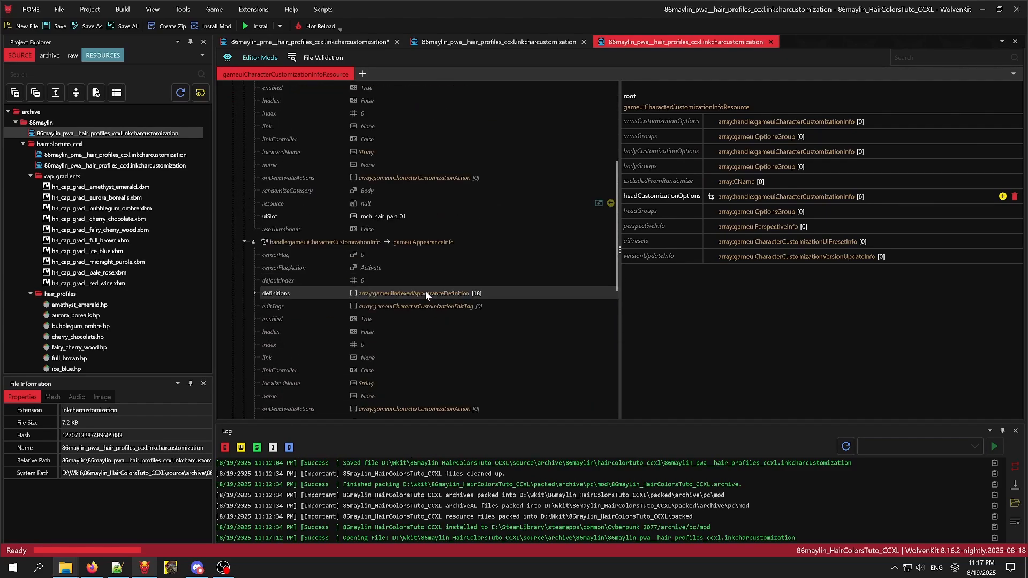
click(404, 217)
scroll(471, 285, down, 1)
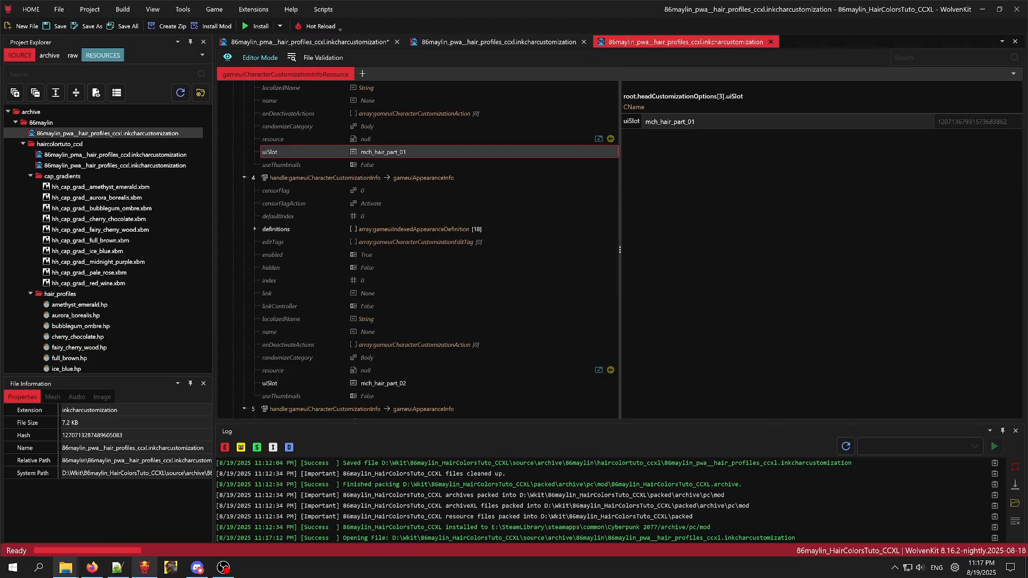
Return to the pma hair profiles file and set the uiSlot of headCustomizationOptions entry 4 to mch_hair_part_01.
click(499, 41)
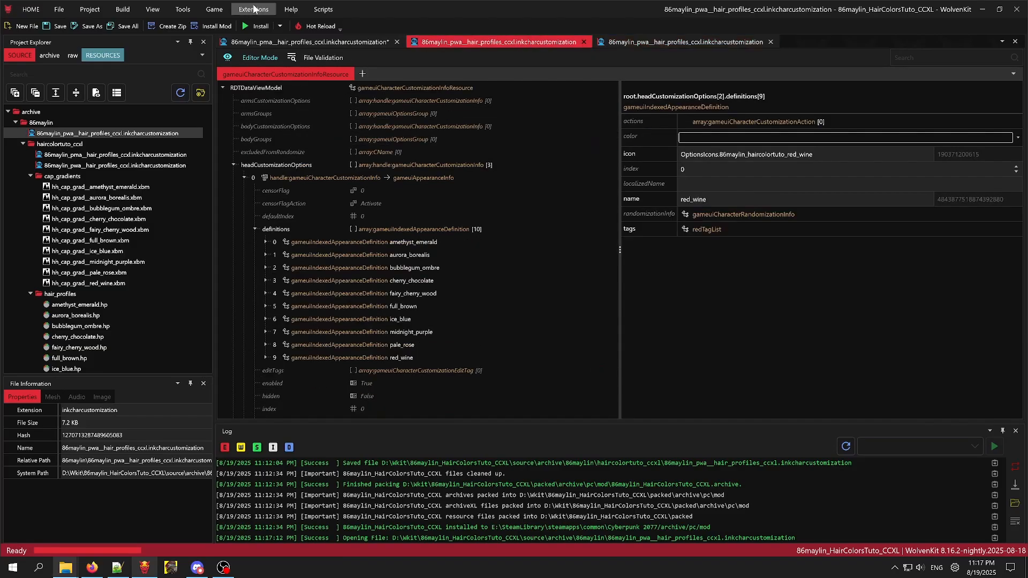
click(296, 42)
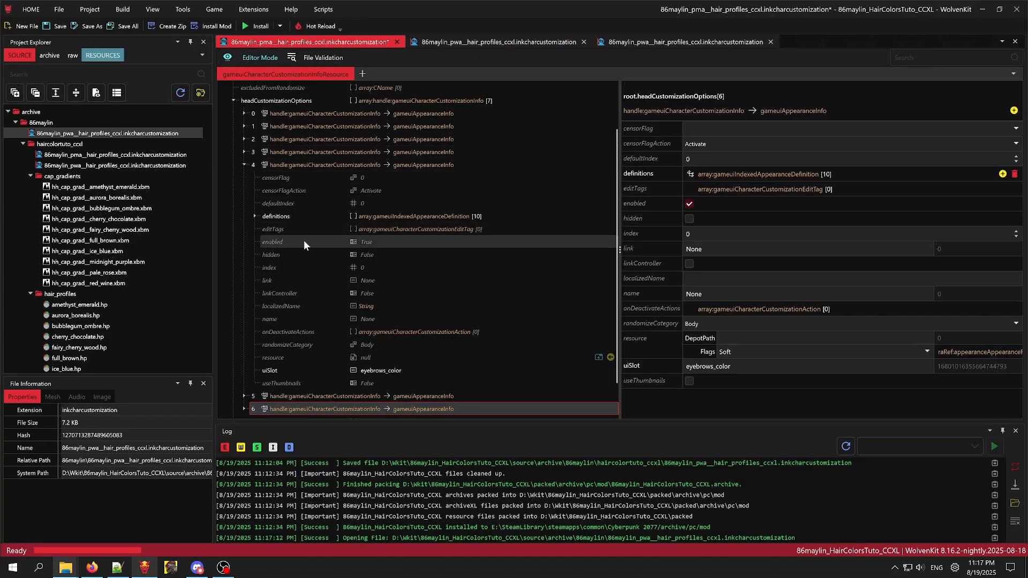
click(255, 217)
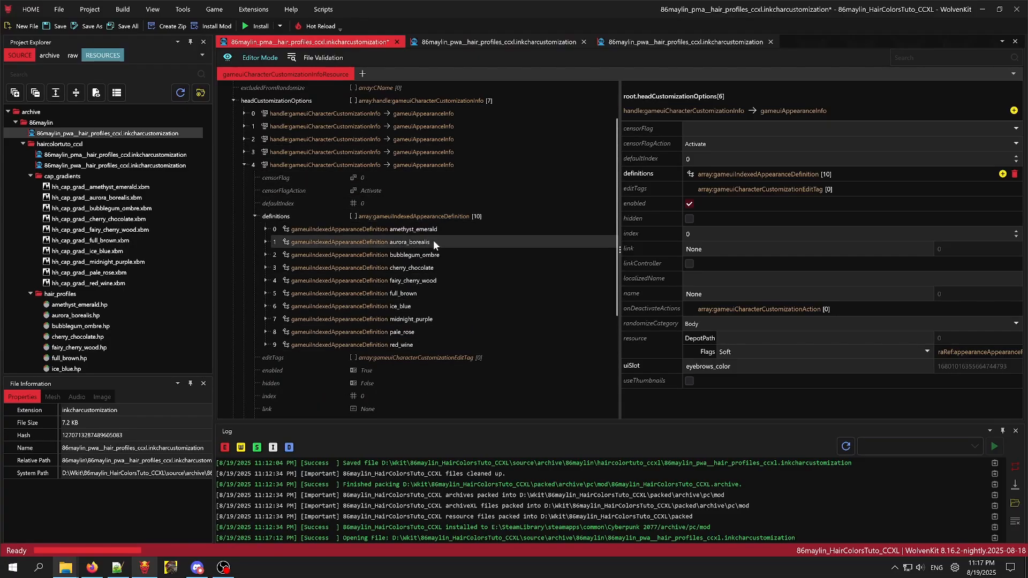
click(254, 216)
click(300, 370)
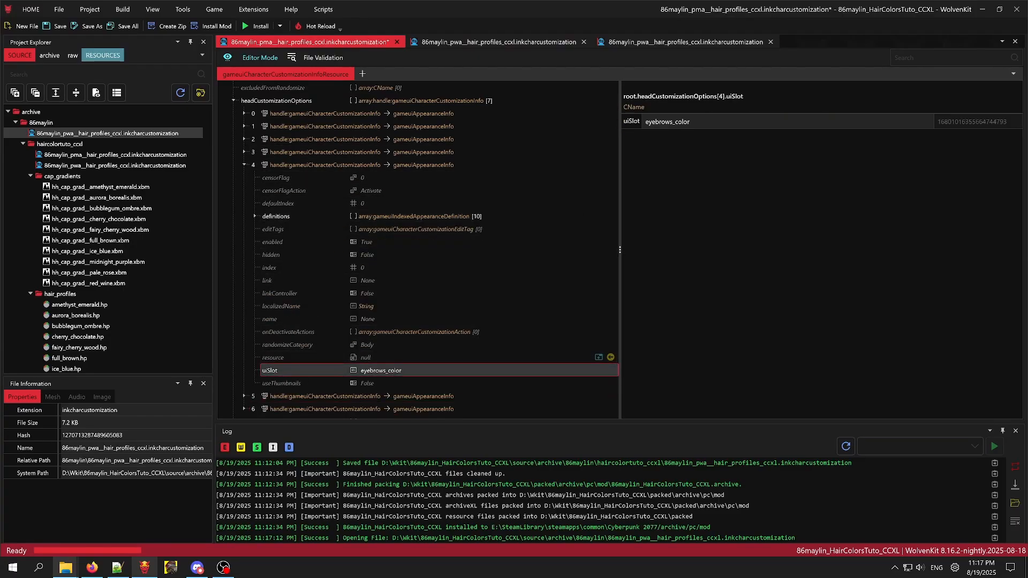
double_click(668, 122)
text(mch_hair_part_01)
Expand headCustomizationOptions entry 5 and set its uiSlot to mch_hair_part_02.
scroll(300, 284, down, 2)
click(244, 349)
scroll(295, 346, down, 5)
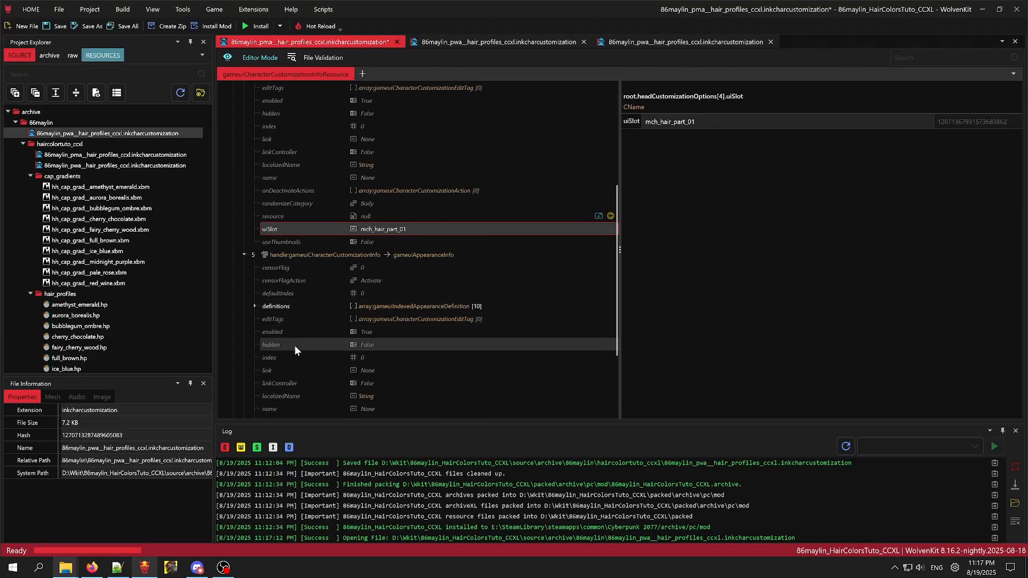
click(360, 335)
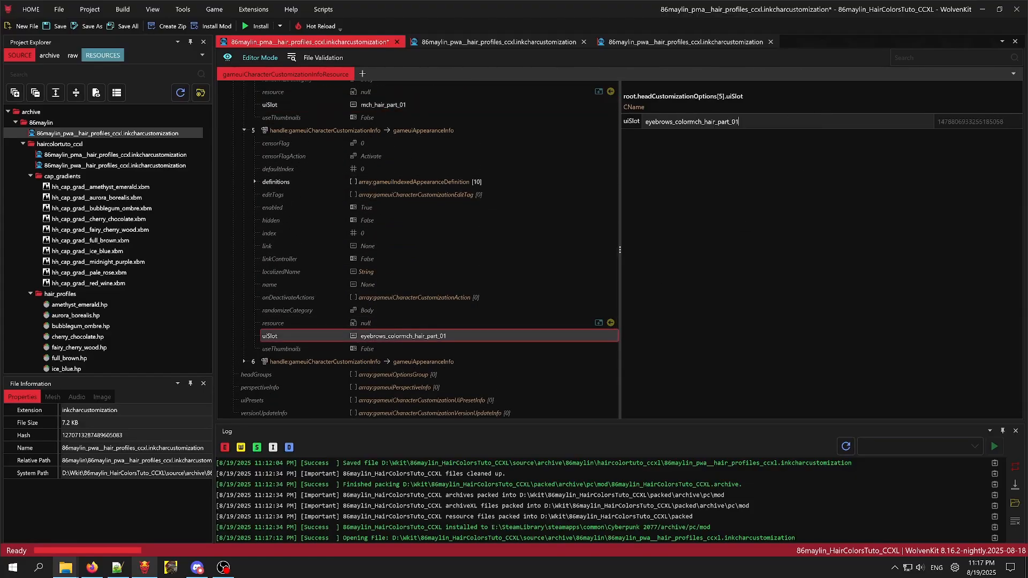
key(BackSpace)
text(2)
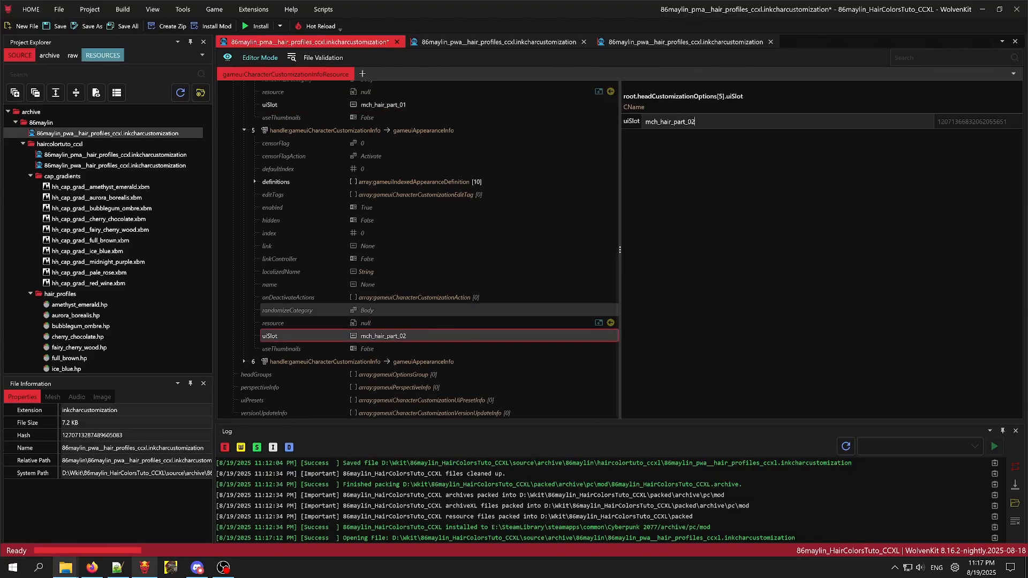
Expand headCustomizationOptions entry 6, set its uiSlot to mch_hair_part_03 and save the pma hair profiles file.
click(244, 362)
scroll(289, 306, down, 2)
scroll(300, 348, down, 3)
click(379, 349)
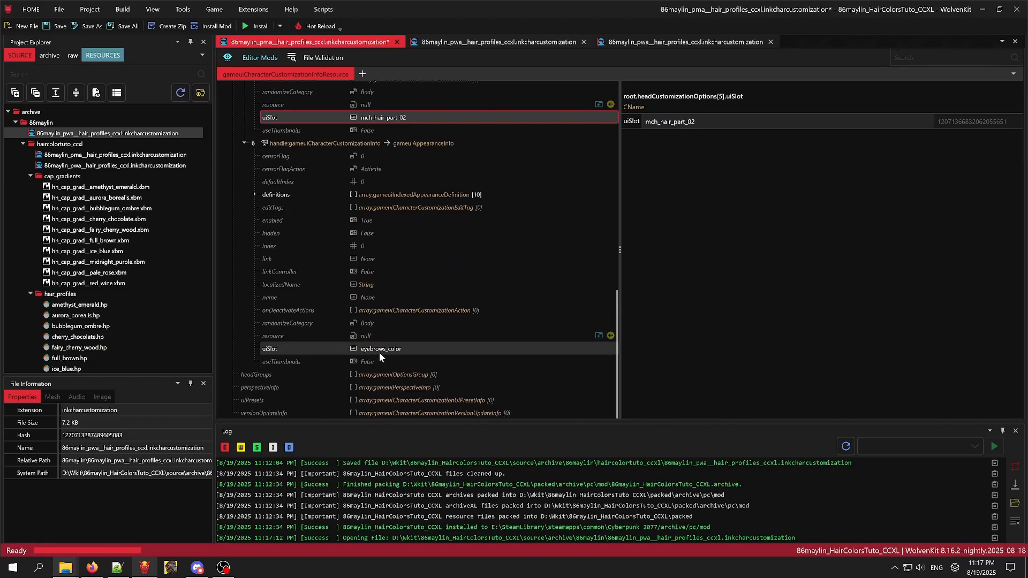
double_click(691, 121)
text(mch_hair_part_01)
click(490, 310)
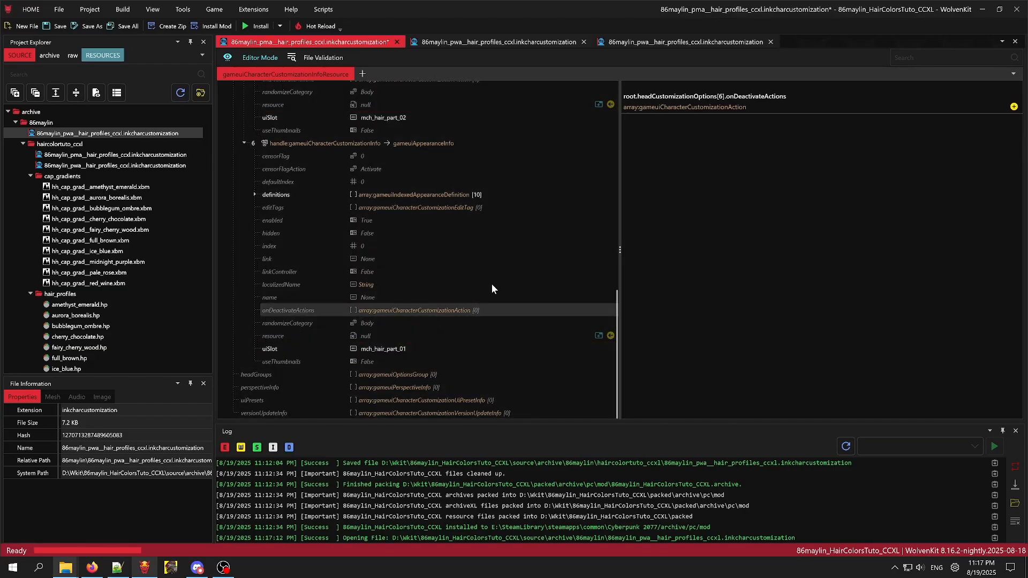
click(379, 348)
click(695, 122)
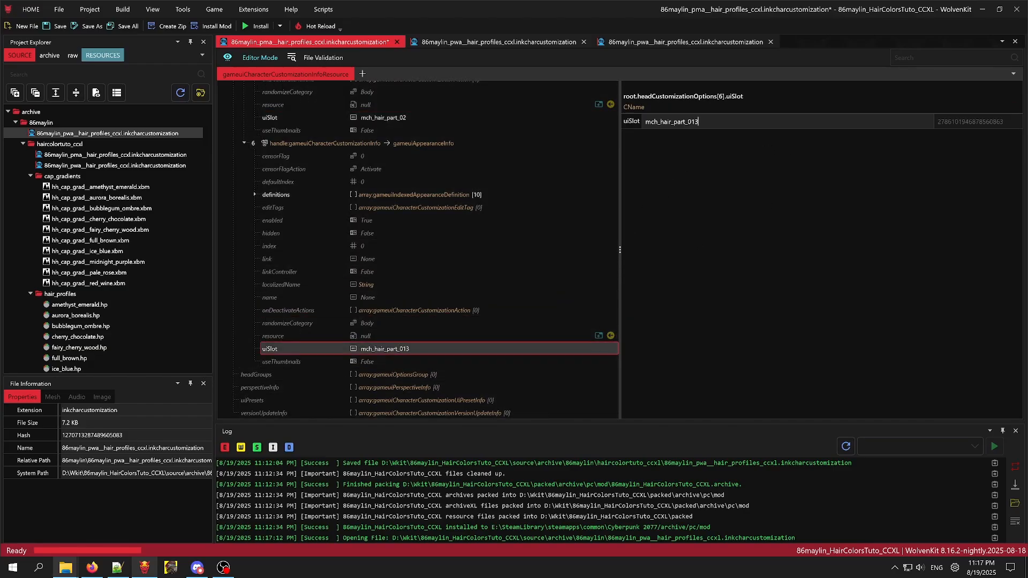
key(ctrl+s)
In the project's pwa hair profiles file, duplicate the eyebrows_color headCustomizationOptions entry three times to add entries 3, 4 and 5.
click(451, 43)
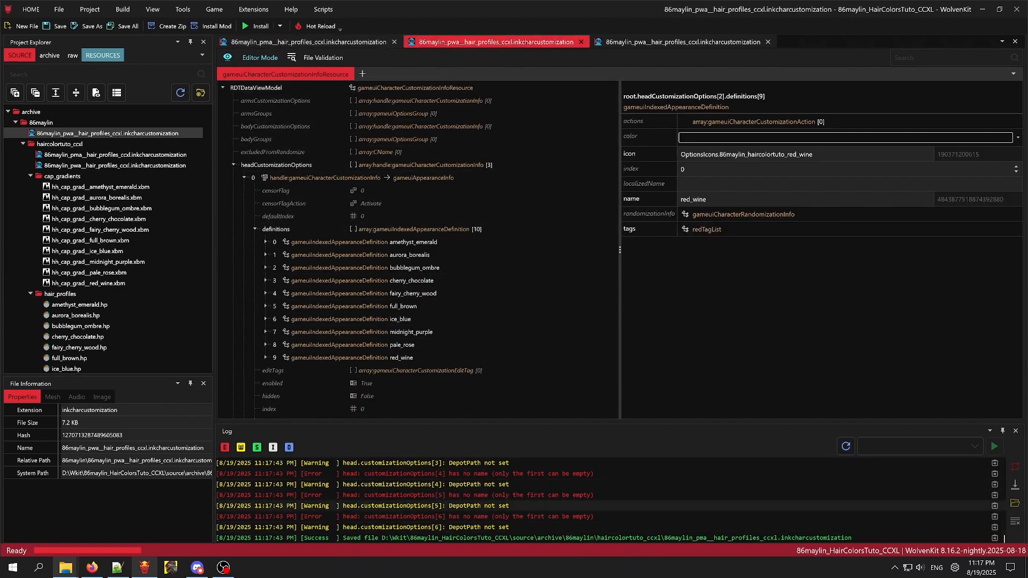
scroll(349, 204, down, 2)
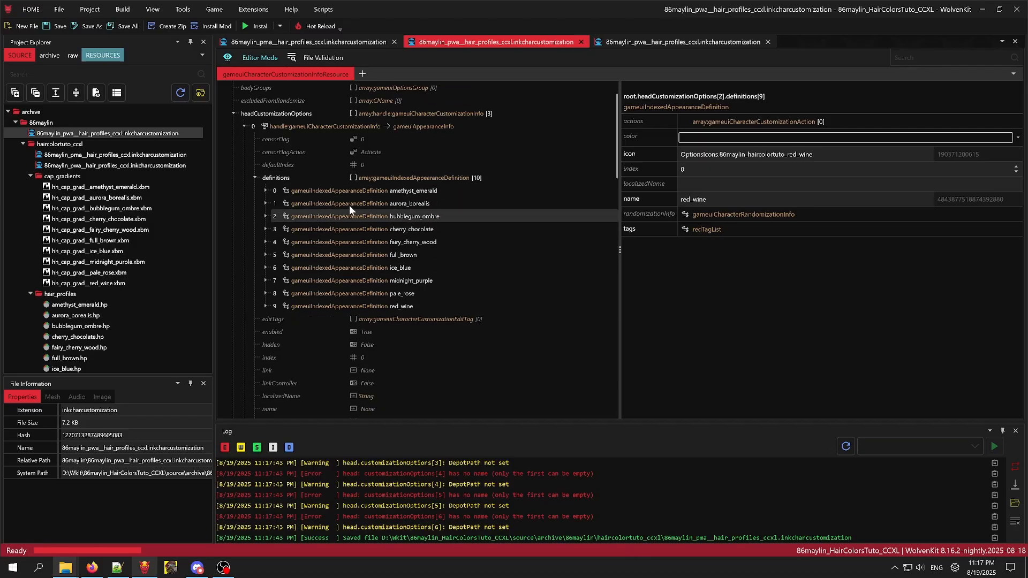
scroll(372, 252, down, 4)
scroll(386, 295, up, 3)
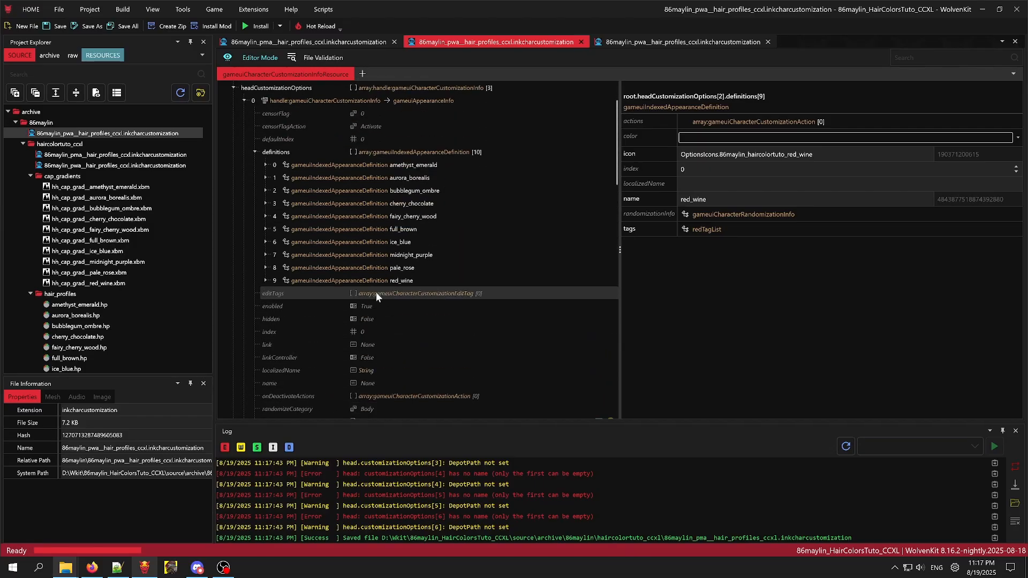
scroll(341, 234, down, 10)
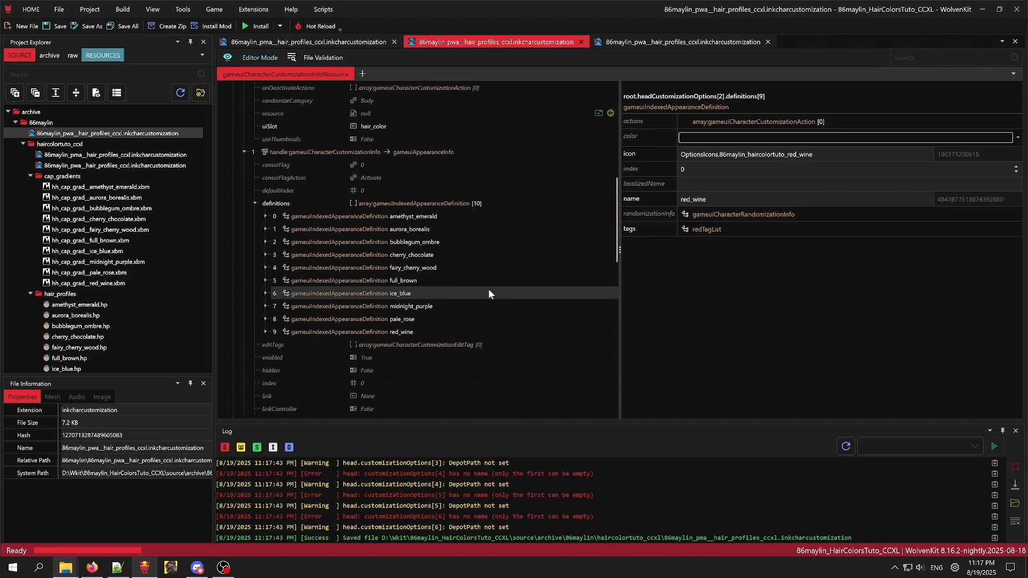
scroll(485, 295, down, 15)
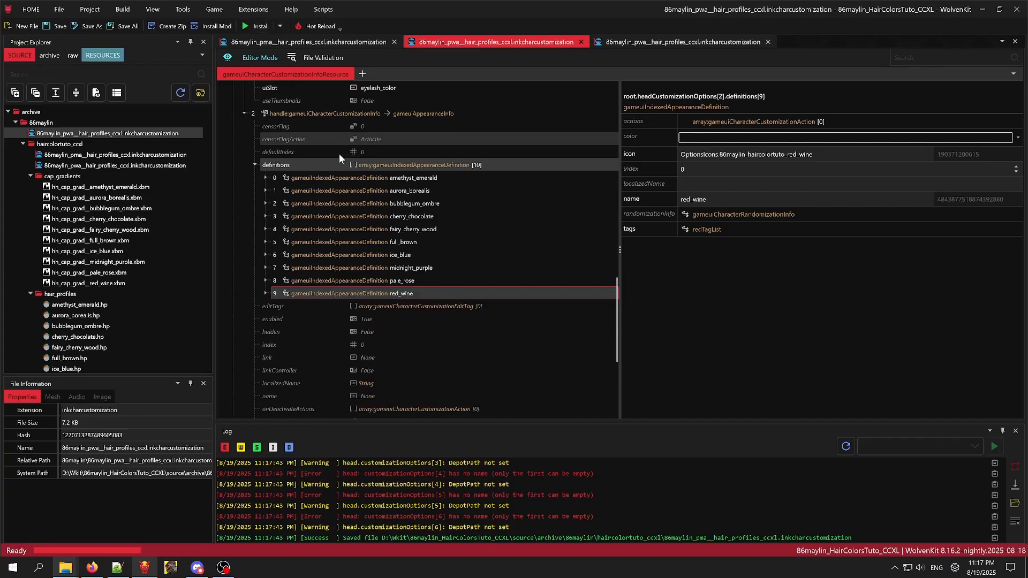
right_click(338, 114)
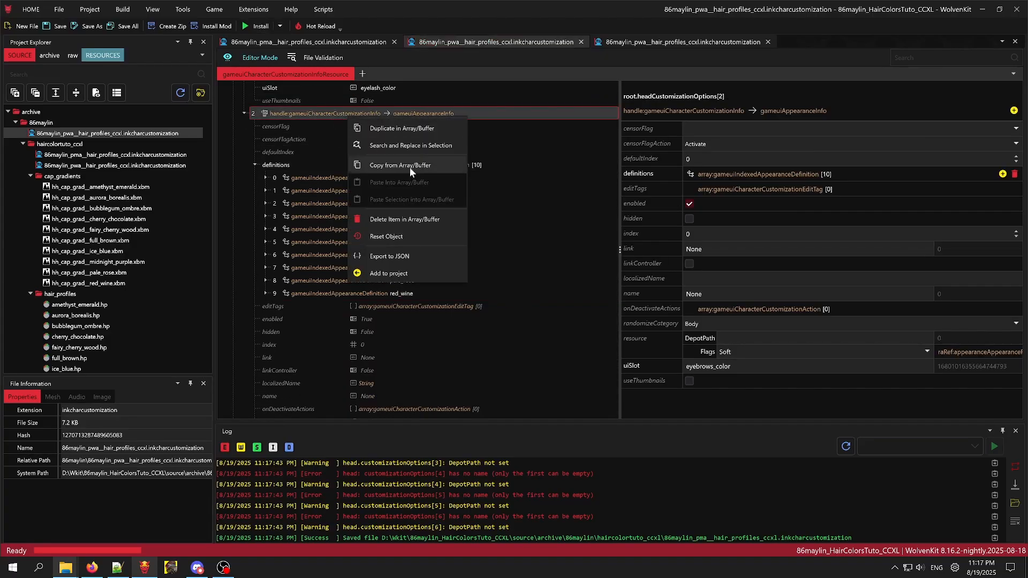
click(407, 131)
right_click(339, 211)
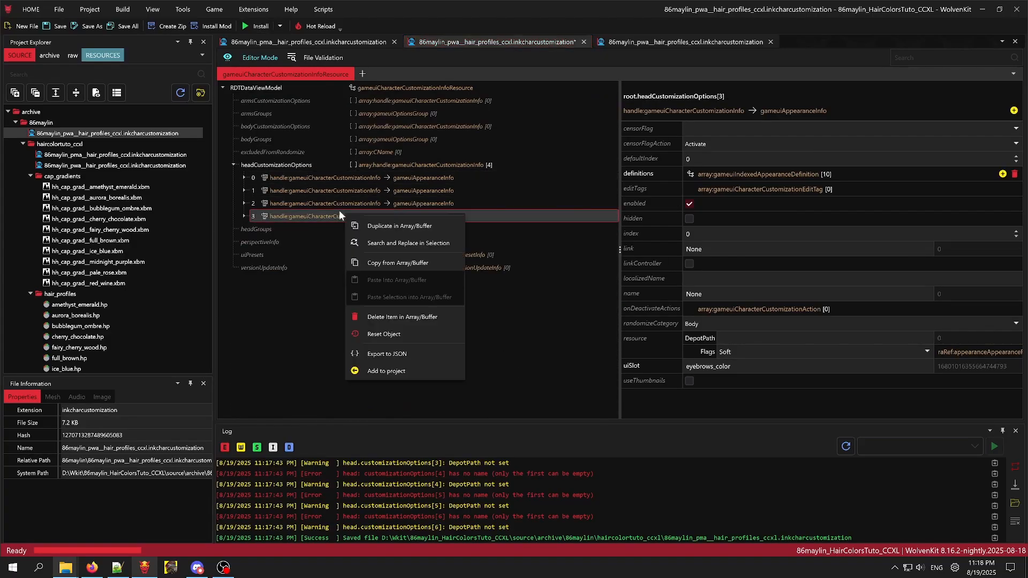
click(399, 225)
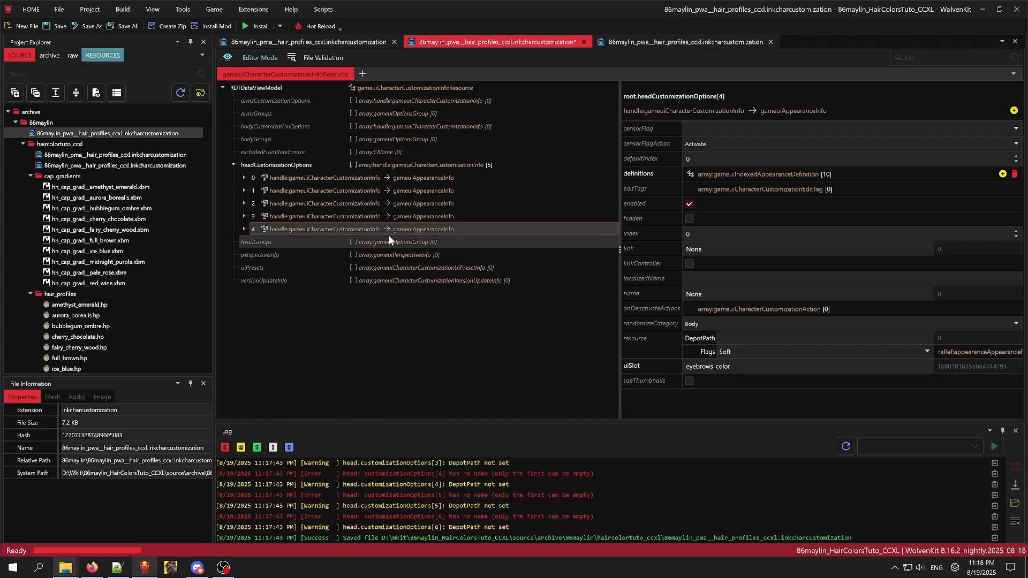
right_click(388, 230)
click(414, 243)
Expand headCustomizationOptions entry 3 in the pwa file and set its uiSlot to mch_hair_part_01.
click(244, 216)
scroll(289, 244, down, 3)
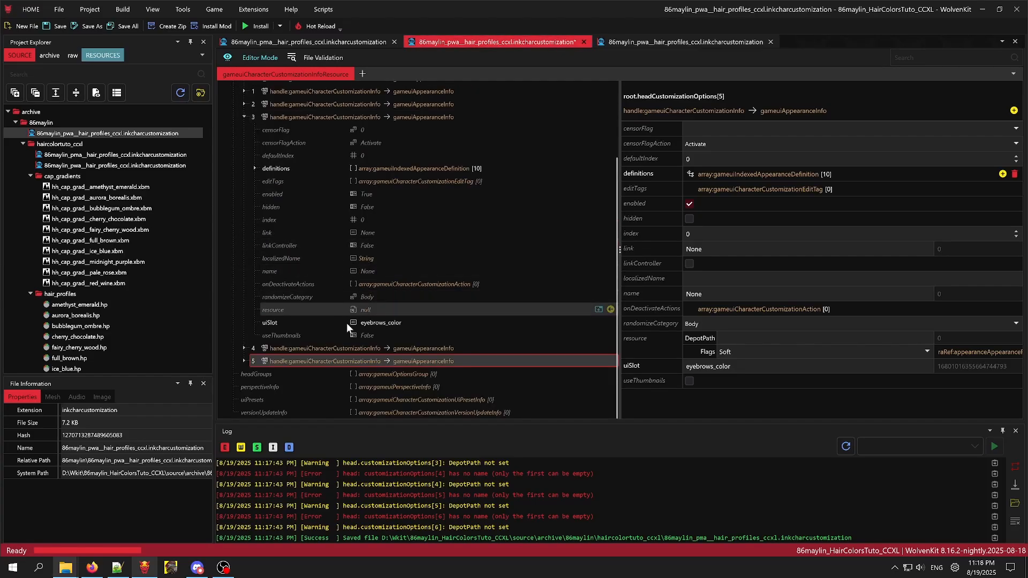
click(346, 323)
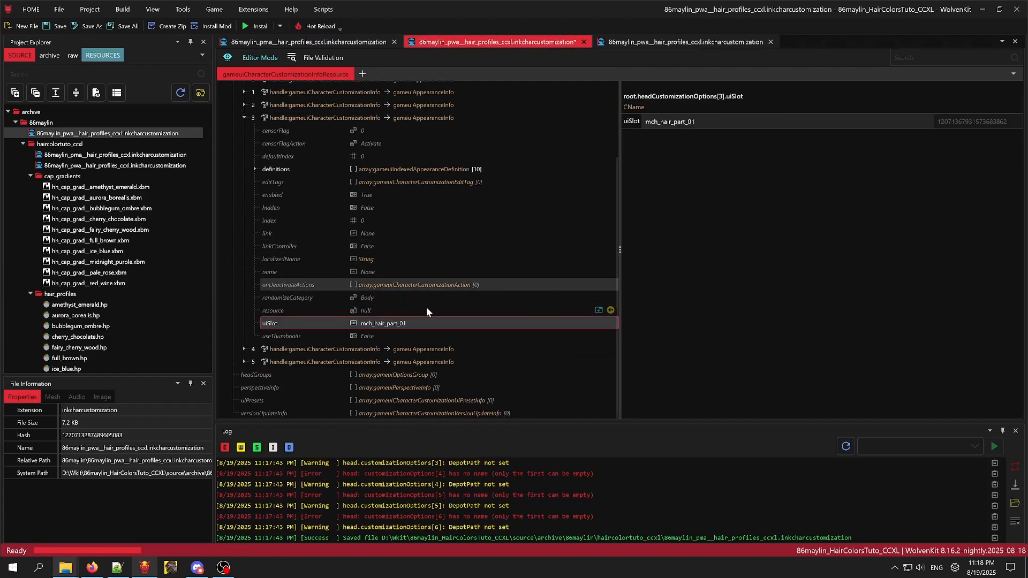
Set the uiSlot of entry 4 to mch_hair_part_02 and entry 5 to mch_hair_part_03, saving the pwa file.
click(297, 349)
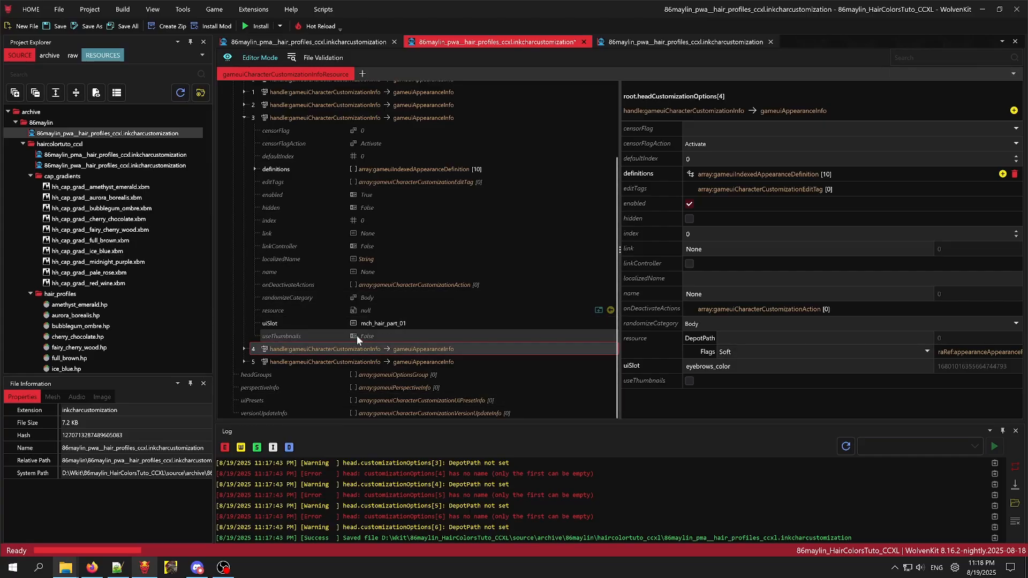
click(732, 367)
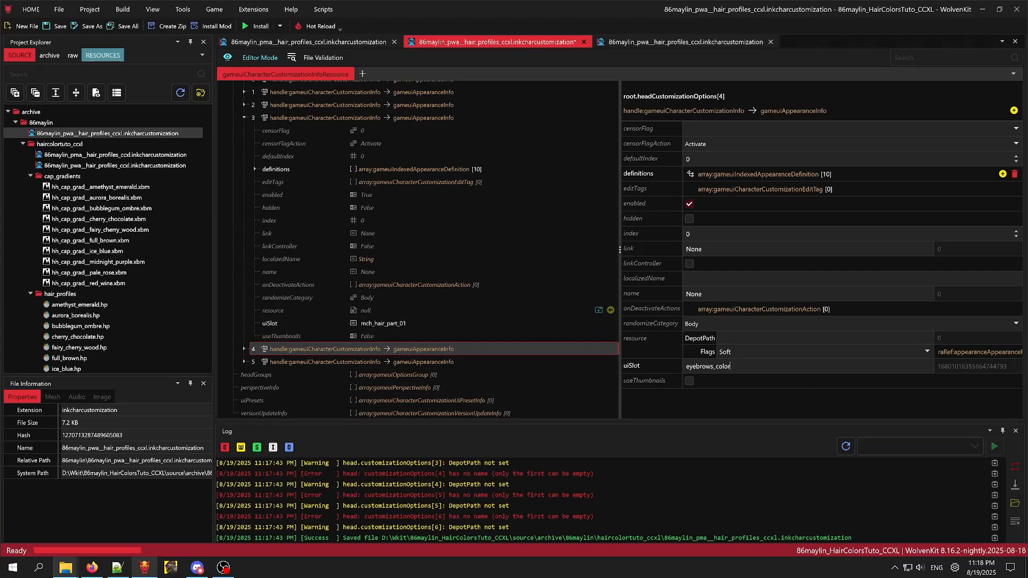
click(366, 363)
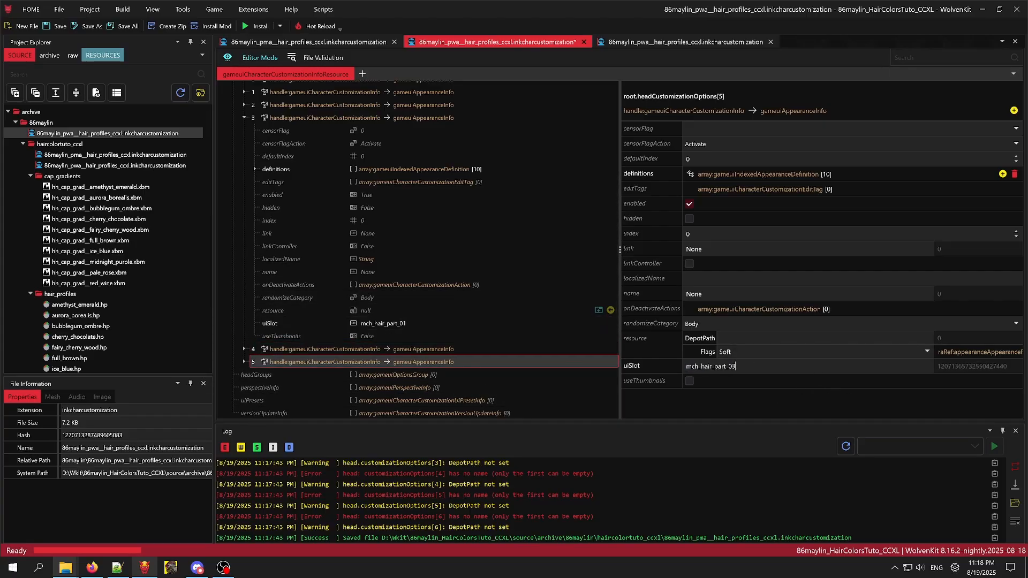
key(ctrl+s)
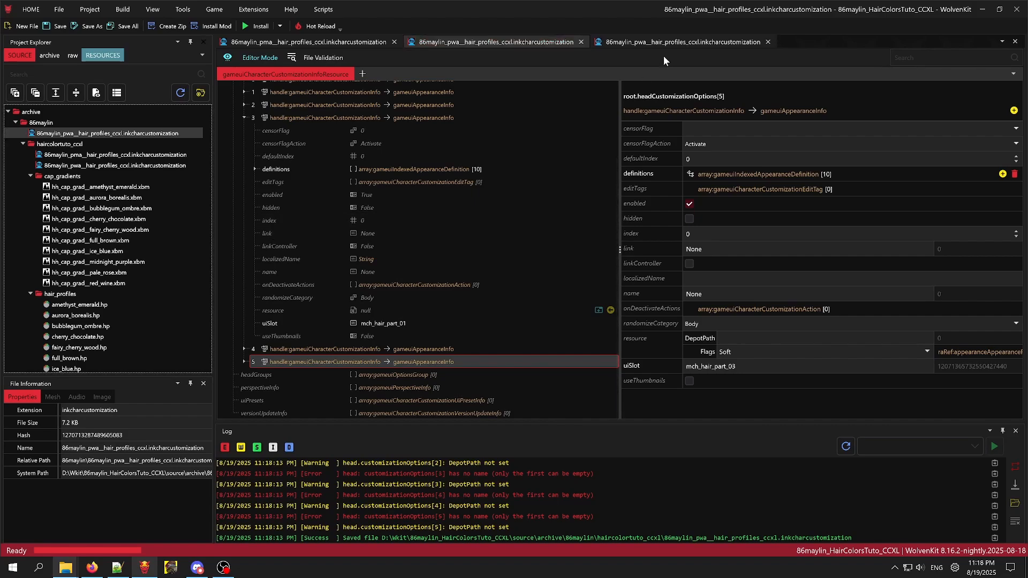
Close the reference pwa hair profiles file and install the mod for a test launch of Cyberpunk 2077.
click(678, 42)
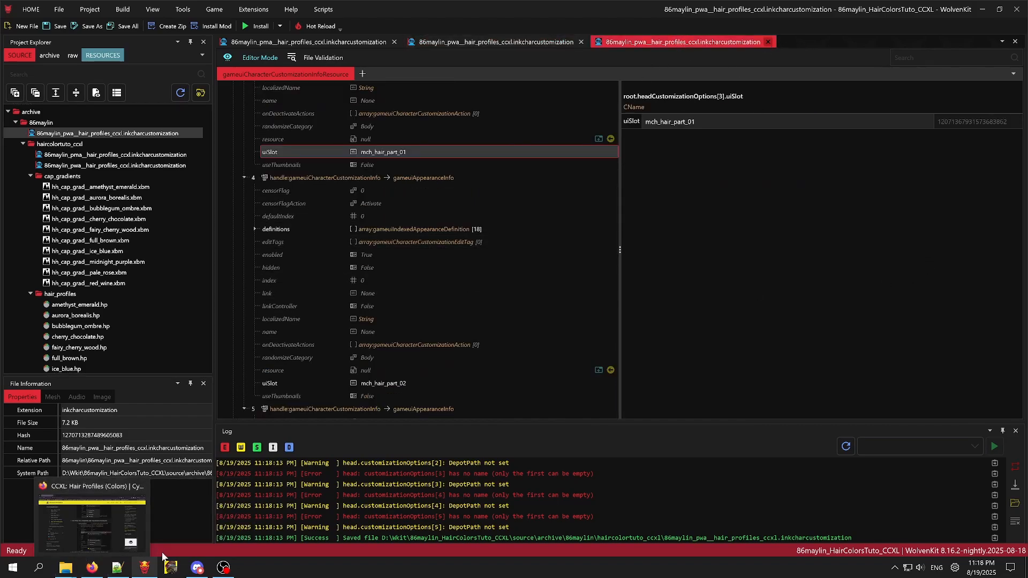
click(198, 567)
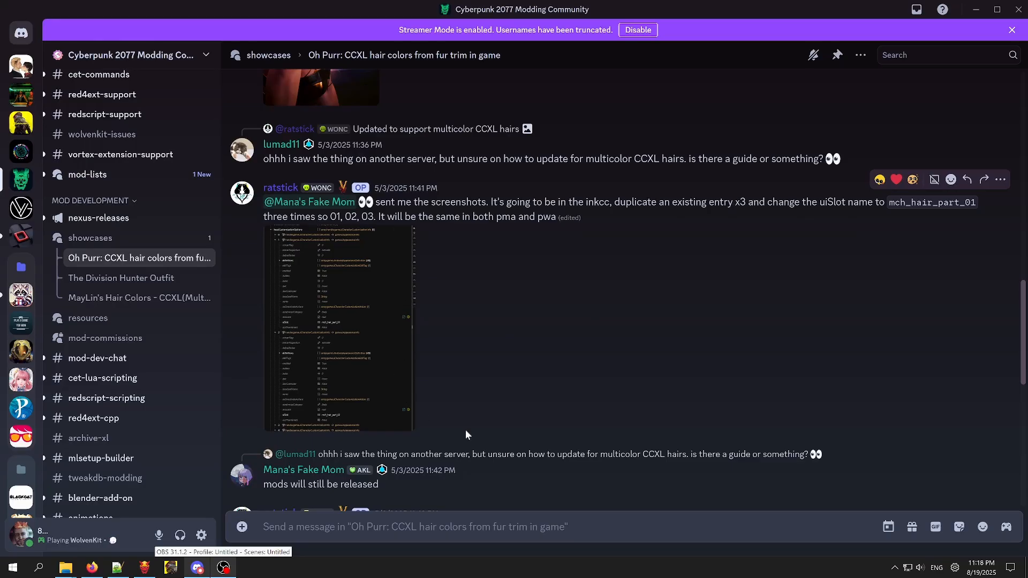
click(149, 571)
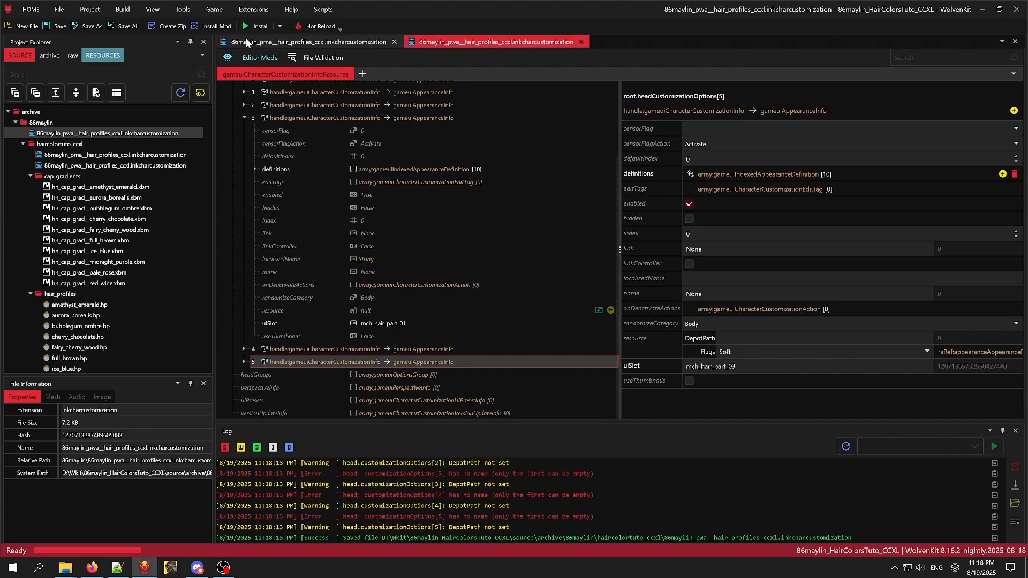
click(219, 27)
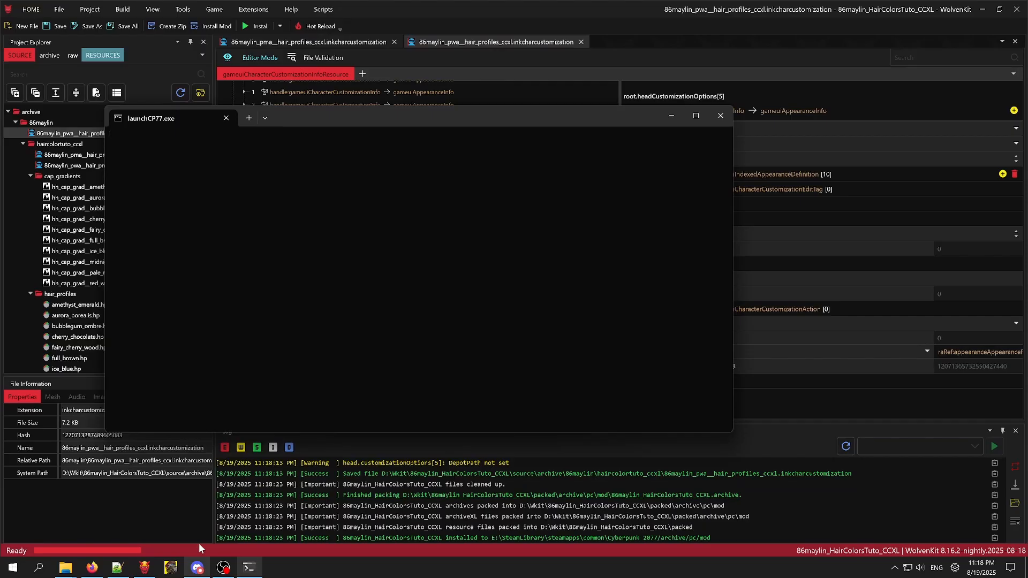
click(902, 397)
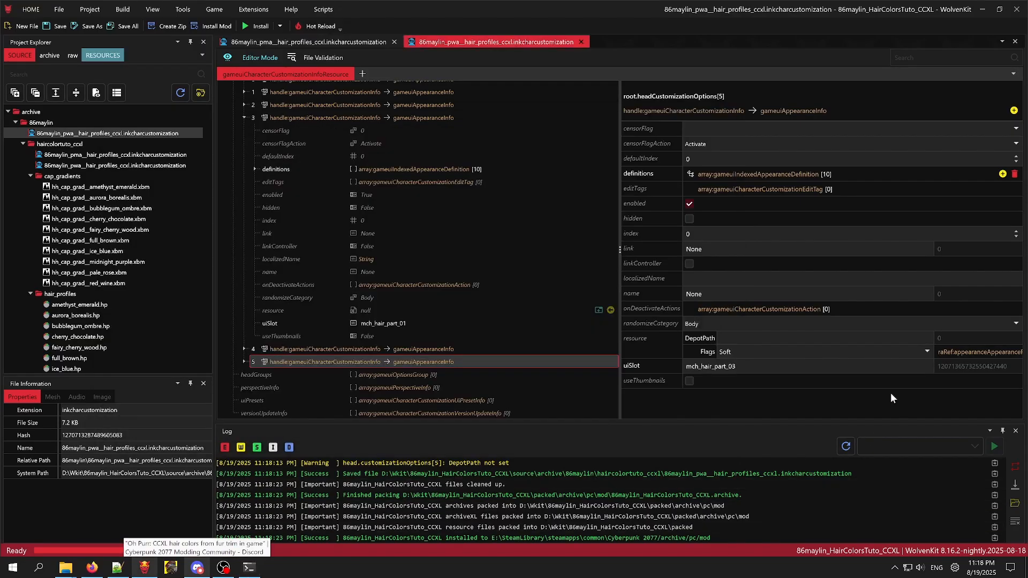
Review the mch_hair_part uiSlot values of the added headCustomizationOptions entries in both the pma and pwa files.
click(368, 42)
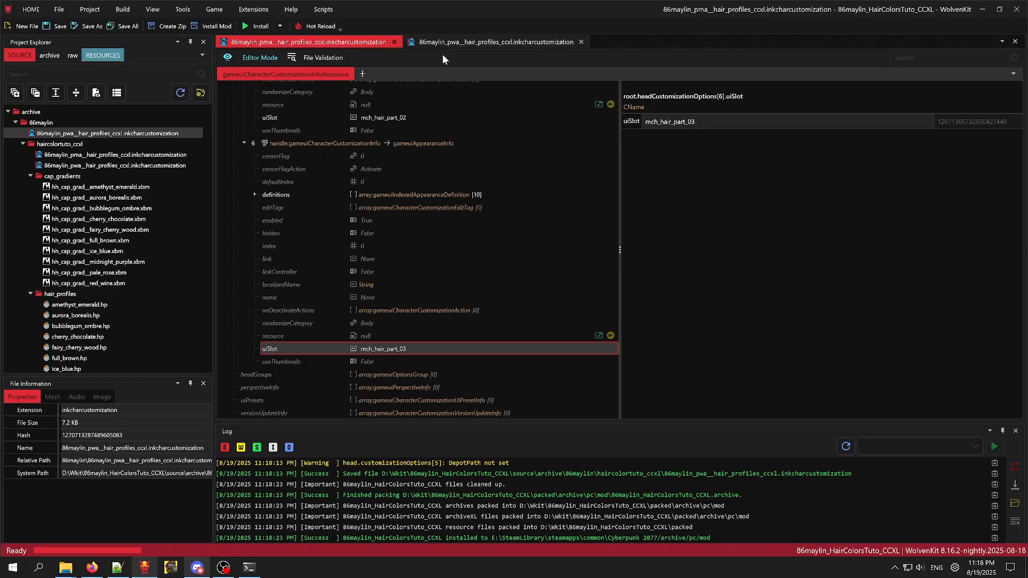
click(439, 44)
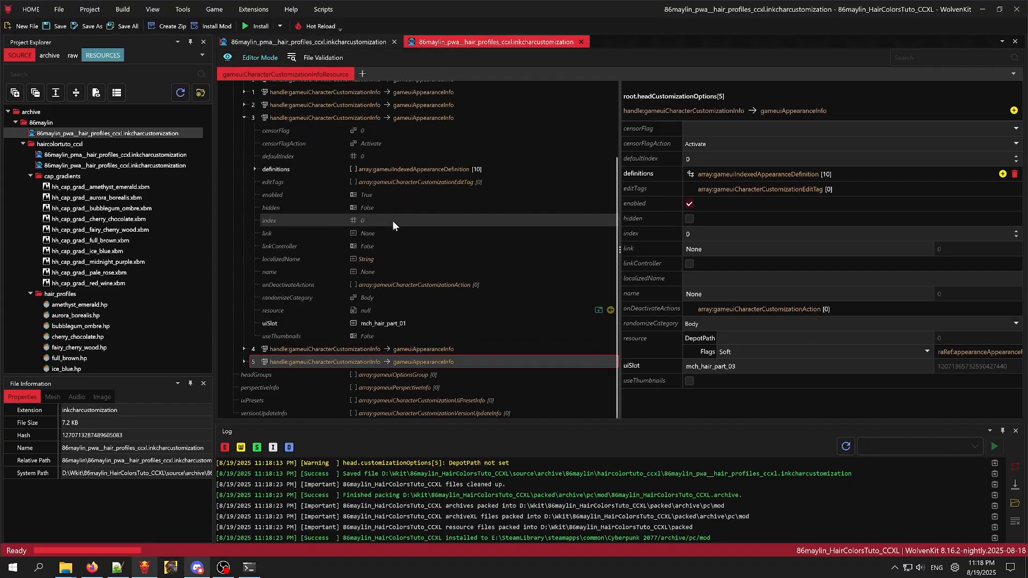
click(244, 117)
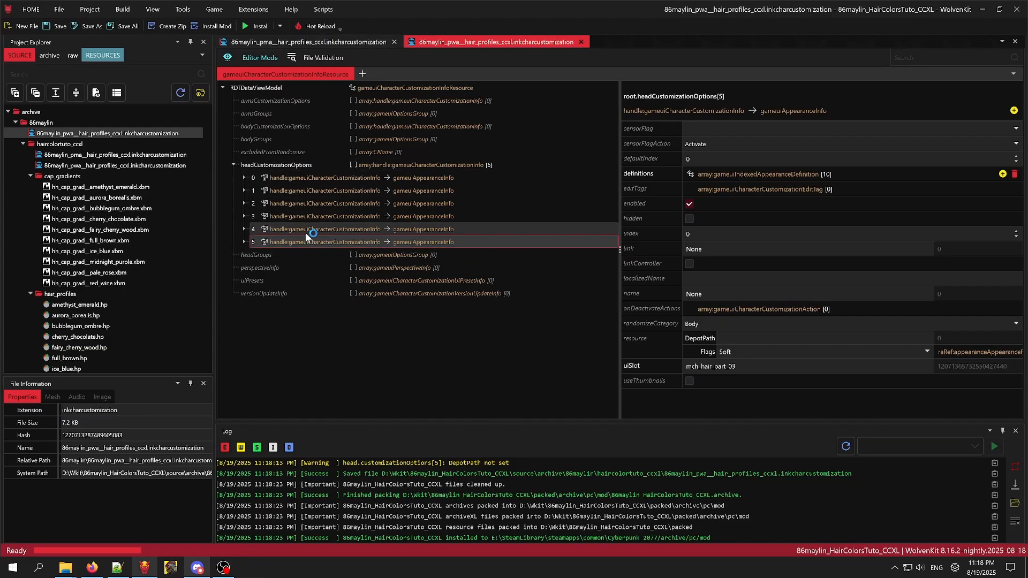
click(313, 219)
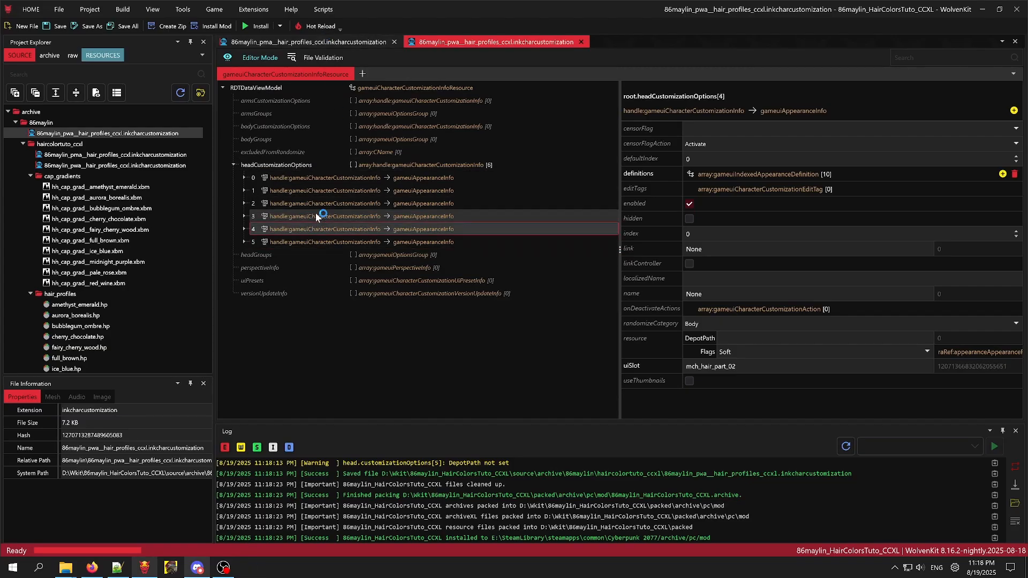
click(372, 41)
scroll(305, 214, up, 4)
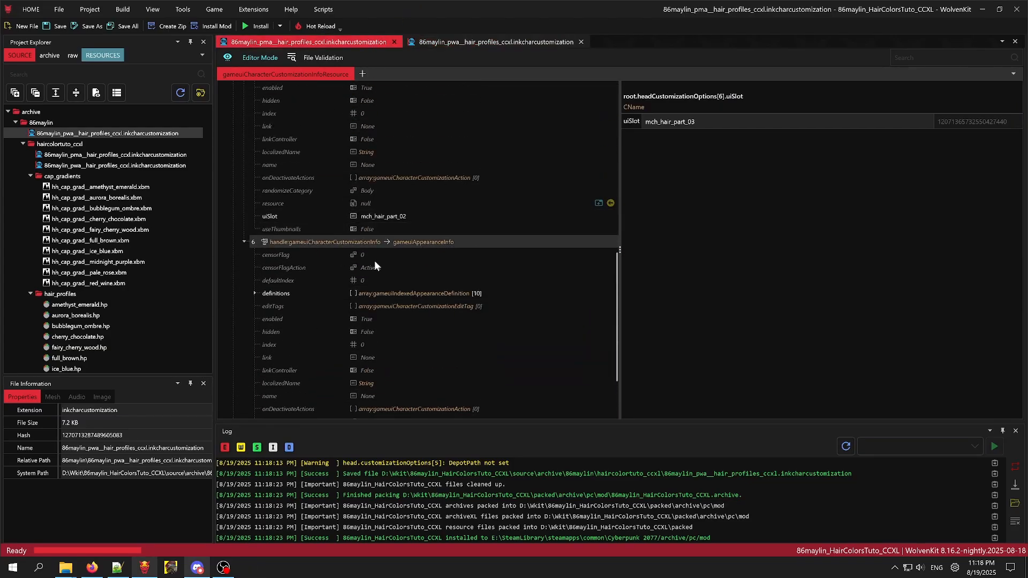
click(438, 295)
scroll(437, 298, up, 1)
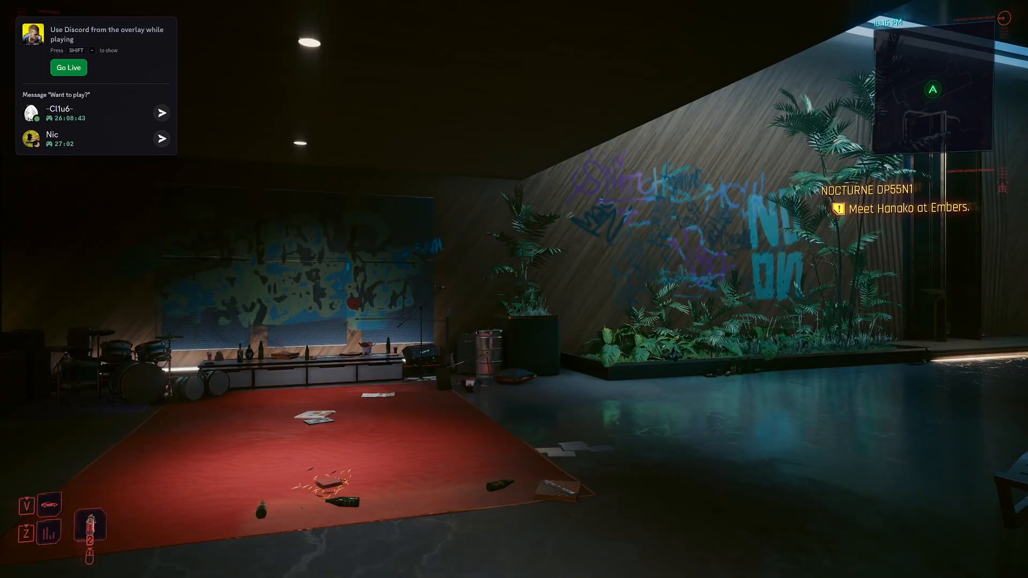
In V's appearance editor in Cyberpunk 2077, set Multicolor Hair to Short Mullet and choose Bangs Accent 08 after trying 07 and 03.
key(Escape)
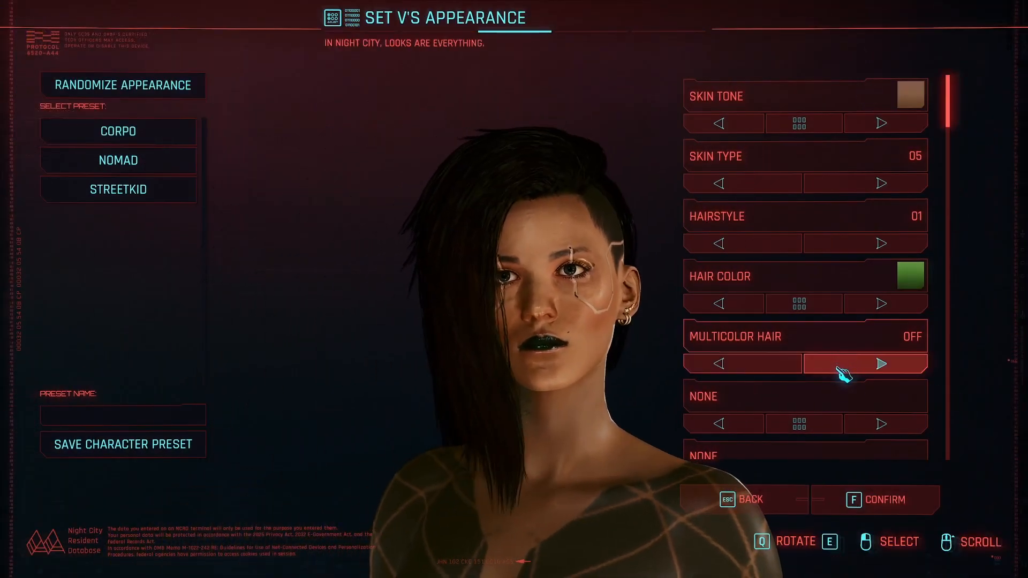
click(862, 365)
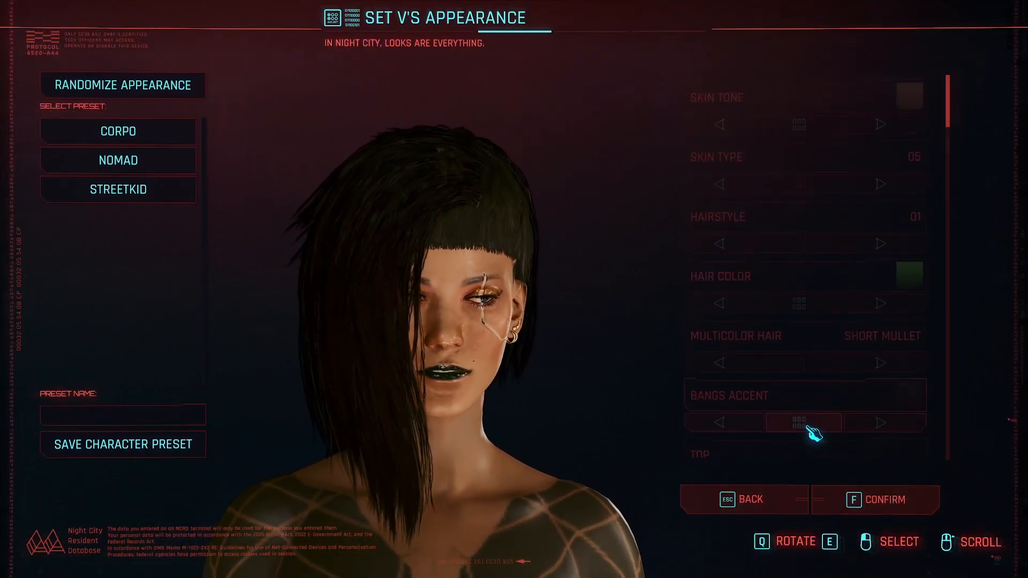
click(809, 426)
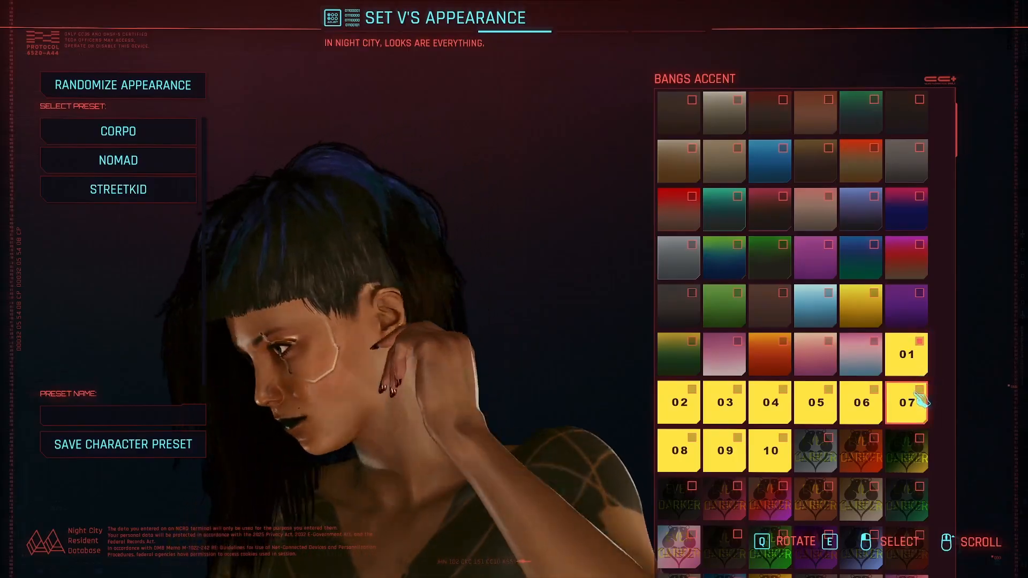
click(920, 399)
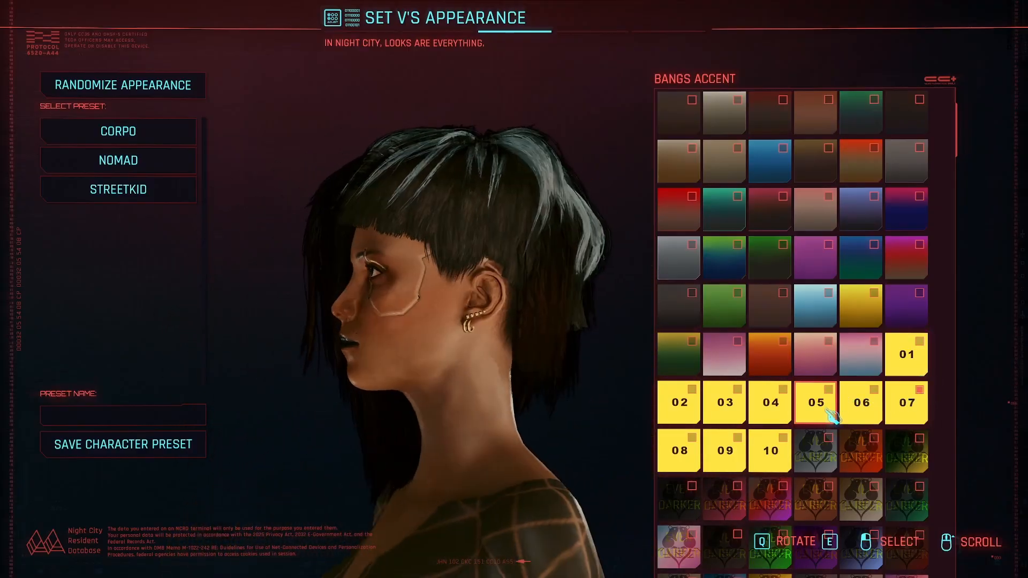
click(725, 406)
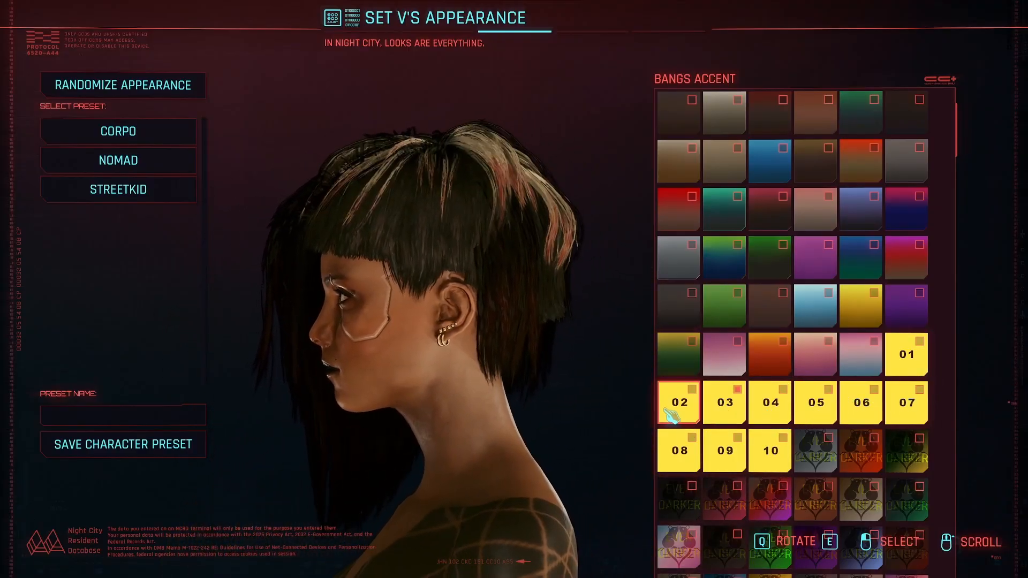
click(679, 452)
key(Escape)
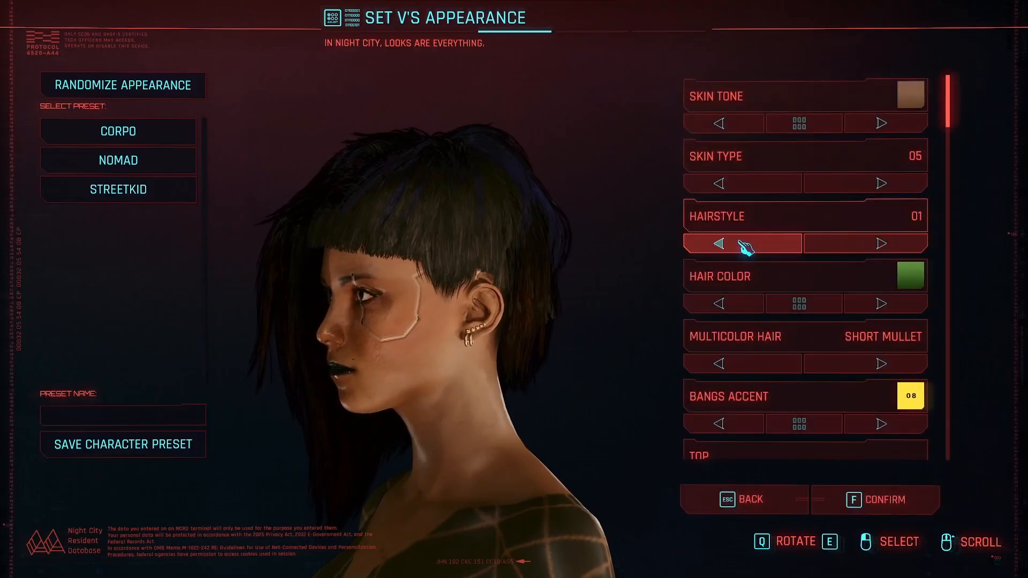
Change V's hairstyle to 51 to see the multicolor bangs without the base hair.
click(745, 245)
click(746, 246)
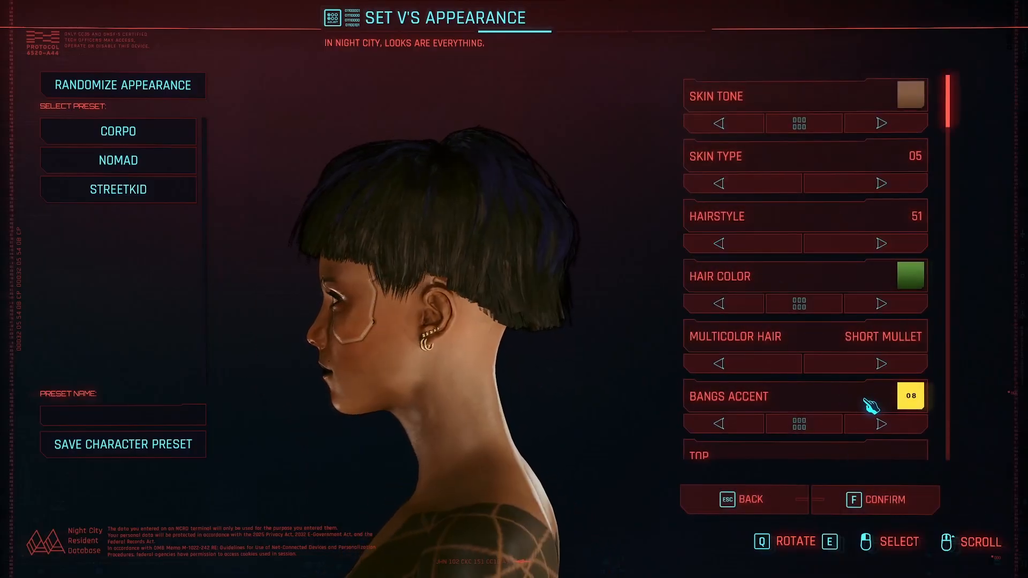
Set the multicolor hair's Top to color 07 and its Sides + Cap to color 10 in V's appearance editor.
scroll(871, 405, down, 4)
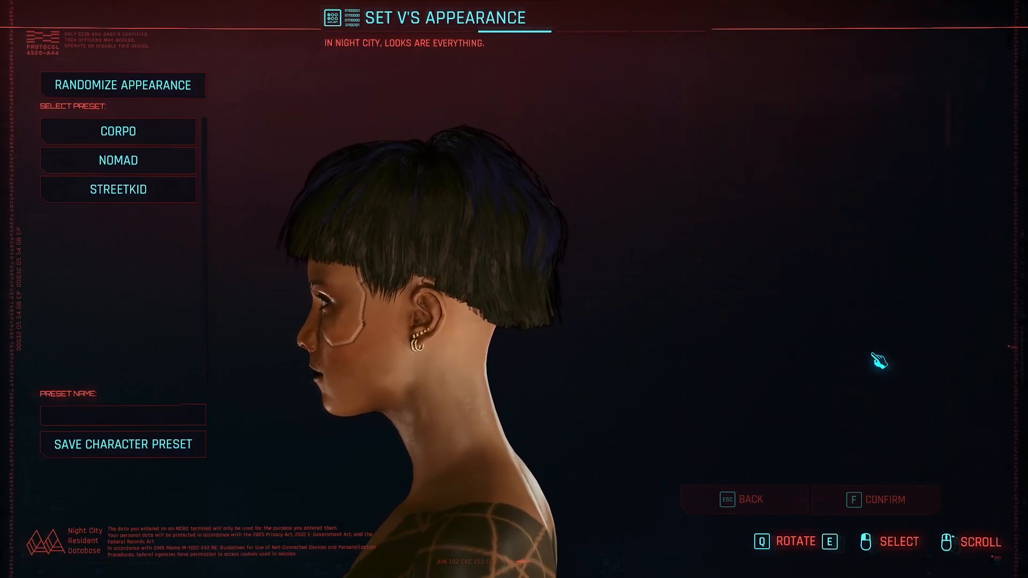
click(645, 453)
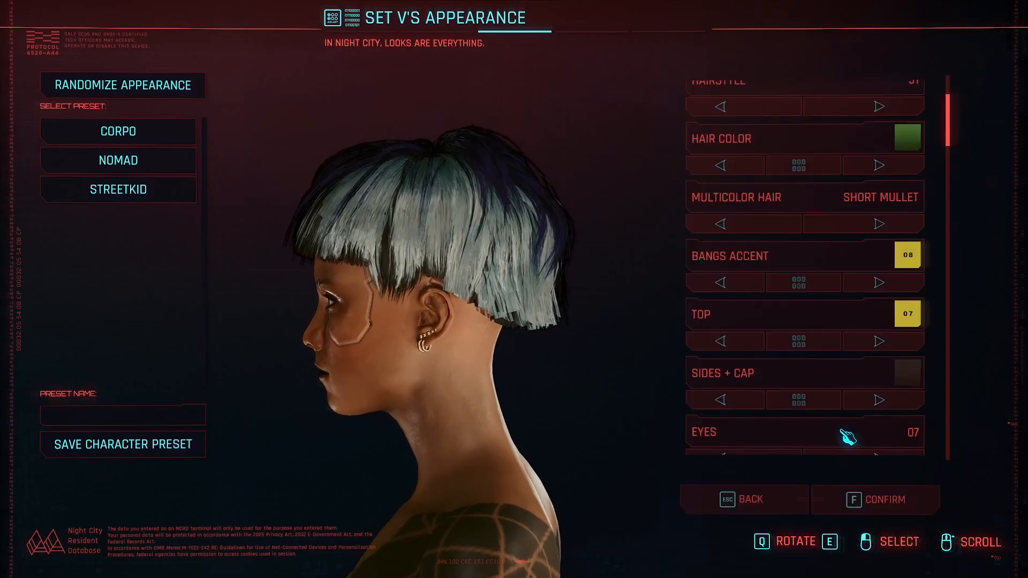
click(906, 378)
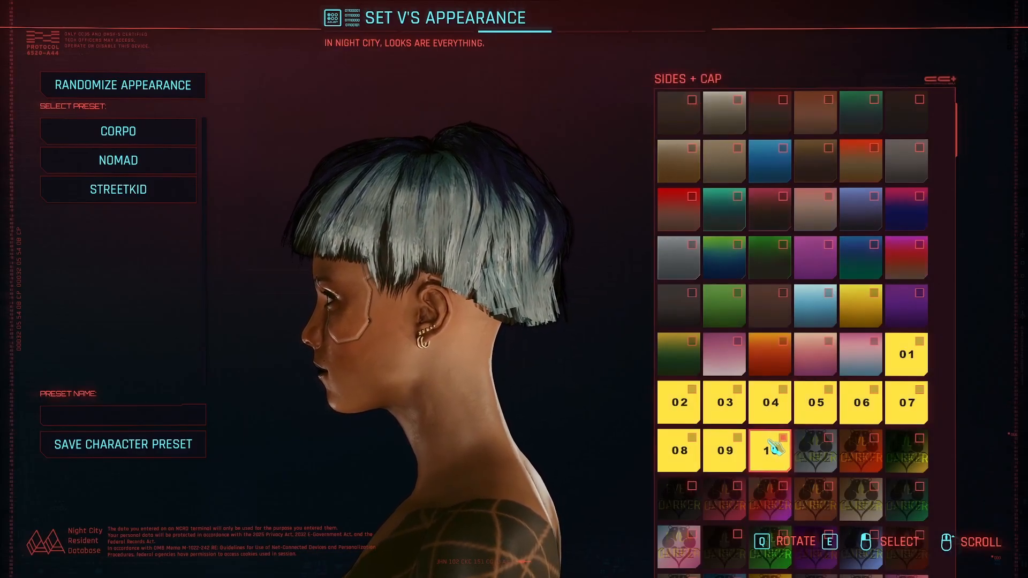
click(775, 449)
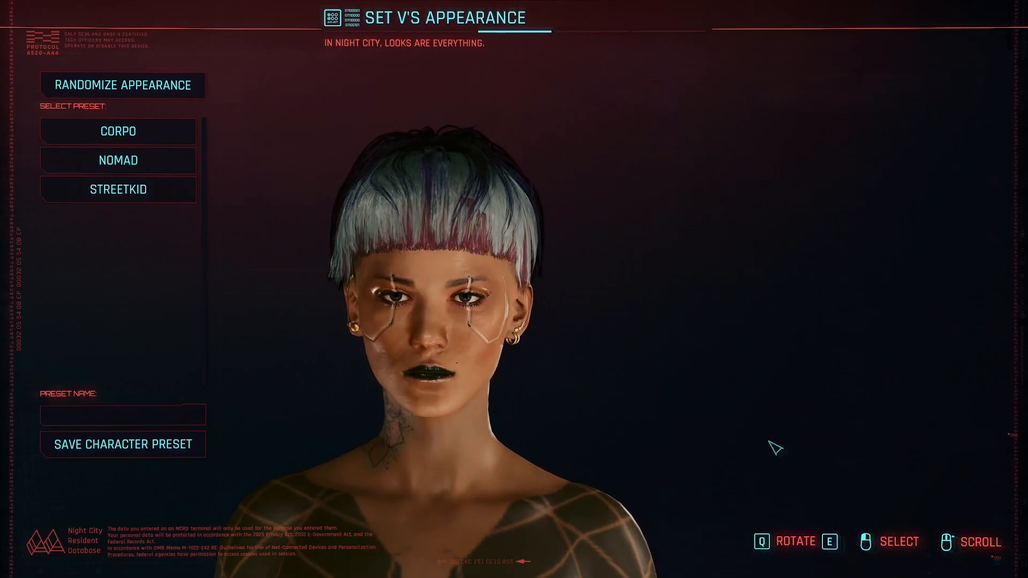
Discard the appearance changes and quit the game.
key(Escape)
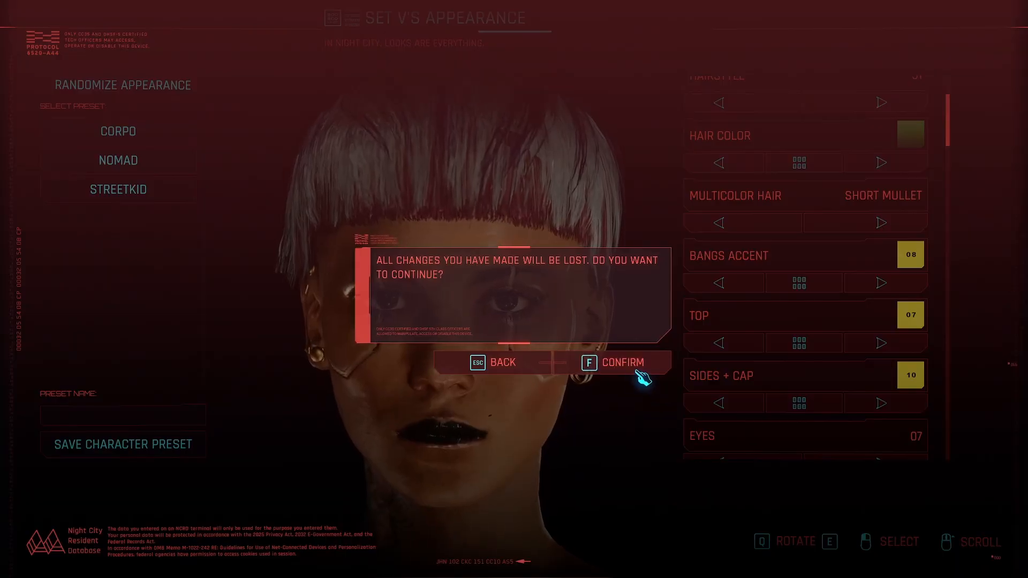
click(640, 369)
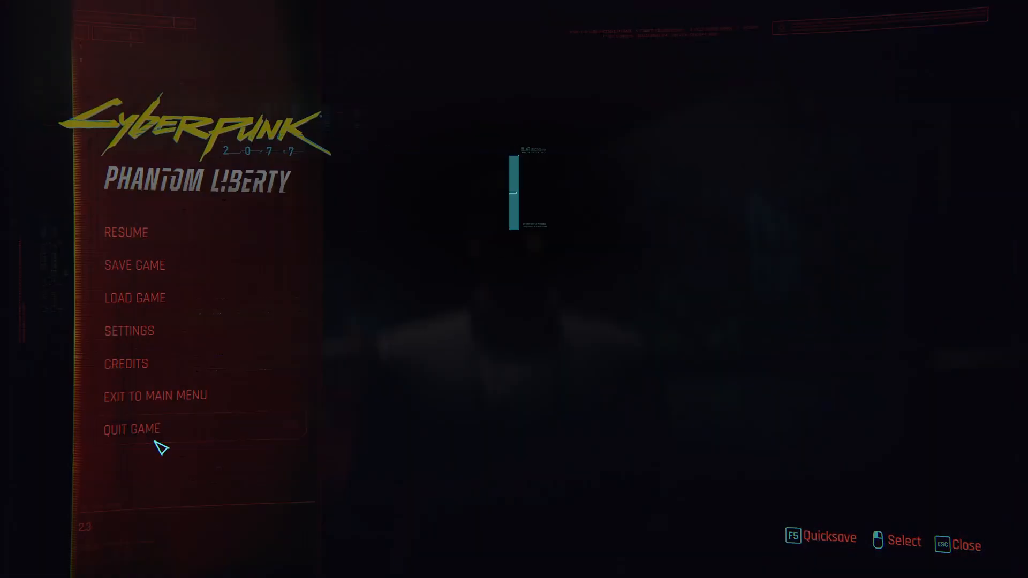
click(161, 447)
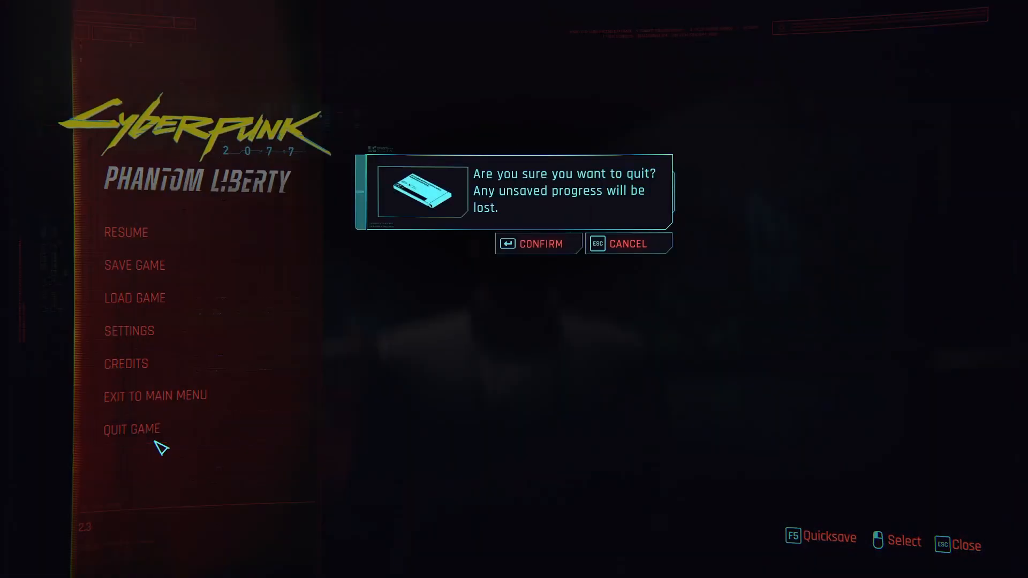
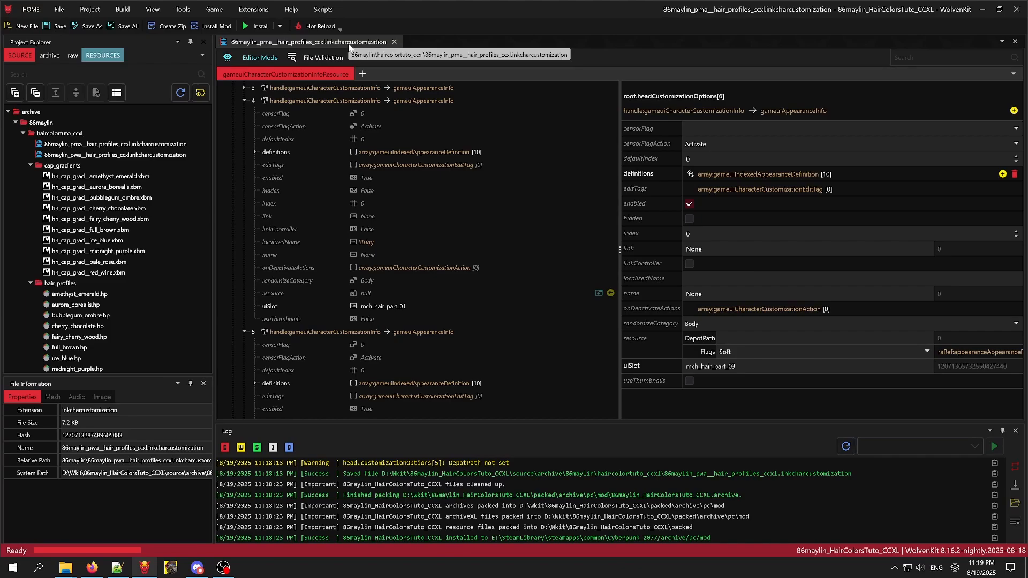
Switch to the wiki guide in Firefox and read Step 8 and the troubleshooting advice for black icons.
click(92, 567)
scroll(846, 333, down, 3)
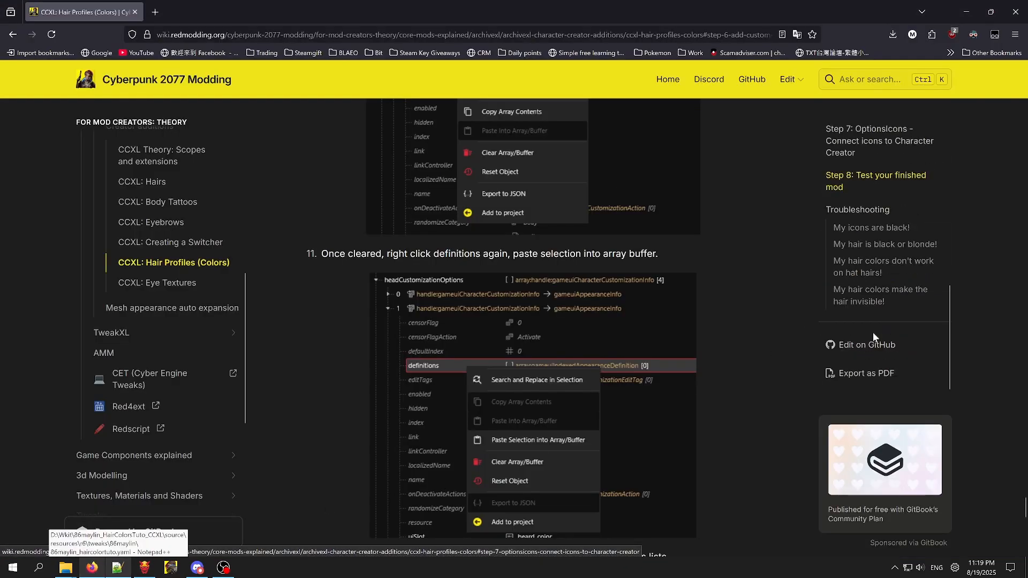
scroll(766, 404, down, 10)
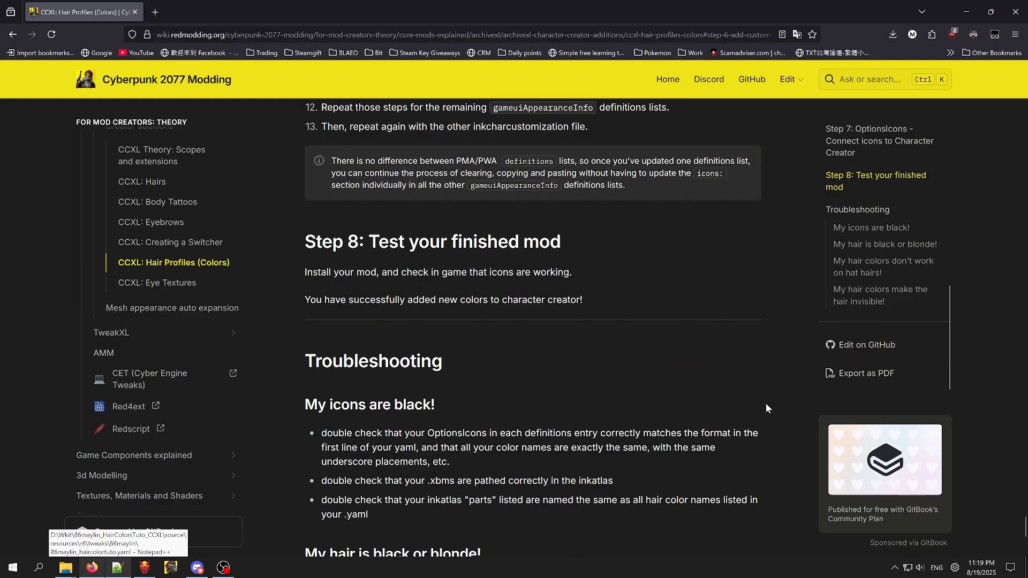
scroll(490, 275, up, 5)
scroll(684, 354, down, 2)
scroll(879, 181, down, 1)
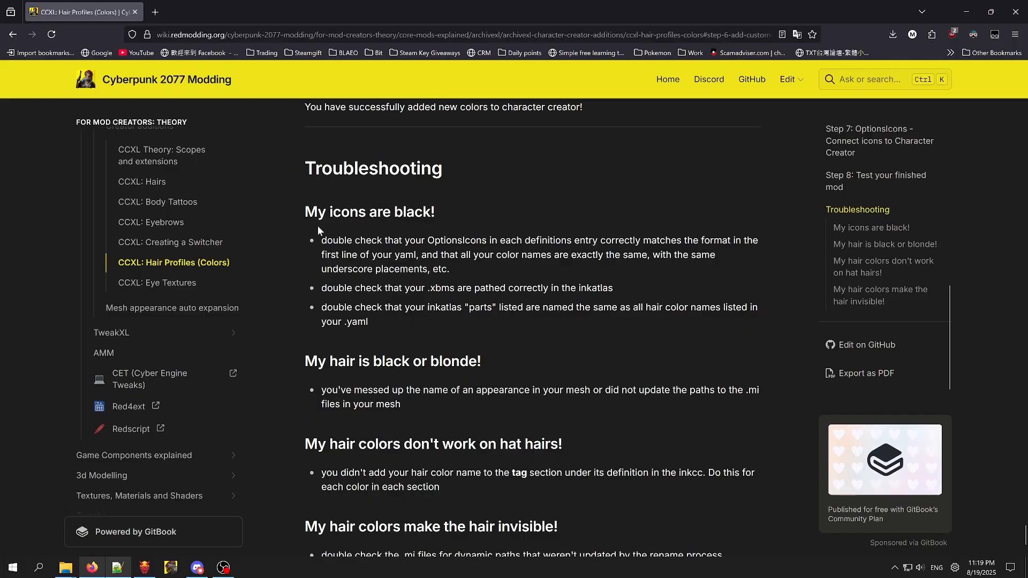
drag(295, 211, 433, 323)
click(435, 324)
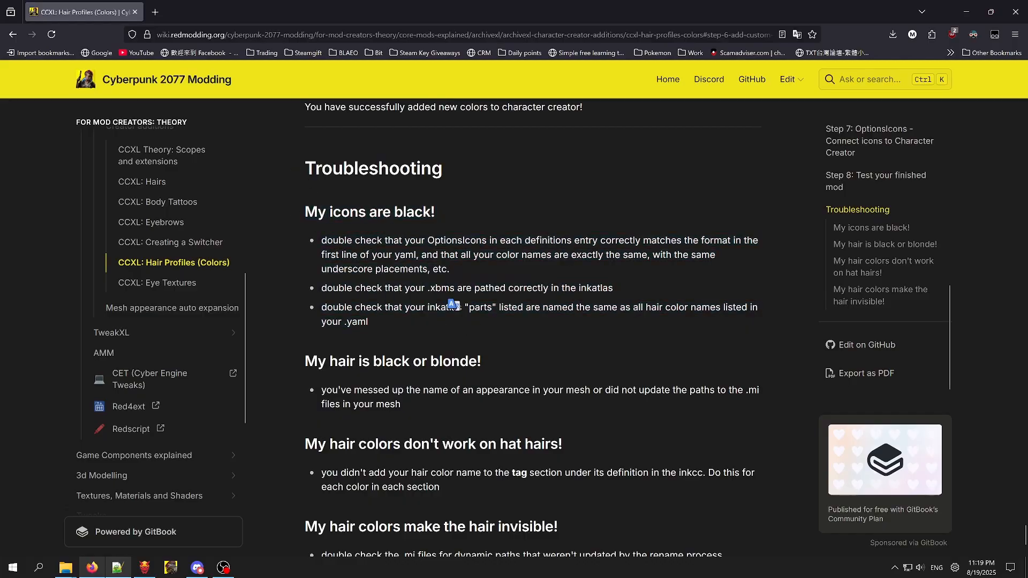
Read the remaining troubleshooting advice, focusing on invisible hair and where the ArchiveXL logs are located.
scroll(463, 334, down, 1)
scroll(327, 166, down, 1)
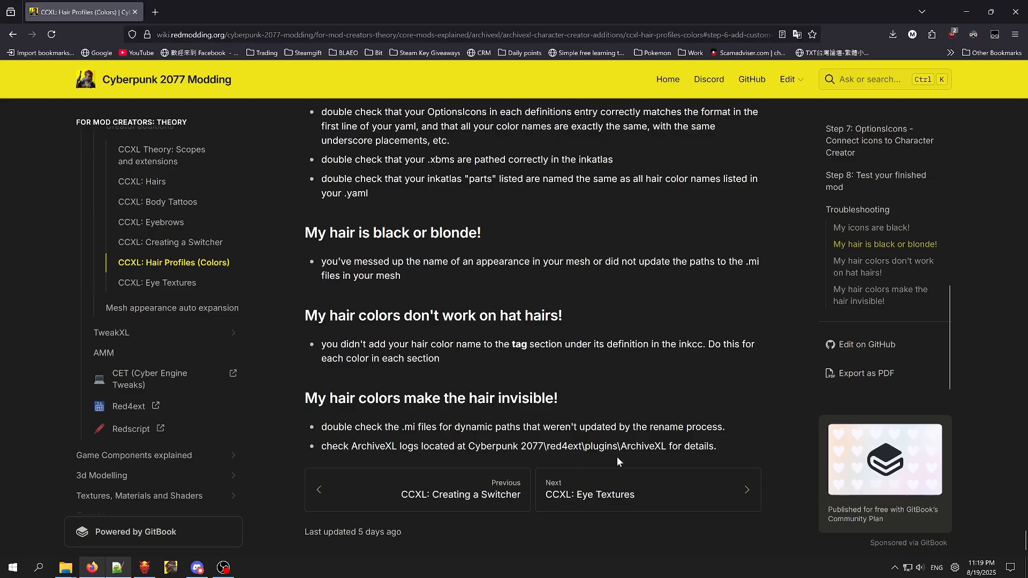
drag(296, 397, 726, 445)
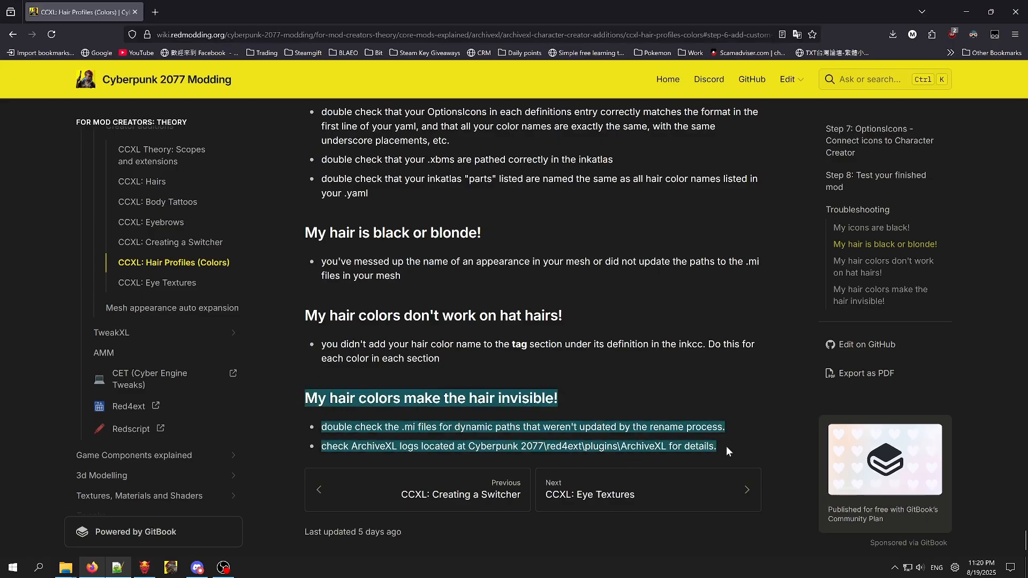
click(726, 445)
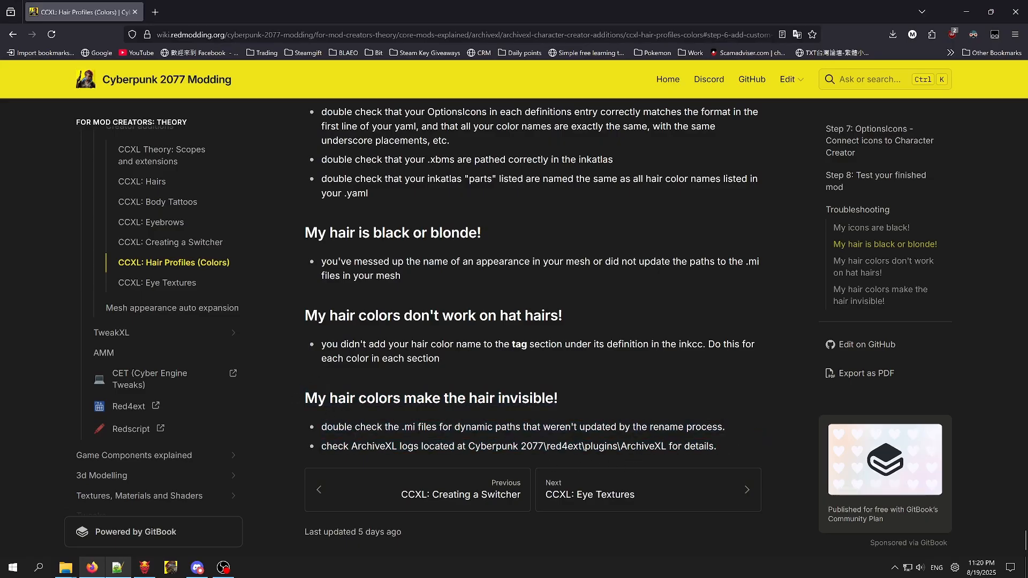
drag(351, 446, 677, 446)
click(678, 446)
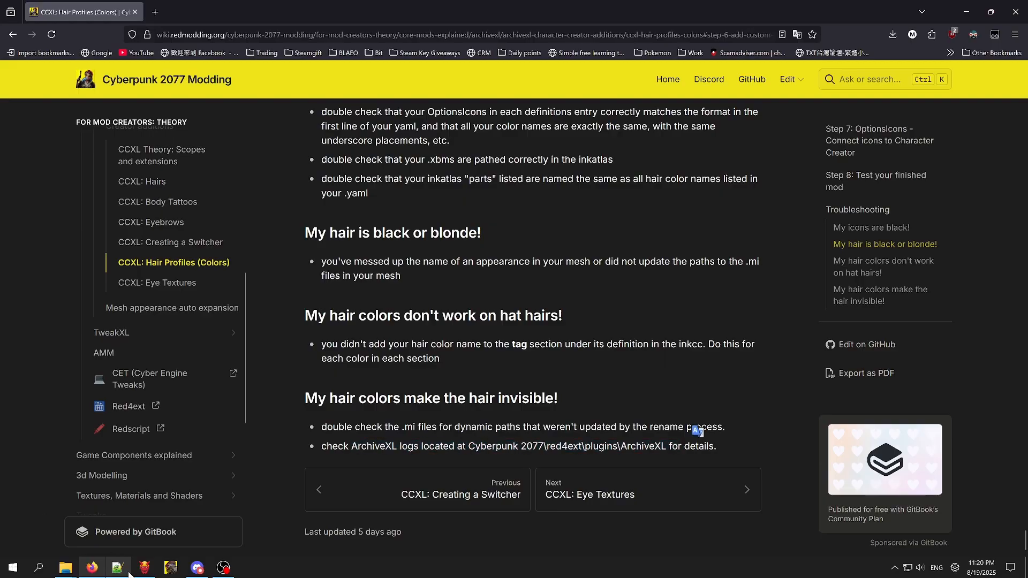
Switch to File Explorer and open the red4ext\plugins\ArchiveXL folder inside the Cyberpunk 2077 game directory.
mouse_move(69, 572)
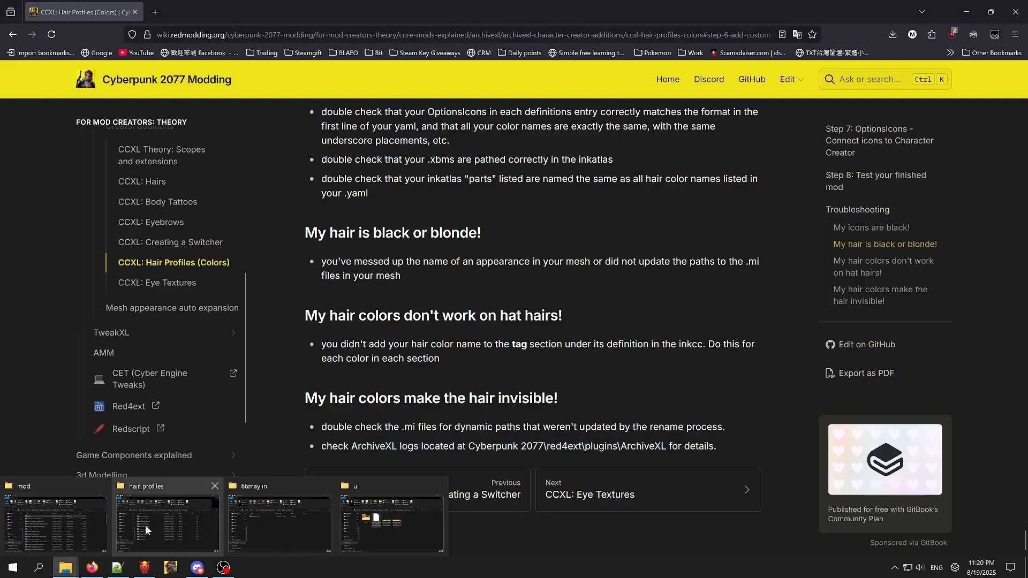
click(56, 524)
click(309, 119)
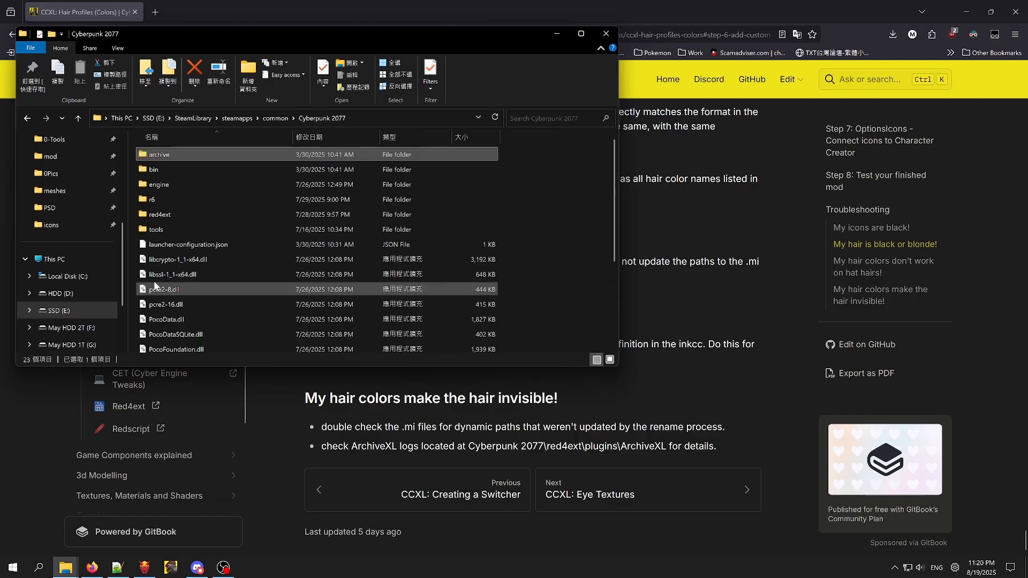
double_click(182, 201)
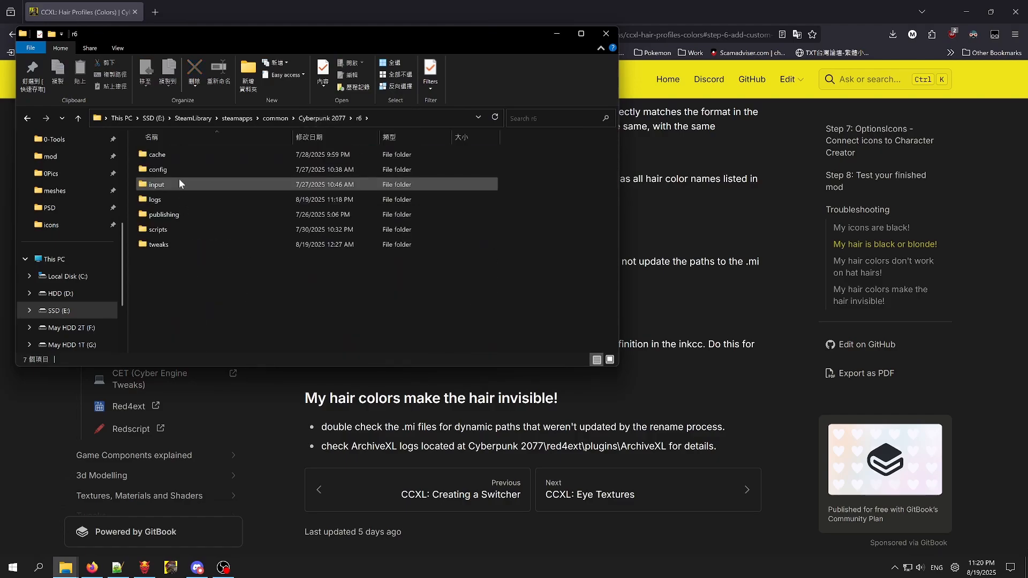
key(alt+Left)
double_click(163, 216)
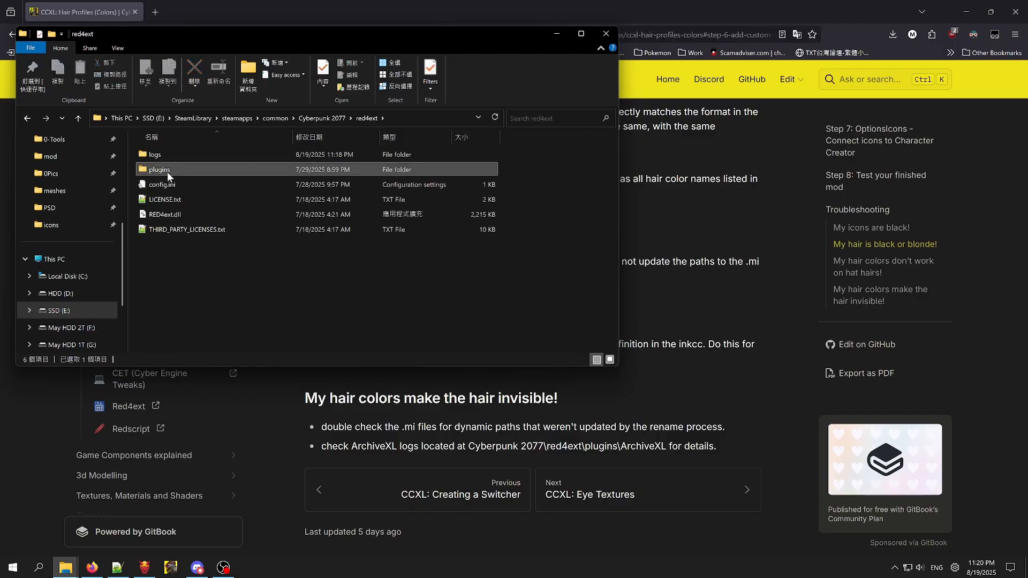
double_click(167, 171)
double_click(163, 155)
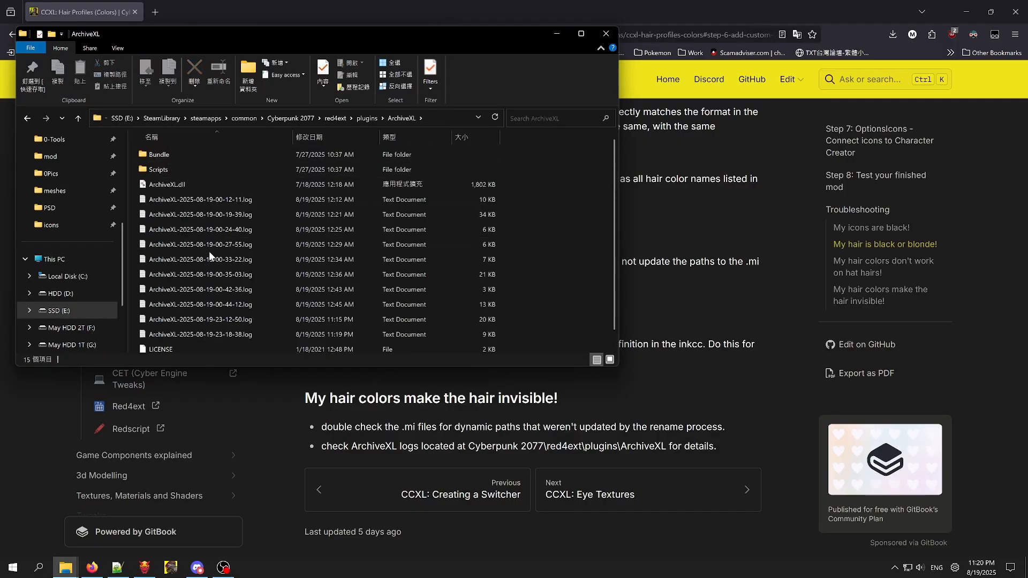
scroll(208, 251, down, 1)
click(233, 317)
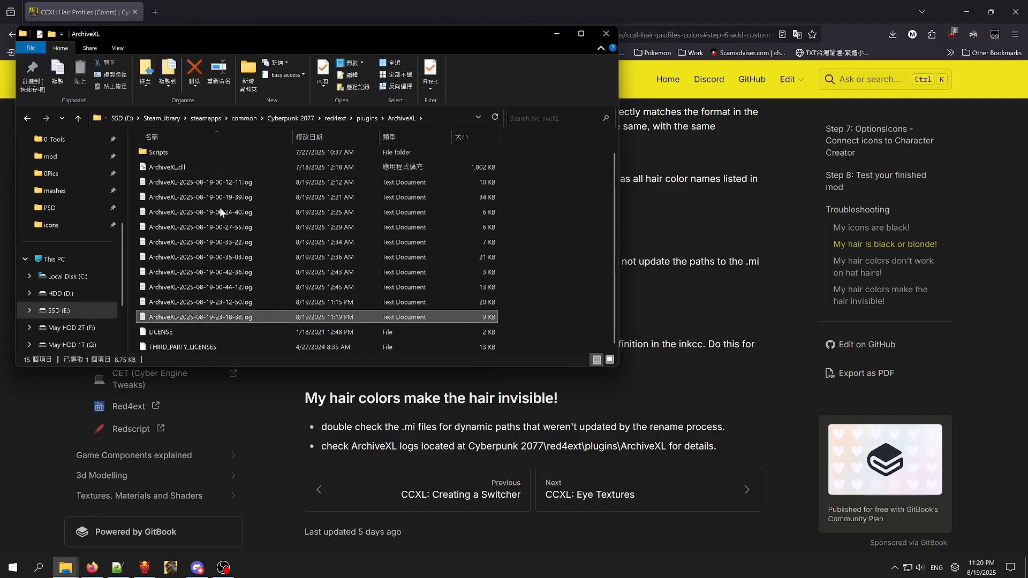
right_click(213, 316)
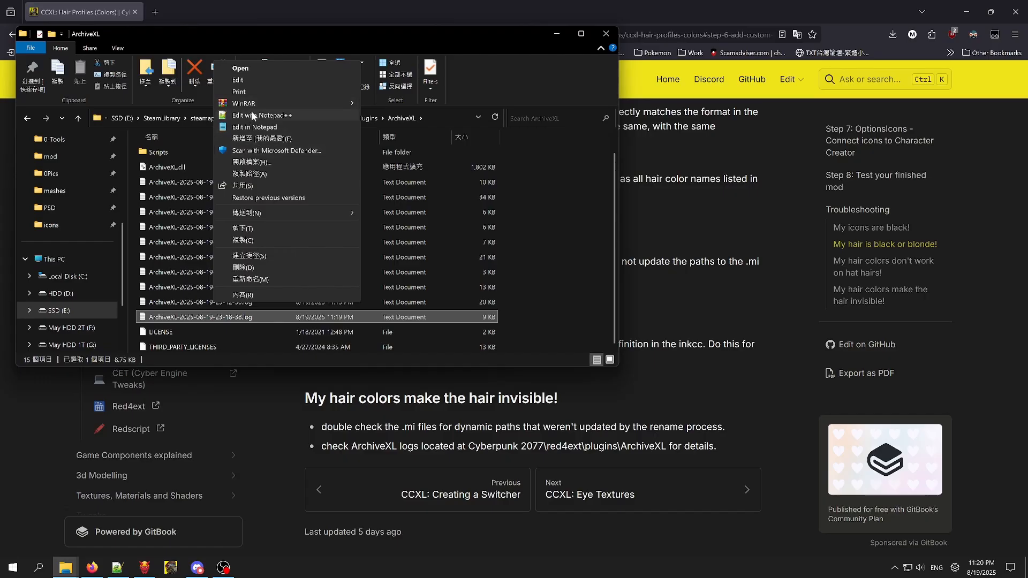
click(292, 114)
scroll(508, 294, down, 20)
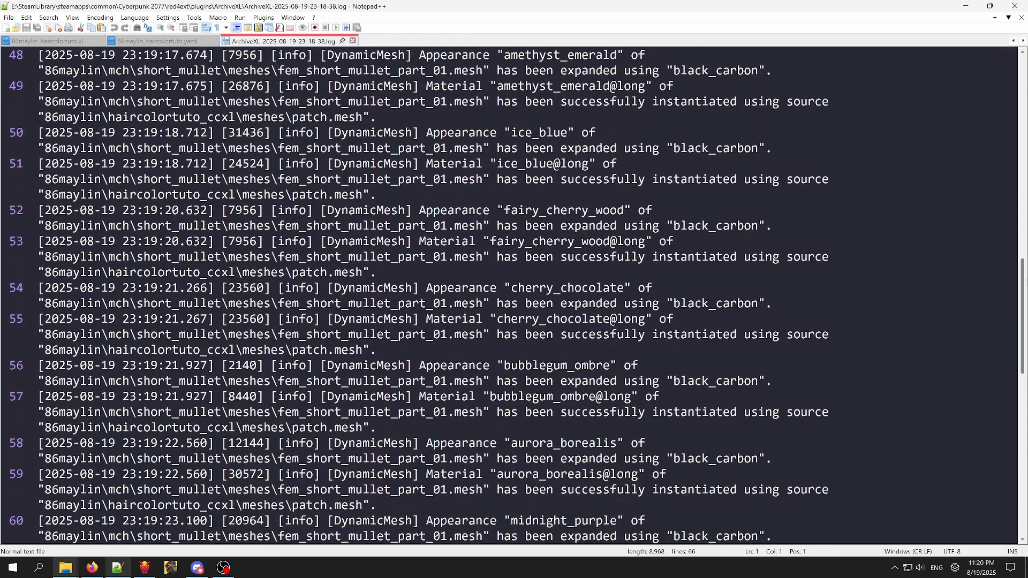
scroll(509, 295, up, 3)
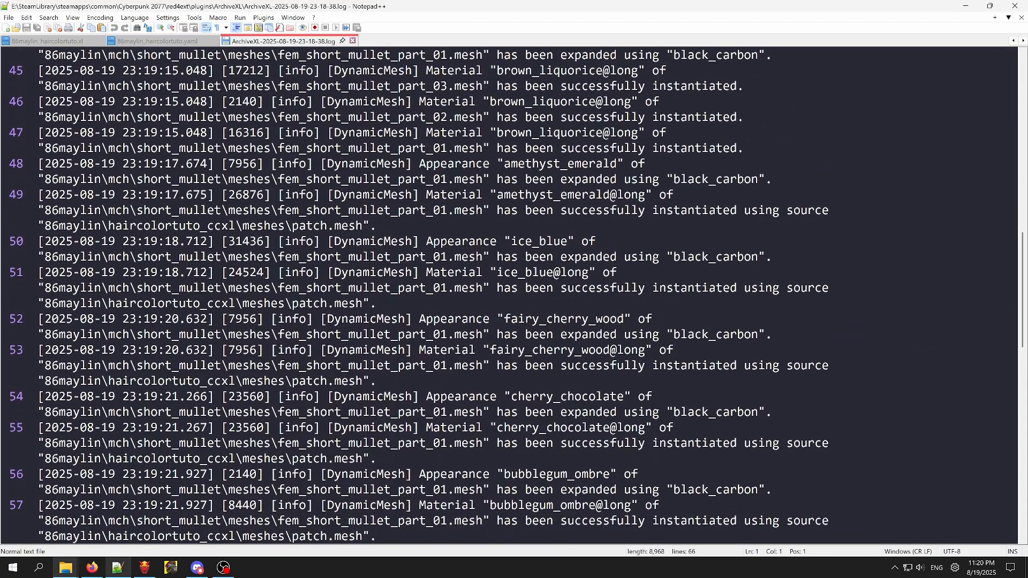
scroll(509, 294, down, 5)
scroll(509, 295, up, 14)
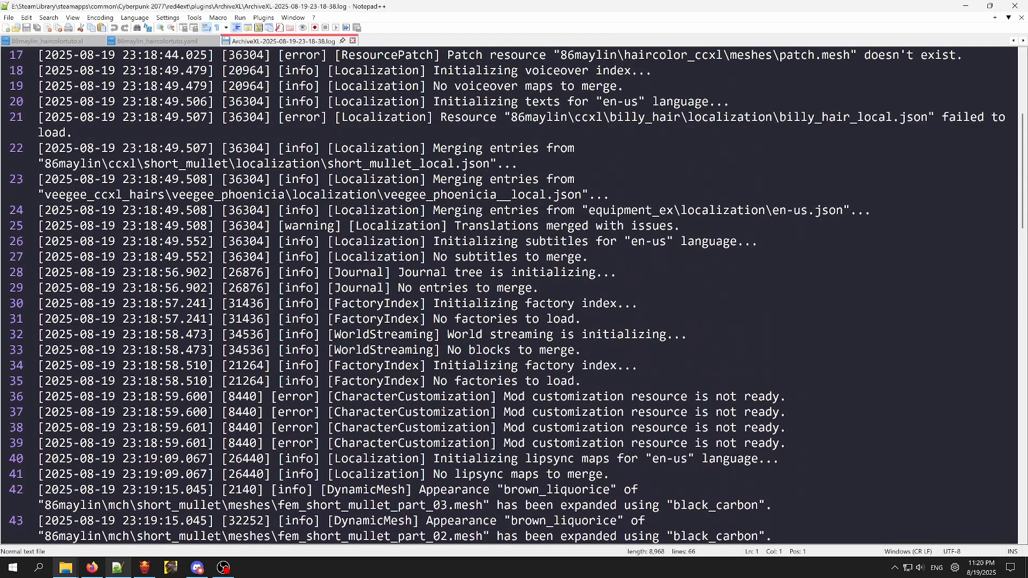
scroll(616, 185, up, 6)
Search the ArchiveXL log for "haircolorstuto", then close the search and check the loaded extensions list directly.
click(616, 182)
key(ctrl+f)
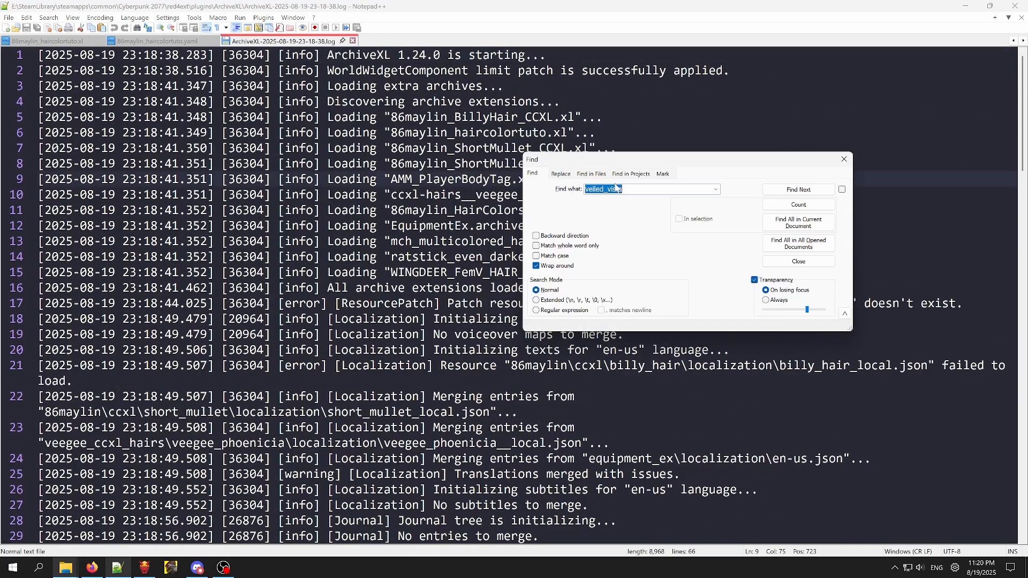
text(haircolorstuto)
key(Return)
drag(626, 166, 734, 114)
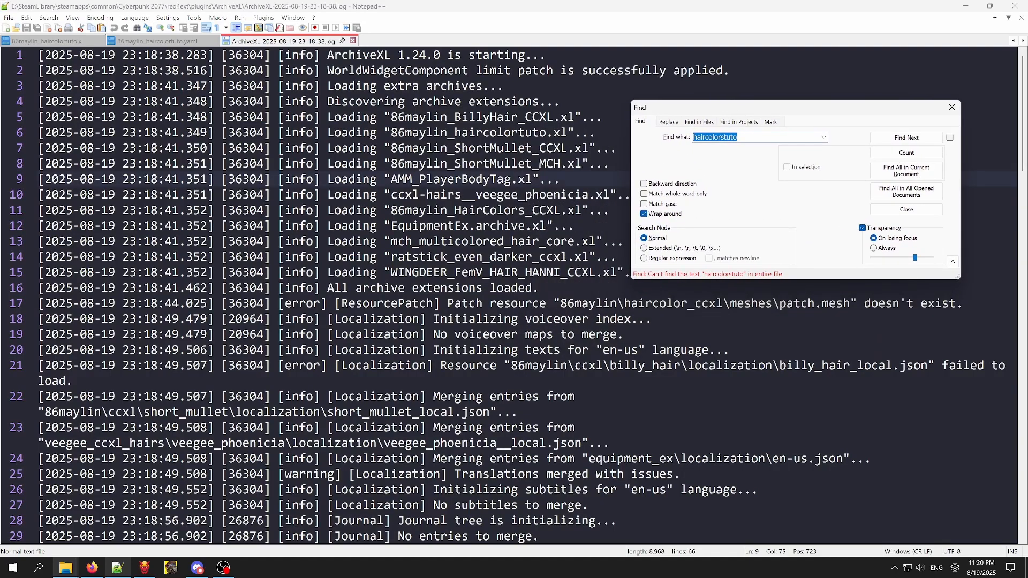
click(504, 132)
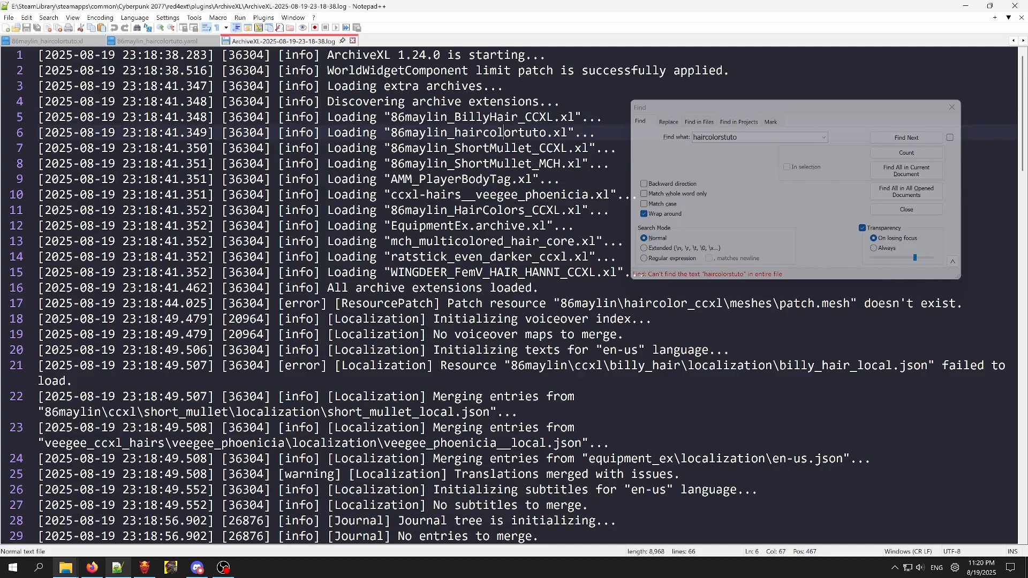
click(952, 107)
Examine the log from the loaded extensions to the end for errors and DynamicMesh entries of the new hair colors.
click(603, 118)
scroll(508, 294, down, 1)
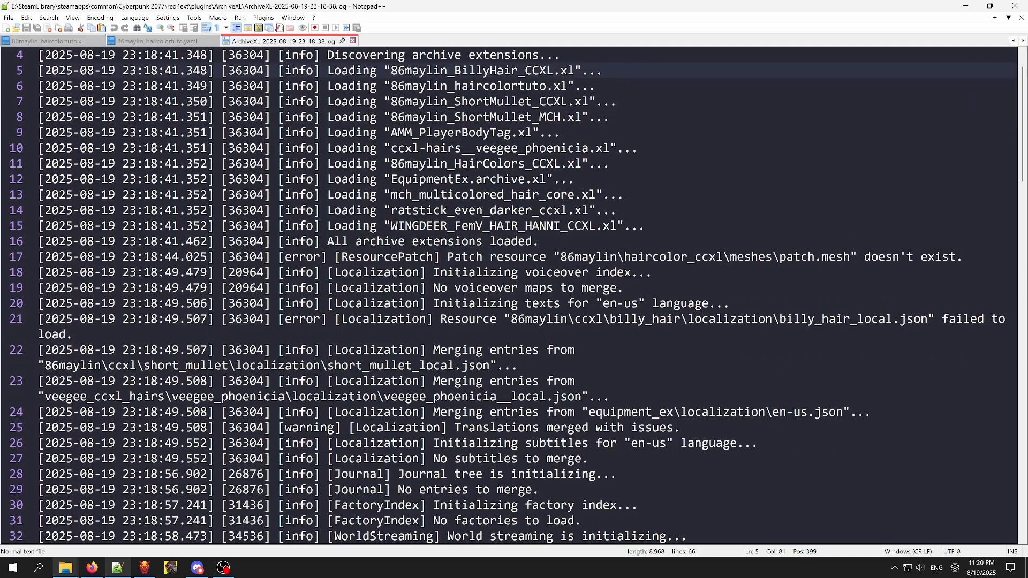
scroll(509, 295, down, 2)
scroll(509, 295, down, 2)
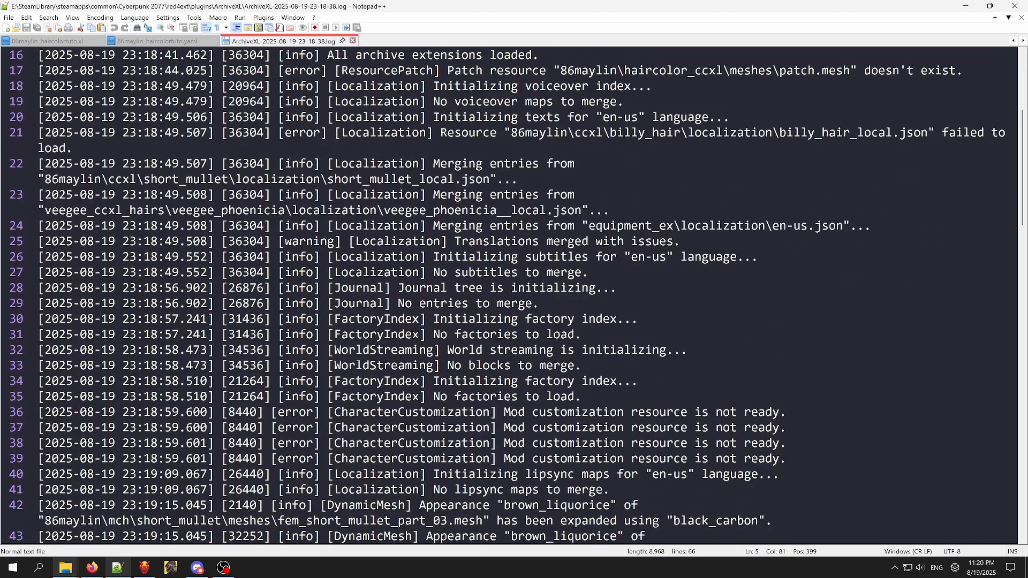
scroll(509, 294, down, 6)
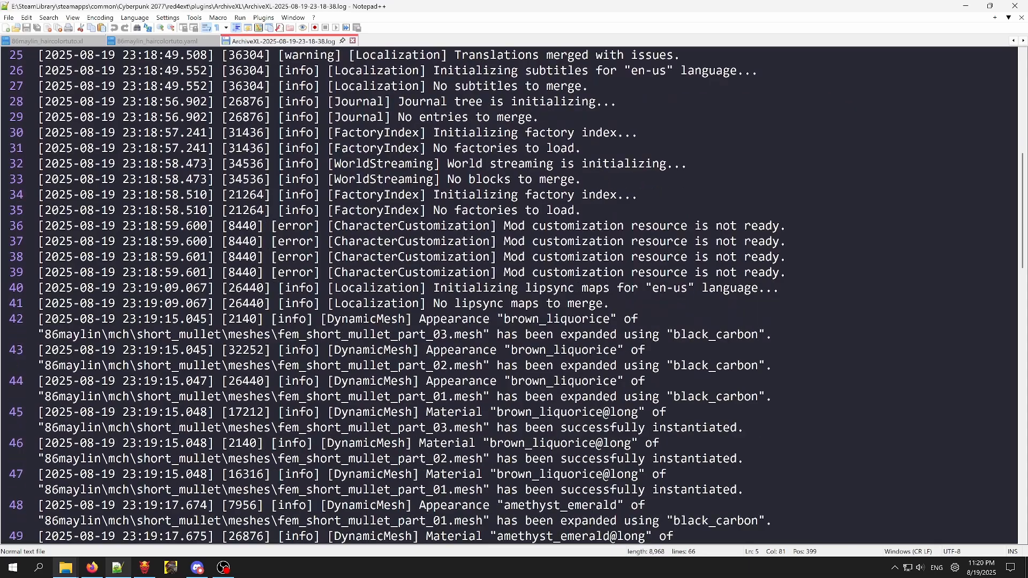
scroll(508, 294, down, 1)
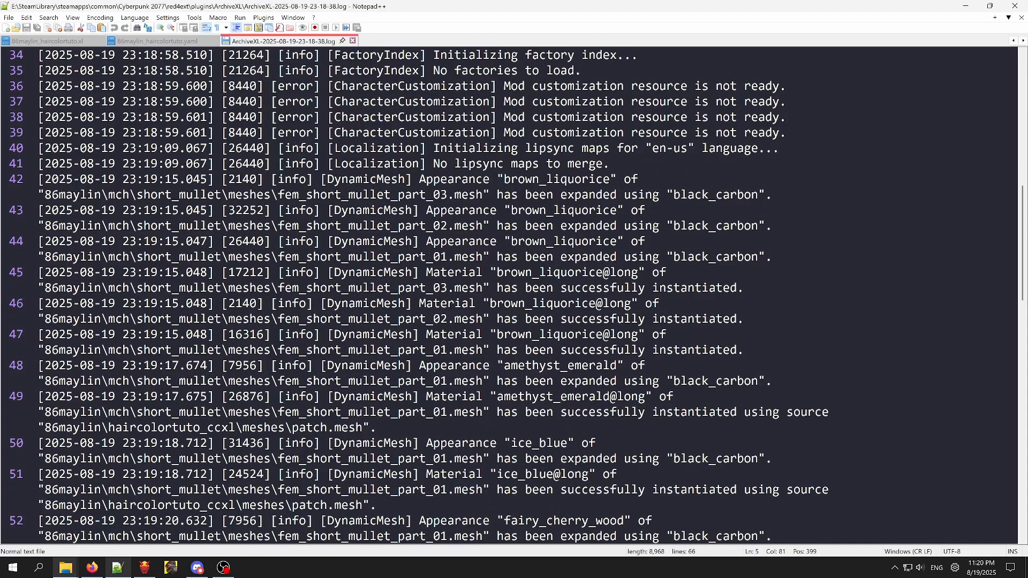
scroll(508, 295, down, 6)
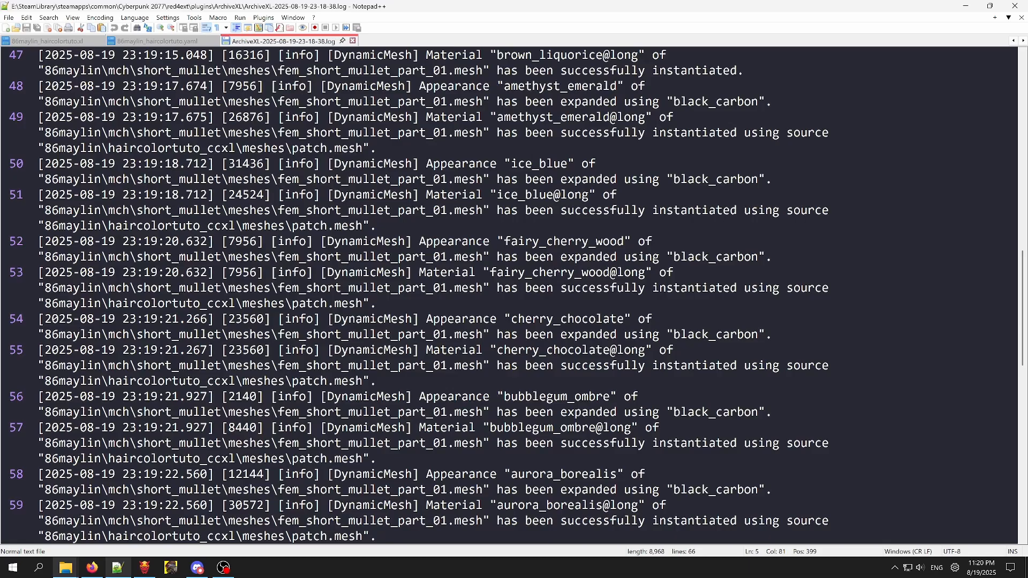
scroll(509, 294, down, 6)
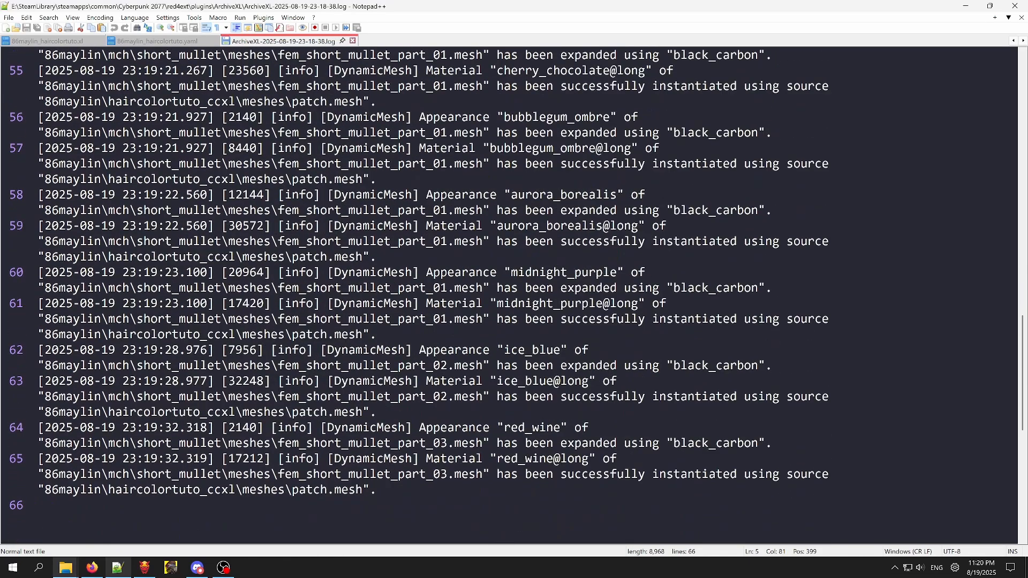
Review the log's DynamicMesh entries for the new hair colors, such as "fairy_cherry_wood", through the last line, and return to its beginning.
scroll(509, 294, up, 4)
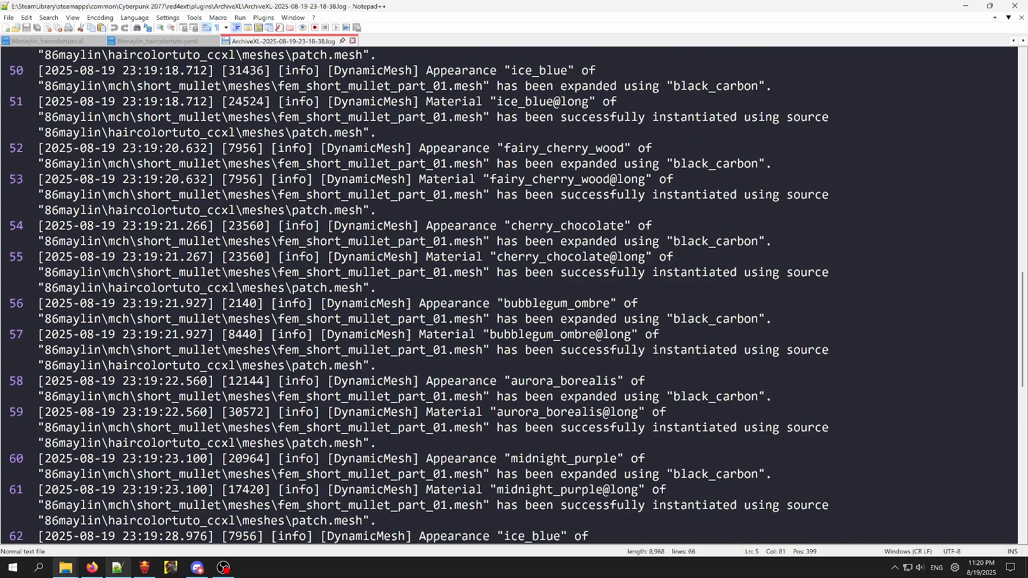
drag(503, 148, 625, 148)
click(624, 179)
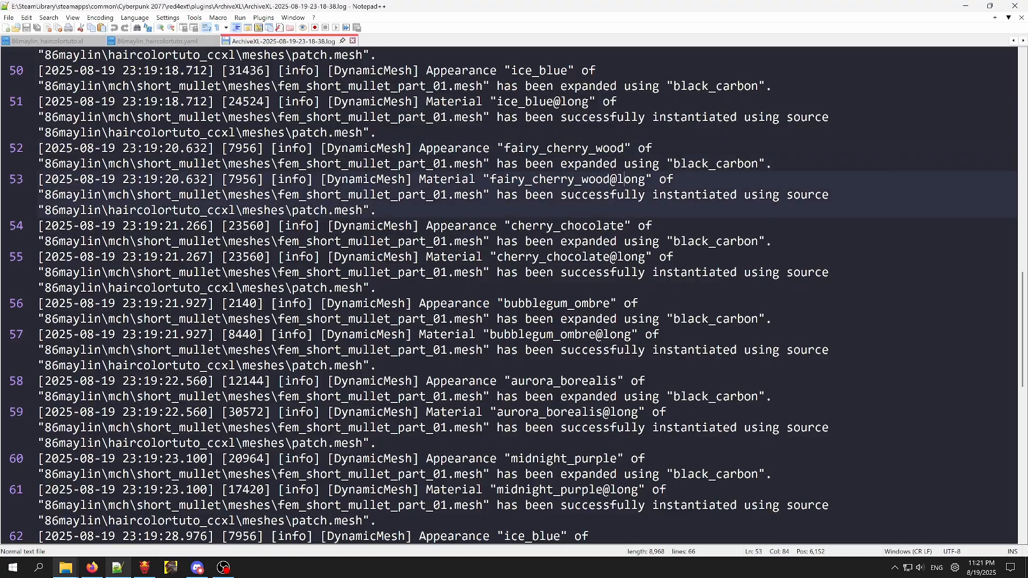
scroll(624, 179, up, 2)
scroll(624, 179, down, 8)
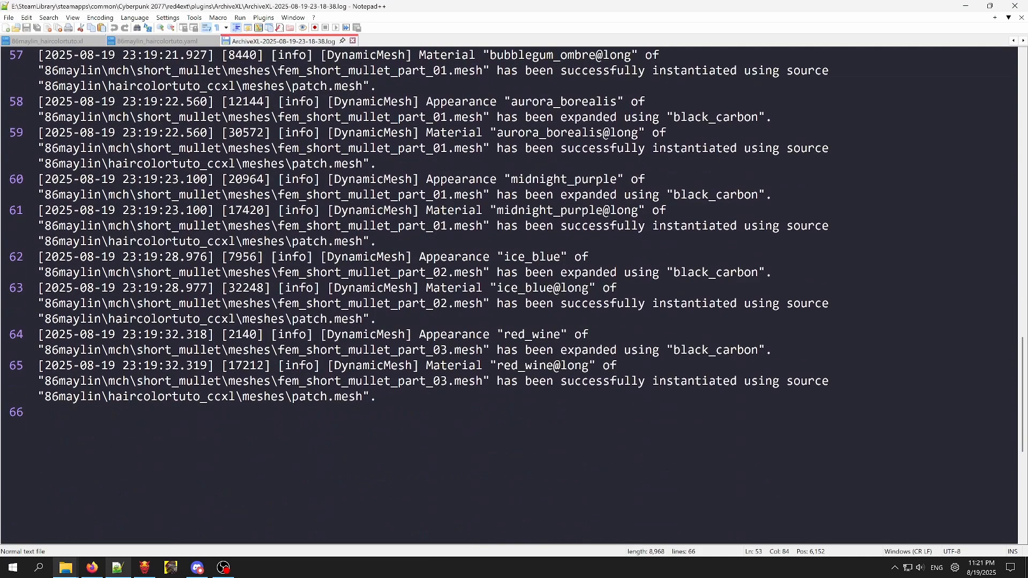
click(38, 412)
scroll(509, 295, up, 20)
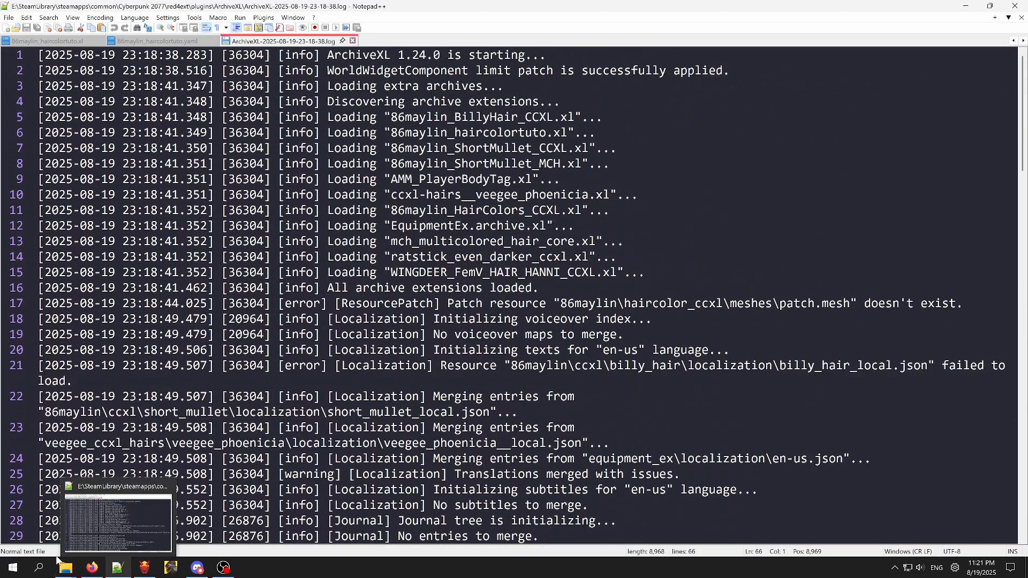
mouse_move(59, 570)
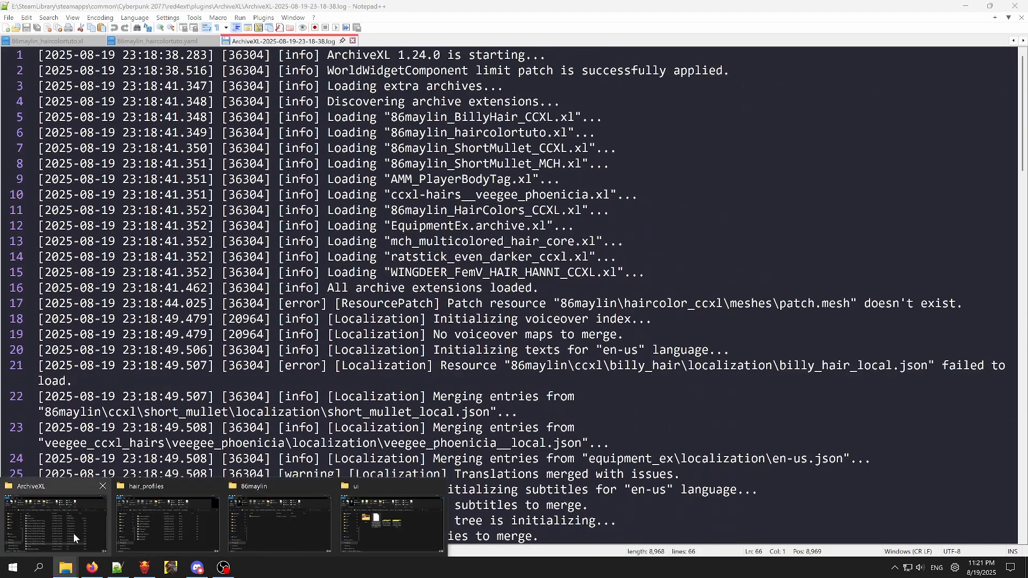
click(55, 522)
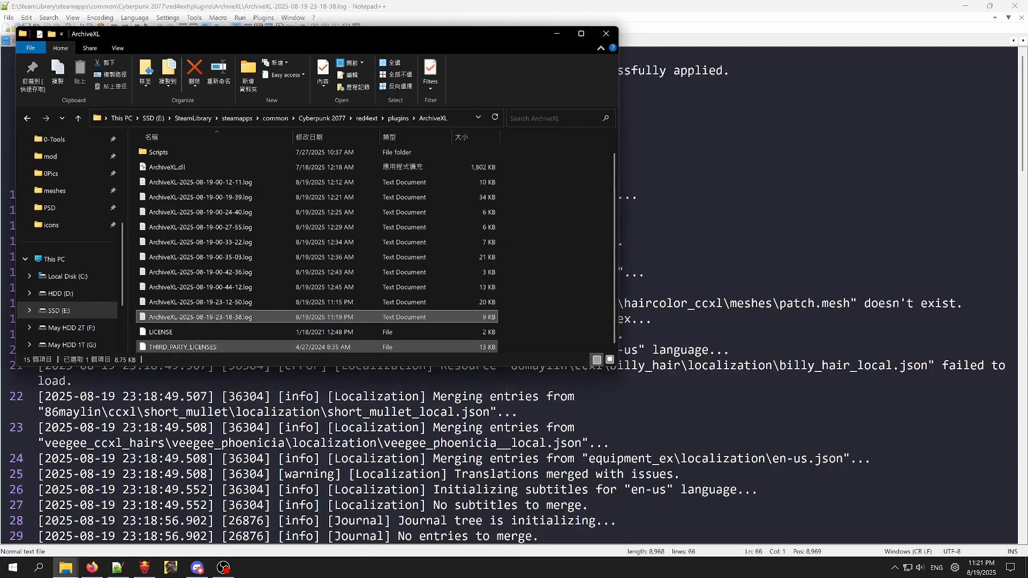
right_click(234, 254)
click(229, 275)
right_click(219, 274)
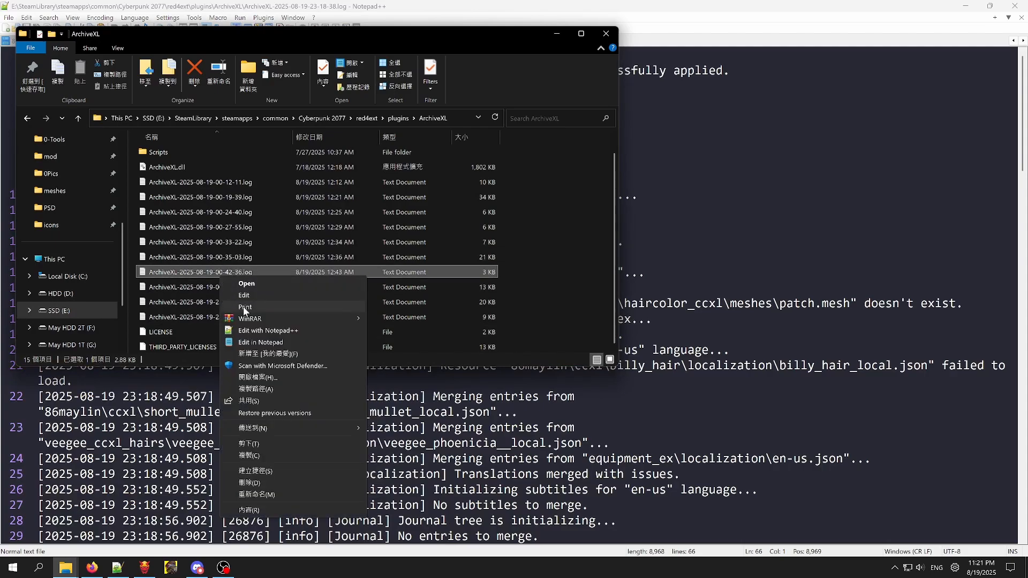
click(260, 331)
scroll(260, 331, down, 7)
scroll(259, 330, up, 8)
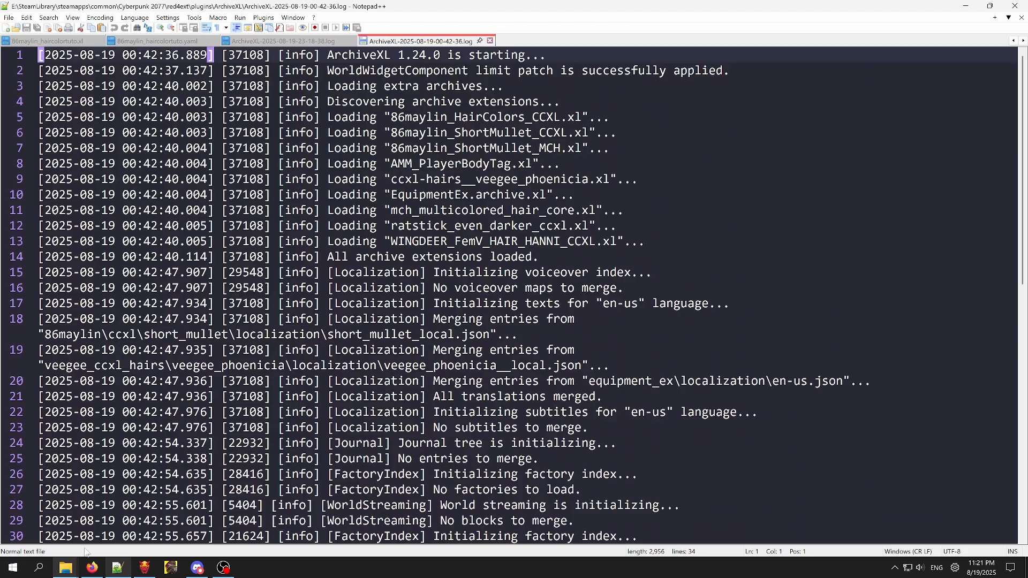
click(67, 567)
click(374, 519)
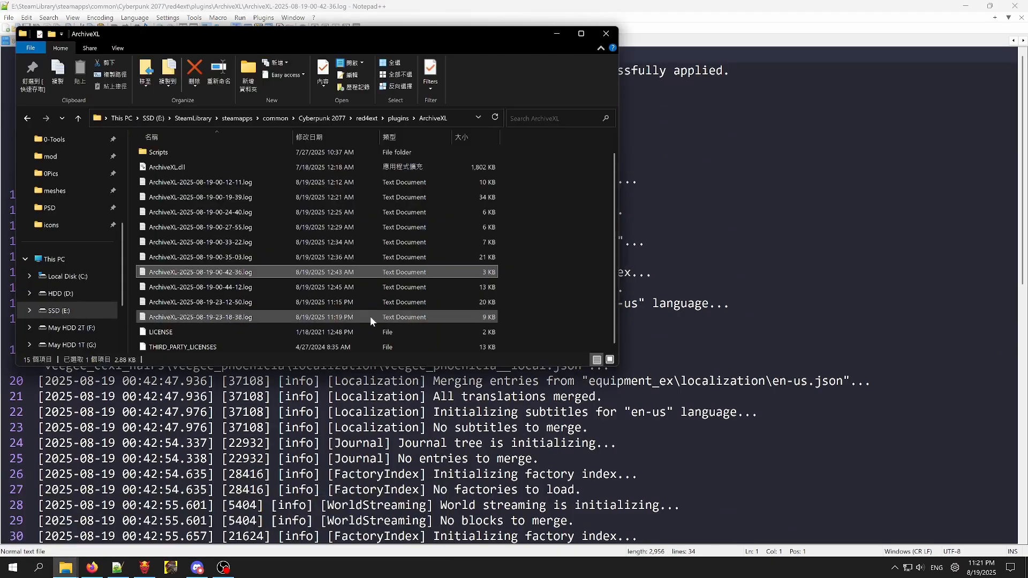
click(236, 197)
right_click(236, 196)
click(276, 245)
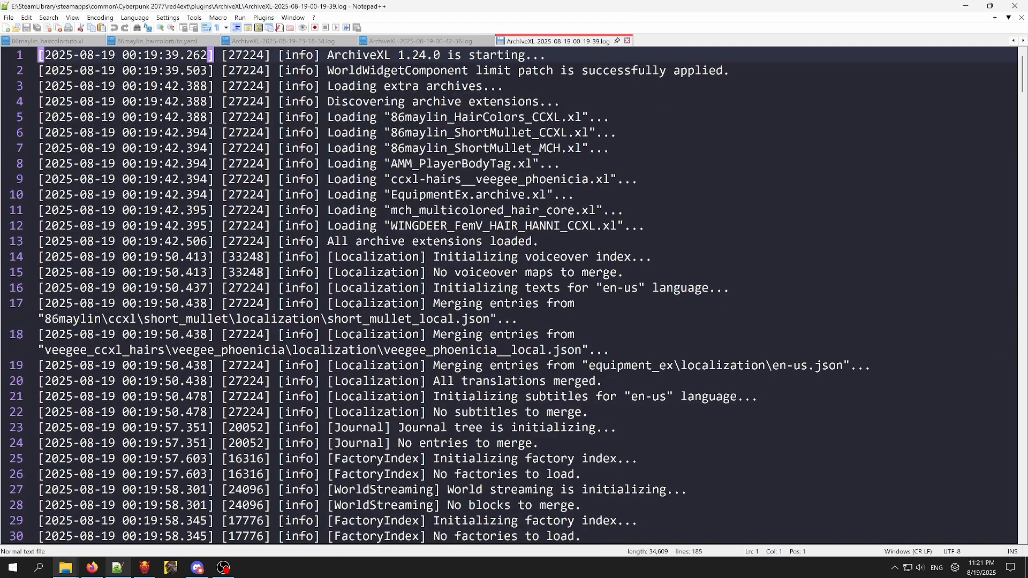
click(523, 241)
scroll(522, 241, down, 20)
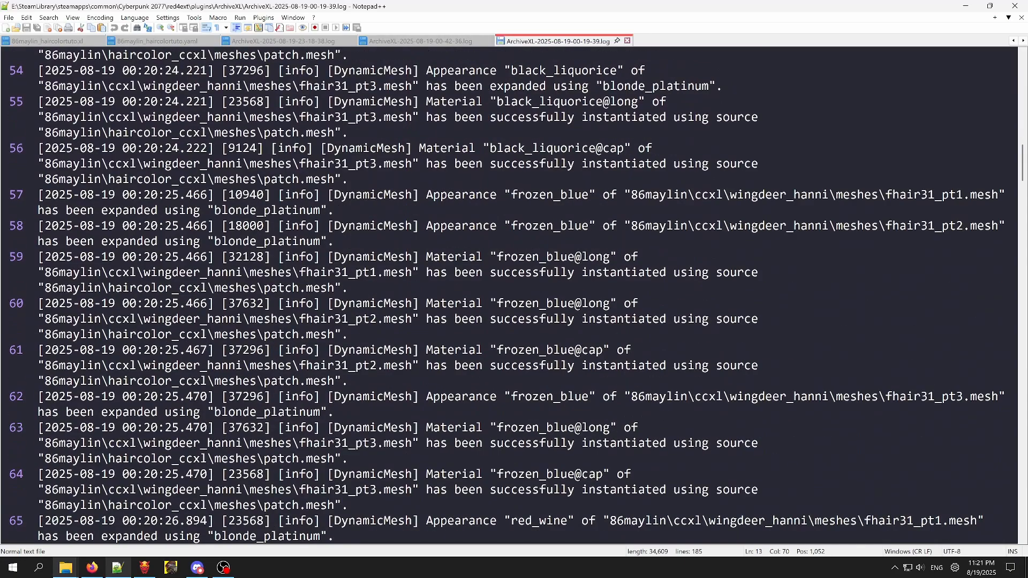
scroll(523, 241, down, 20)
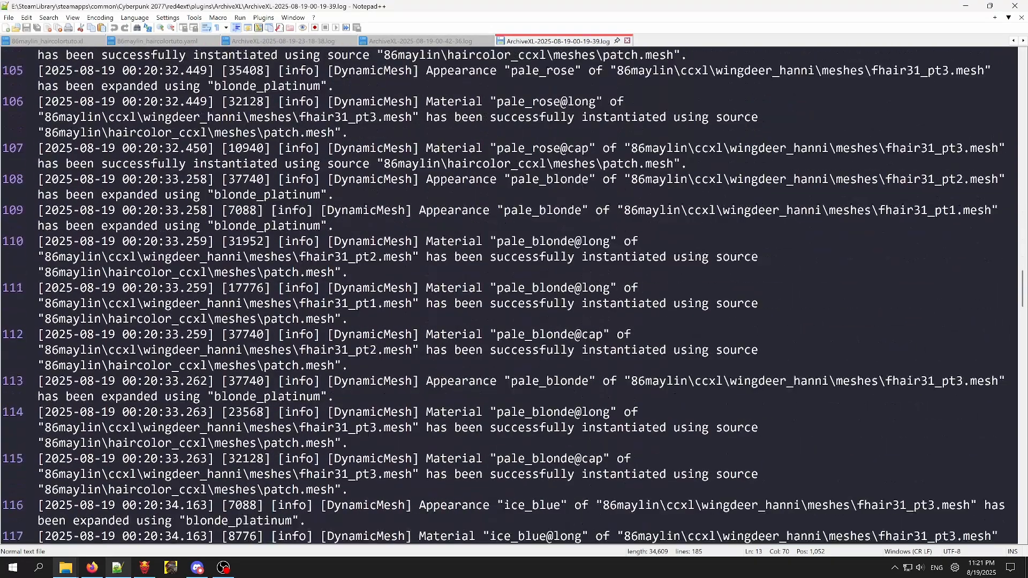
scroll(523, 241, down, 6)
Close the three ArchiveXL logs in Notepad++ and switch to the CCXL: Hair Profiles (Colors) wiki page in Firefox.
click(423, 41)
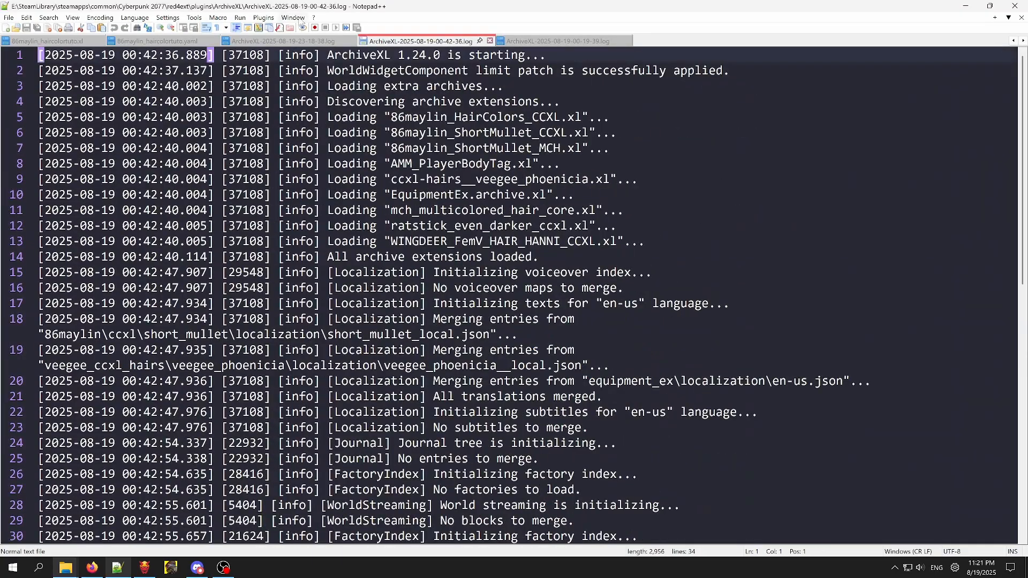
click(351, 41)
click(353, 40)
click(353, 41)
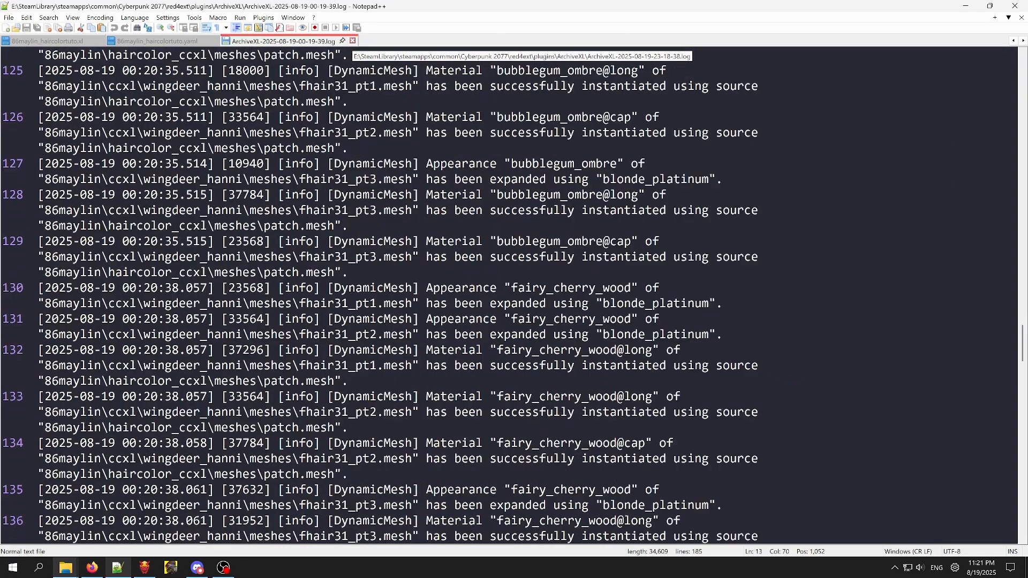
click(352, 41)
click(92, 568)
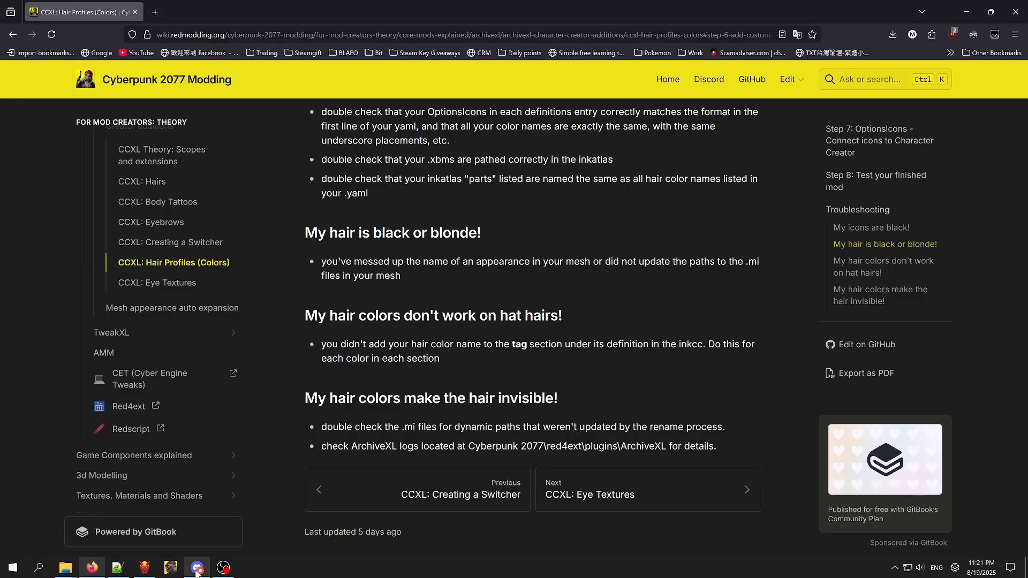
mouse_move(198, 573)
mouse_move(135, 574)
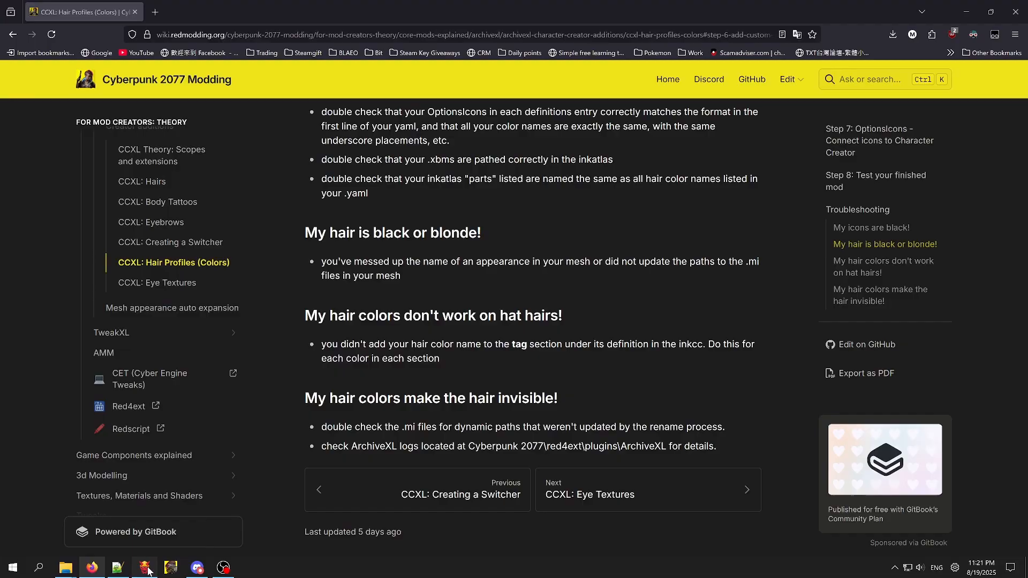
Switch to WolvenKit and collapse headCustomizationOptions entries 4 and 5 in 86maylin_pma__hair_profiles_ccxl.inkcharcustomization.
click(146, 571)
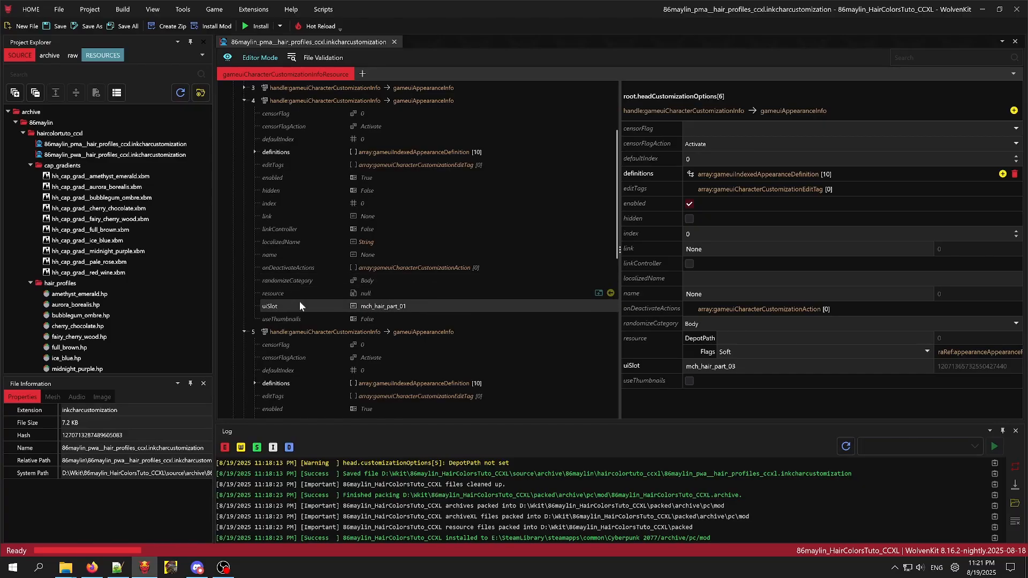
click(883, 251)
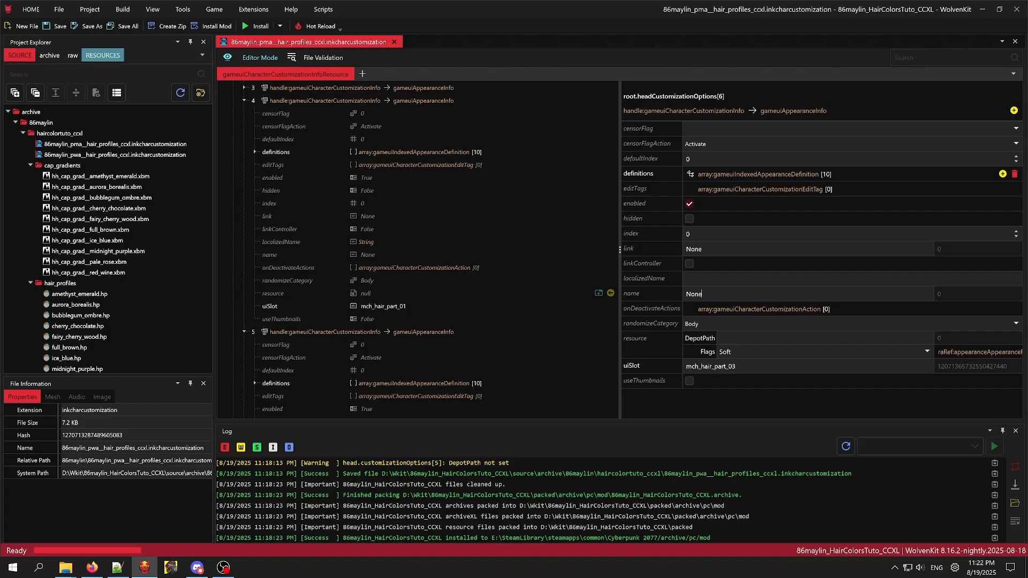
scroll(257, 370, up, 5)
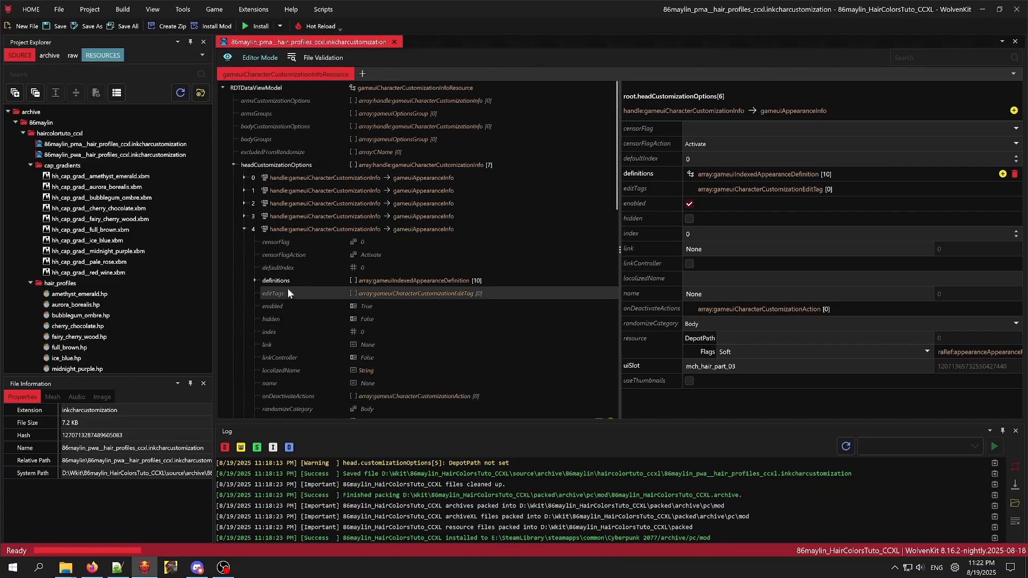
click(245, 229)
click(244, 242)
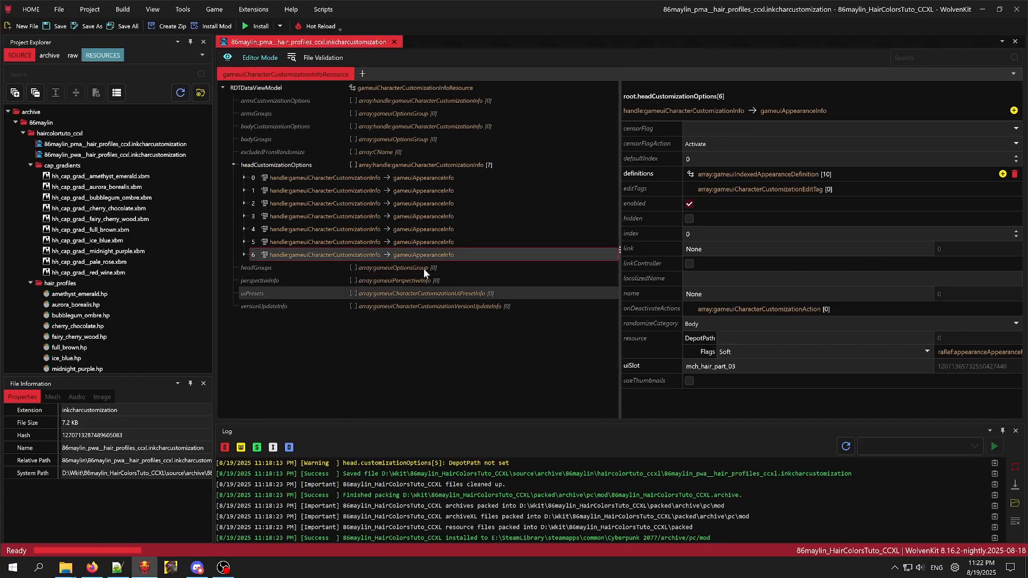